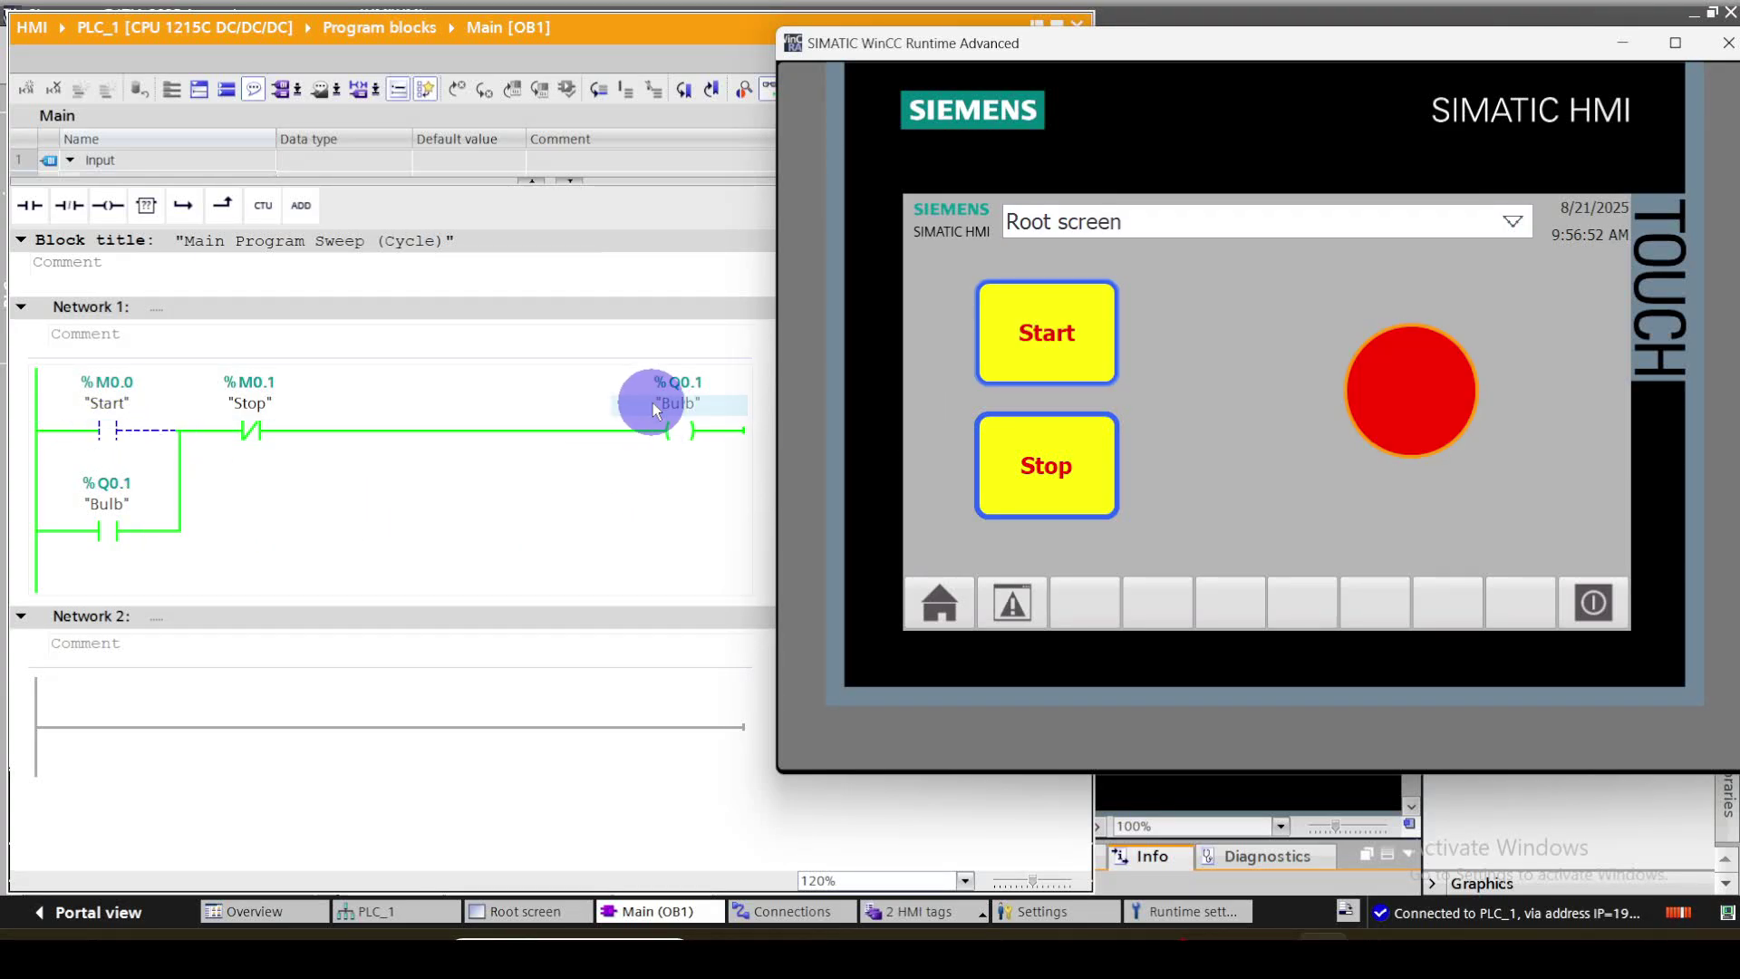
# Test the bulb control on the HMI runtime screen by alternately operating the Start and Stop buttons
pyautogui.click(1044, 339)
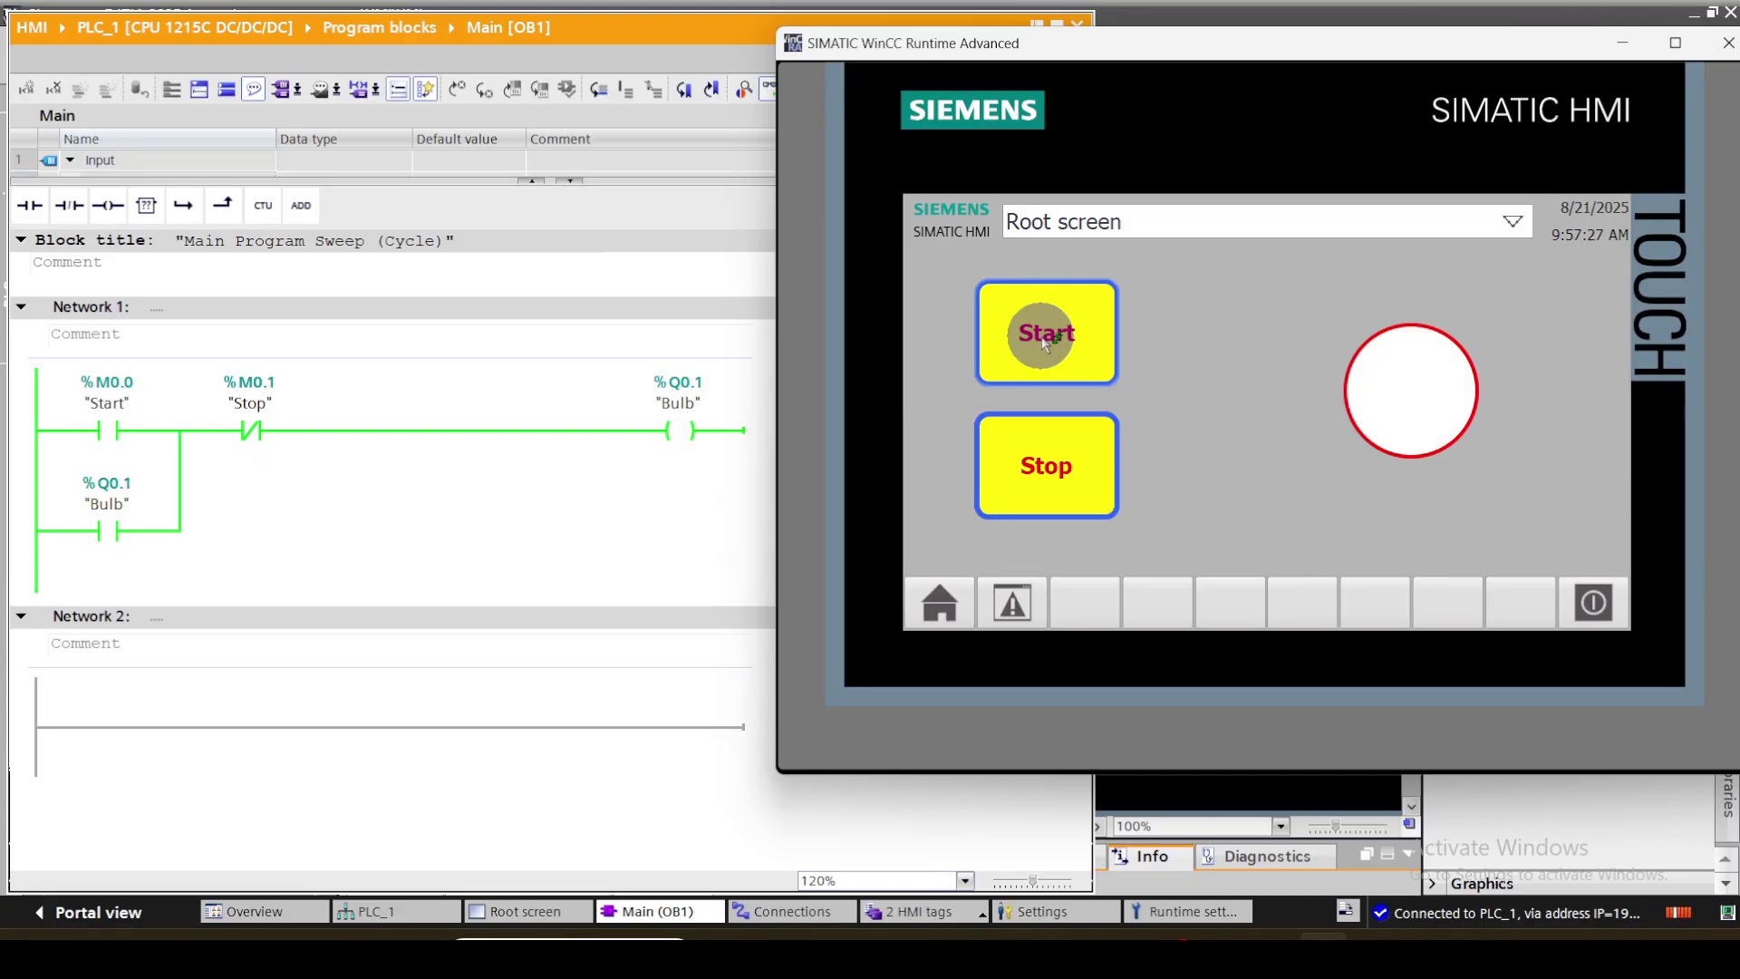
pyautogui.click(1065, 490)
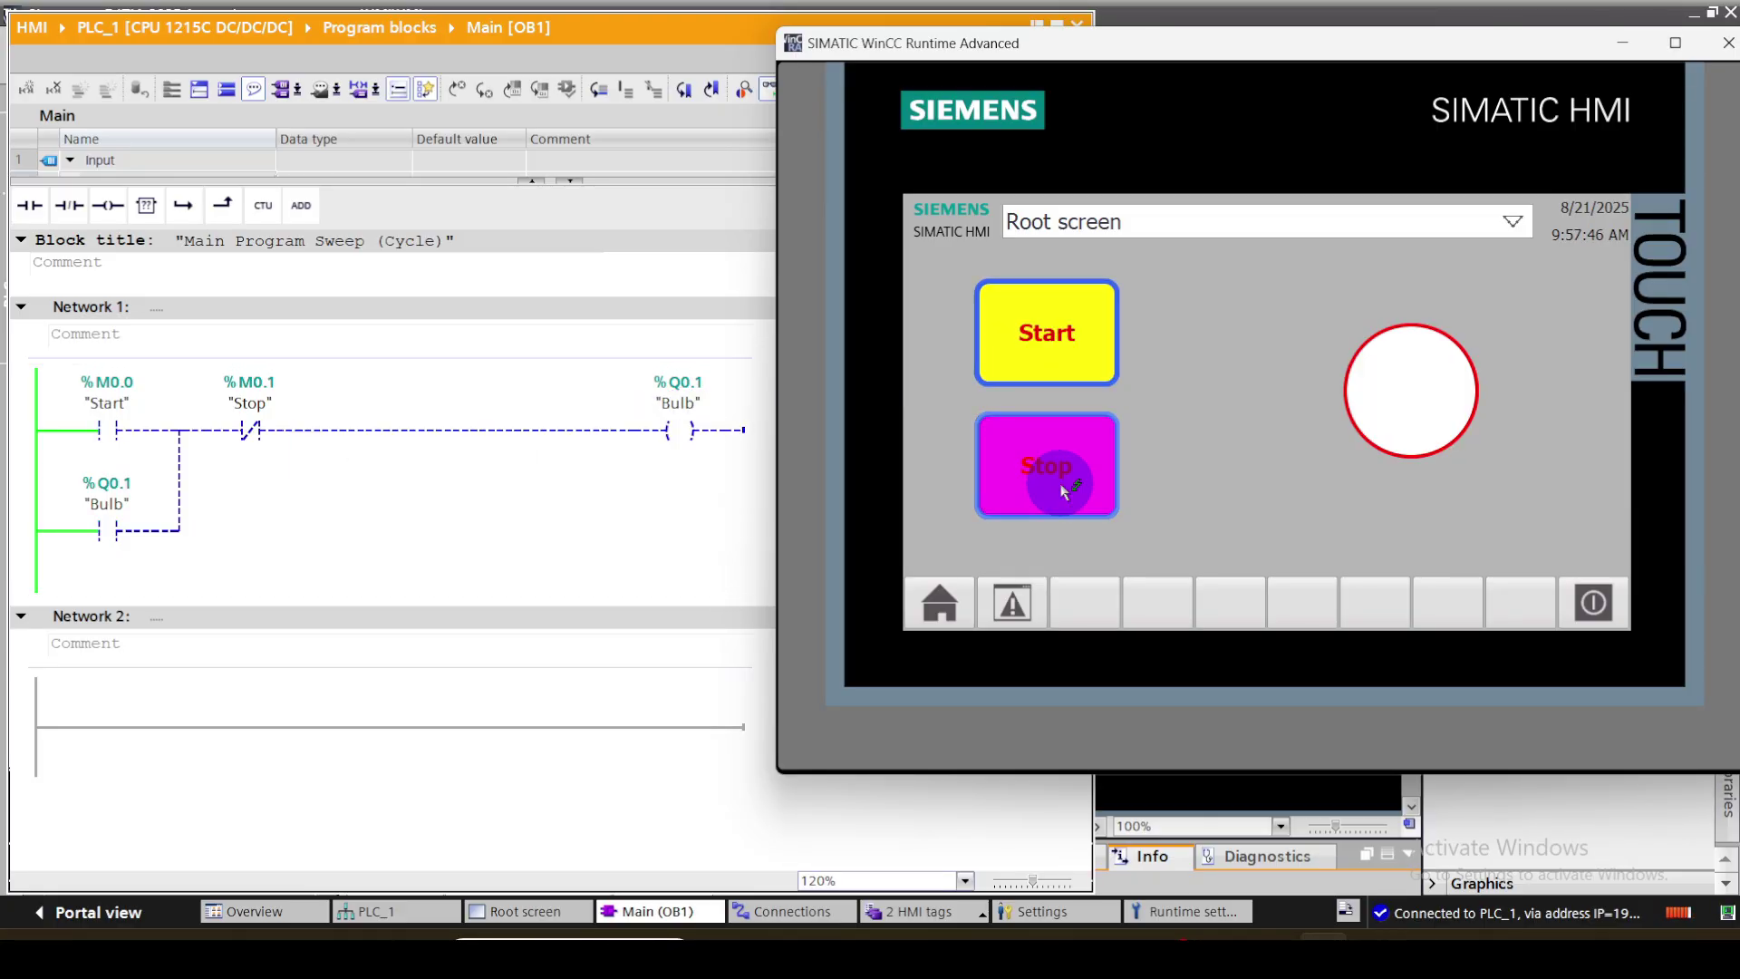
pyautogui.click(1506, 382)
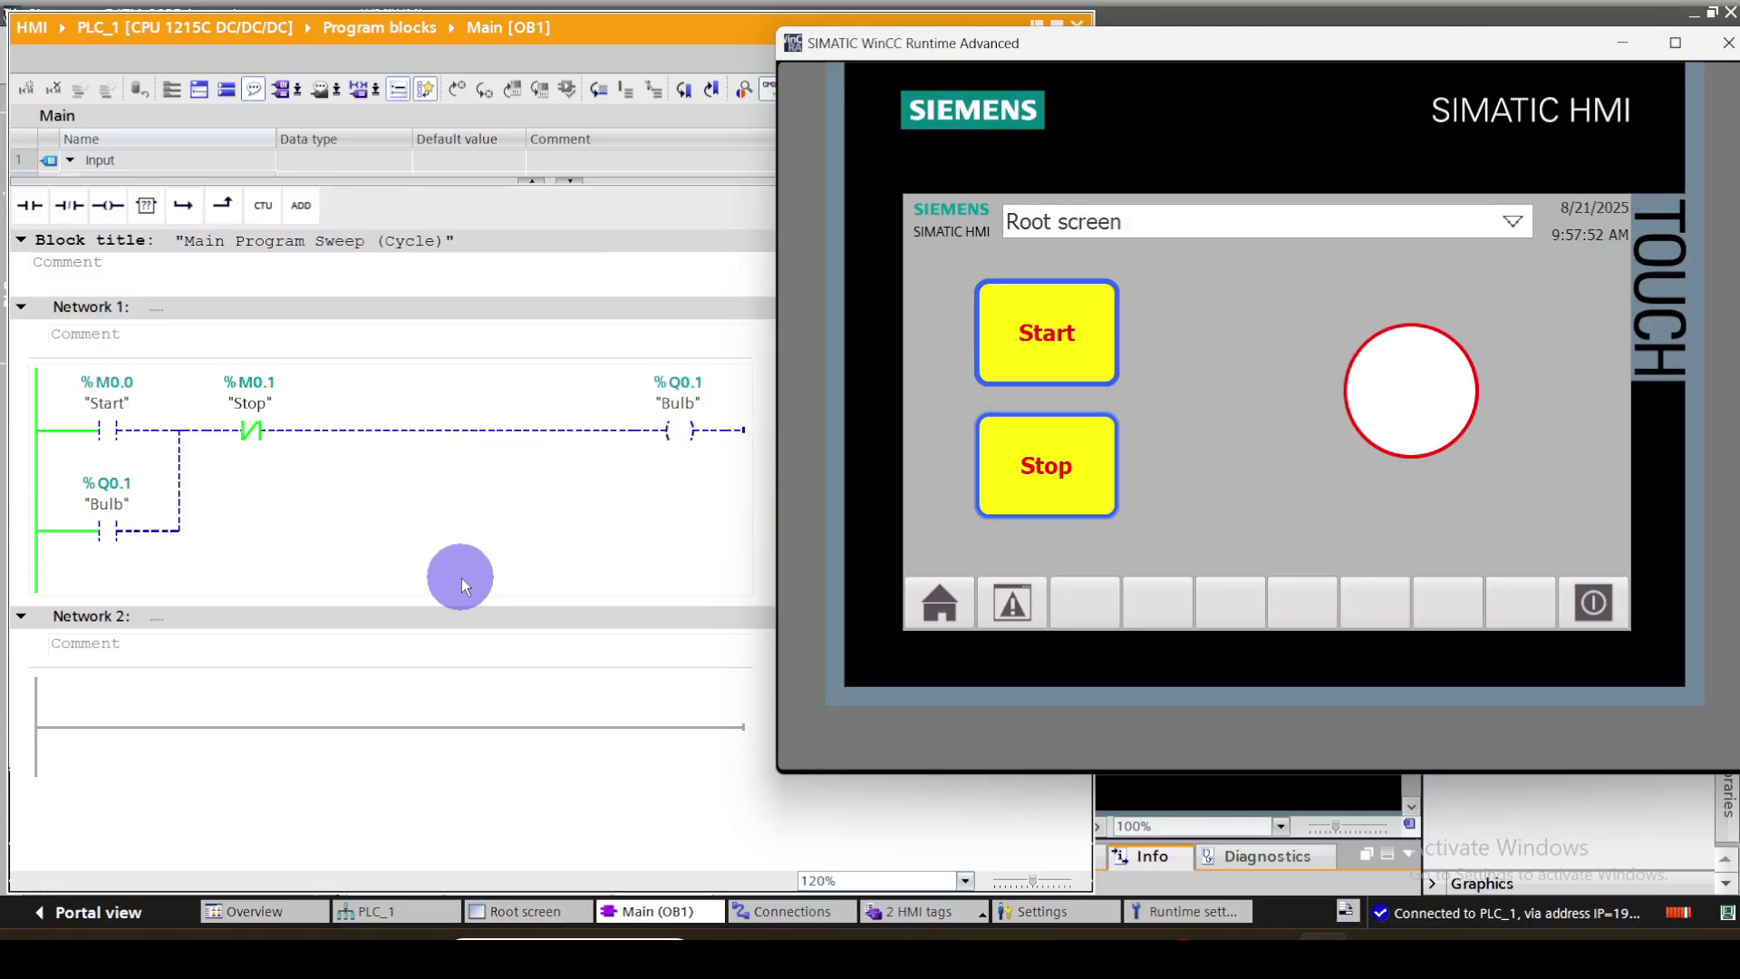
pyautogui.click(1051, 351)
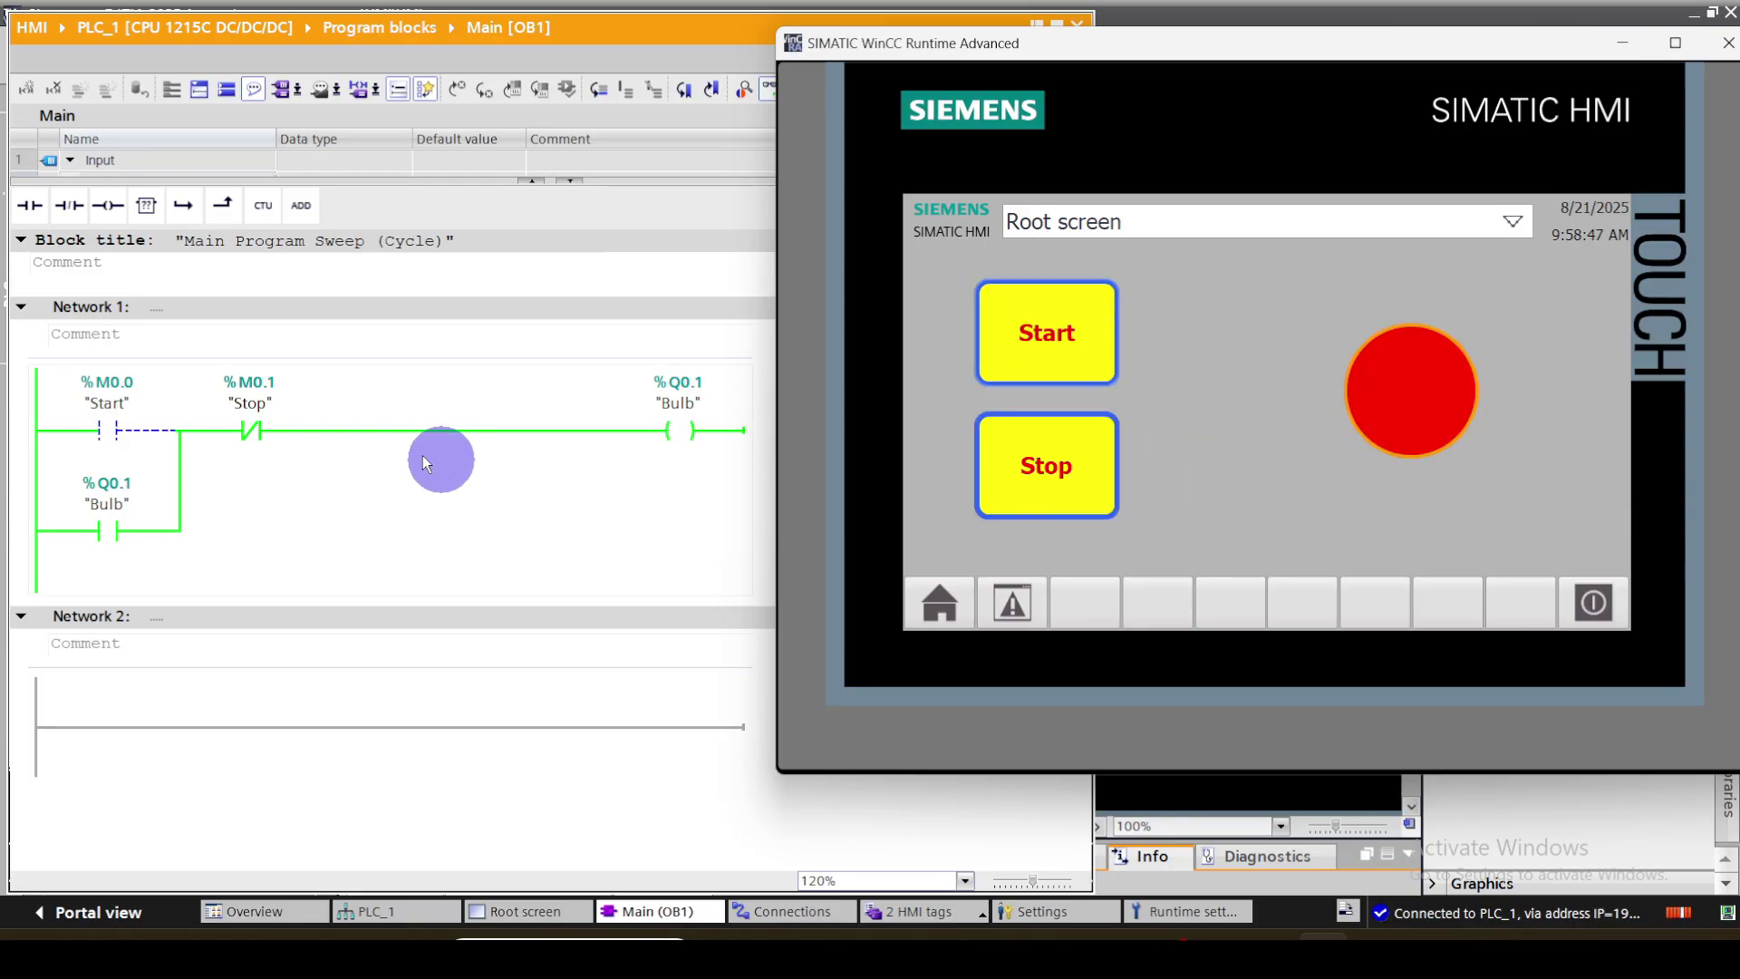
pyautogui.click(1047, 480)
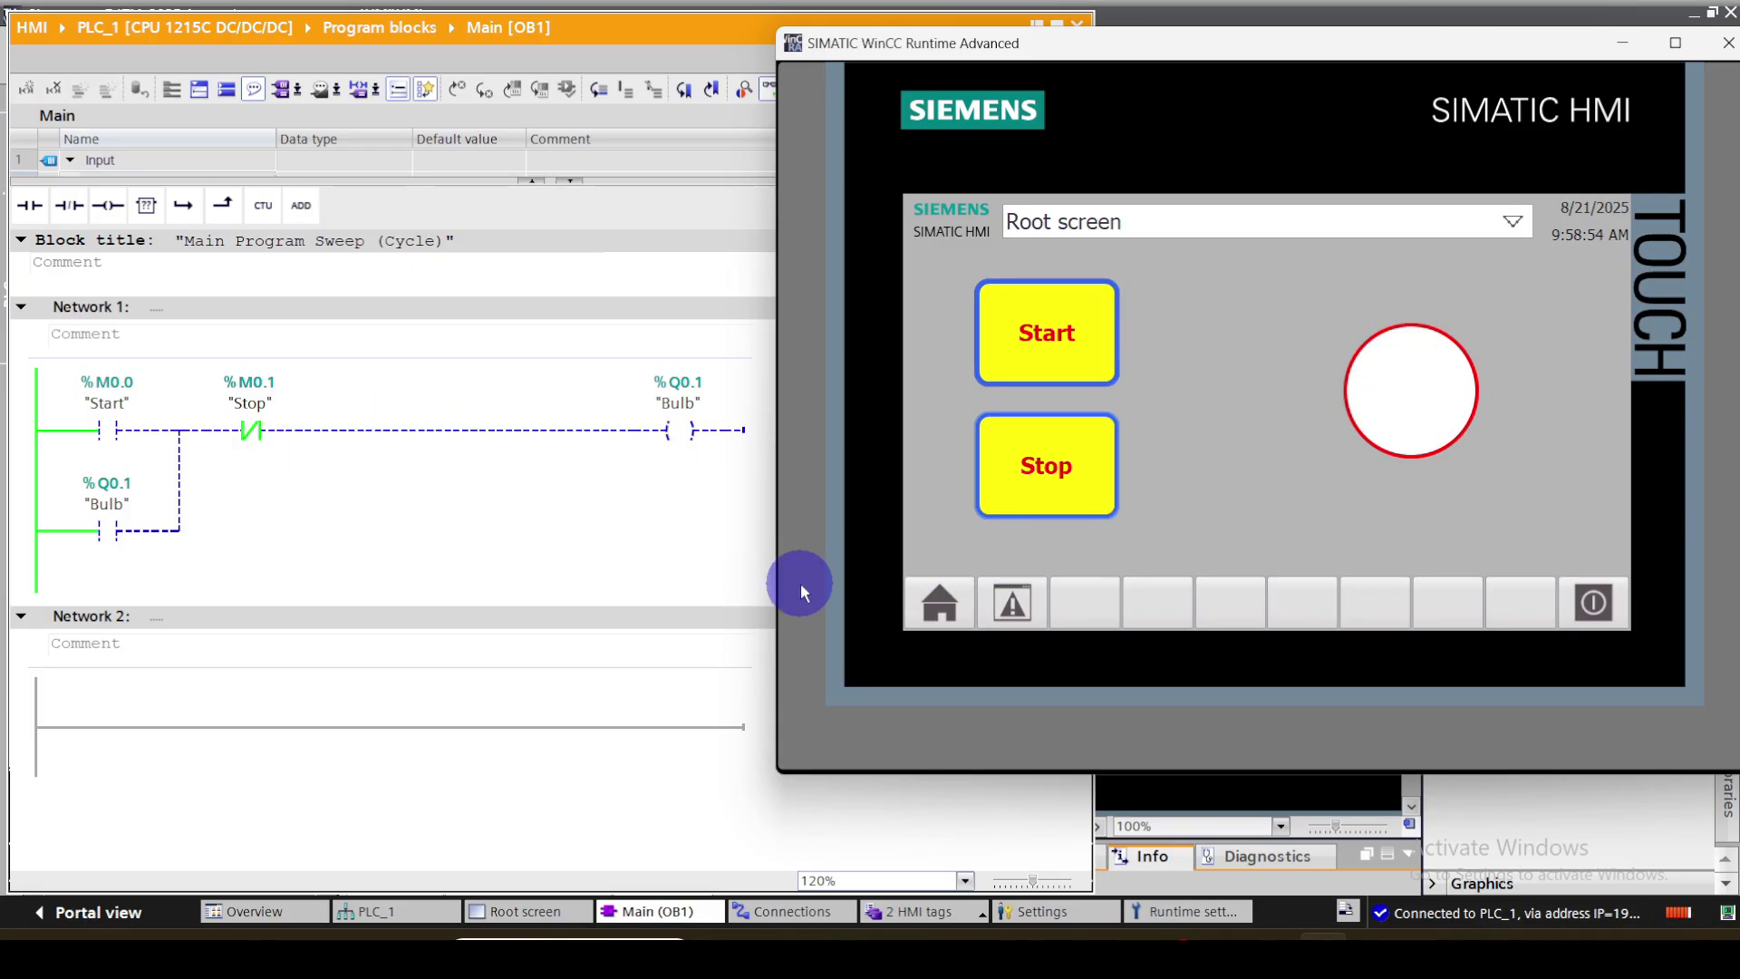
pyautogui.click(1045, 352)
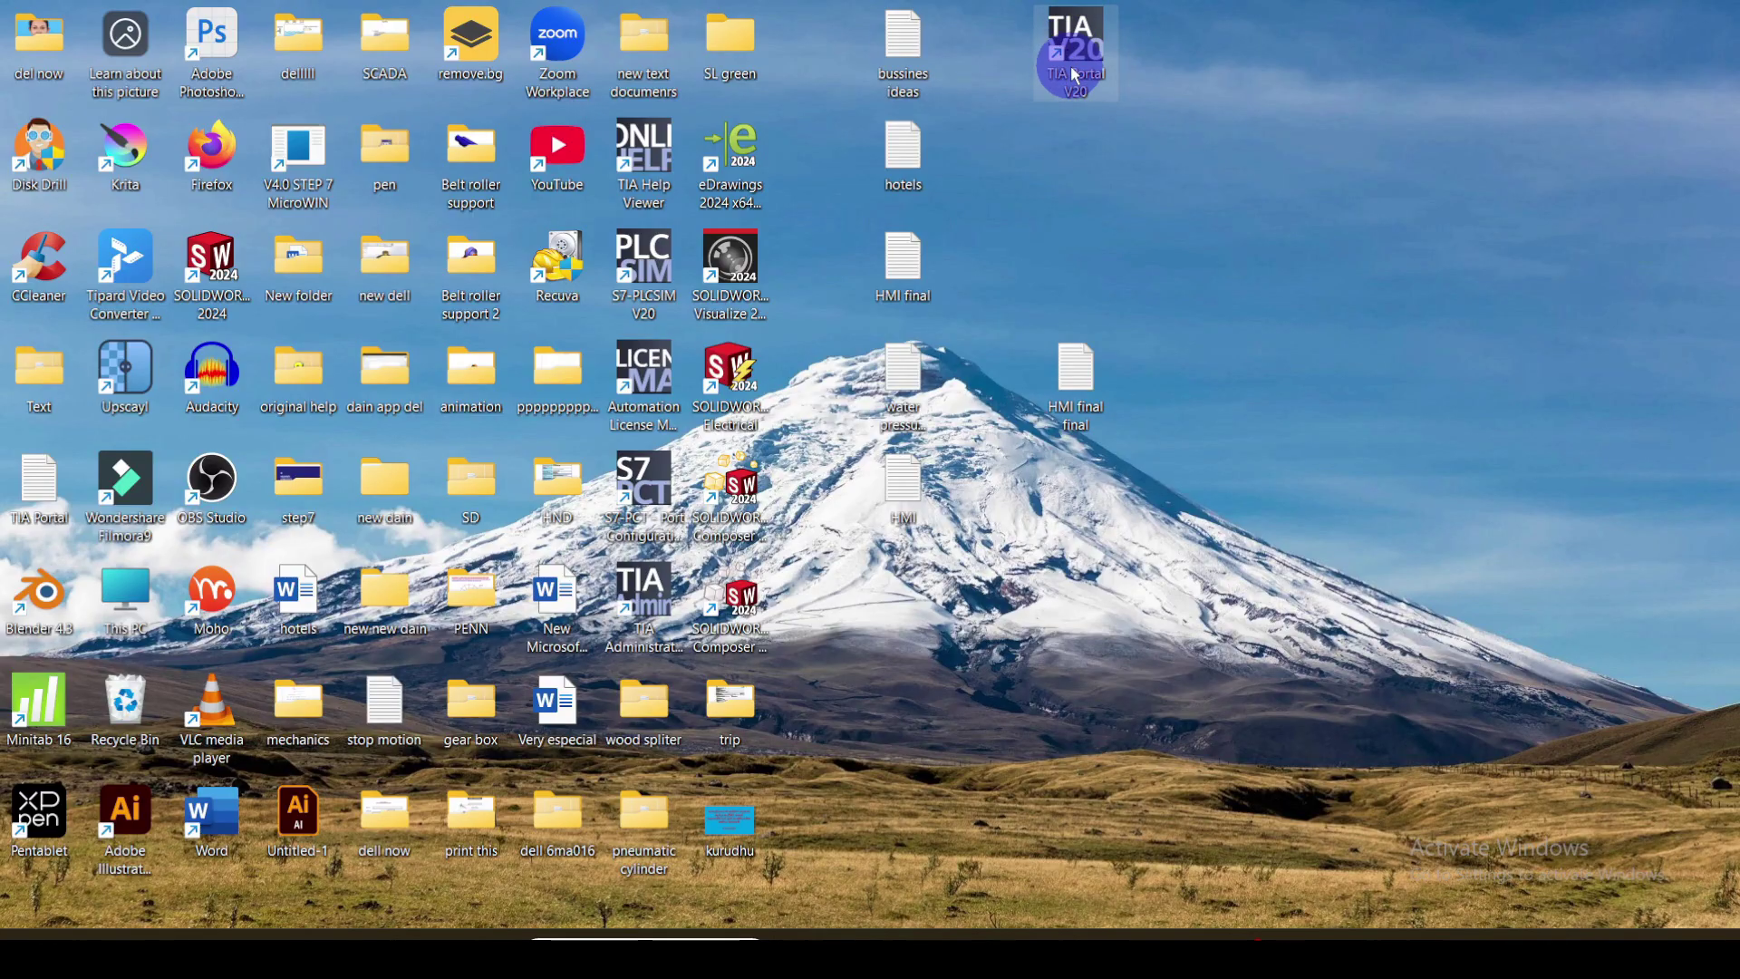
# Open TIA Portal V20 and create a new project named HMI
pyautogui.click(1072, 53)
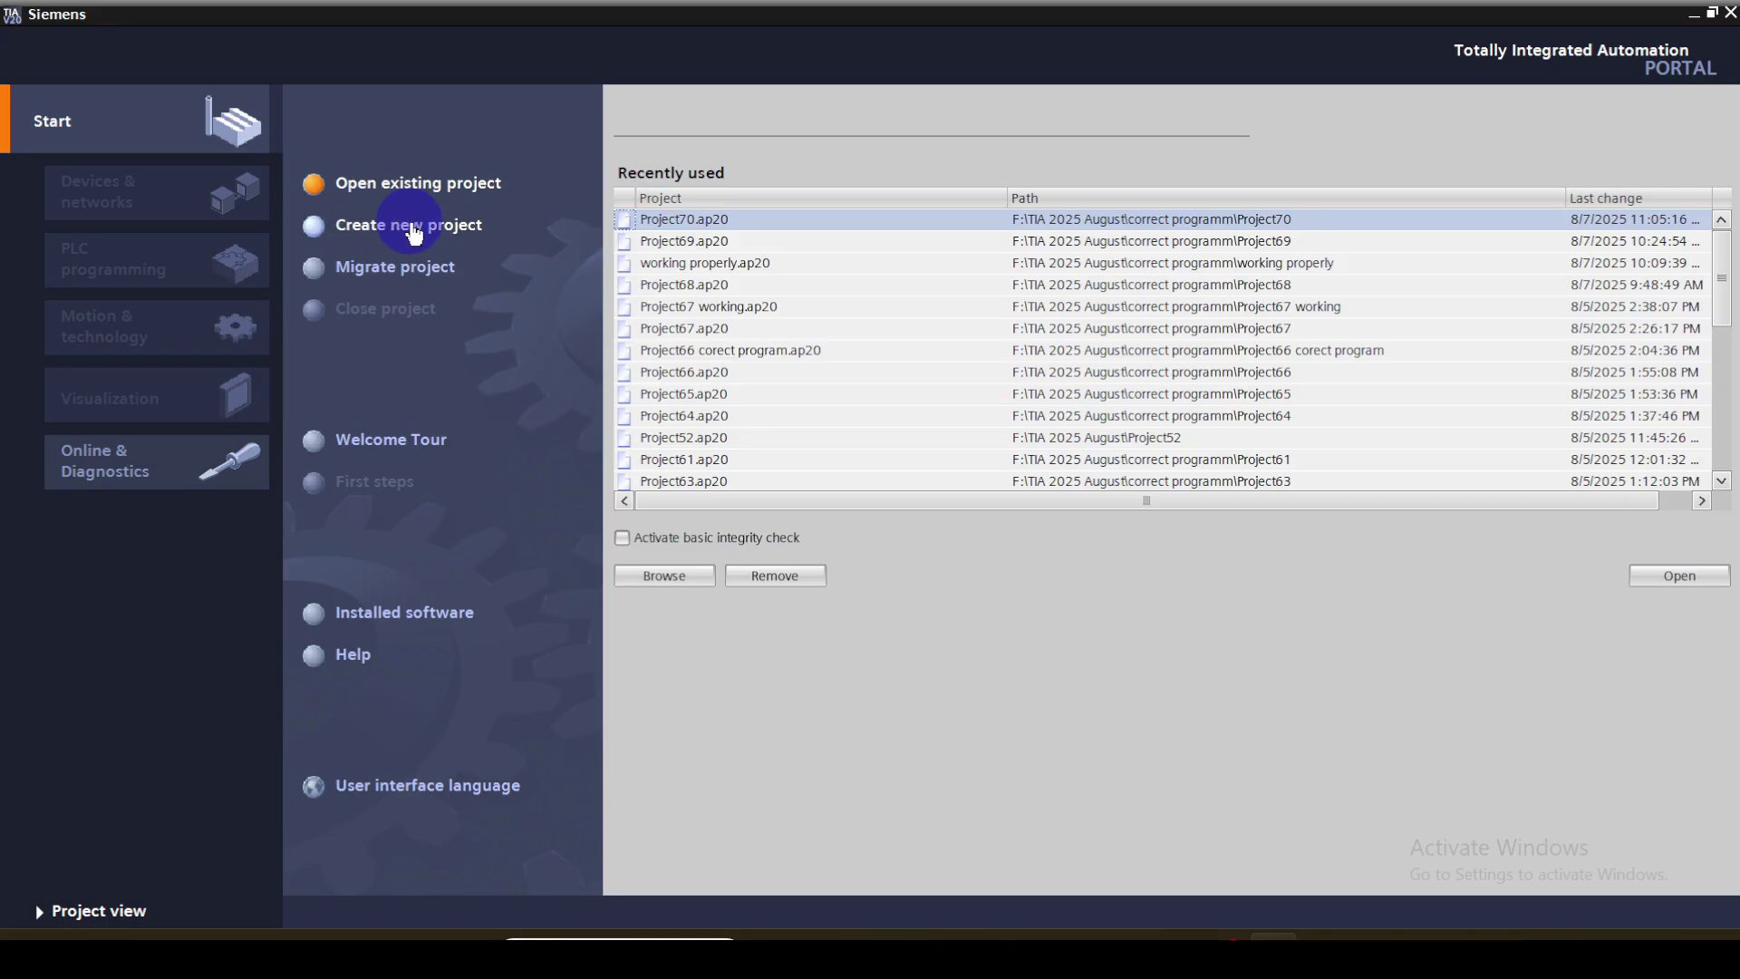
pyautogui.click(399, 227)
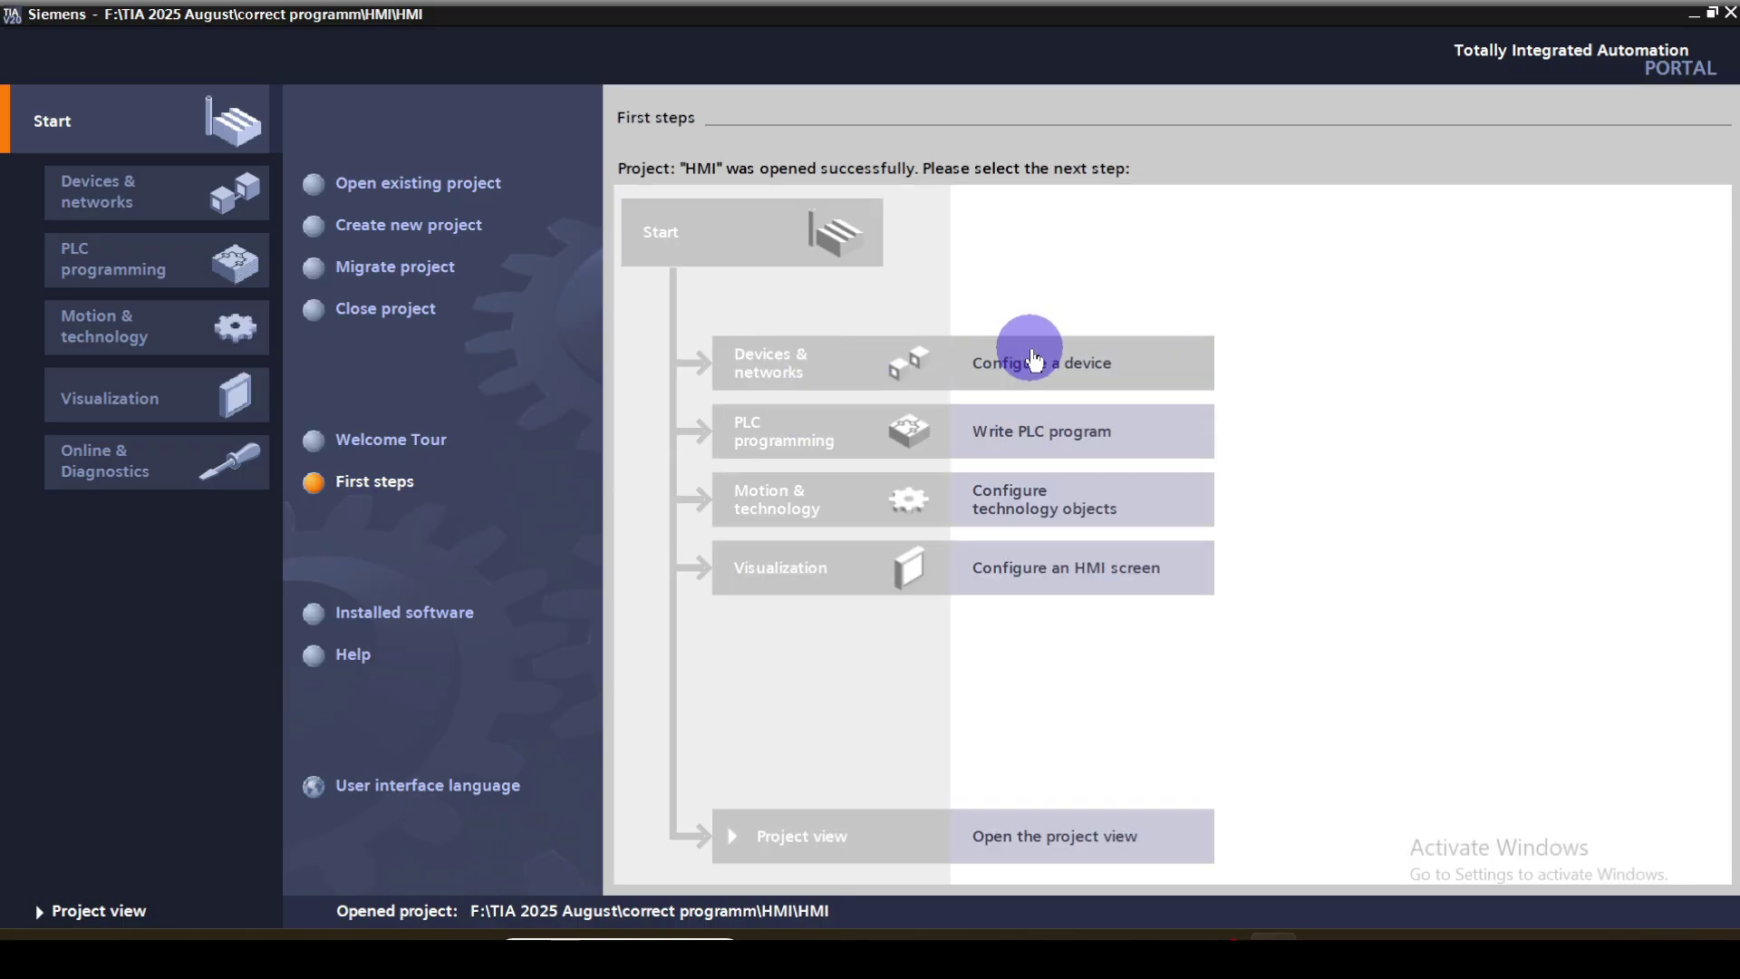
# Add a SIMATIC S7-1200 controller to the project: CPU 1215C DC/DC/DC, article 6ES7 215-1AG40-0XB0, version V4.7
pyautogui.click(1039, 374)
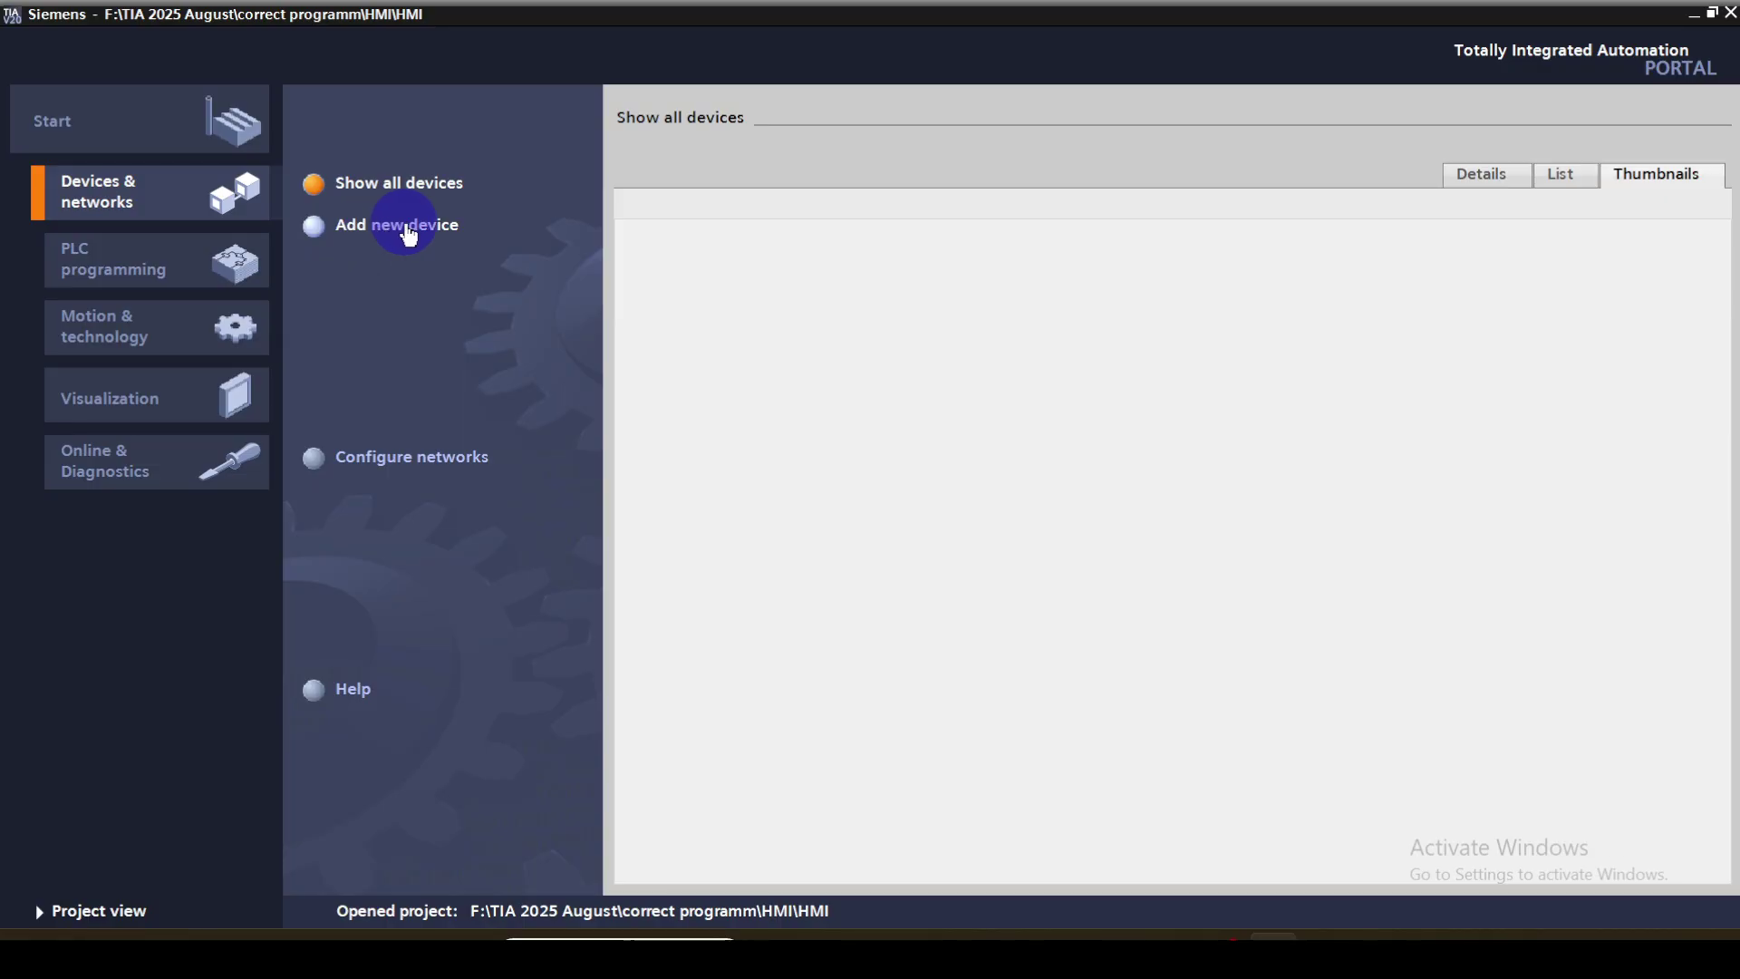
pyautogui.click(409, 233)
pyautogui.click(676, 292)
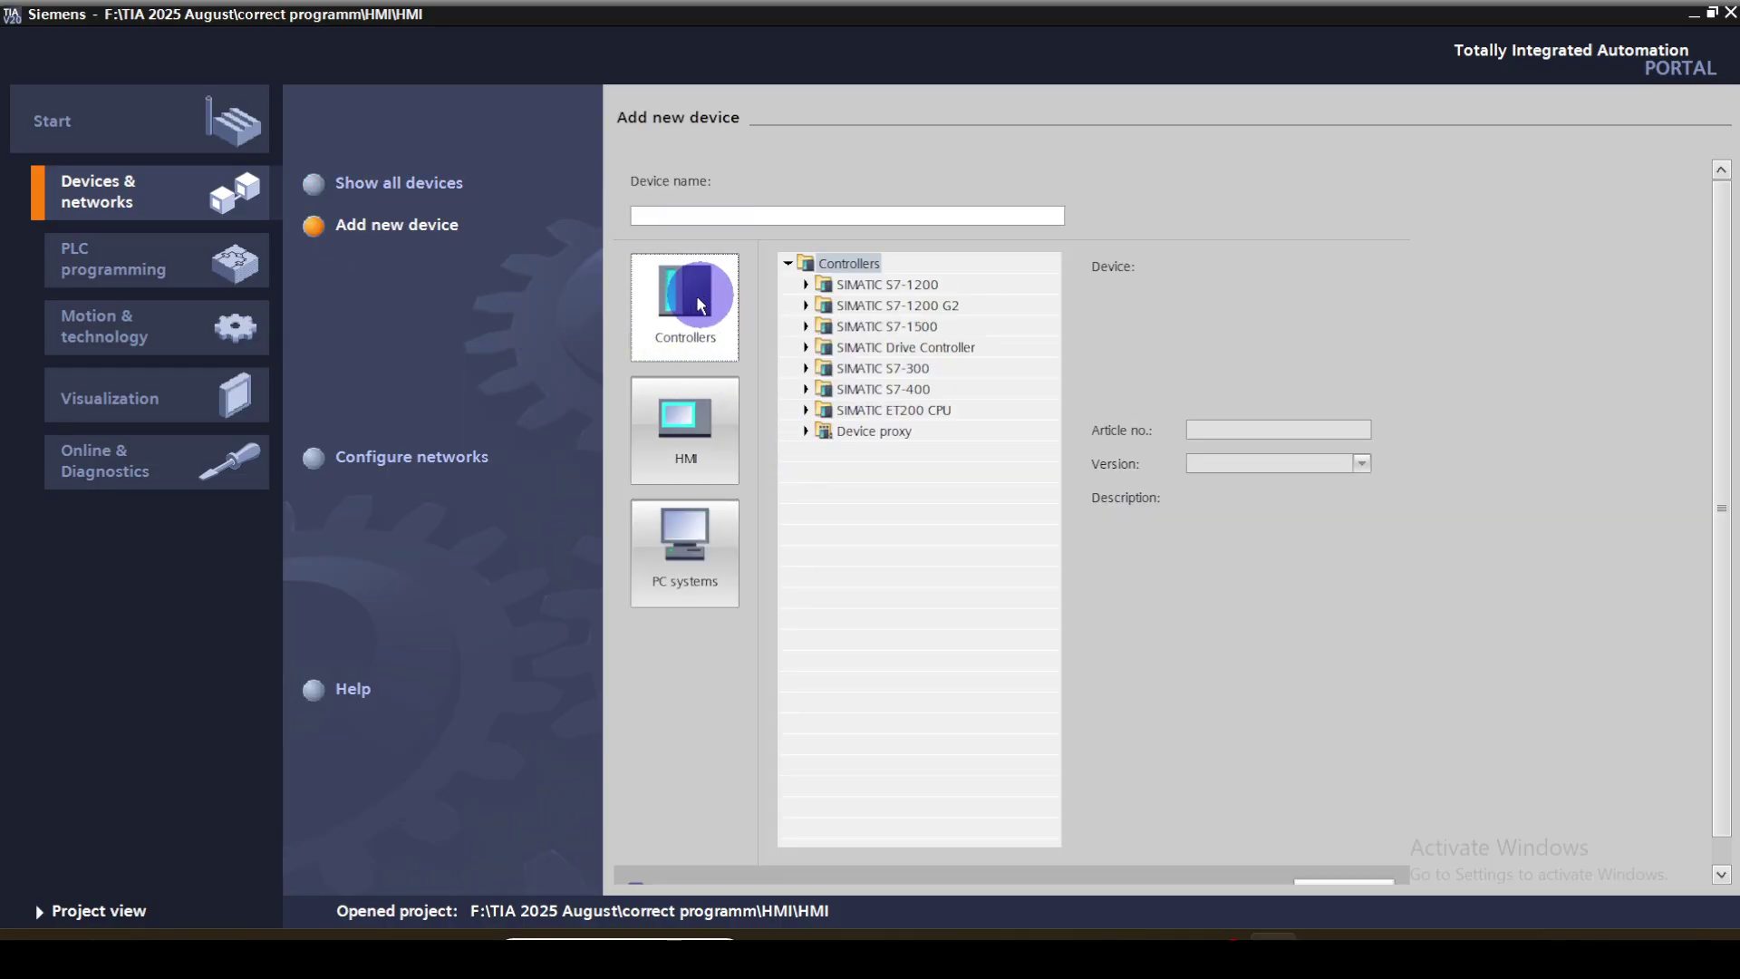
pyautogui.click(806, 306)
pyautogui.click(806, 285)
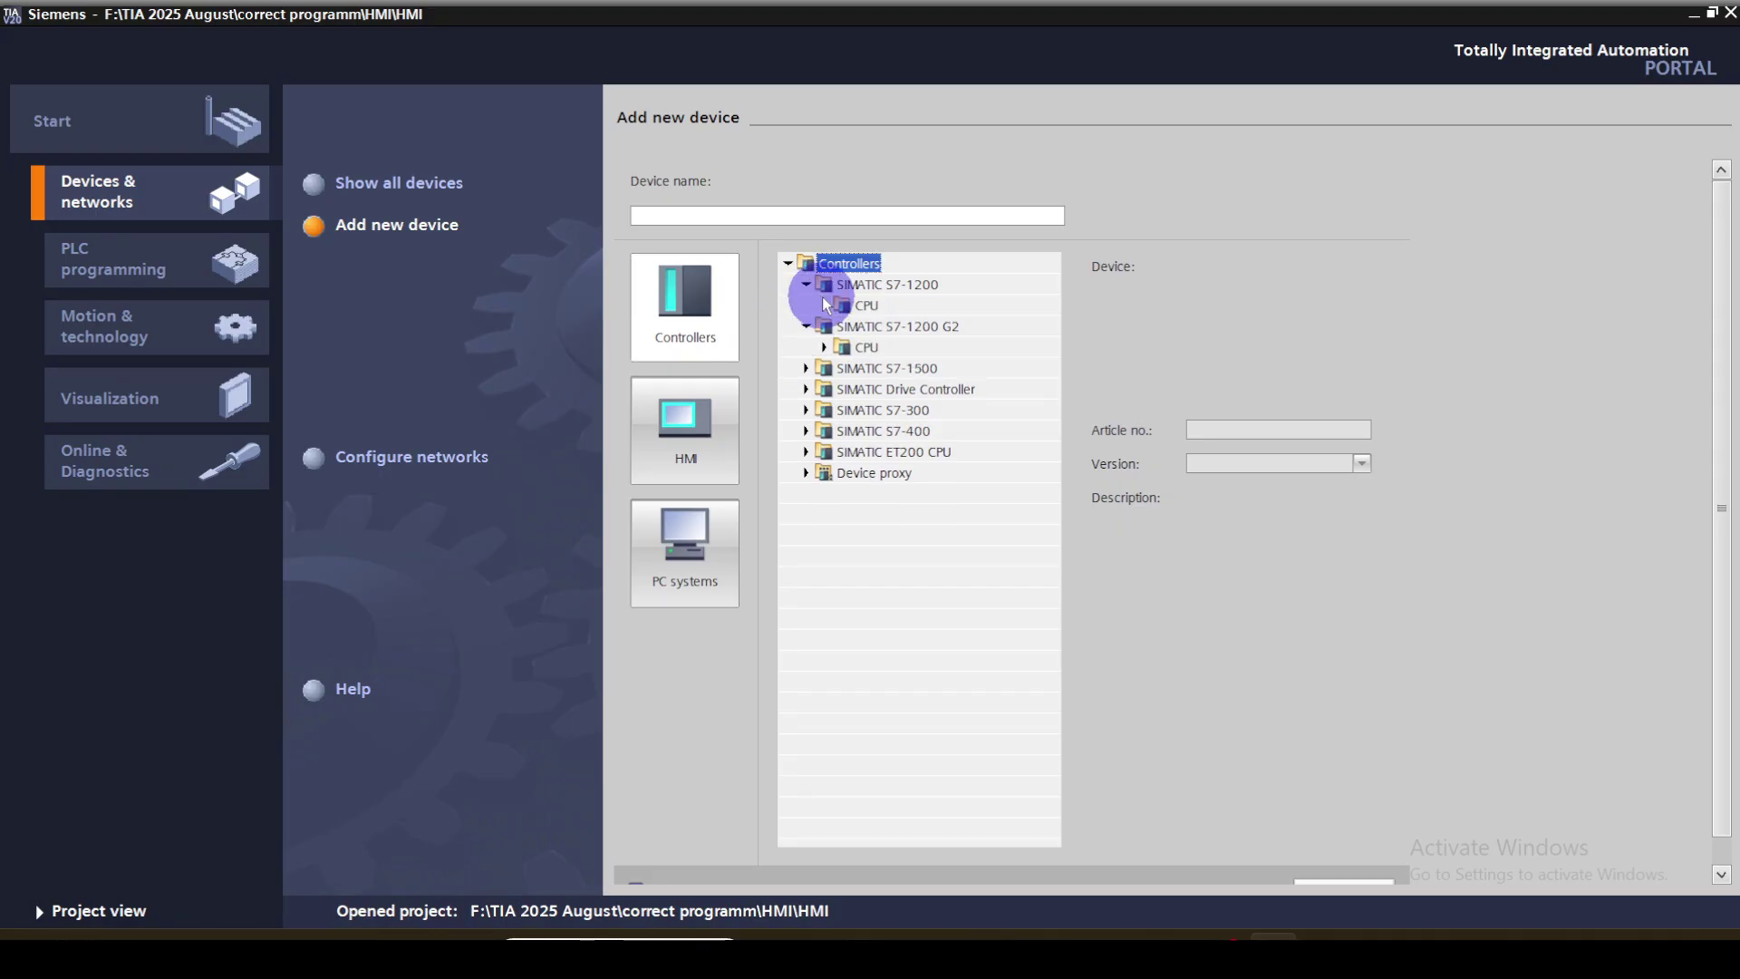
pyautogui.click(824, 306)
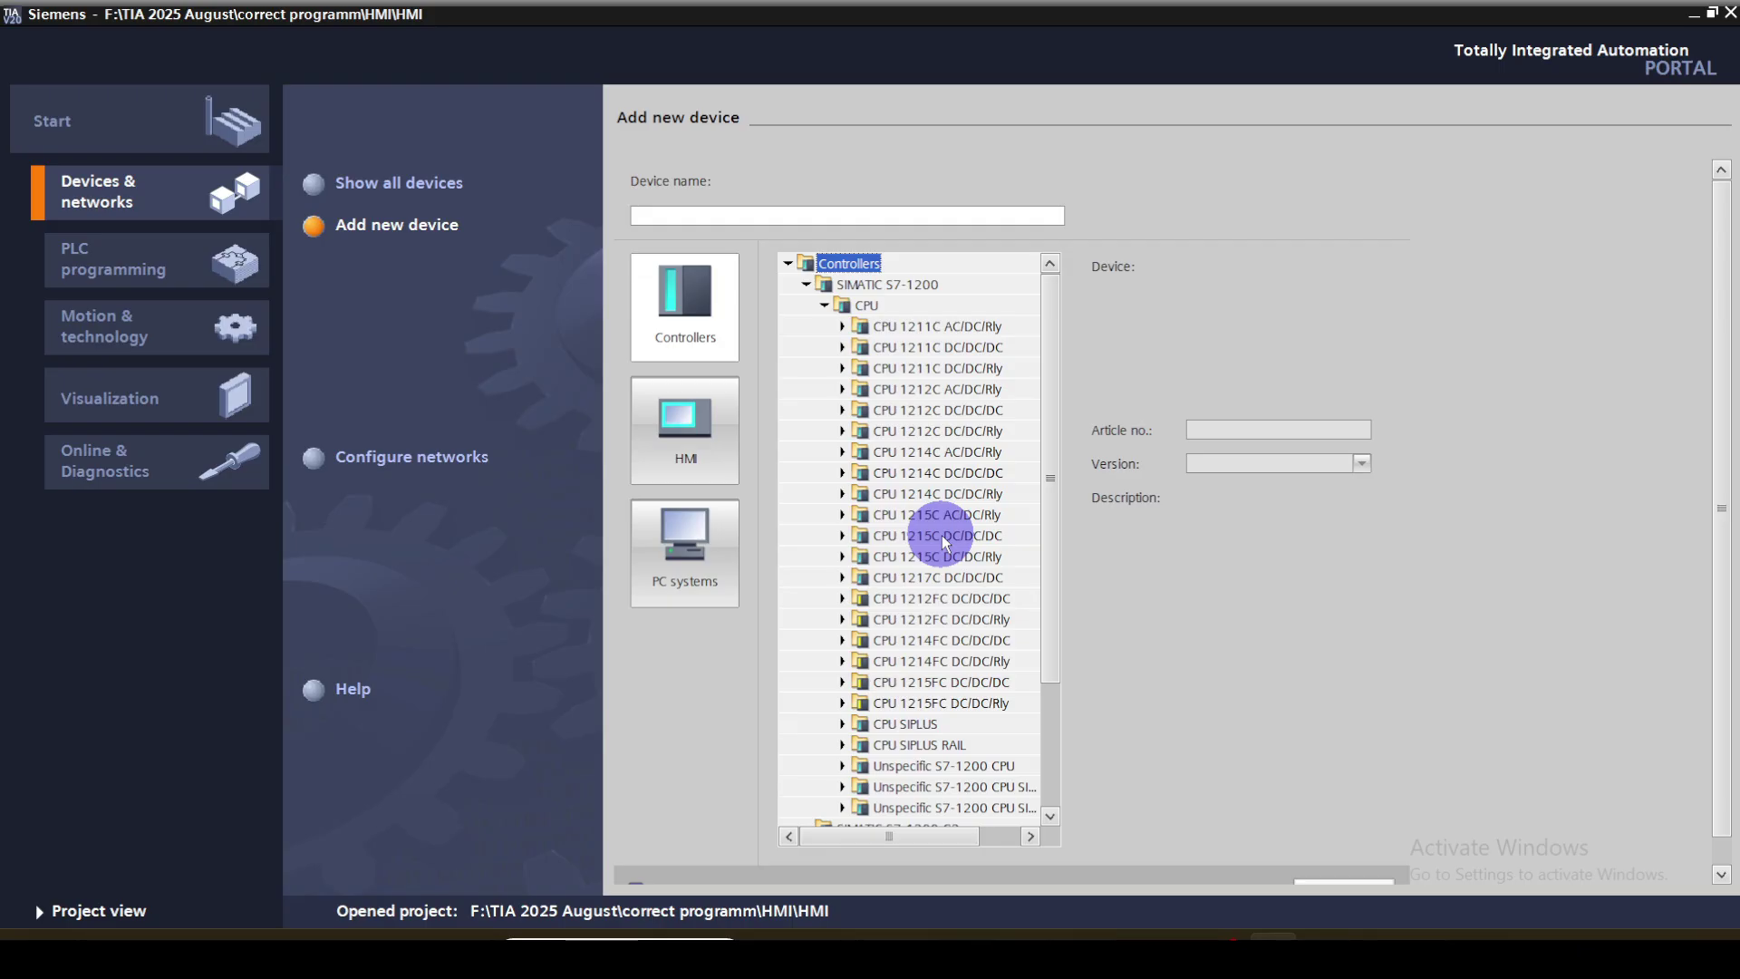
pyautogui.click(919, 536)
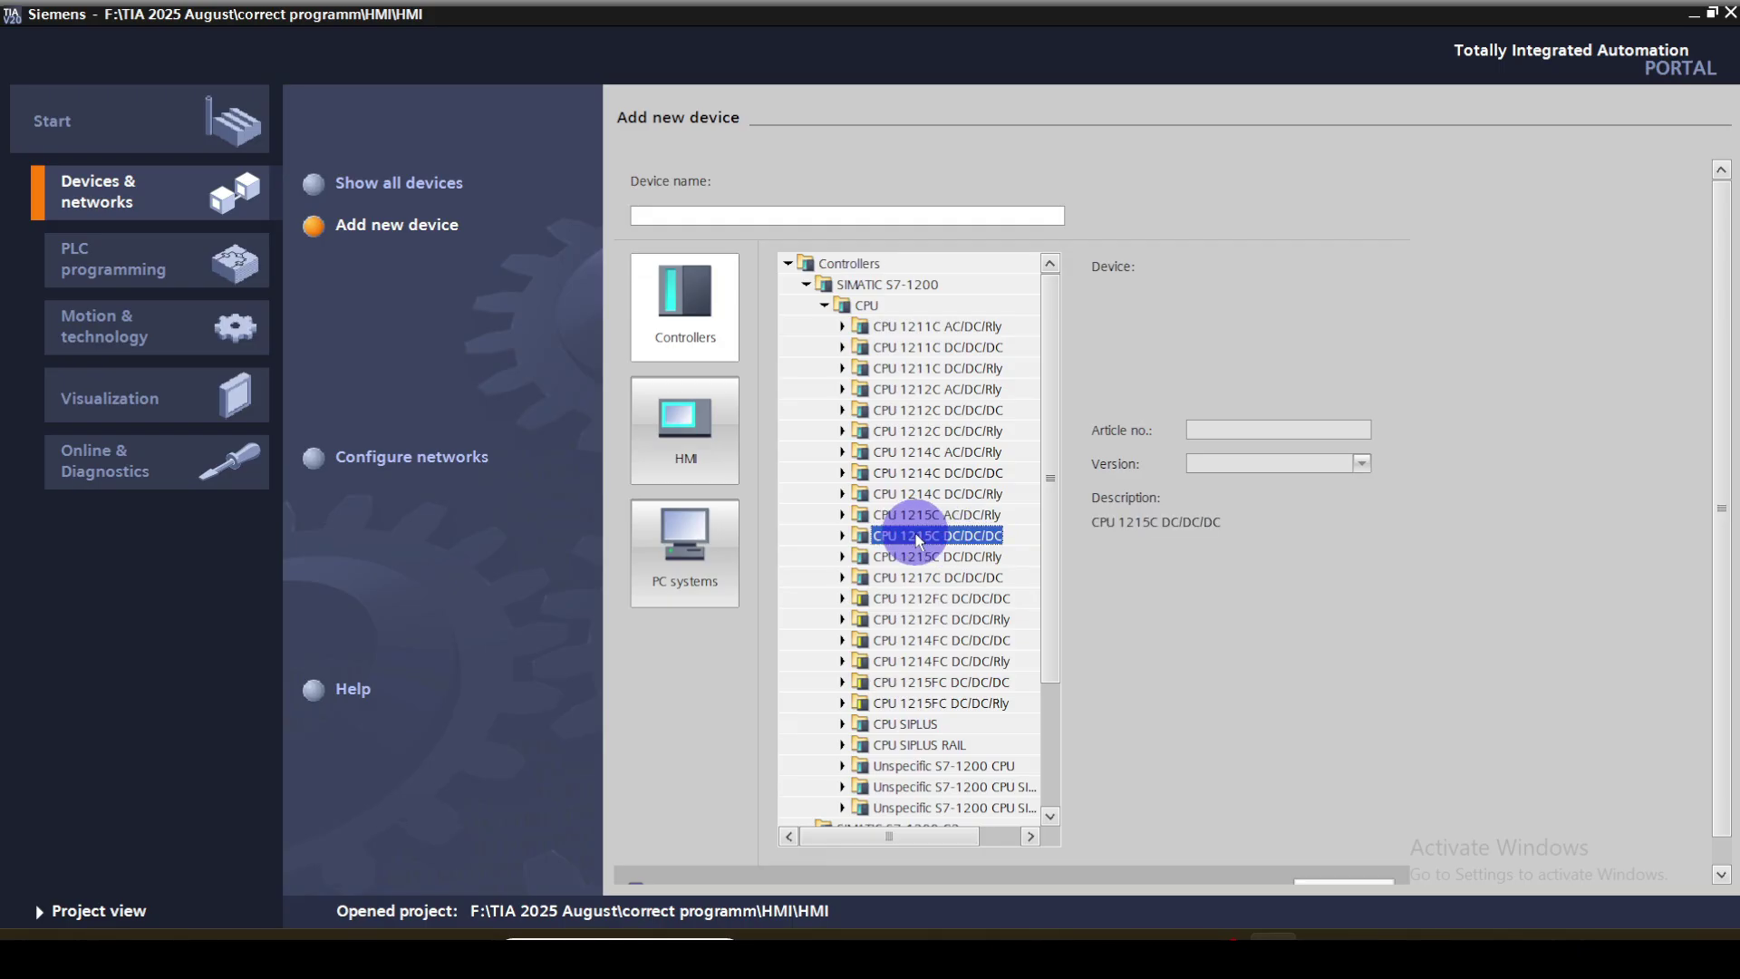
pyautogui.click(842, 537)
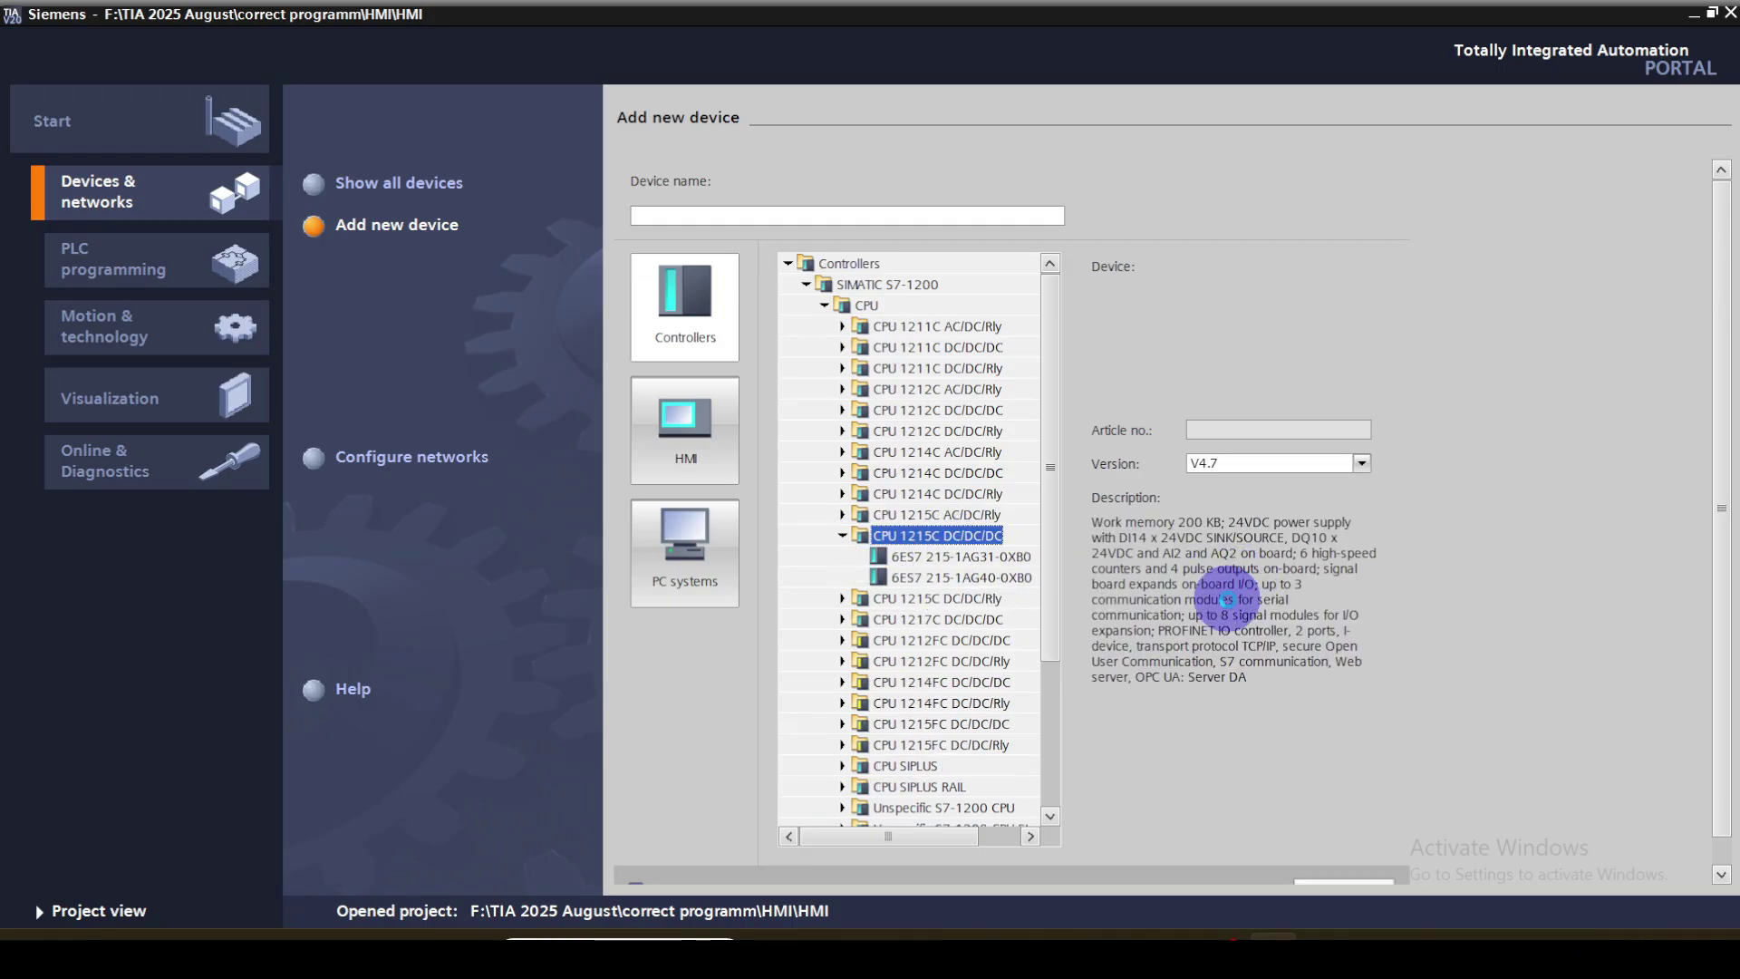
pyautogui.press('Down')
pyautogui.press('Down')
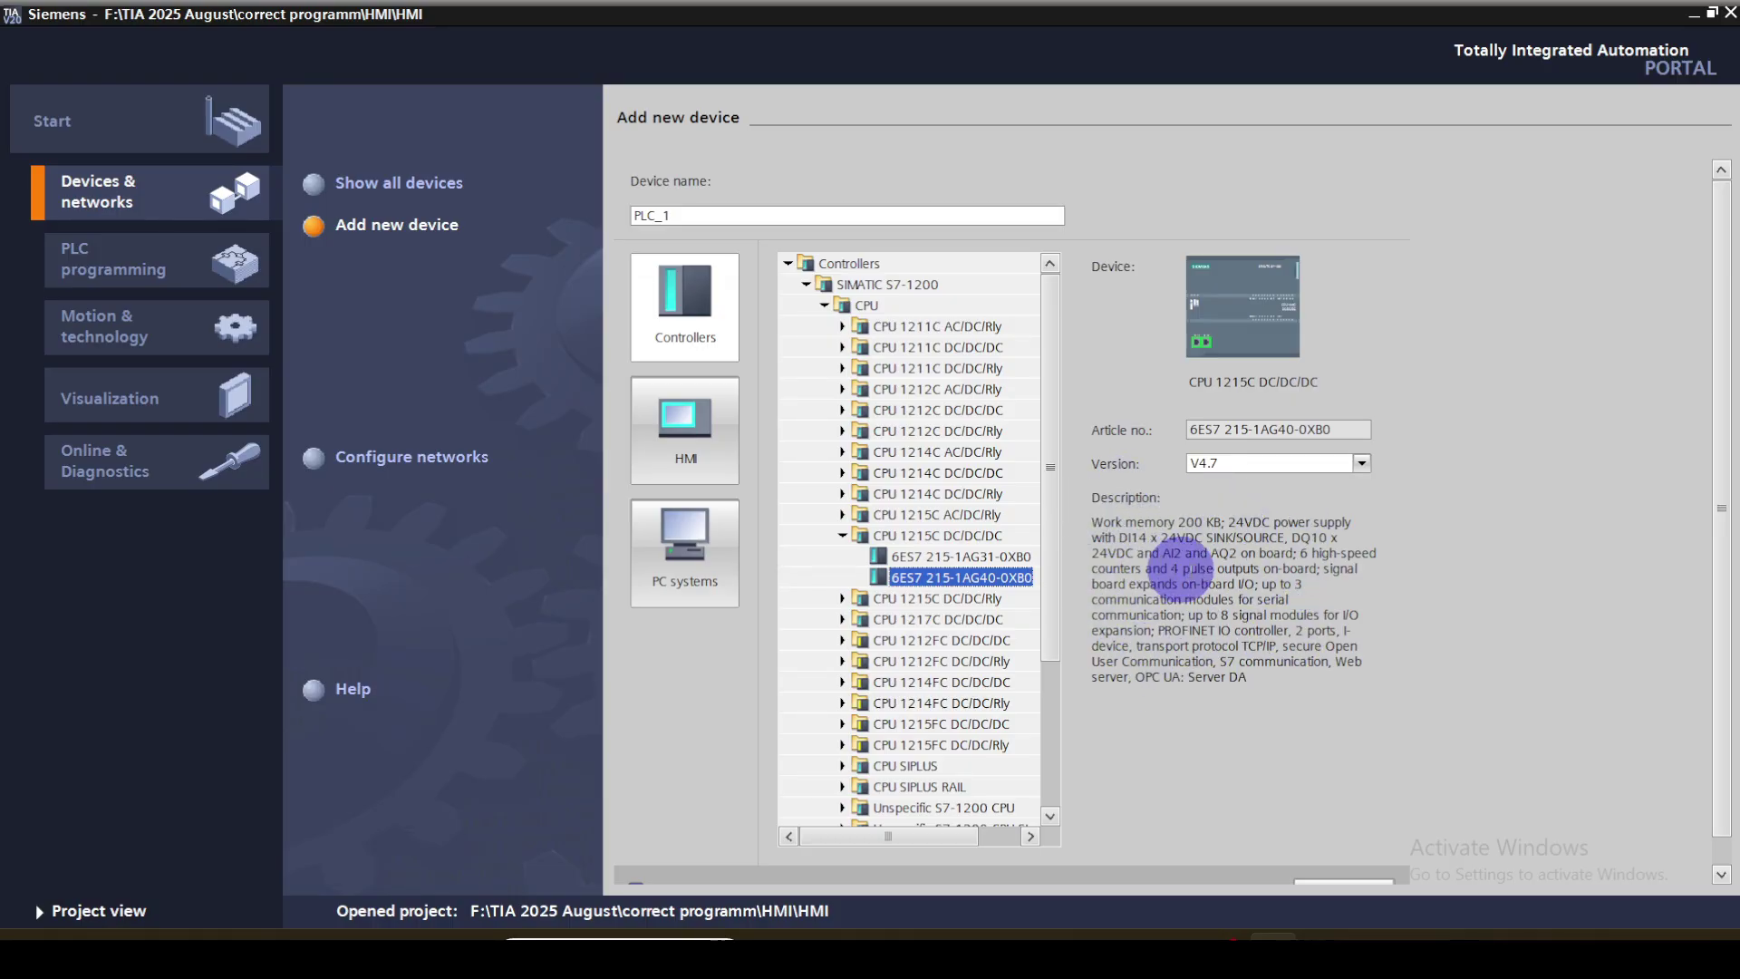
pyautogui.scroll(-1, 1382, 746)
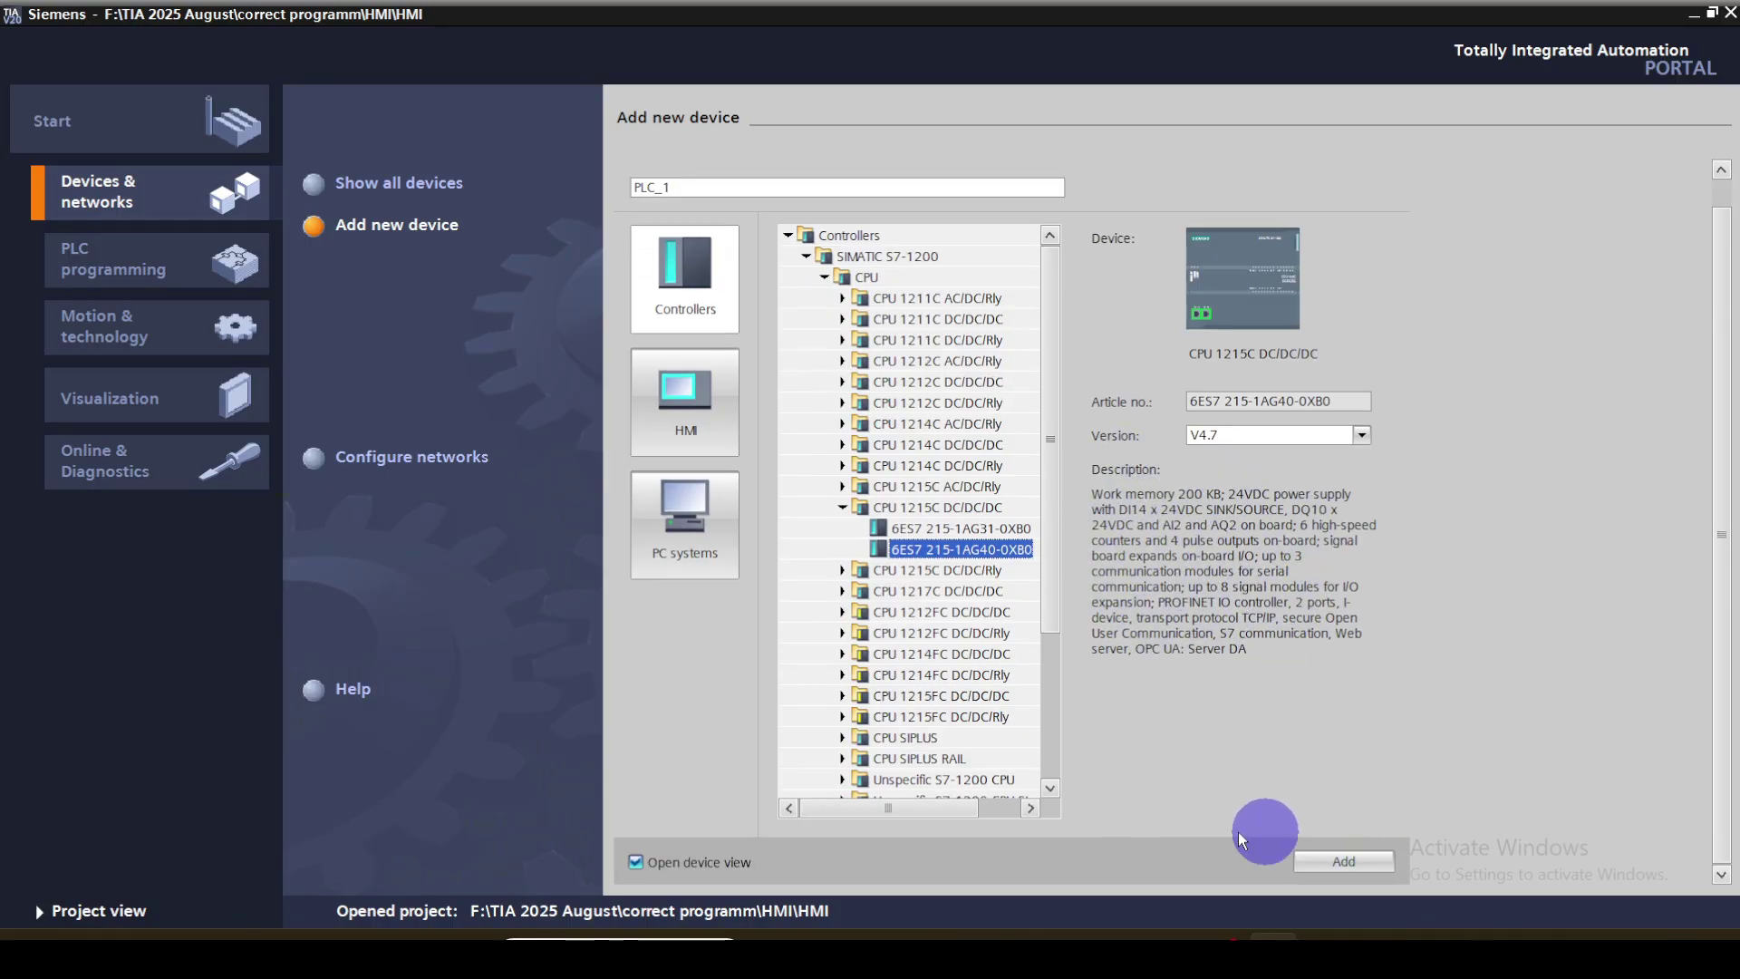
pyautogui.click(1341, 863)
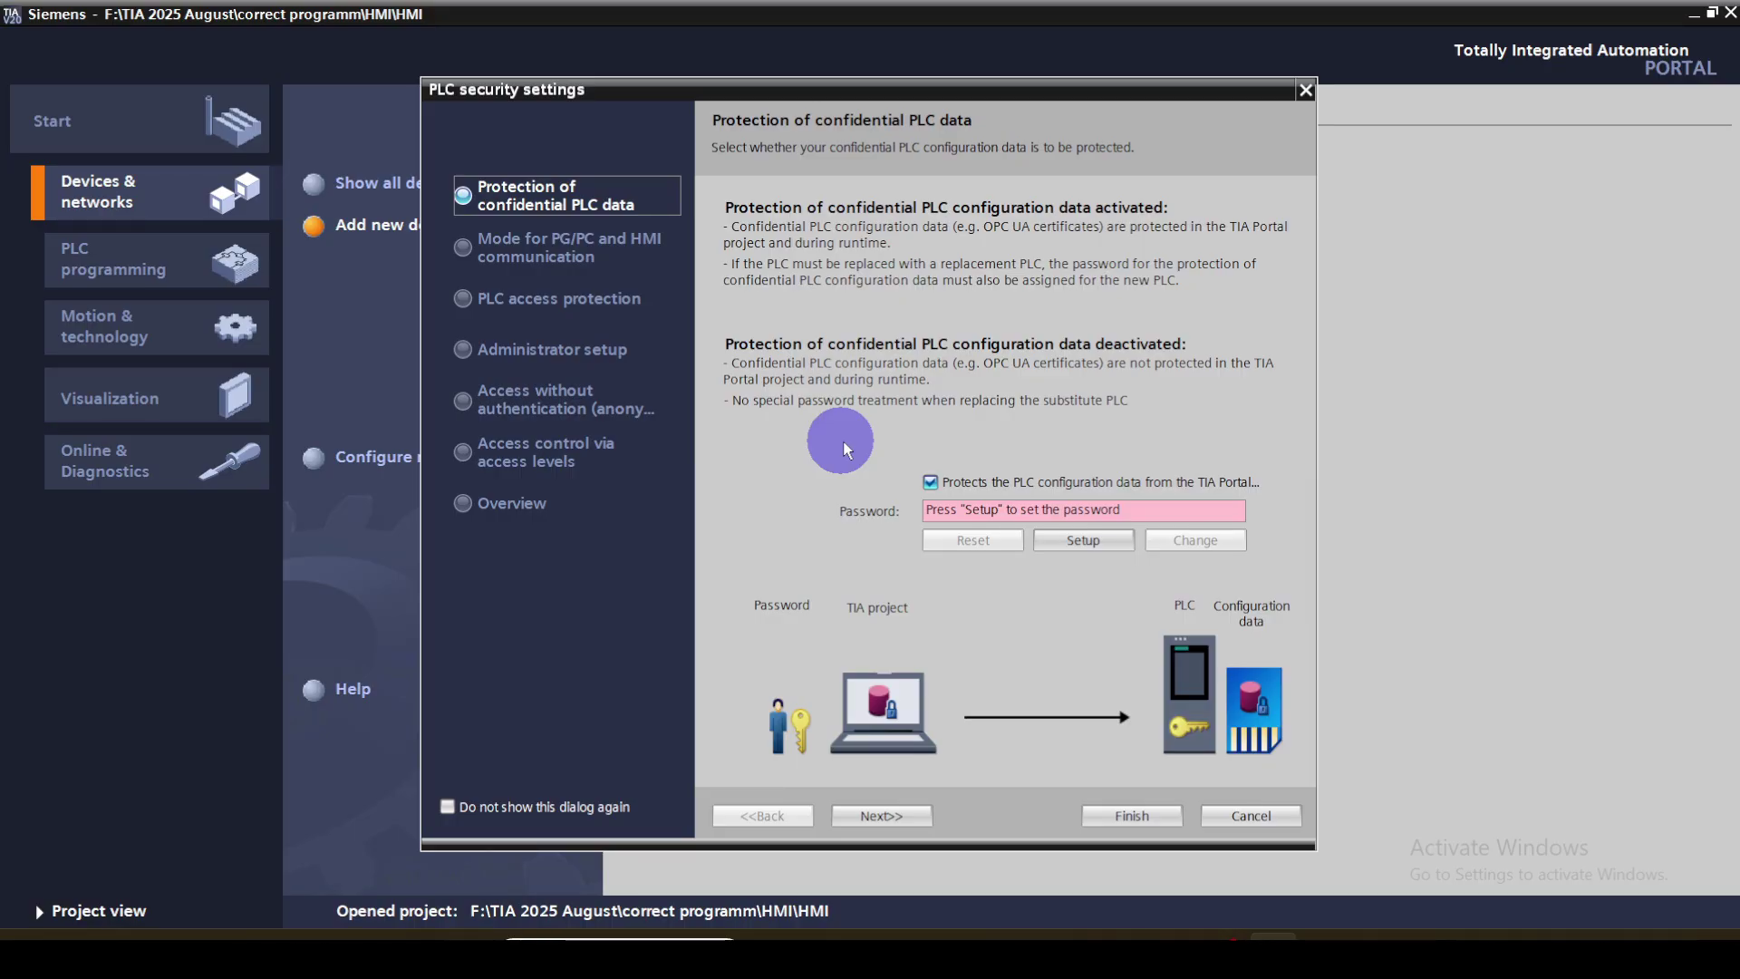
# In the PLC security settings, permit legacy as well as secure PG/PC and HMI communication, disable access control, and finish the setup
pyautogui.click(534, 253)
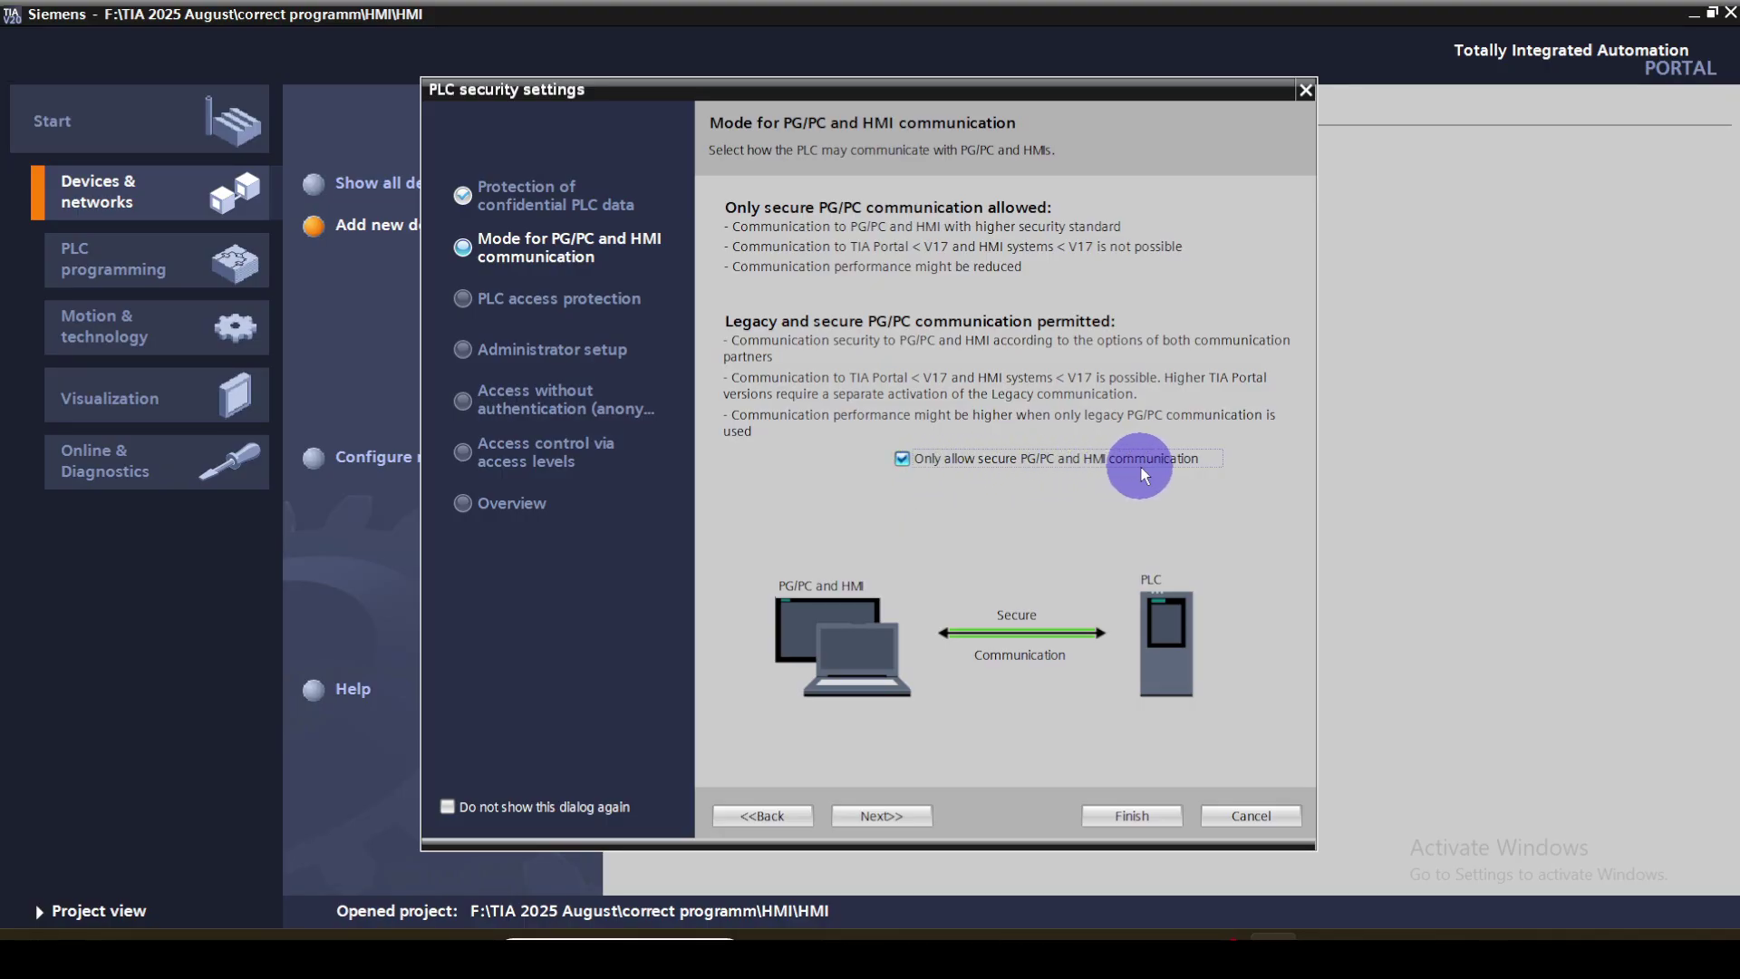
pyautogui.click(901, 459)
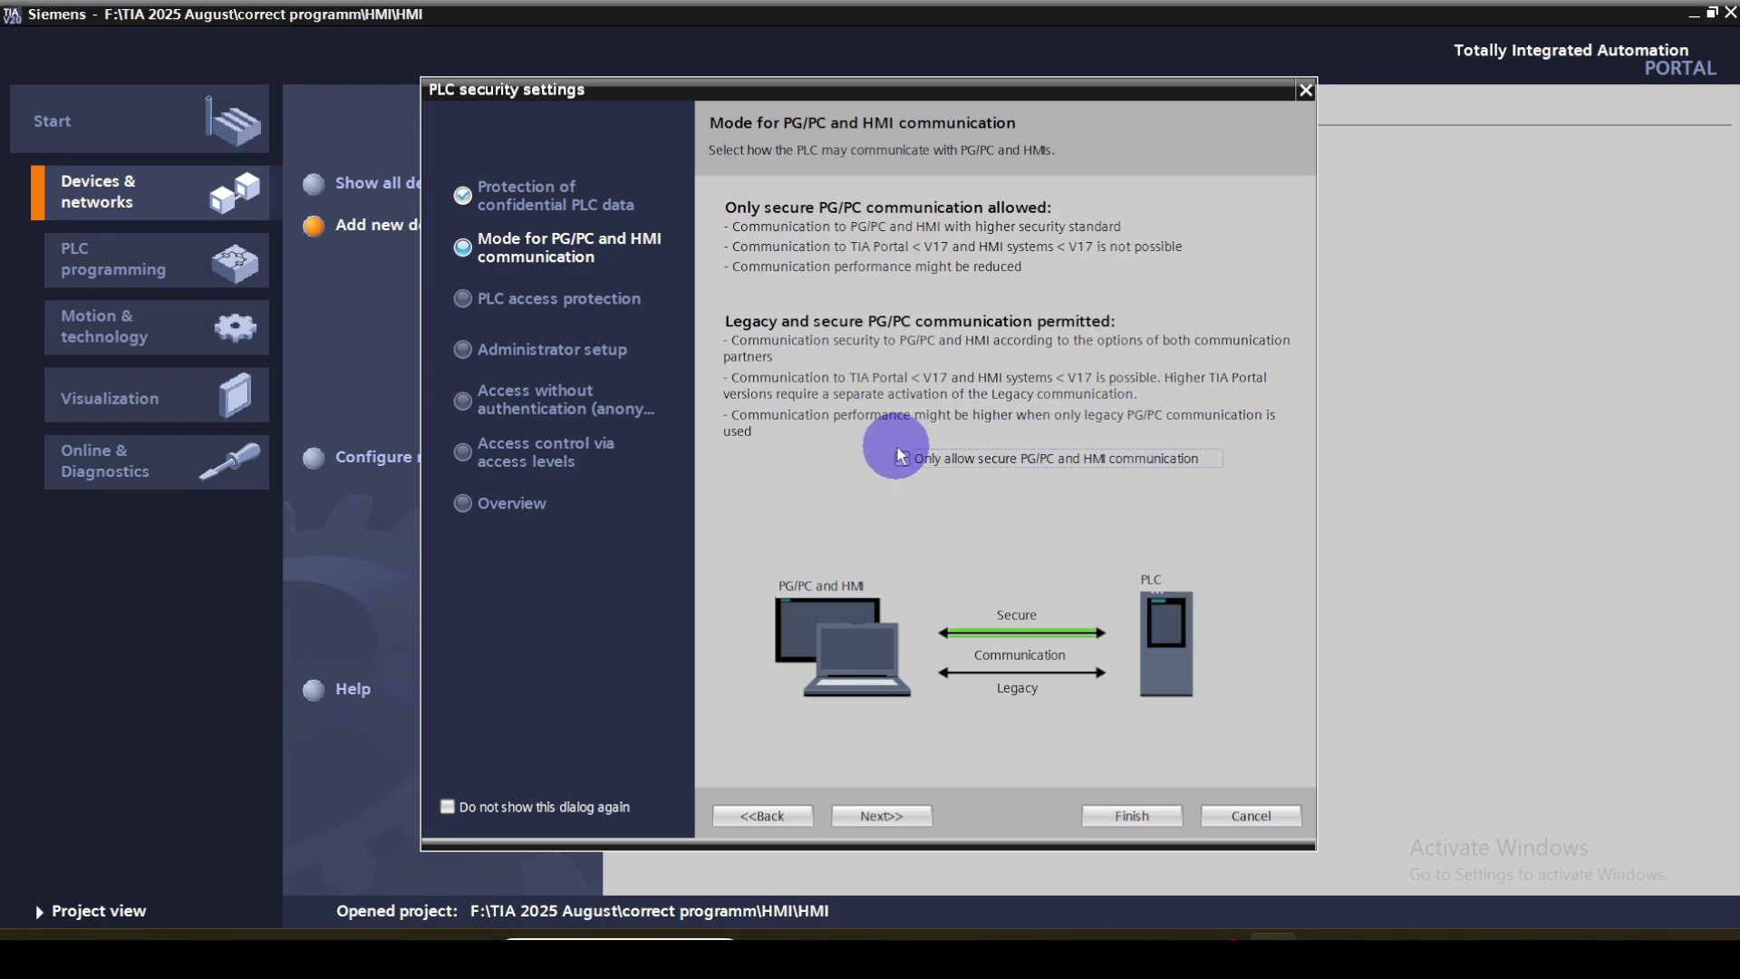
pyautogui.click(568, 307)
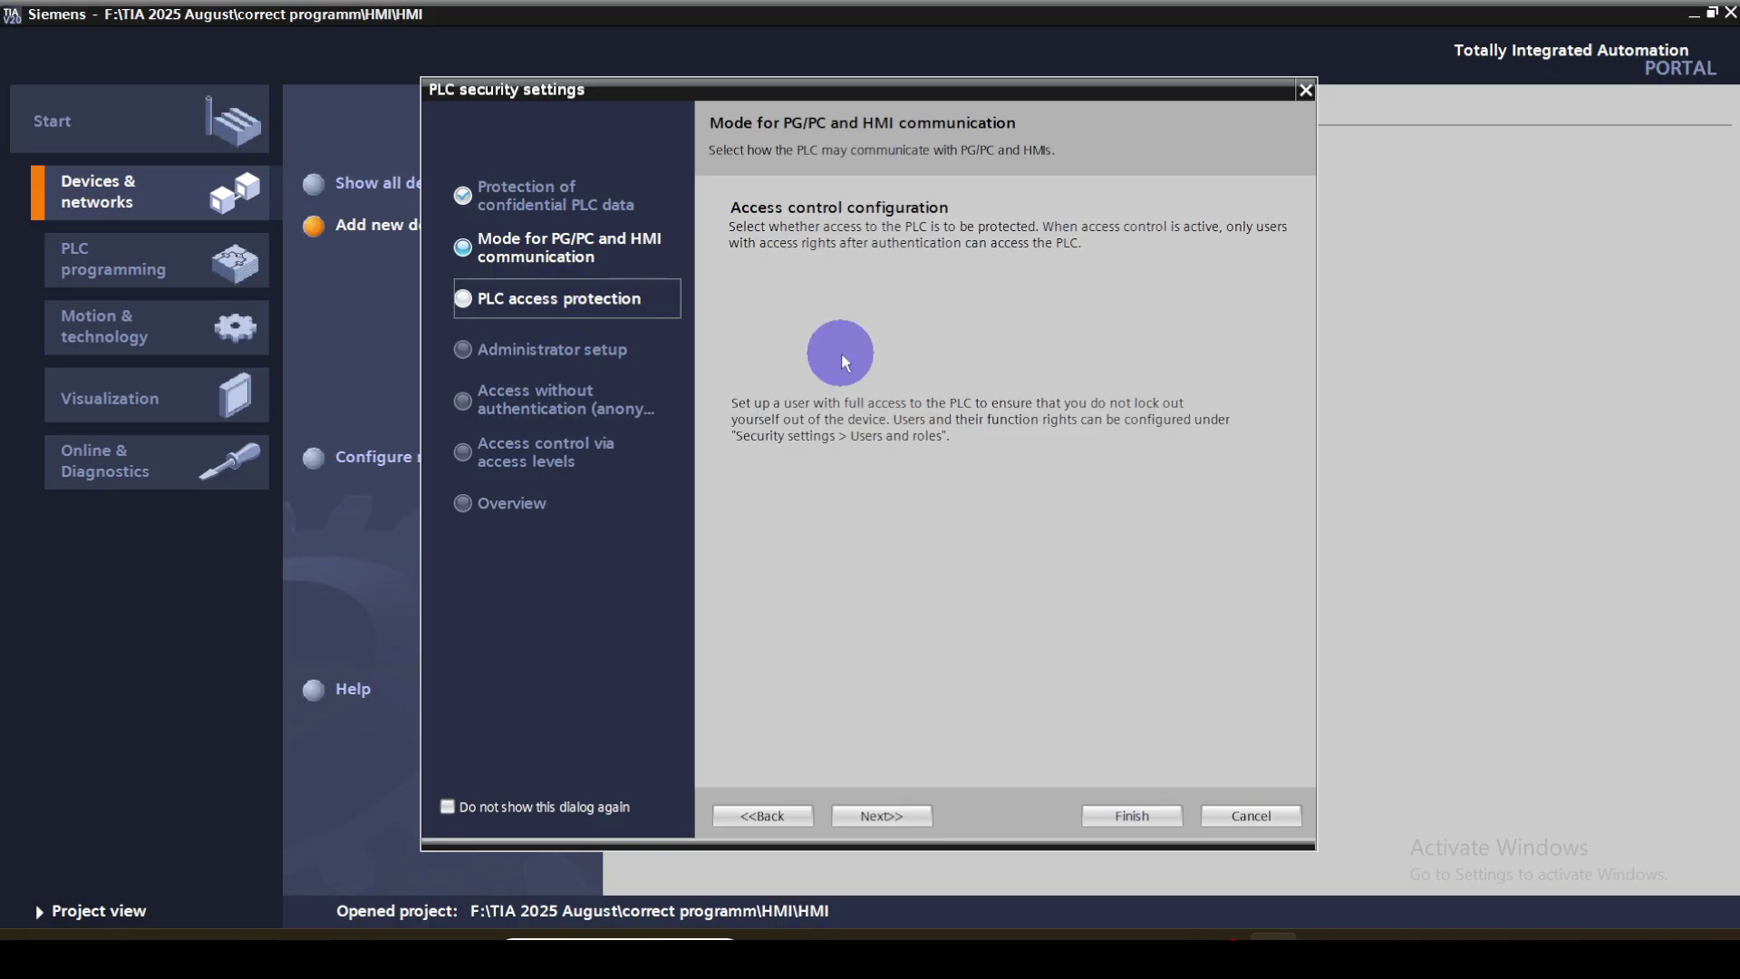
pyautogui.click(627, 297)
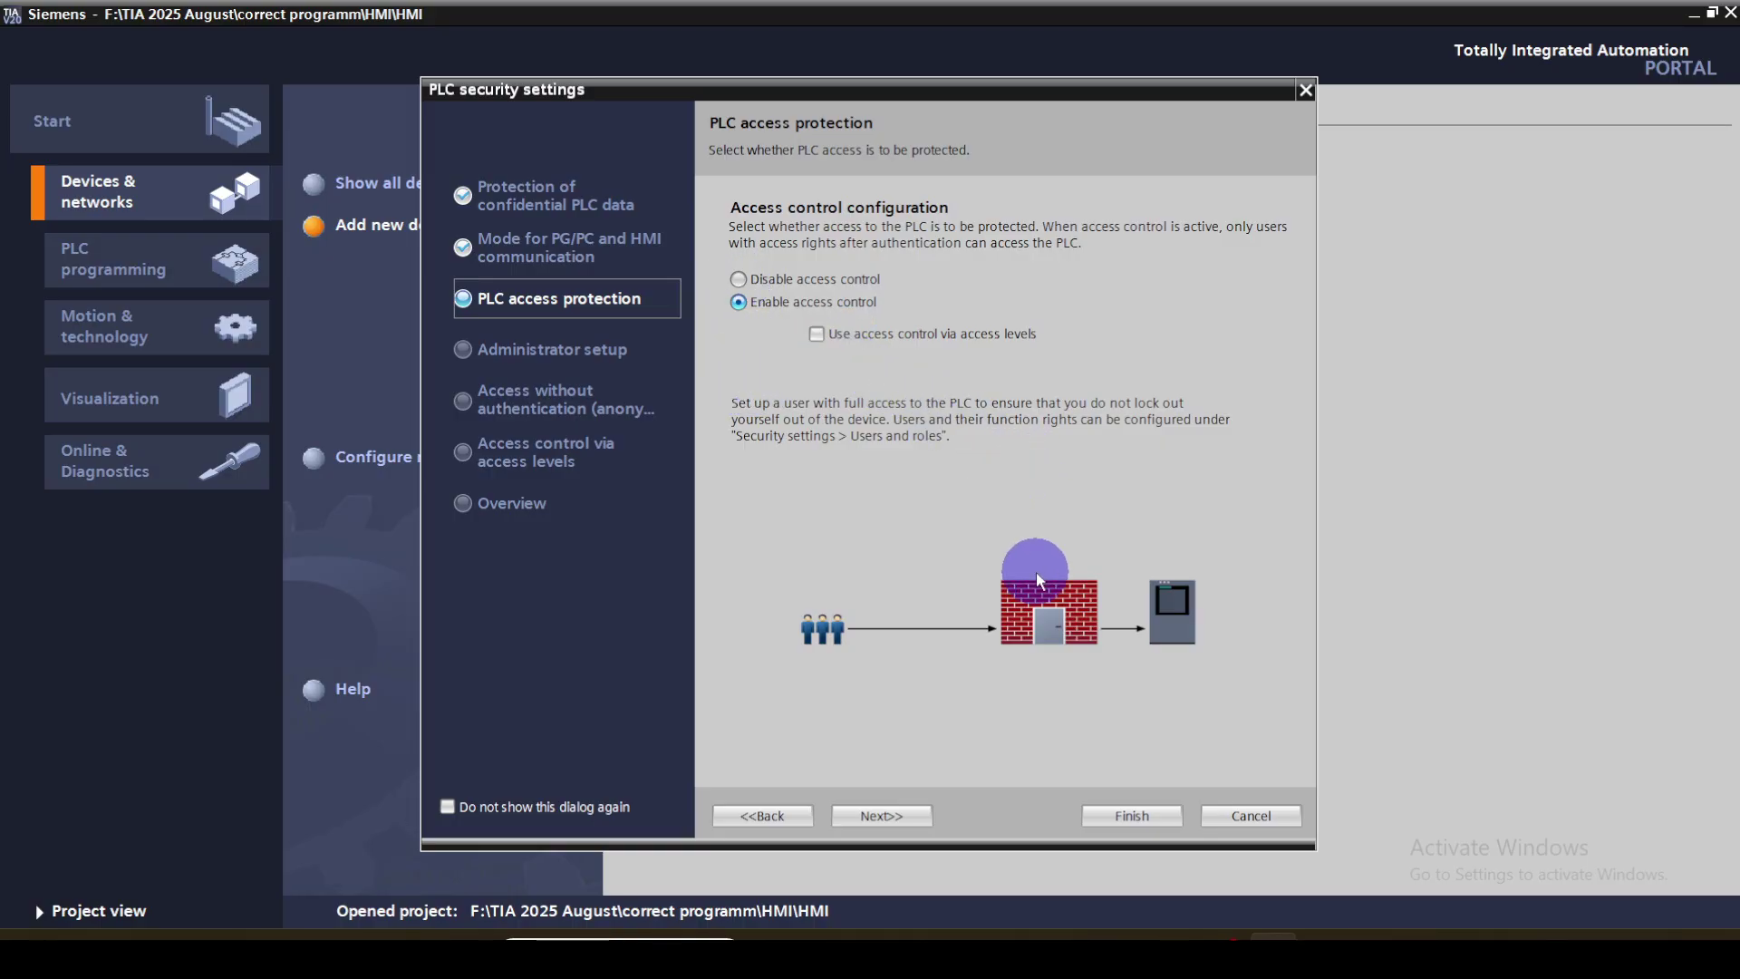
pyautogui.click(740, 281)
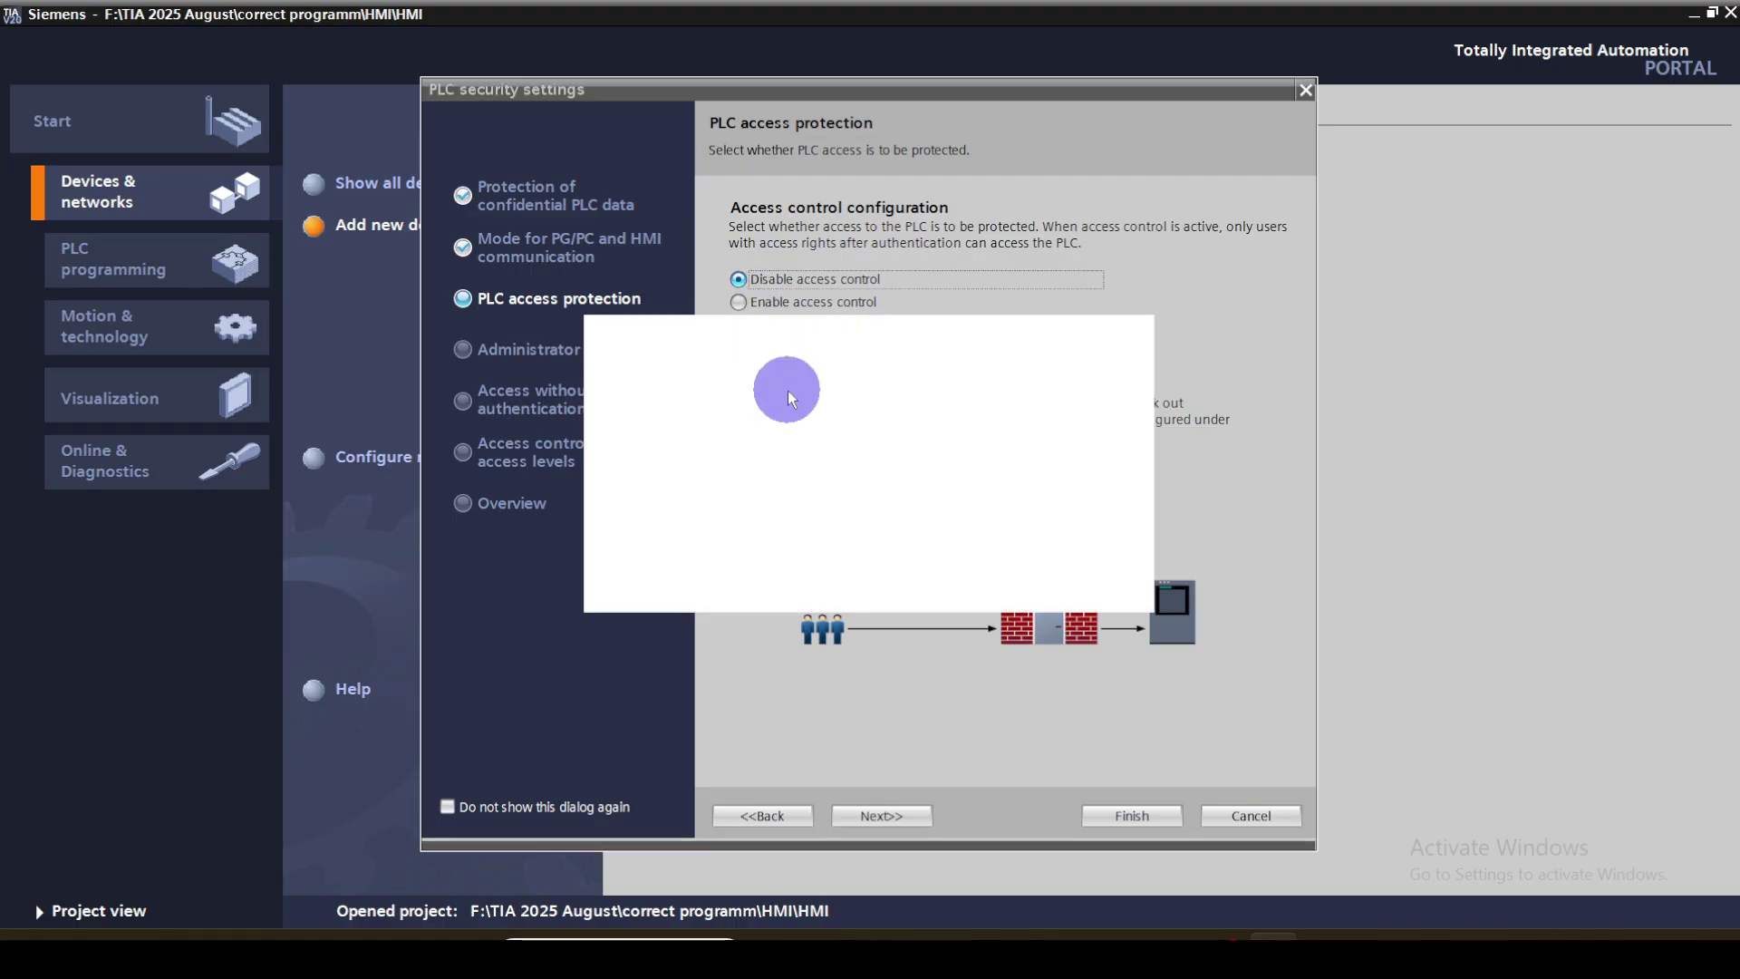
pyautogui.click(983, 589)
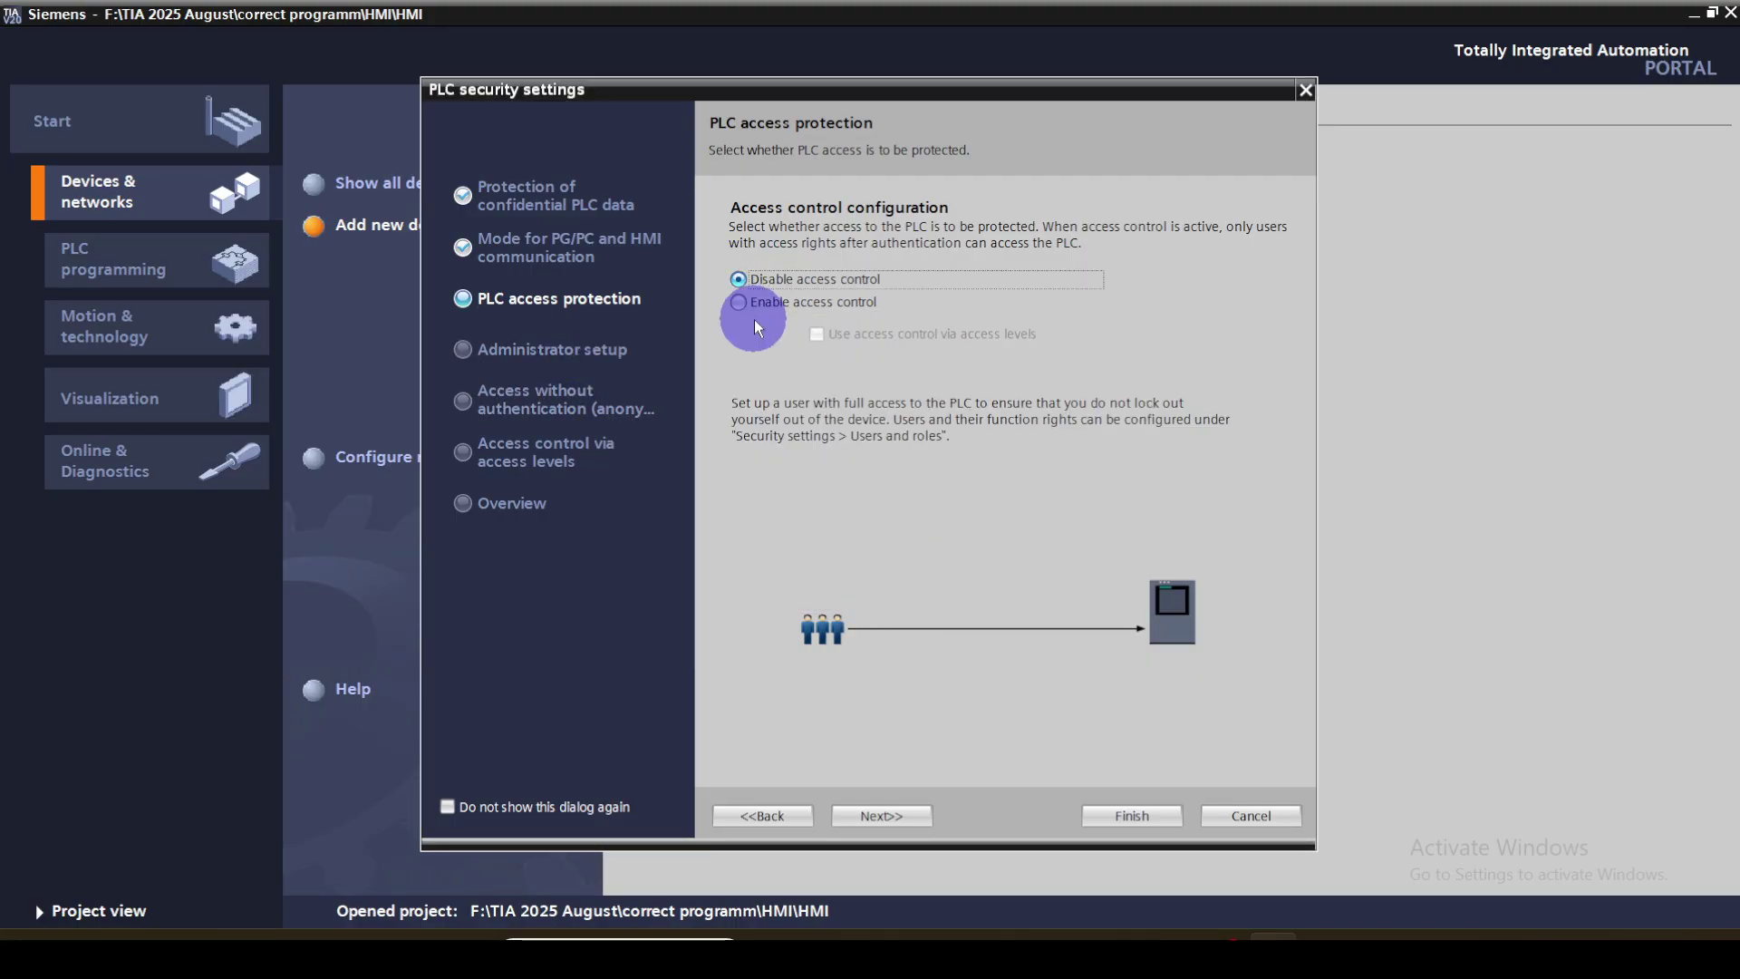
pyautogui.click(616, 362)
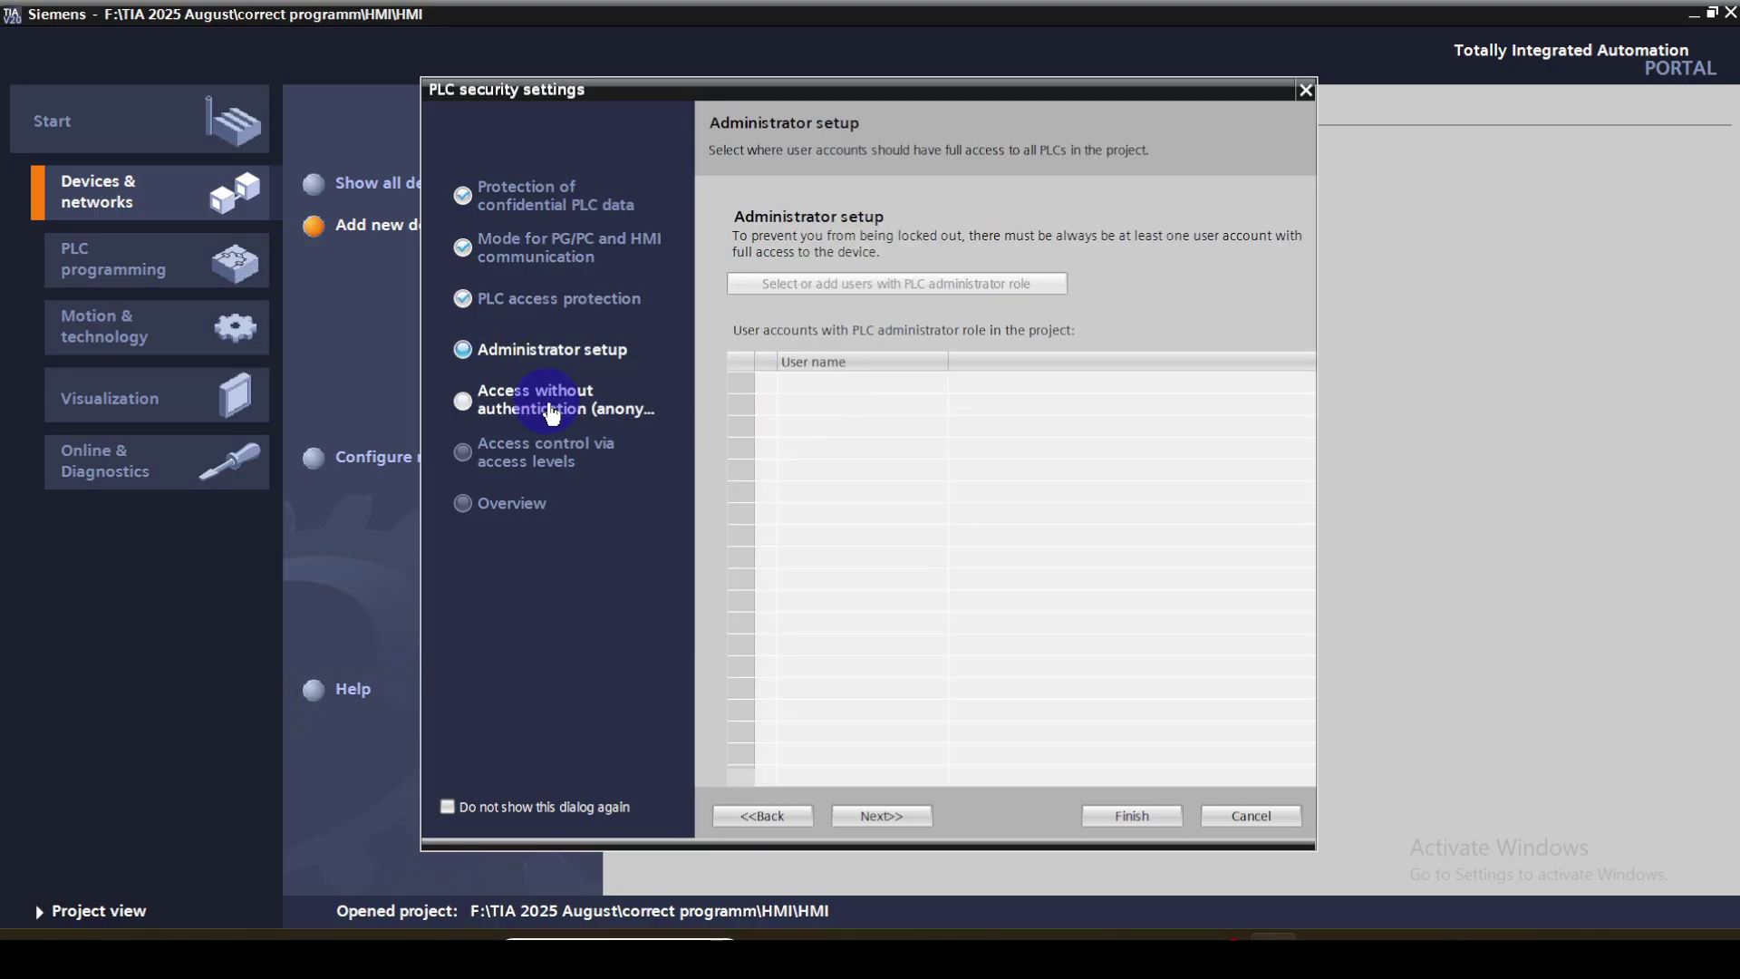
pyautogui.click(549, 461)
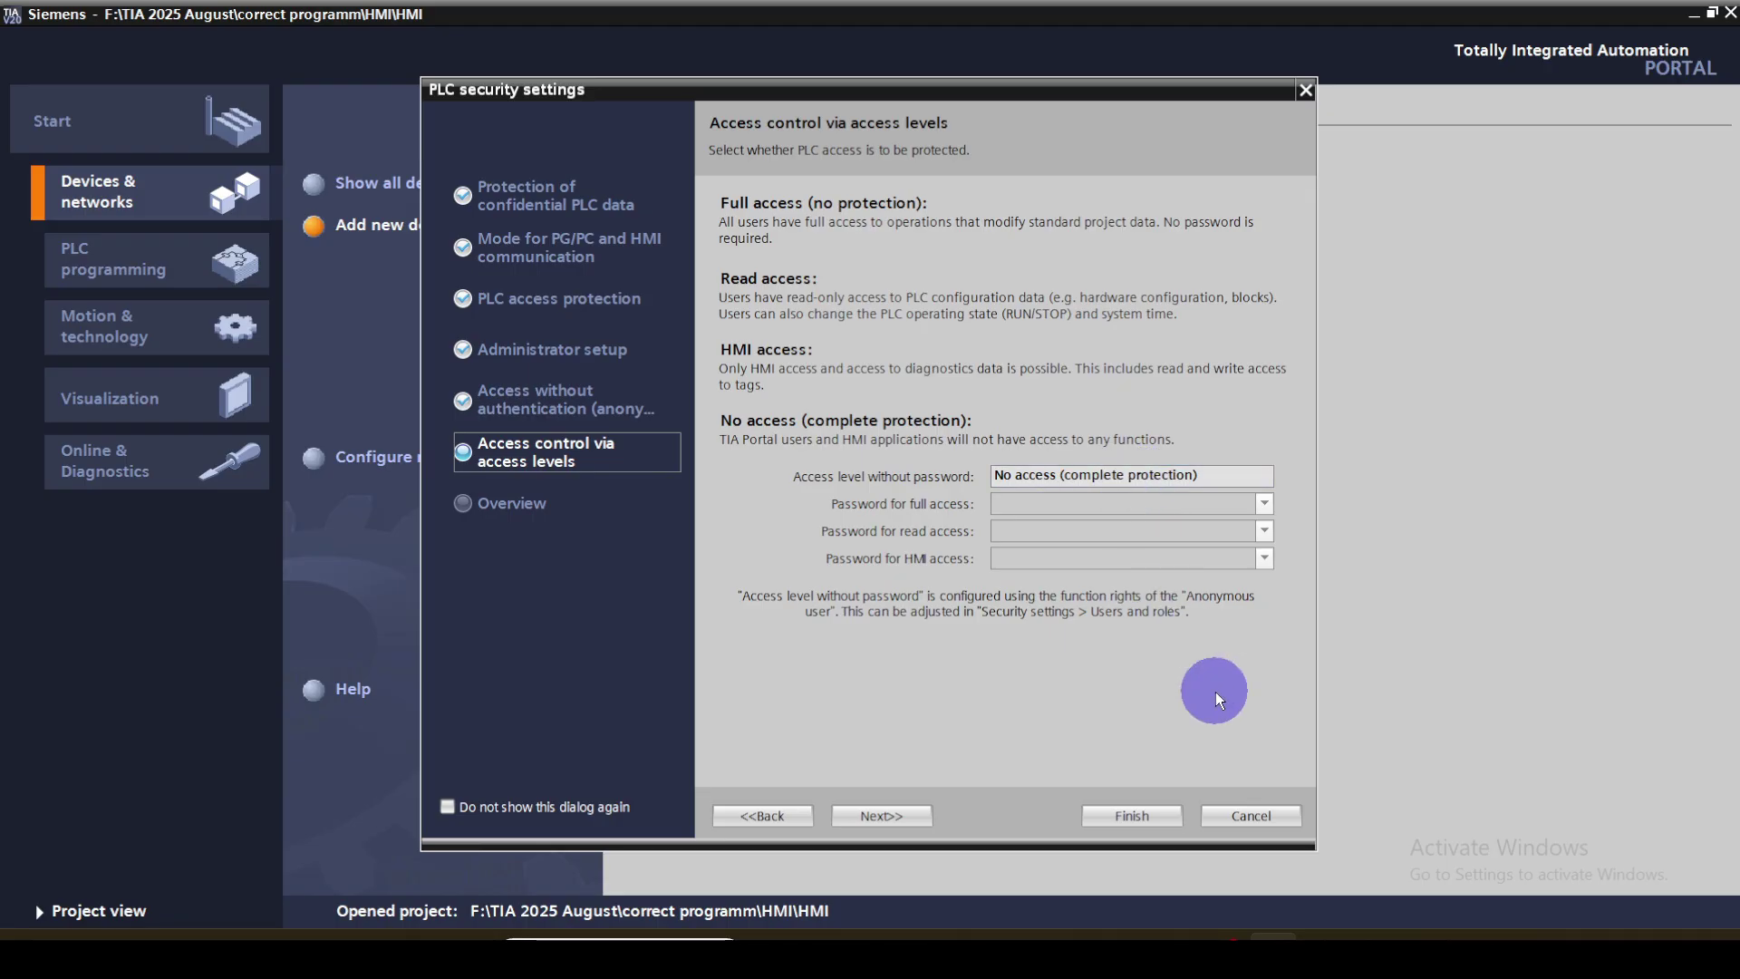
pyautogui.click(1132, 817)
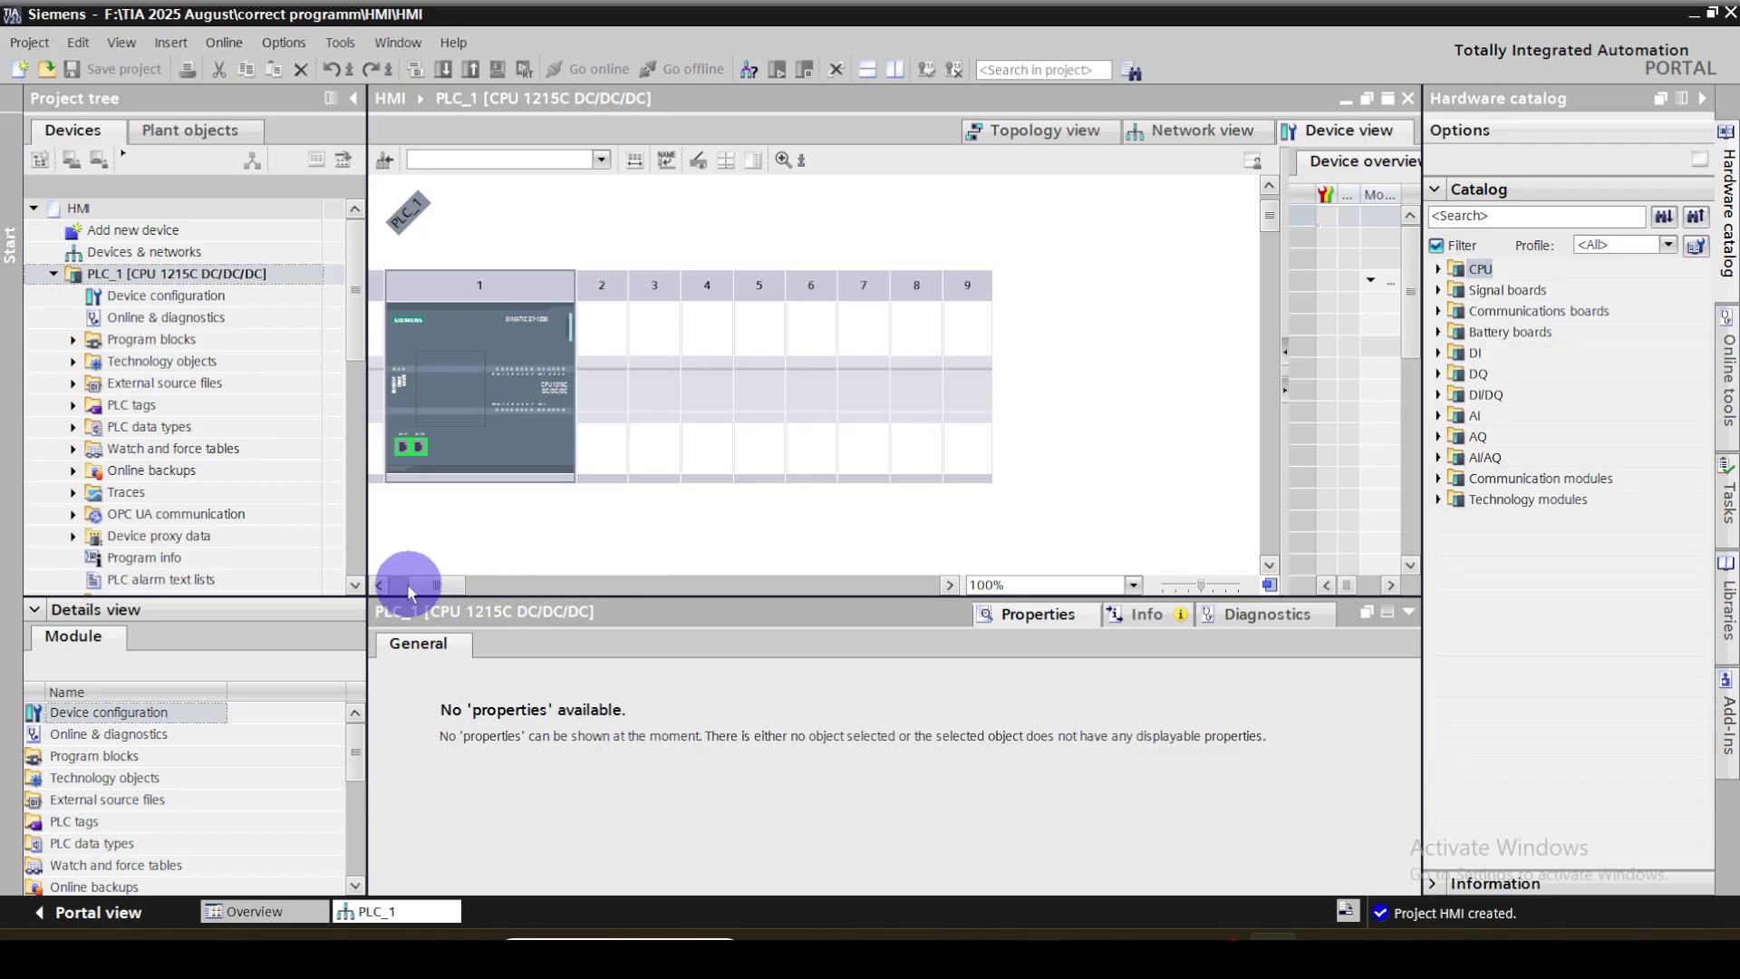
# Select the CPU in the device view and examine the rack slots on both sides of it
pyautogui.click(747, 343)
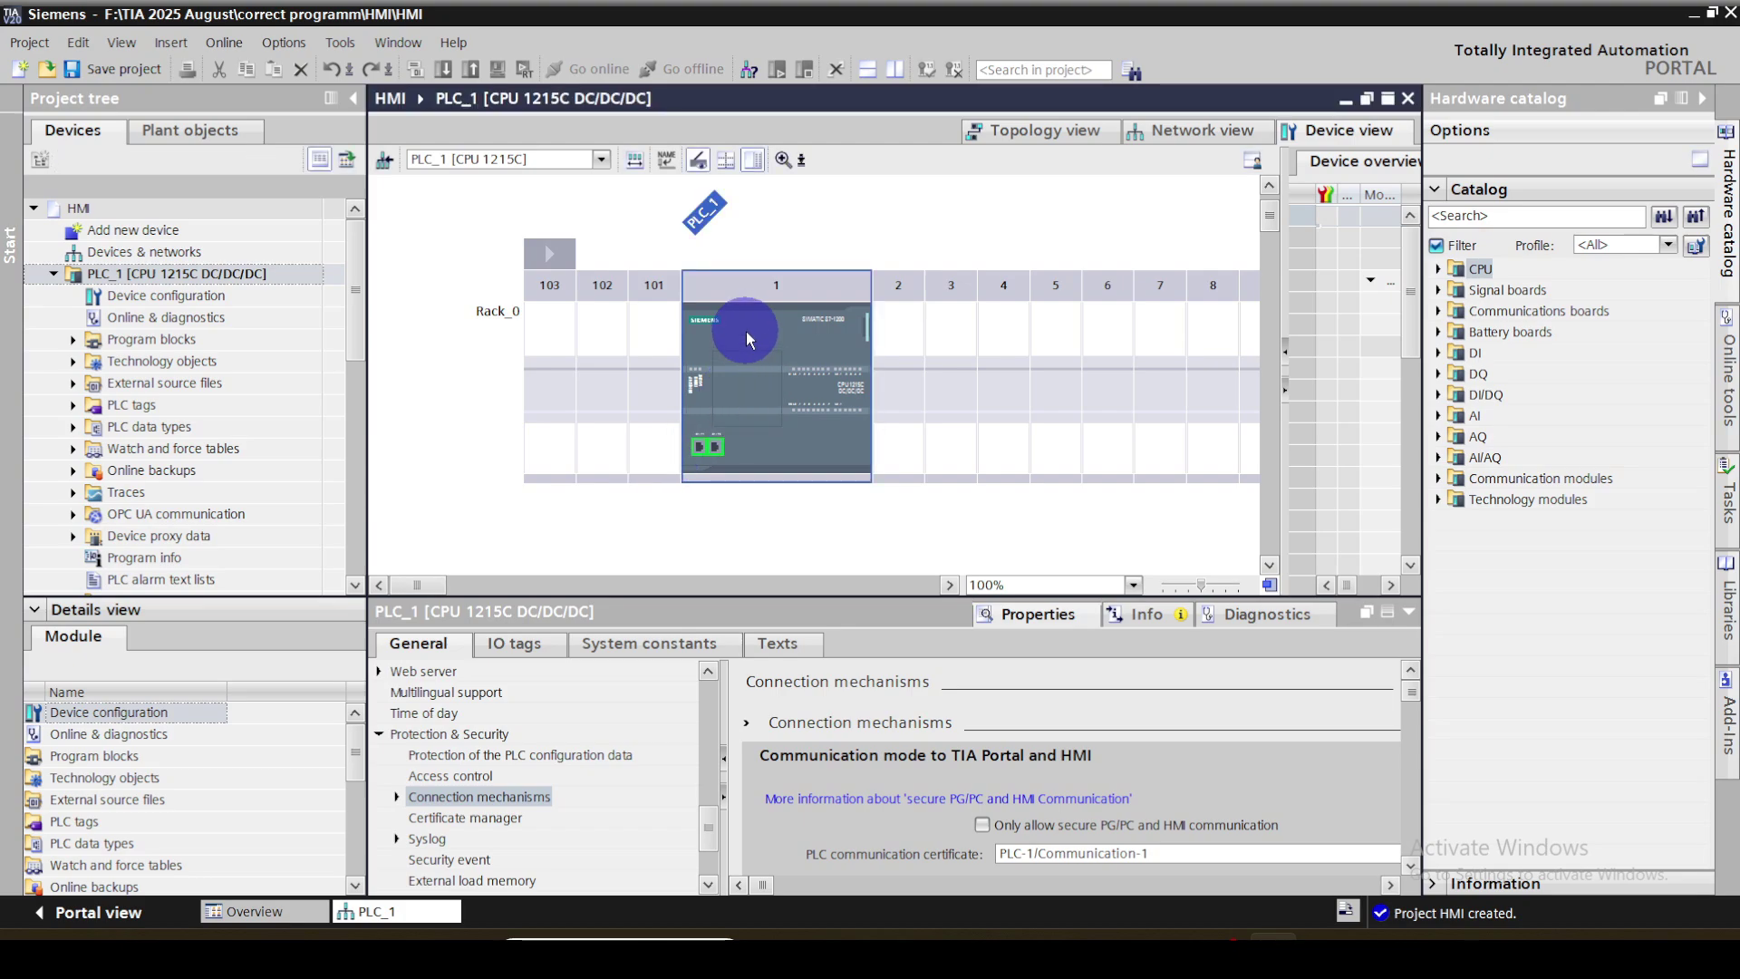
pyautogui.moveTo(673, 596); pyautogui.dragTo(676, 633)
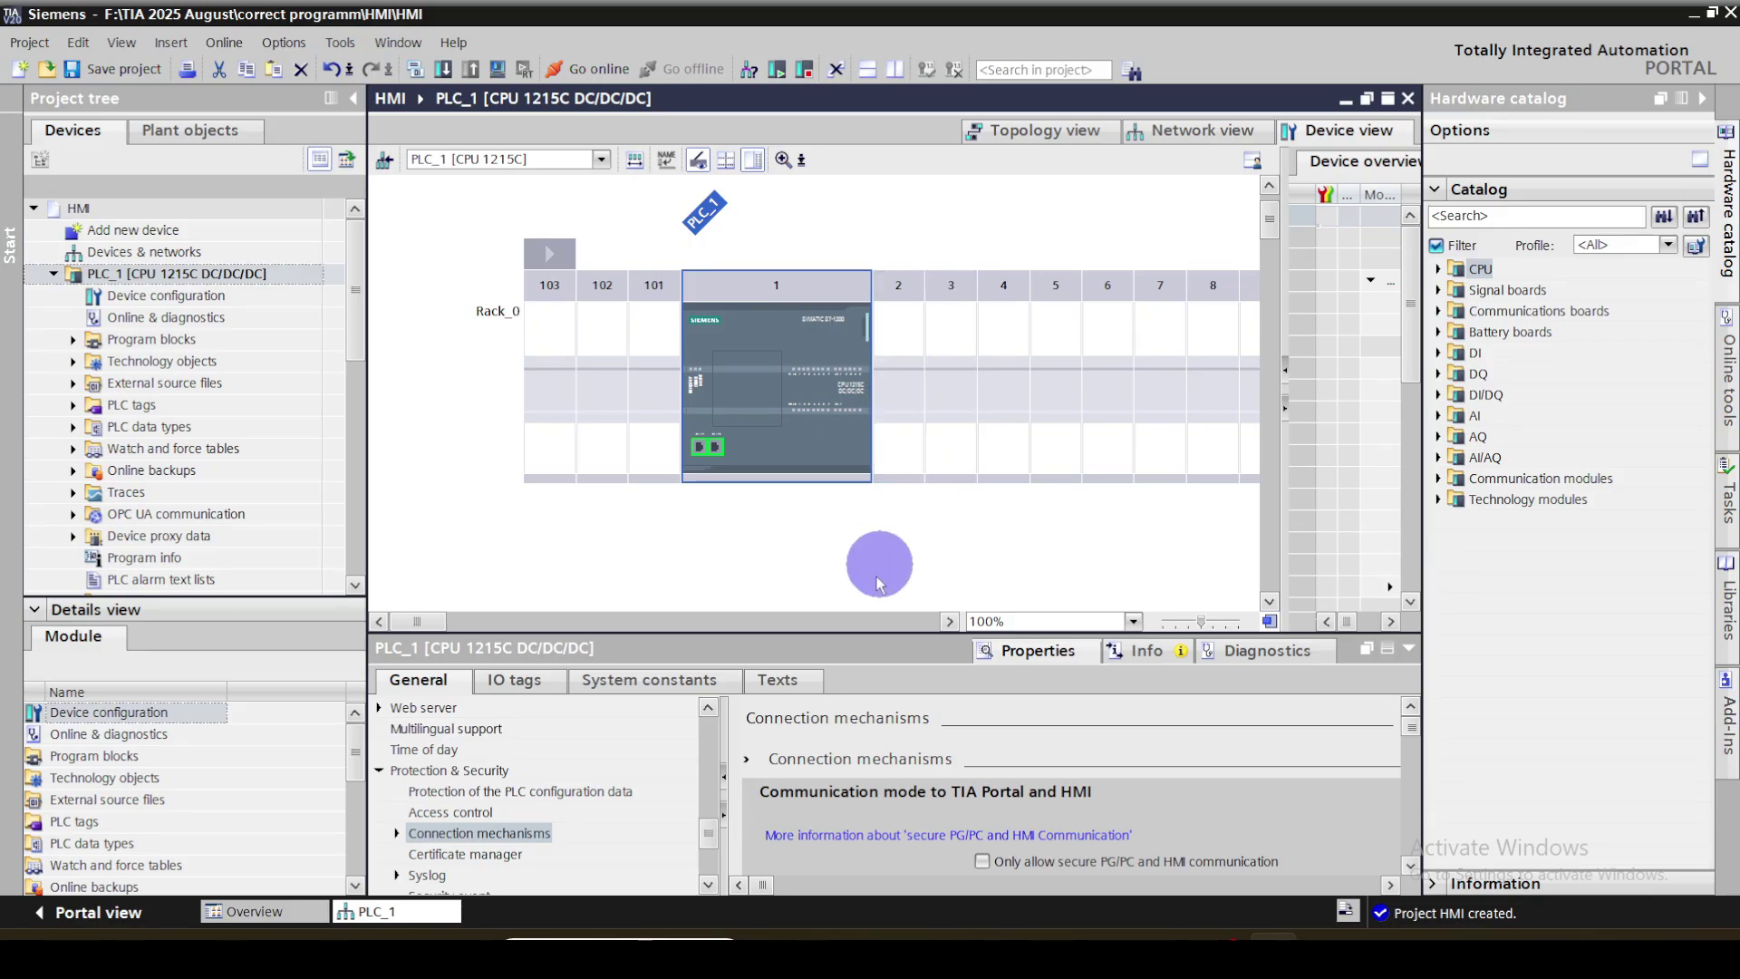
pyautogui.moveTo(431, 620); pyautogui.dragTo(443, 622)
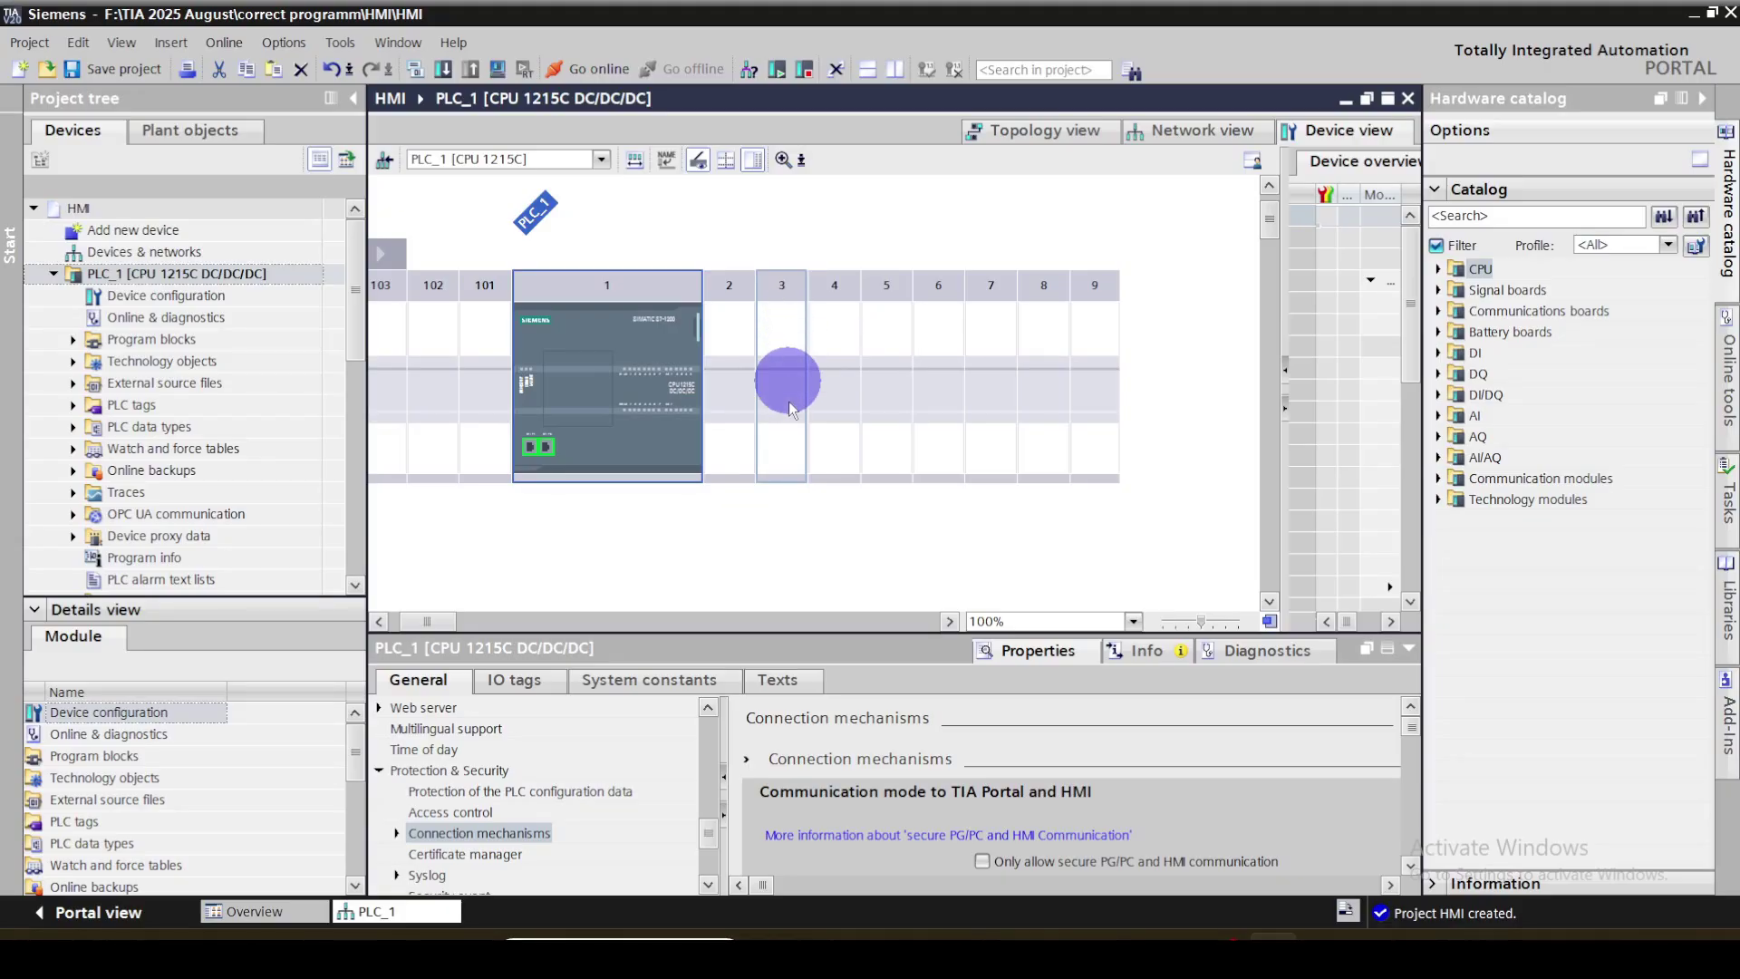
pyautogui.hscroll(-3, 598, 310)
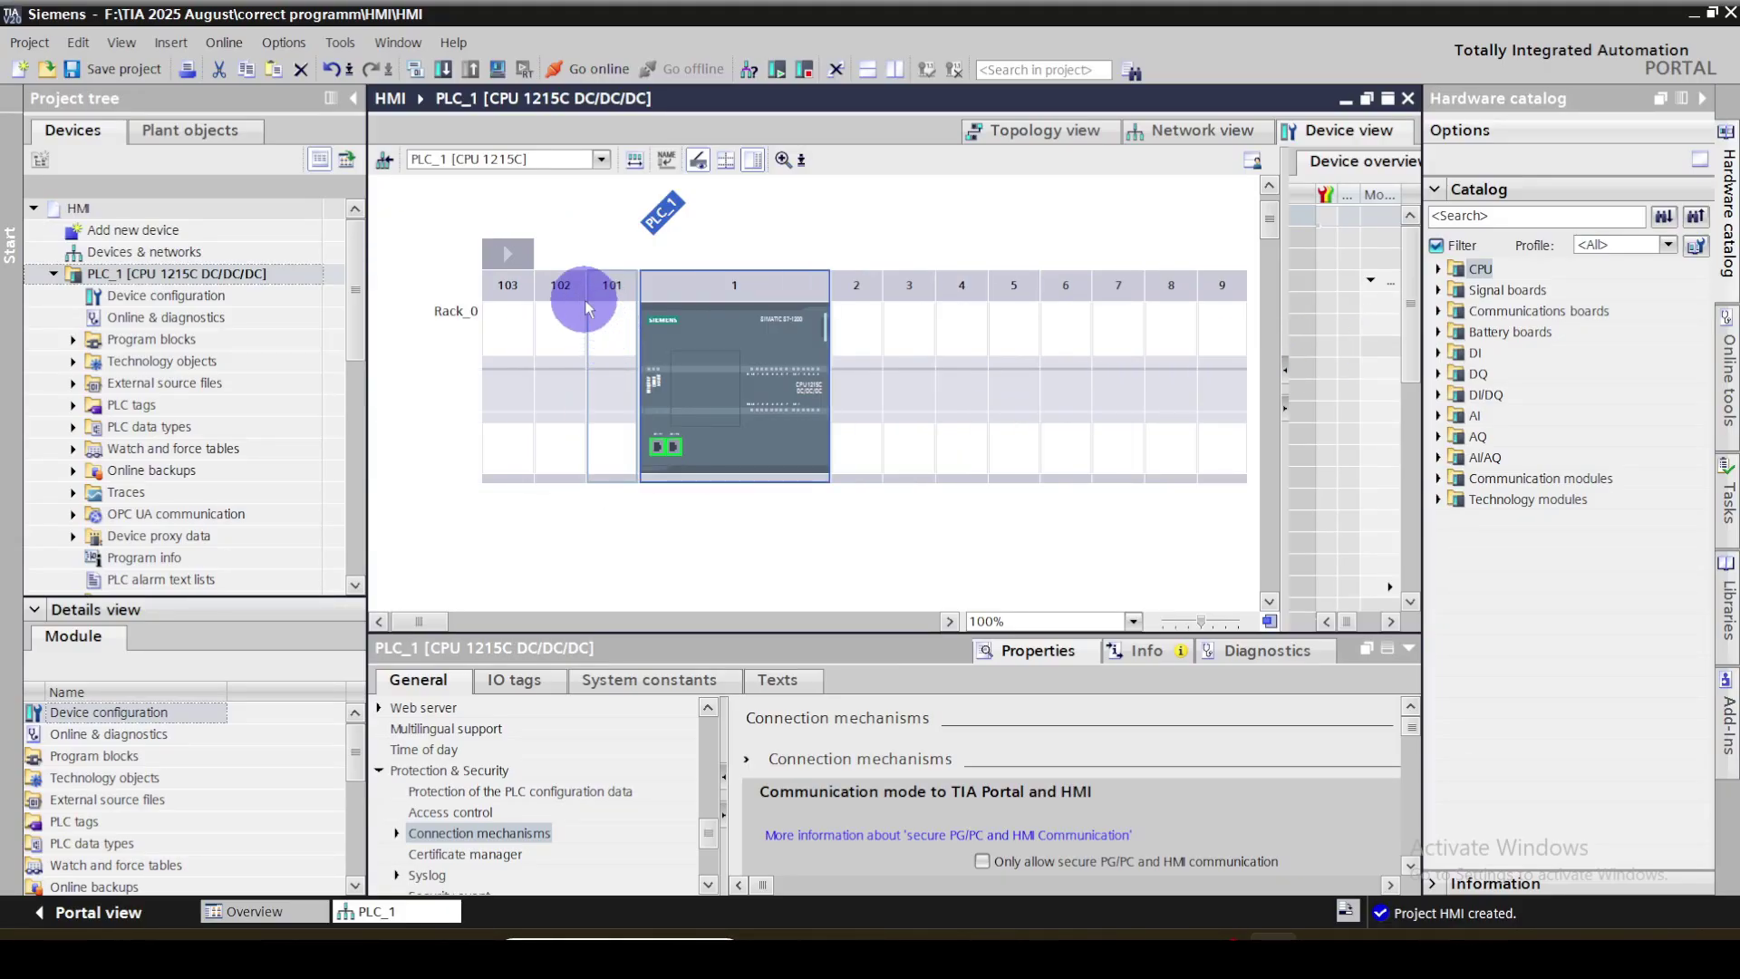
pyautogui.click(539, 484)
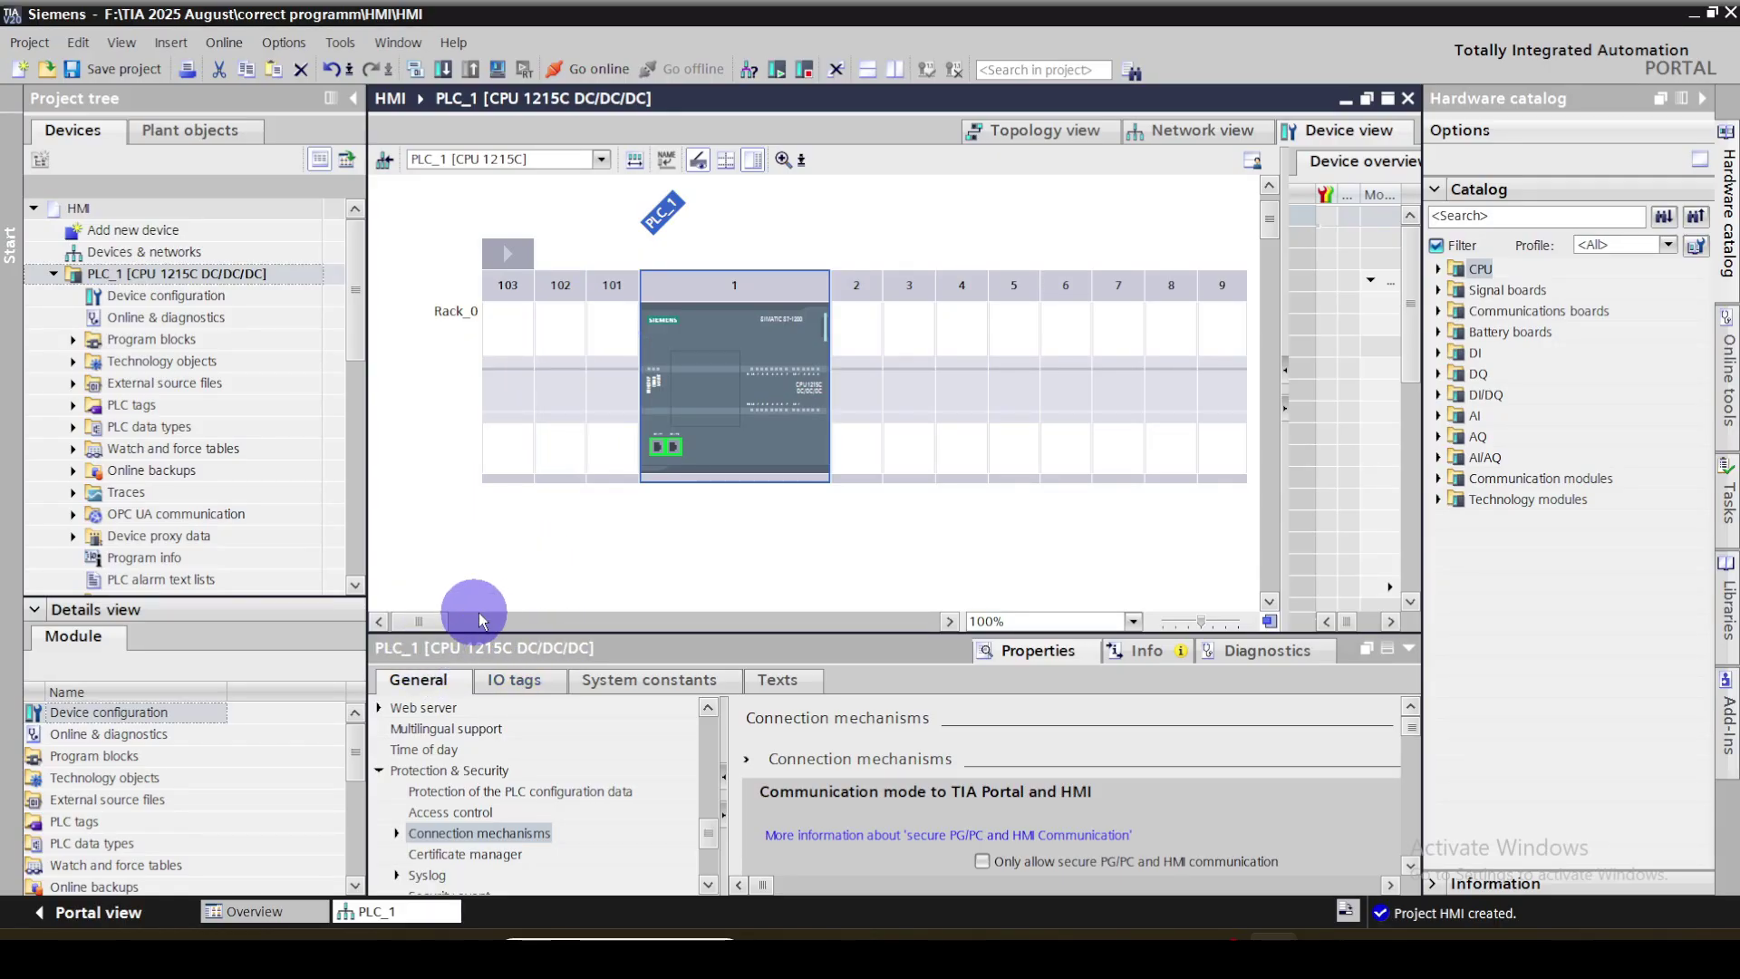
pyautogui.moveTo(492, 632); pyautogui.dragTo(497, 562)
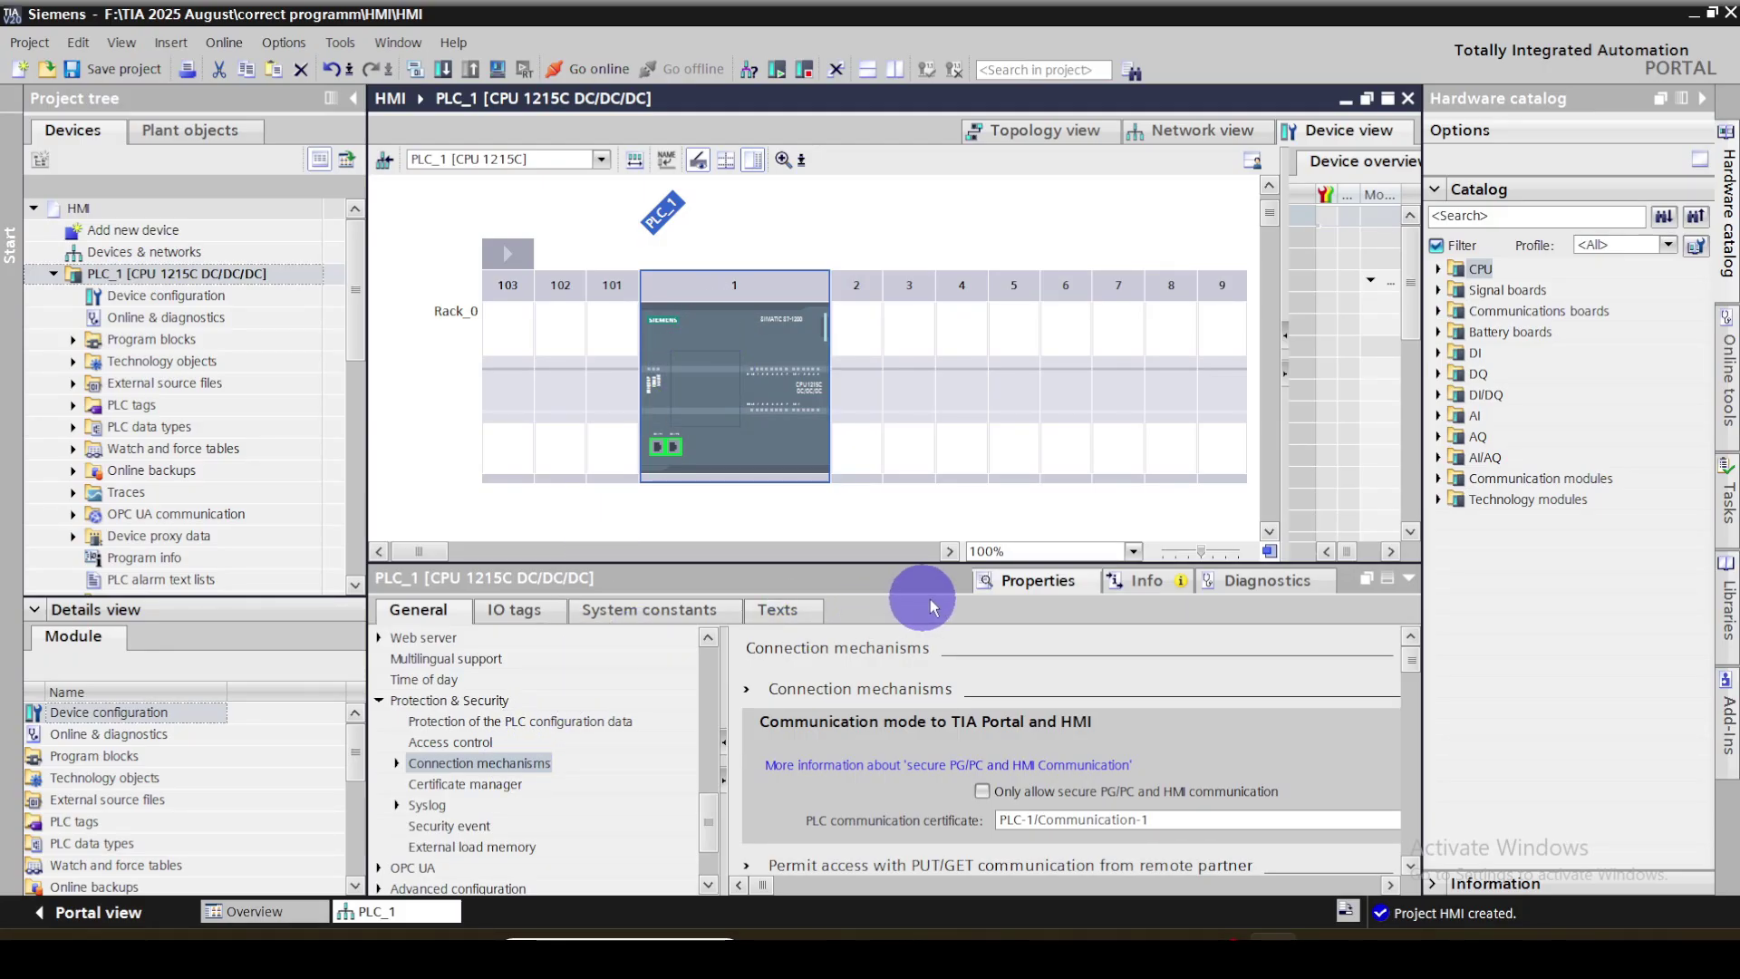
# Enlarge the CPU's properties area and review the input and output addresses in its IO tags list
pyautogui.click(1019, 581)
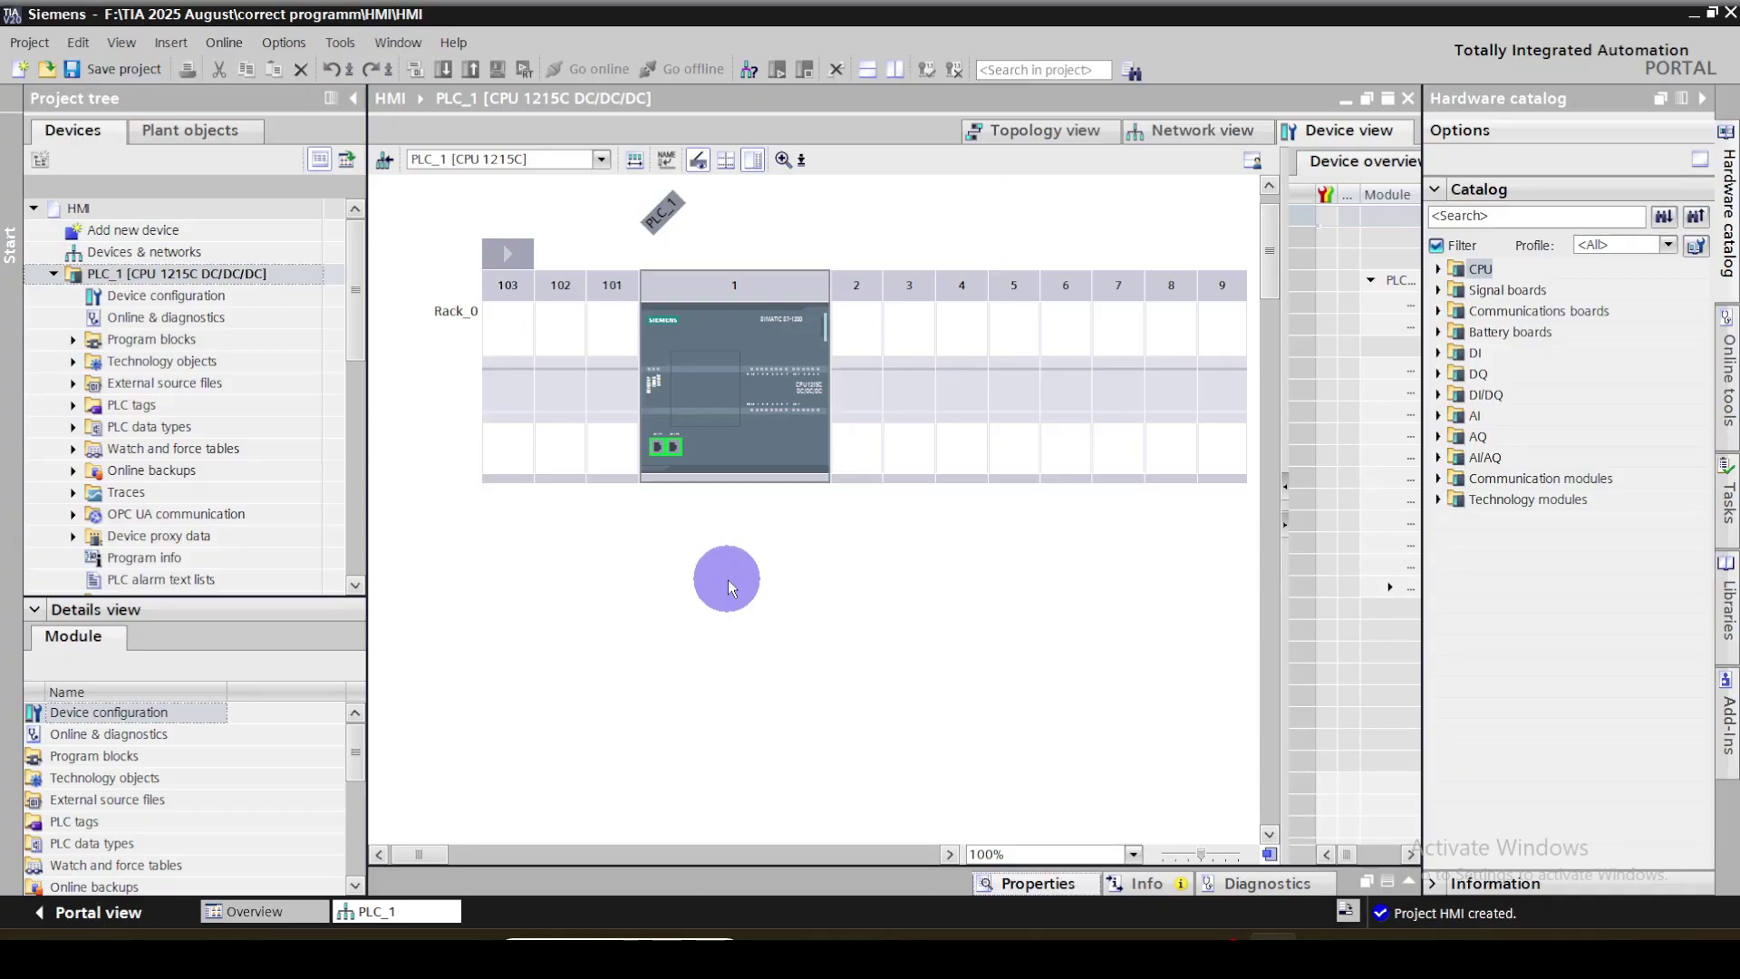
pyautogui.click(1008, 882)
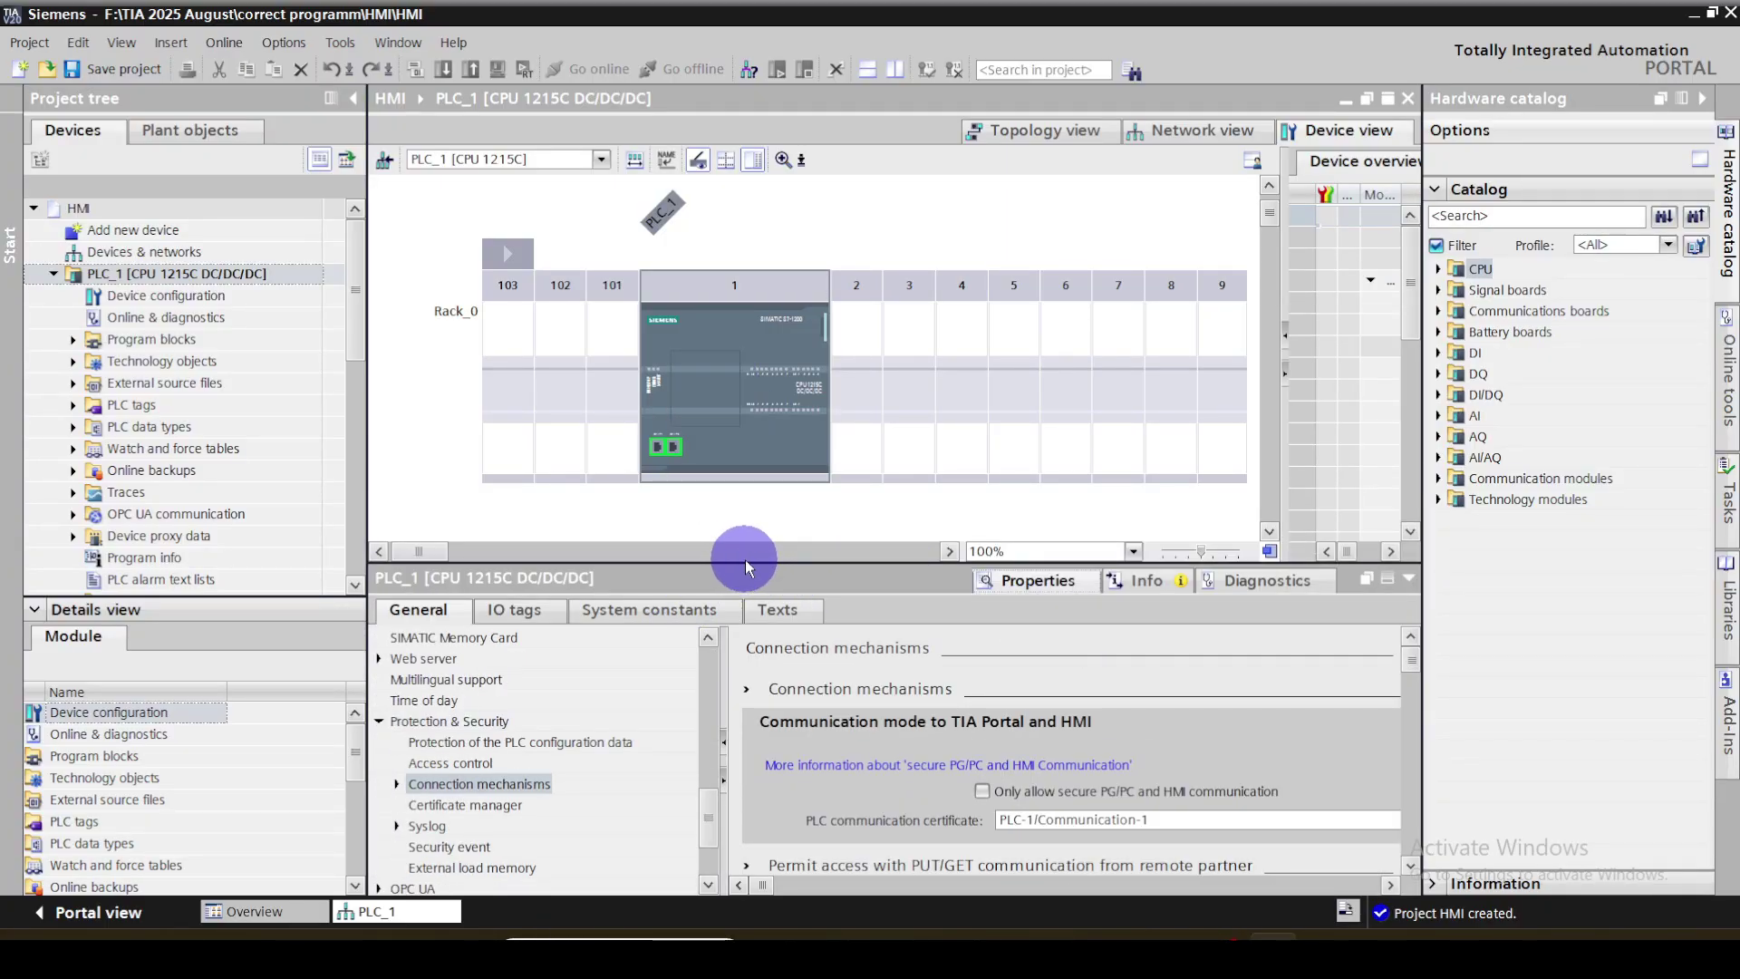
pyautogui.moveTo(737, 555); pyautogui.dragTo(737, 453)
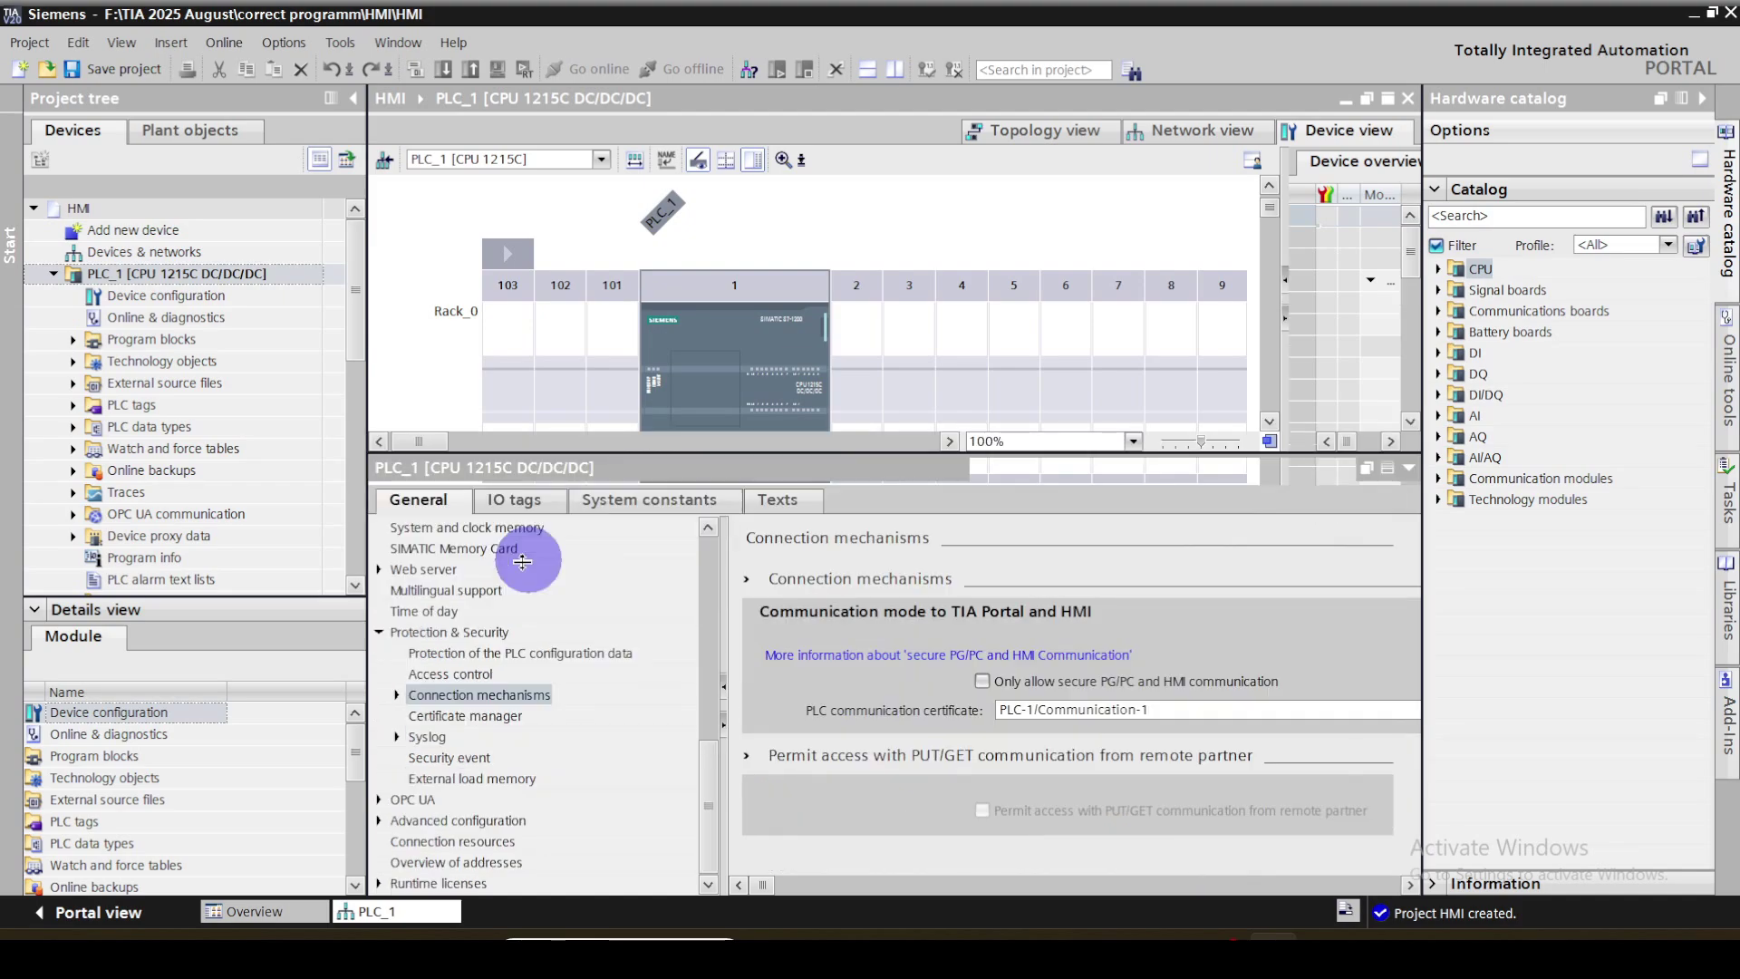
pyautogui.click(512, 500)
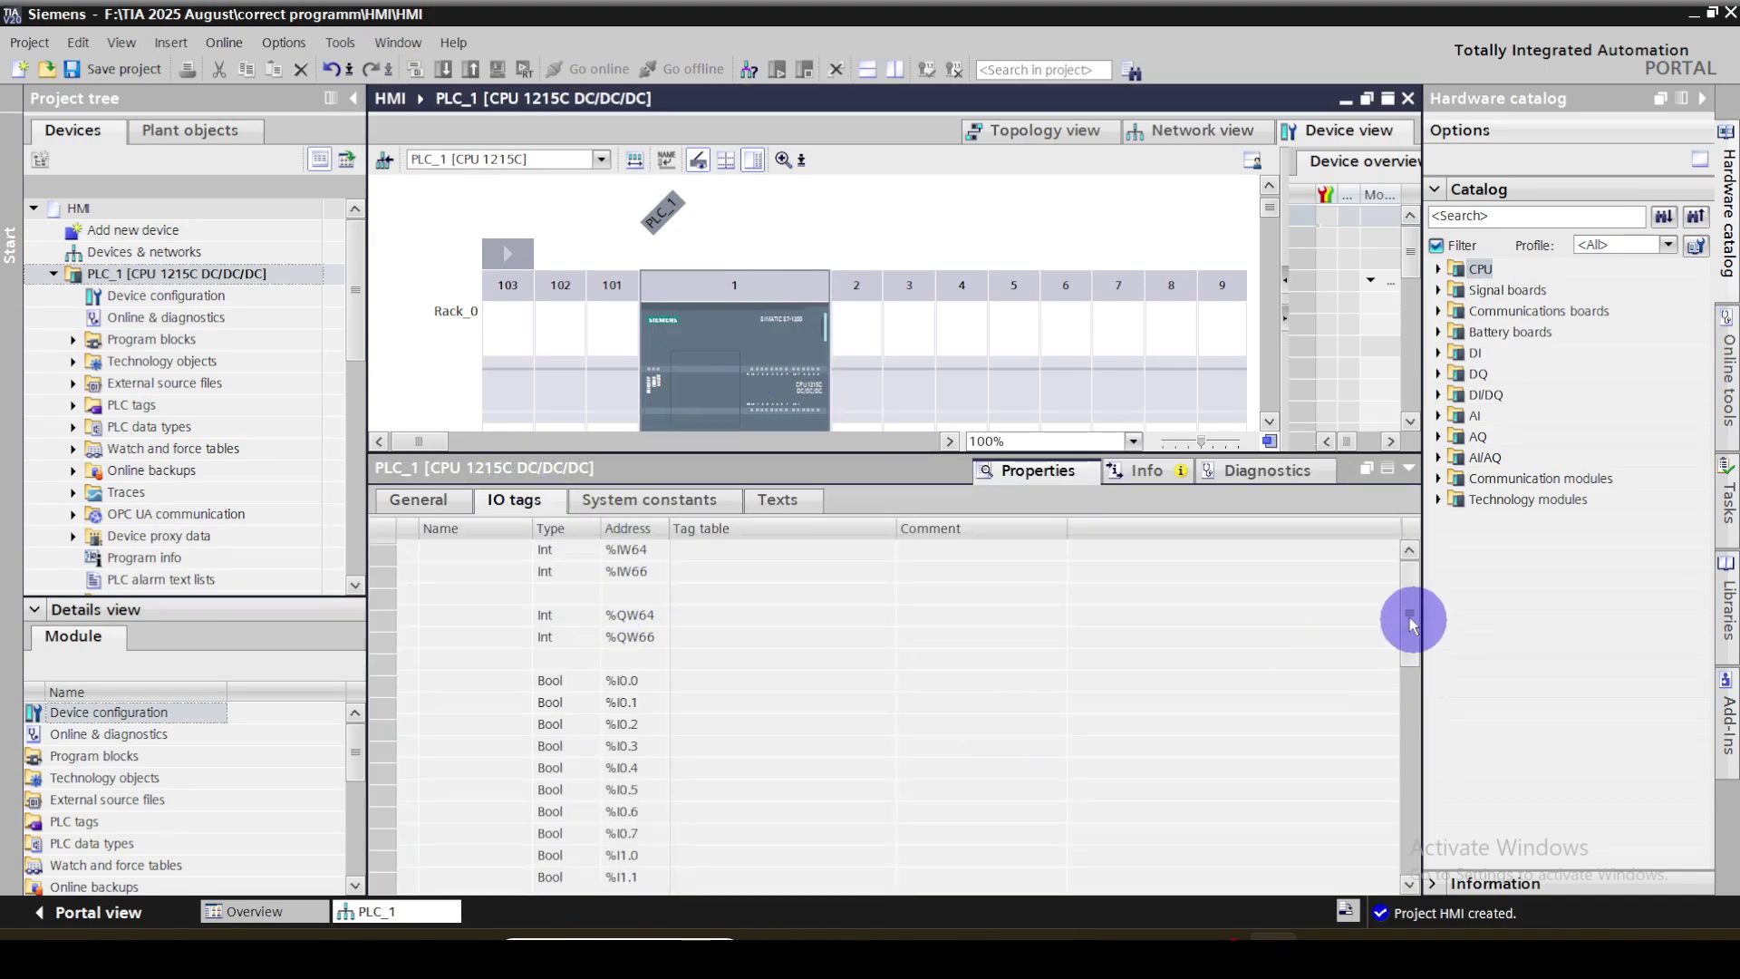
pyautogui.moveTo(1410, 605); pyautogui.dragTo(1411, 619)
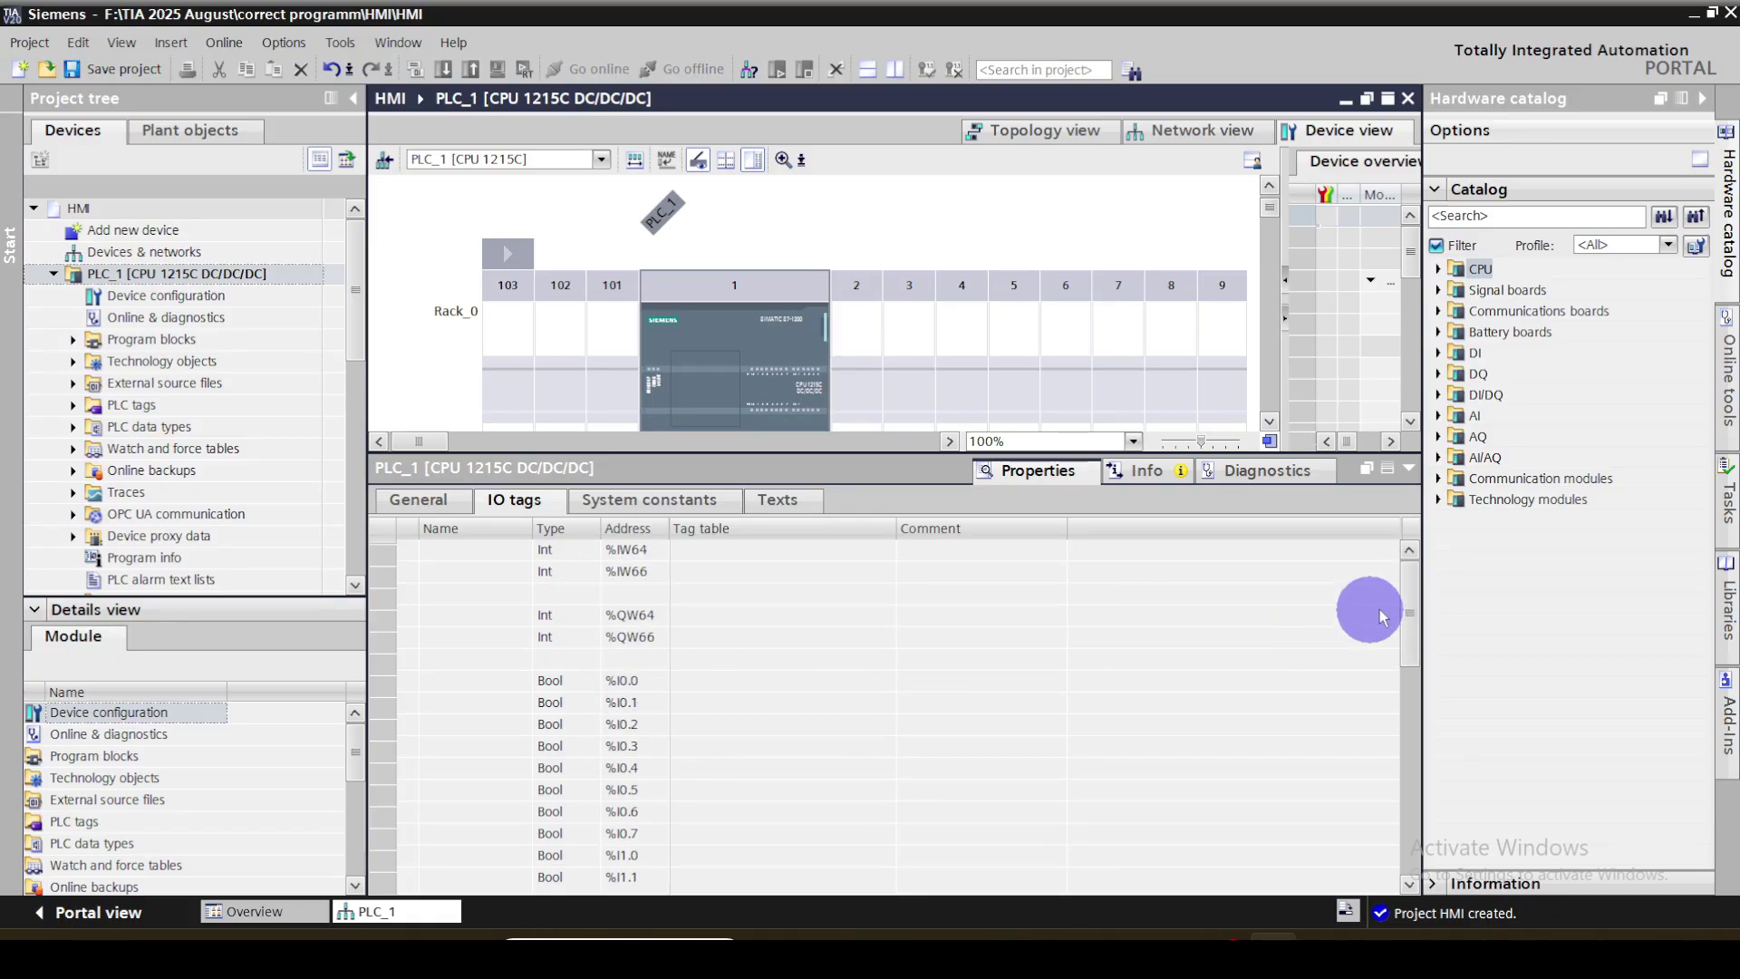
pyautogui.moveTo(1410, 619); pyautogui.dragTo(1412, 766)
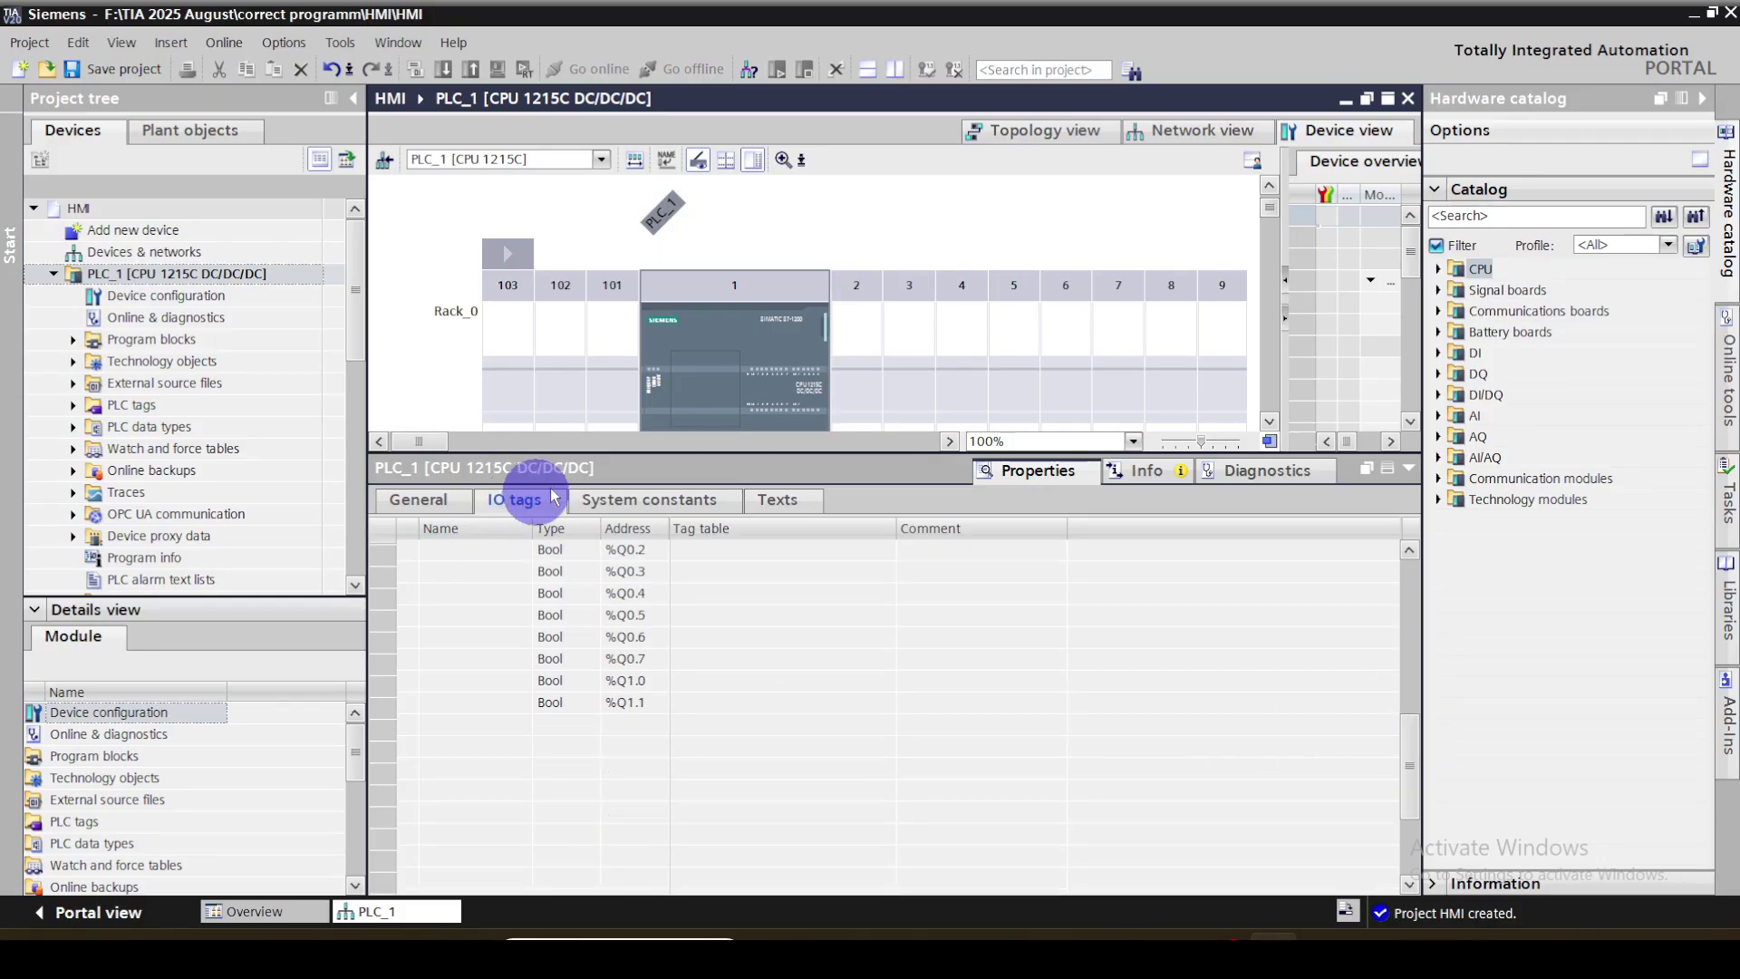
pyautogui.moveTo(603, 451); pyautogui.dragTo(606, 706)
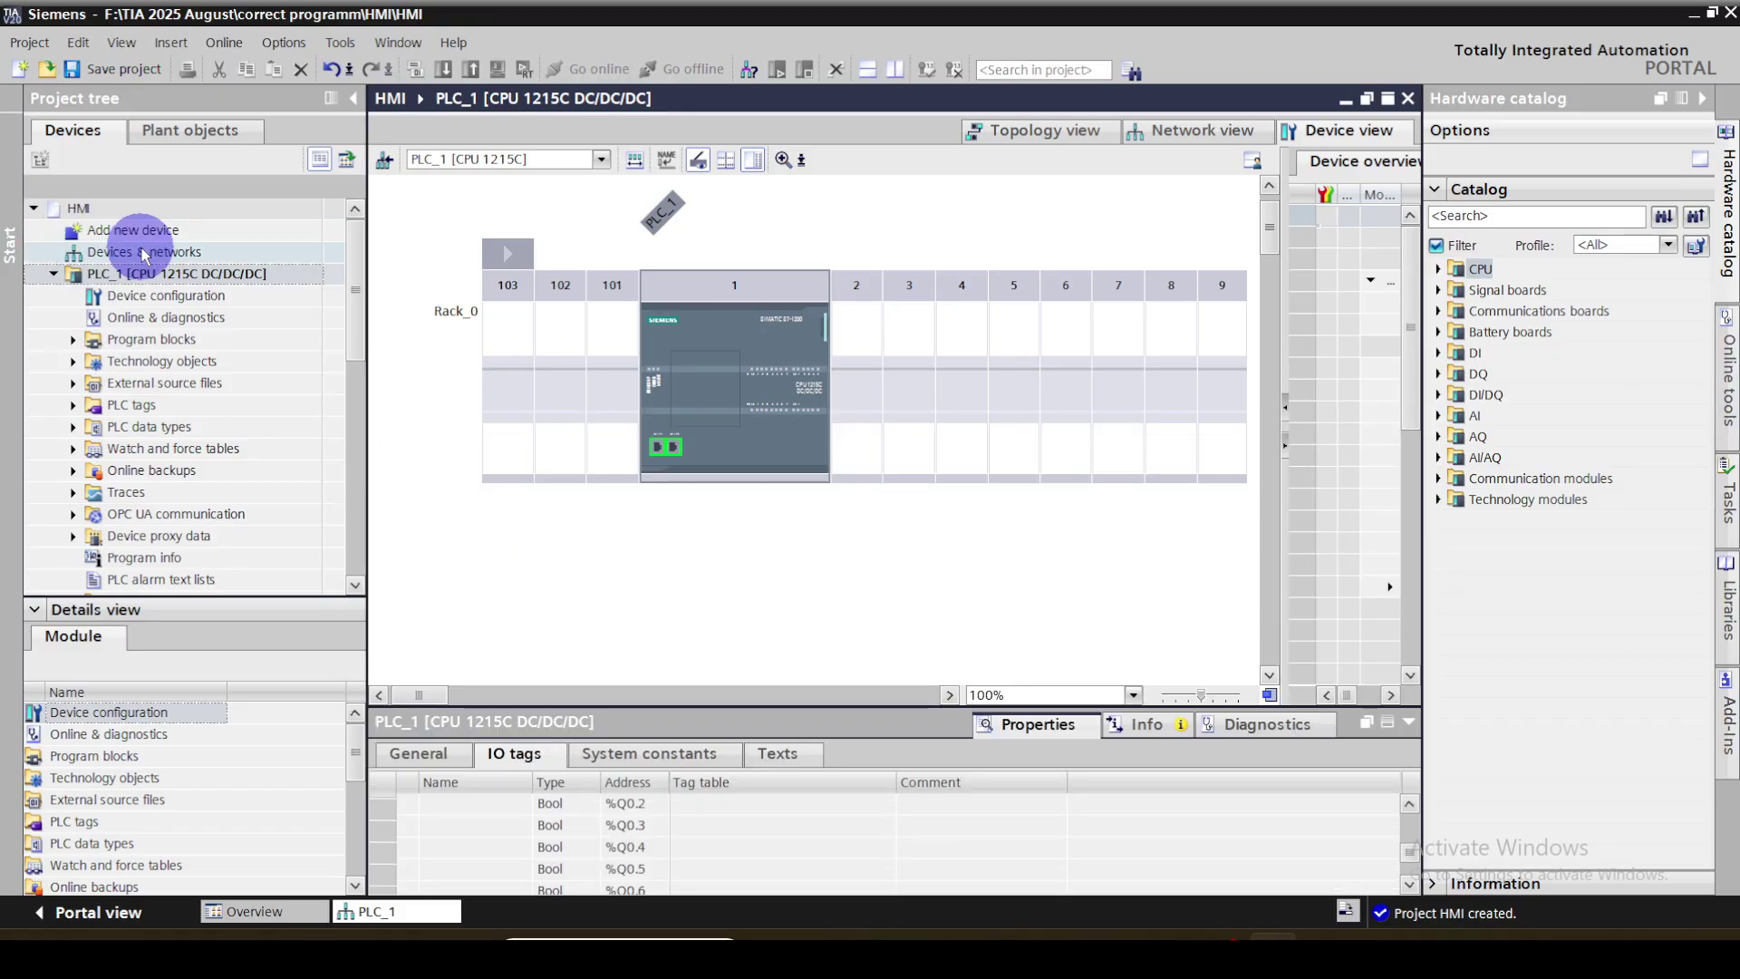
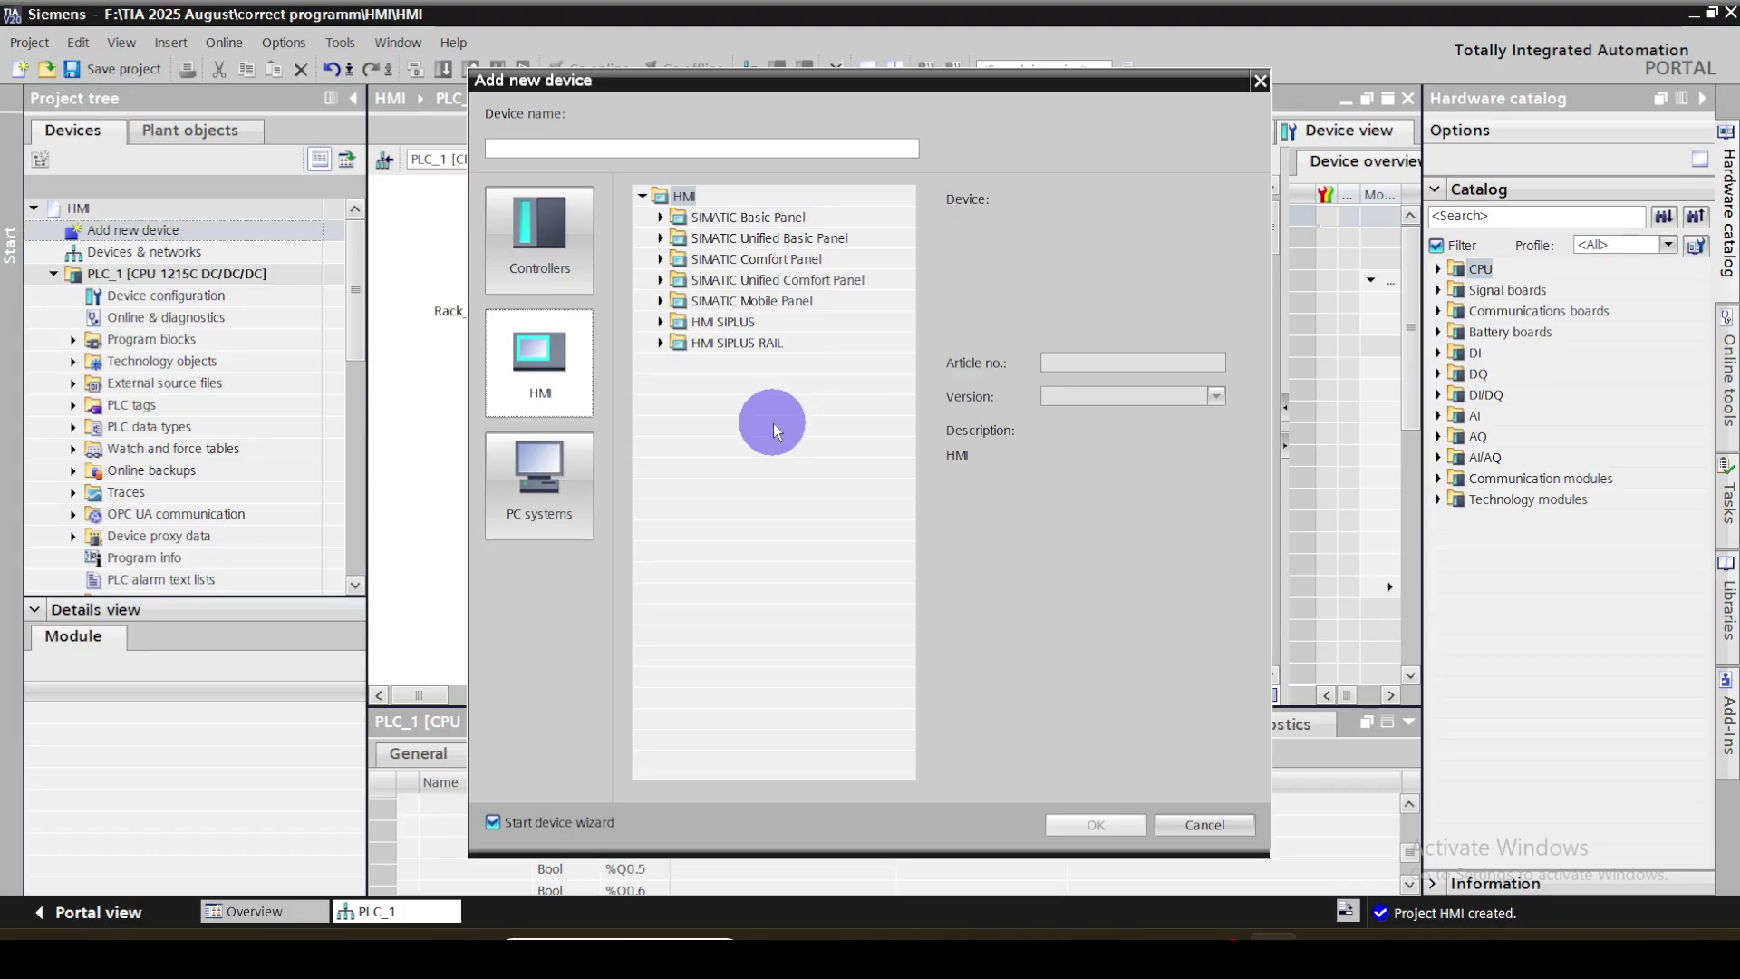
# Add a 7" SIMATIC TP700 Comfort HMI panel to the project, article 6AV2 124-0GC01-0AX0, version 17.0.0.0
pyautogui.click(660, 260)
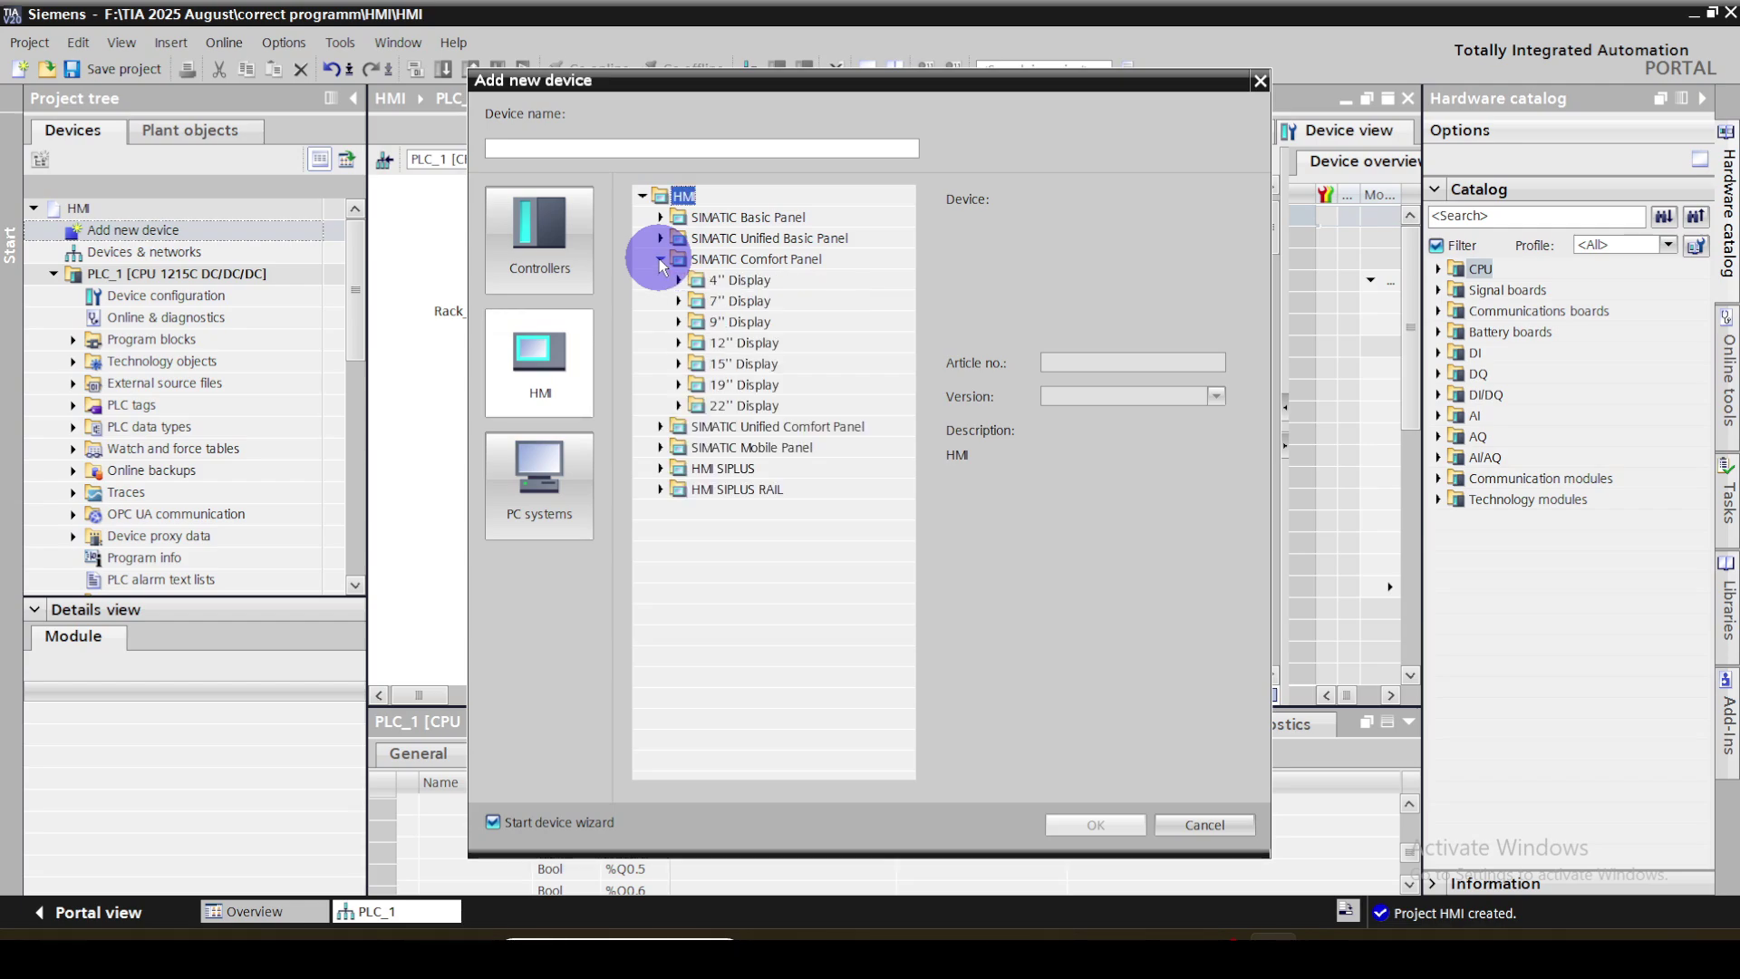
pyautogui.click(680, 301)
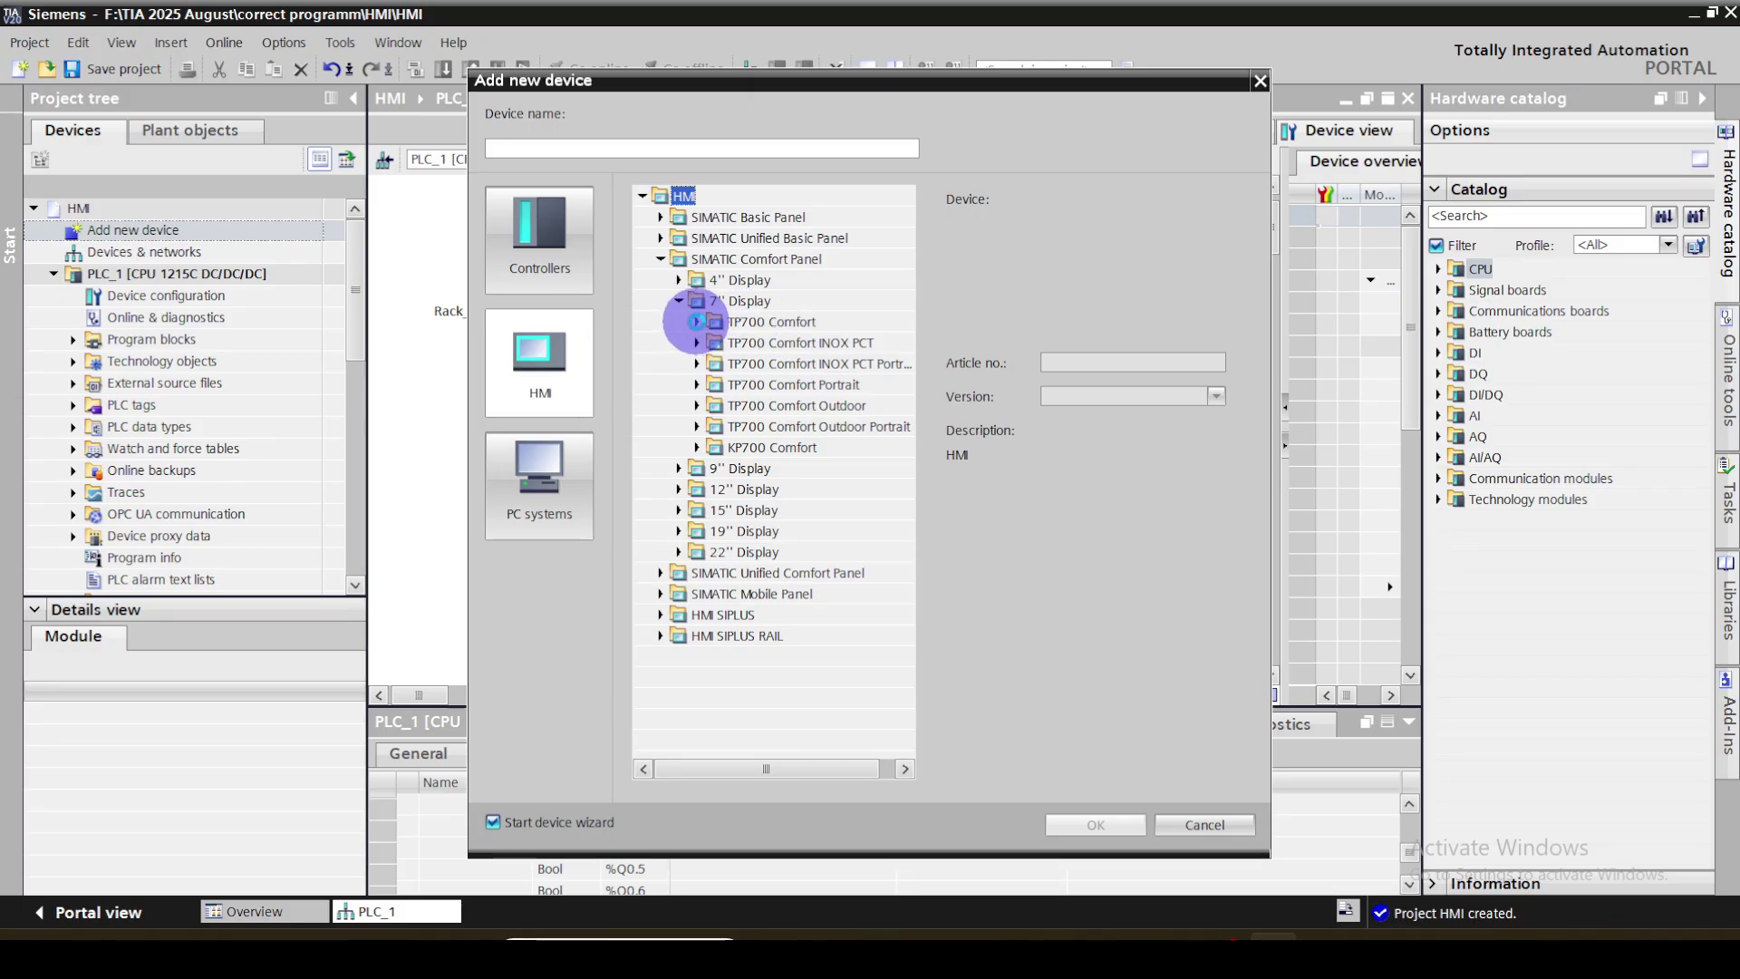
pyautogui.click(696, 321)
pyautogui.click(787, 344)
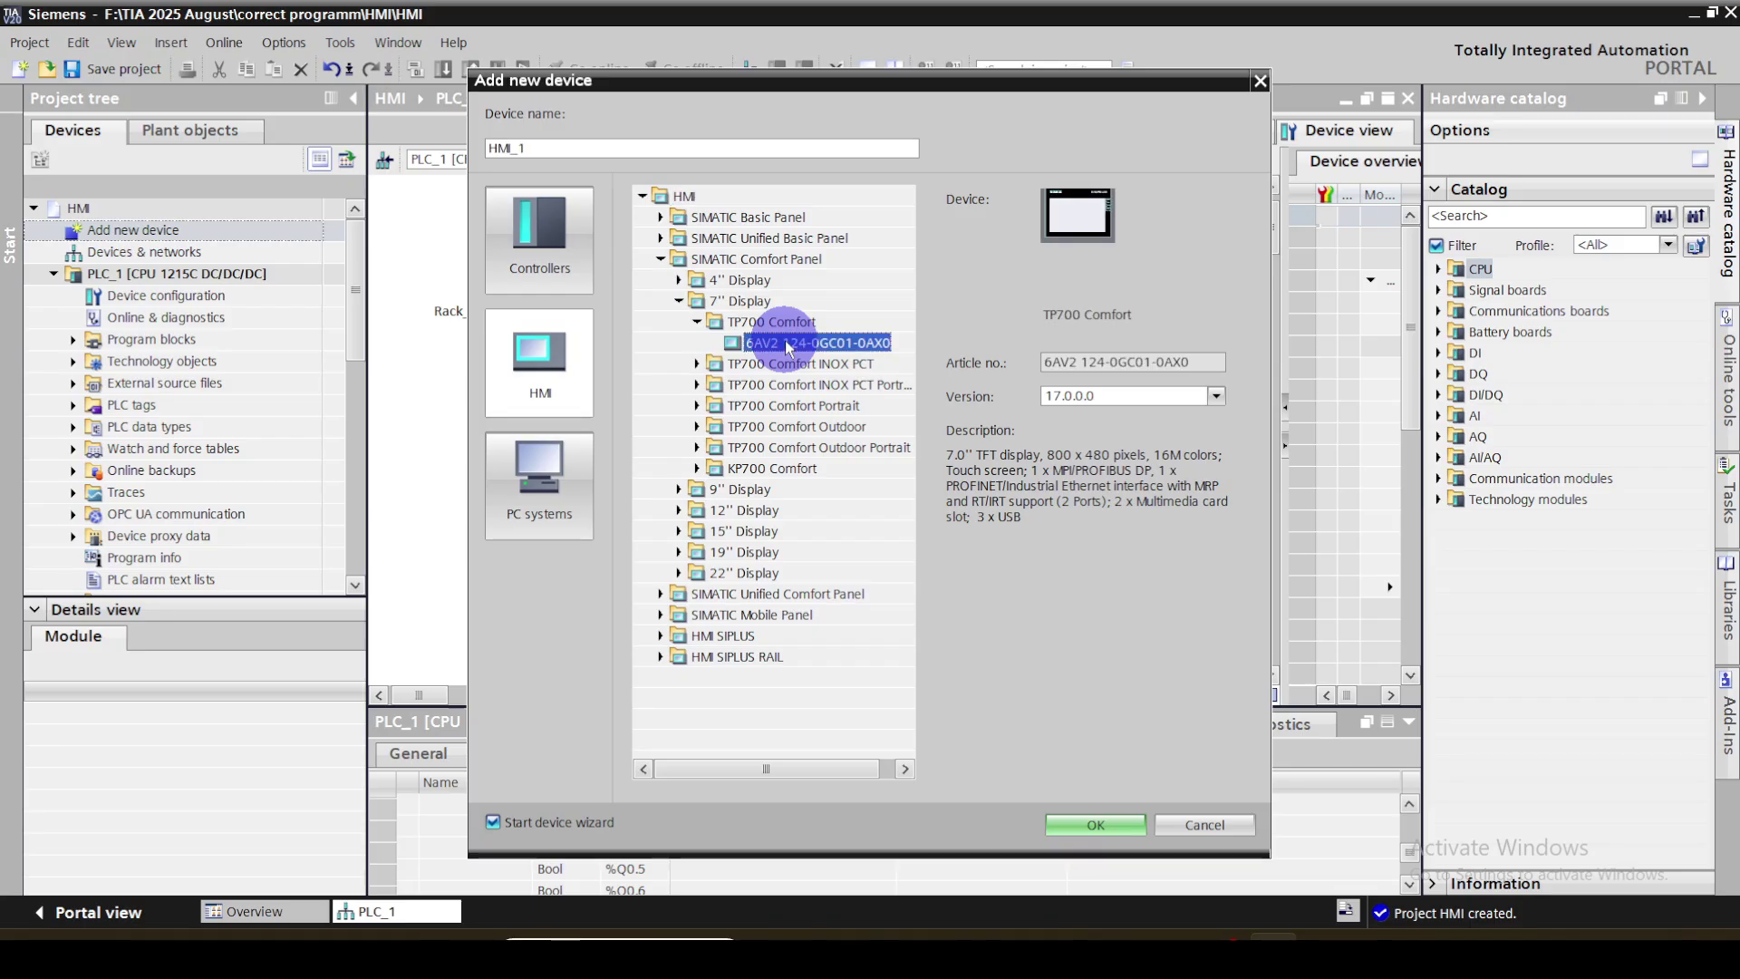
pyautogui.click(1216, 397)
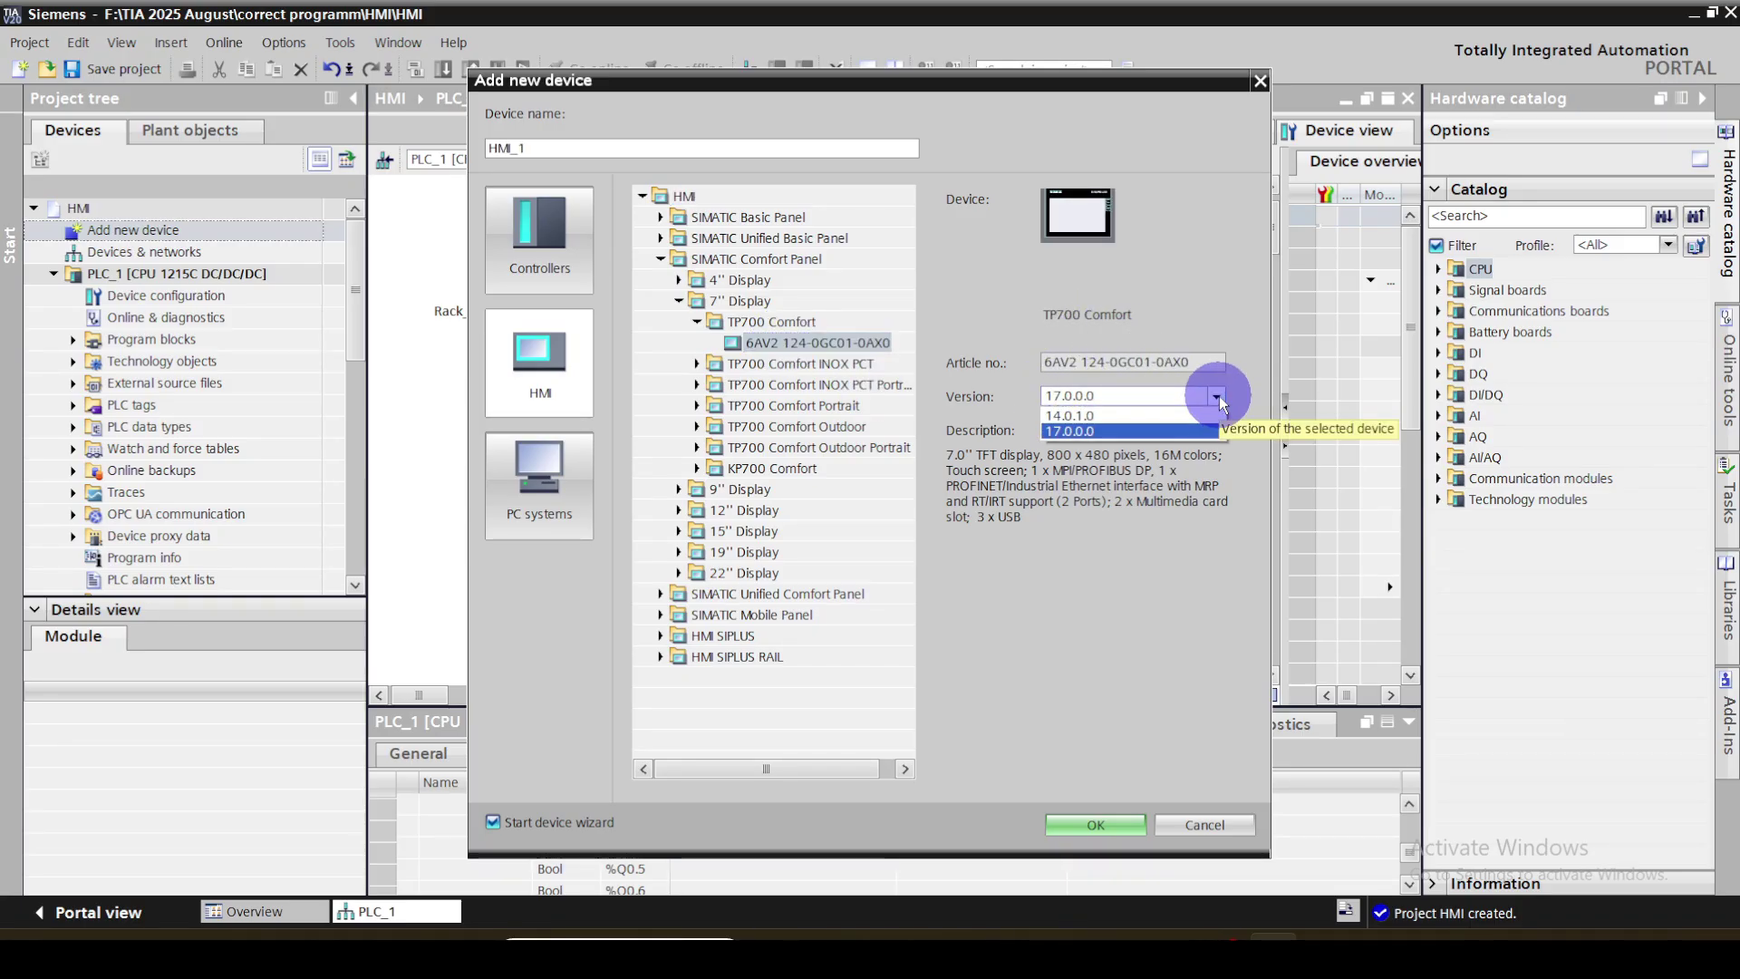
pyautogui.click(1070, 431)
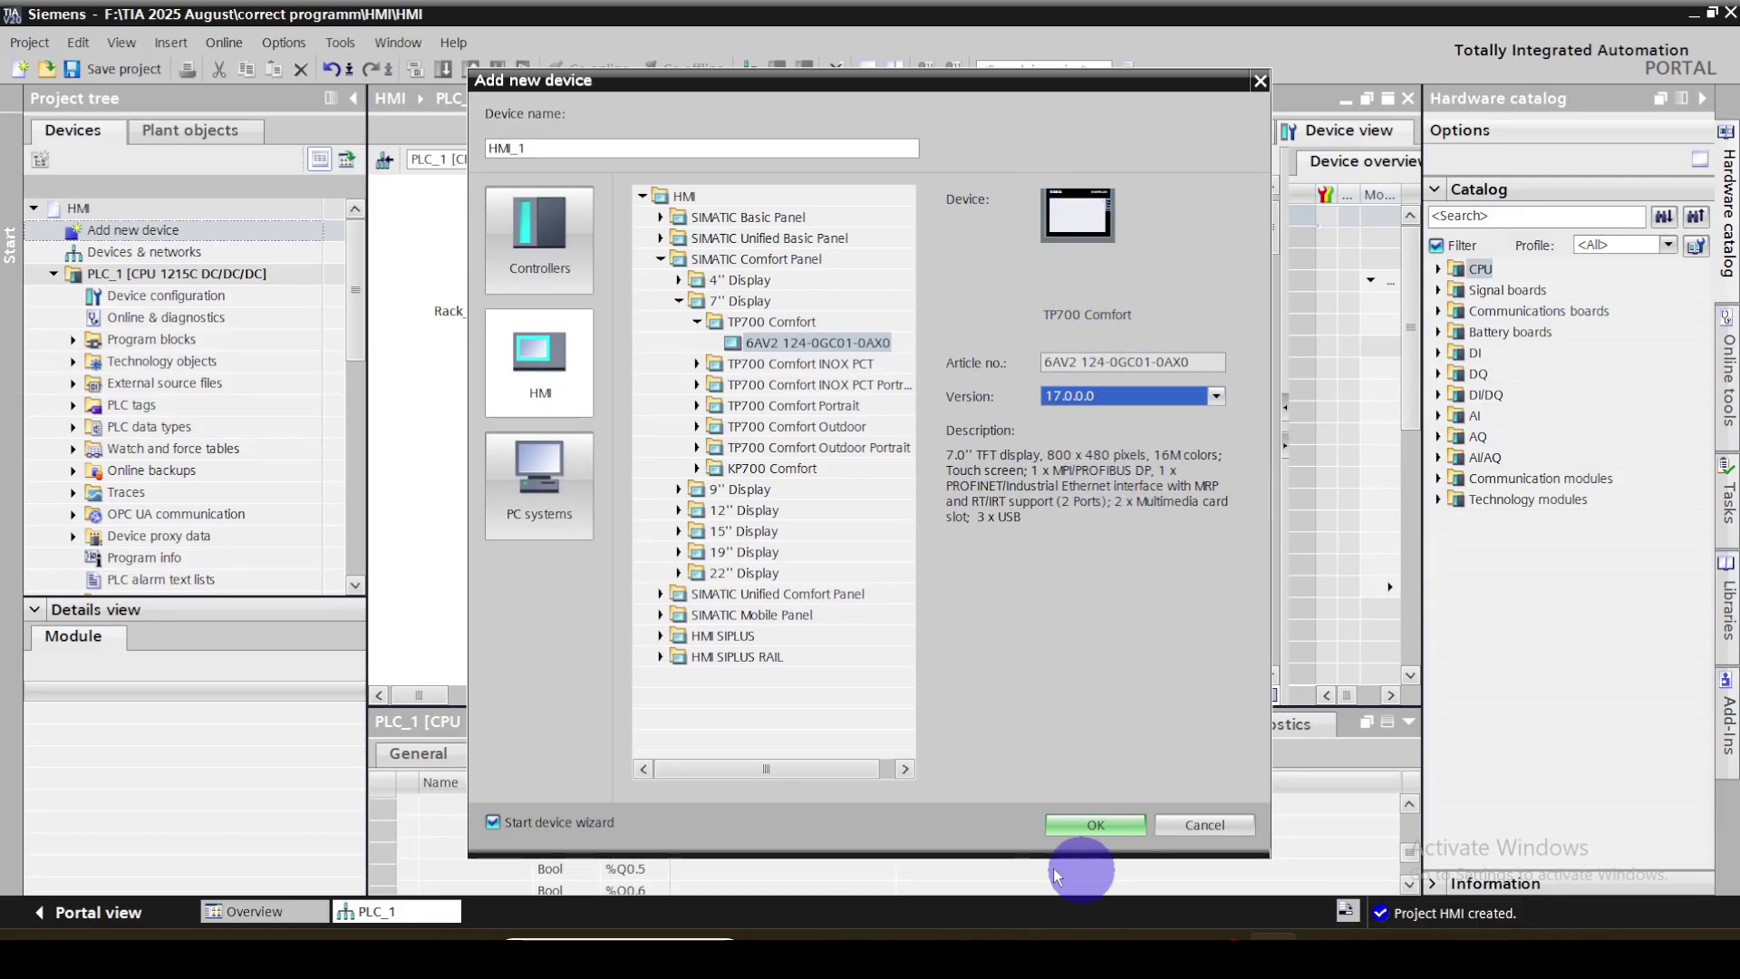
pyautogui.click(1093, 823)
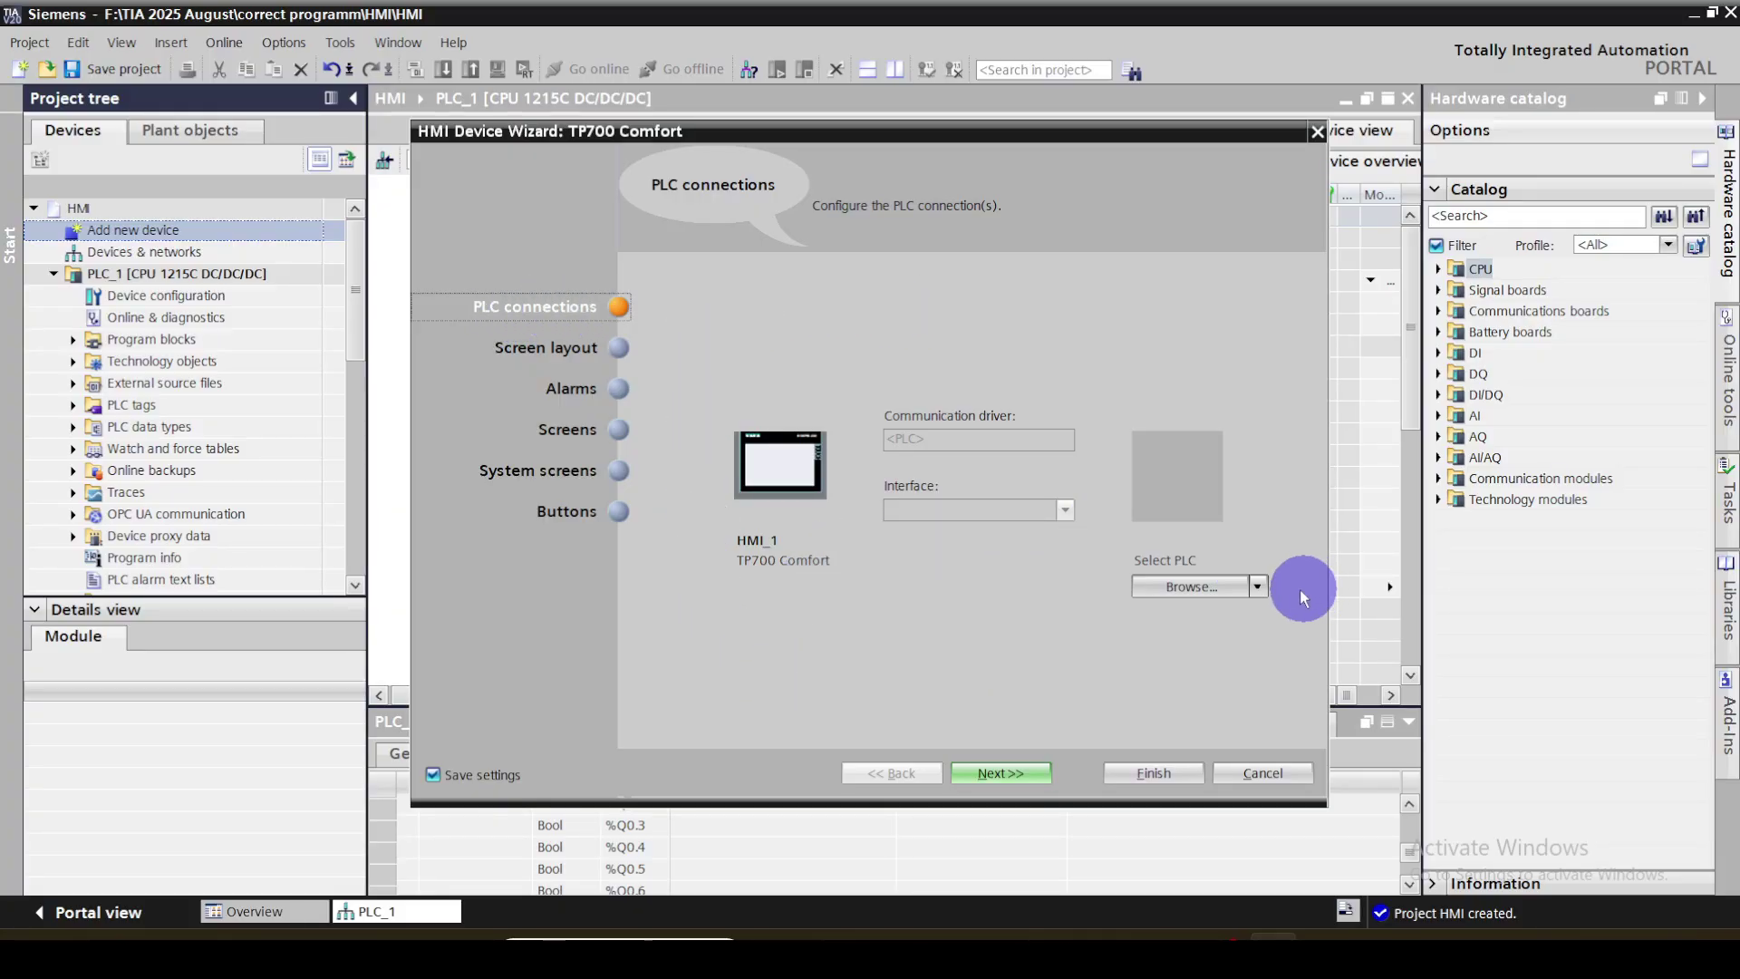
# Connect the HMI panel to PLC_1 over the ETHERNET interface and finish the device wizard
pyautogui.press('Tab')
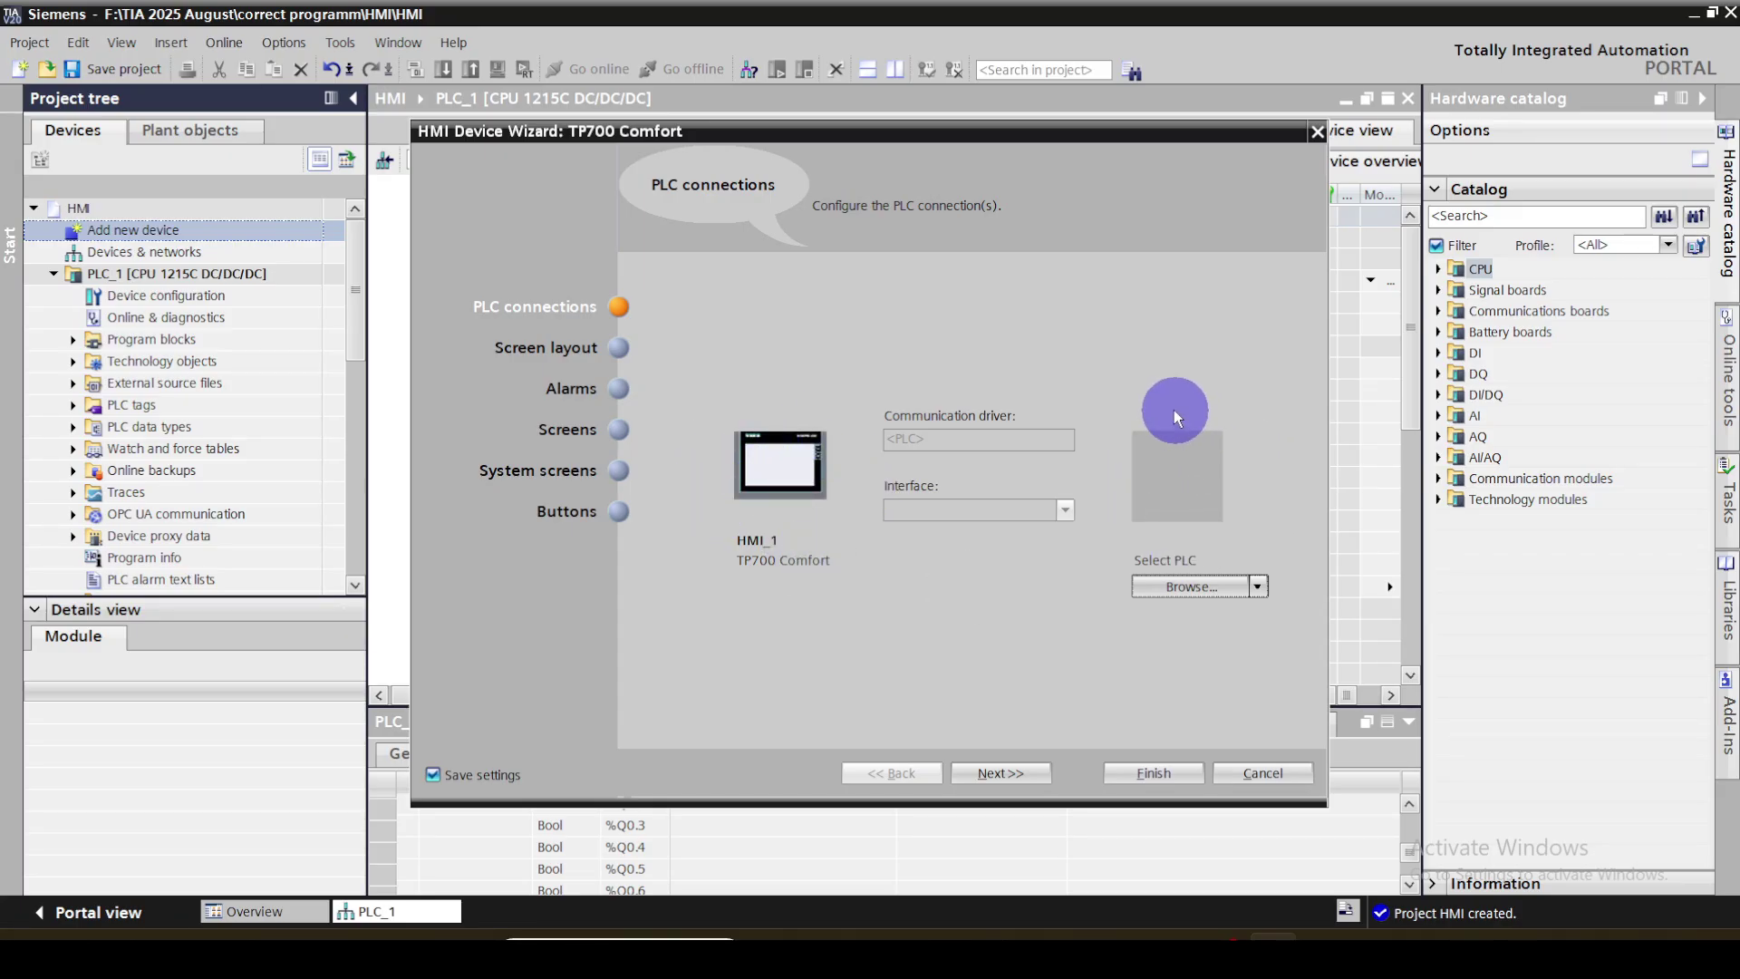
pyautogui.click(1258, 587)
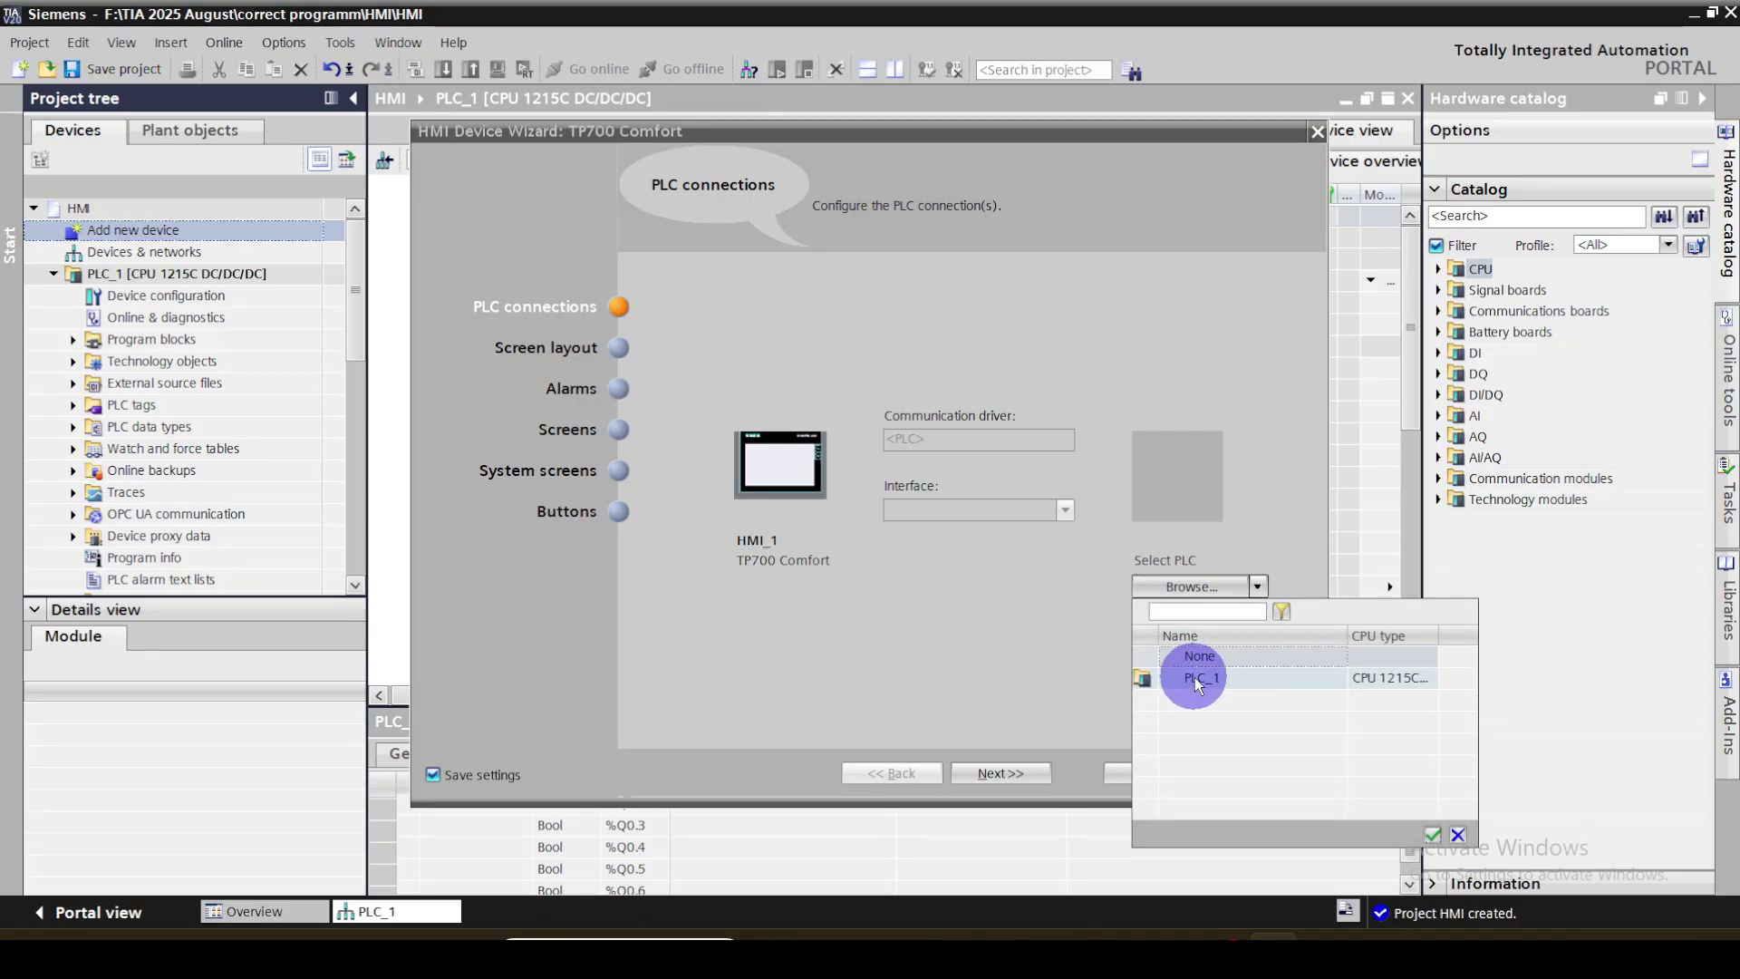
pyautogui.doubleClick(1195, 677)
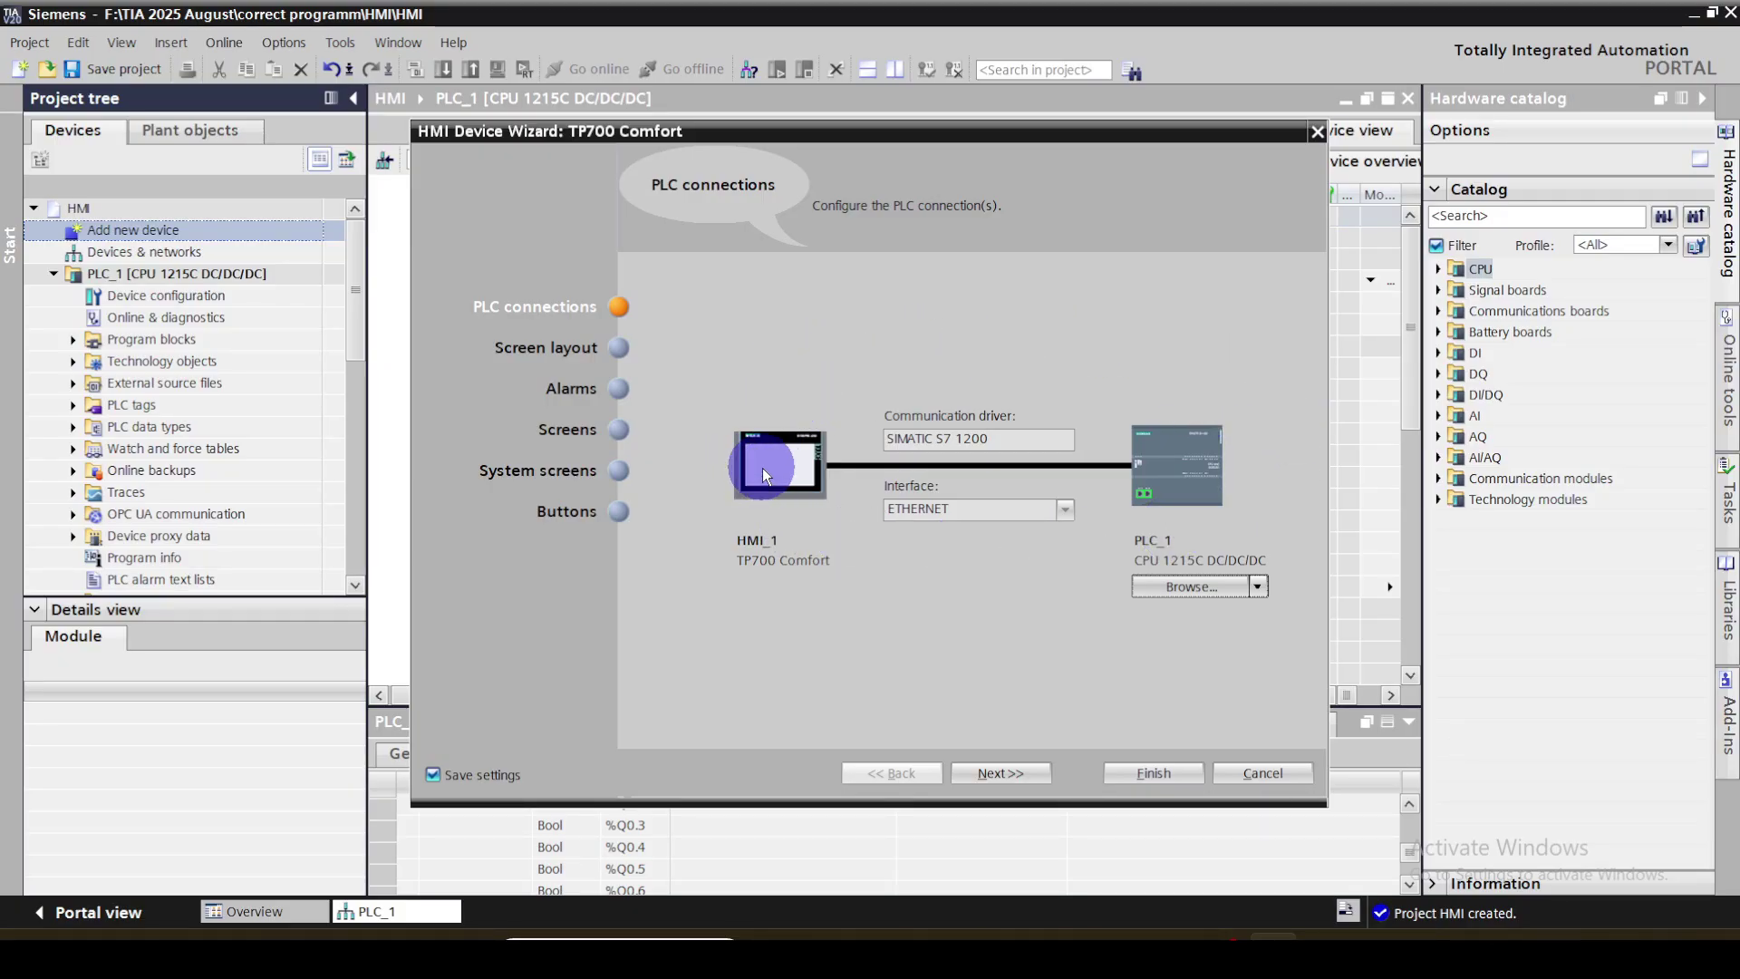
pyautogui.click(1031, 508)
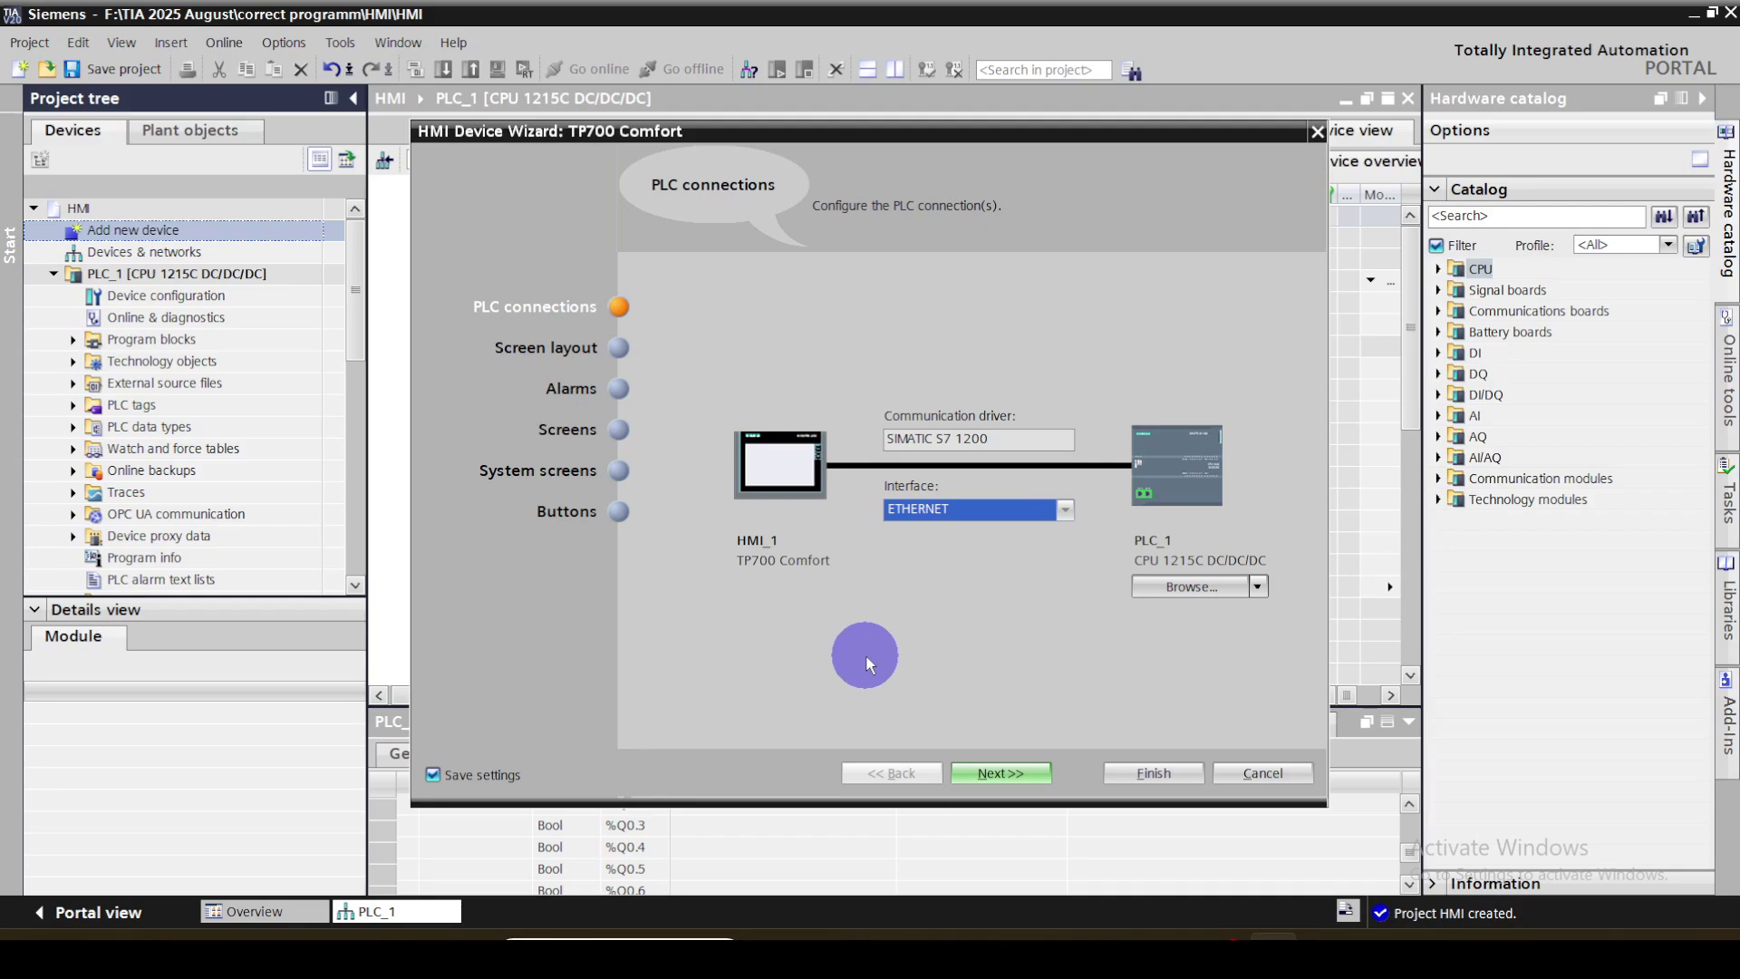
pyautogui.click(1143, 775)
# Delete the welcome text from the HMI root screen and enlarge the screen editing area
pyautogui.scroll(-3, 843, 525)
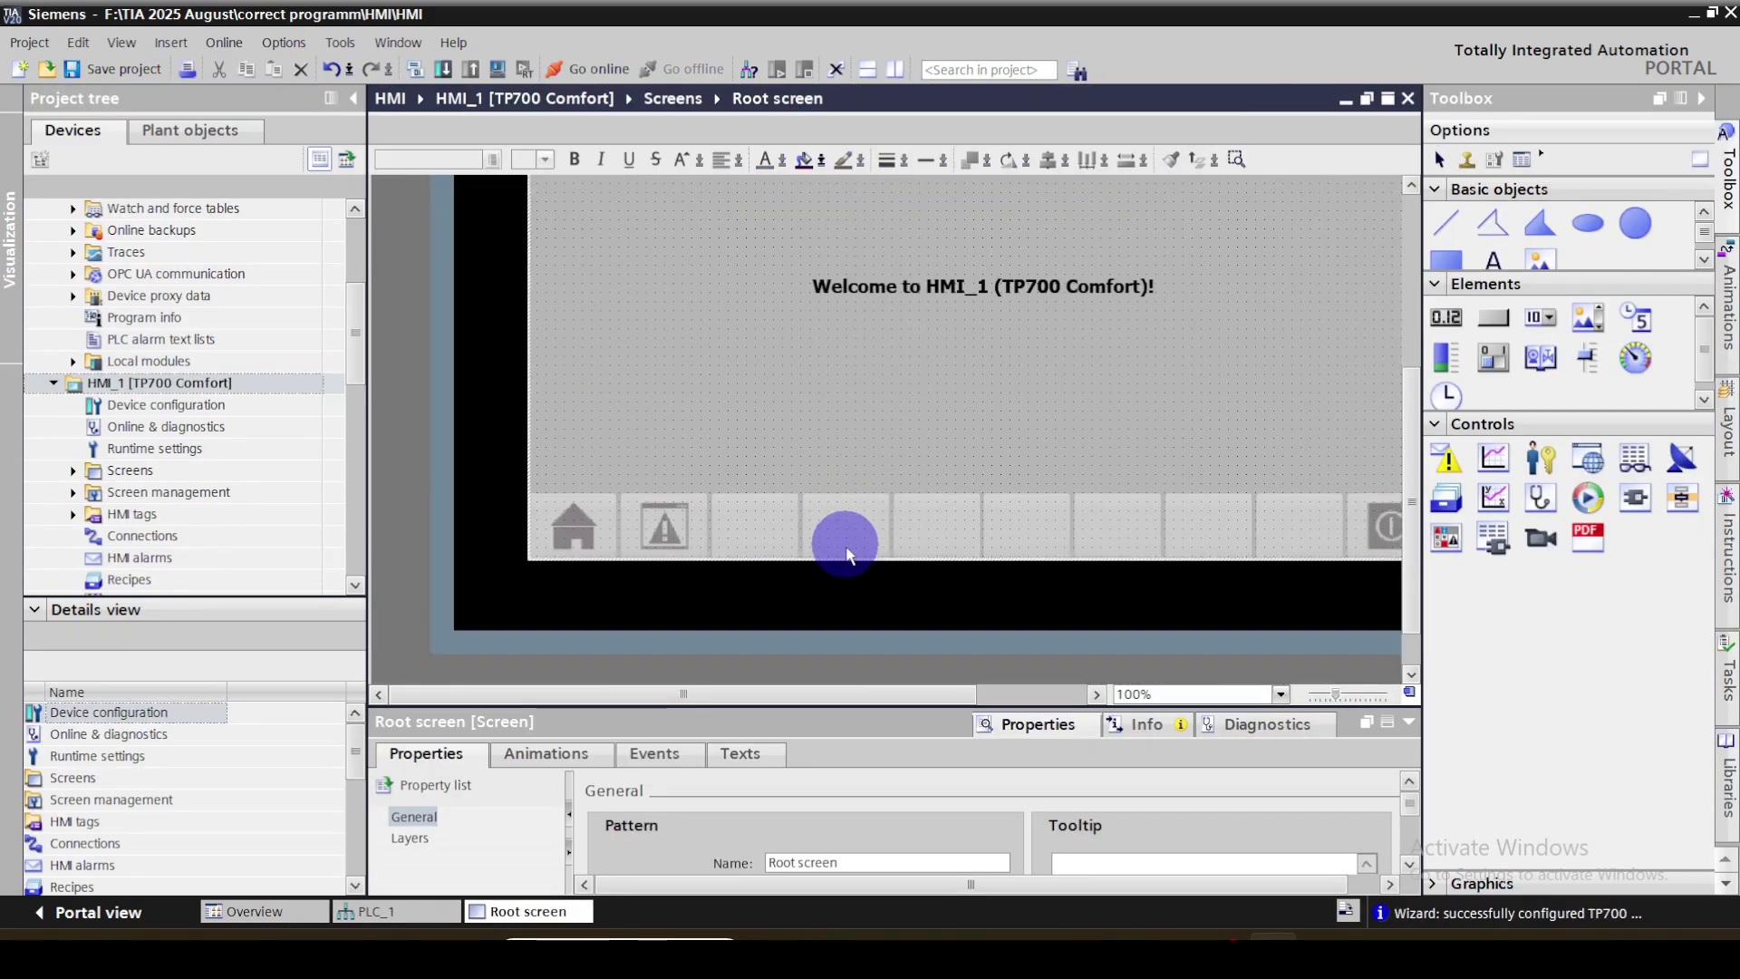
pyautogui.hscroll(1, 852, 589)
pyautogui.scroll(2, 883, 318)
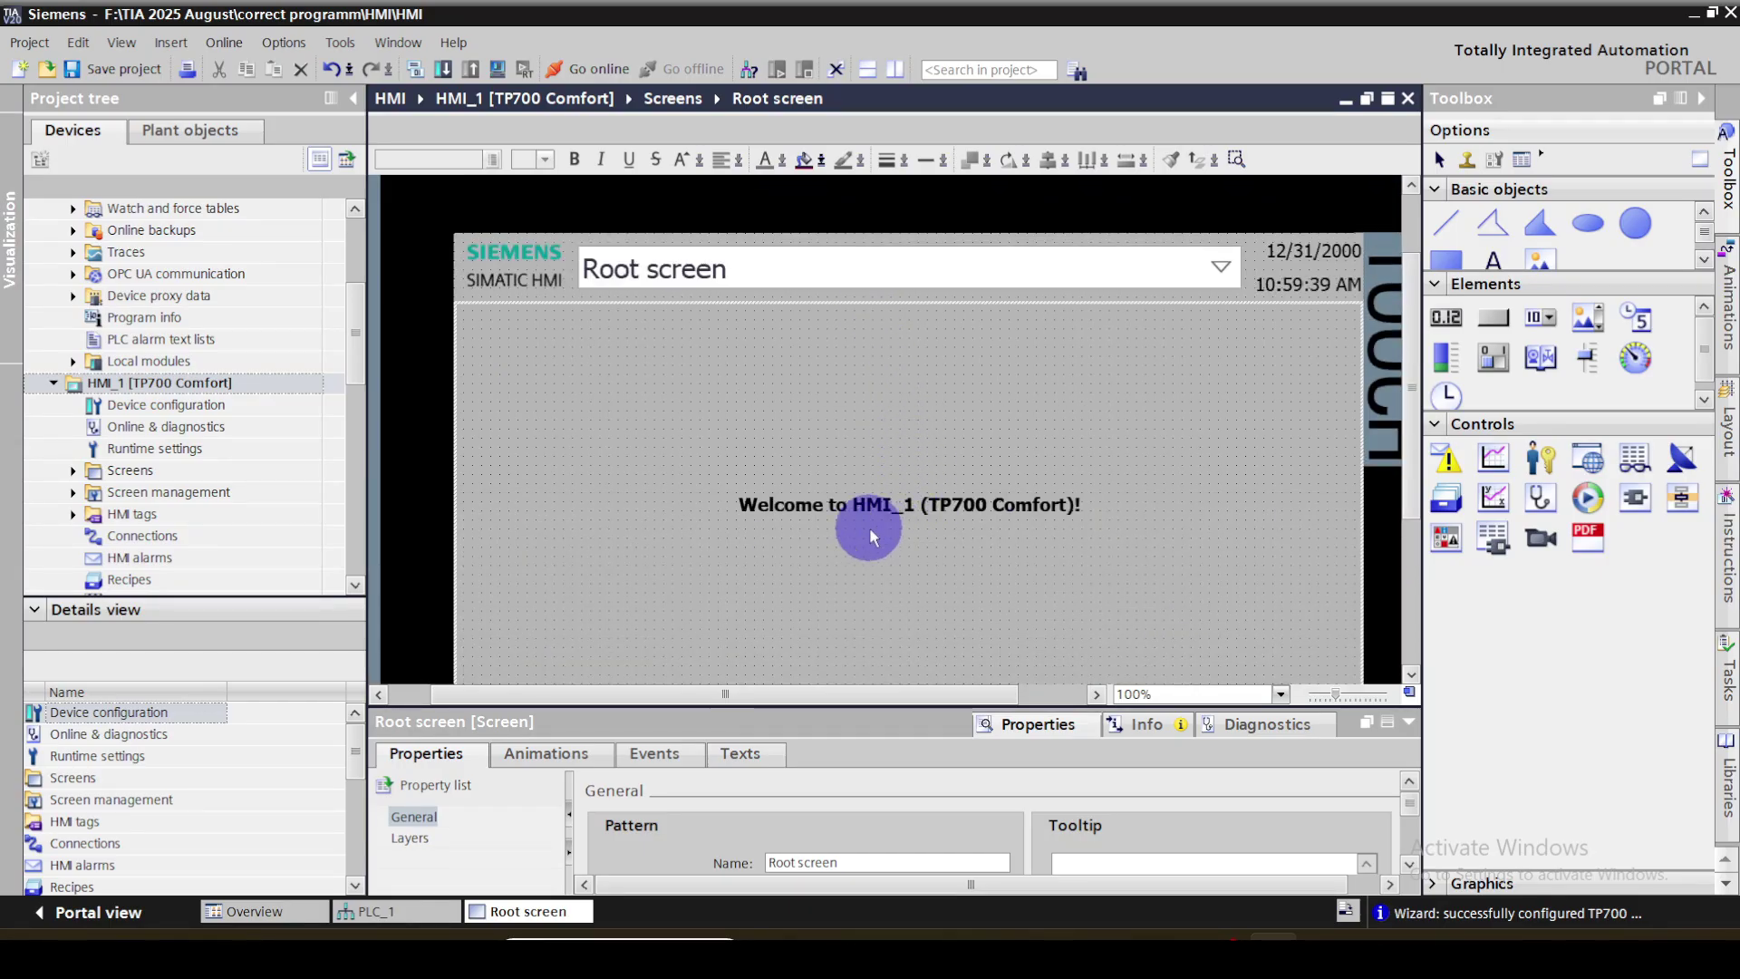
pyautogui.click(847, 506)
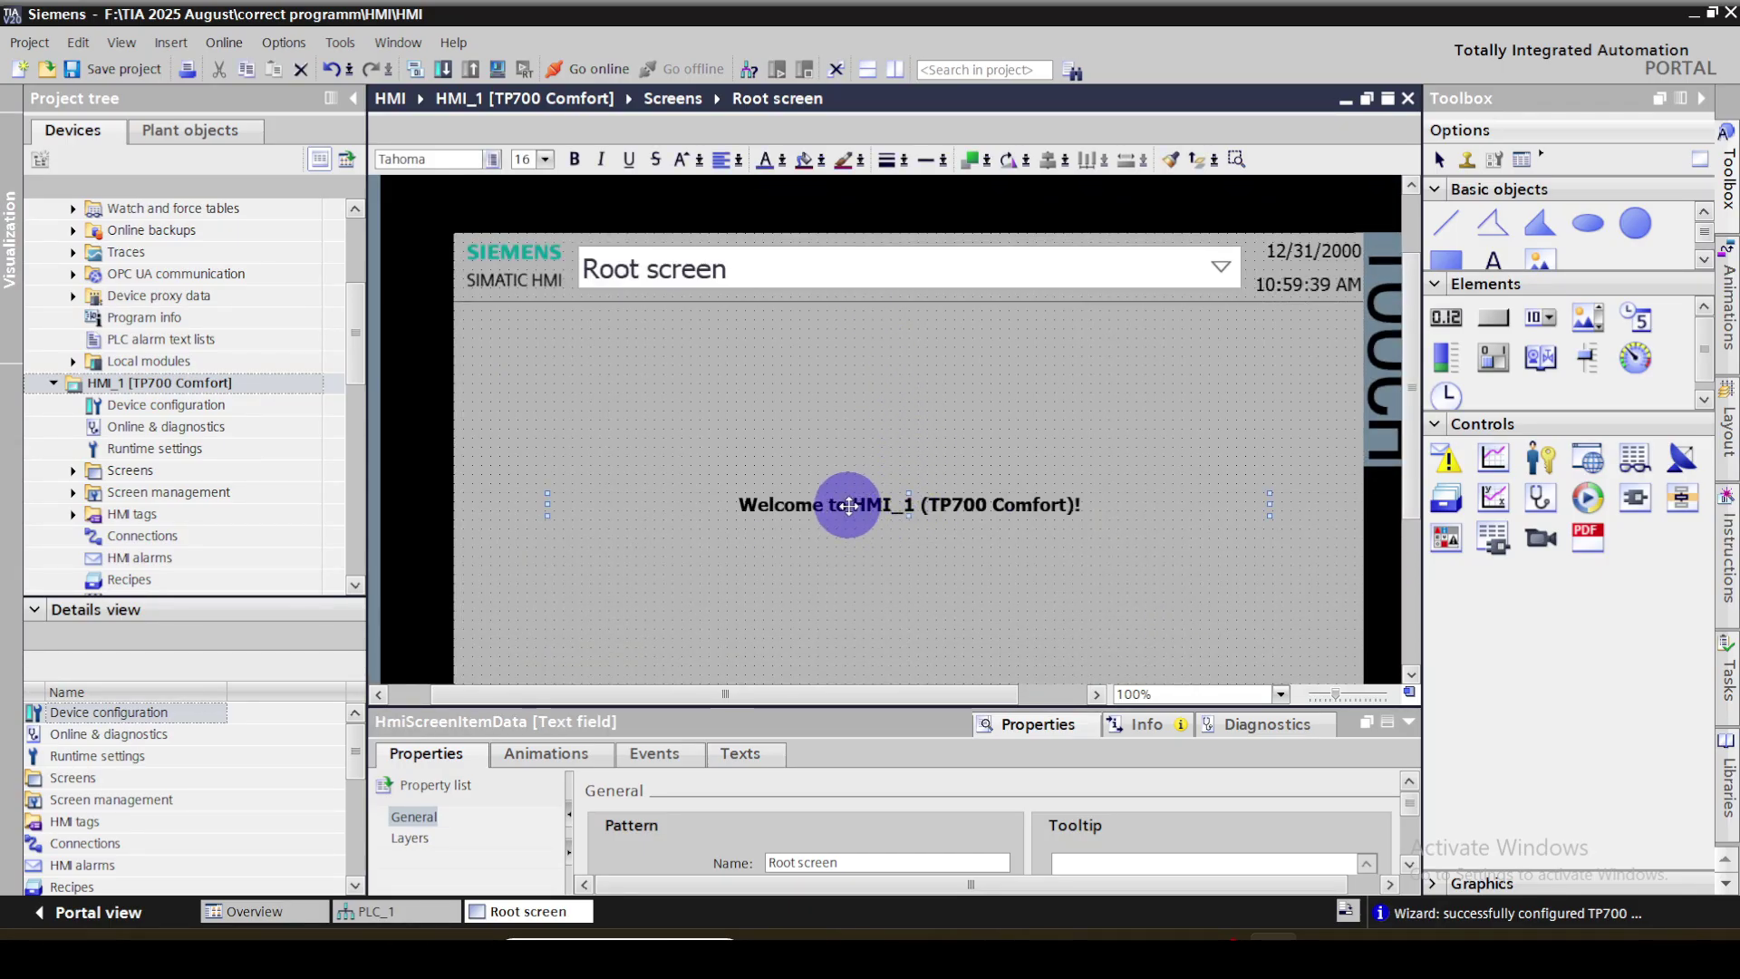
pyautogui.press('Delete')
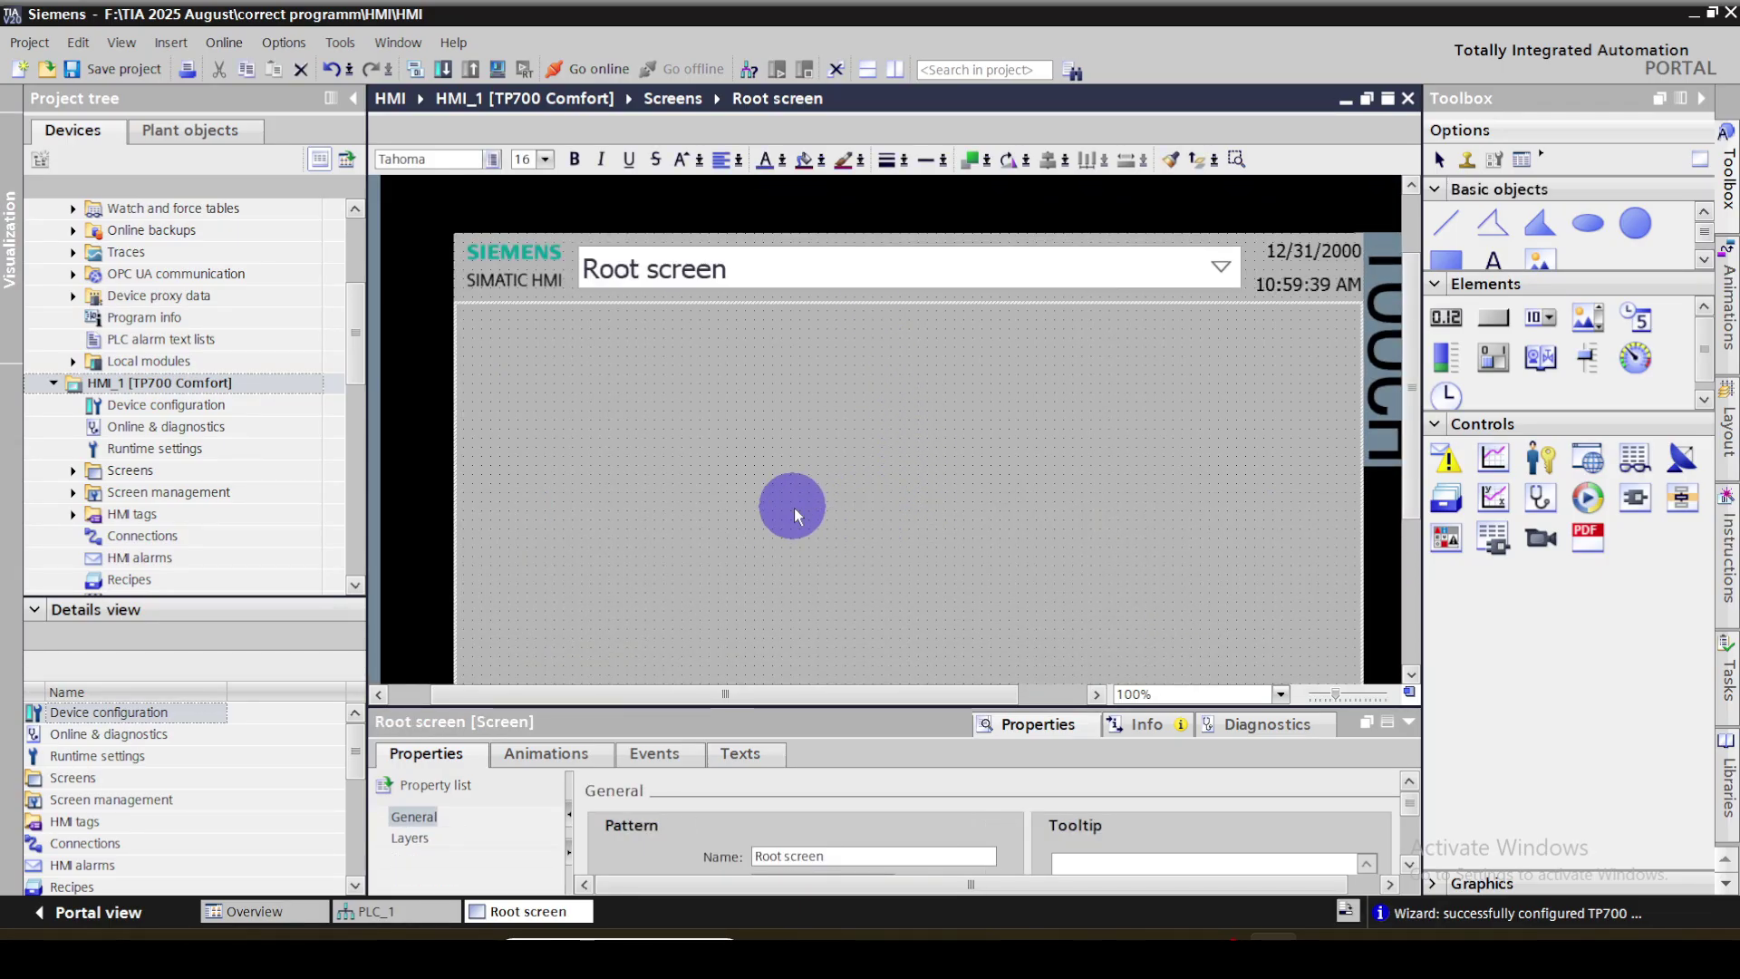
pyautogui.moveTo(738, 707); pyautogui.dragTo(803, 741)
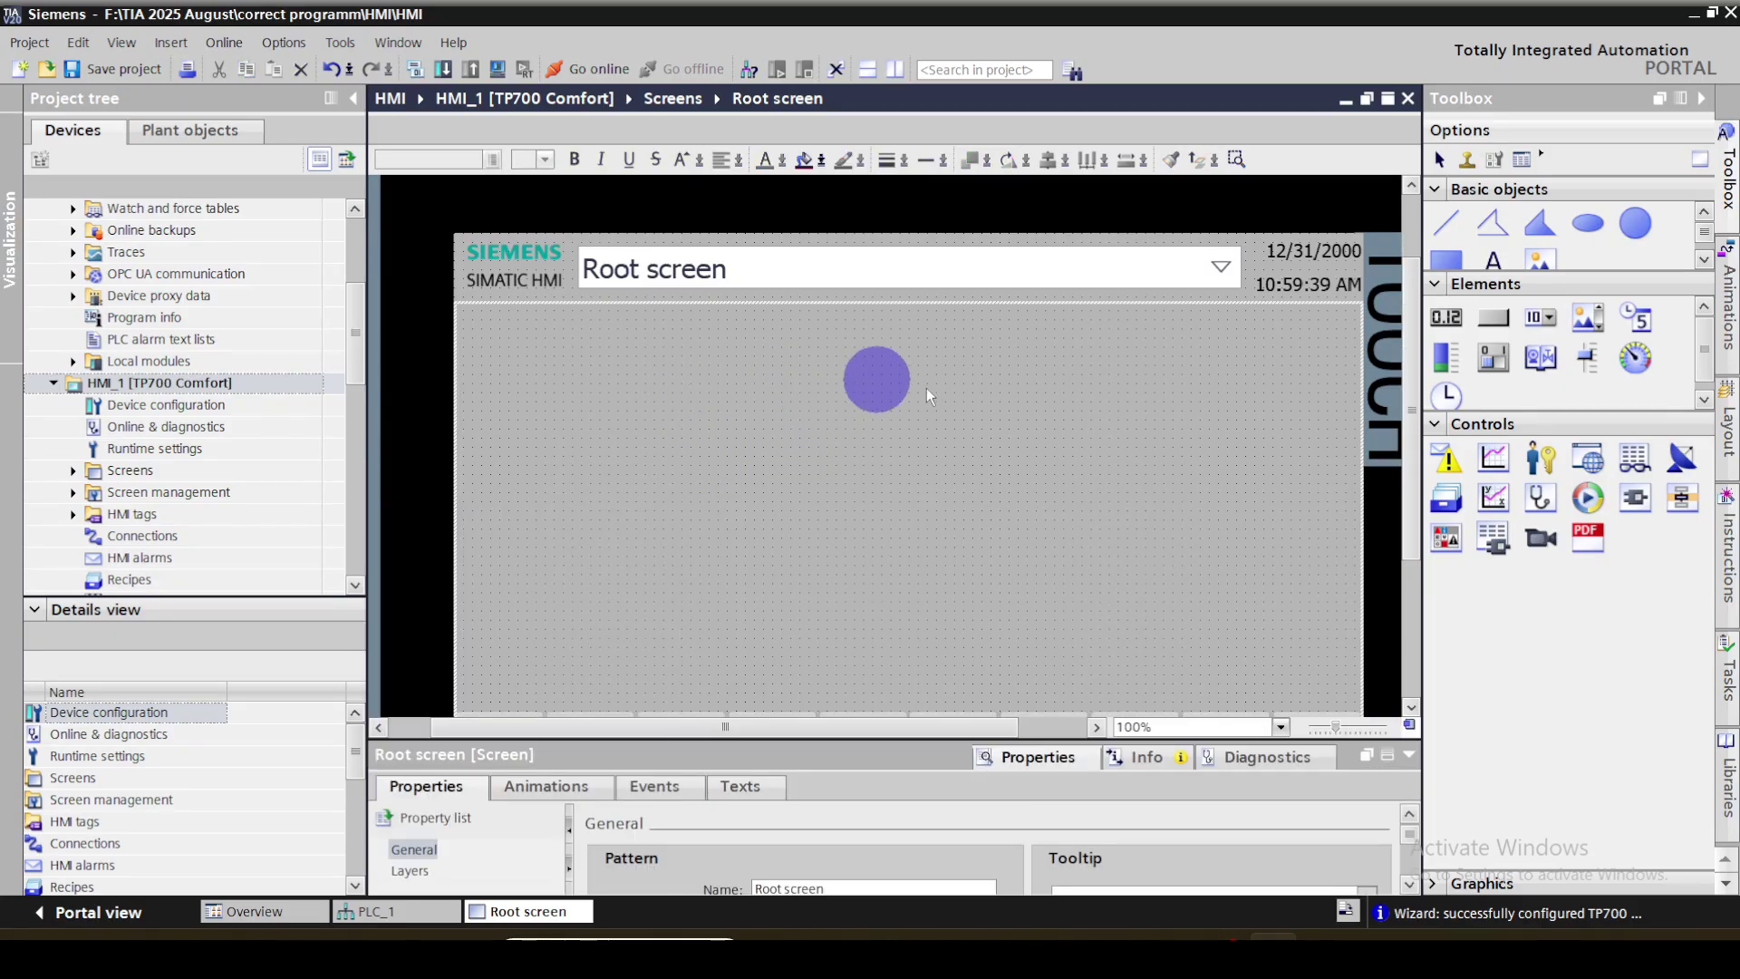
# Open Devices & networks and show the Ethernet addresses of PLC_1's PROFINET interface
pyautogui.scroll(4, 350, 264)
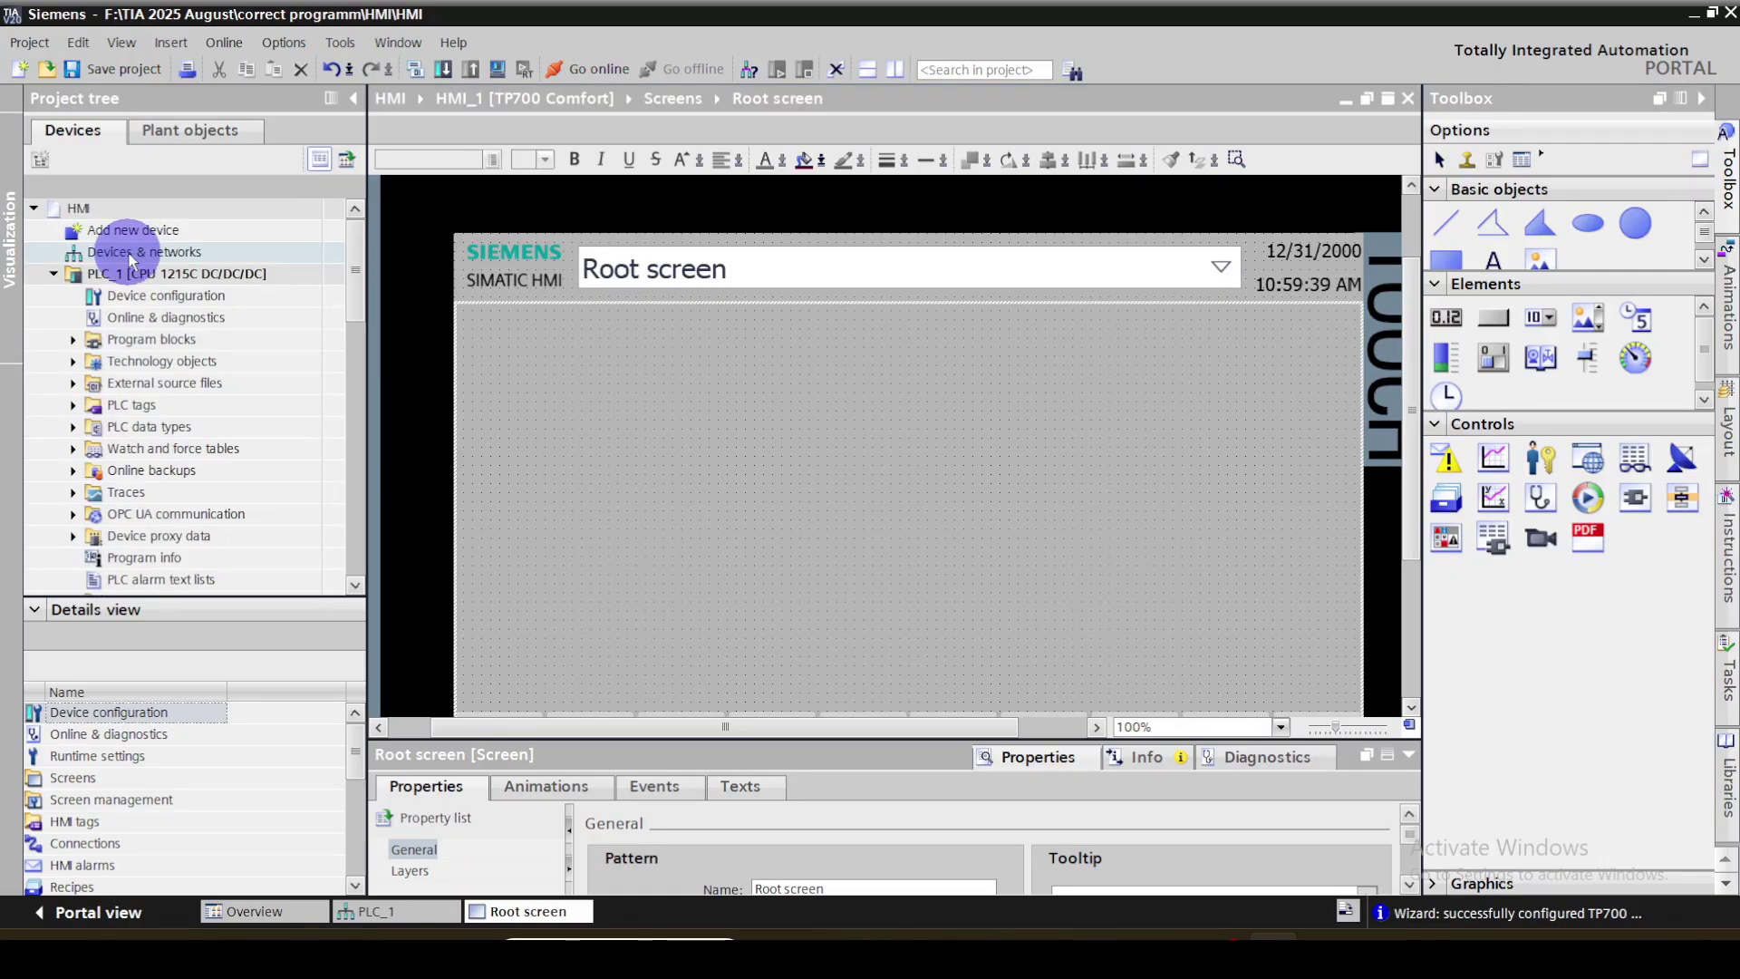
pyautogui.doubleClick(131, 256)
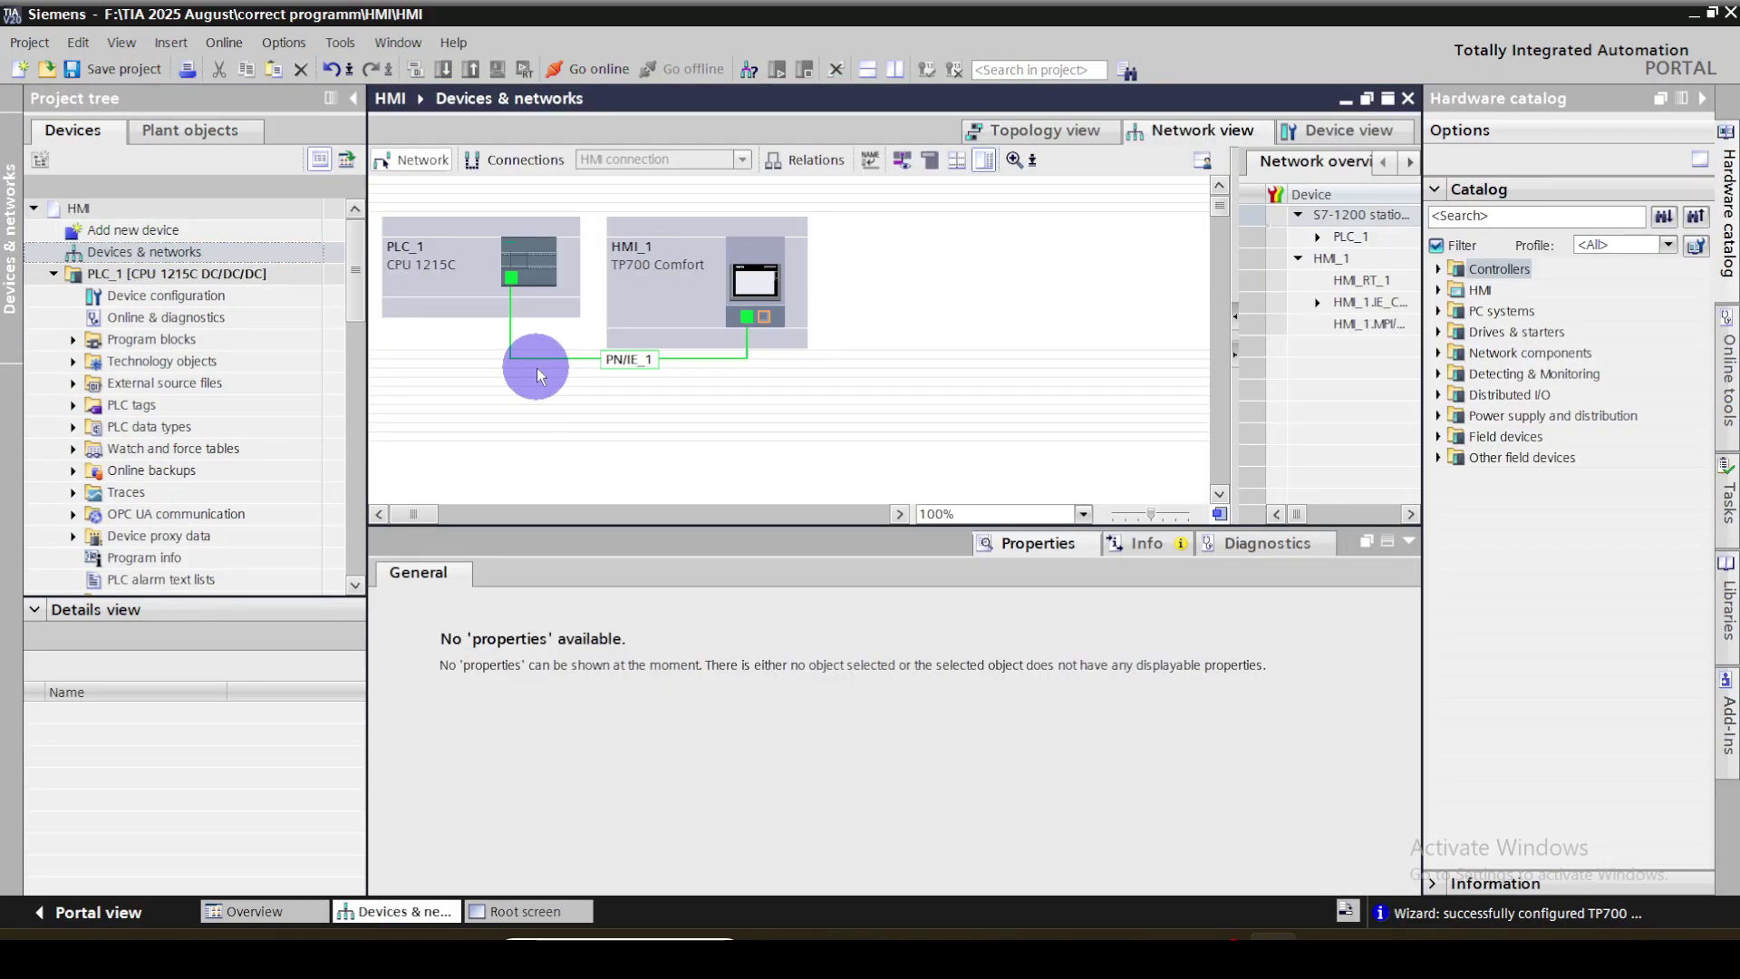
pyautogui.click(521, 265)
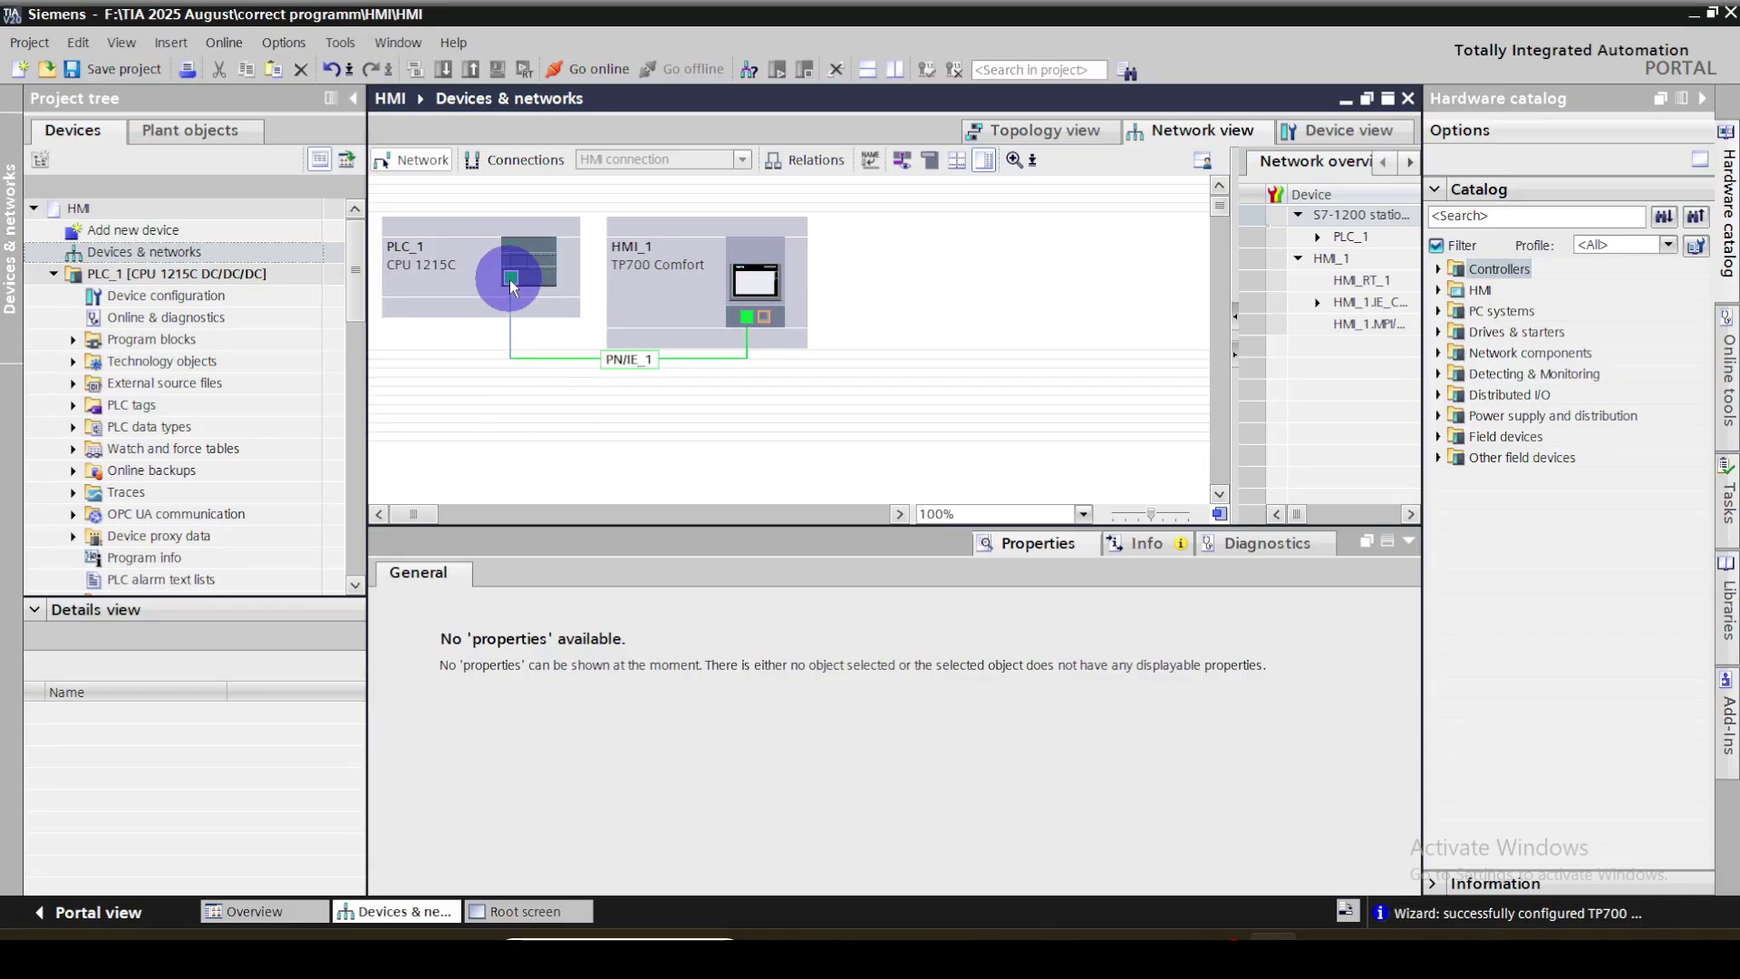
pyautogui.click(737, 344)
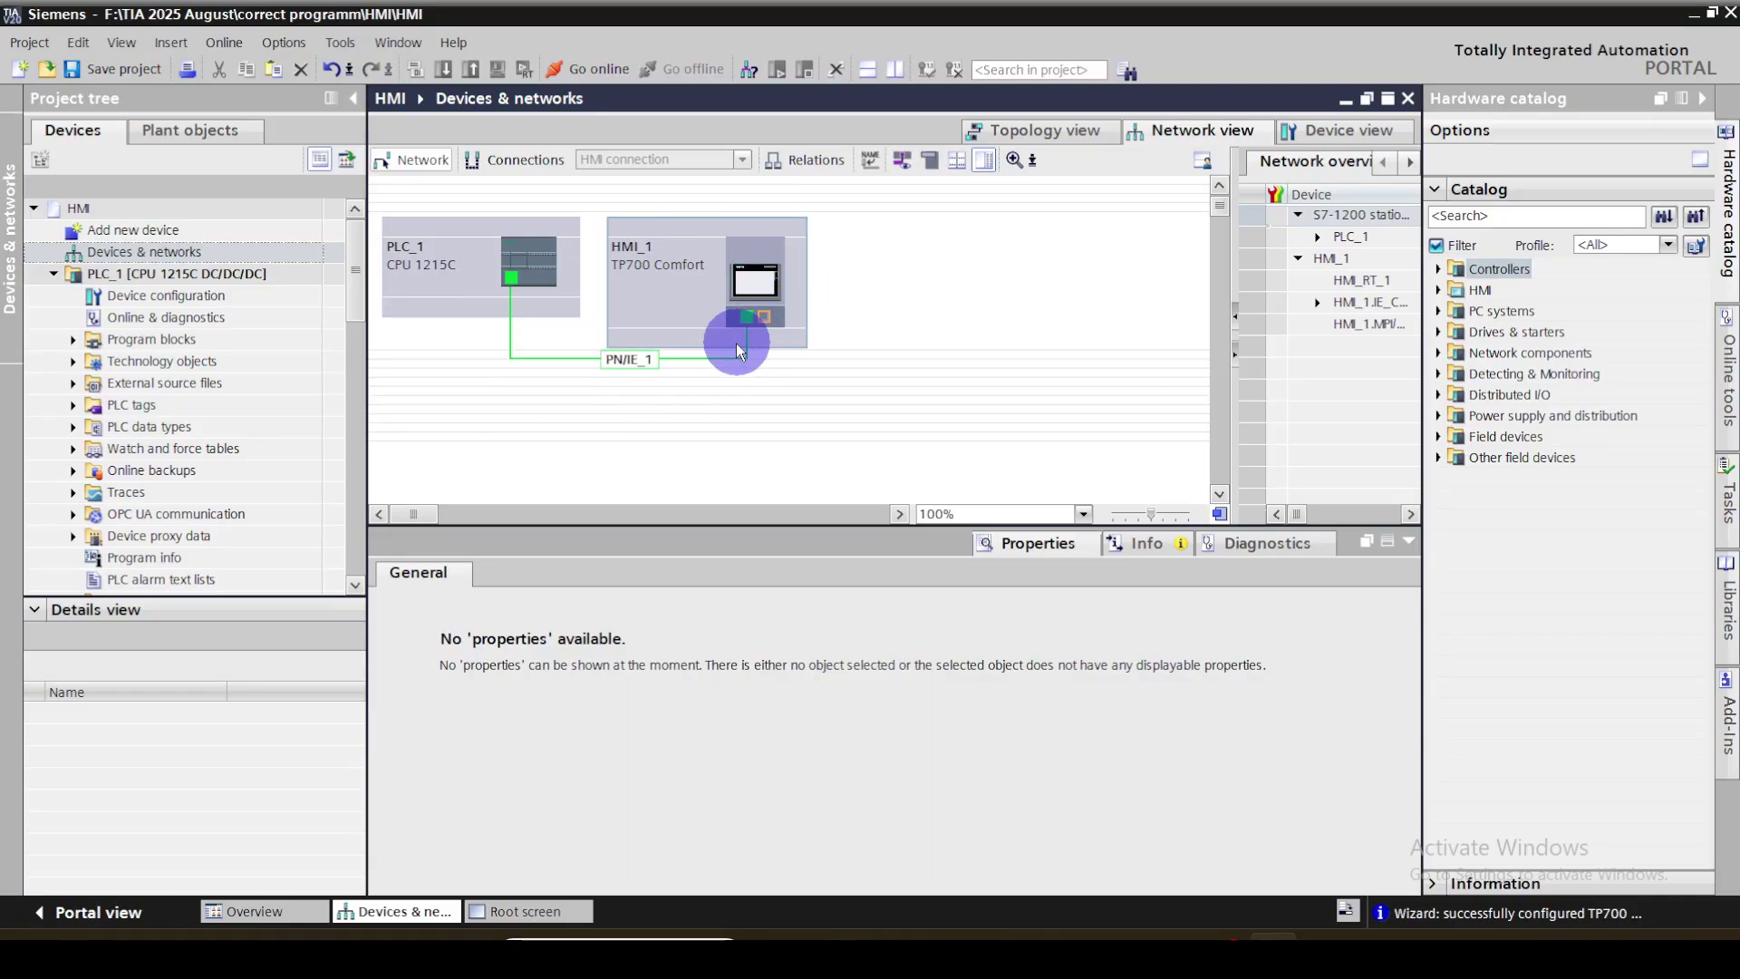
pyautogui.click(513, 283)
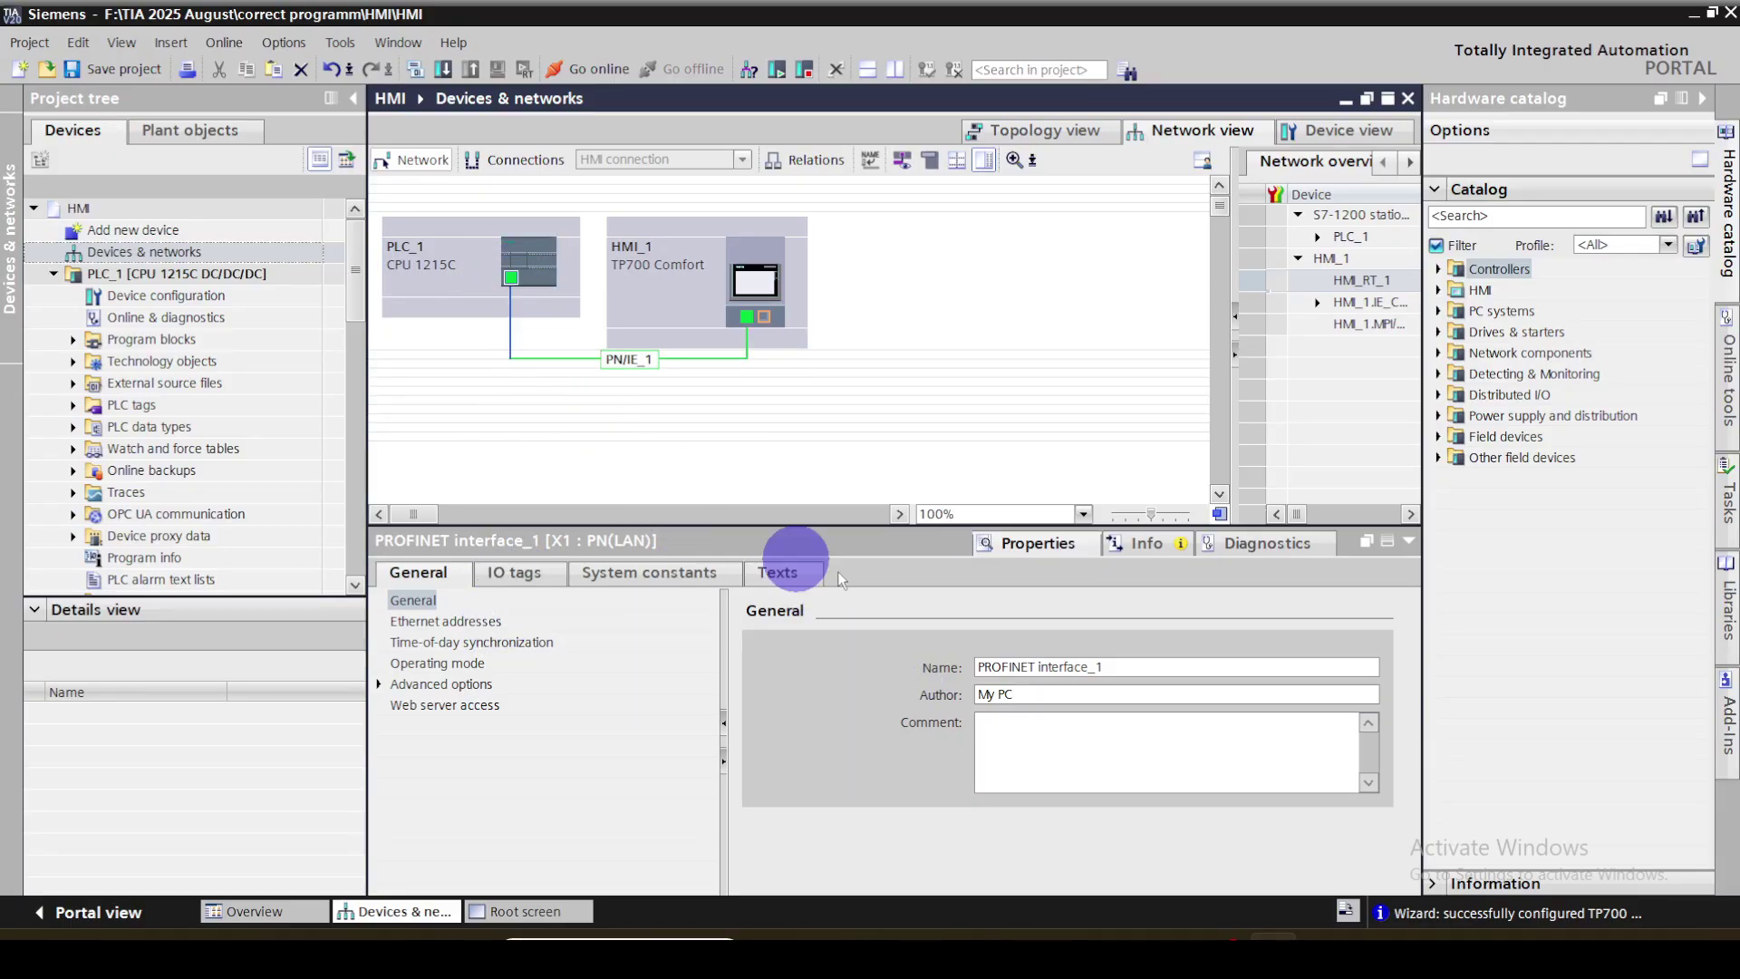
pyautogui.click(474, 624)
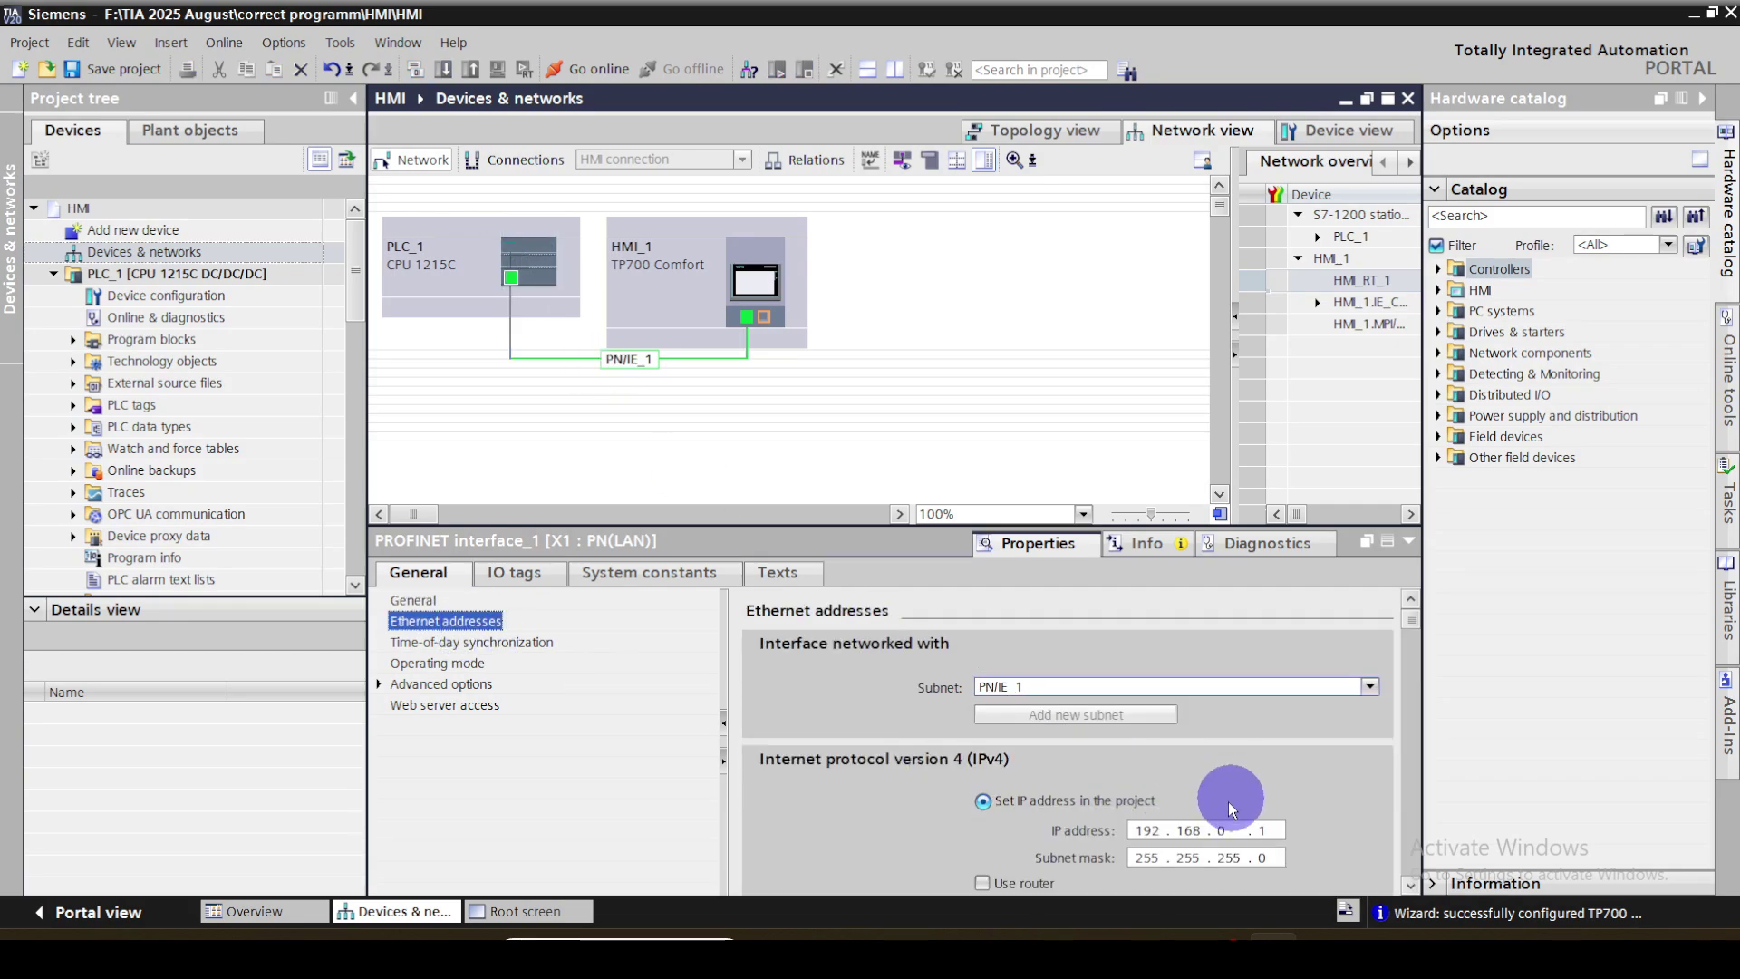
# Show the Ethernet addresses of HMI_1's PROFINET interface, then shrink the properties area to enlarge the network view
pyautogui.scroll(-1, 1133, 831)
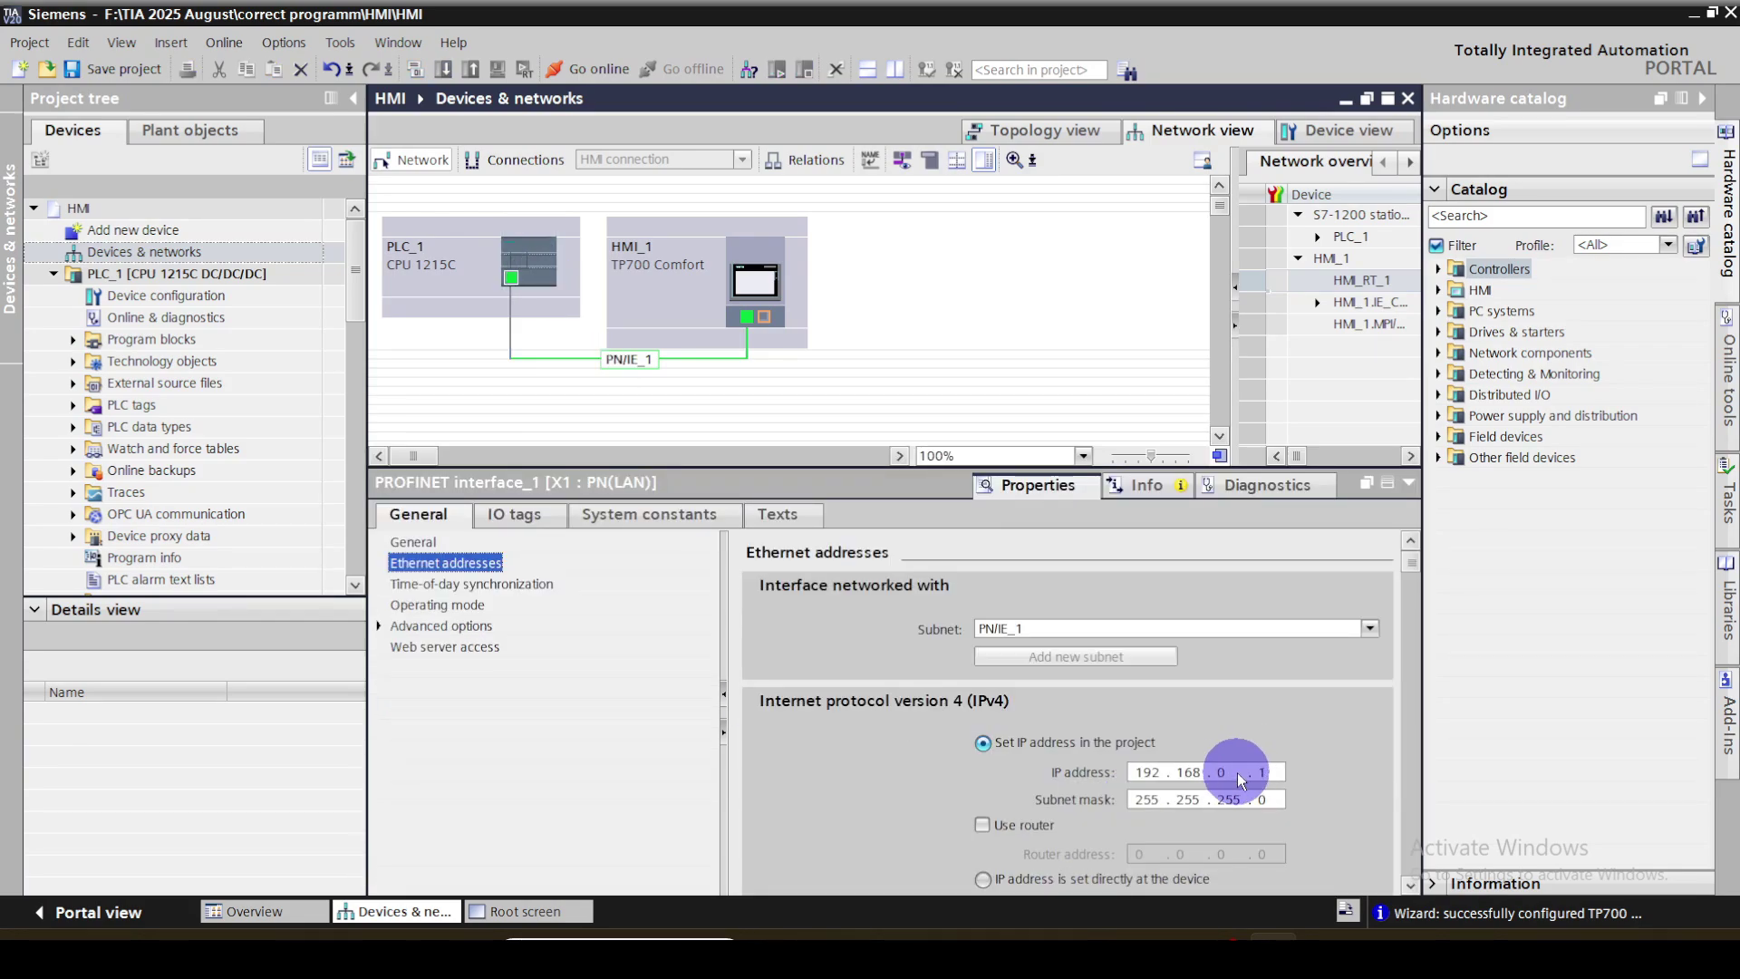
pyautogui.click(748, 317)
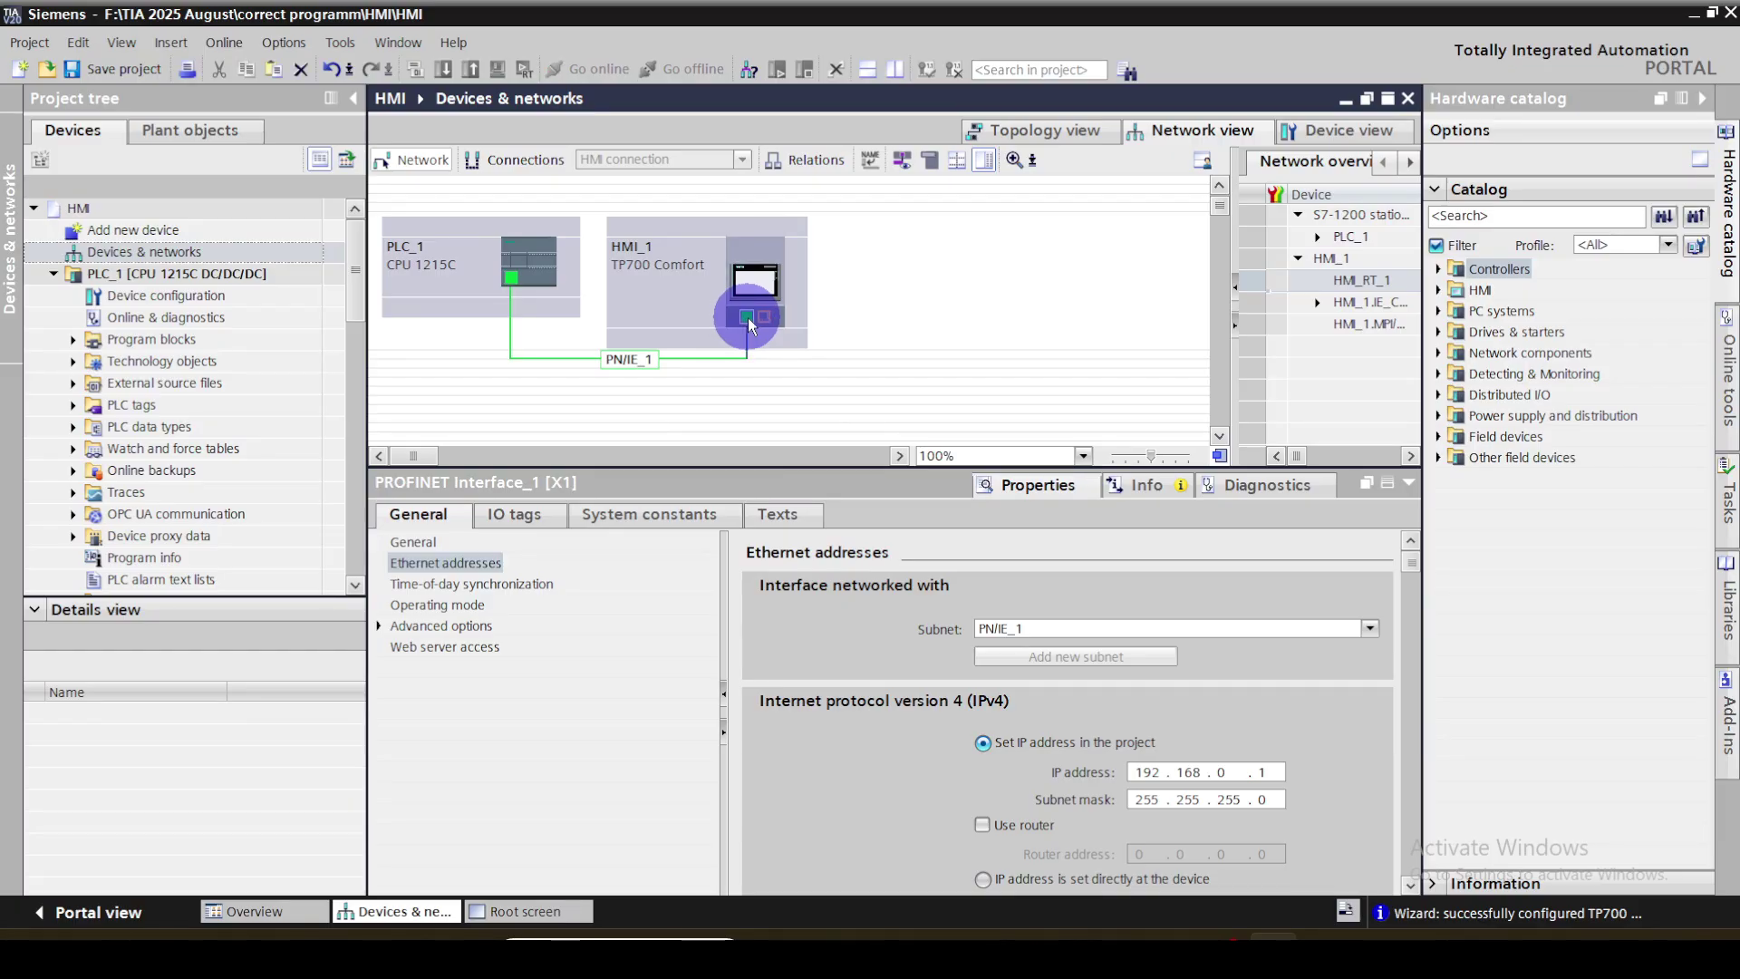
pyautogui.click(440, 567)
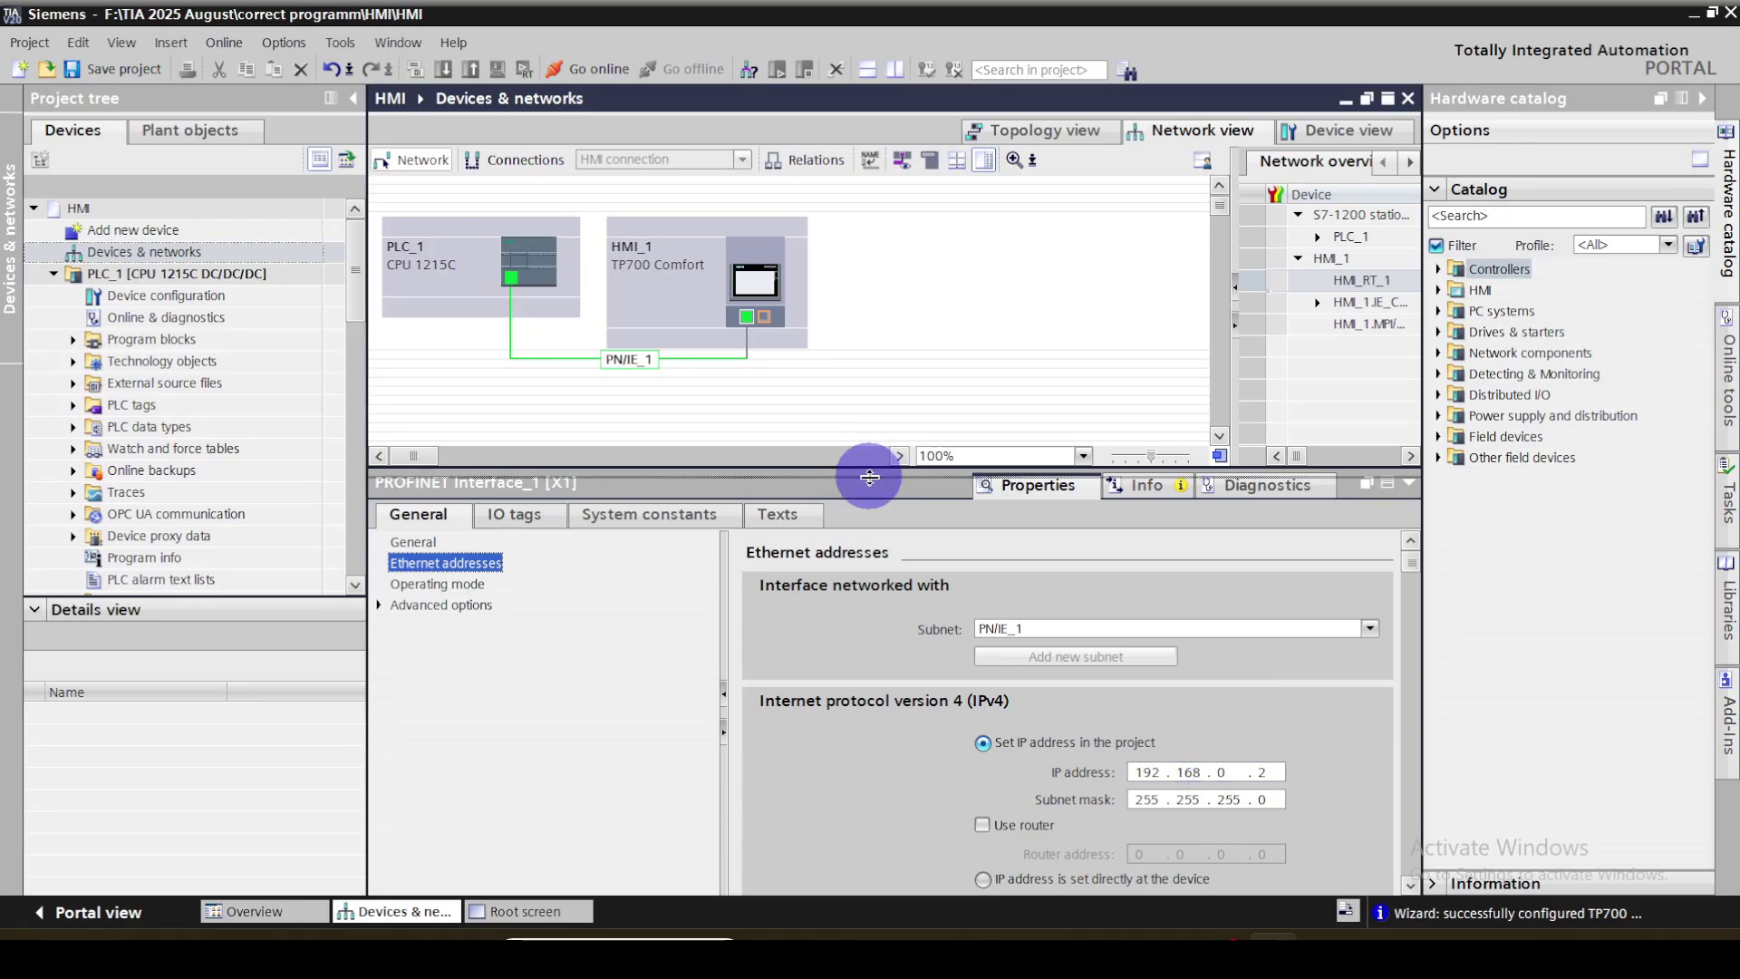
pyautogui.moveTo(870, 468); pyautogui.dragTo(904, 666)
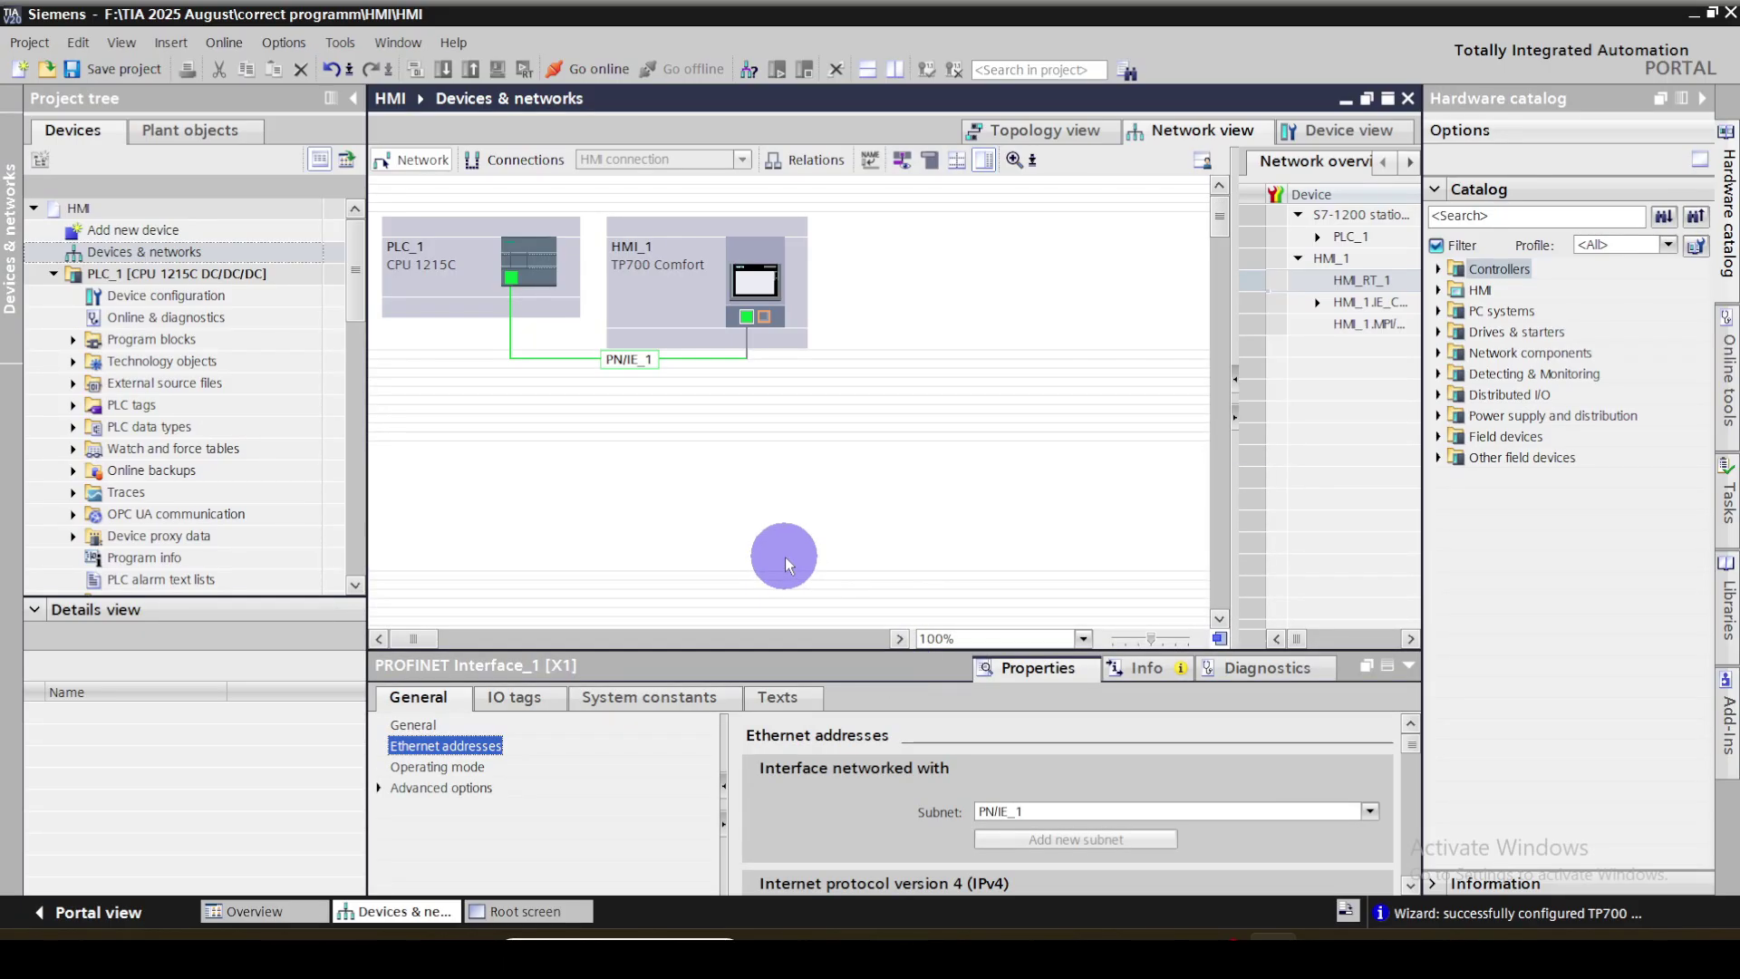
# Open the Main [OB1] program block of PLC_1 and enlarge its ladder editing area
pyautogui.click(73, 339)
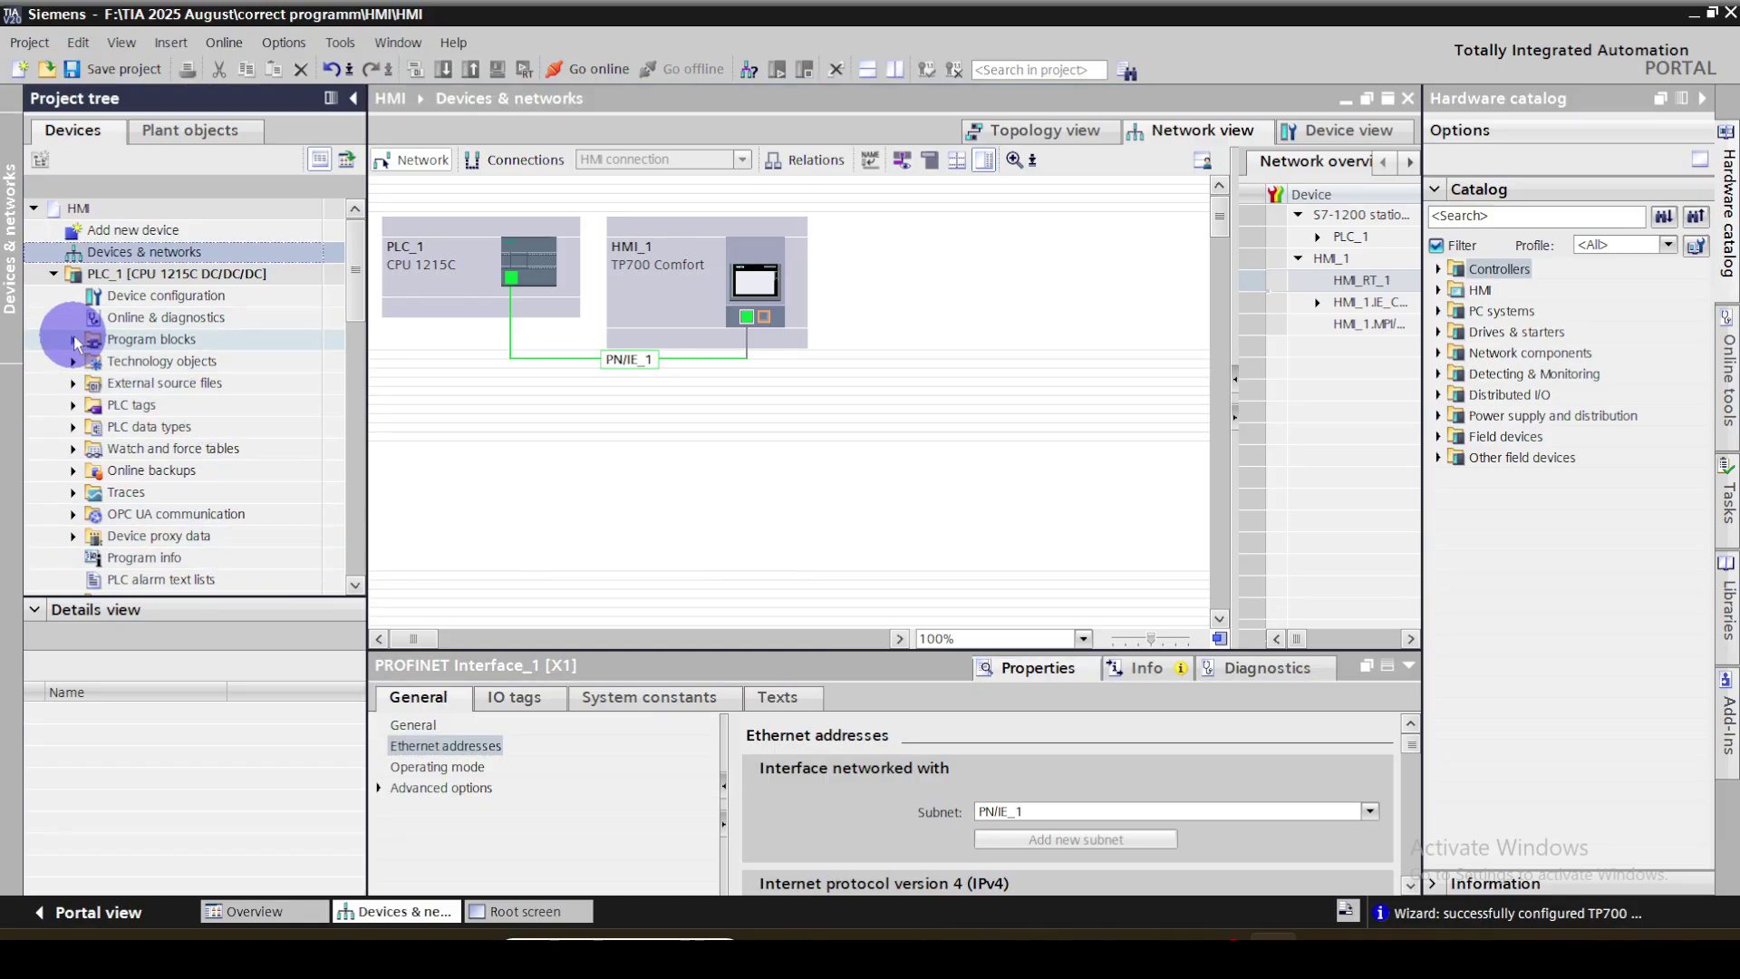
pyautogui.doubleClick(134, 385)
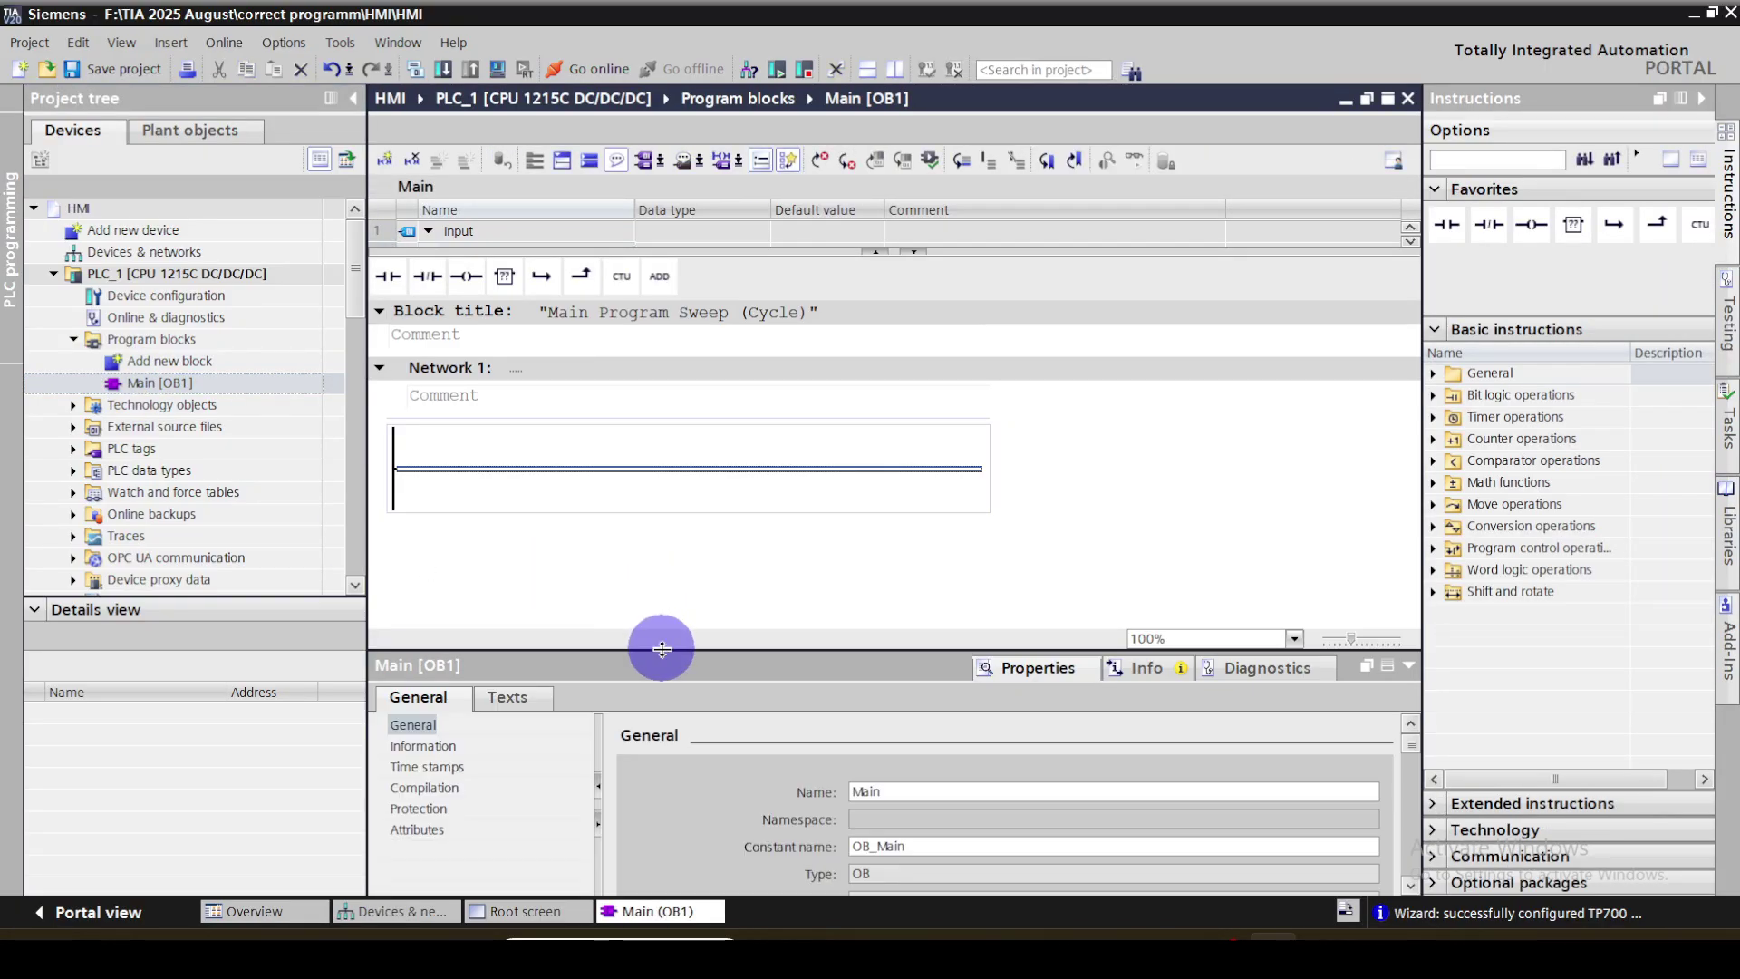
pyautogui.moveTo(662, 650); pyautogui.dragTo(665, 707)
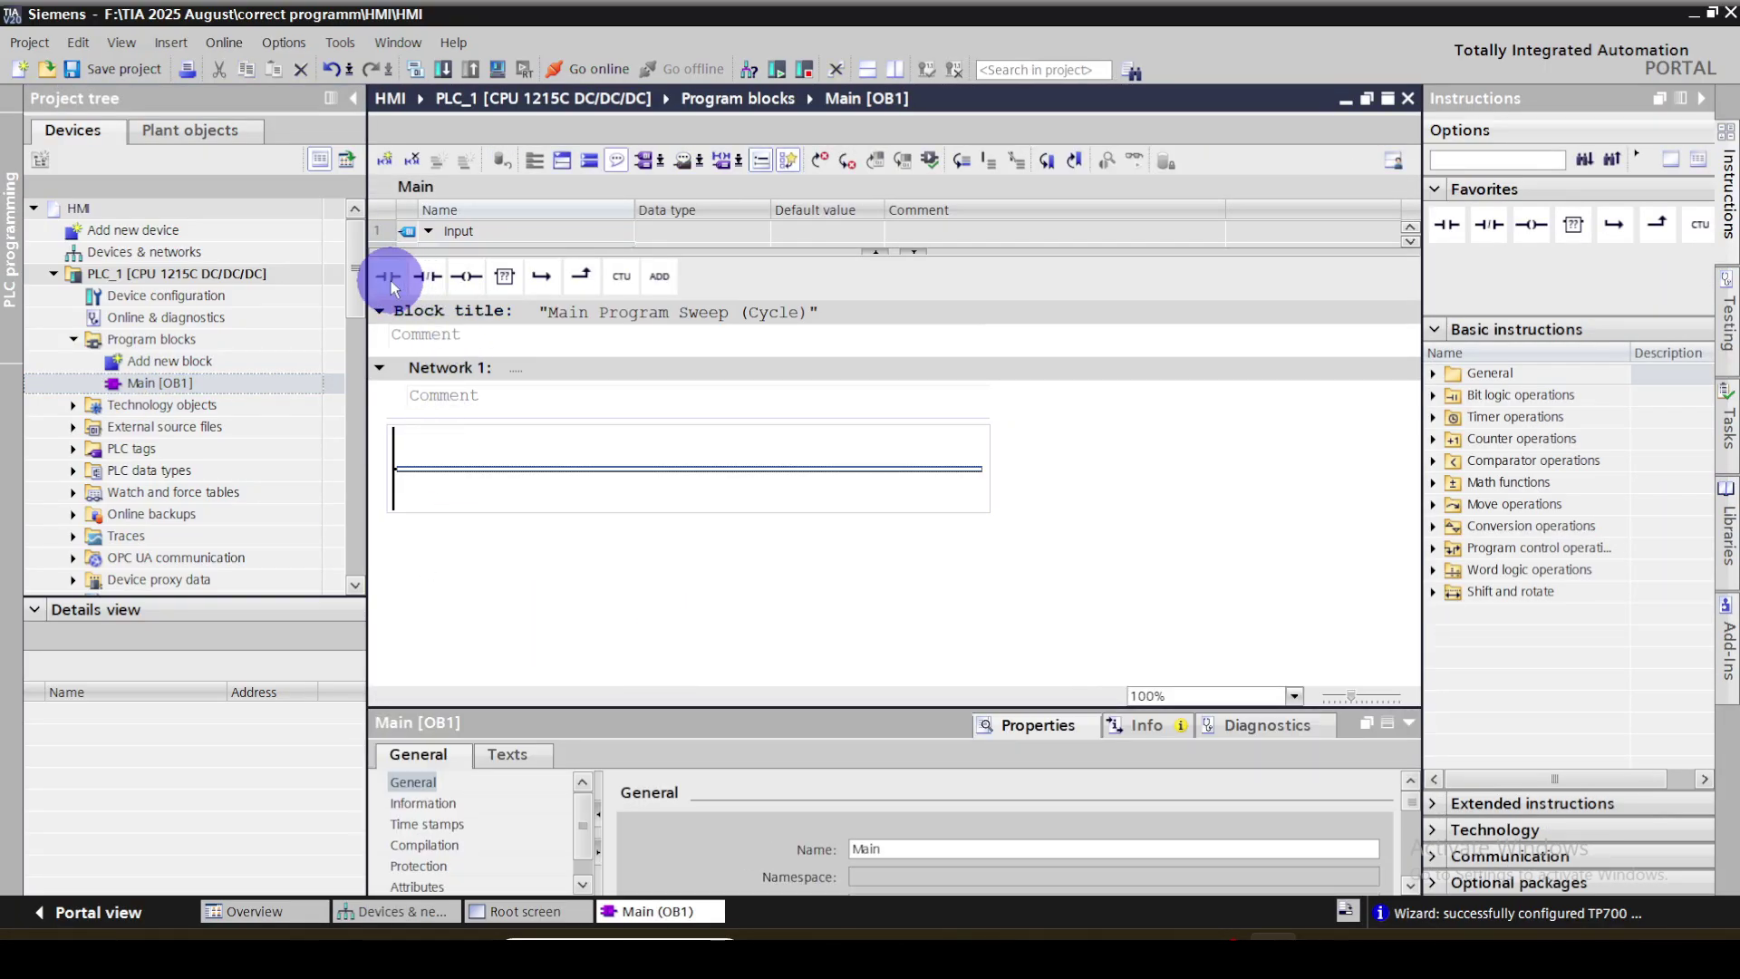
# Place a normally open contact, a normally closed contact and an output coil in series in Network 1
pyautogui.moveTo(392, 287)
pyautogui.mouseDown()
pyautogui.moveTo(574, 430)
pyautogui.moveTo(688, 468)
pyautogui.mouseUp()
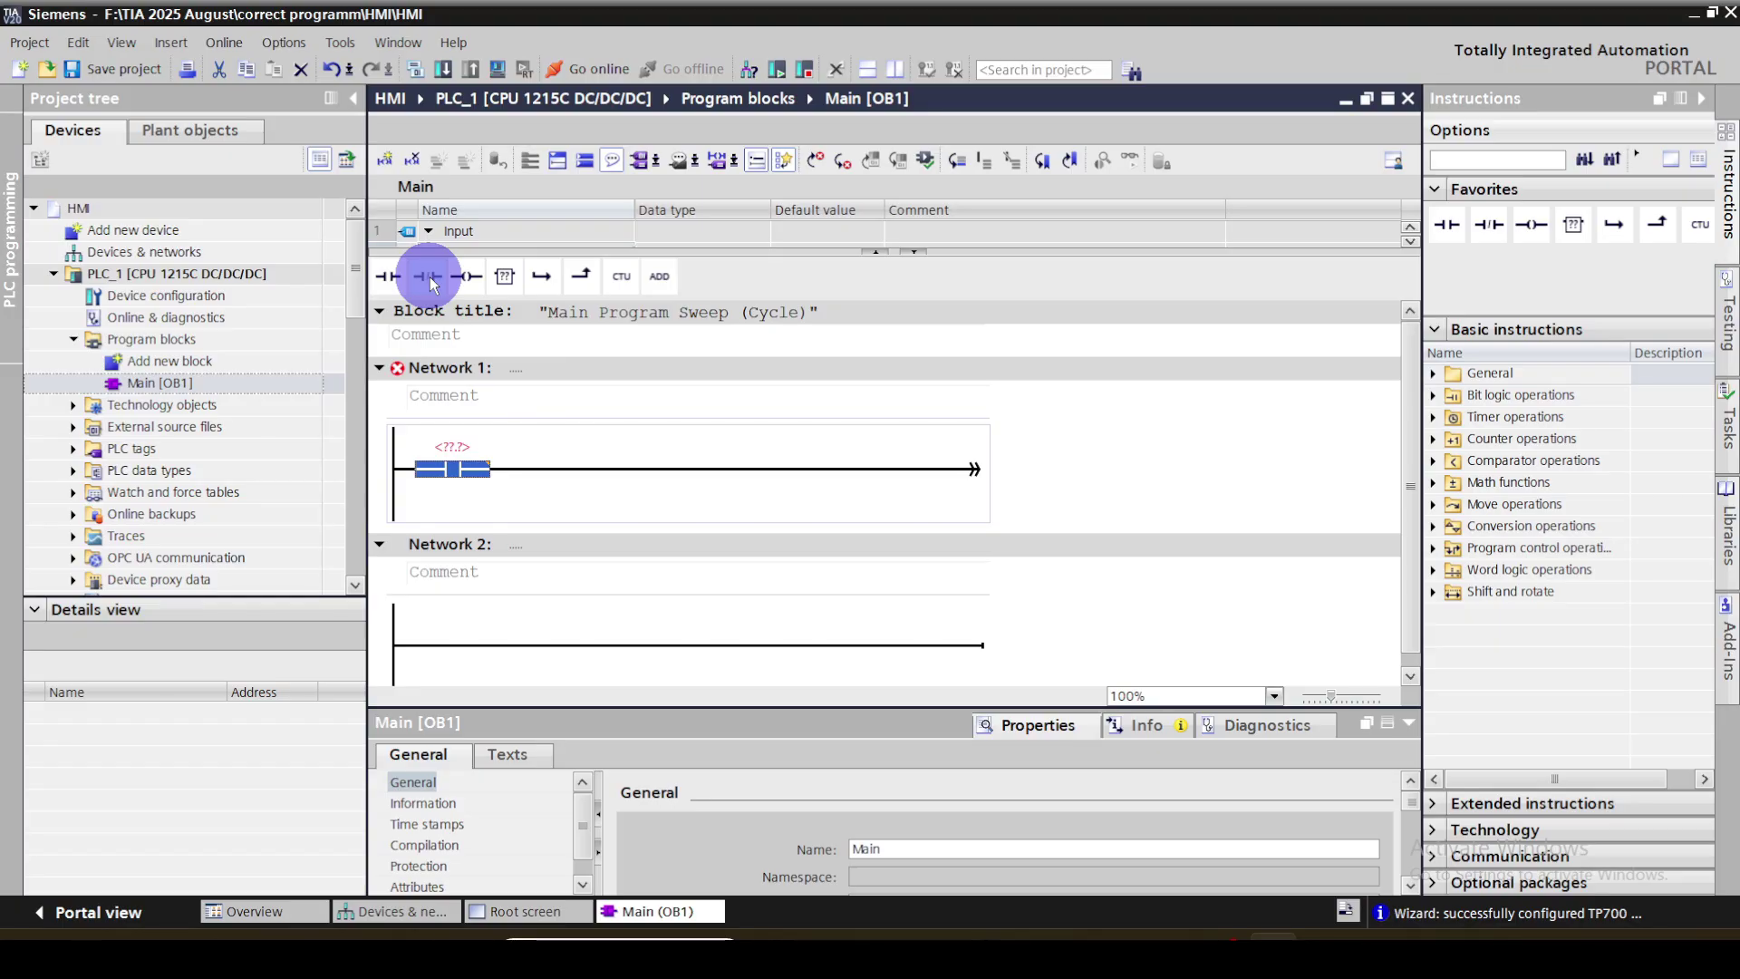
pyautogui.moveTo(429, 275)
pyautogui.mouseDown()
pyautogui.moveTo(678, 475)
pyautogui.moveTo(737, 470)
pyautogui.mouseUp()
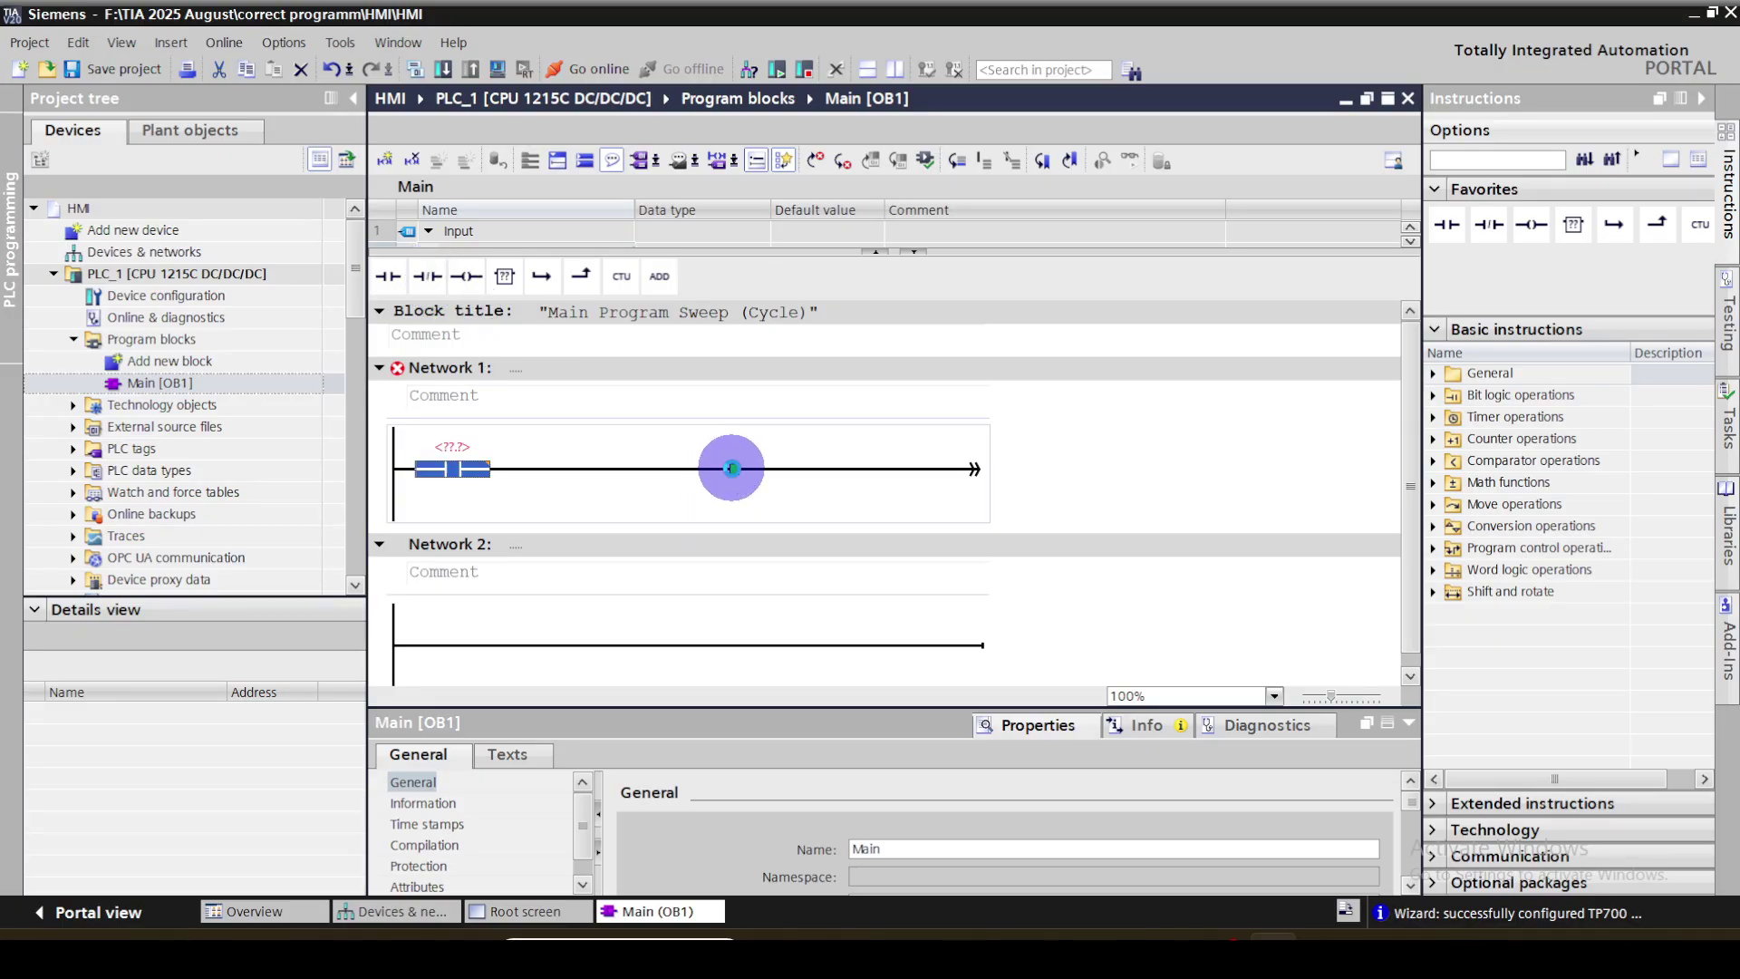
pyautogui.moveTo(465, 279); pyautogui.dragTo(797, 468)
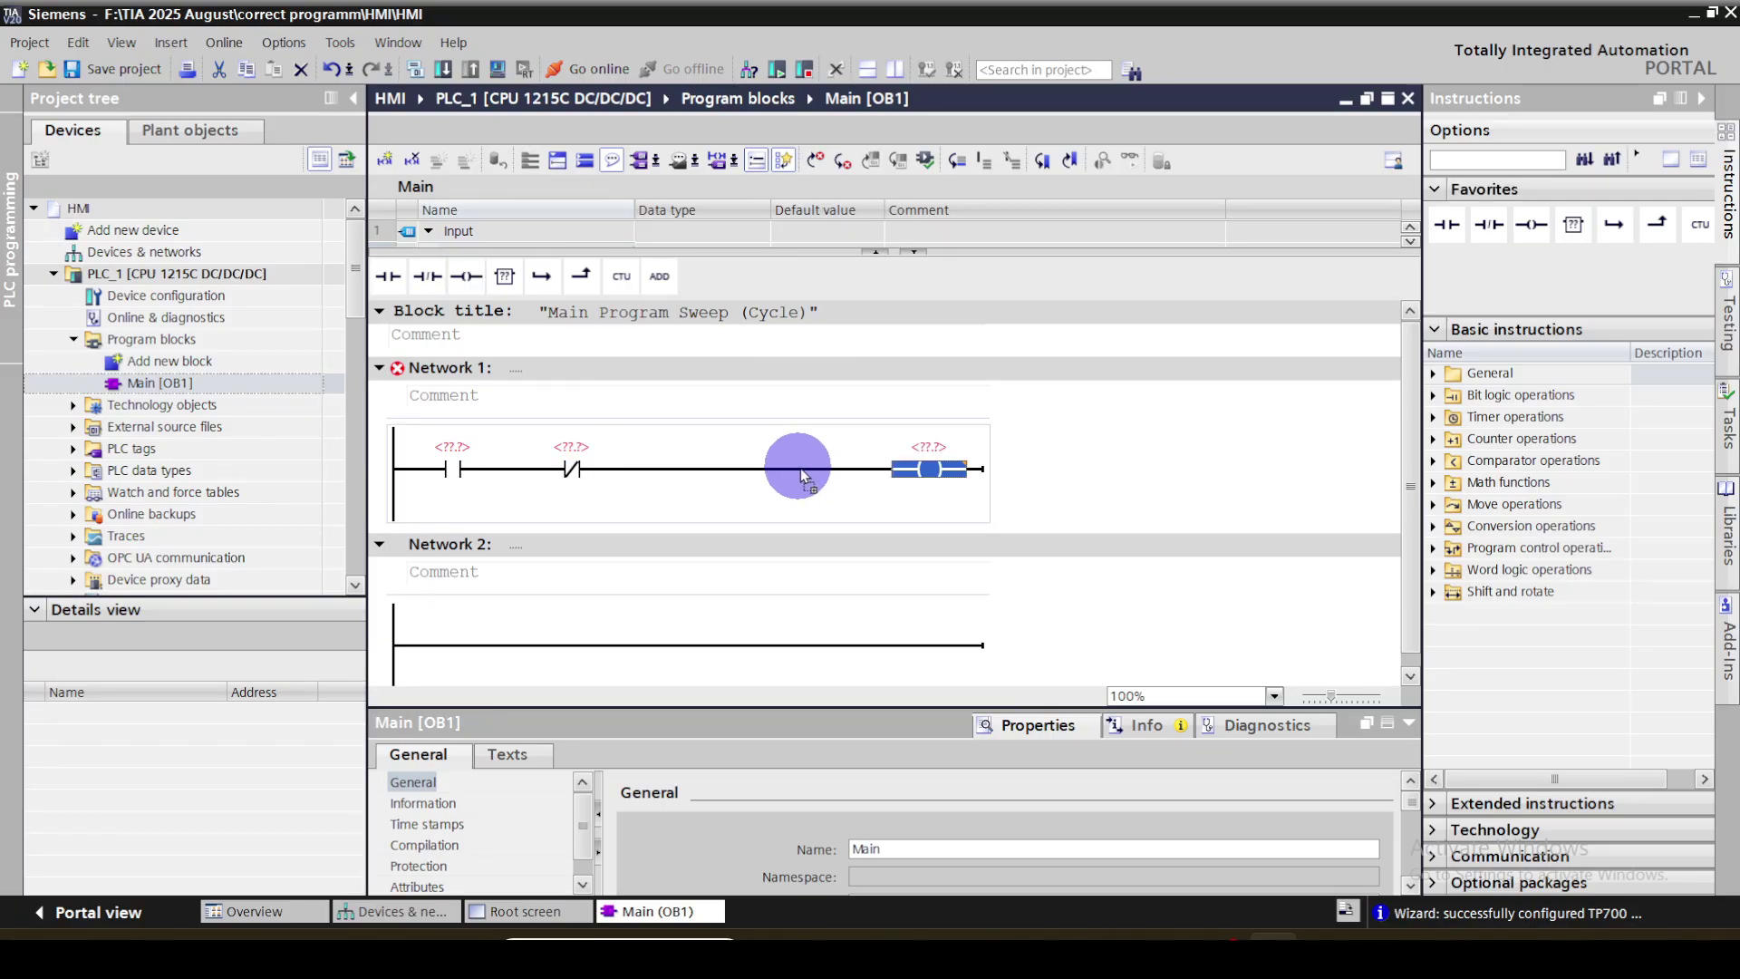
# Add a parallel branch with a normally open contact around the first contact in Network 1, rejoining before the normally closed contact
pyautogui.click(394, 515)
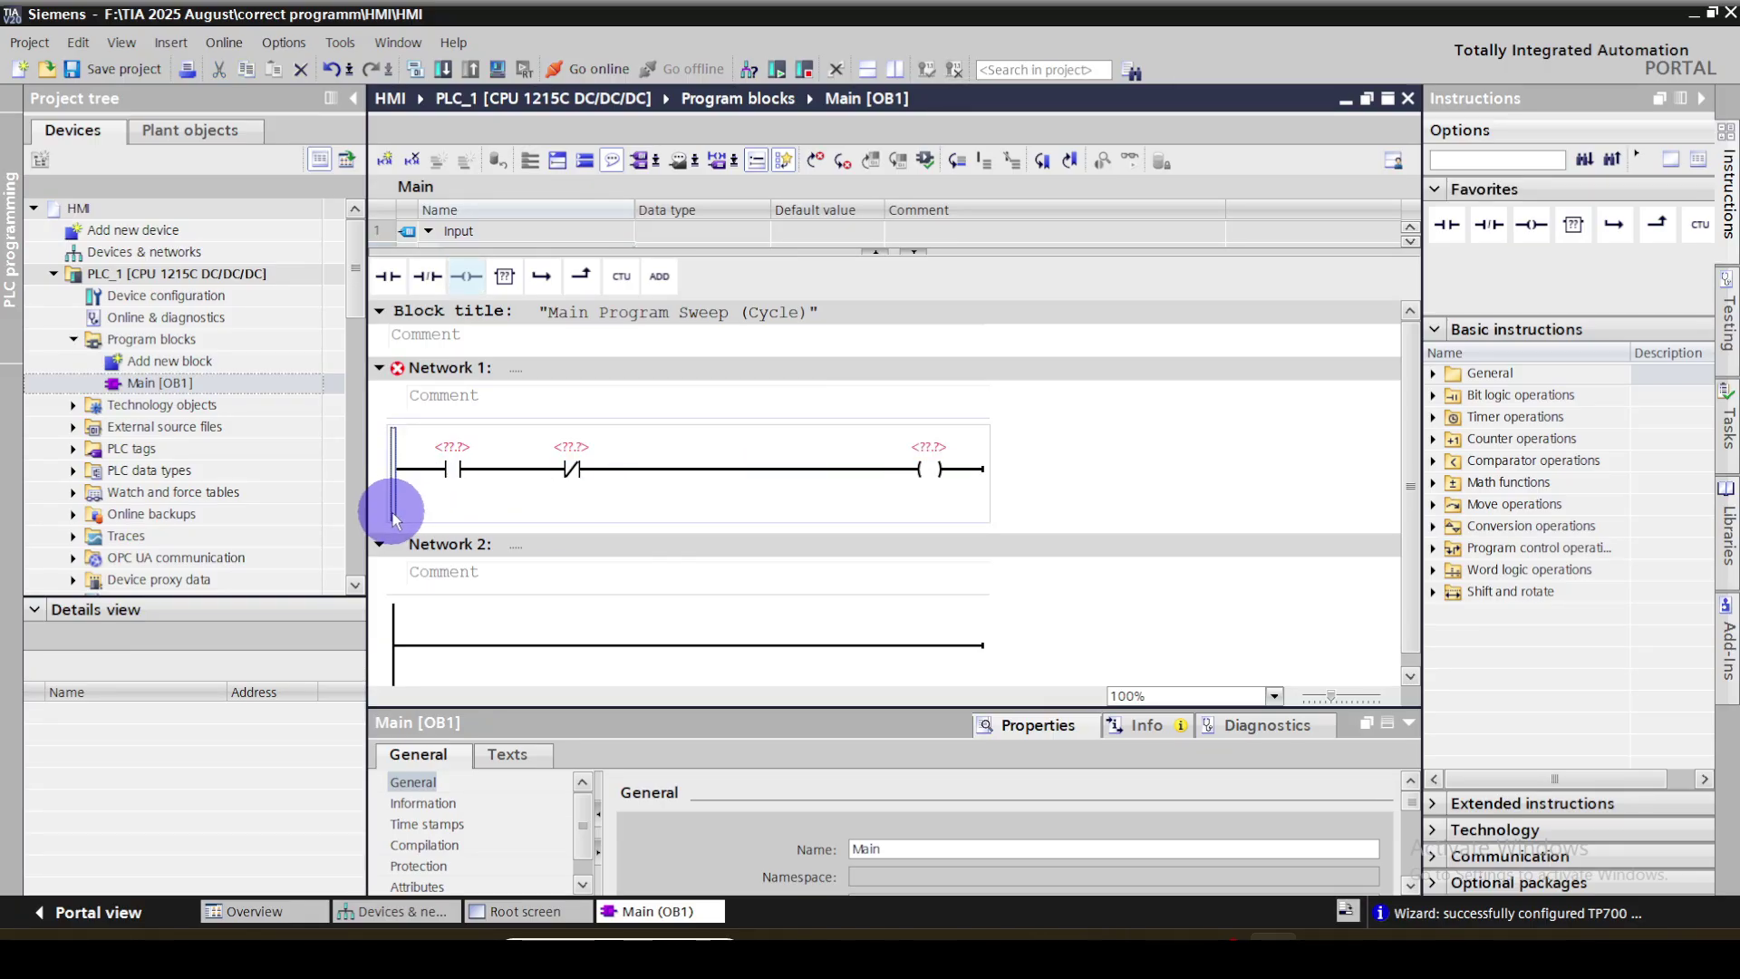
pyautogui.click(541, 275)
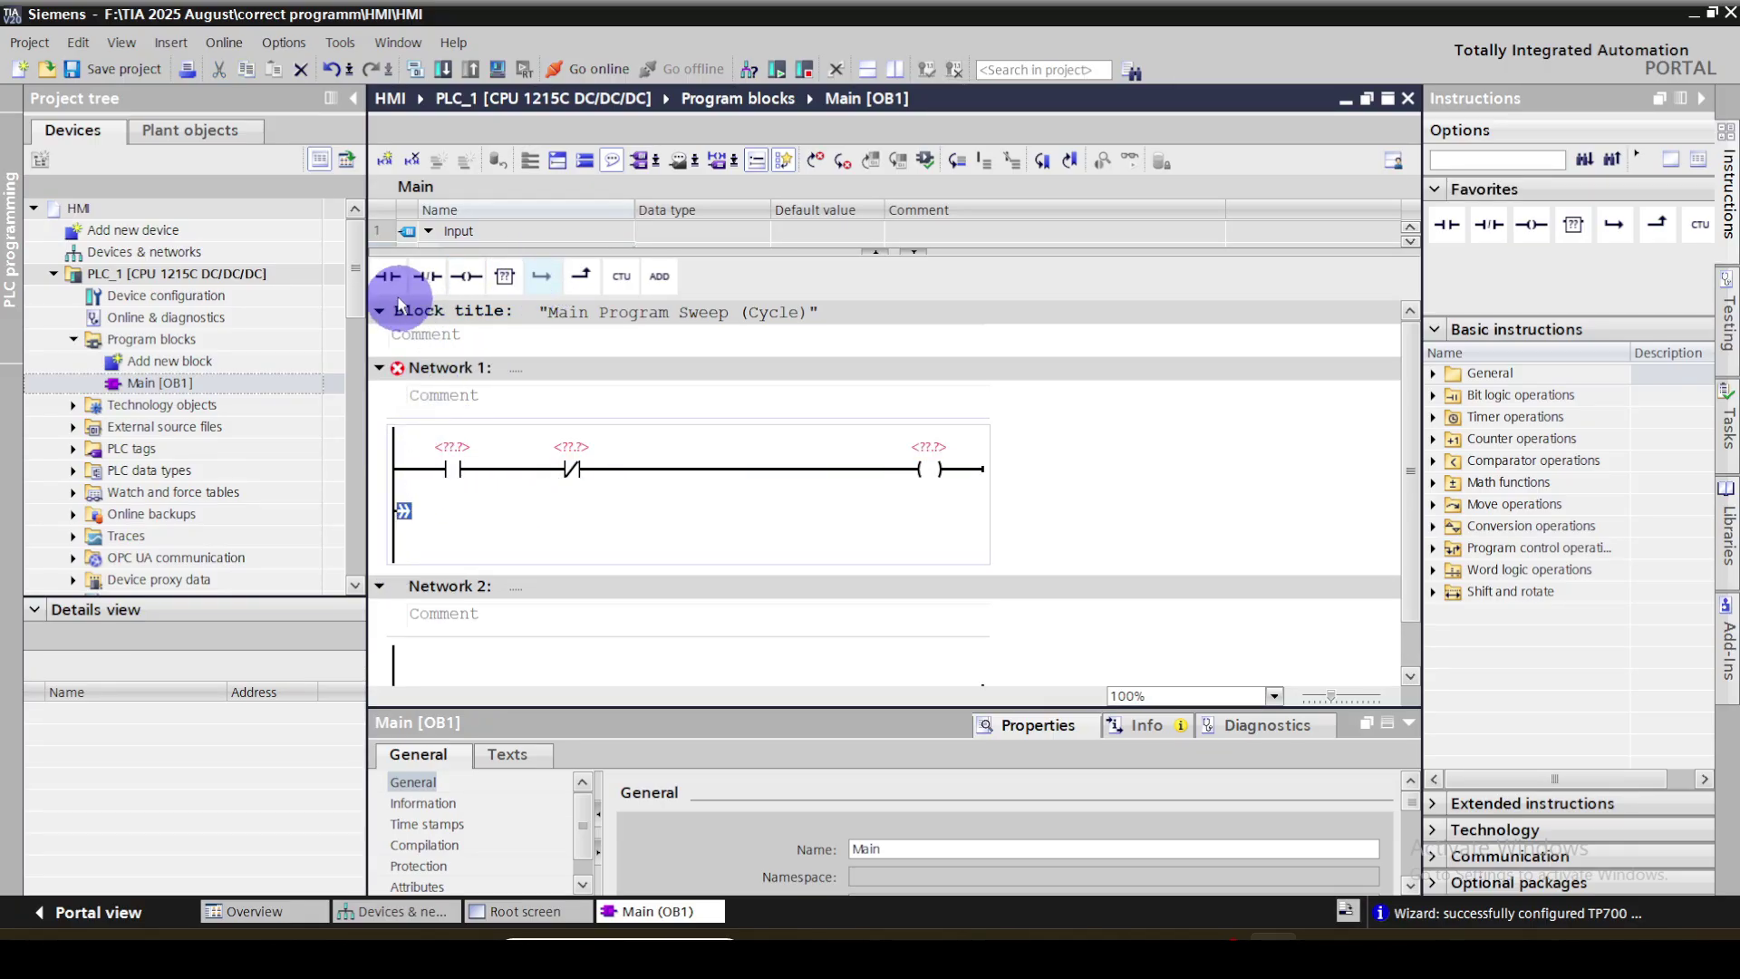
pyautogui.moveTo(388, 275); pyautogui.dragTo(501, 533)
pyautogui.click(513, 467)
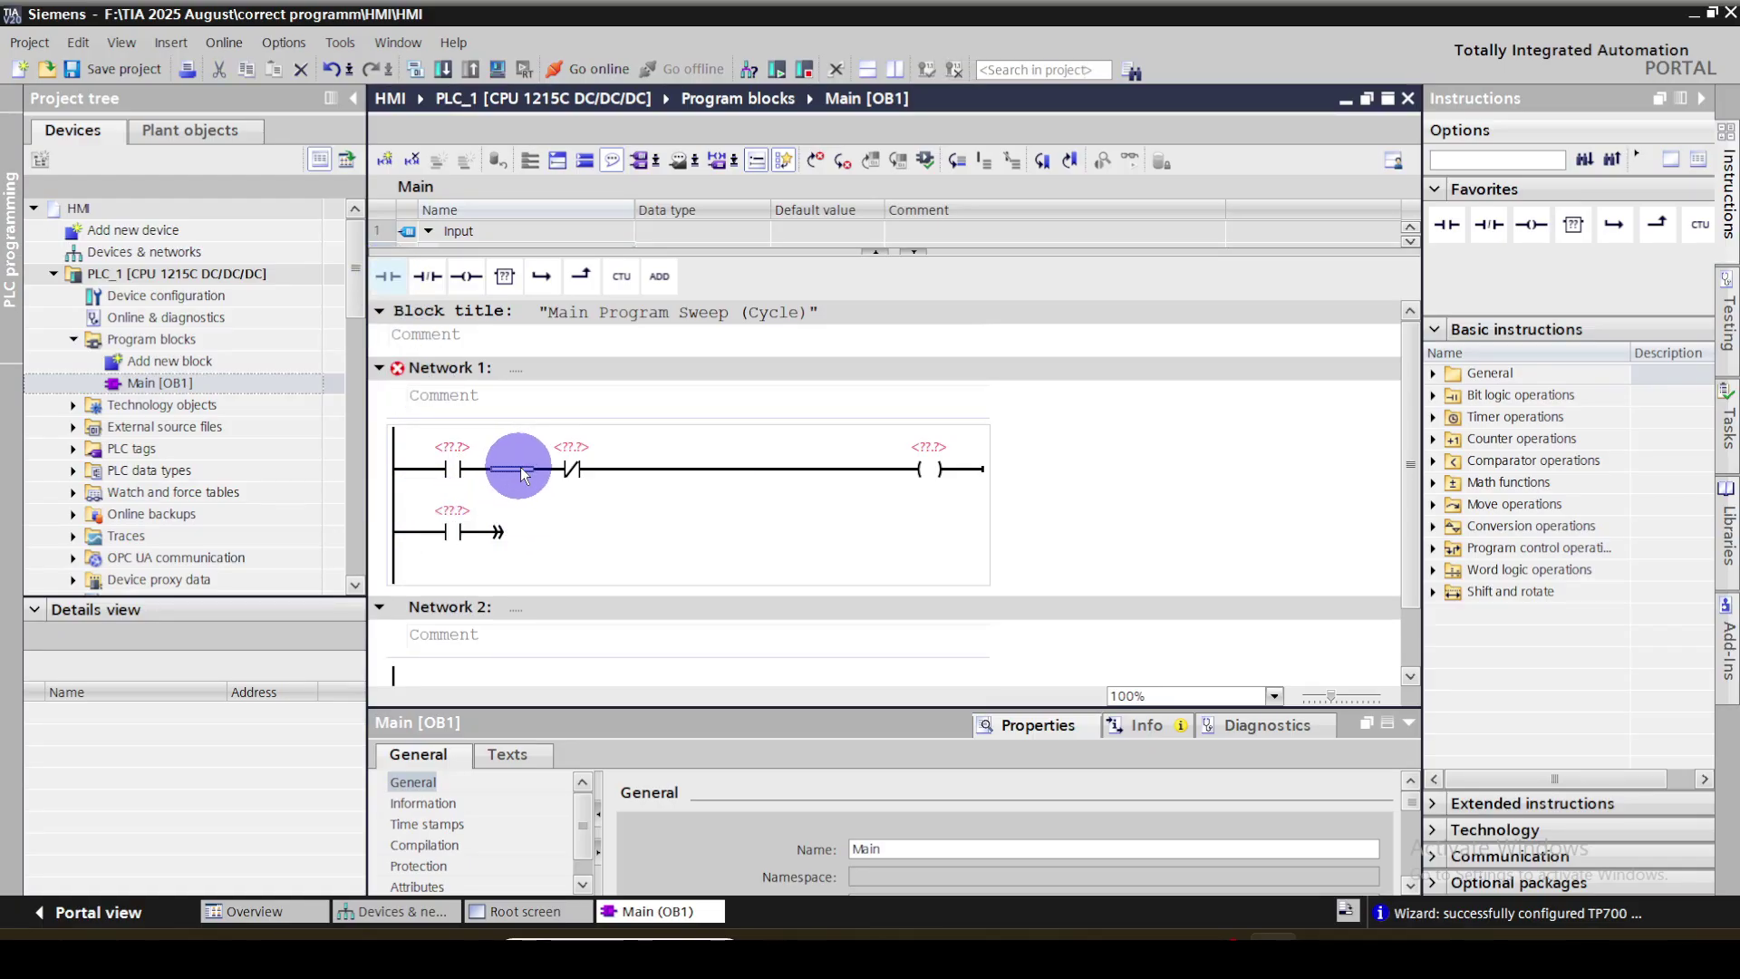
# Assign address M0.0 to the first normally open contact on the main rung and rename its tag to Start
pyautogui.click(447, 454)
pyautogui.click(455, 446)
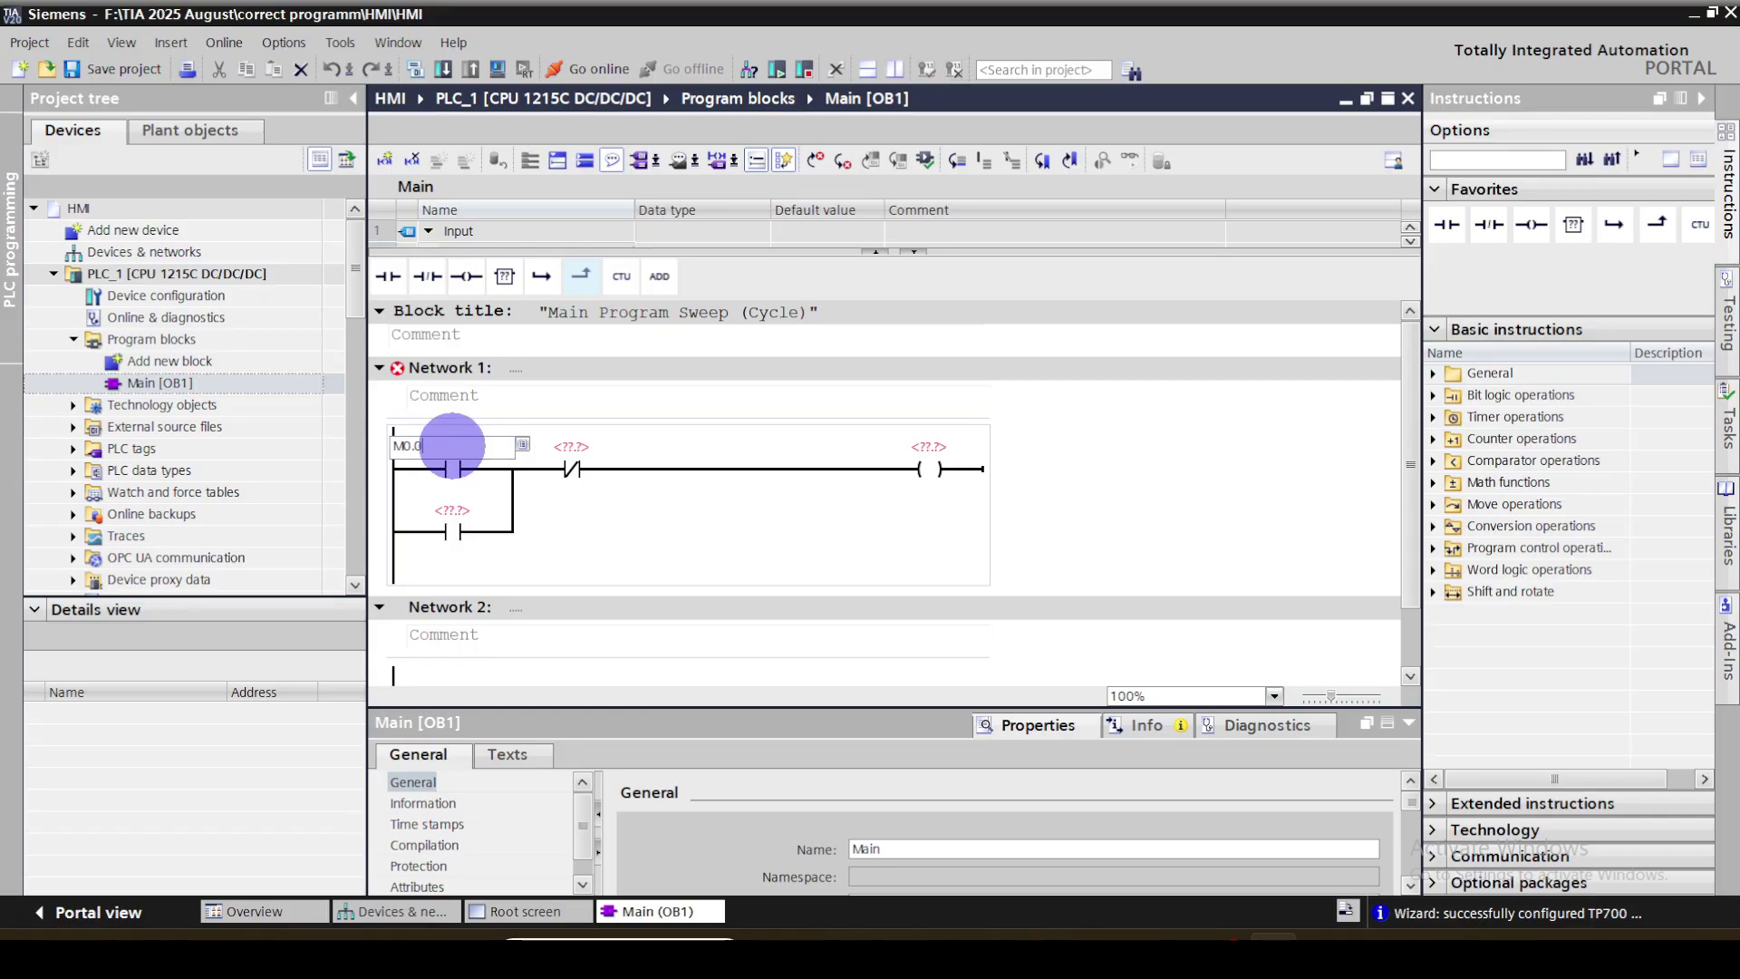
pyautogui.write('M0.0')
pyautogui.press('Return')
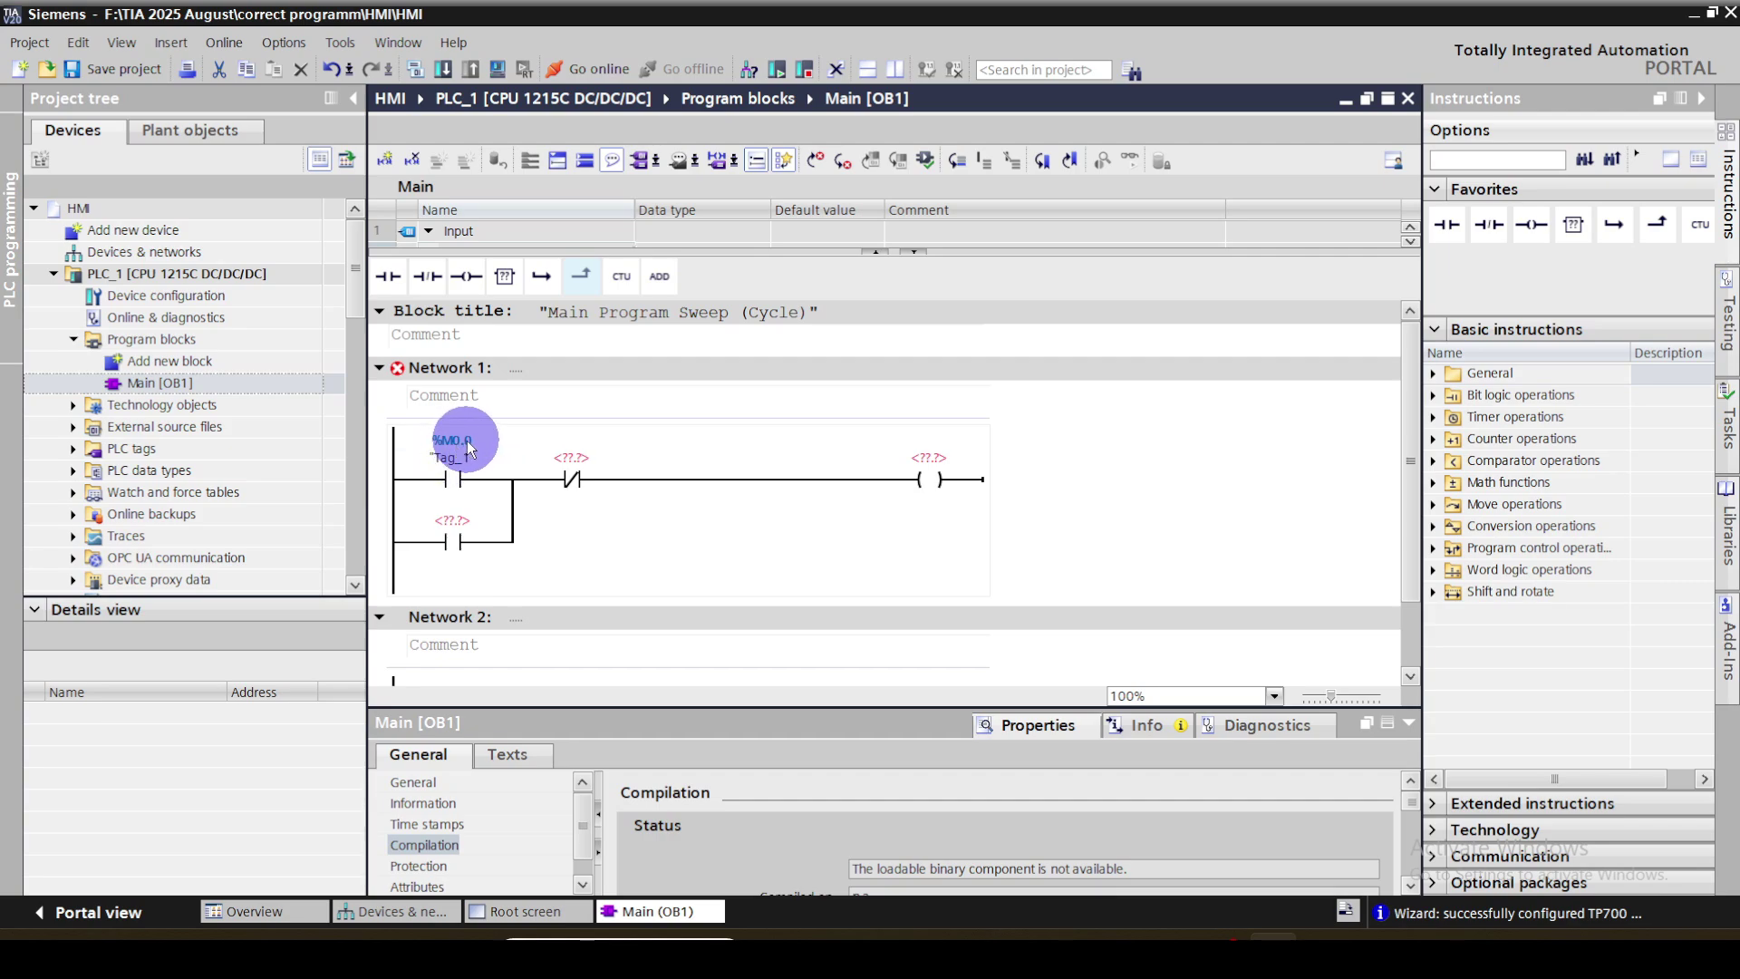
pyautogui.rightClick(456, 459)
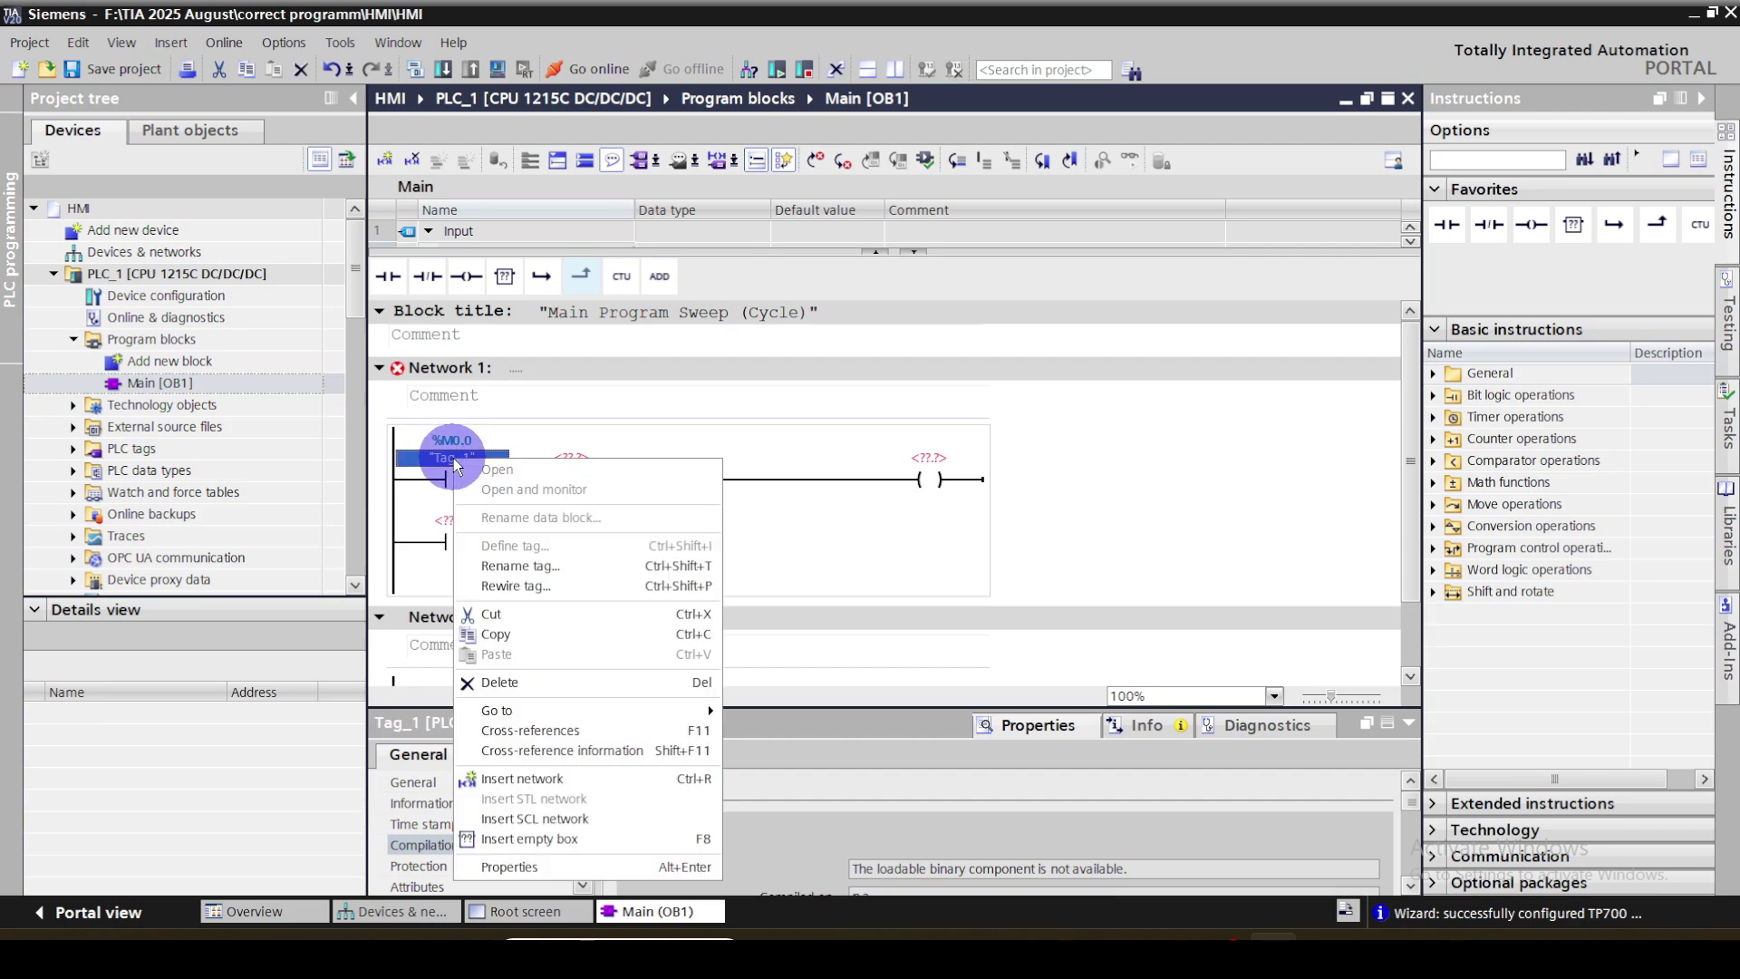
pyautogui.click(528, 567)
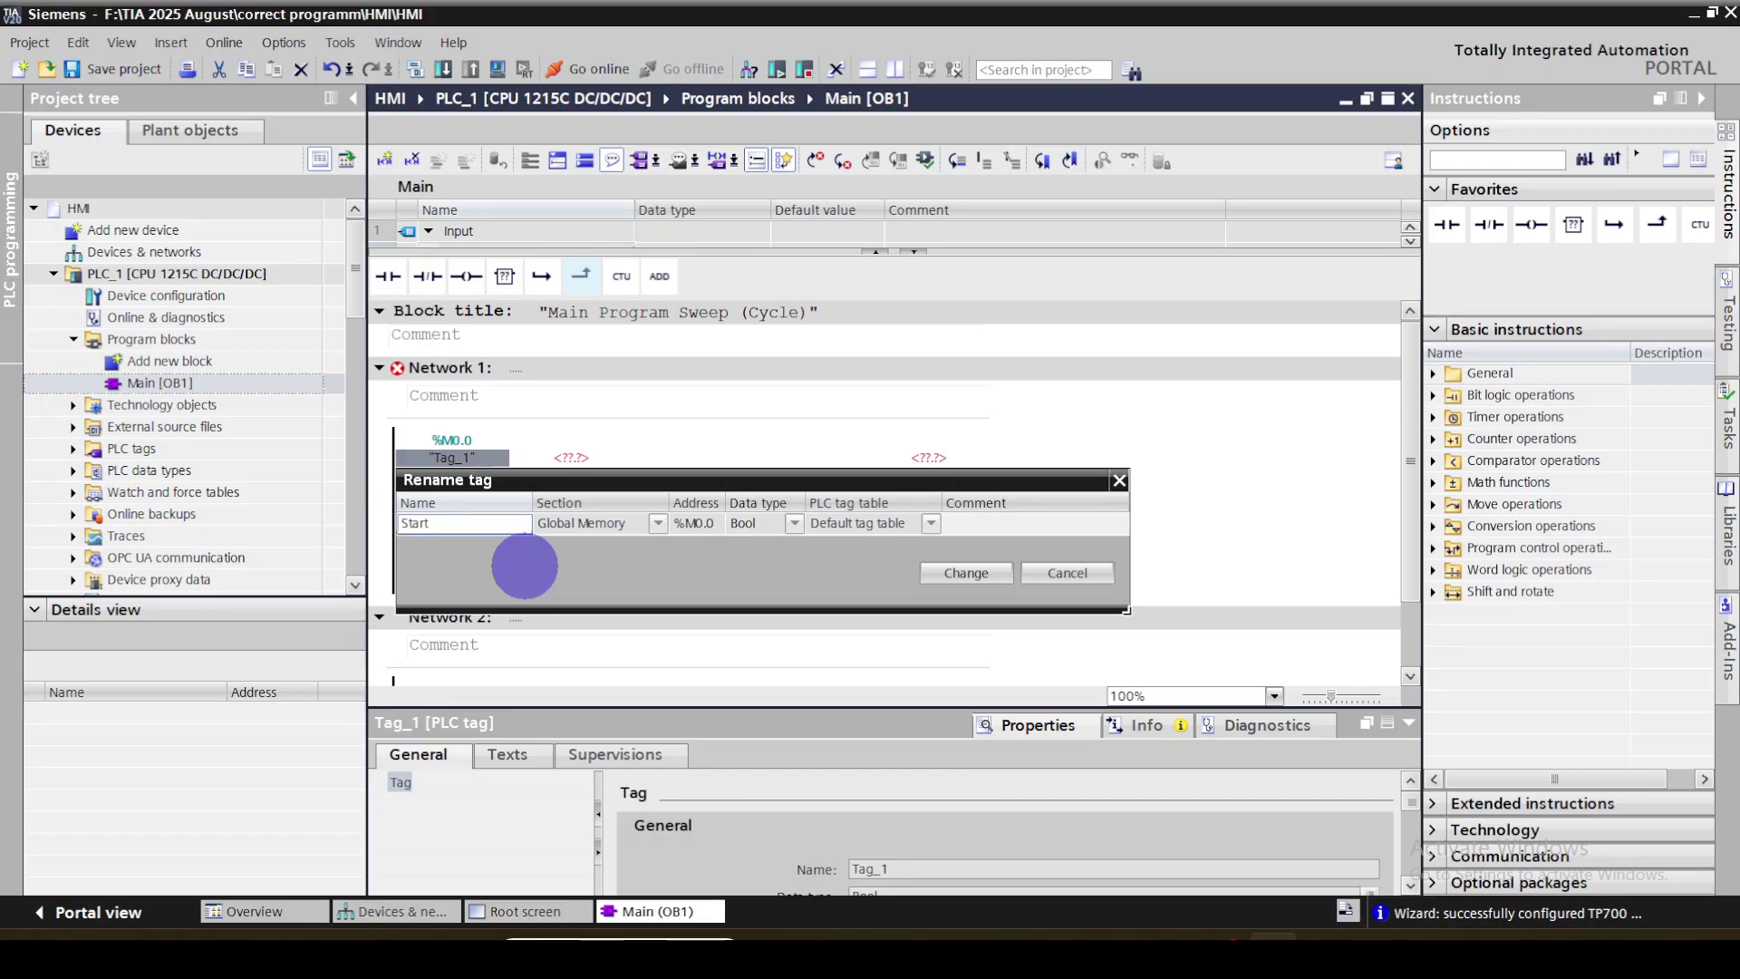
pyautogui.write('Start')
pyautogui.click(959, 573)
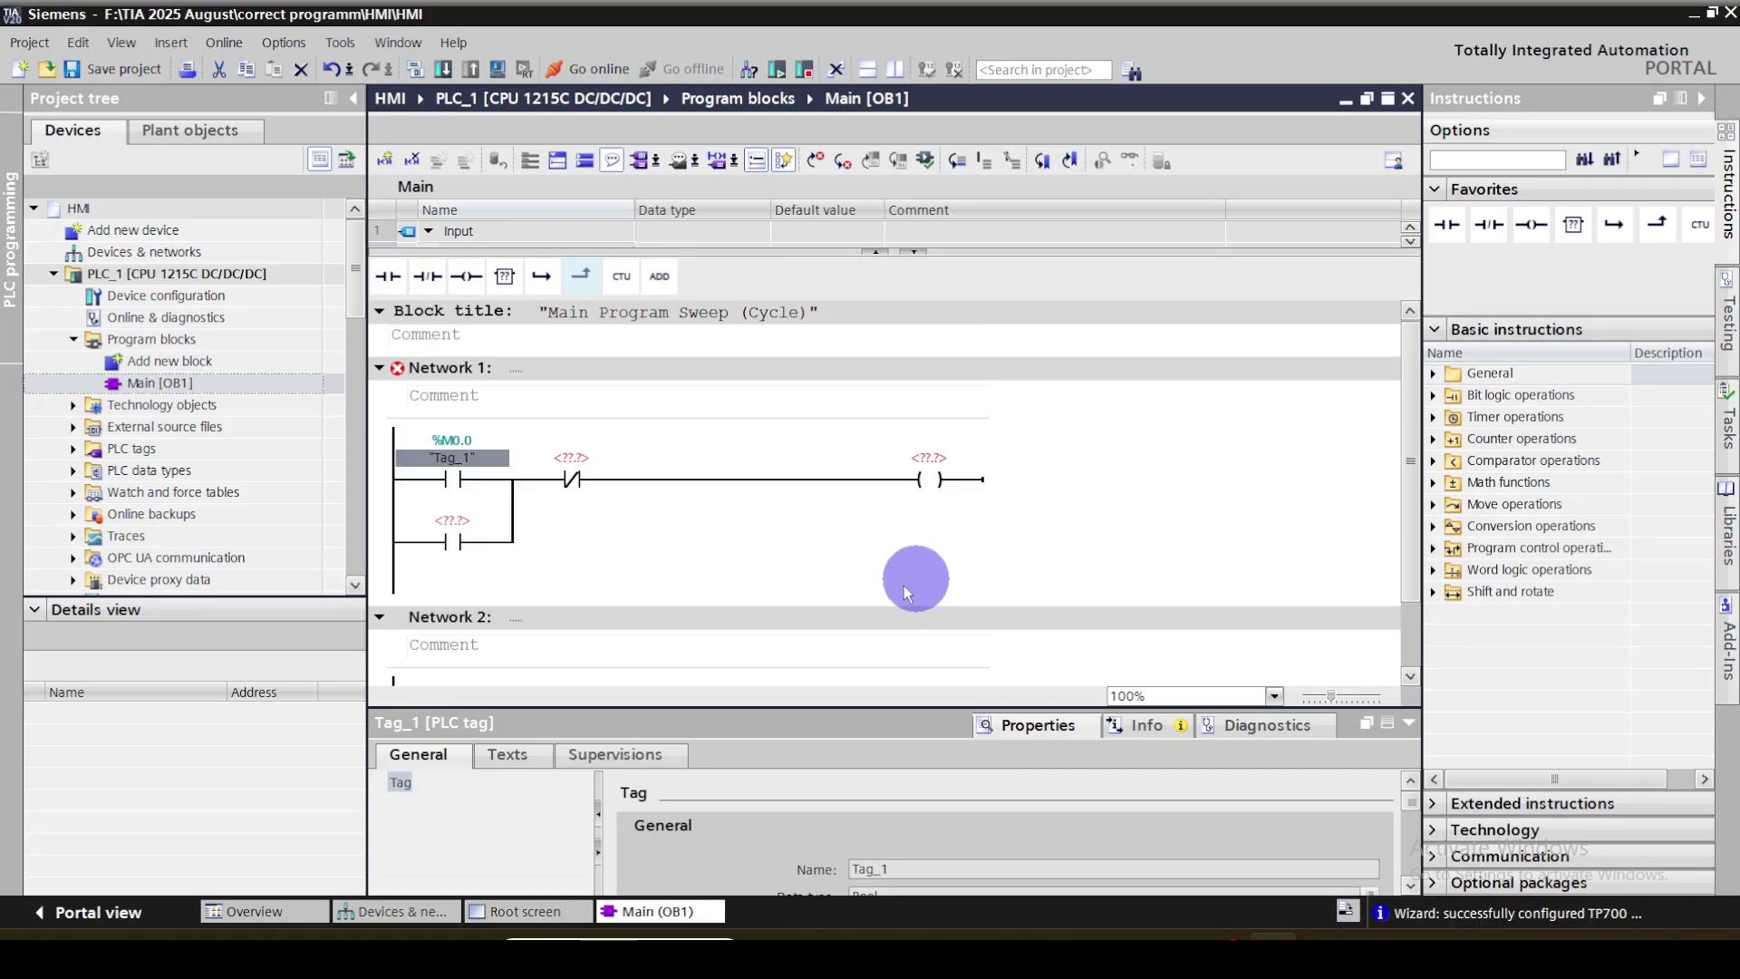
# Assign address M0.1 to the normally closed contact in Network 1 and rename its tag to Stop
pyautogui.rightClick(572, 464)
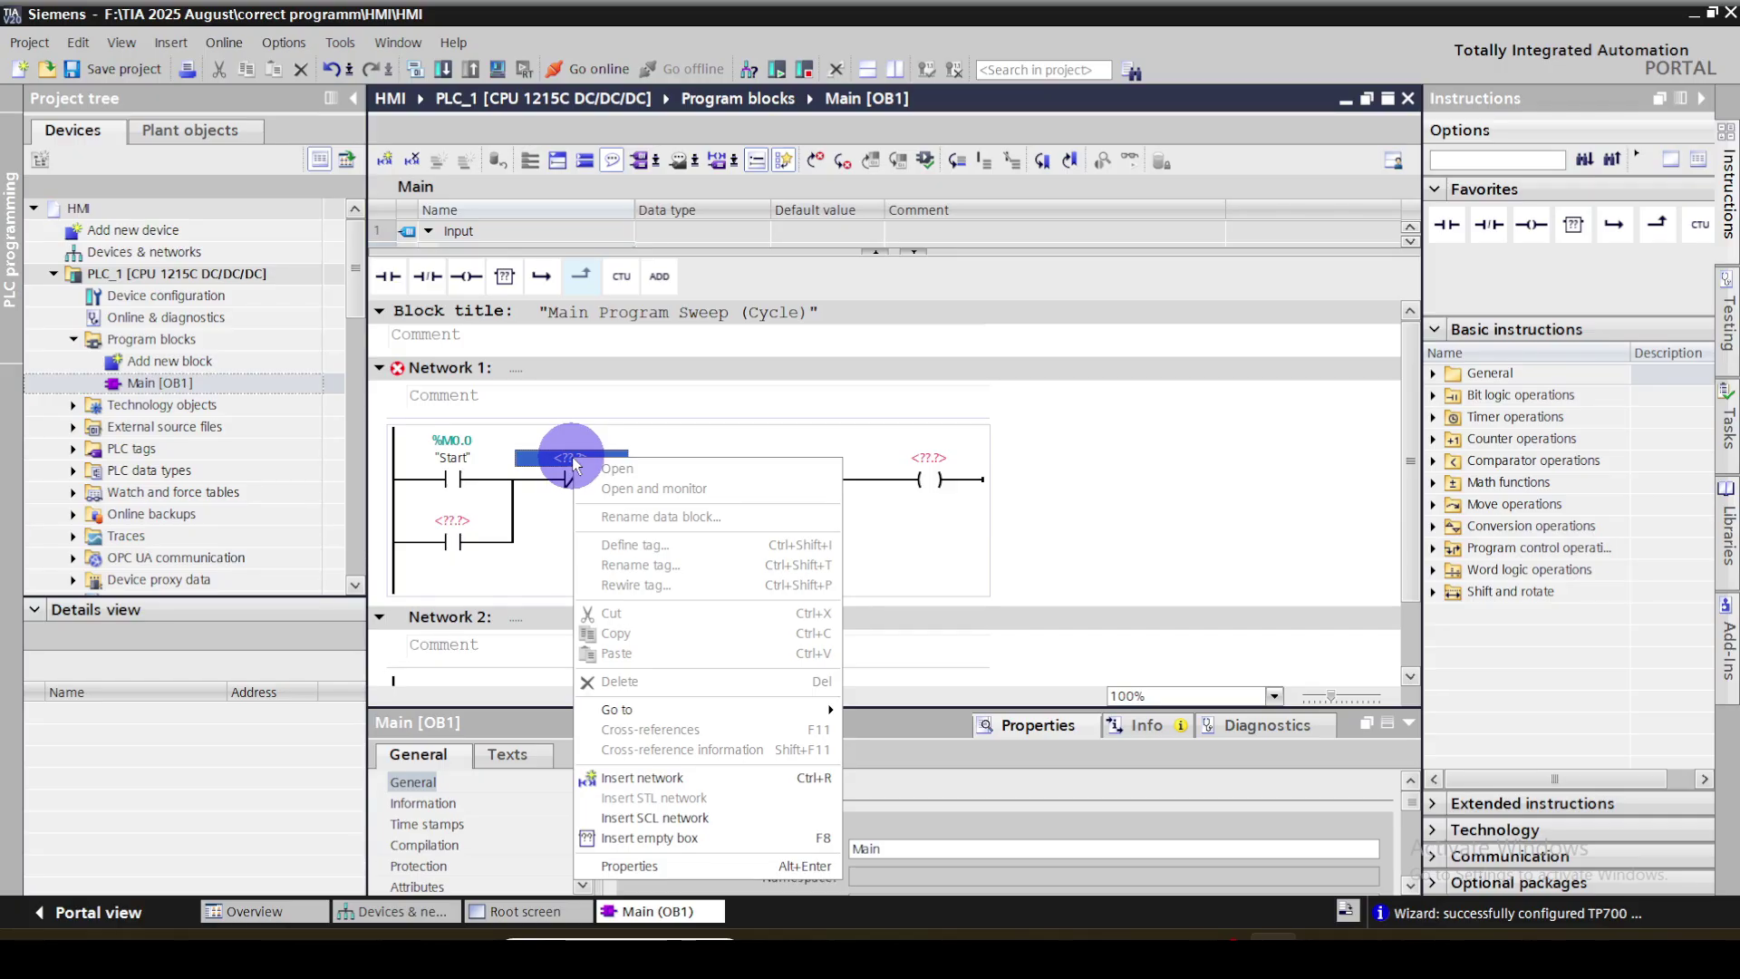
pyautogui.click(764, 395)
pyautogui.click(584, 457)
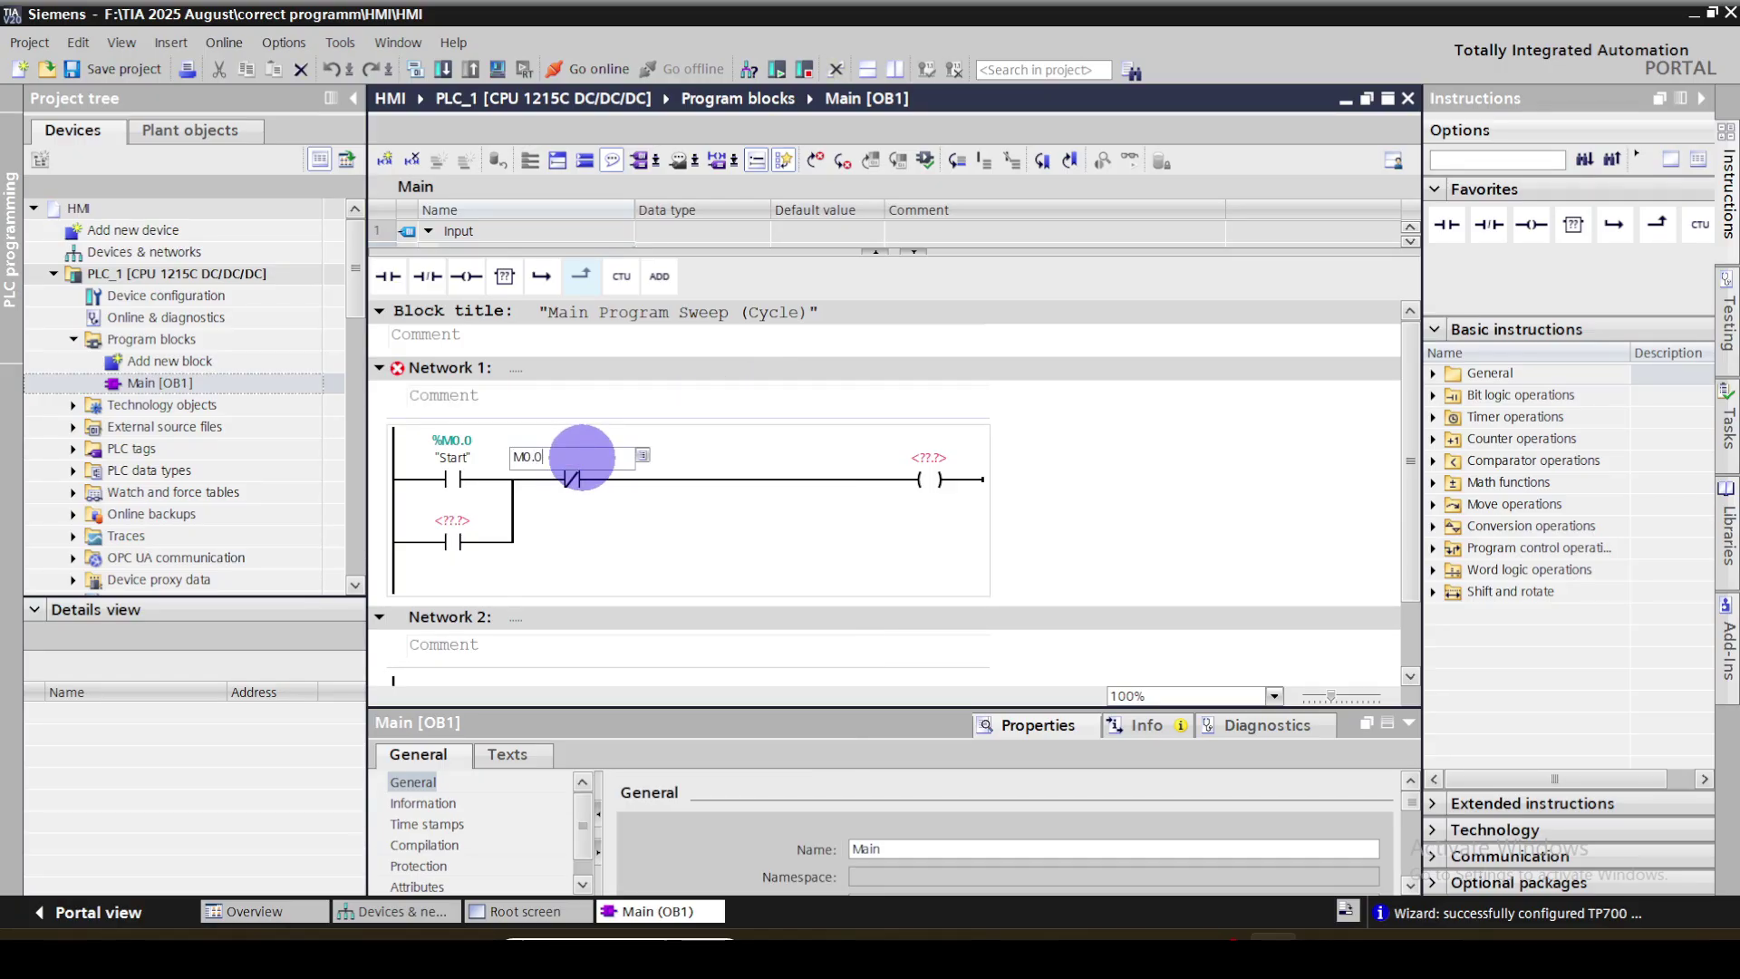
pyautogui.write('M0.0')
pyautogui.press('BackSpace')
pyautogui.press('Return')
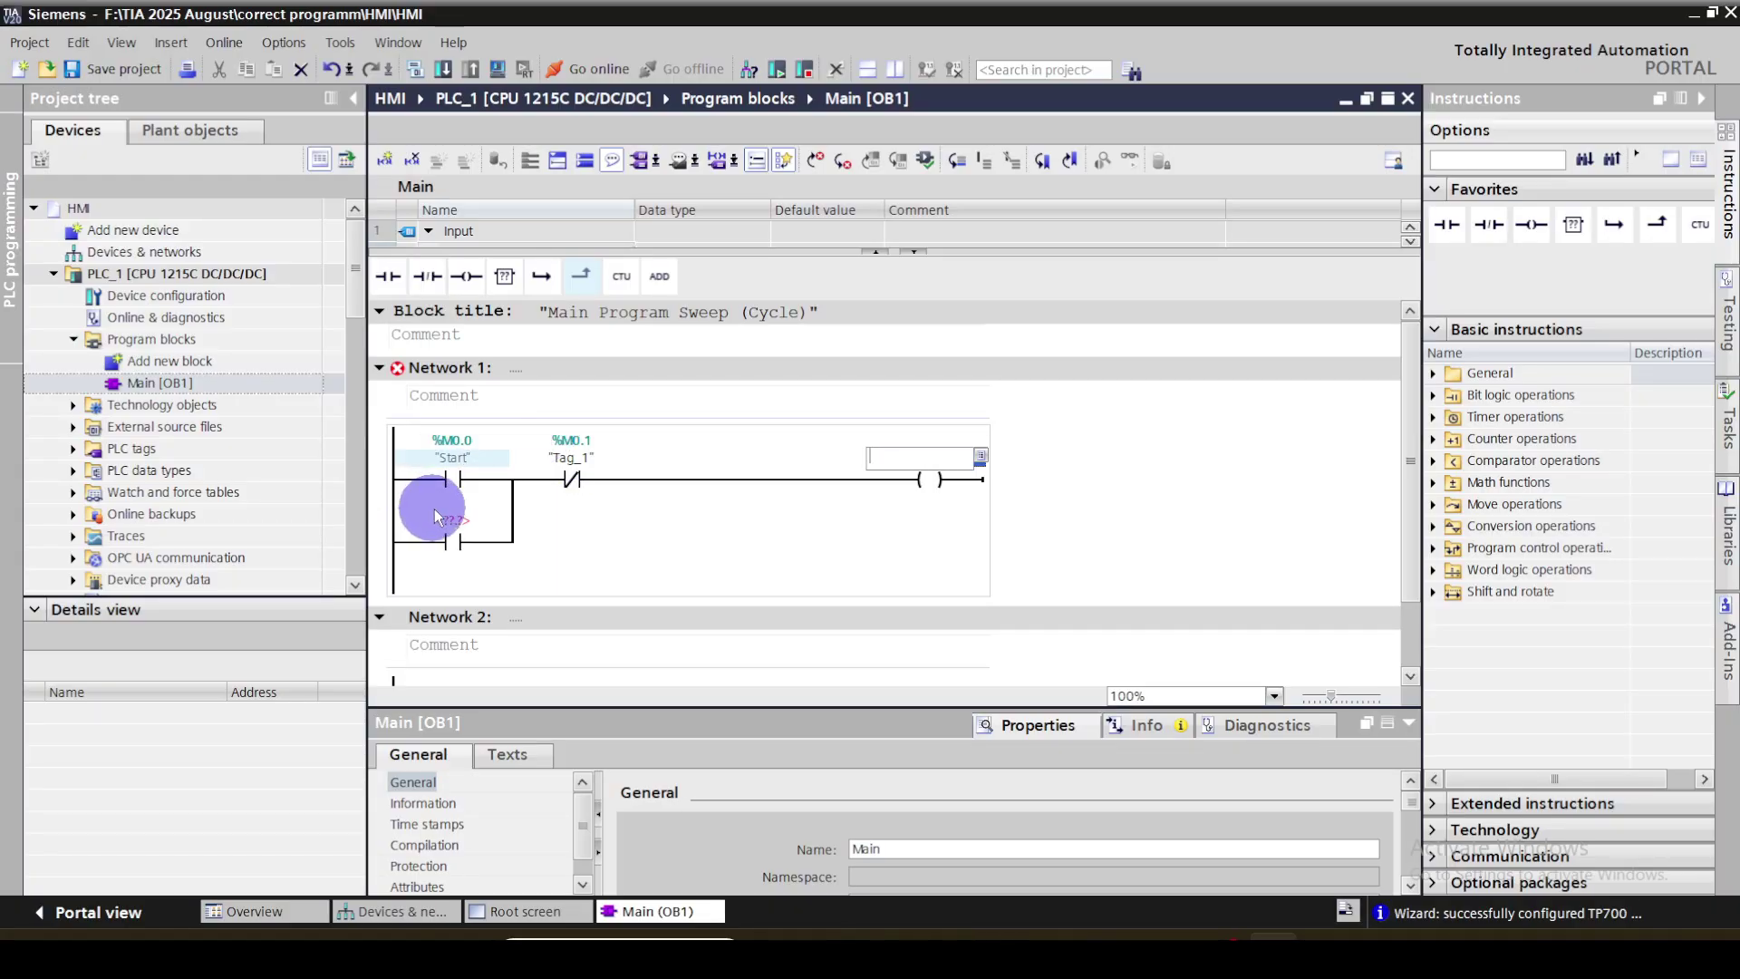
pyautogui.rightClick(569, 455)
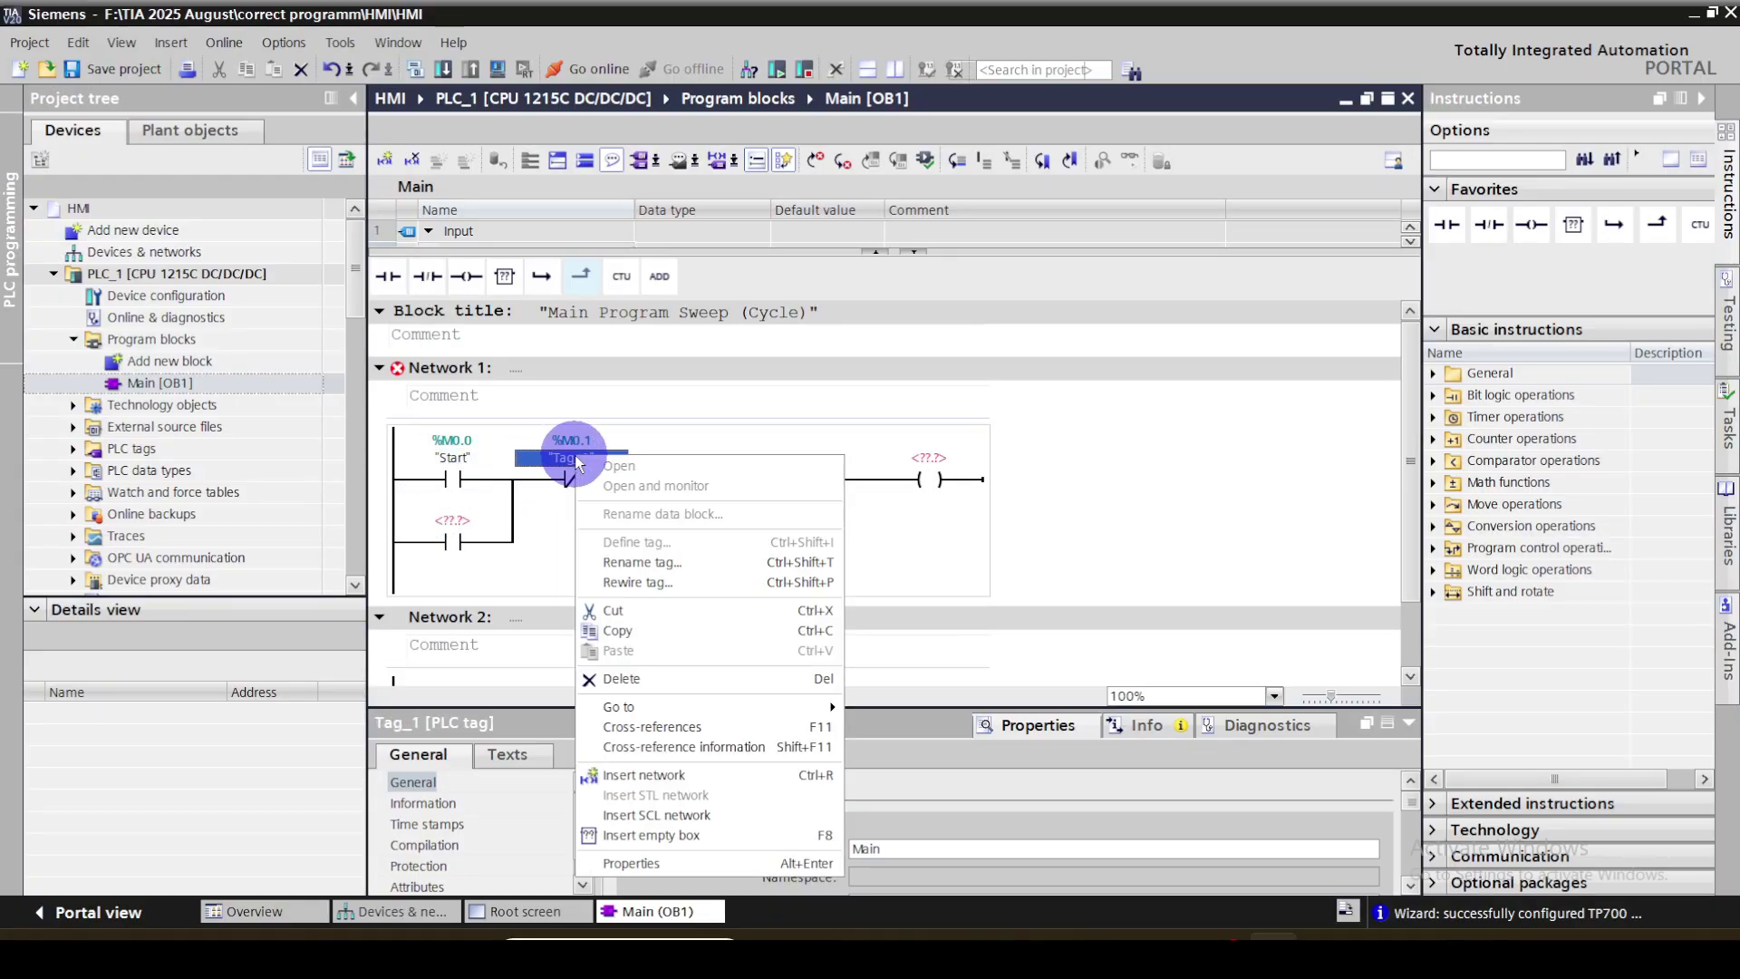
pyautogui.click(632, 563)
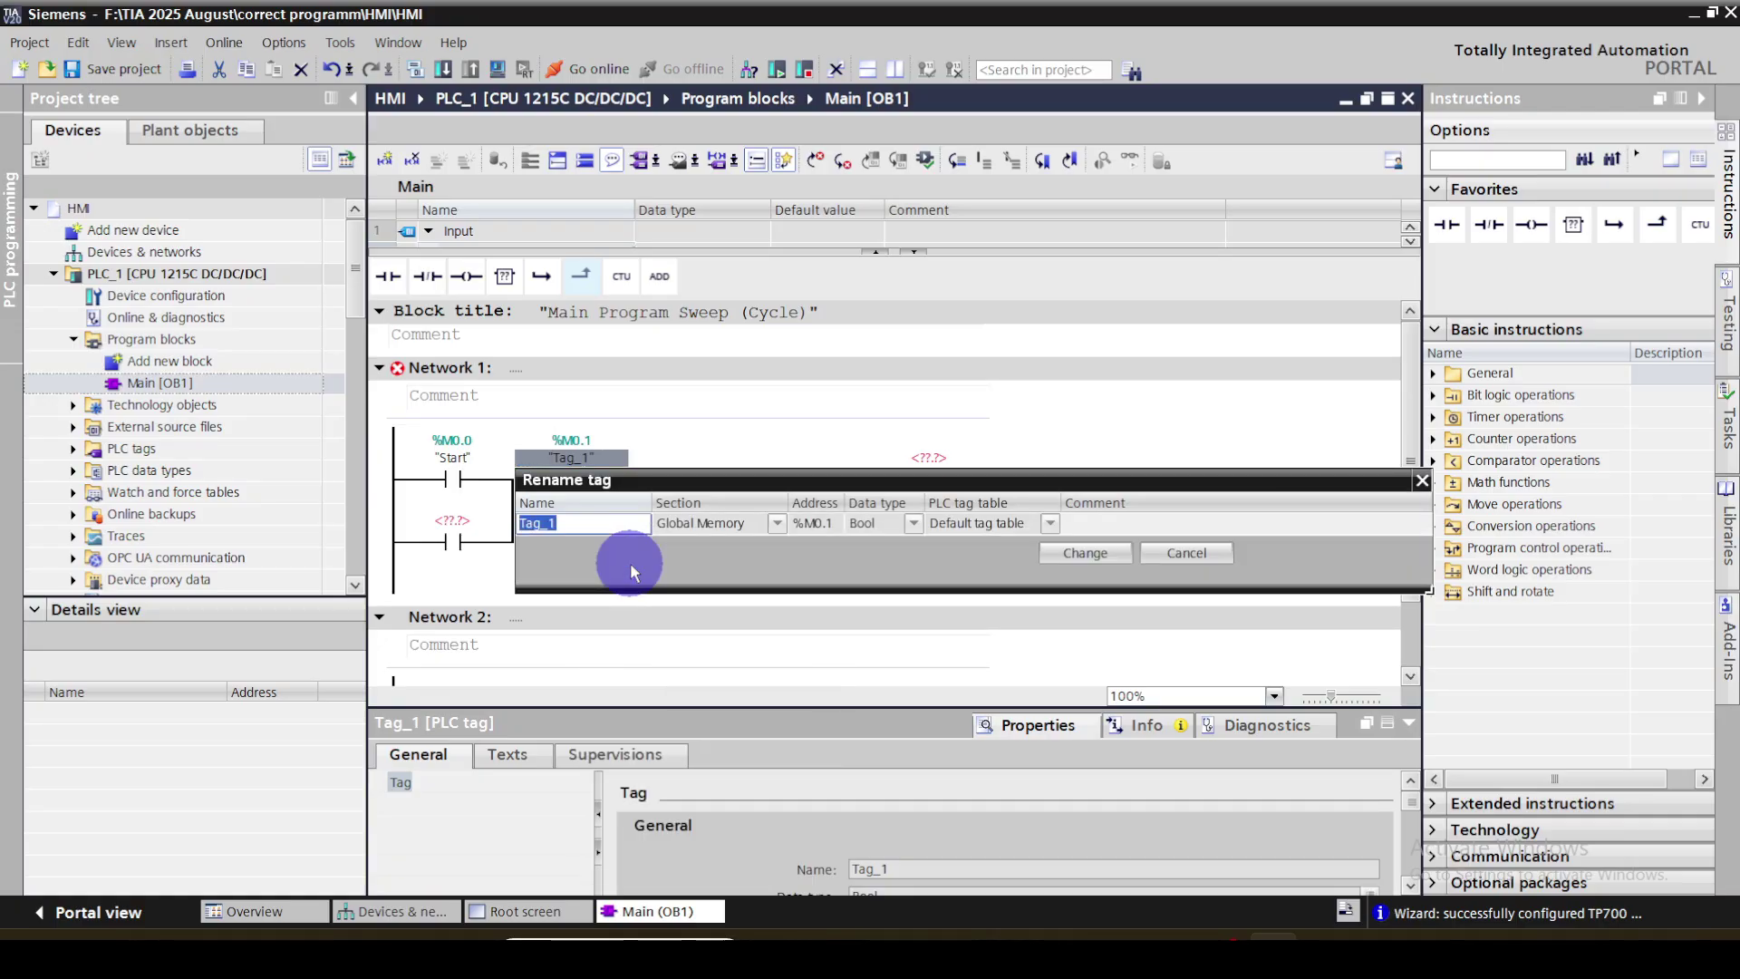
pyautogui.write('Stop')
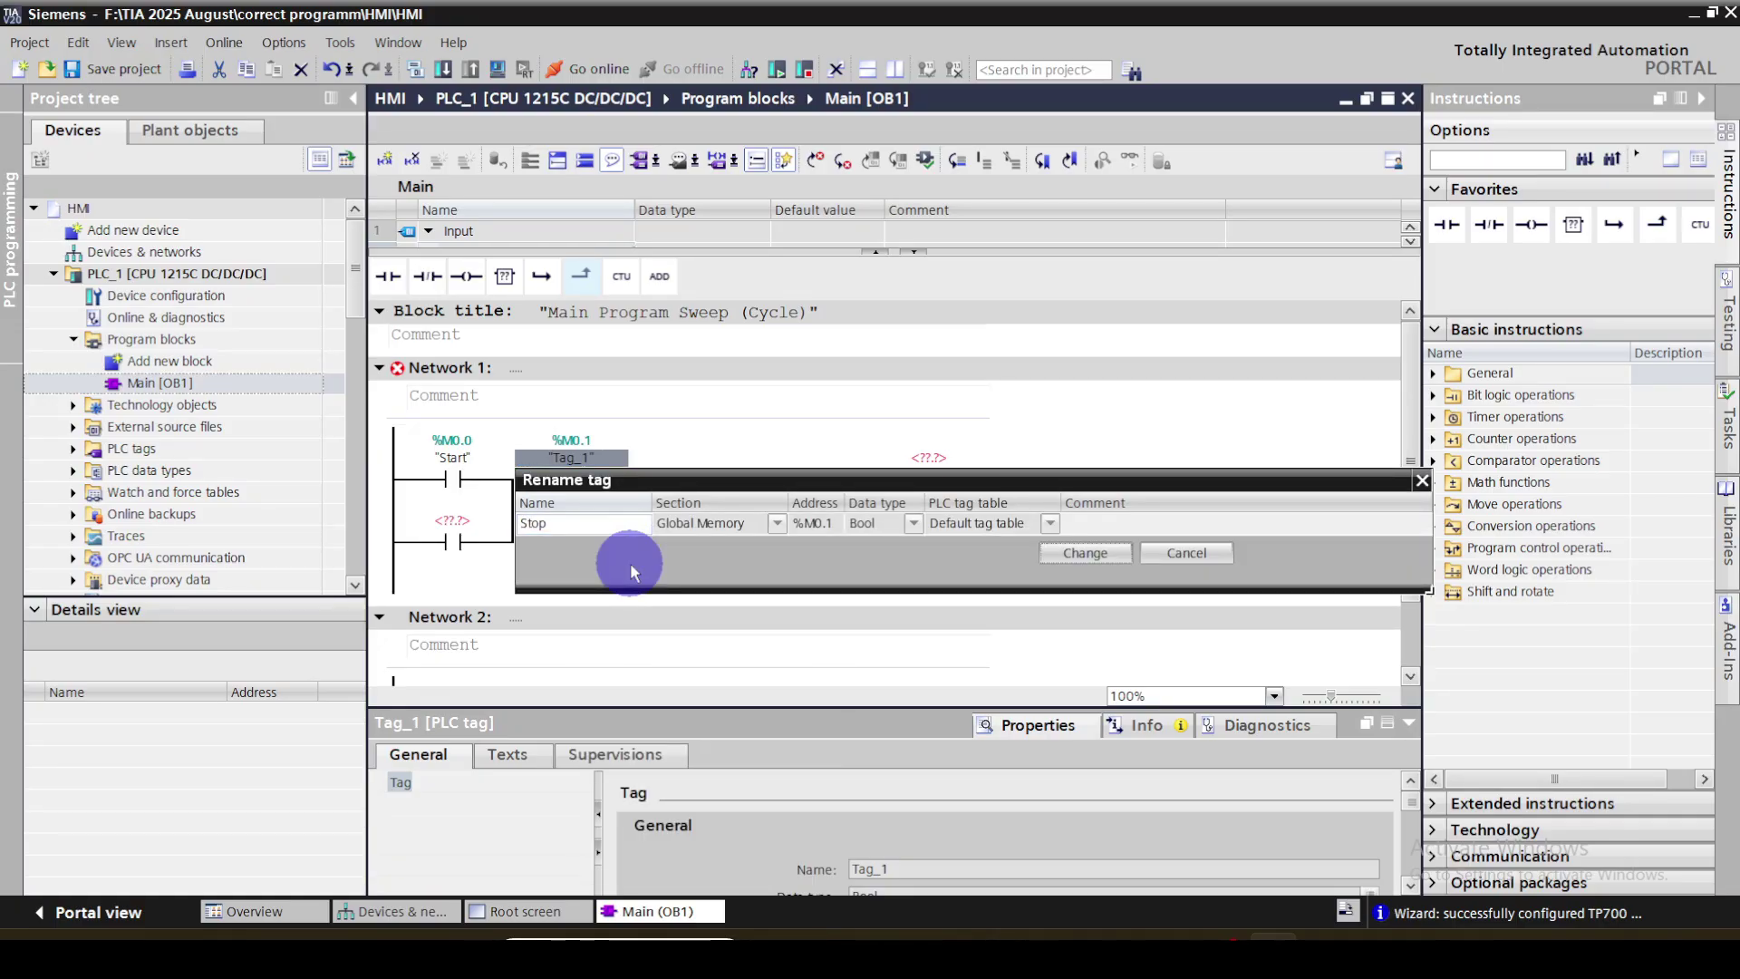
pyautogui.click(1083, 552)
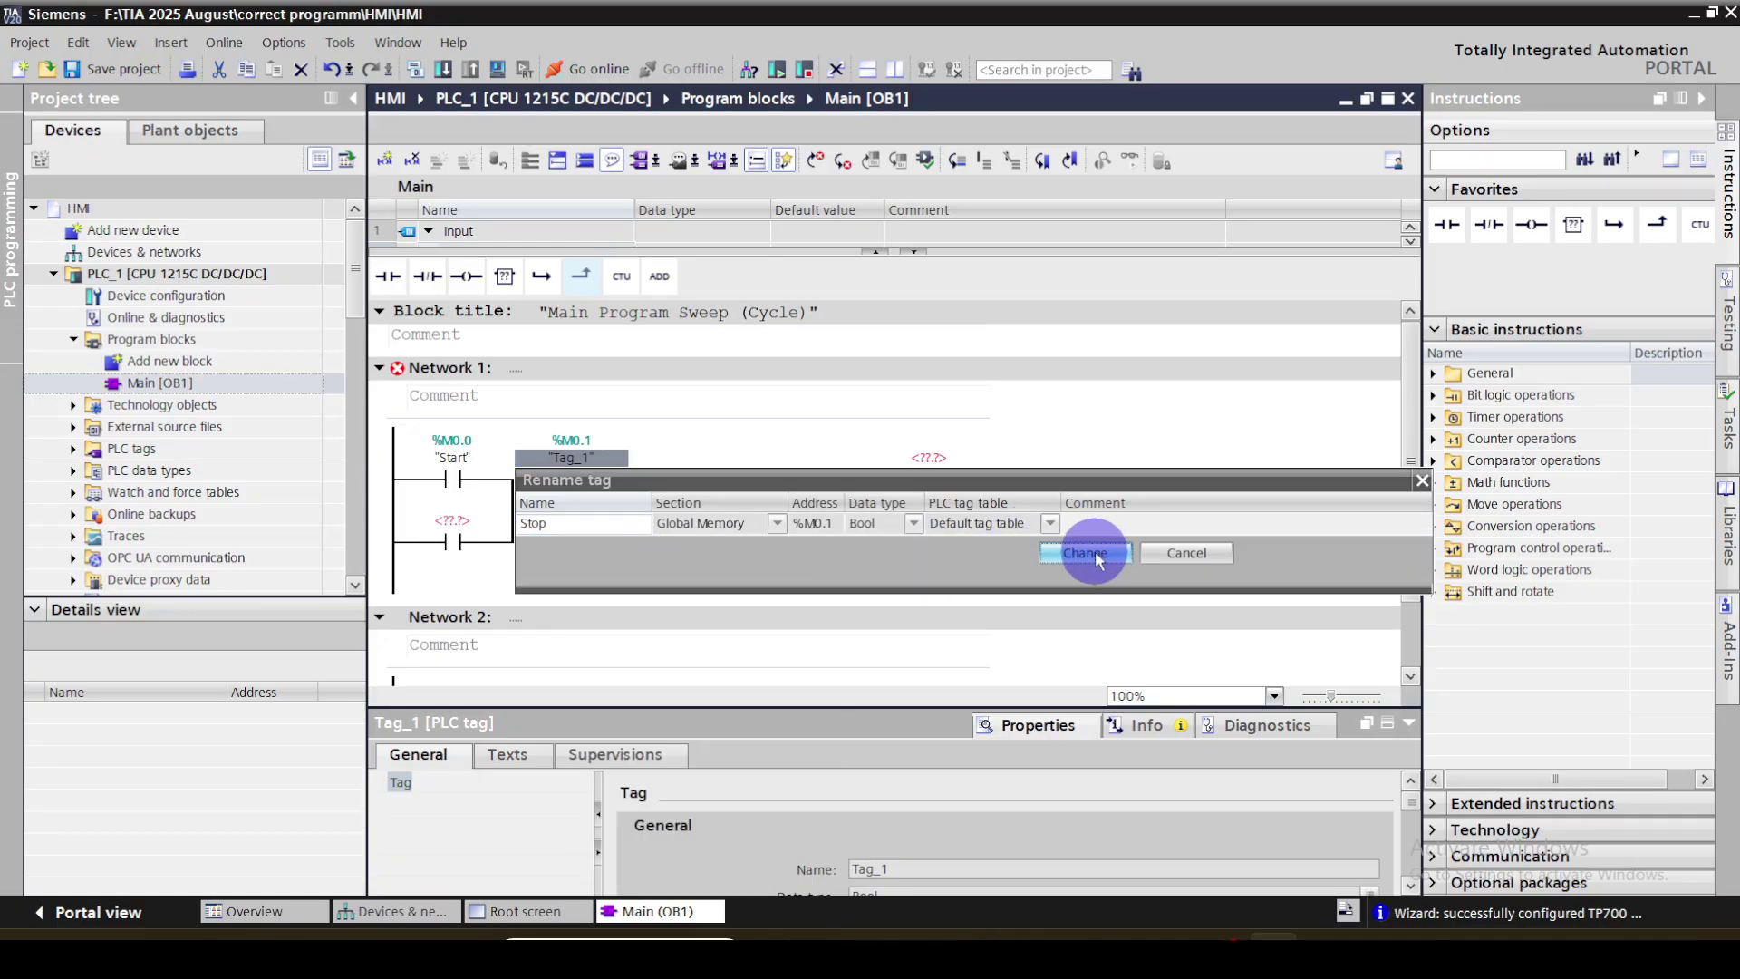
# Display the IO tags of the PLC_1 local module in the details view, with the address column visible down to the digital outputs
pyautogui.click(929, 457)
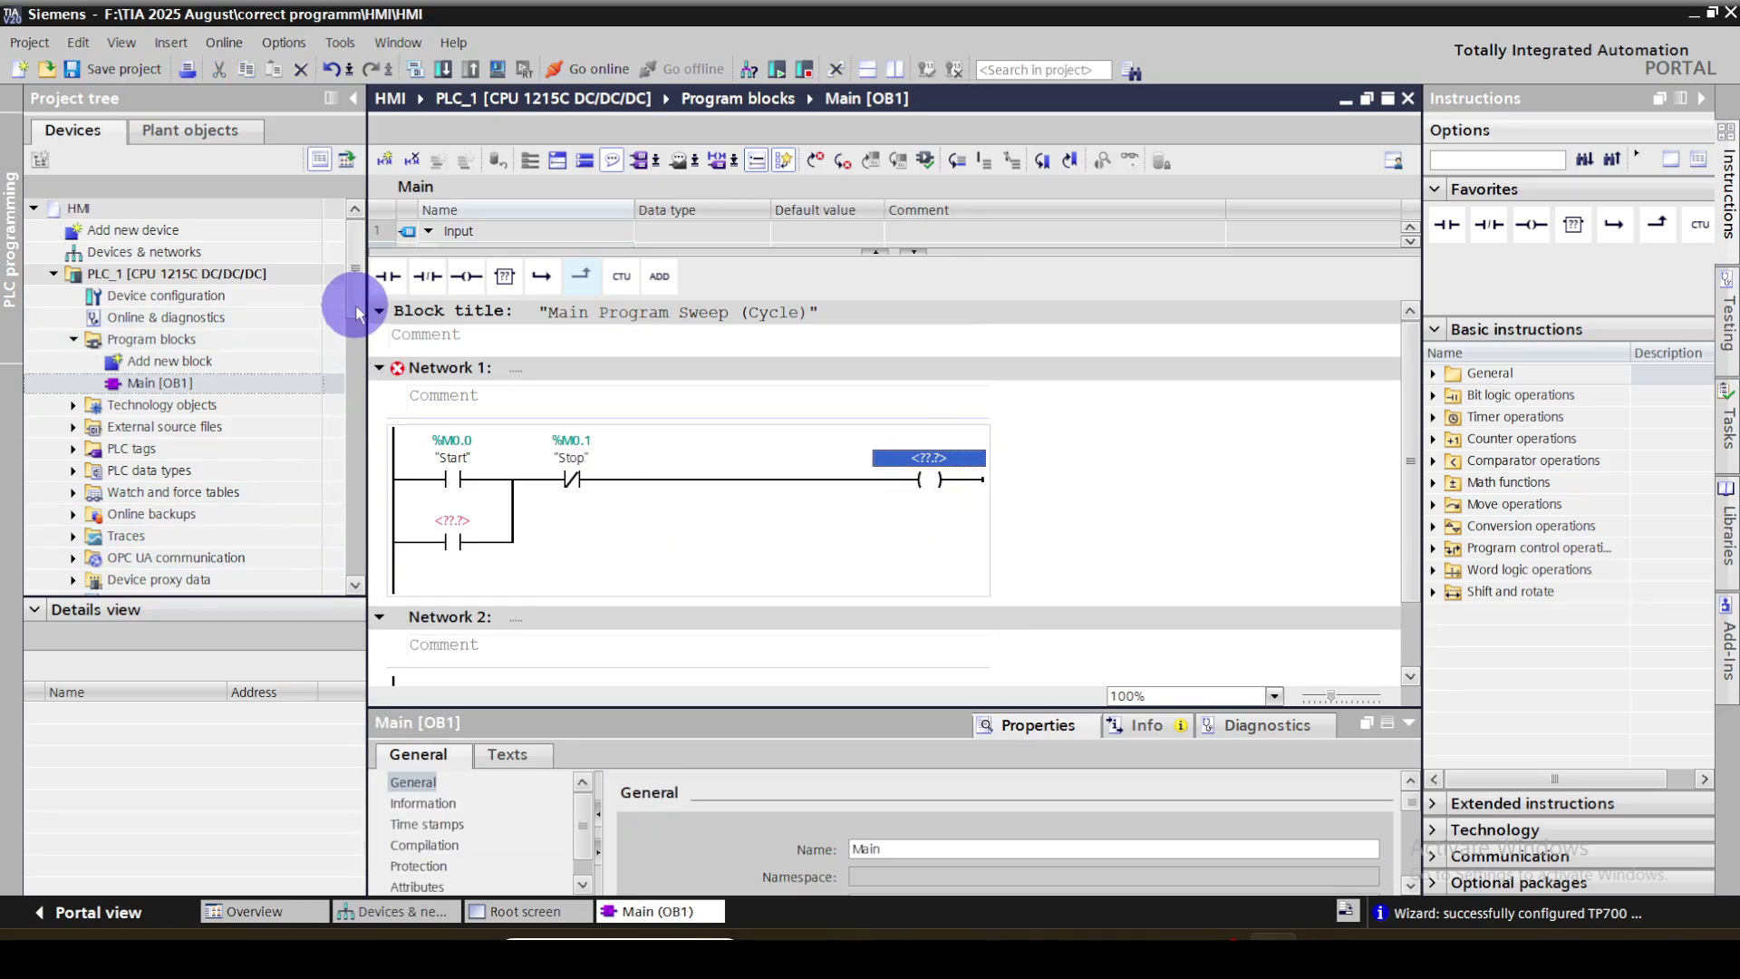
pyautogui.scroll(-4, 361, 303)
pyautogui.scroll(4, 361, 349)
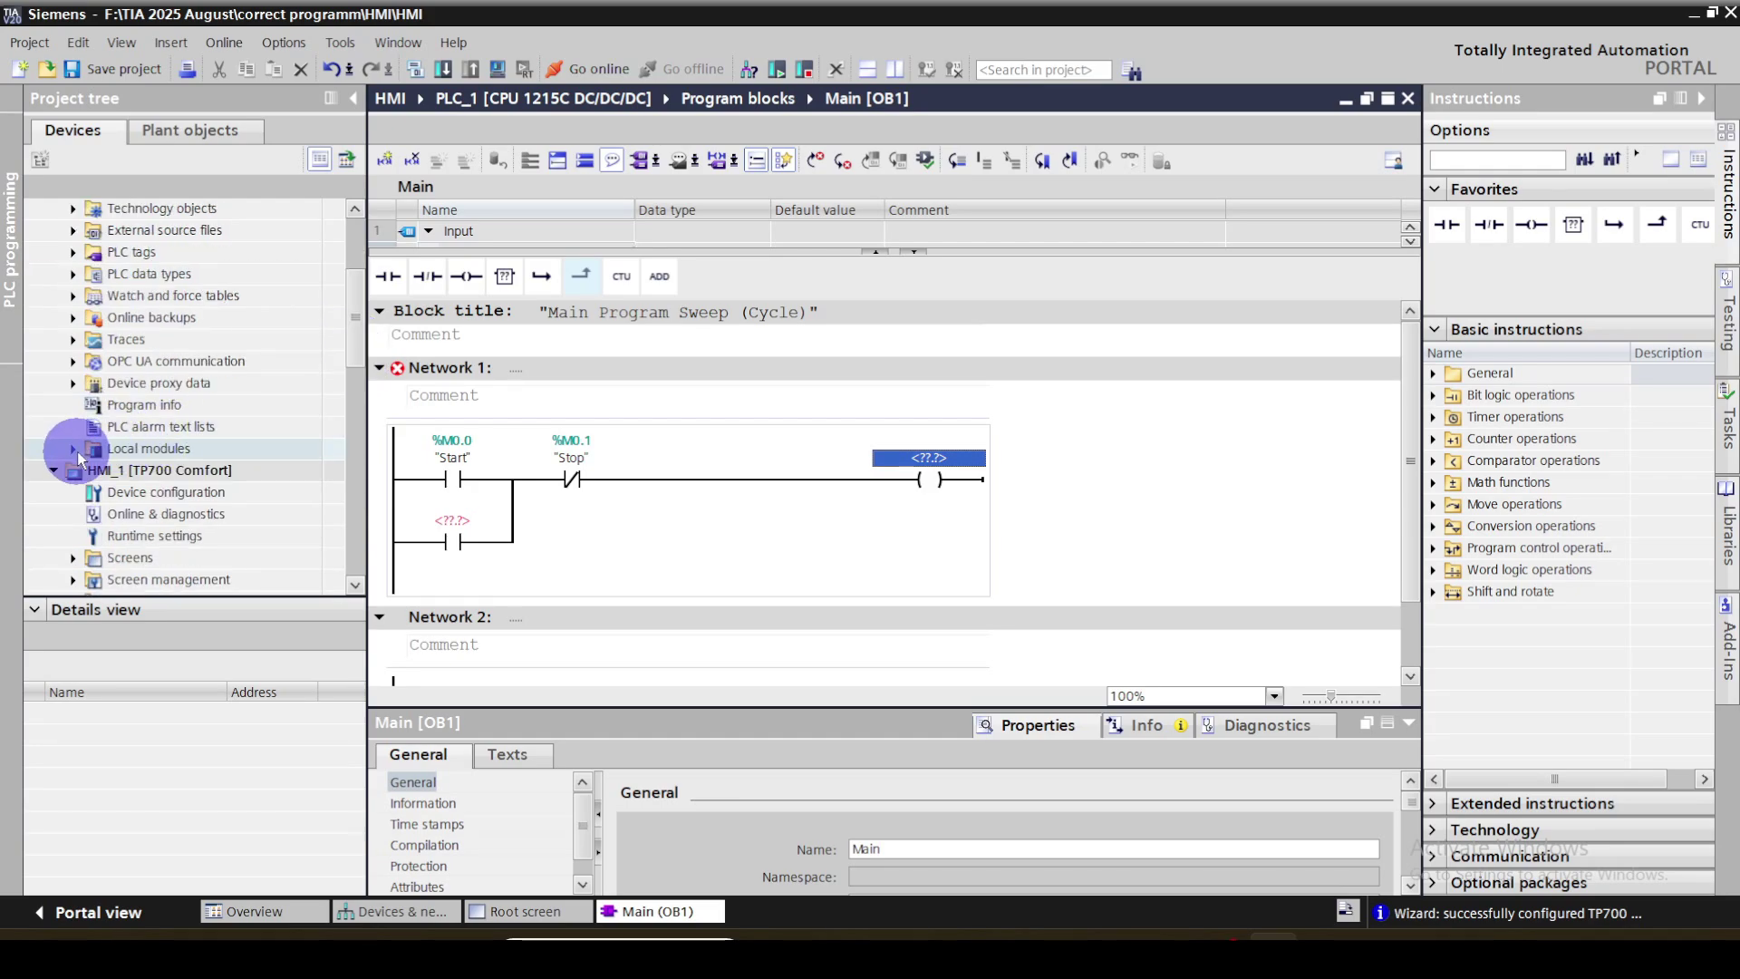
pyautogui.click(72, 449)
pyautogui.click(201, 472)
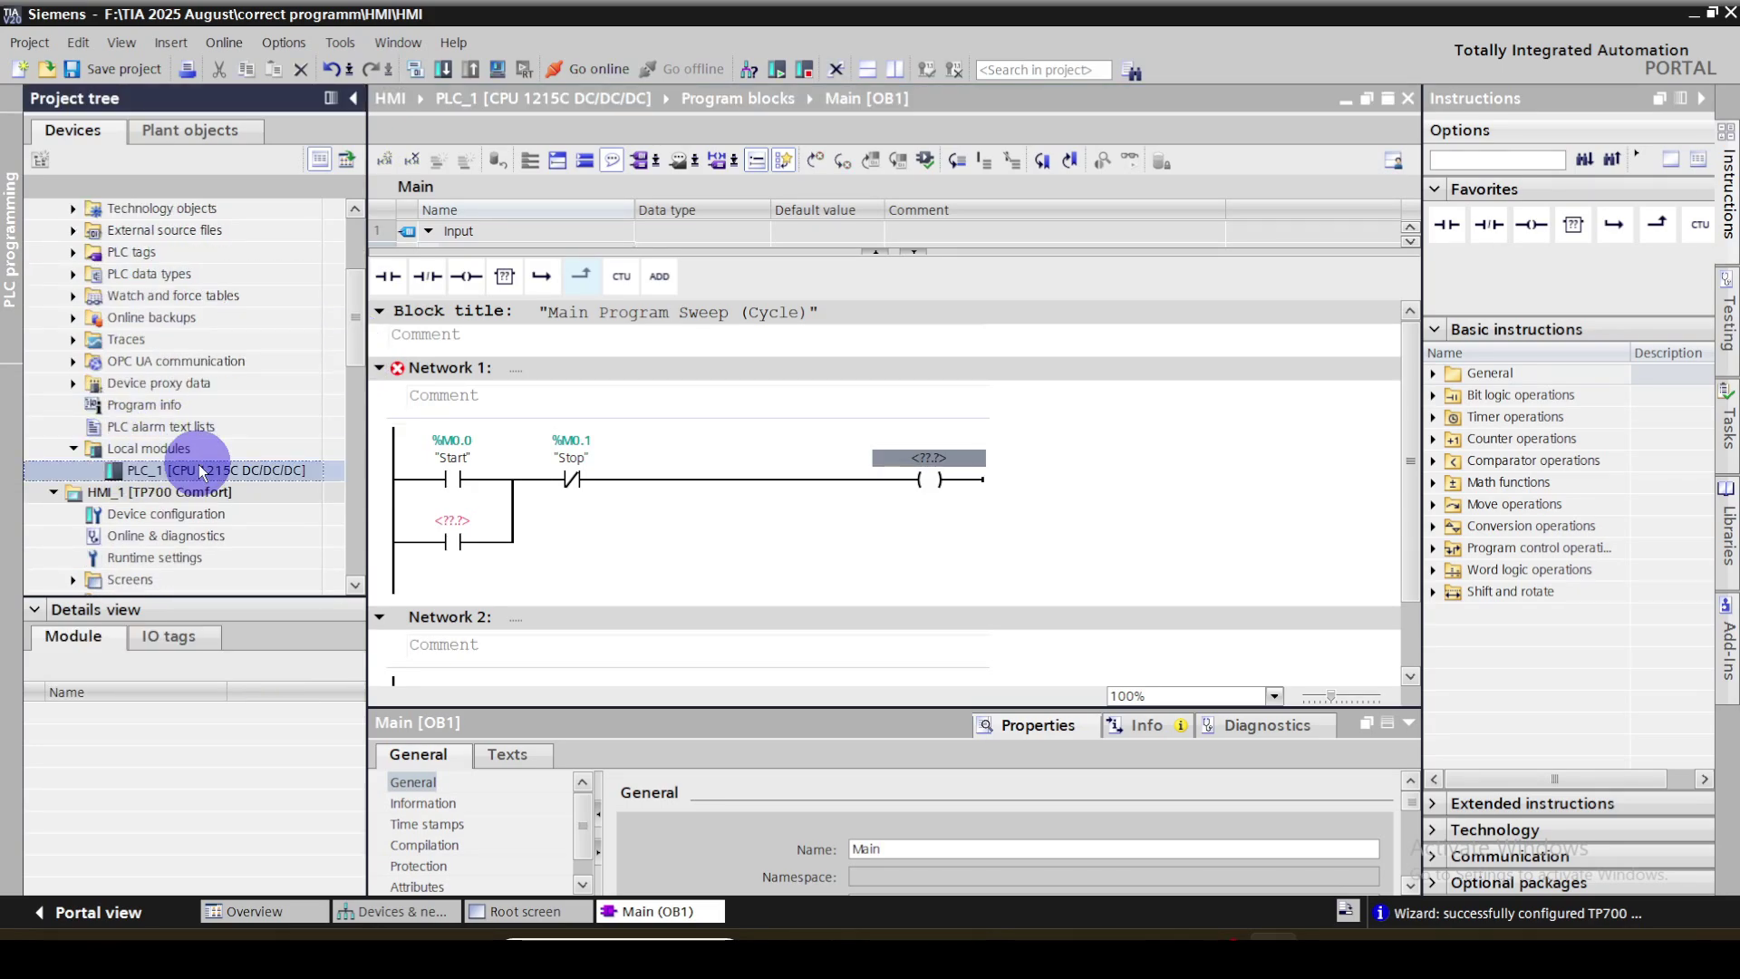
pyautogui.click(173, 637)
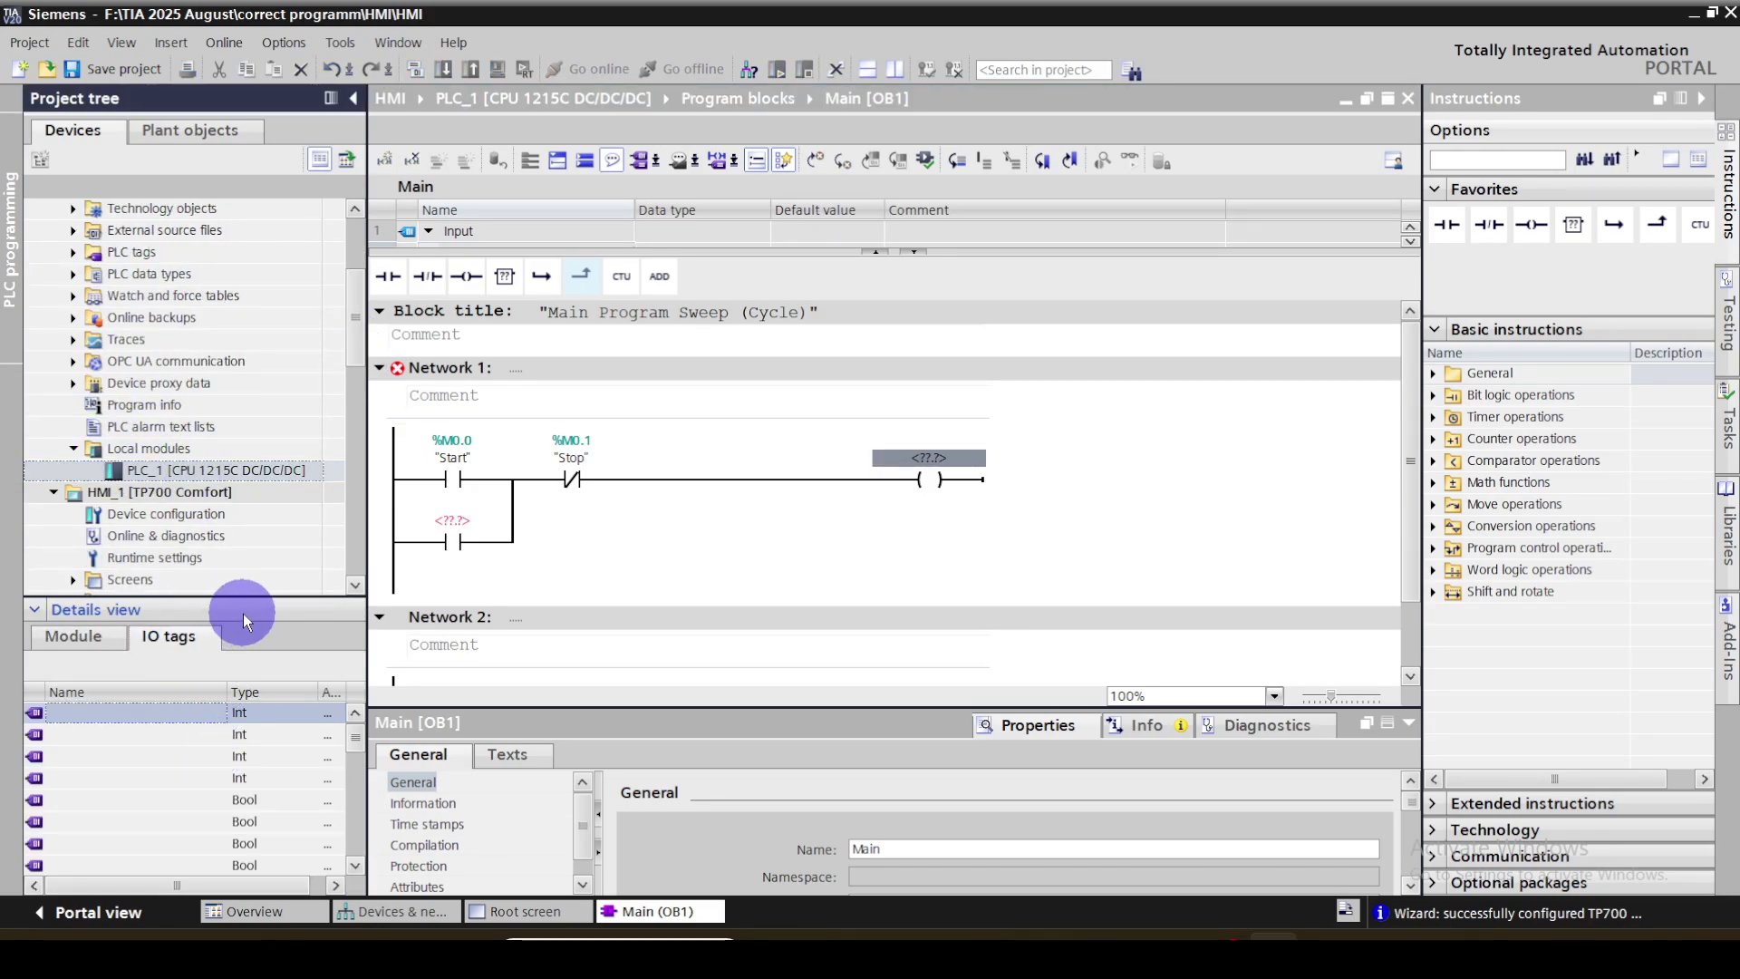
pyautogui.moveTo(259, 598); pyautogui.dragTo(276, 464)
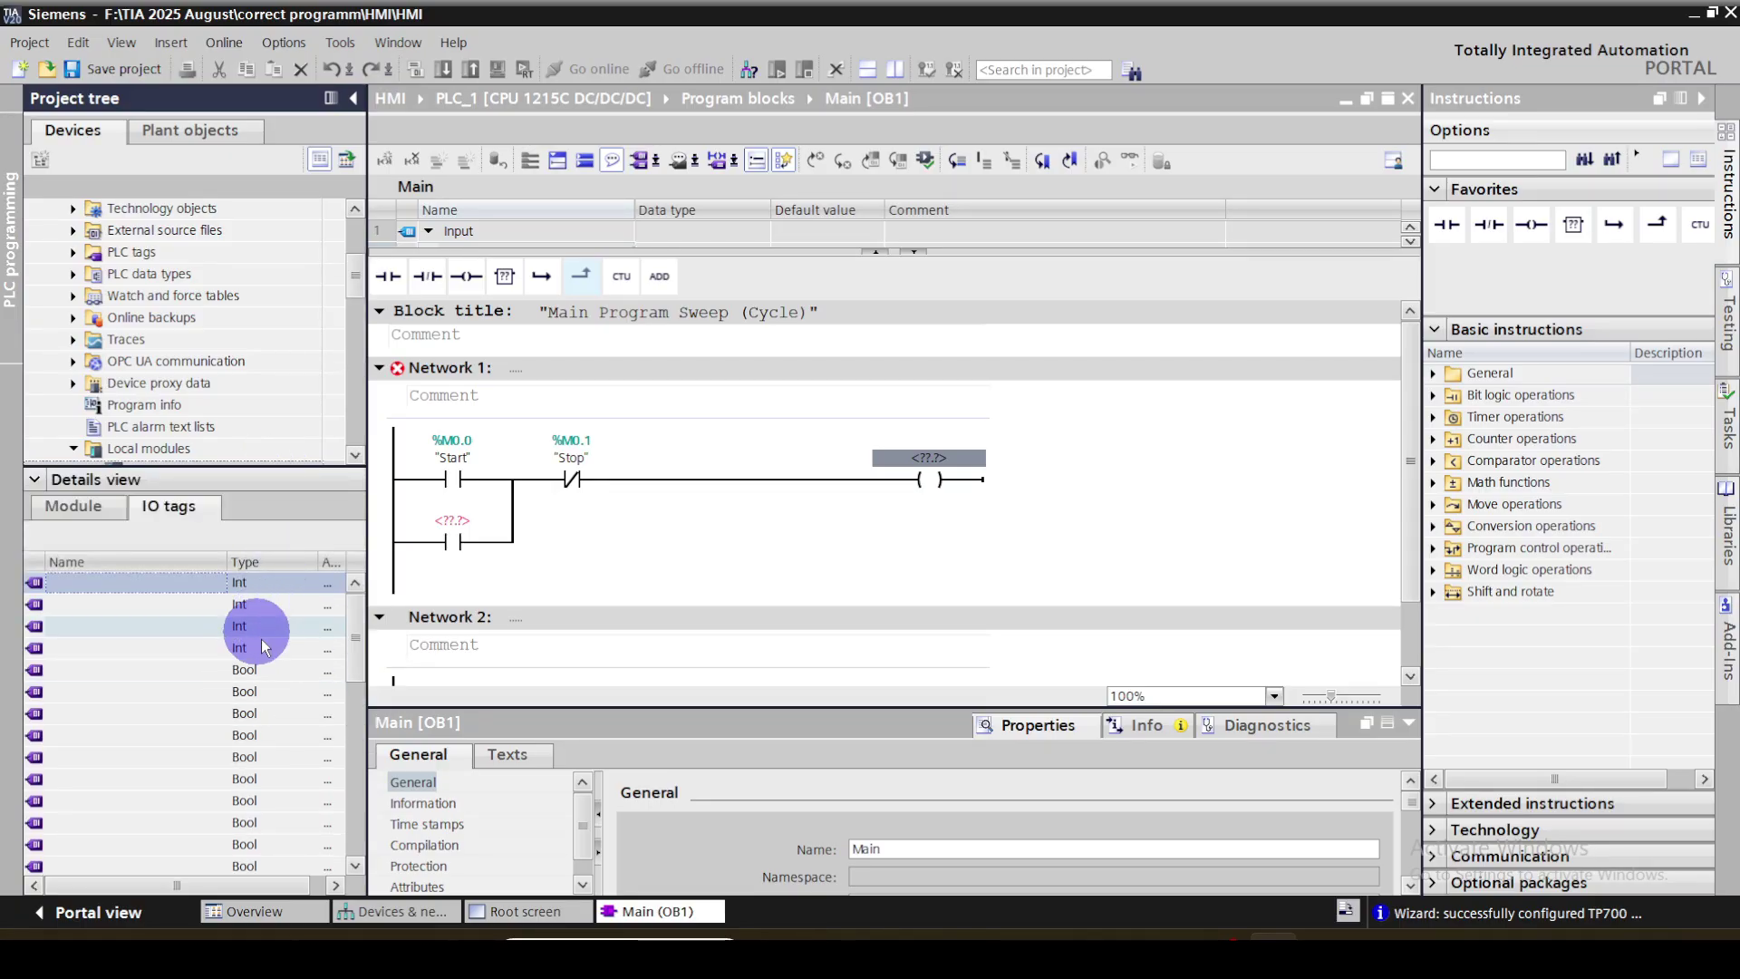
pyautogui.moveTo(358, 669); pyautogui.dragTo(326, 576)
pyautogui.moveTo(367, 734); pyautogui.dragTo(474, 729)
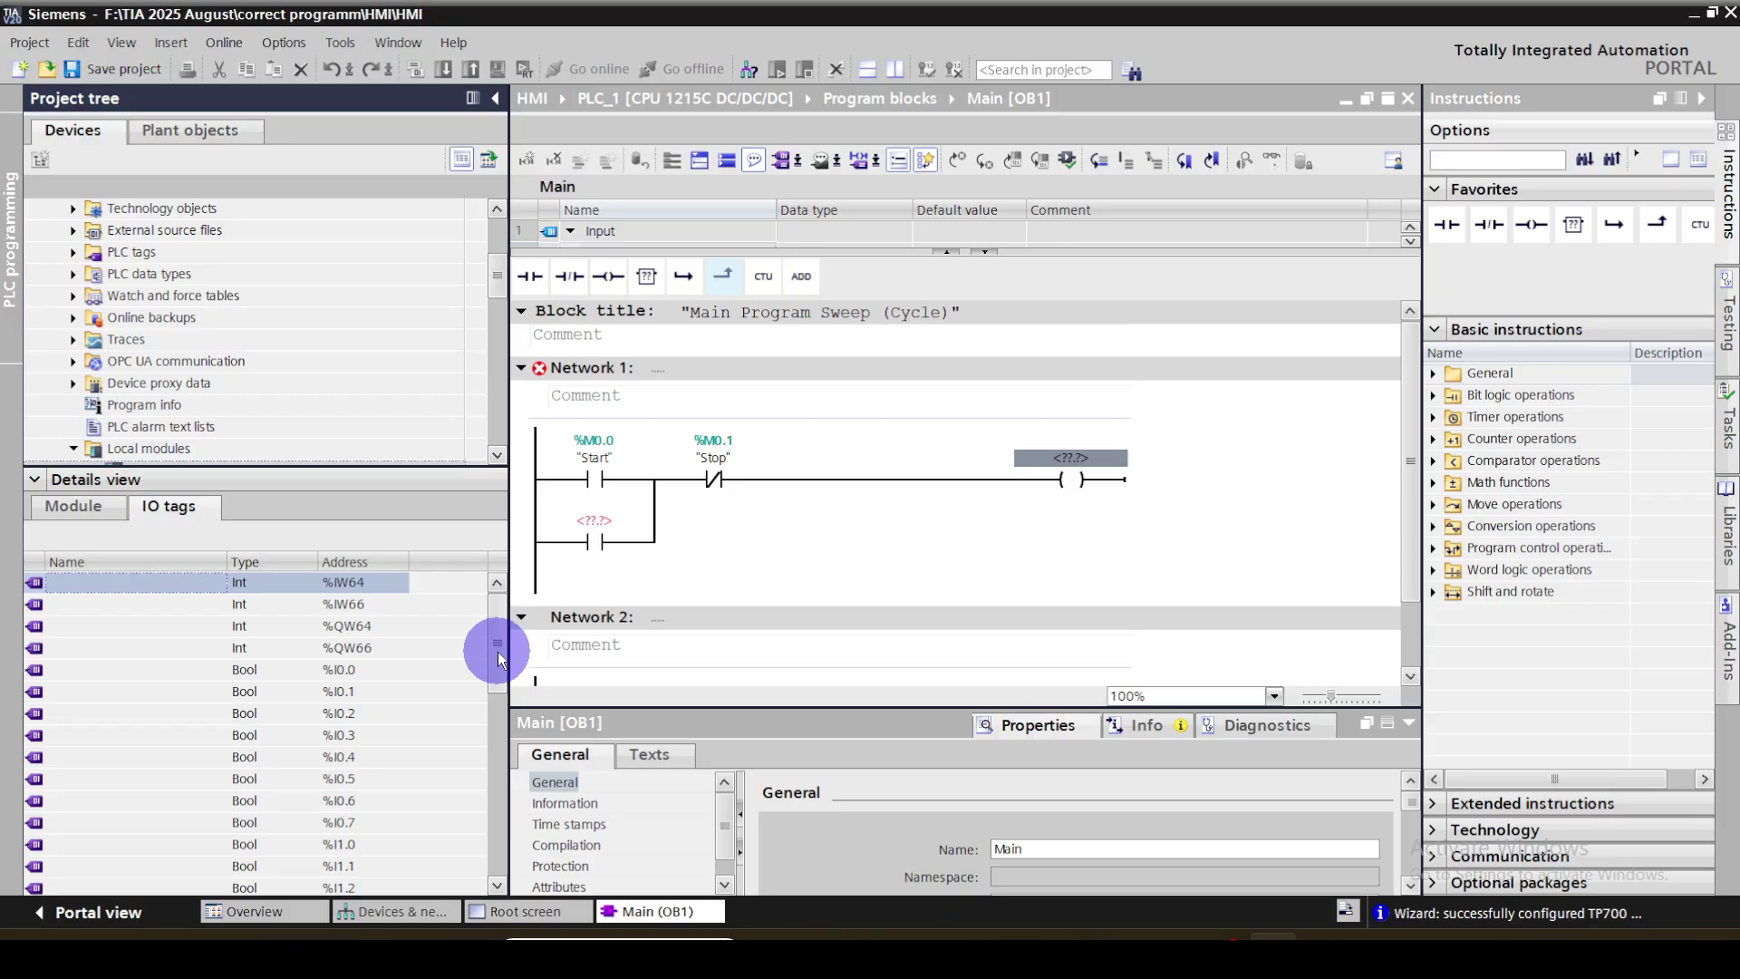
pyautogui.moveTo(498, 651); pyautogui.dragTo(505, 716)
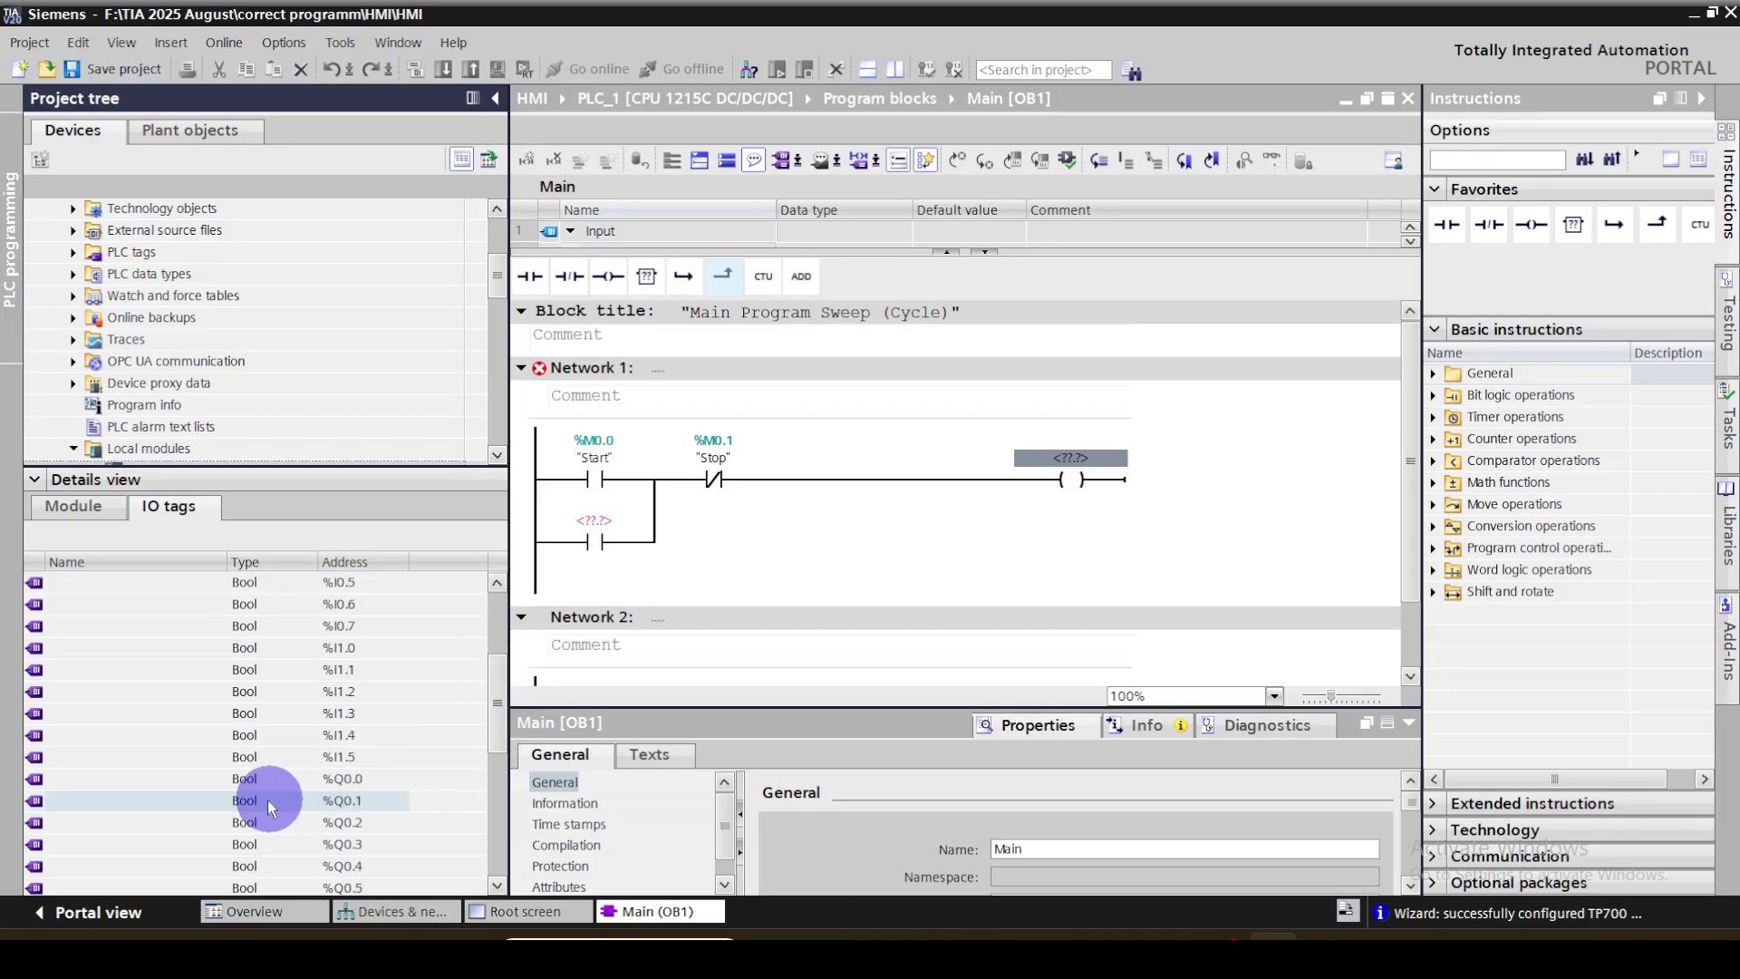
# Assign output %Q0.1 from the IO tags to the Network 1 coil and rename its tag to Bulb
pyautogui.click(186, 800)
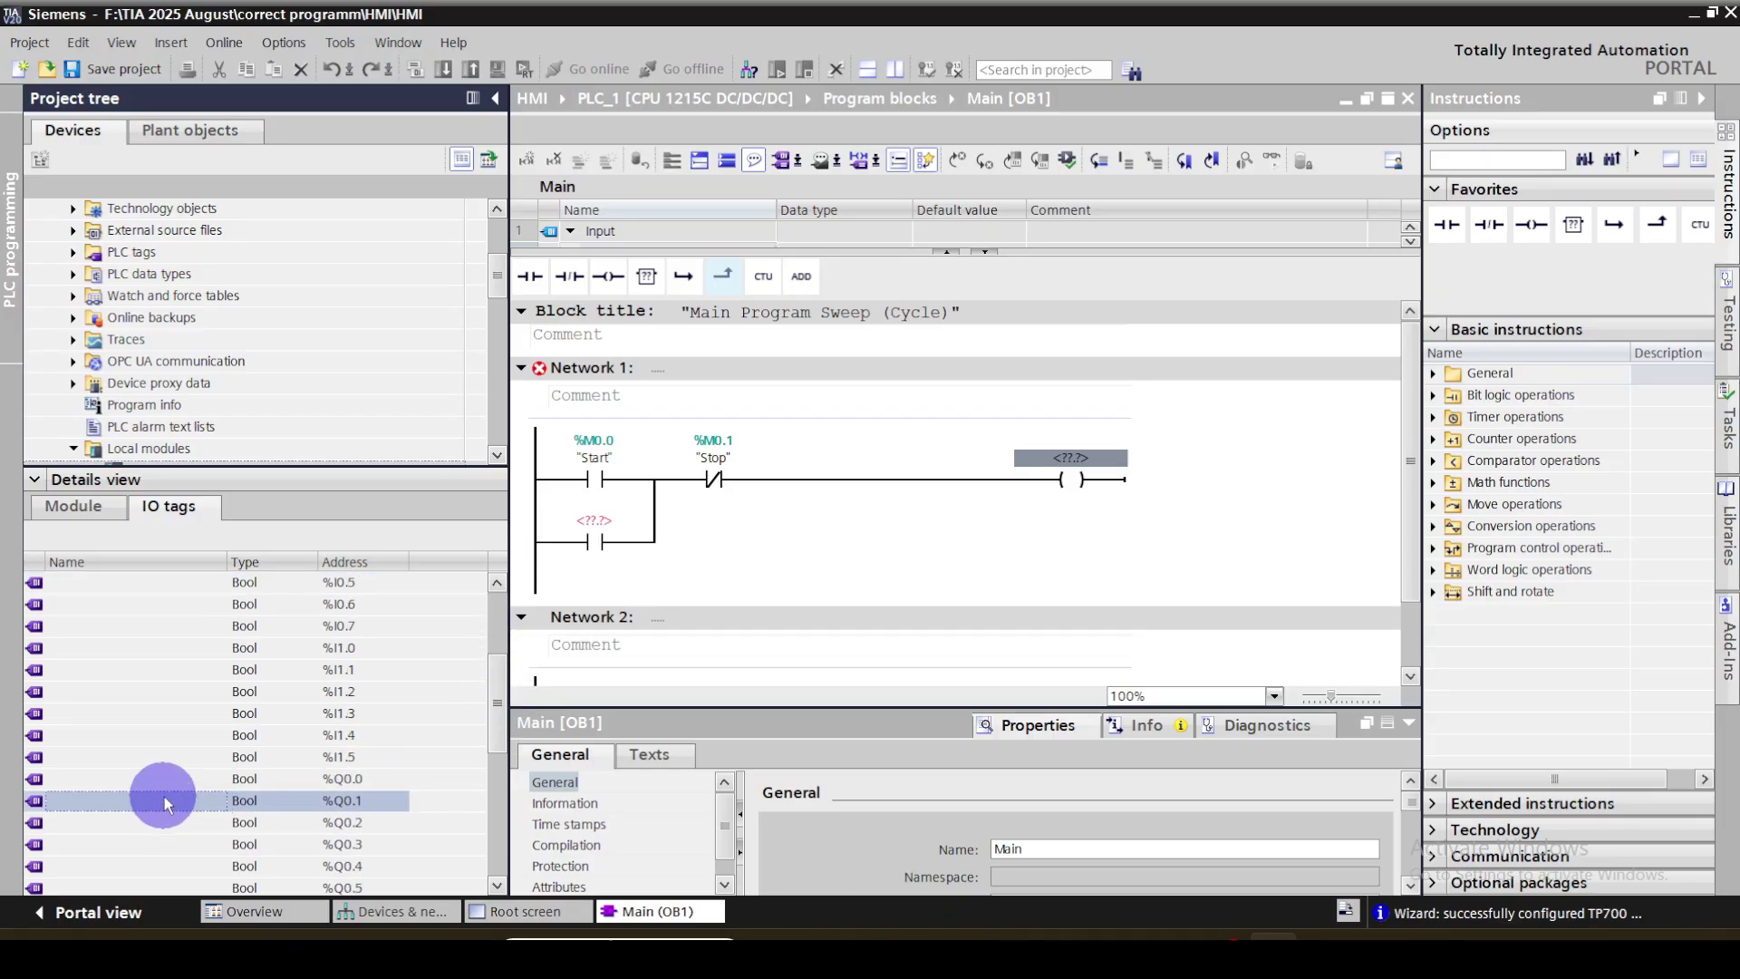
pyautogui.moveTo(177, 802); pyautogui.dragTo(1069, 460)
pyautogui.rightClick(1069, 460)
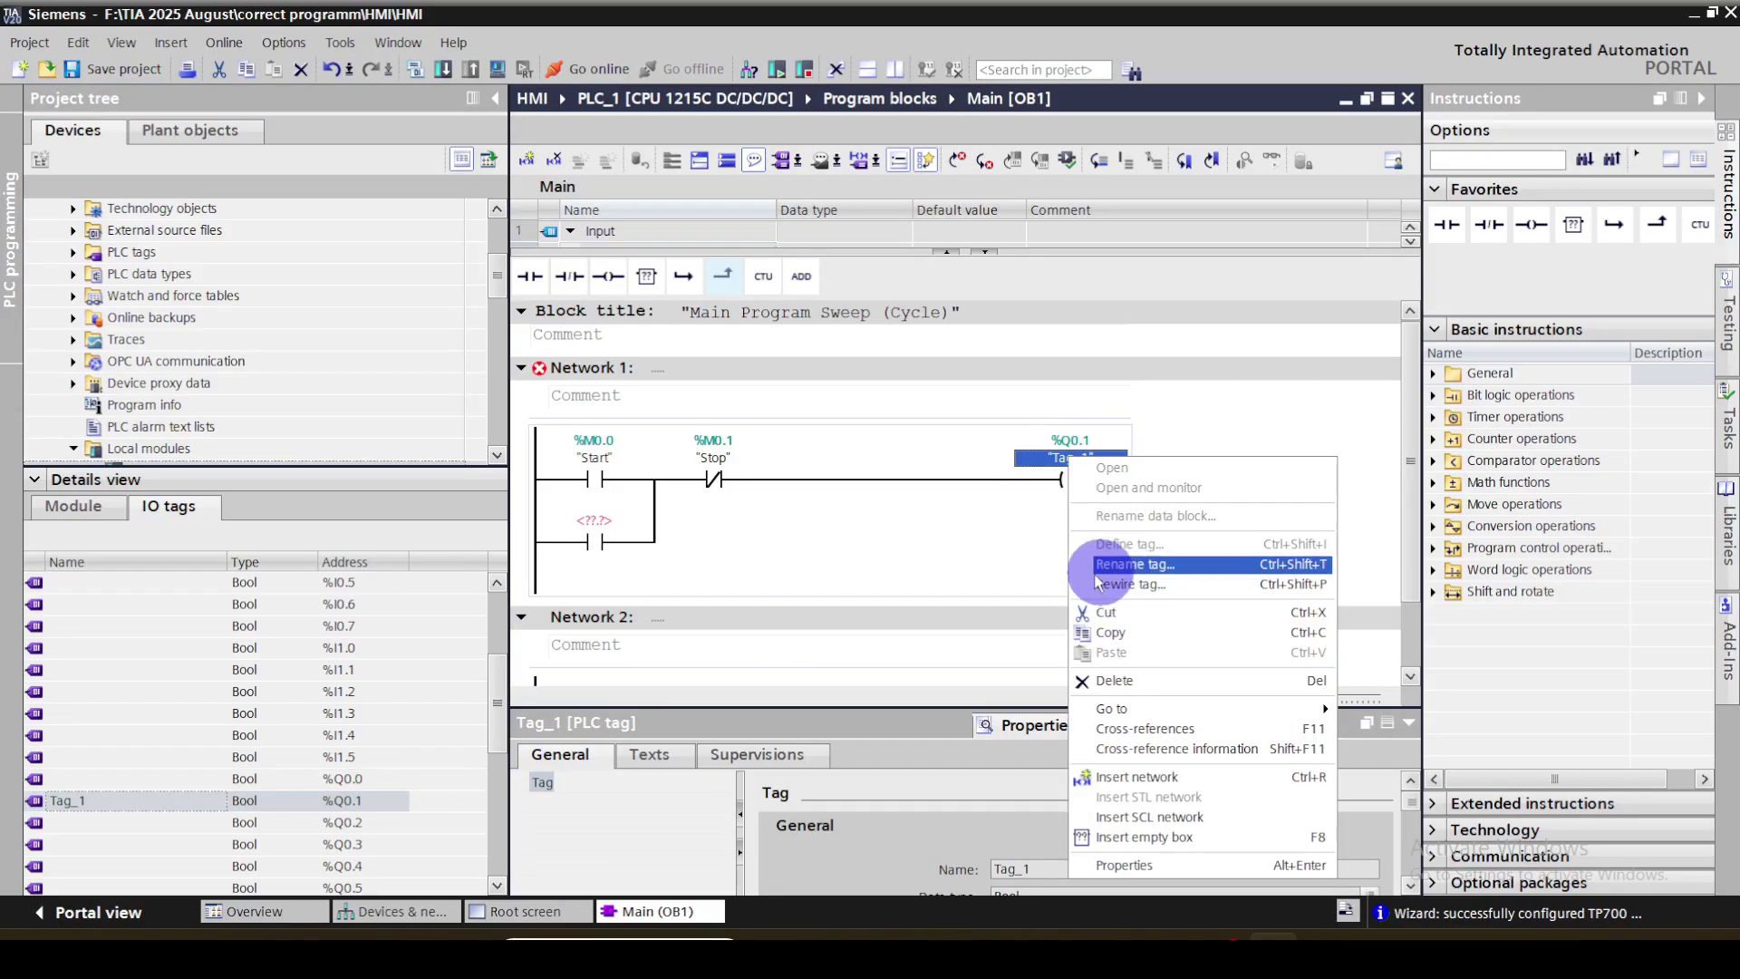
pyautogui.click(1131, 566)
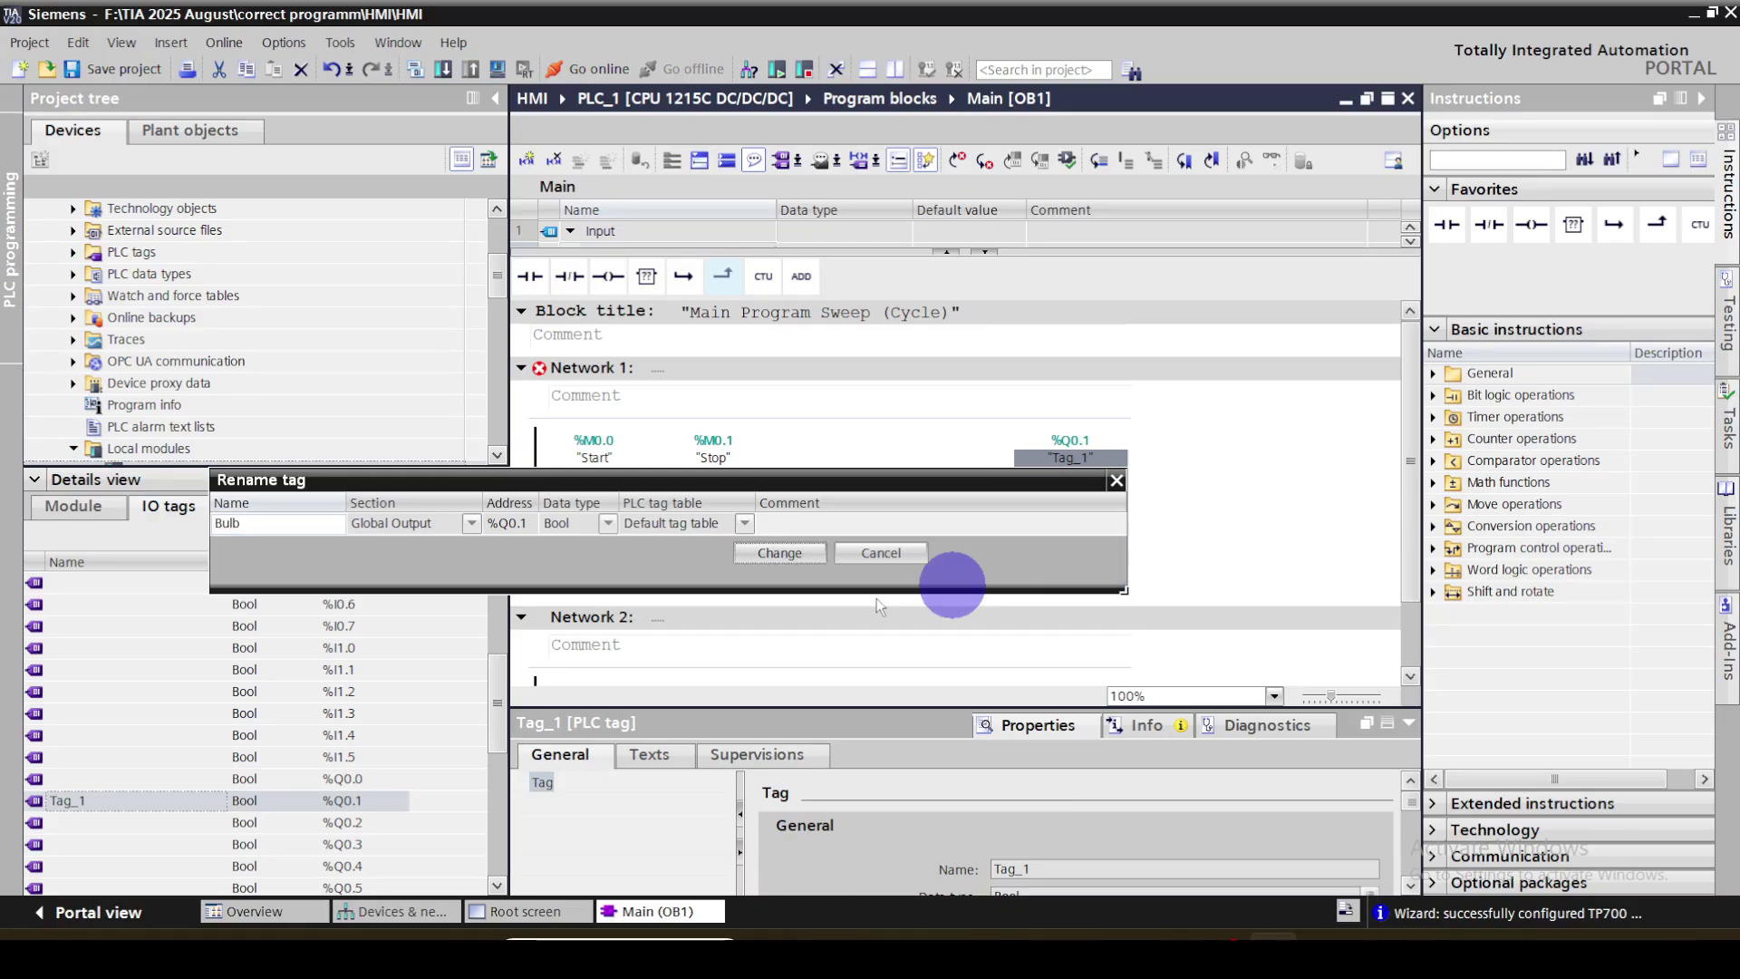
pyautogui.click(779, 553)
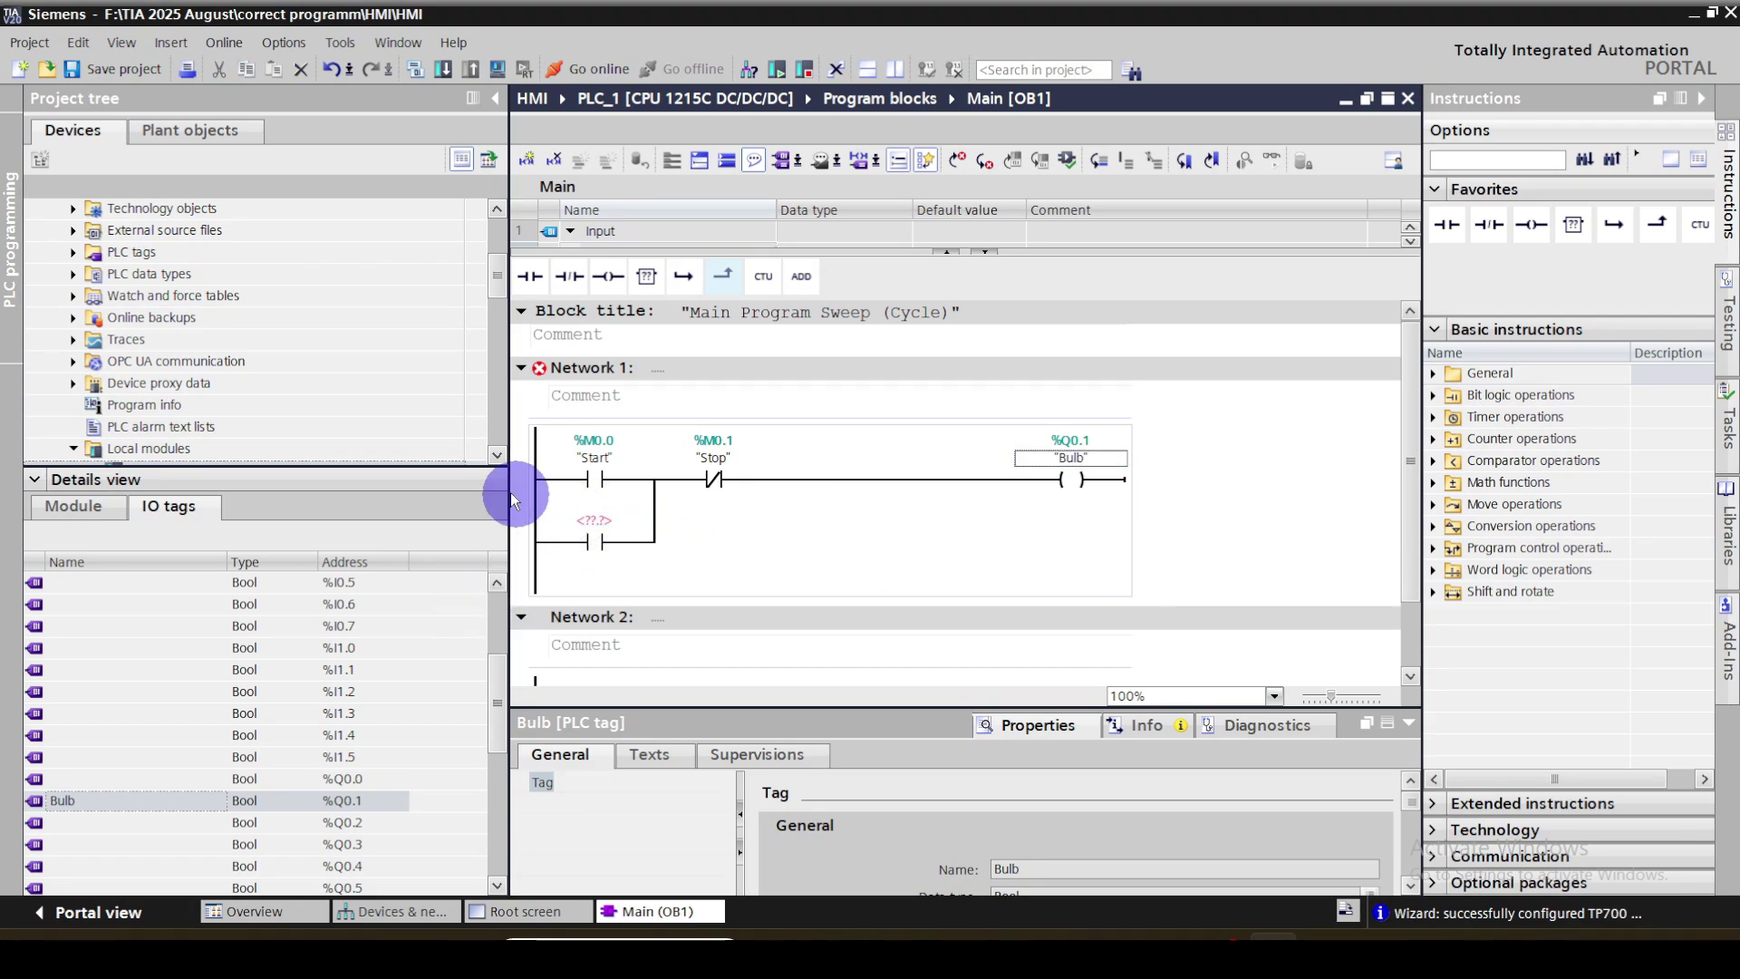
# Assign the existing Bulb tag to the normally open contact on the parallel branch in Network 1
pyautogui.moveTo(414, 466); pyautogui.dragTo(410, 594)
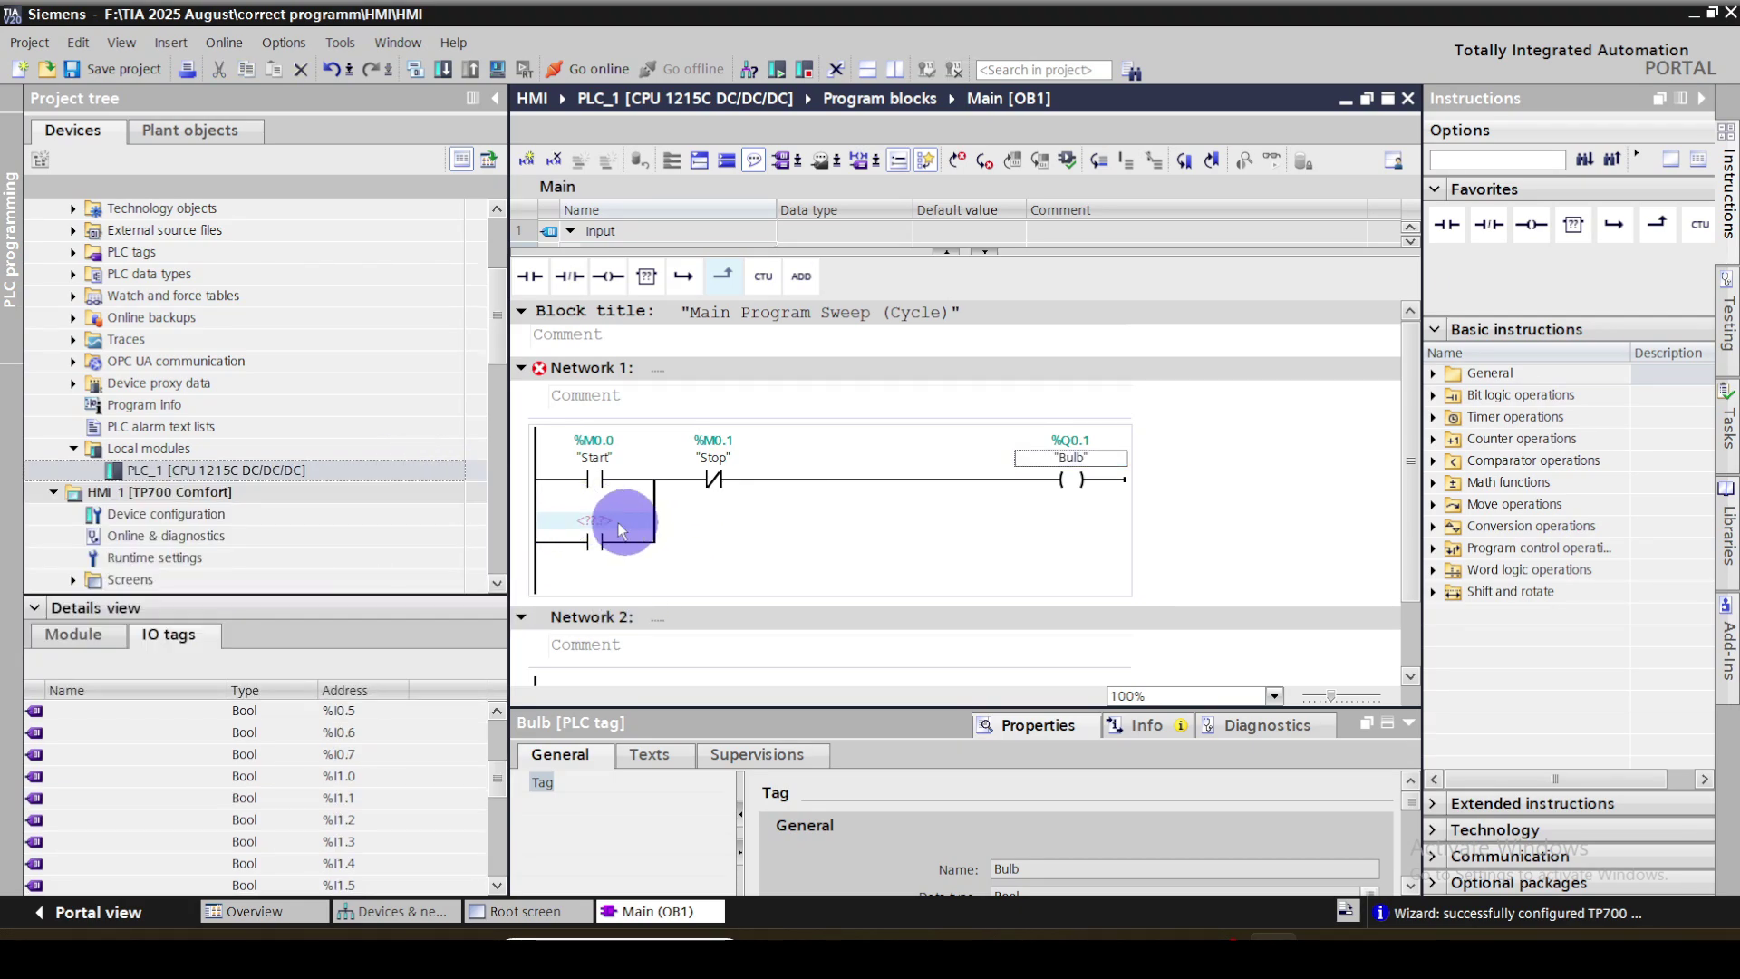
pyautogui.click(591, 521)
pyautogui.click(591, 524)
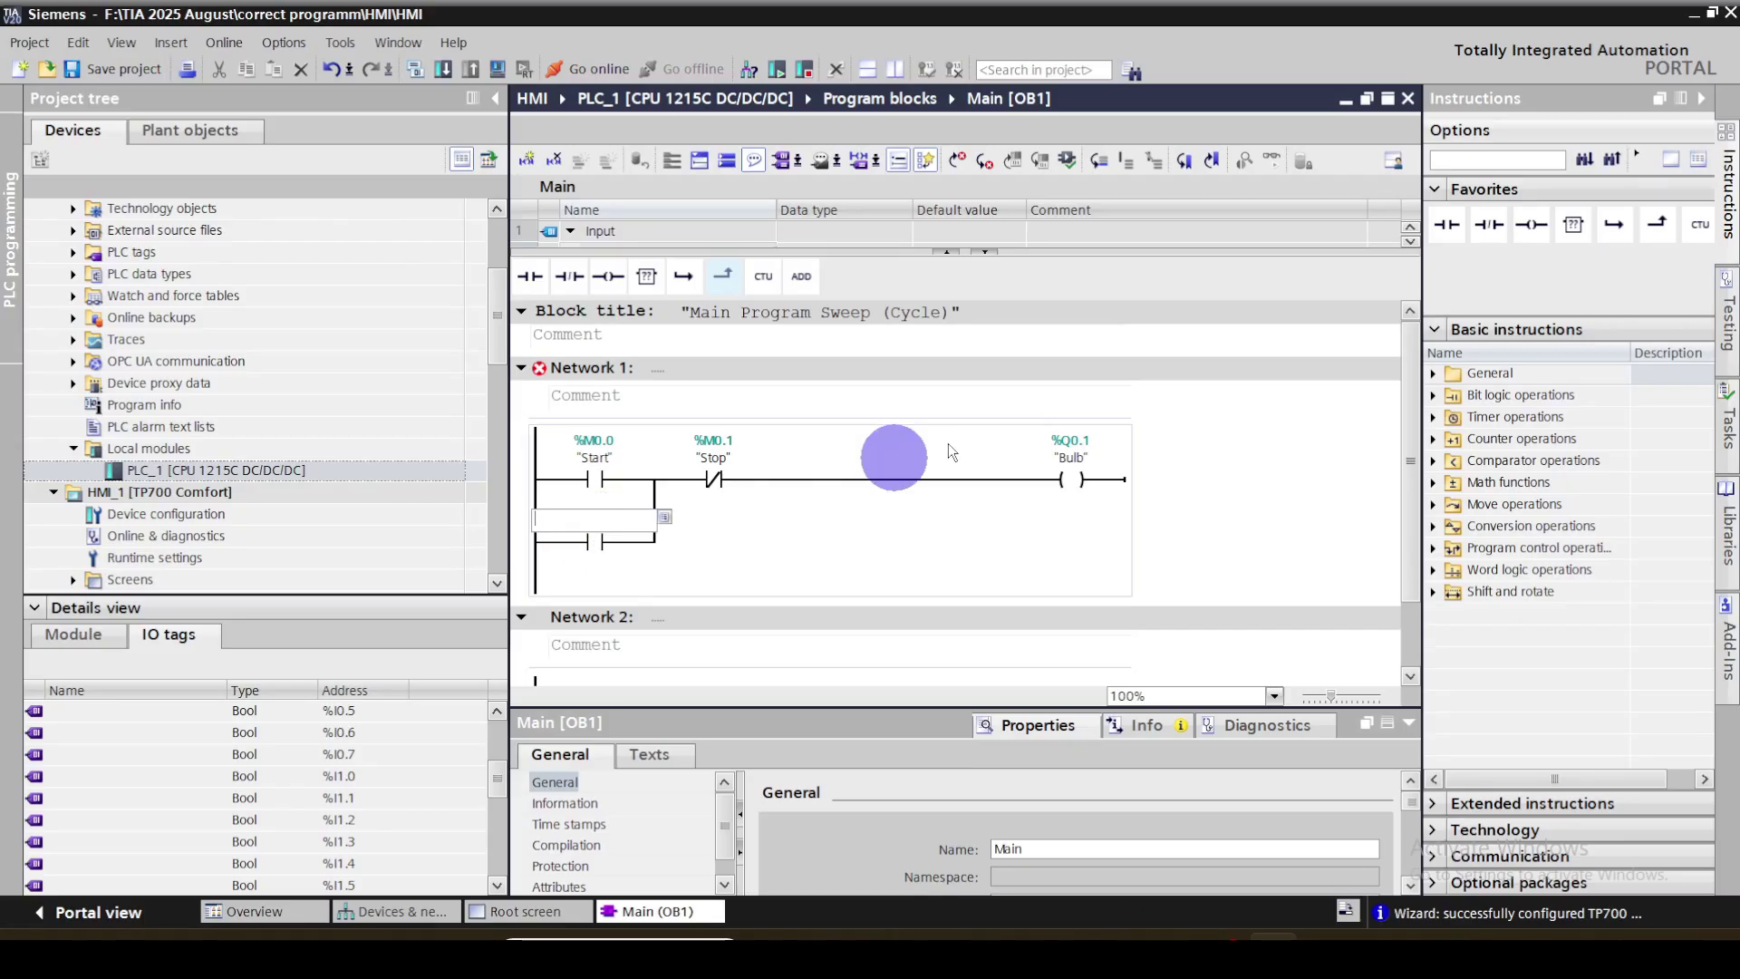
pyautogui.click(664, 518)
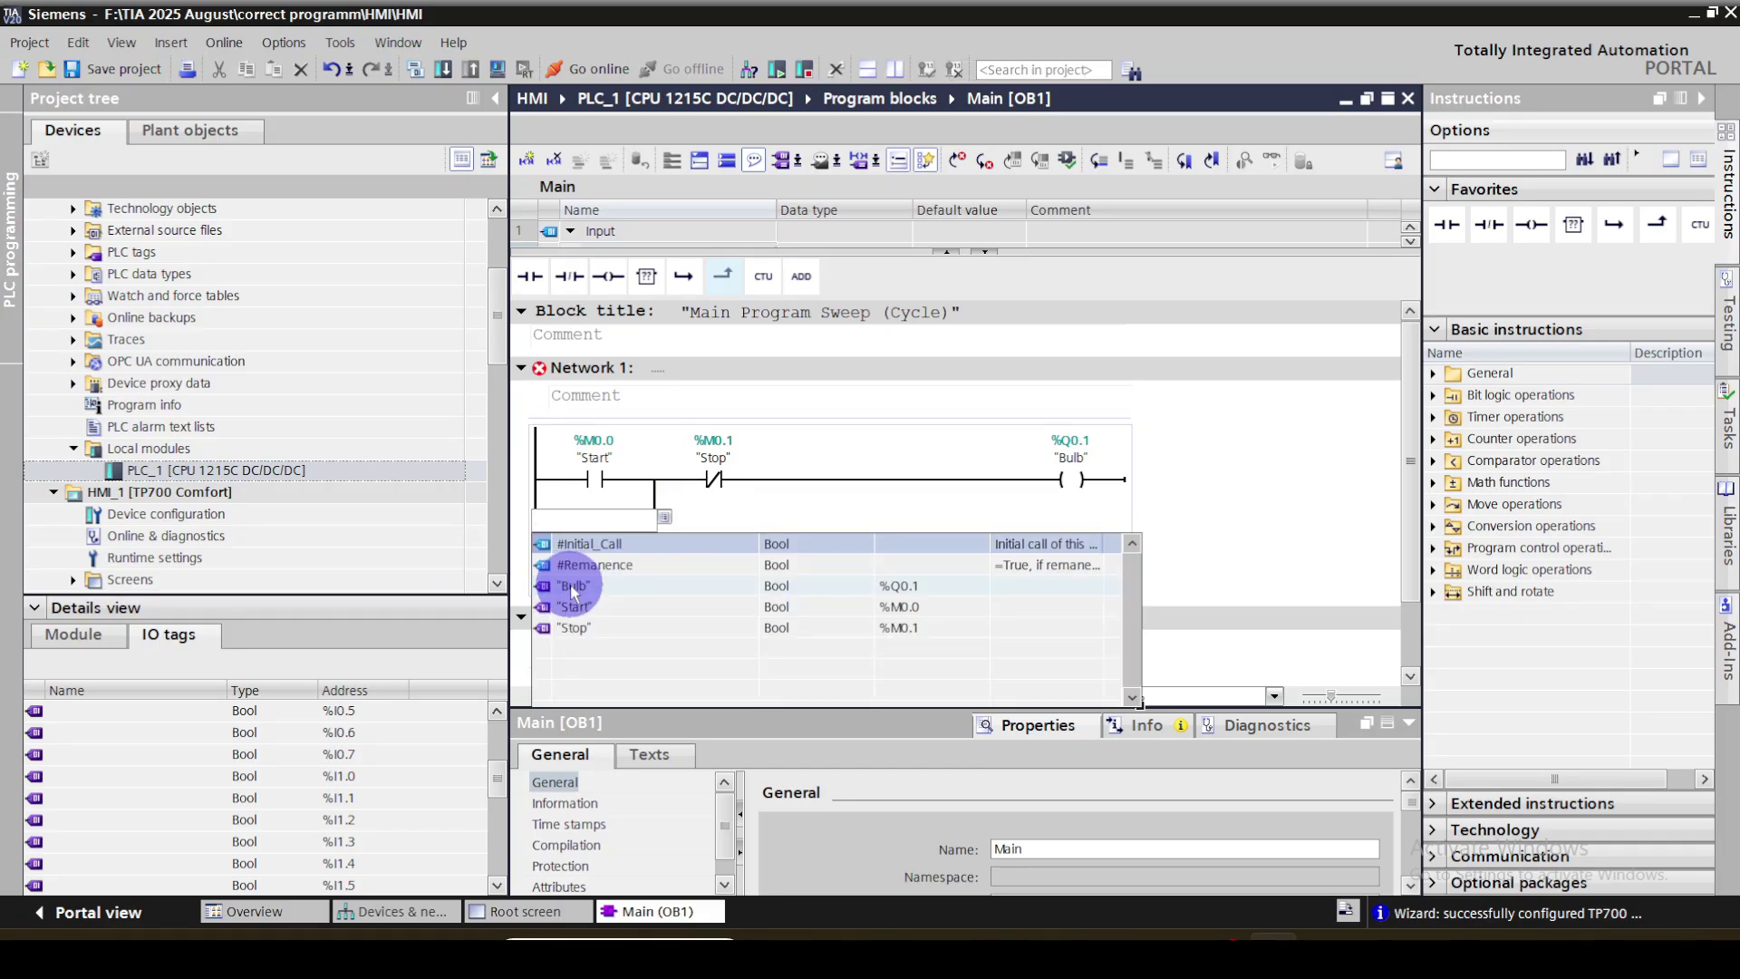
pyautogui.click(573, 586)
pyautogui.click(920, 542)
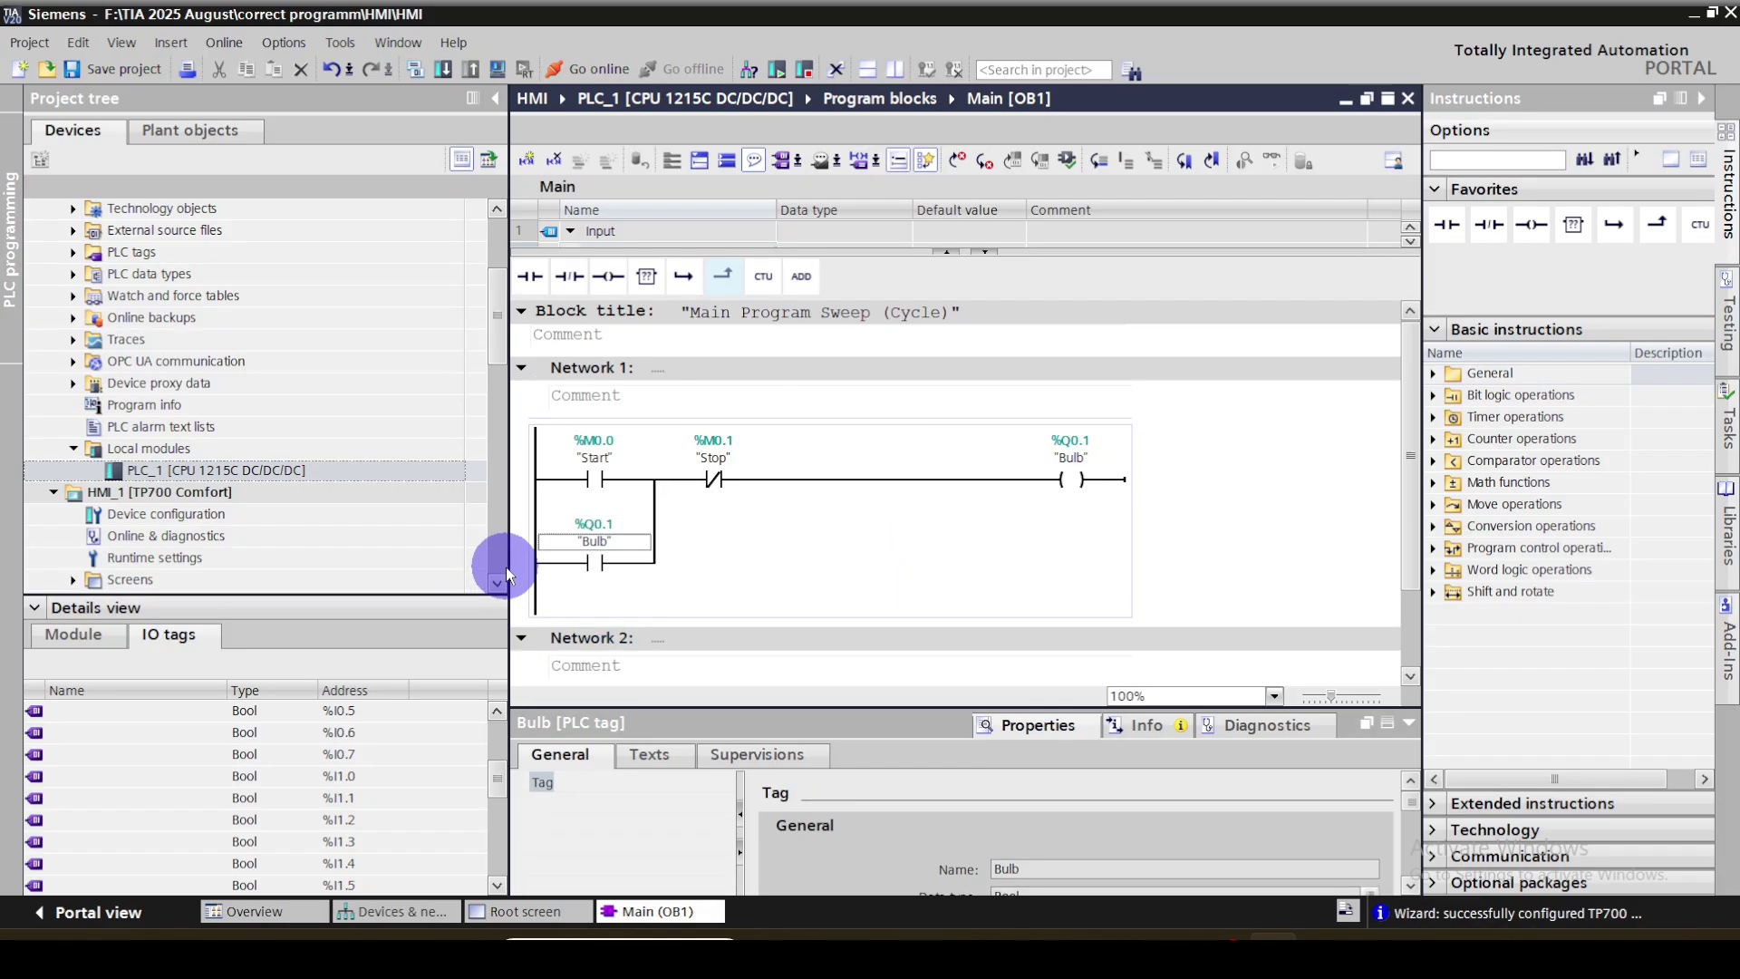
# Compile the PLC program with the Main block's ladder logic
pyautogui.moveTo(508, 566); pyautogui.dragTo(375, 569)
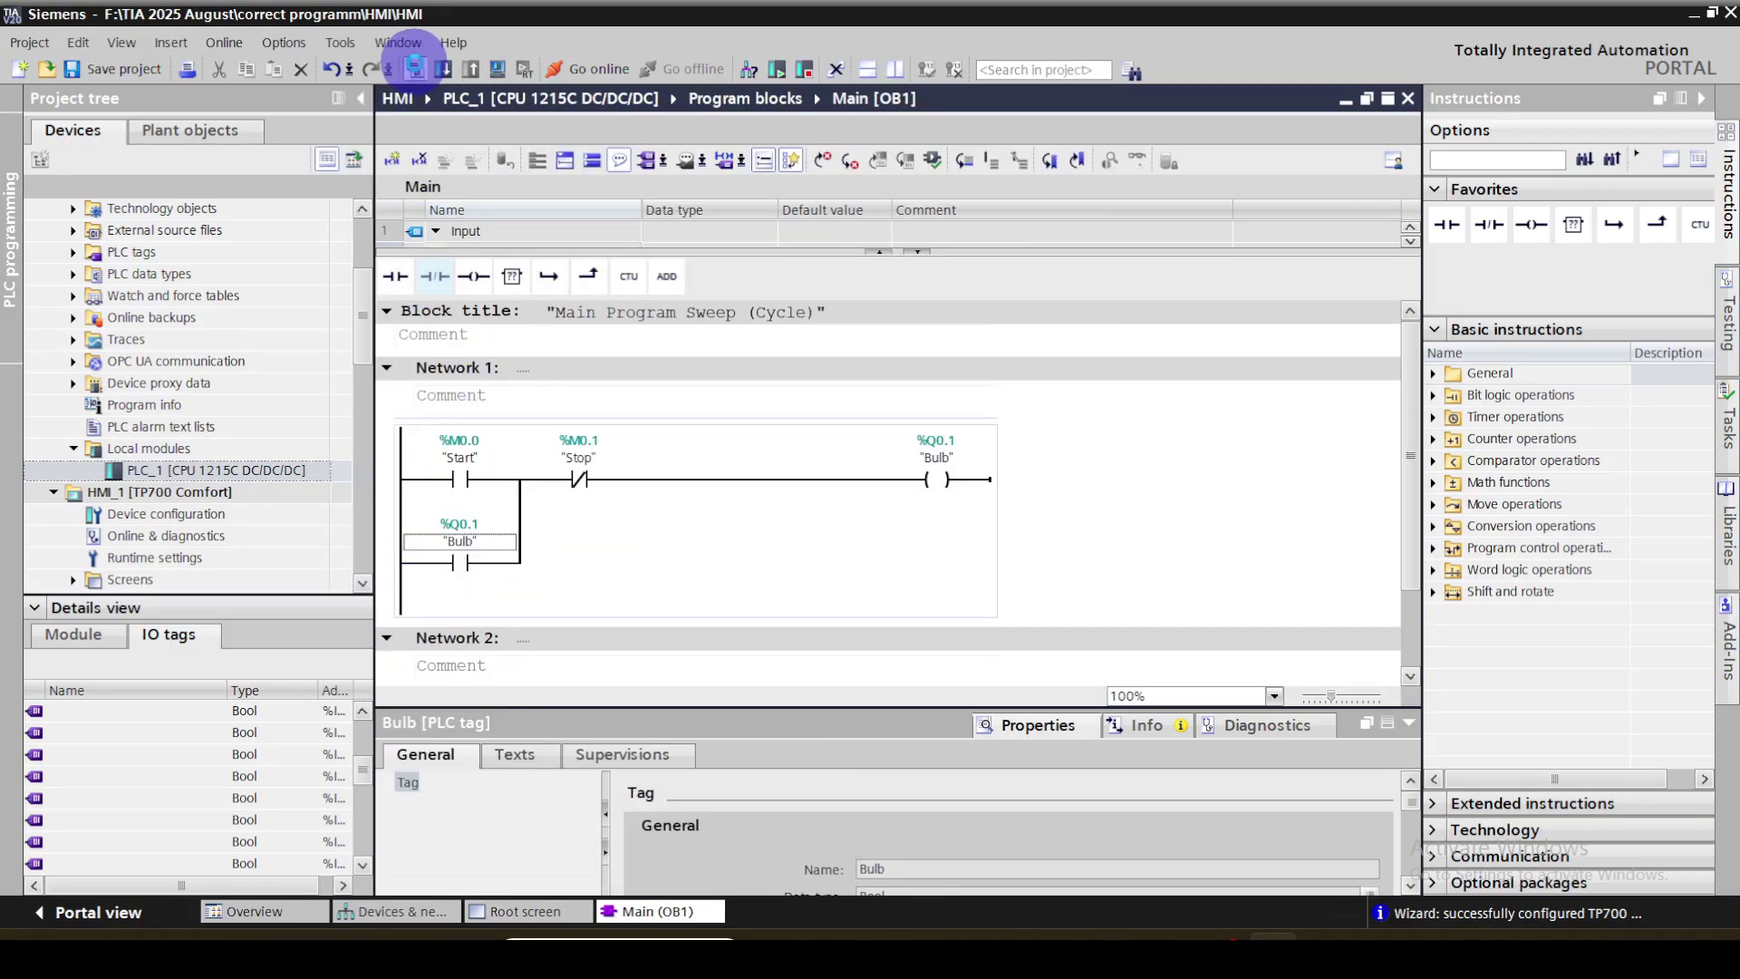
pyautogui.click(414, 67)
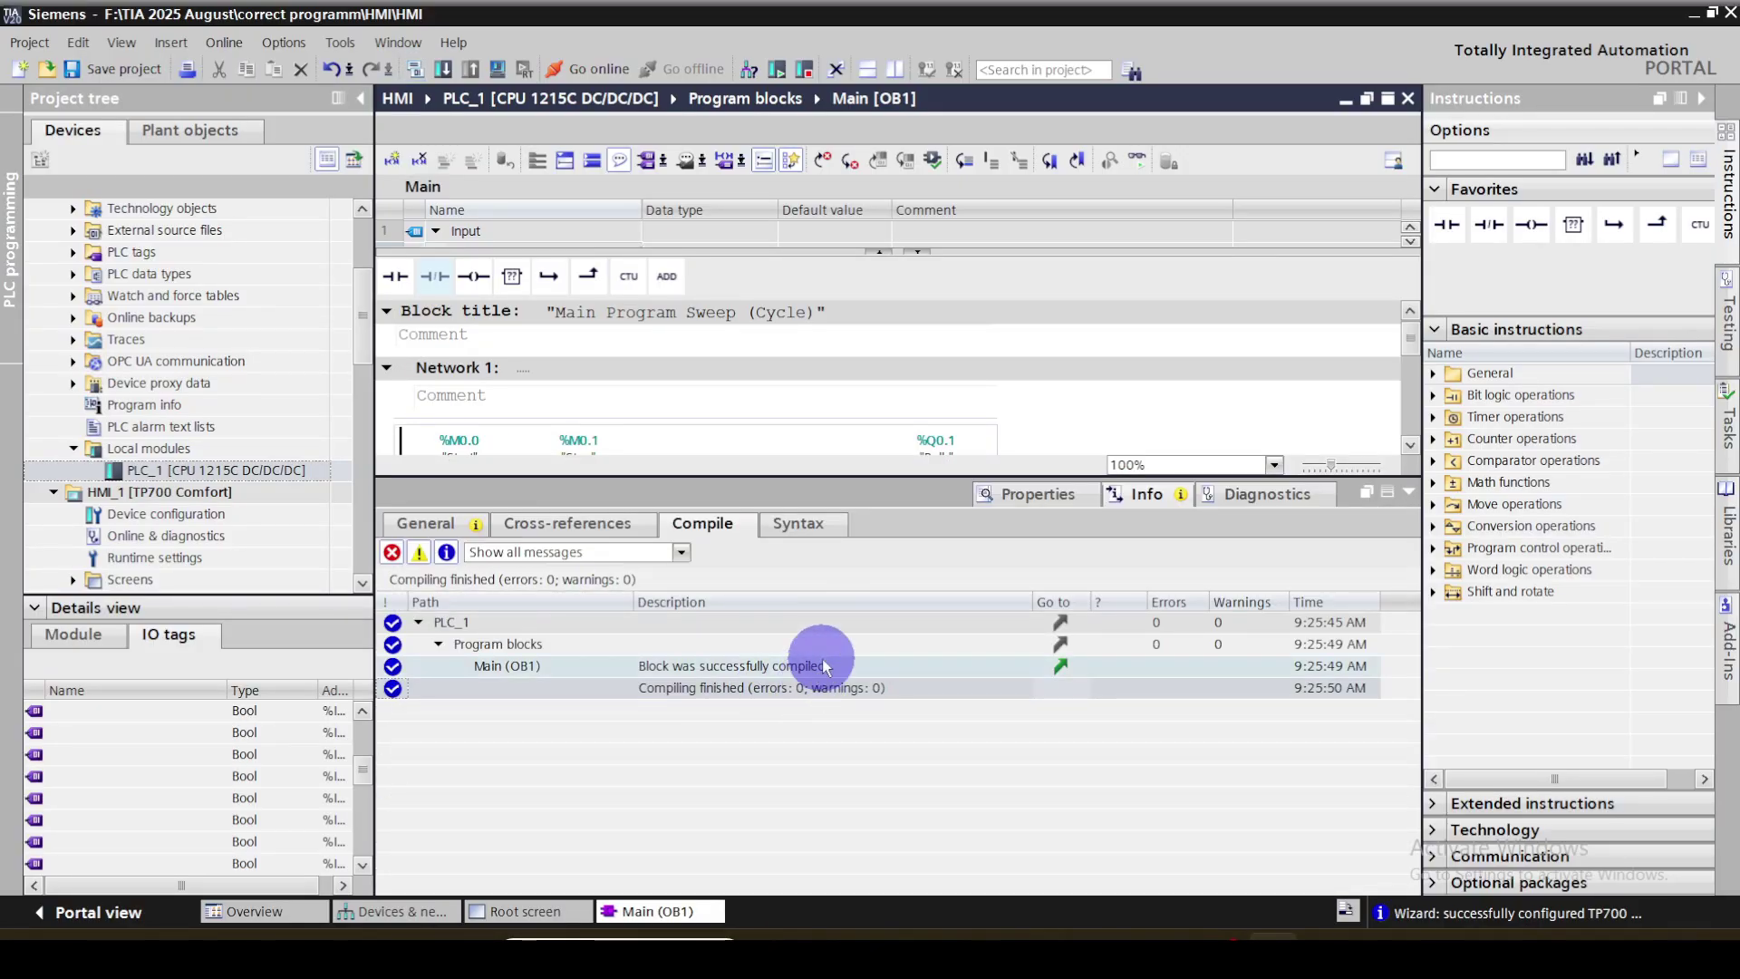
pyautogui.moveTo(814, 475); pyautogui.dragTo(819, 776)
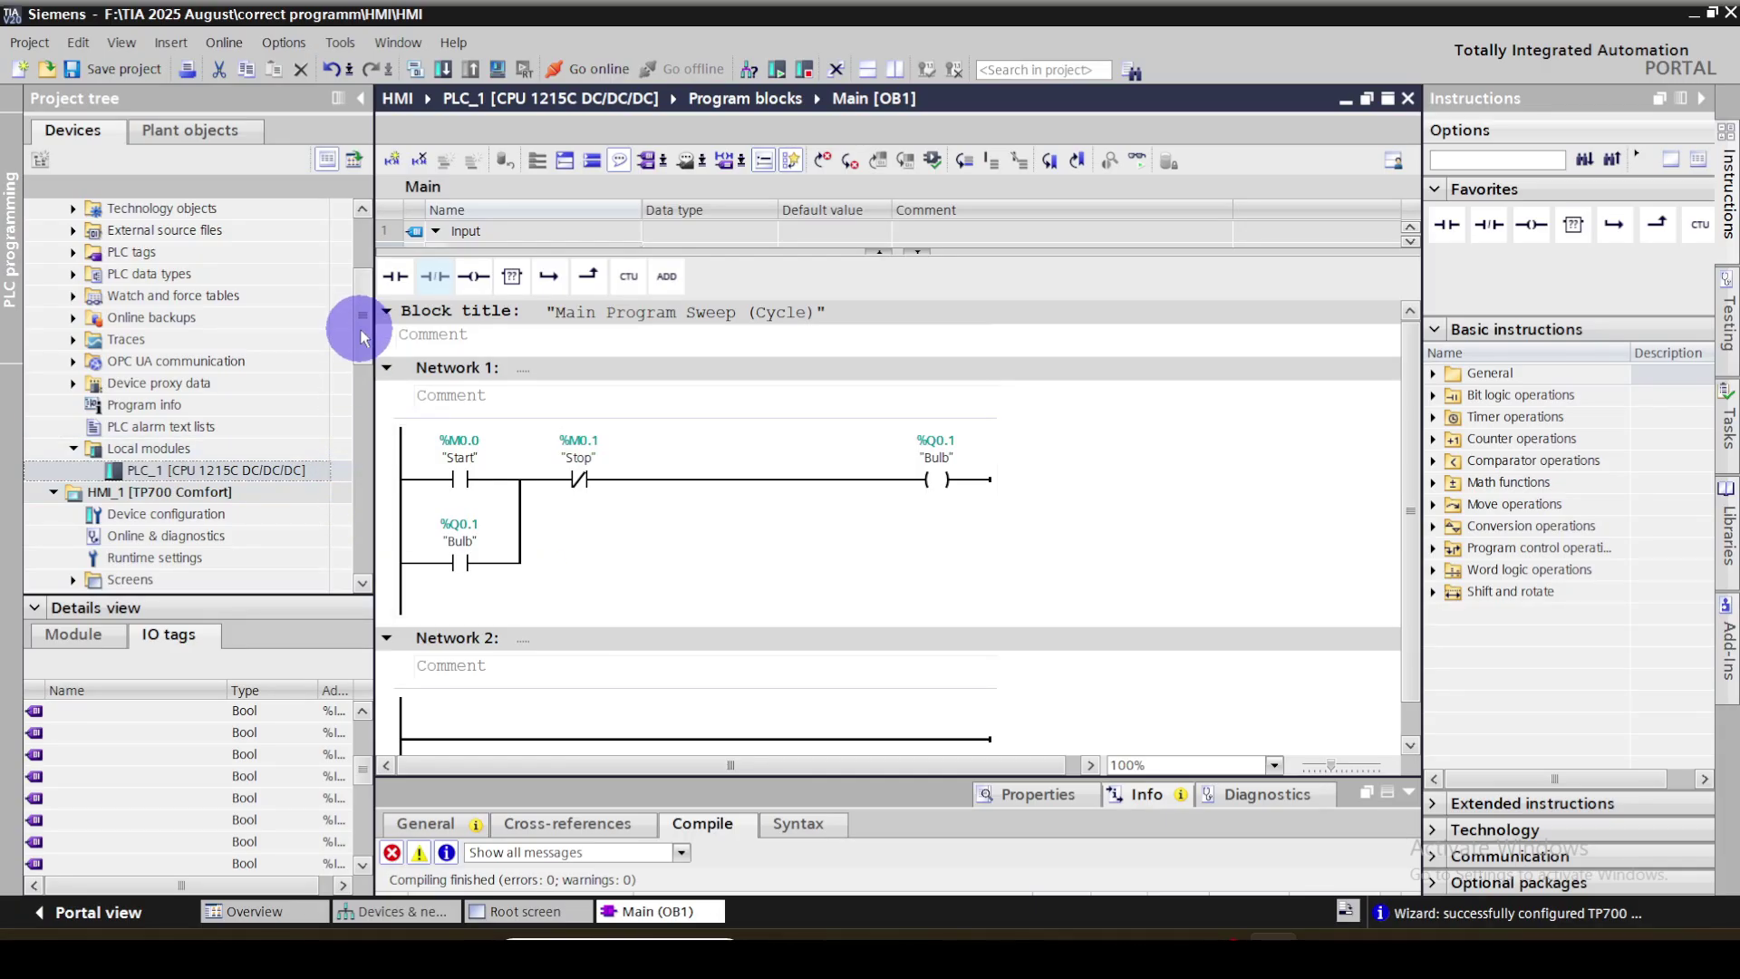
# Open the Root screen of HMI_1 for editing, with its full layout in view
pyautogui.moveTo(369, 330)
pyautogui.mouseDown()
pyautogui.moveTo(362, 521)
pyautogui.moveTo(362, 361)
pyautogui.mouseUp()
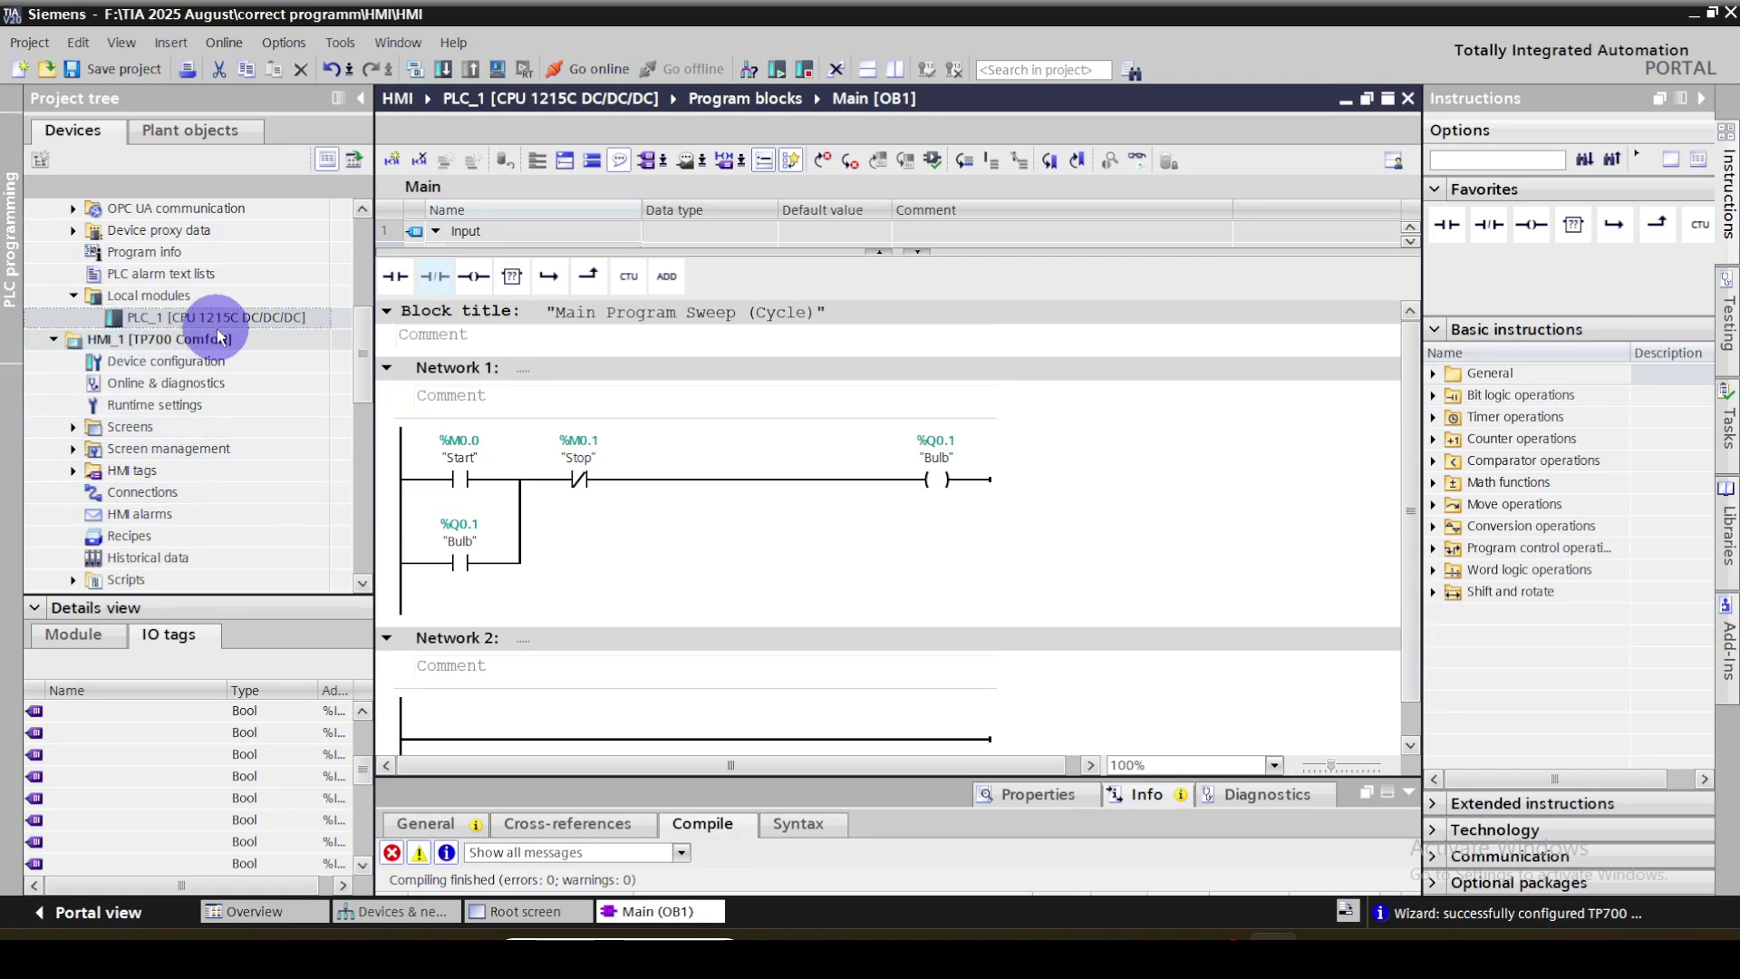
pyautogui.click(74, 428)
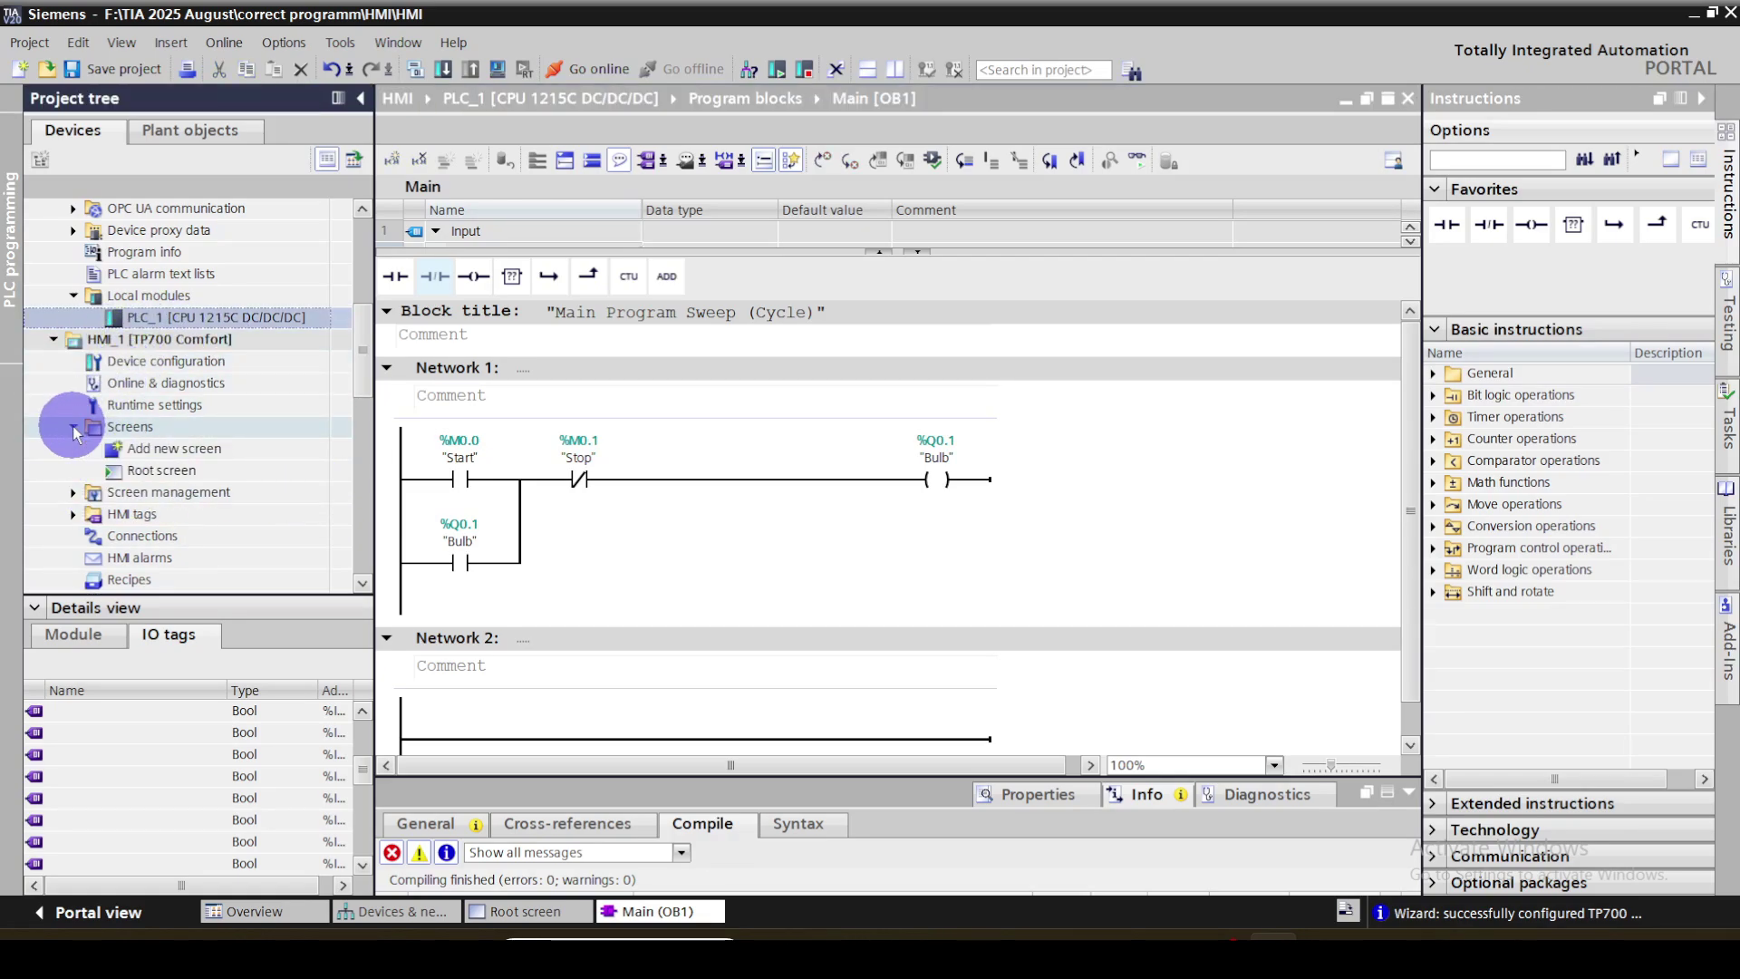
pyautogui.doubleClick(155, 479)
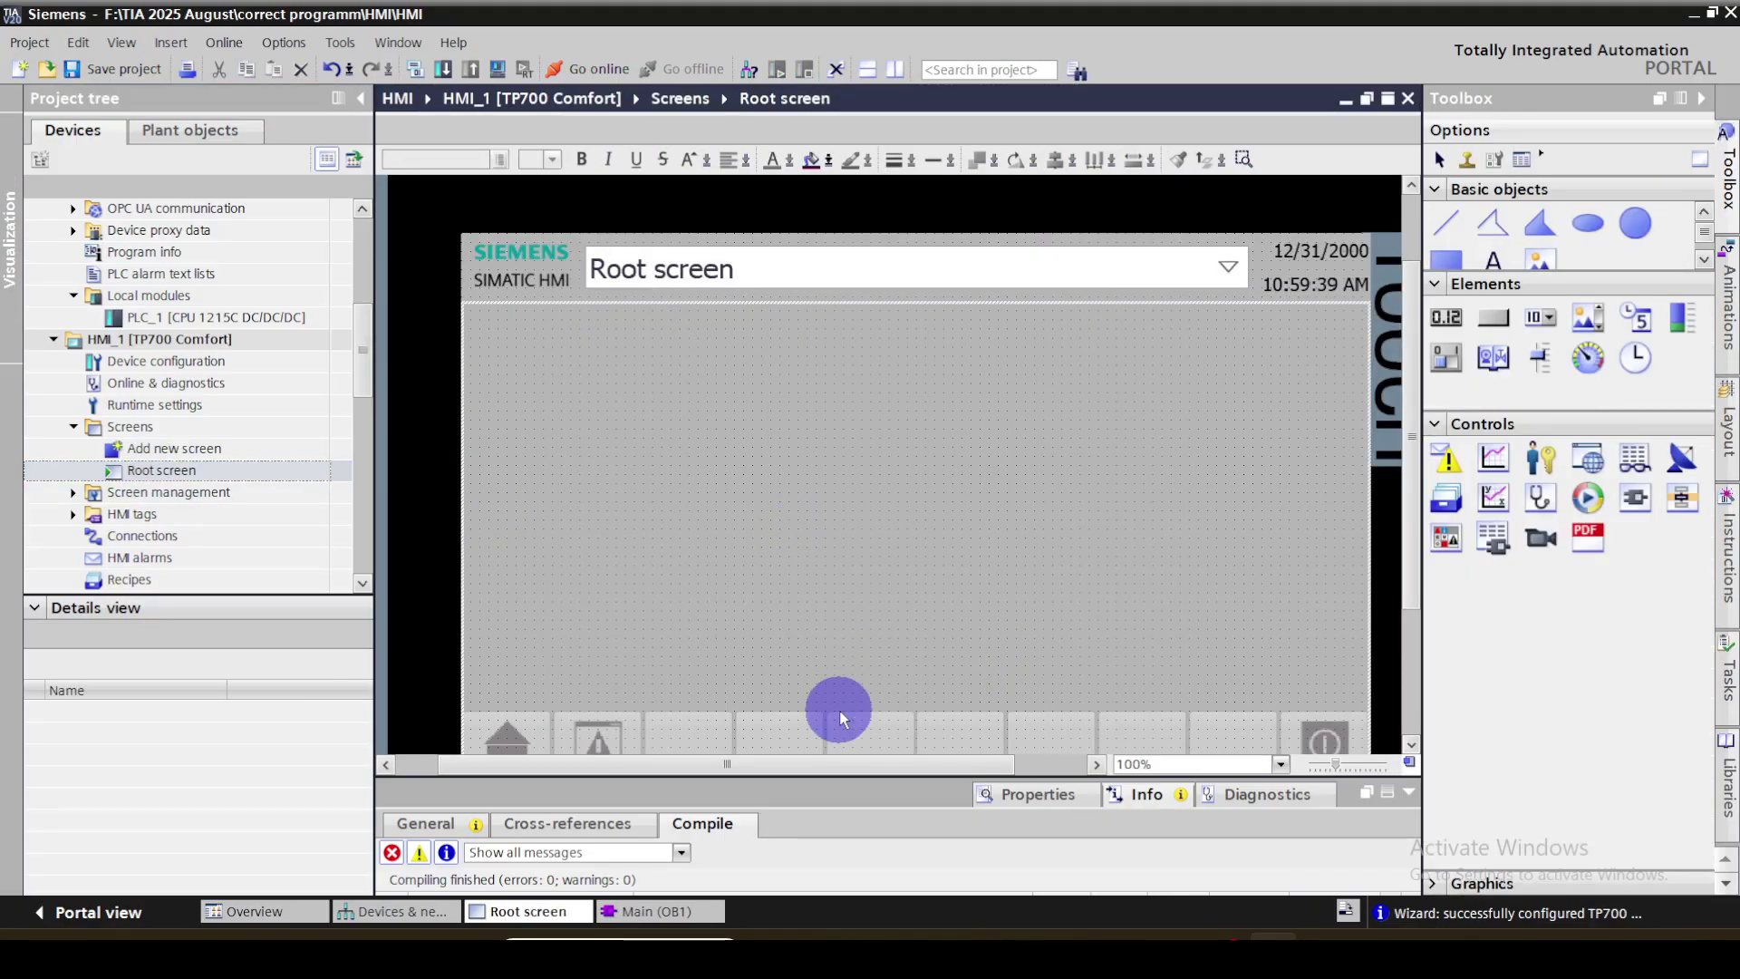
pyautogui.moveTo(728, 777); pyautogui.dragTo(726, 822)
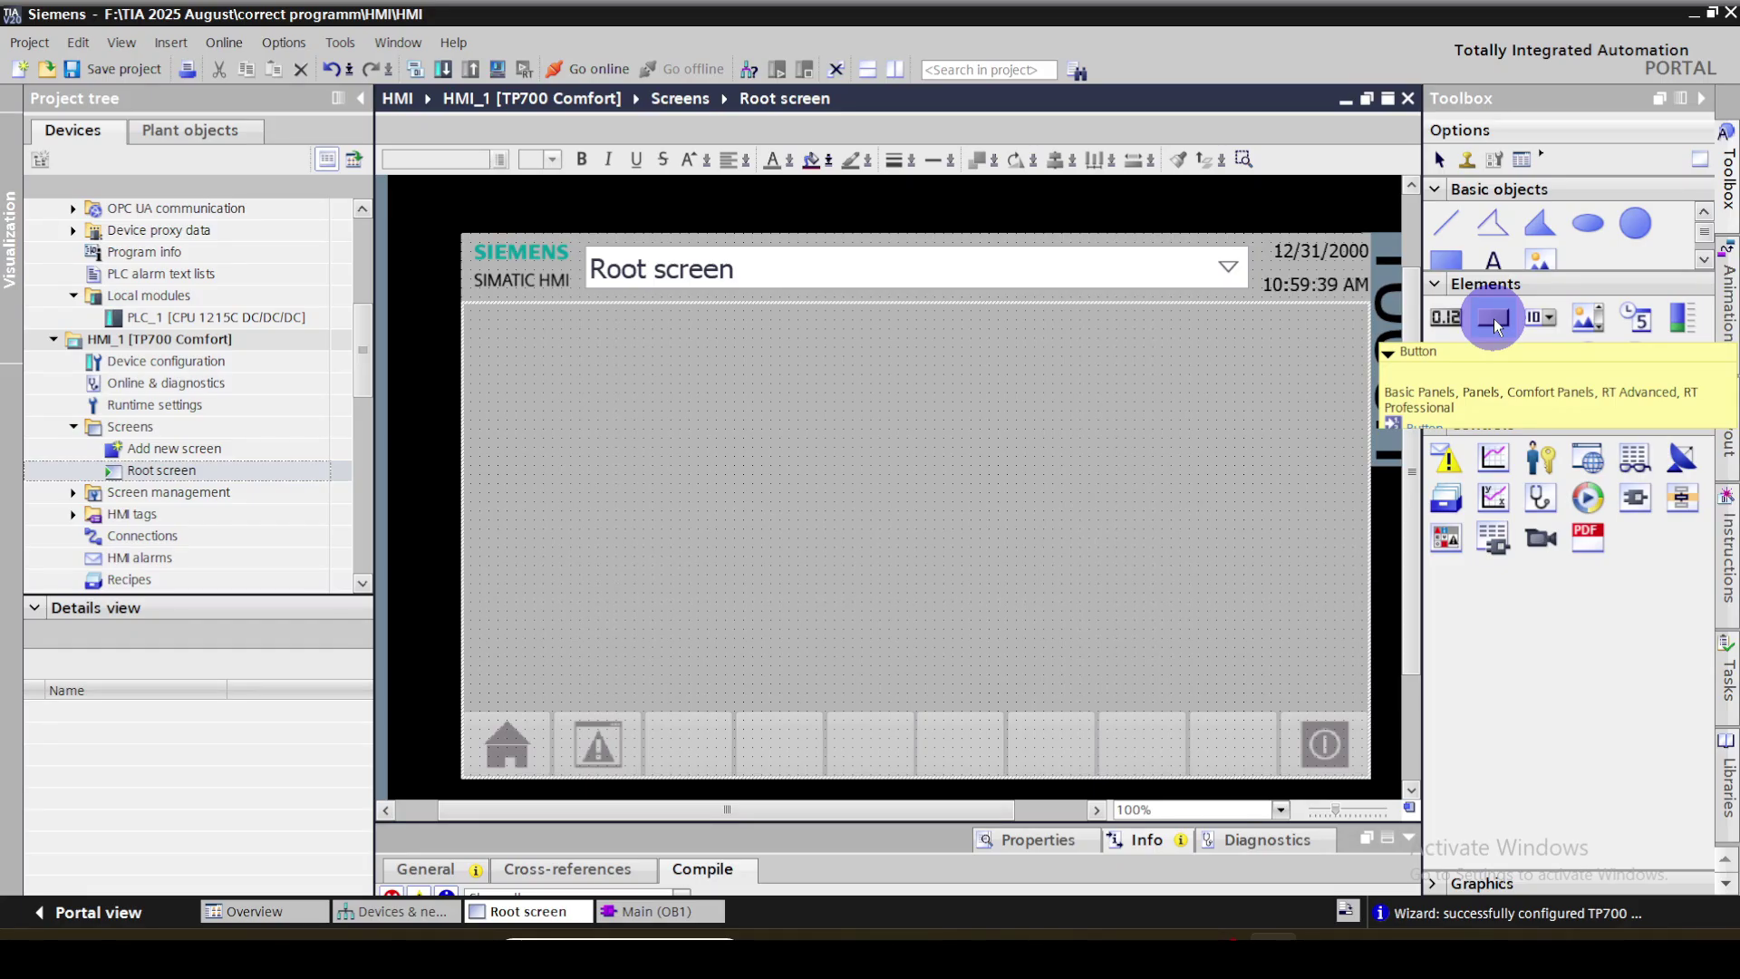
# Place a button in the upper-left area of the Root screen and label it Start
pyautogui.moveTo(1495, 326); pyautogui.dragTo(773, 481)
pyautogui.moveTo(685, 427); pyautogui.dragTo(626, 388)
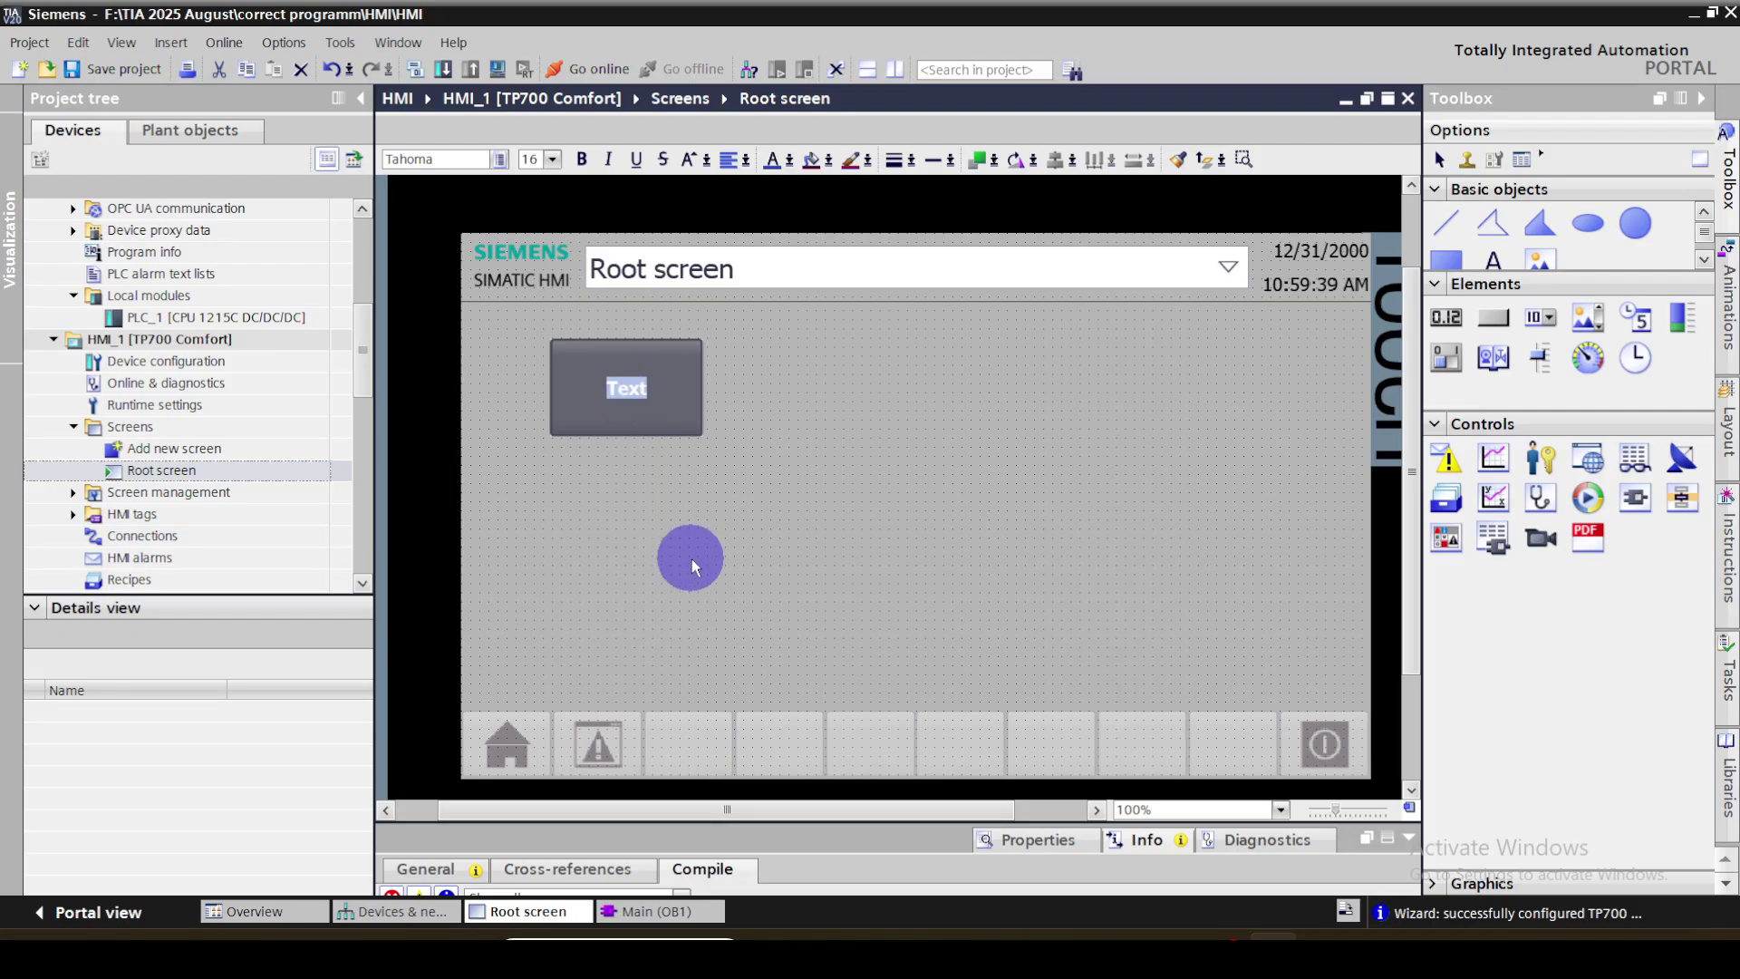
pyautogui.write('Start')
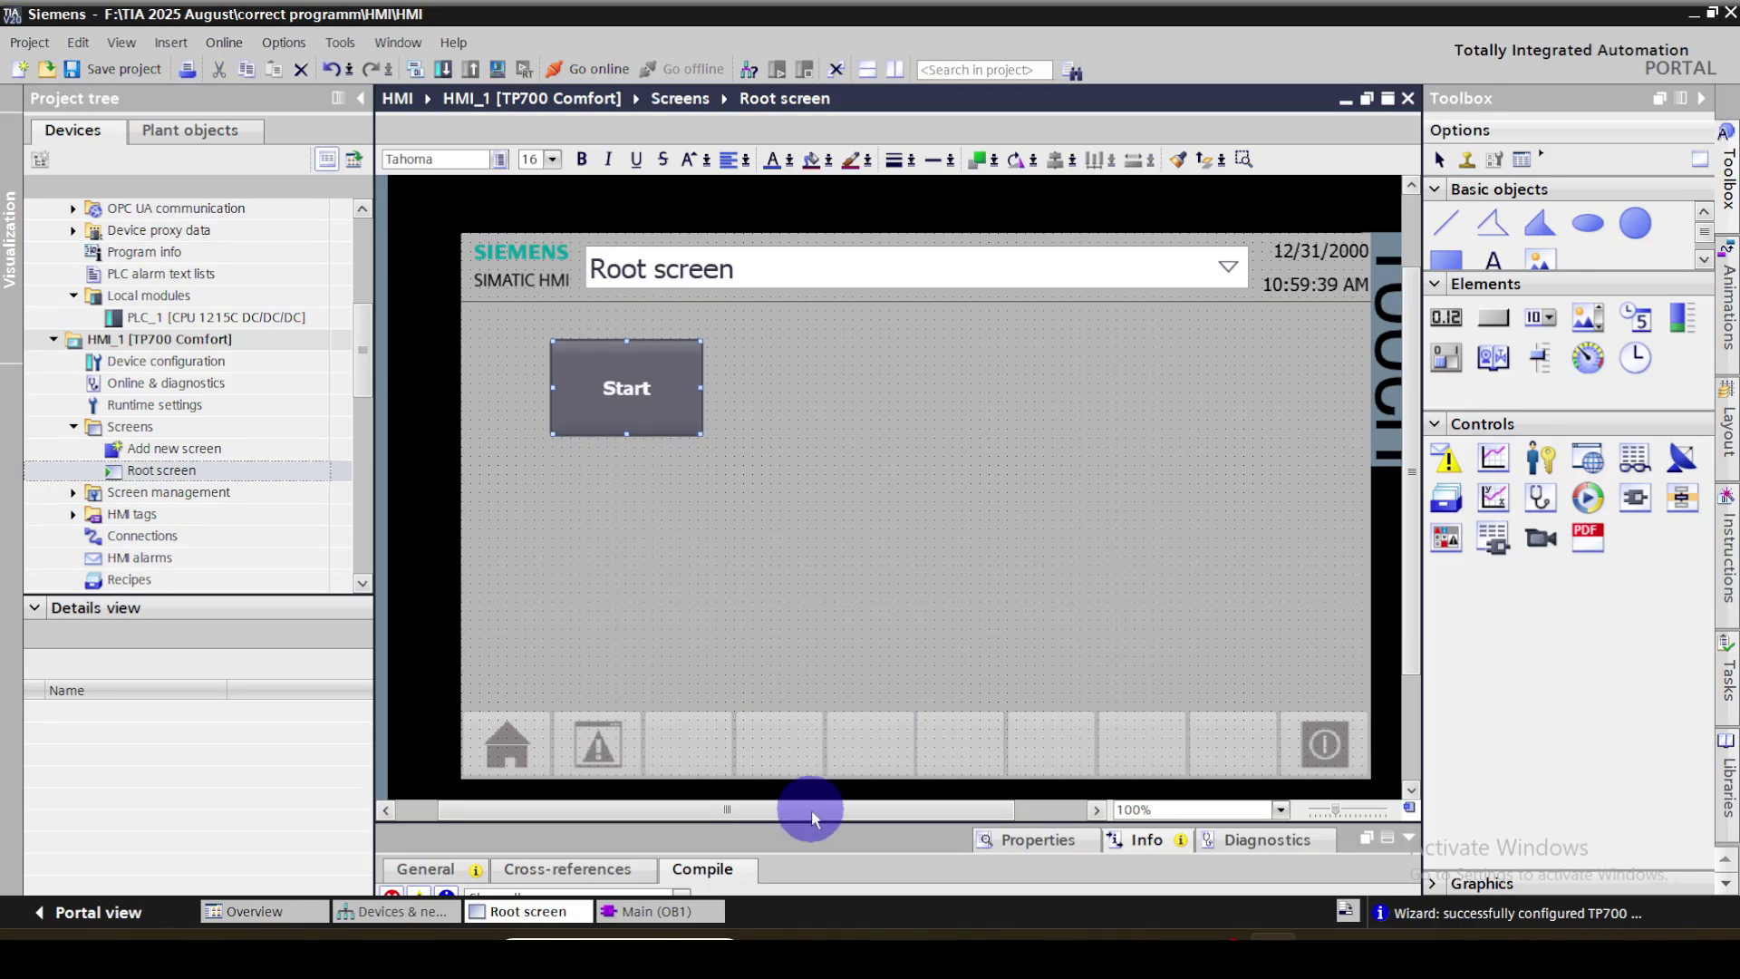
# Give the Start button a solid fill pattern, corner radius 16 and a border of width 6 in blue (51, 102, 255)
pyautogui.moveTo(817, 822); pyautogui.dragTo(801, 508)
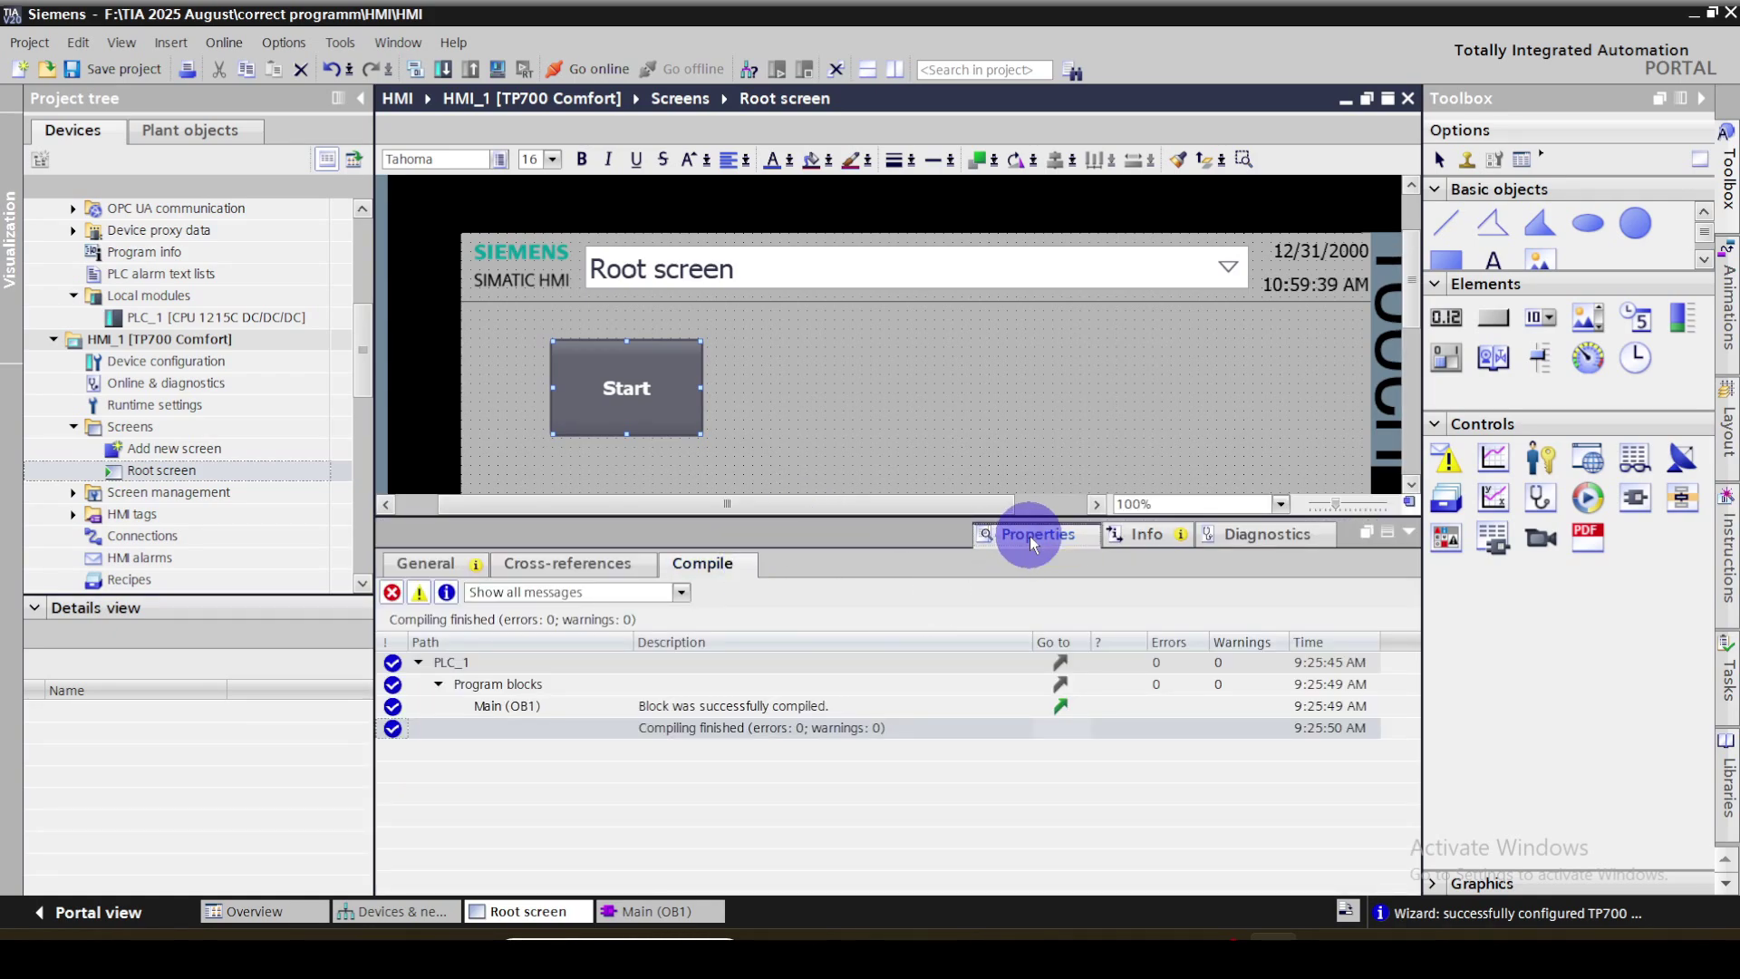
pyautogui.click(1033, 542)
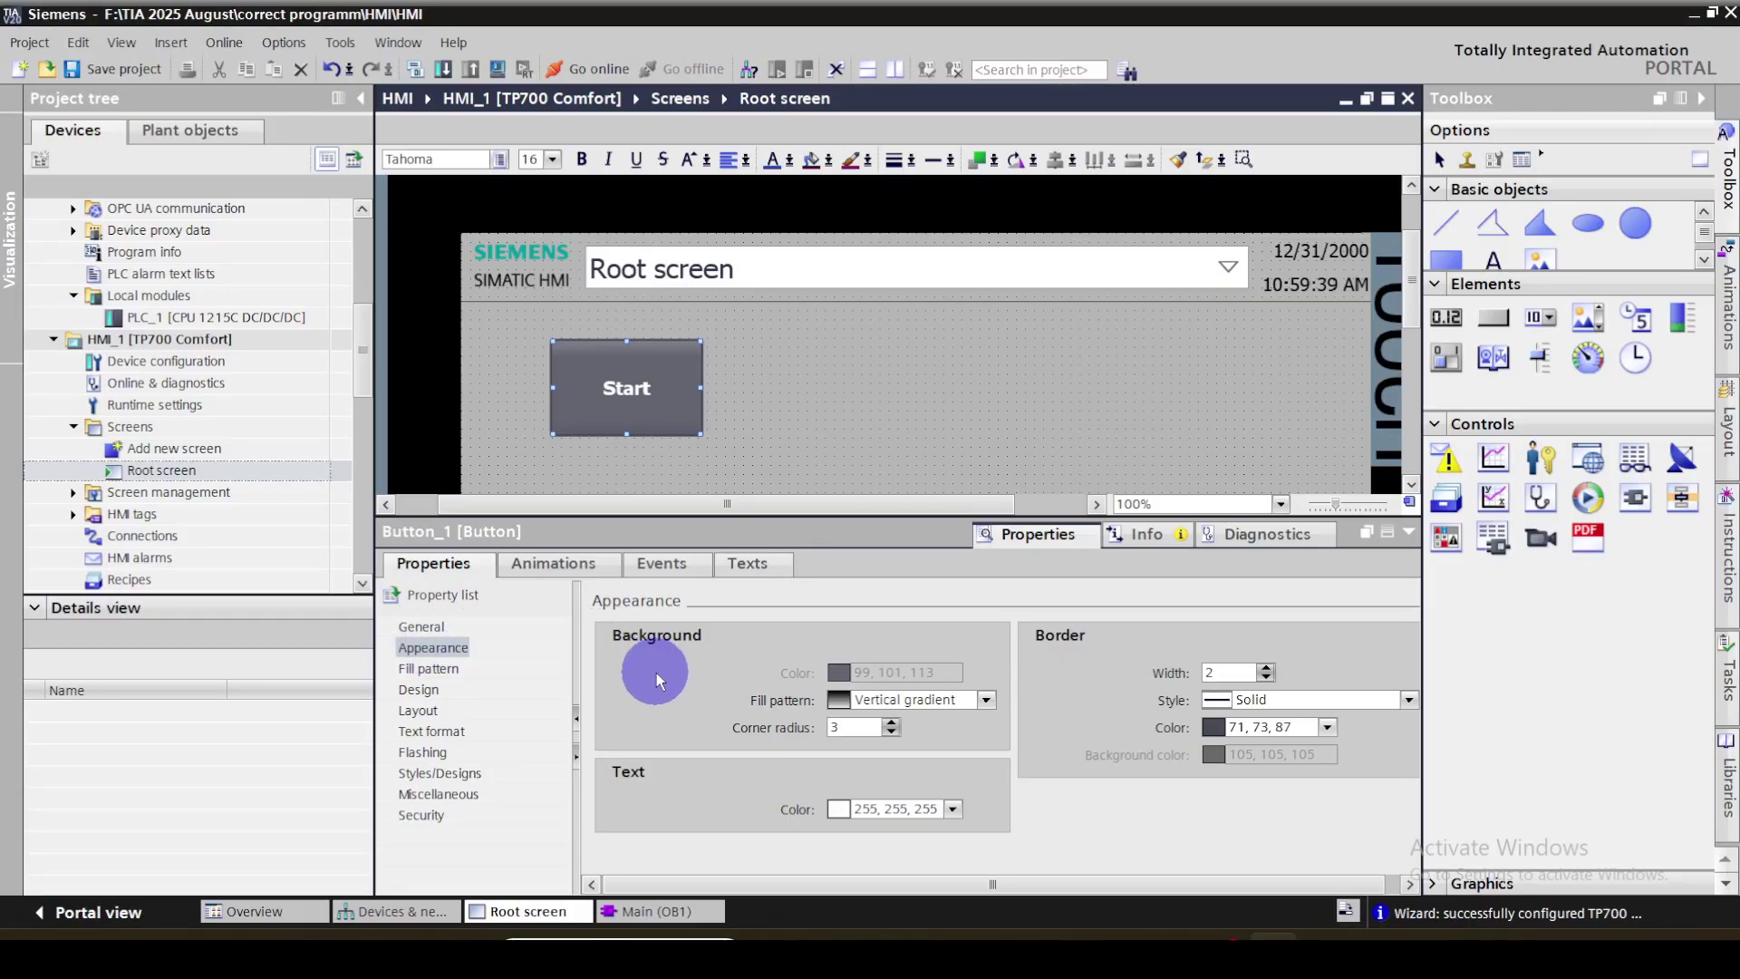
pyautogui.click(987, 701)
pyautogui.click(859, 741)
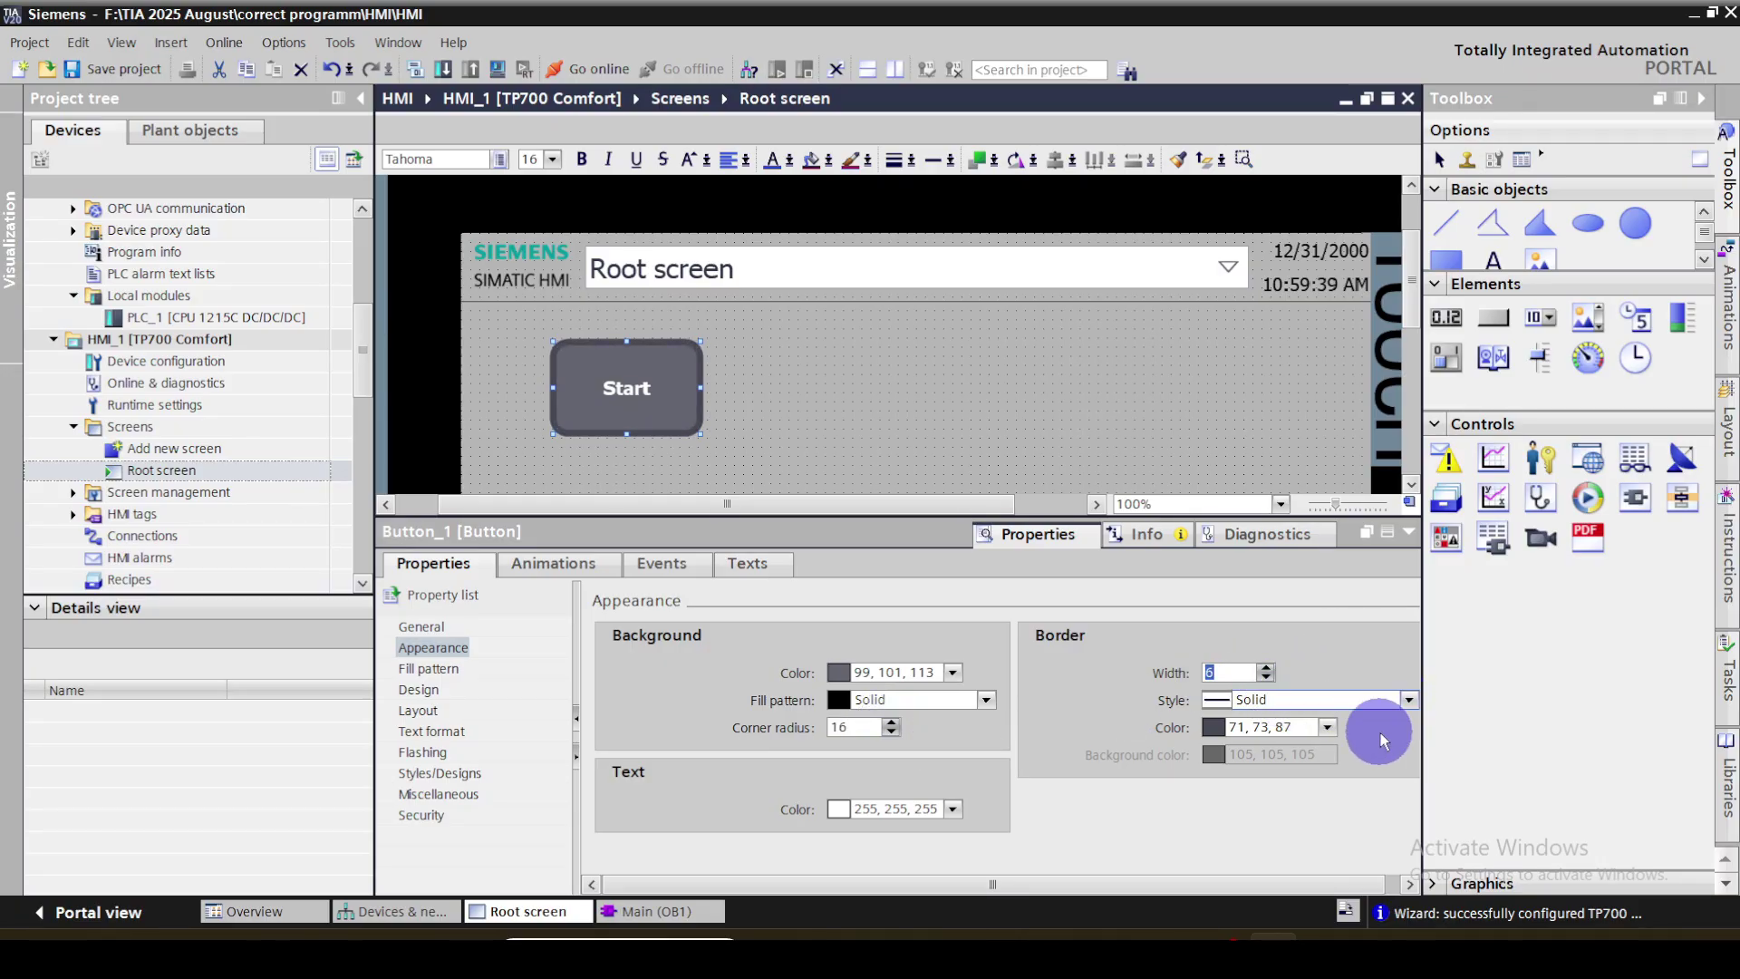
pyautogui.click(1329, 733)
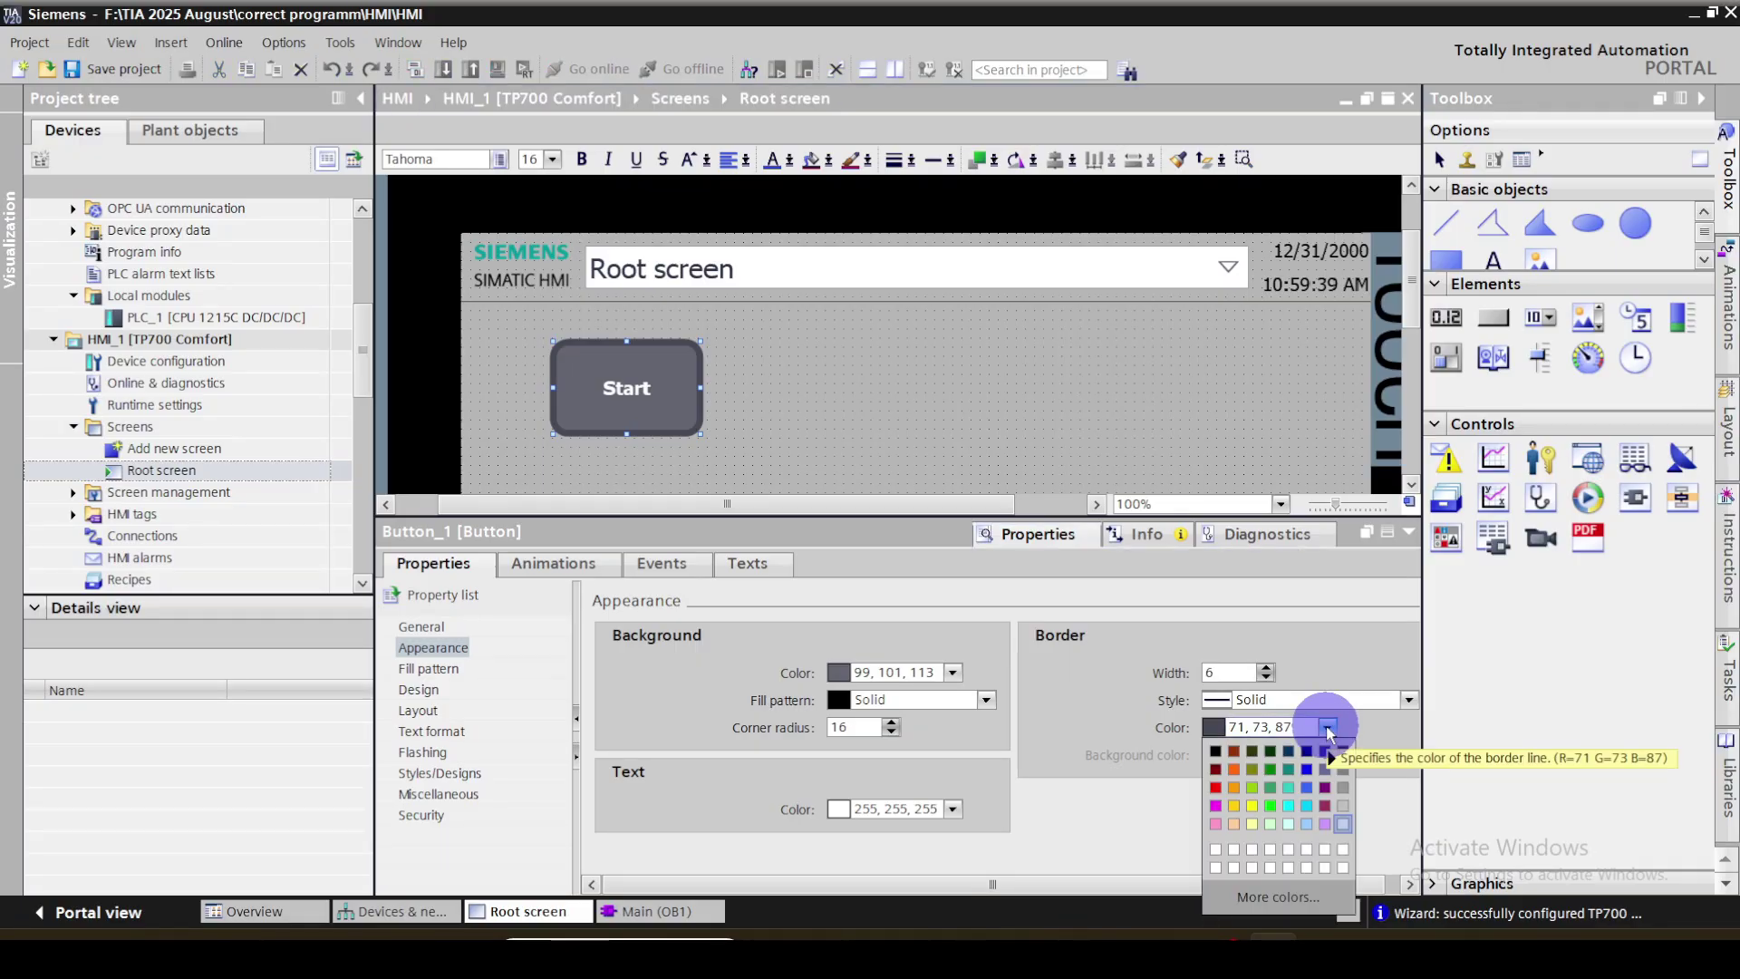
pyautogui.click(1312, 792)
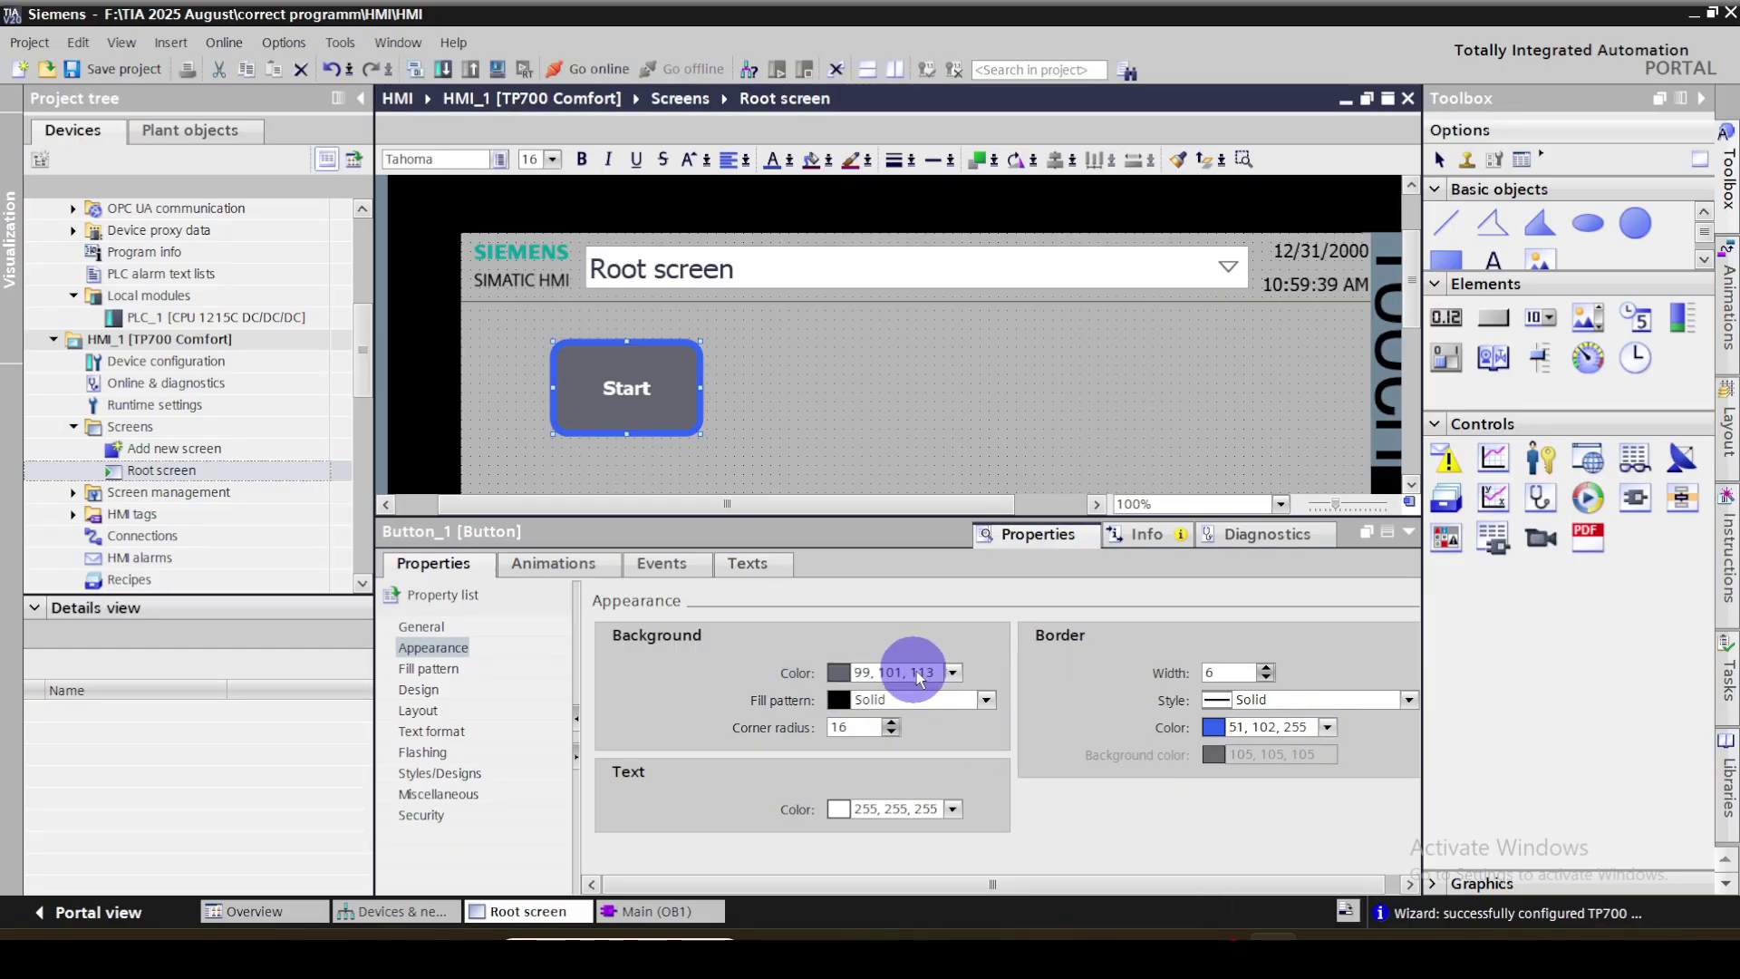
# Set the Start button's background to yellow (255, 255, 0) and its text color to red (255, 0, 0)
pyautogui.click(954, 672)
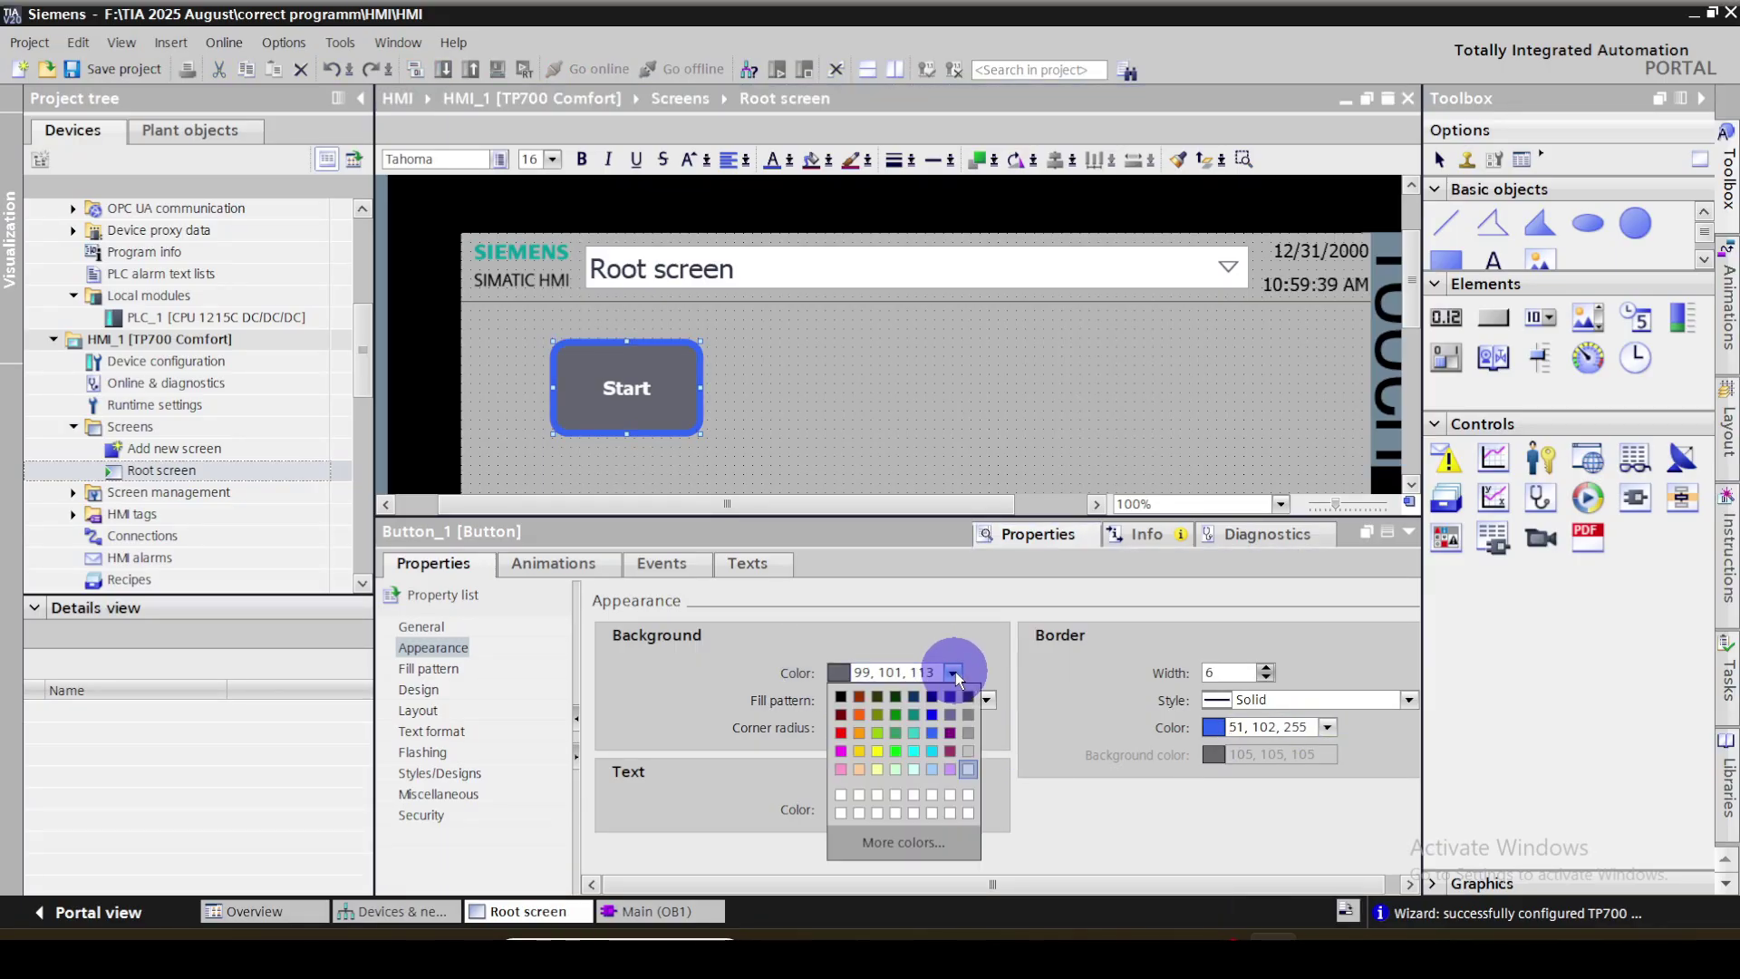
pyautogui.click(881, 760)
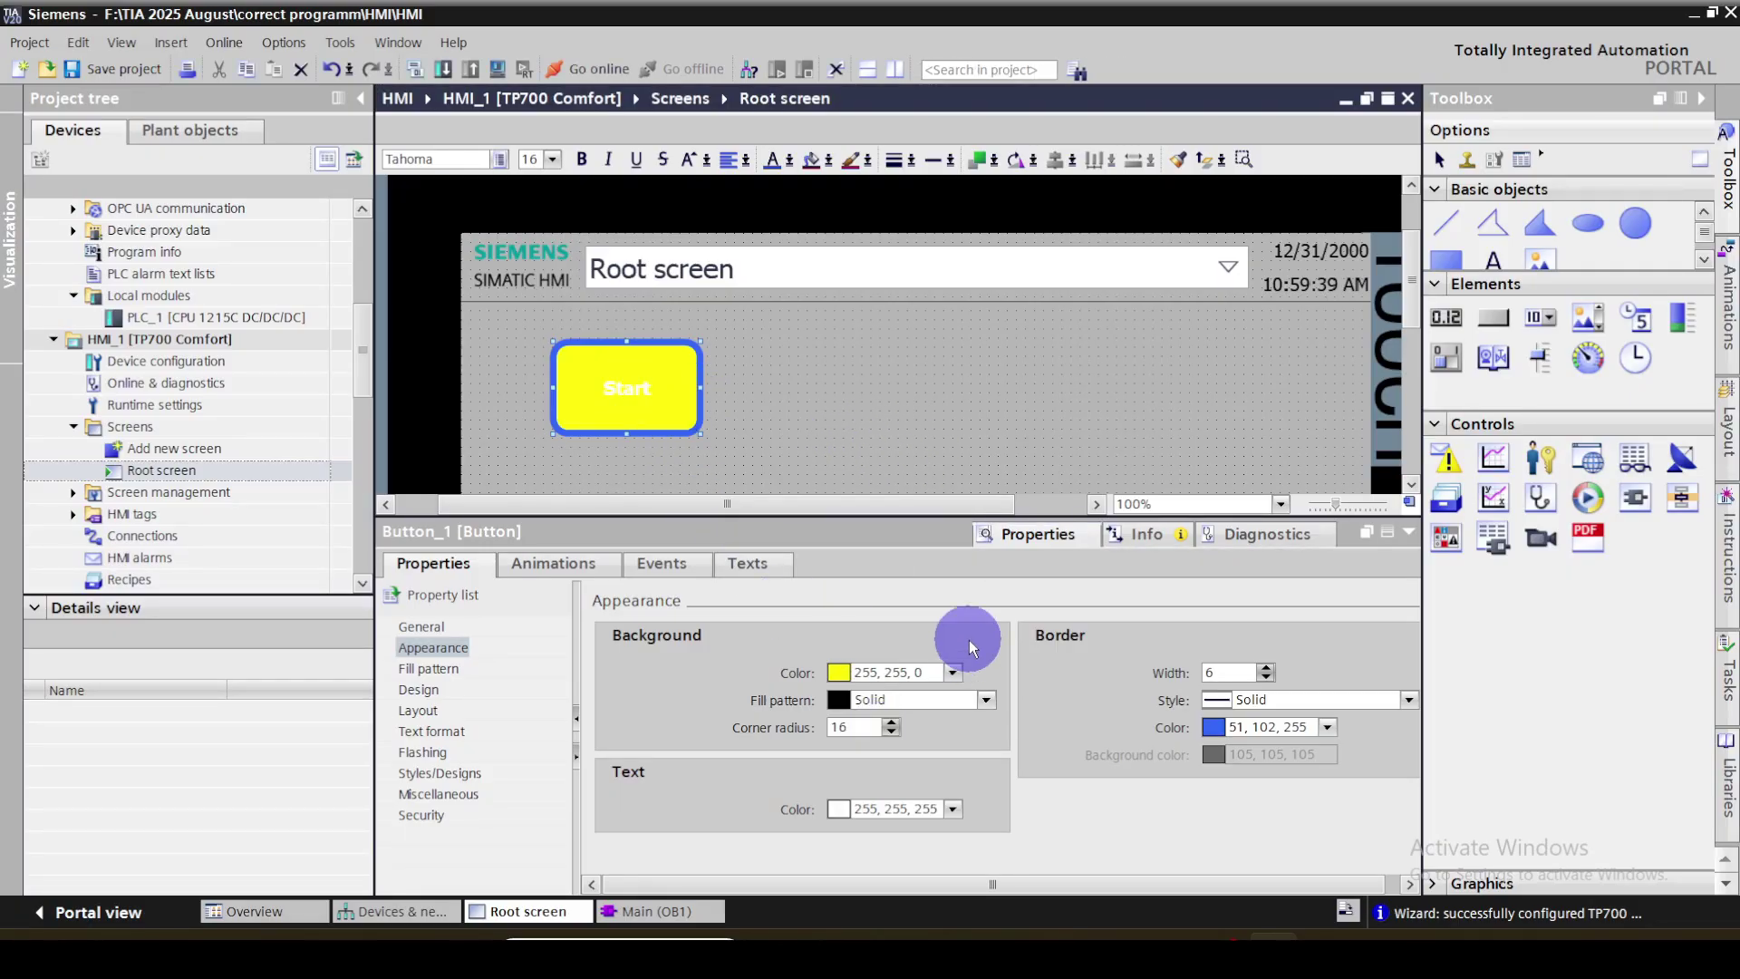
pyautogui.click(953, 808)
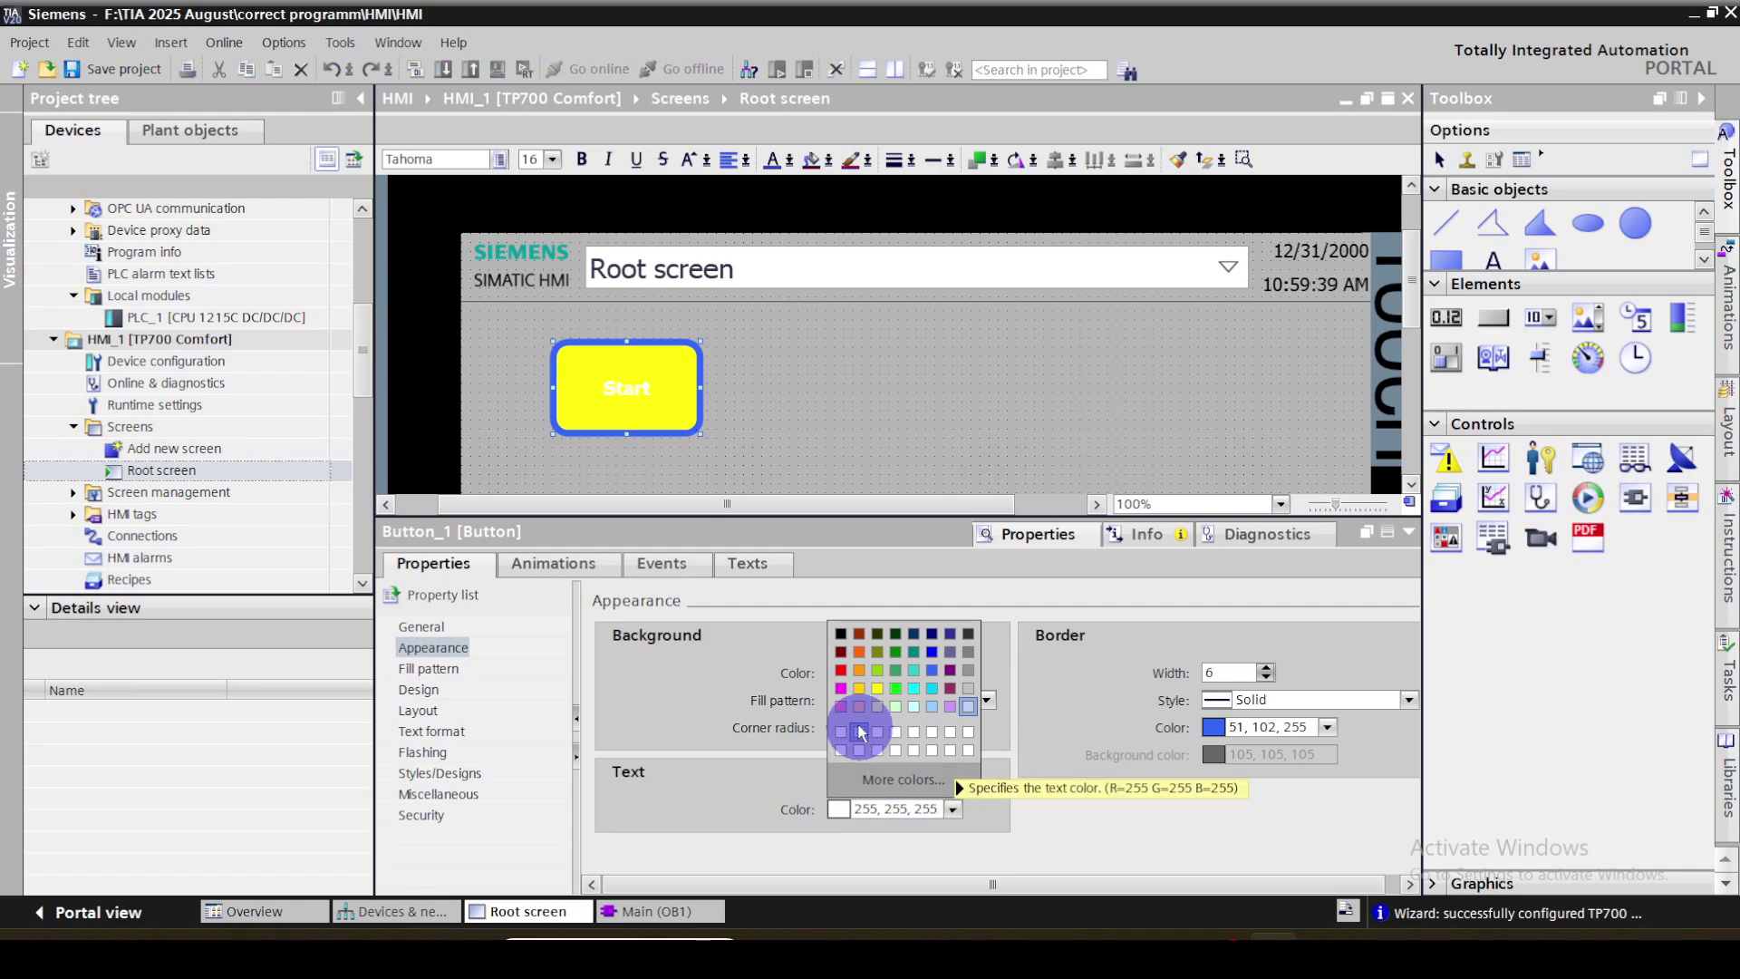
pyautogui.click(841, 675)
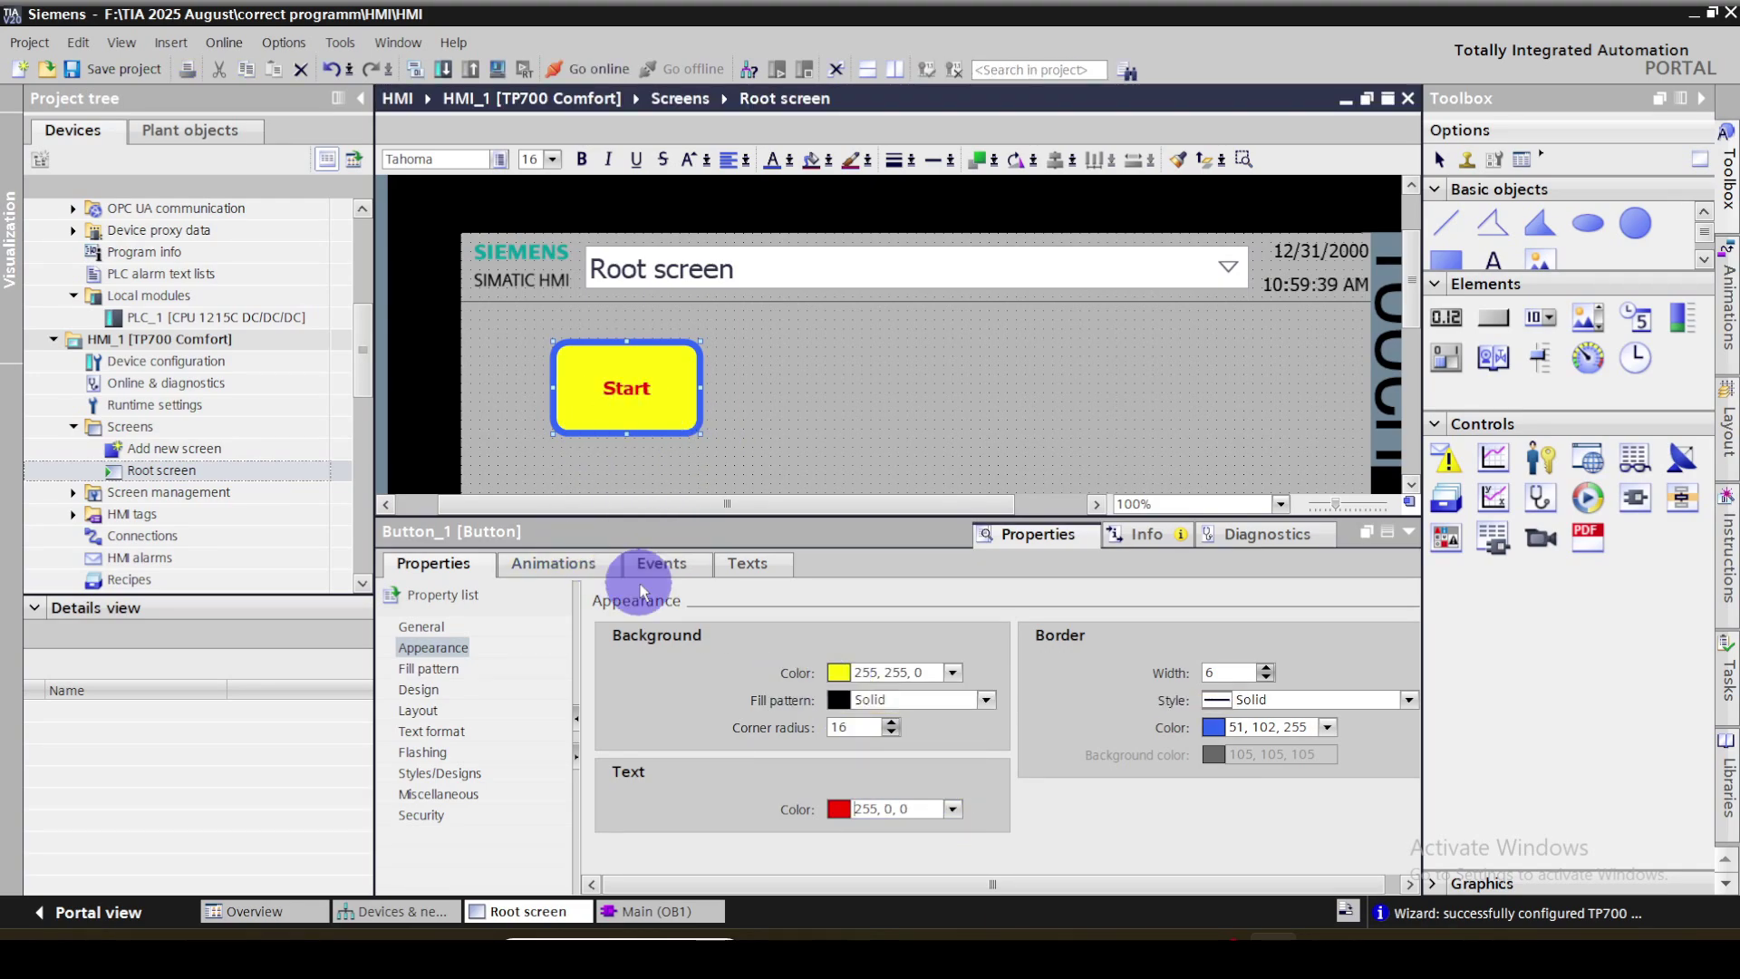
# Set the Start button's font to Tahoma Bold, size 25
pyautogui.click(433, 731)
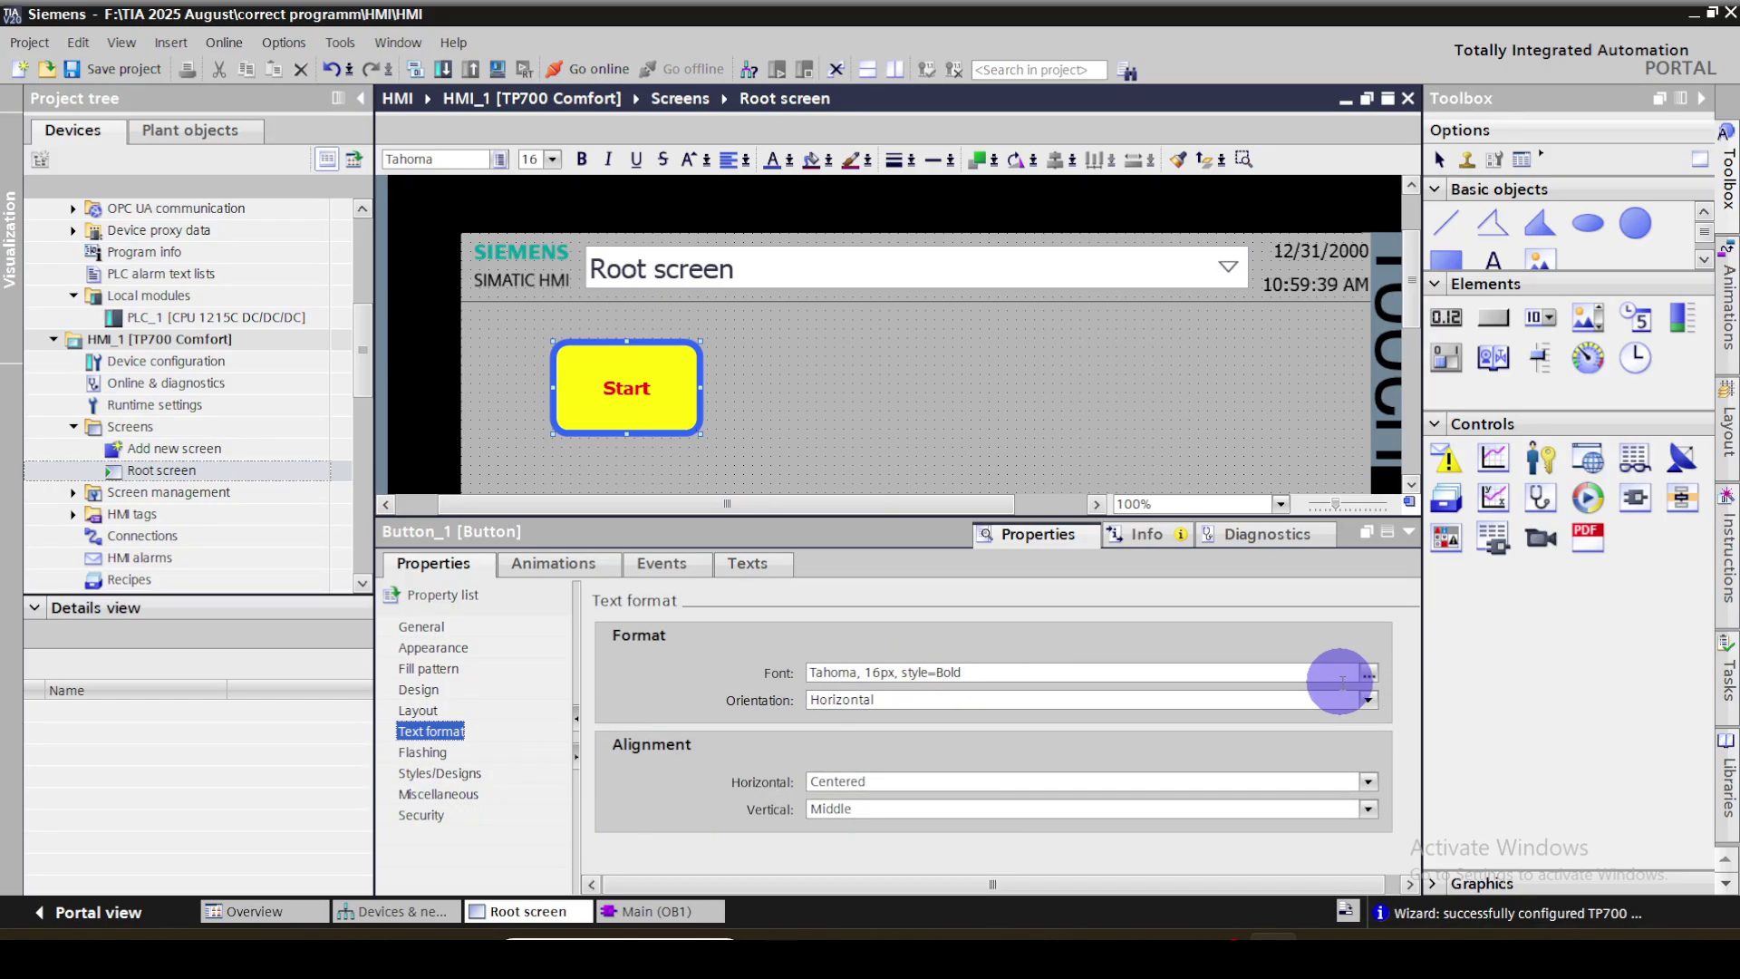
pyautogui.click(1369, 673)
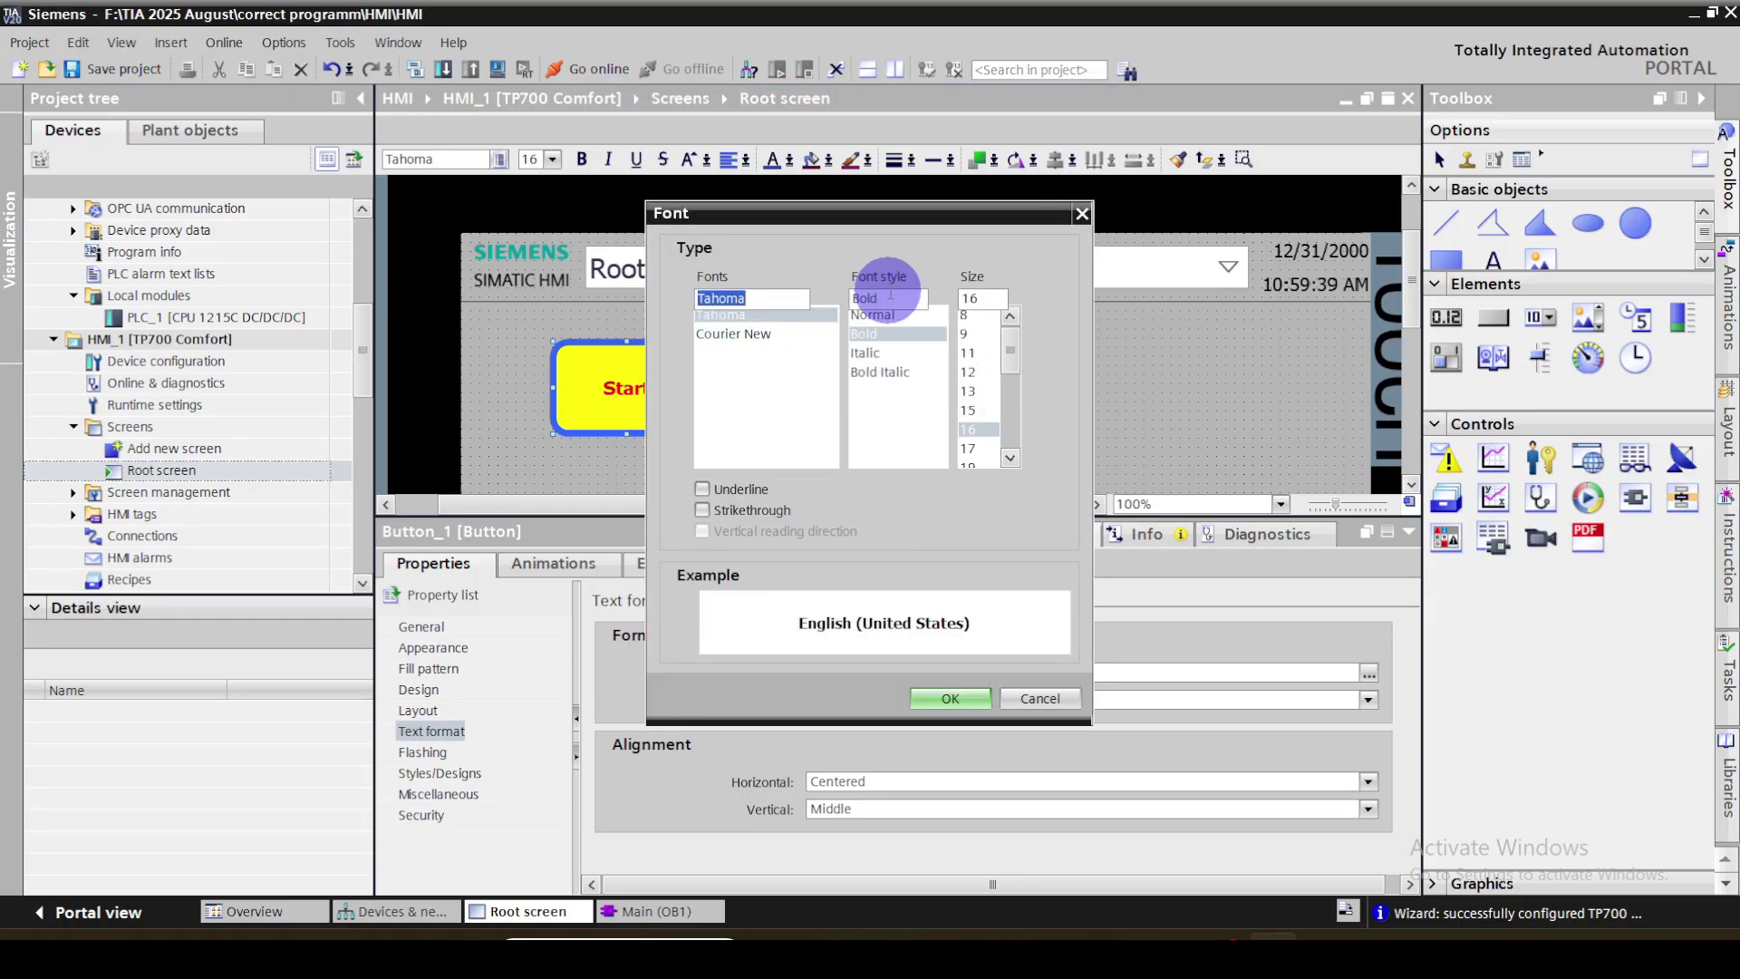
pyautogui.scroll(-2, 1015, 381)
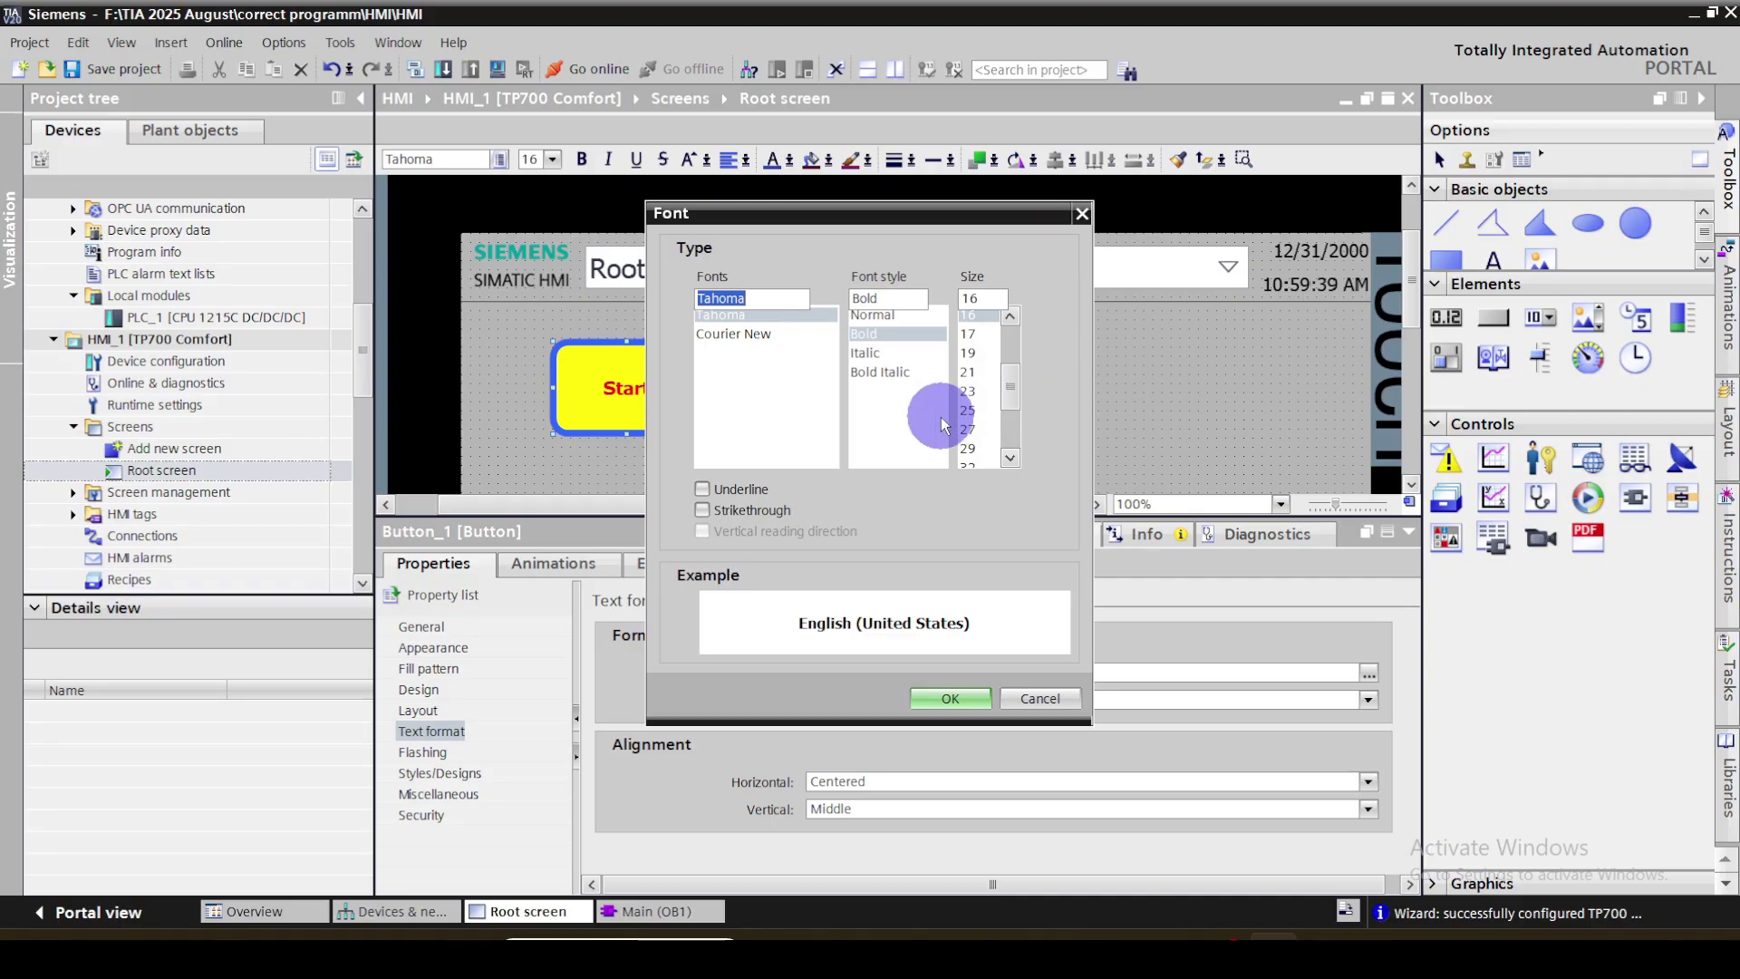
pyautogui.click(947, 698)
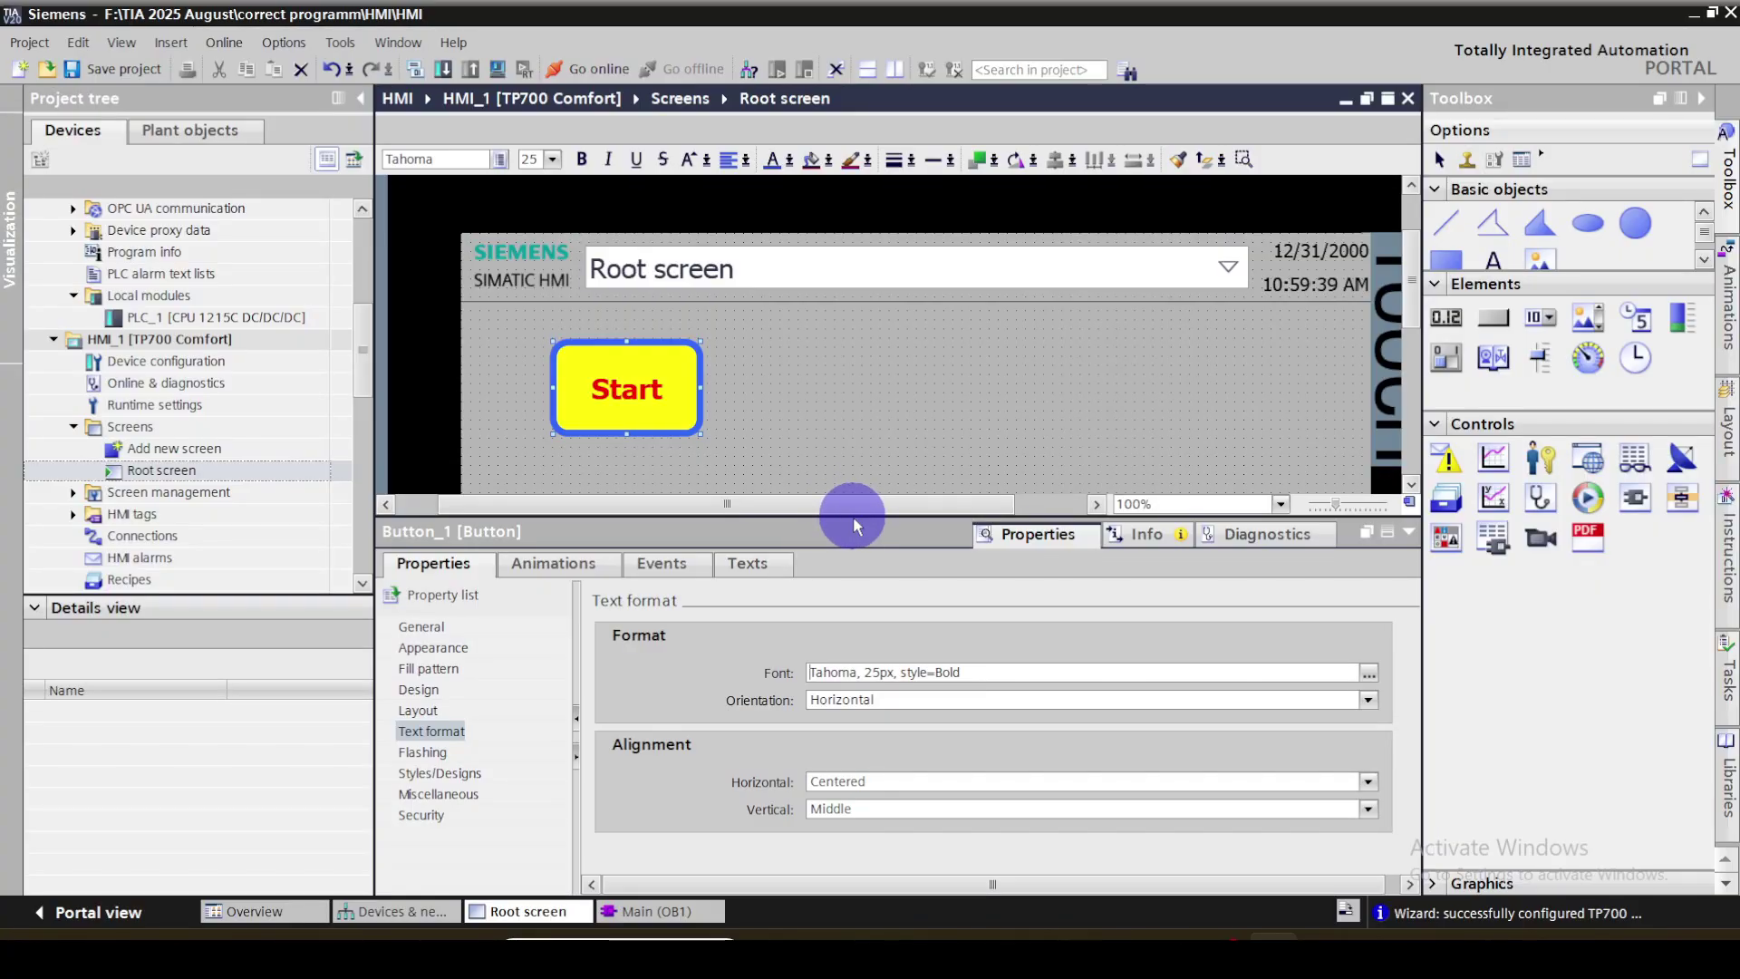
# Enlarge the Start button slightly in width and height from its lower-right corner
pyautogui.moveTo(852, 517); pyautogui.dragTo(852, 681)
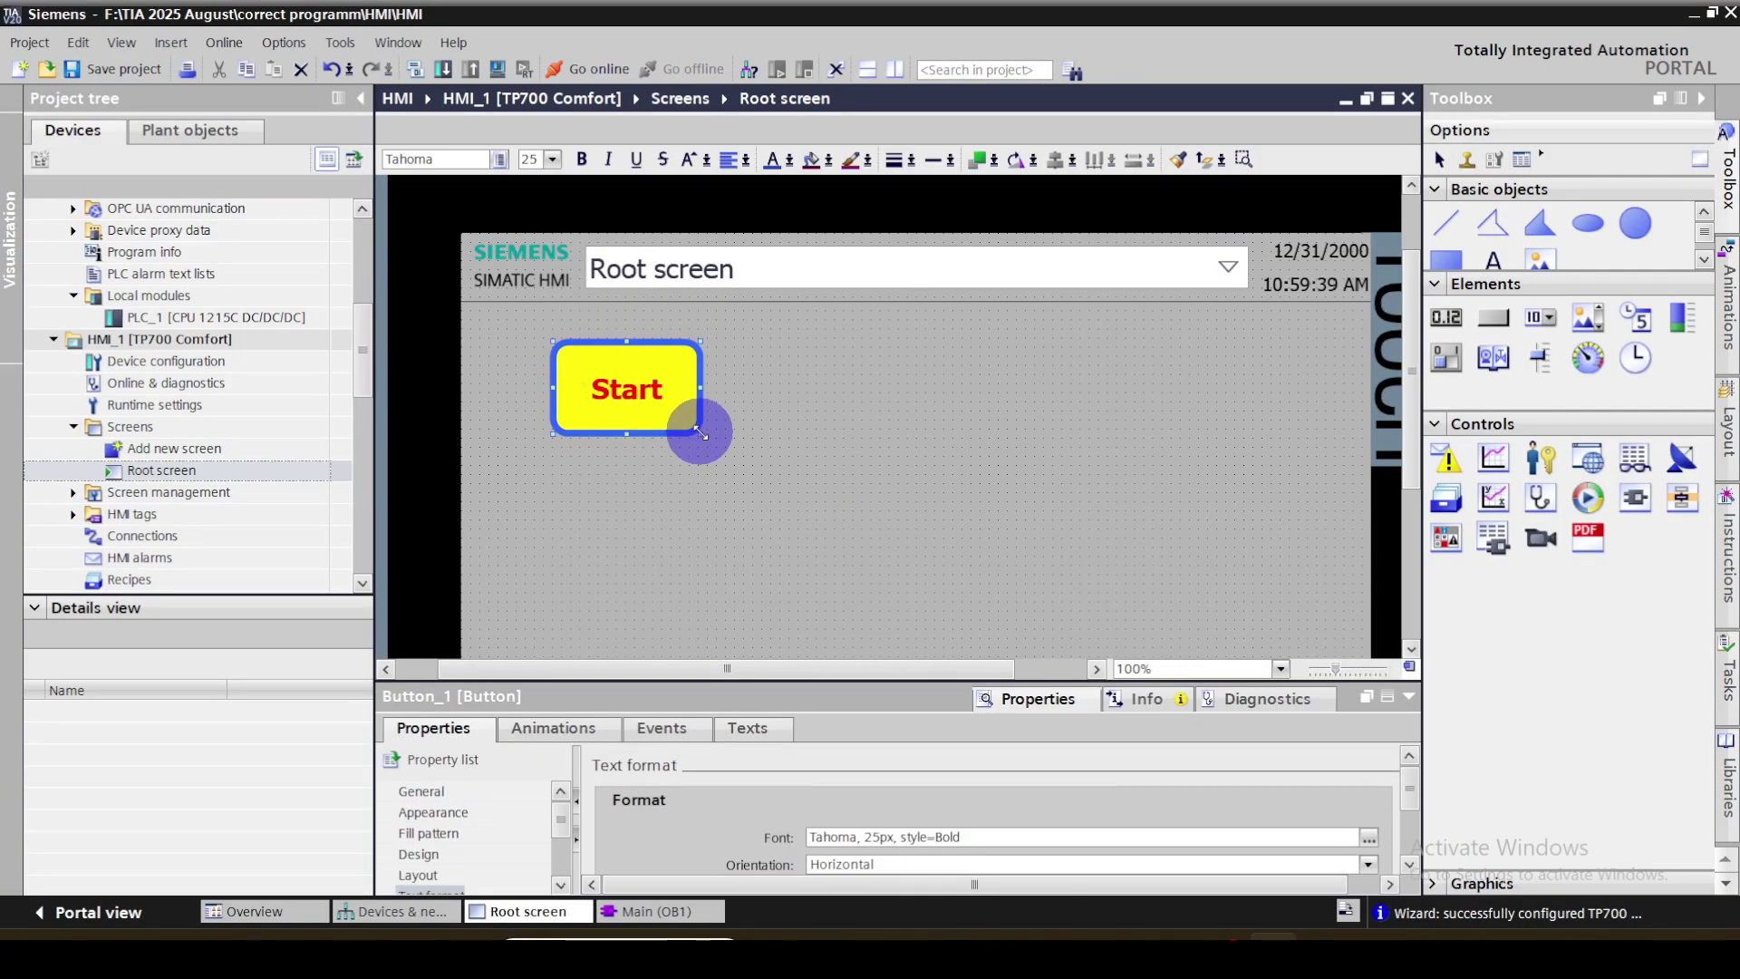
pyautogui.moveTo(700, 434); pyautogui.dragTo(730, 472)
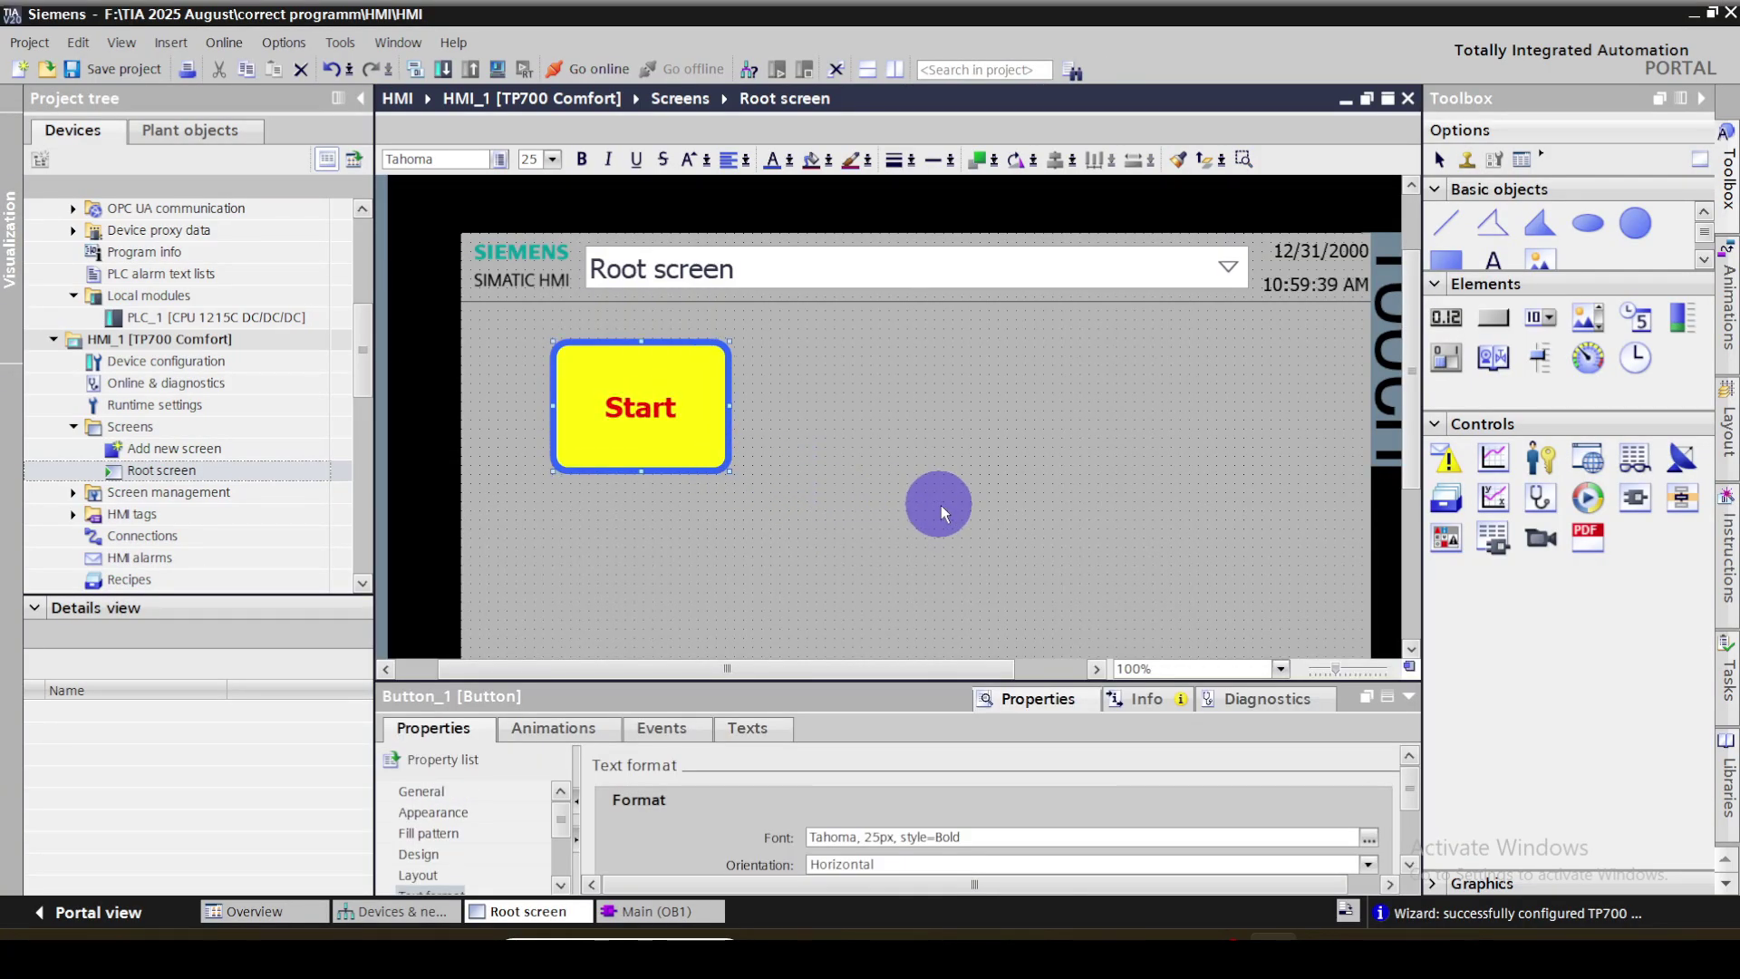
pyautogui.scroll(-2, 940, 610)
pyautogui.click(940, 610)
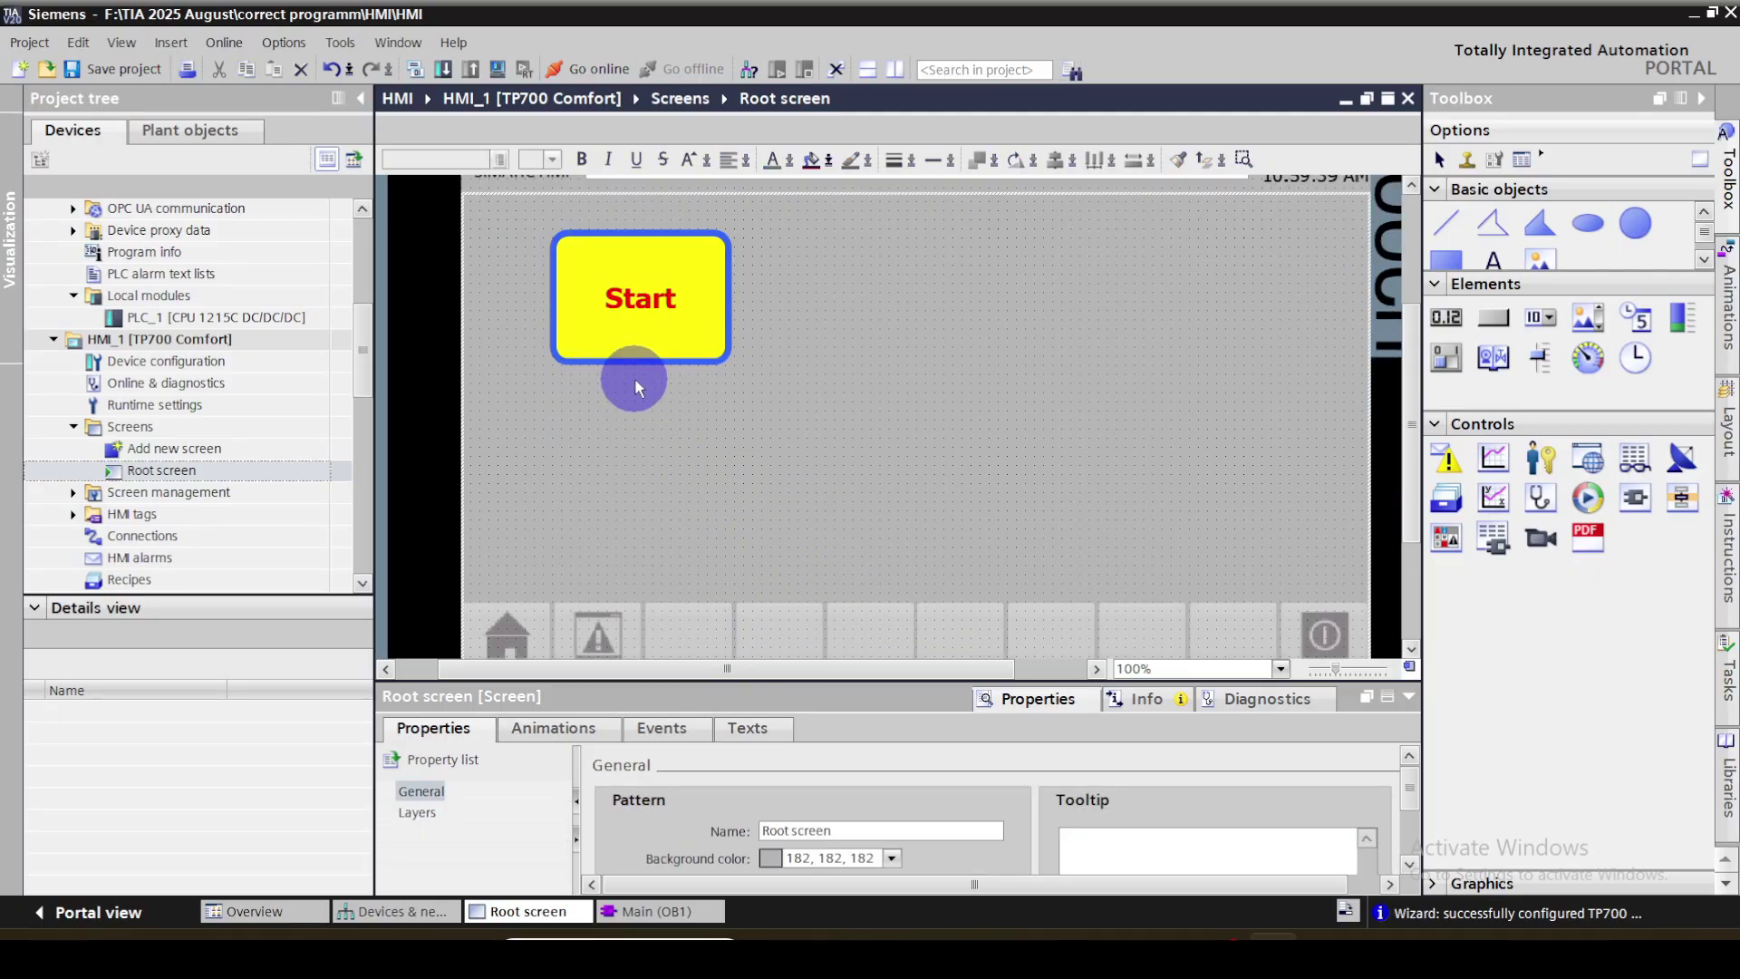
pyautogui.click(661, 338)
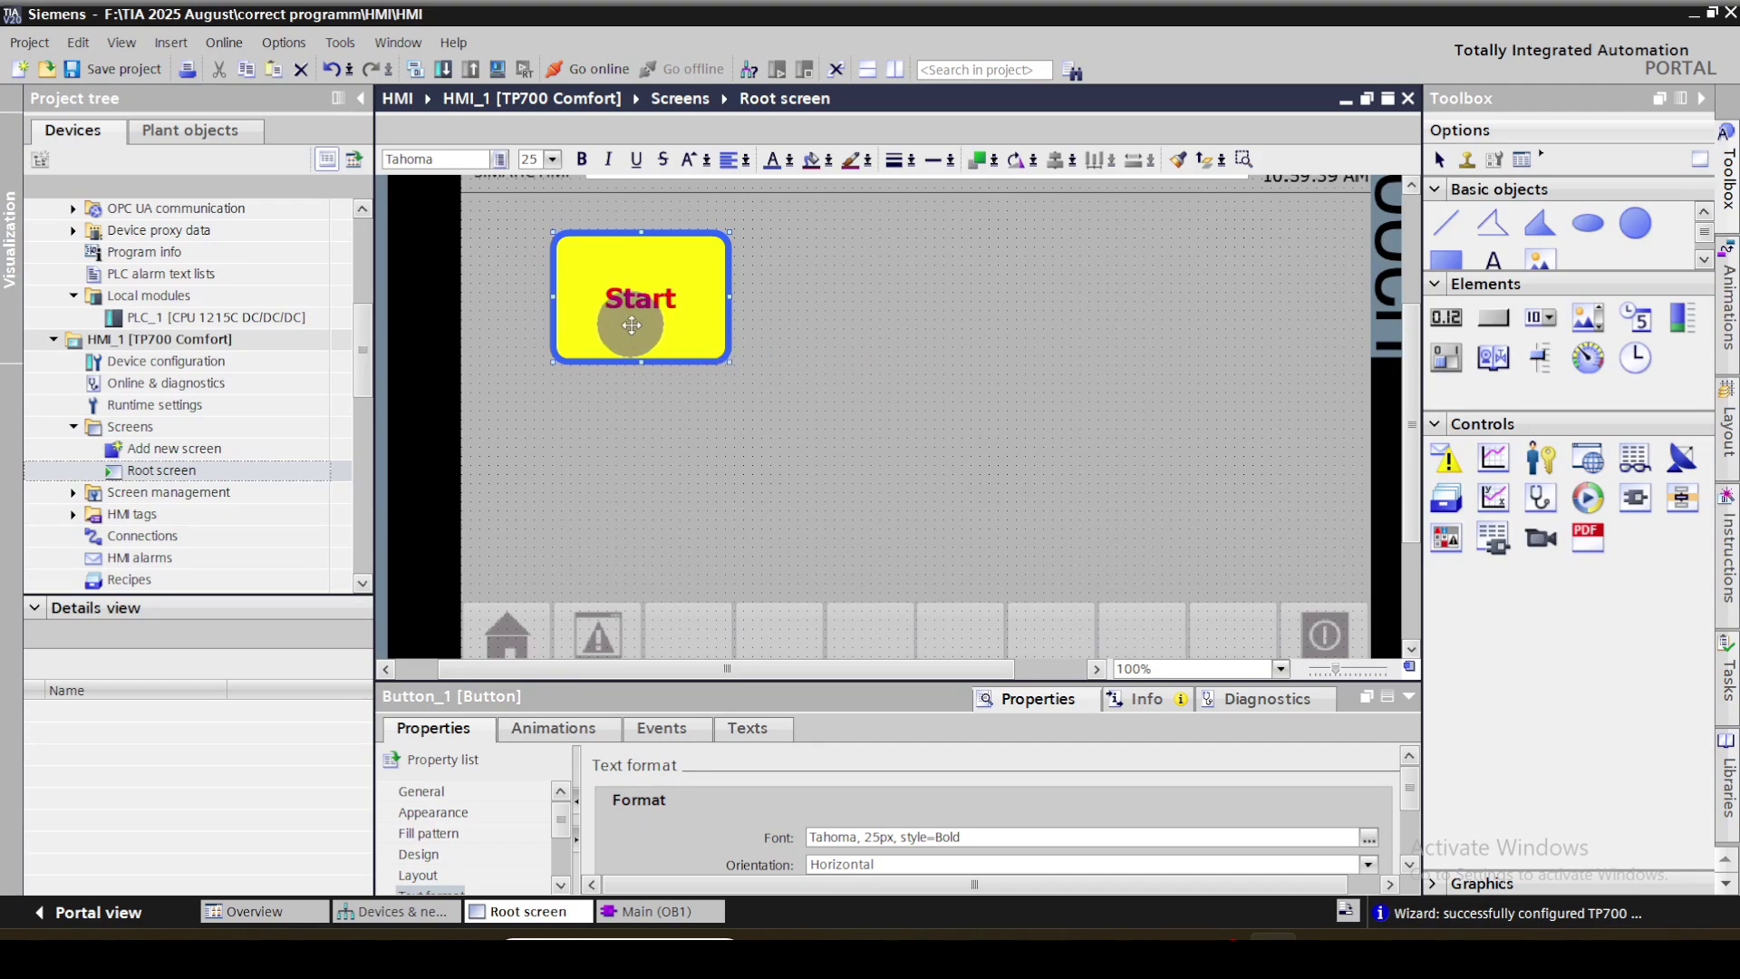
pyautogui.click(878, 497)
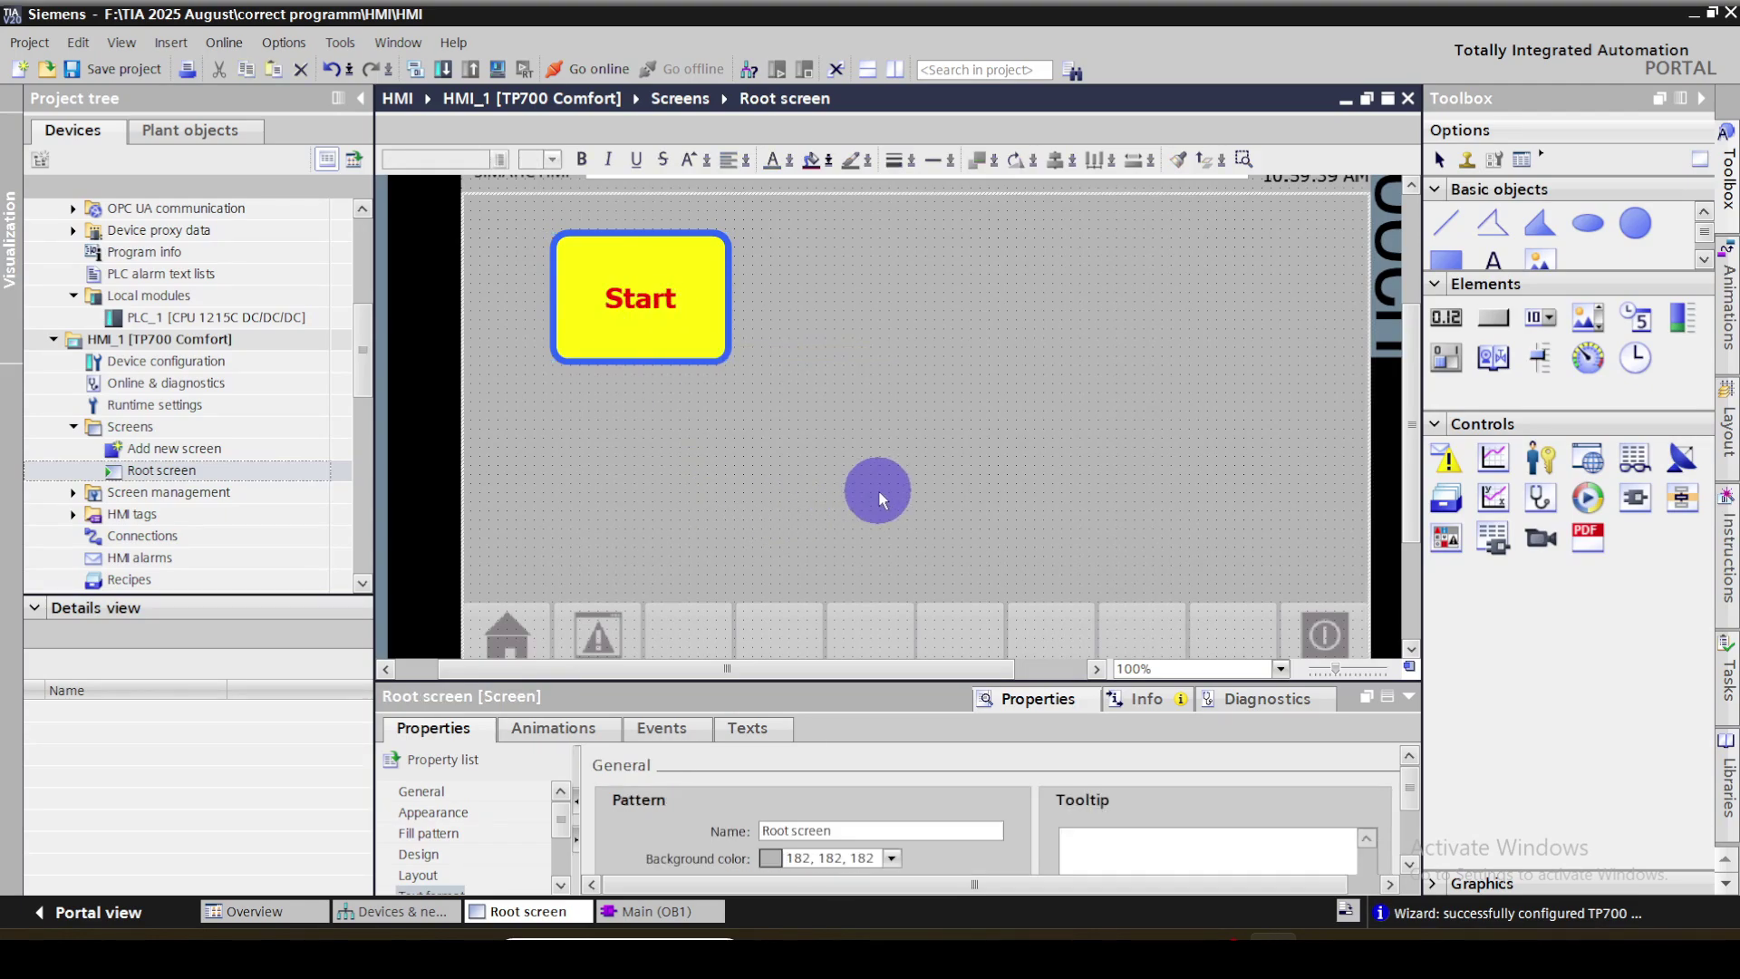
# Duplicate the Start button directly below the original and change the copy's text to Stop
pyautogui.click(653, 327)
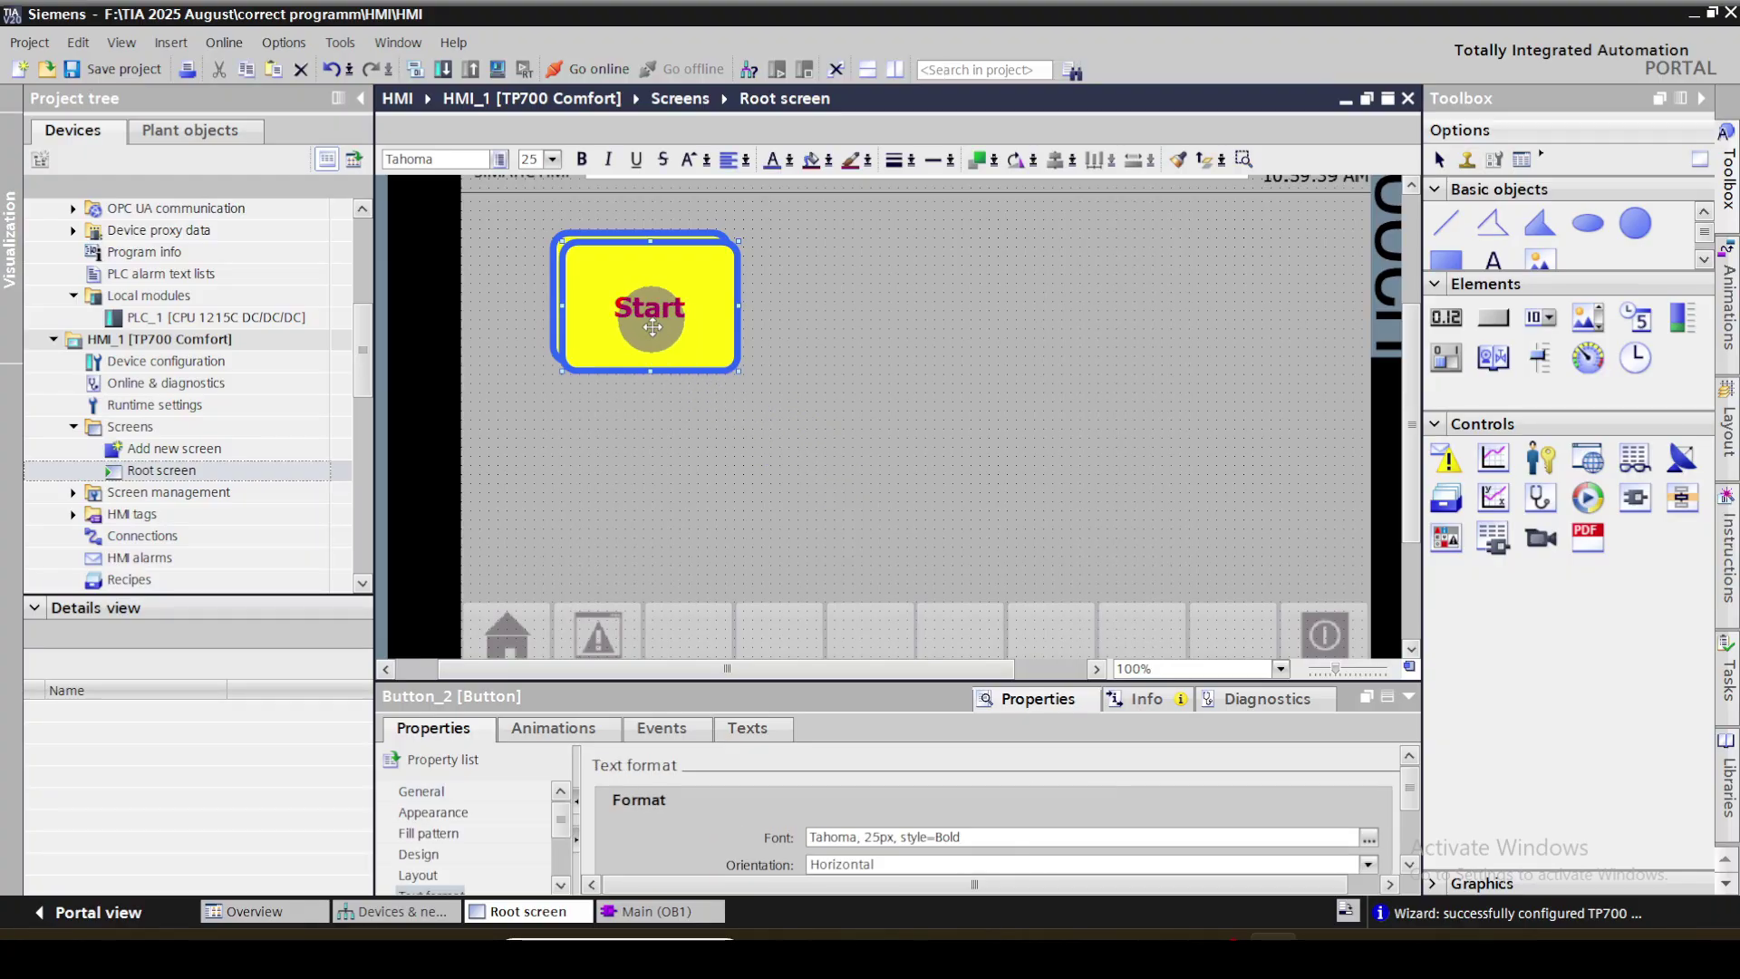
pyautogui.moveTo(652, 326); pyautogui.dragTo(644, 481)
pyautogui.click(1092, 473)
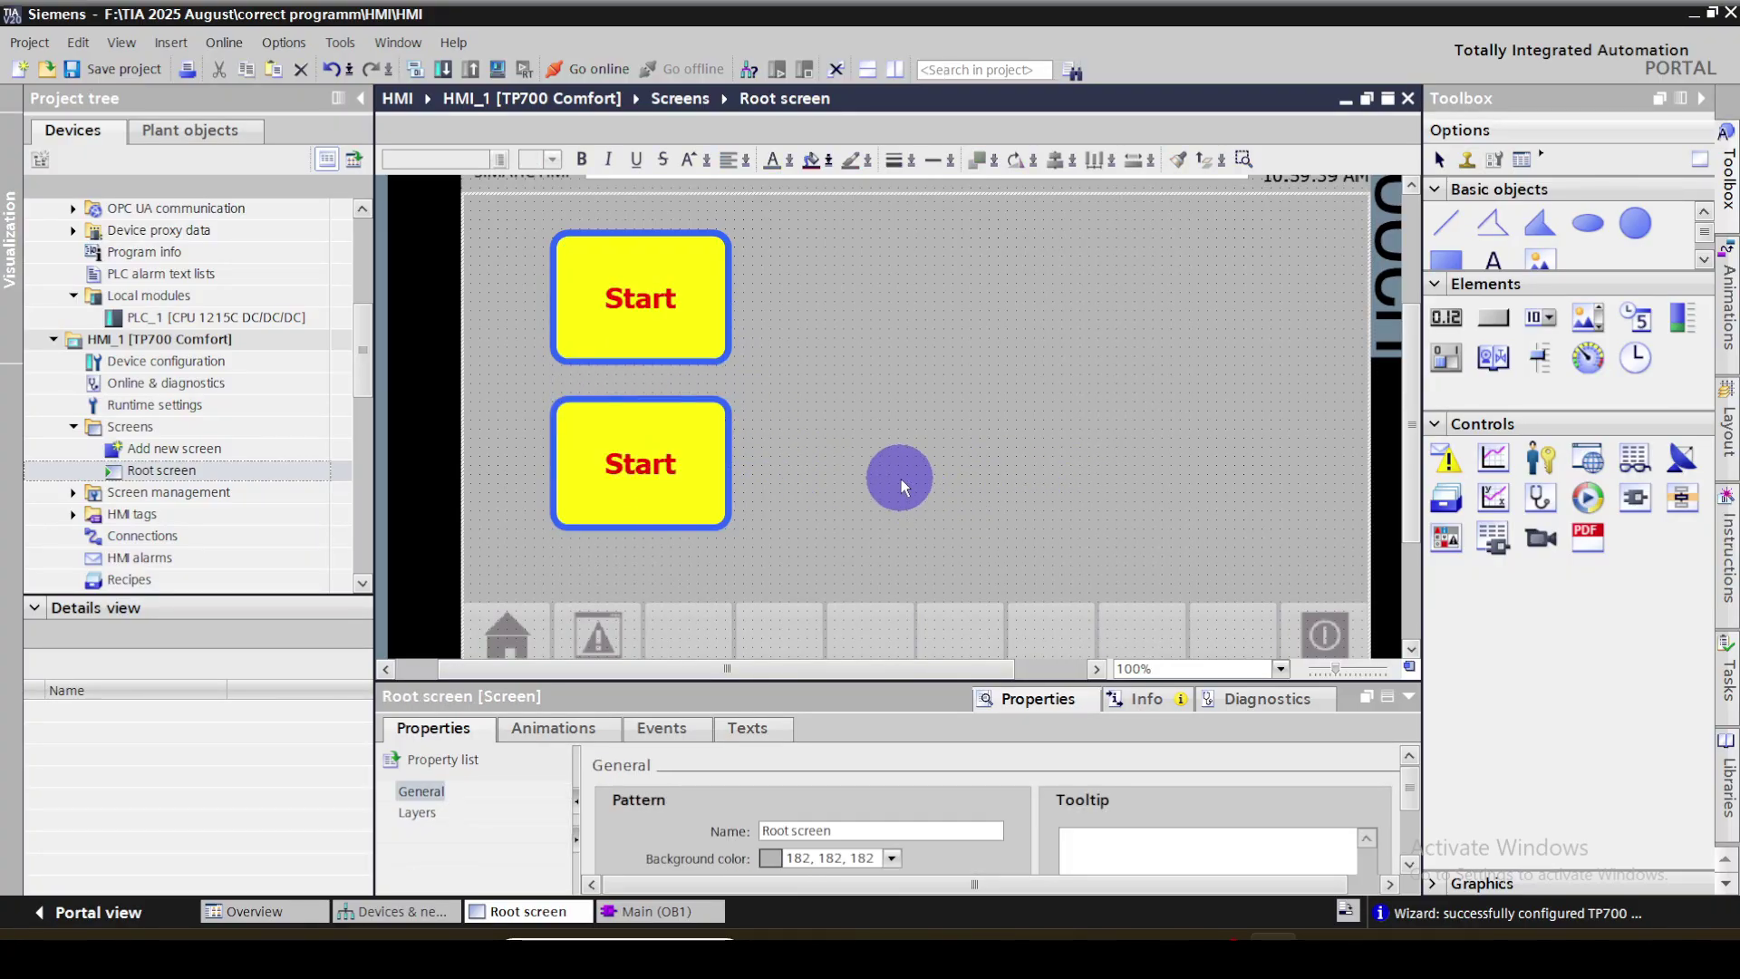
pyautogui.doubleClick(637, 464)
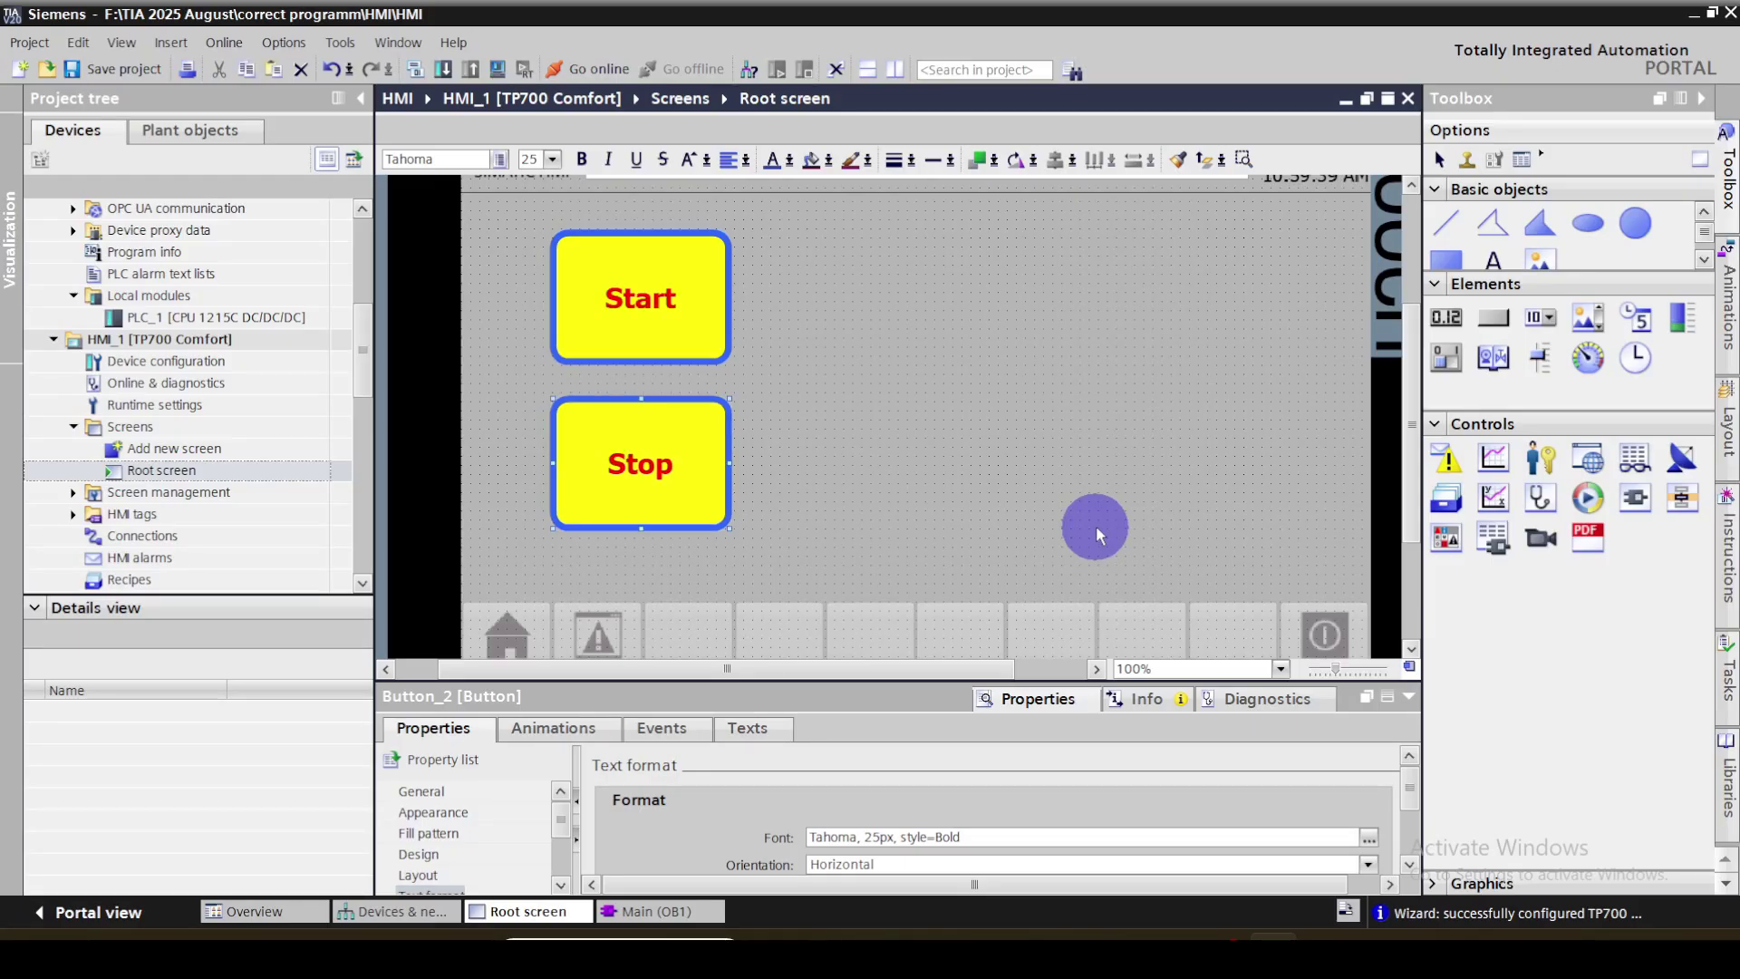
# Add a circle to the right of the Start and Stop buttons and enlarge it to roughly button width
pyautogui.moveTo(882, 680); pyautogui.dragTo(883, 603)
pyautogui.scroll(1, 1060, 408)
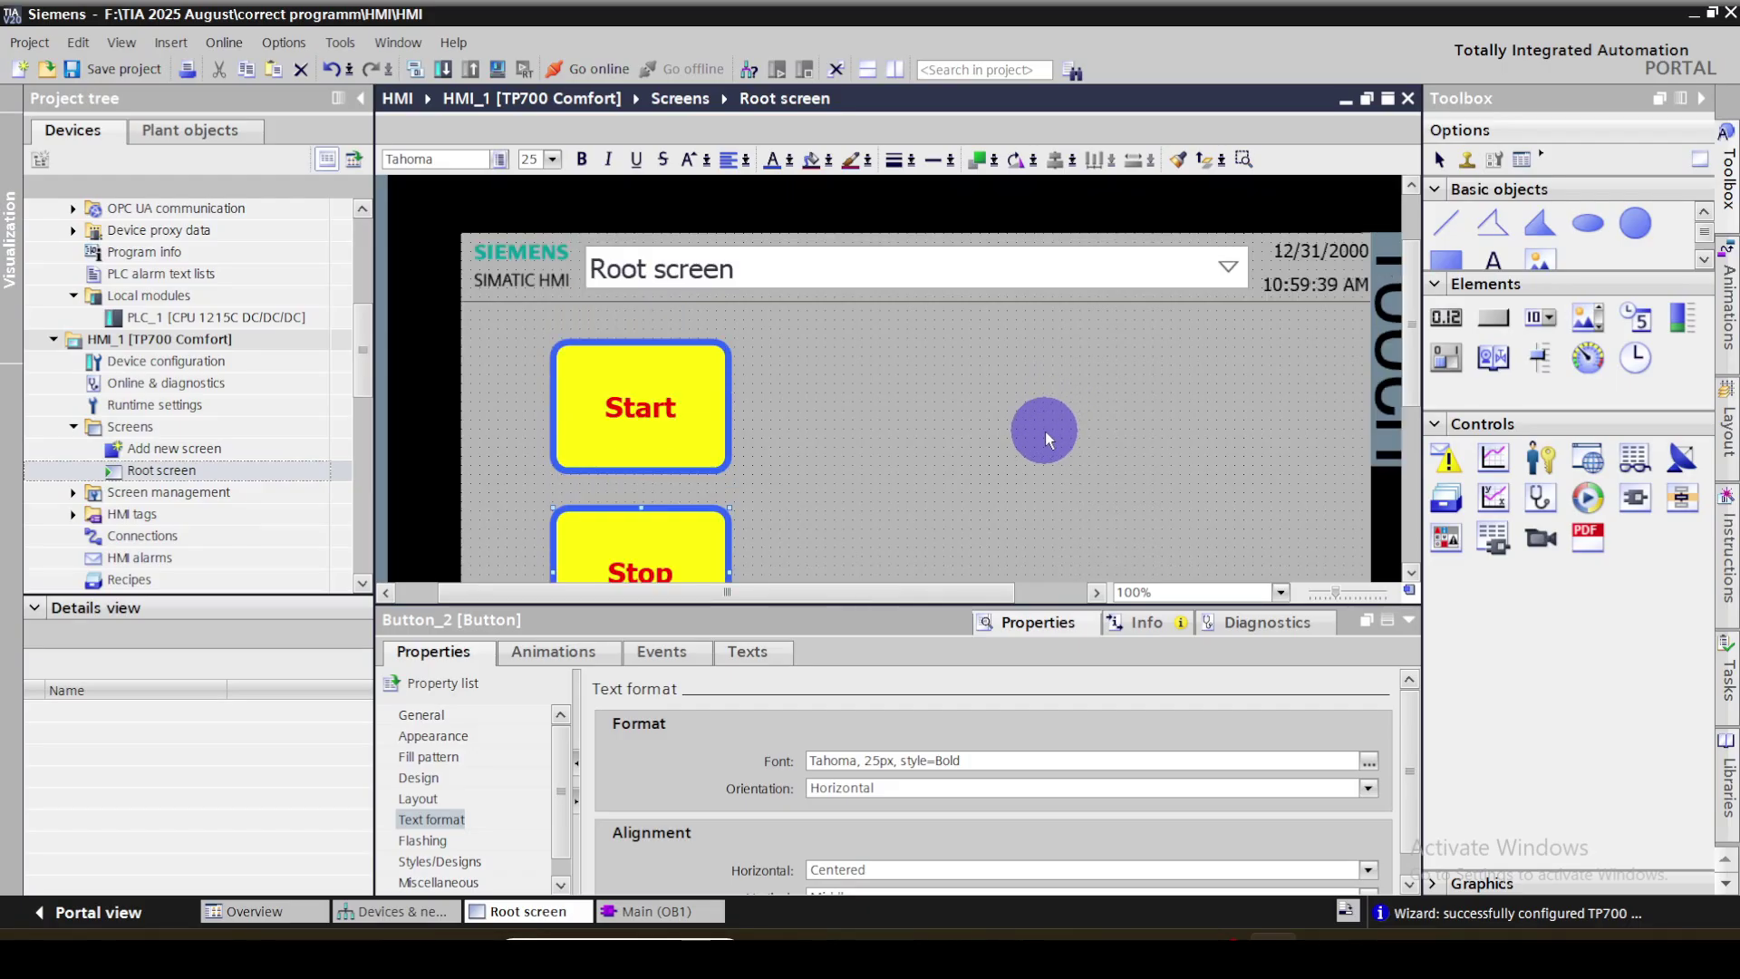
pyautogui.scroll(-2, 1060, 408)
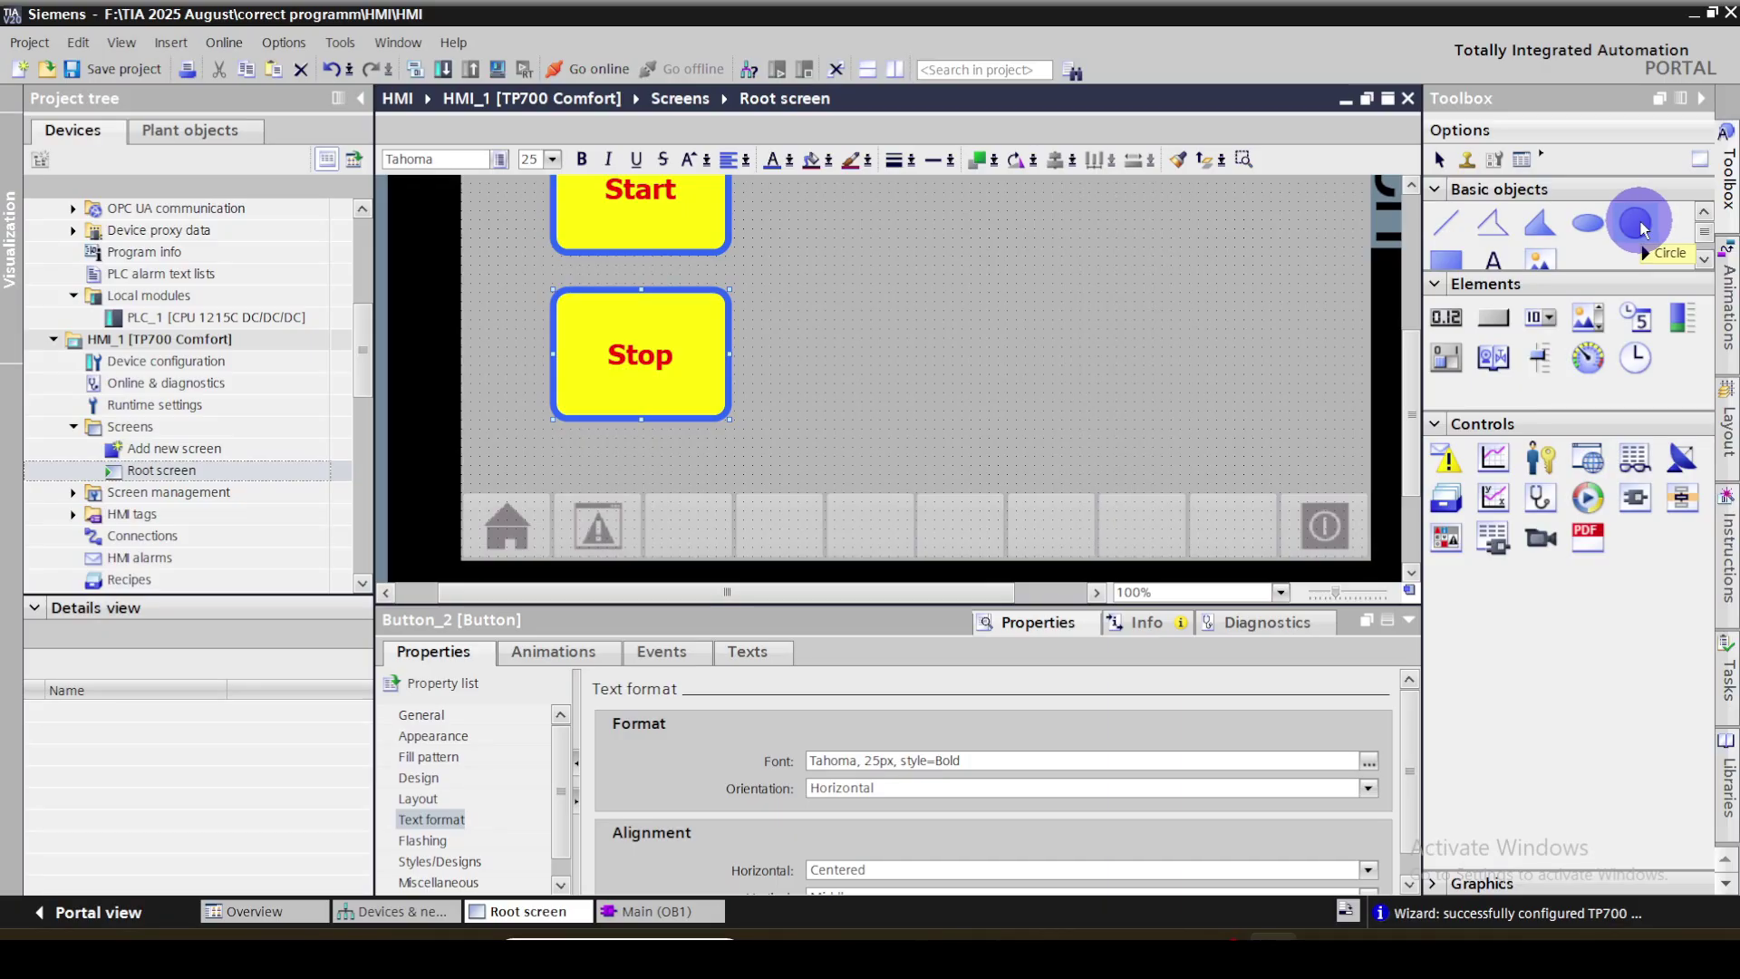
pyautogui.click(1636, 222)
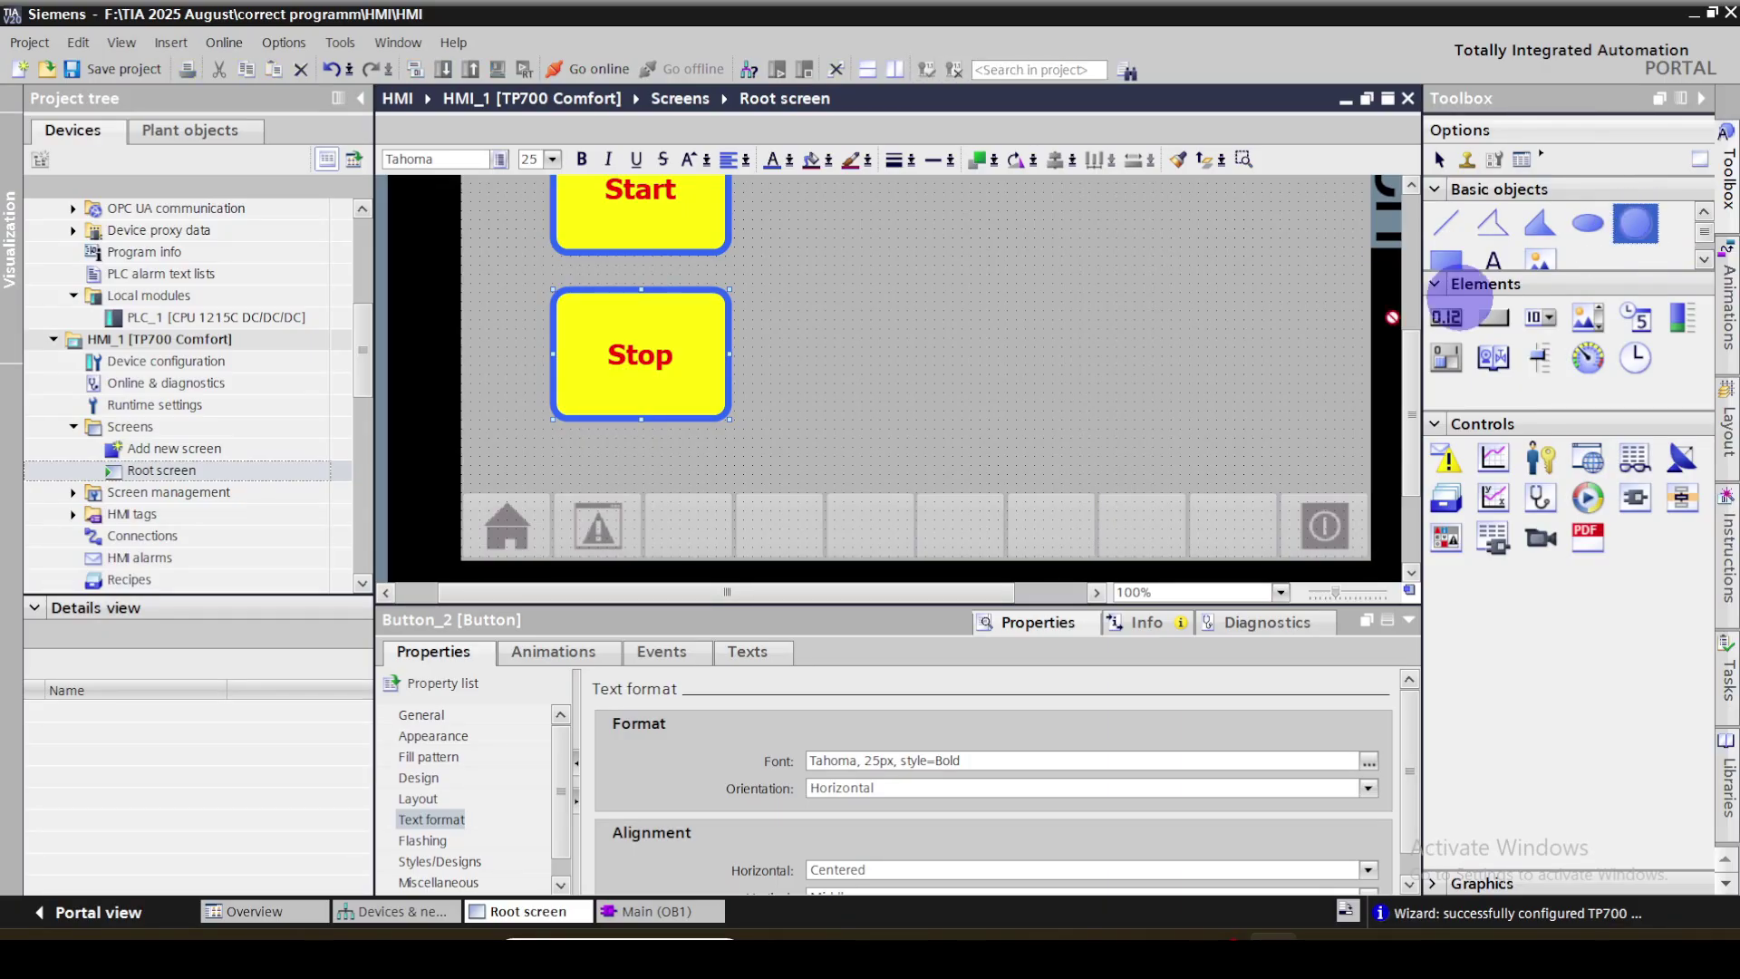
pyautogui.click(995, 253)
pyautogui.scroll(3, 1034, 426)
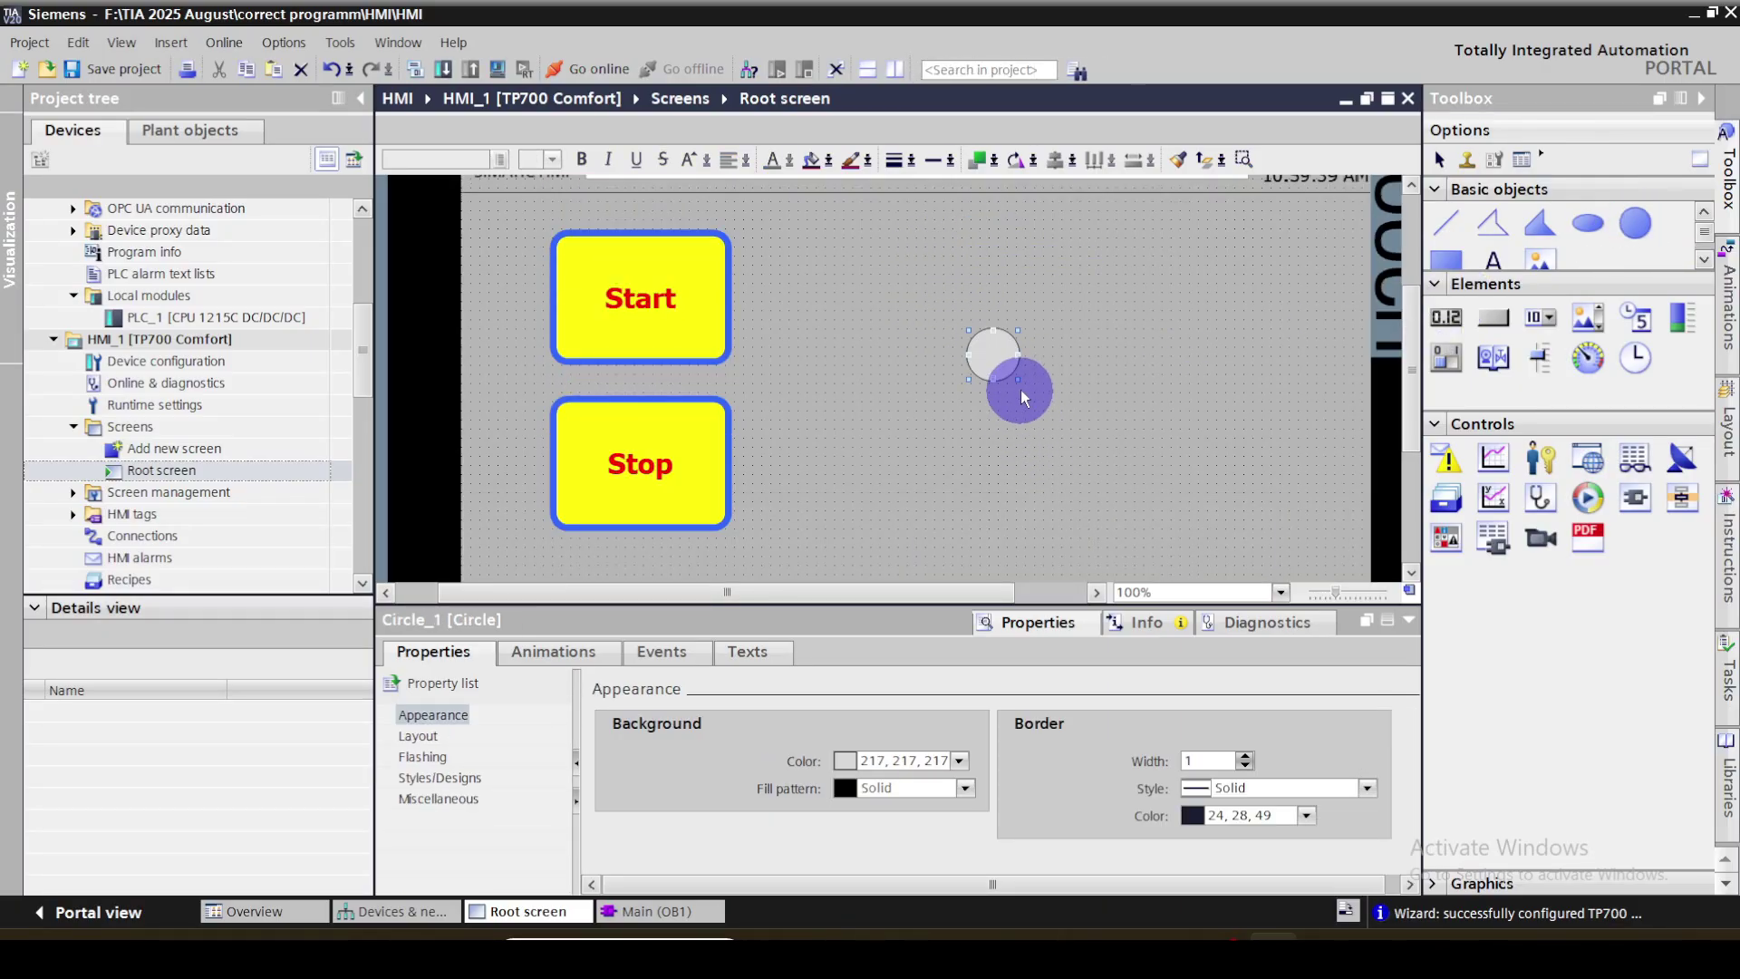
pyautogui.moveTo(1017, 378); pyautogui.dragTo(1103, 384)
pyautogui.click(1332, 474)
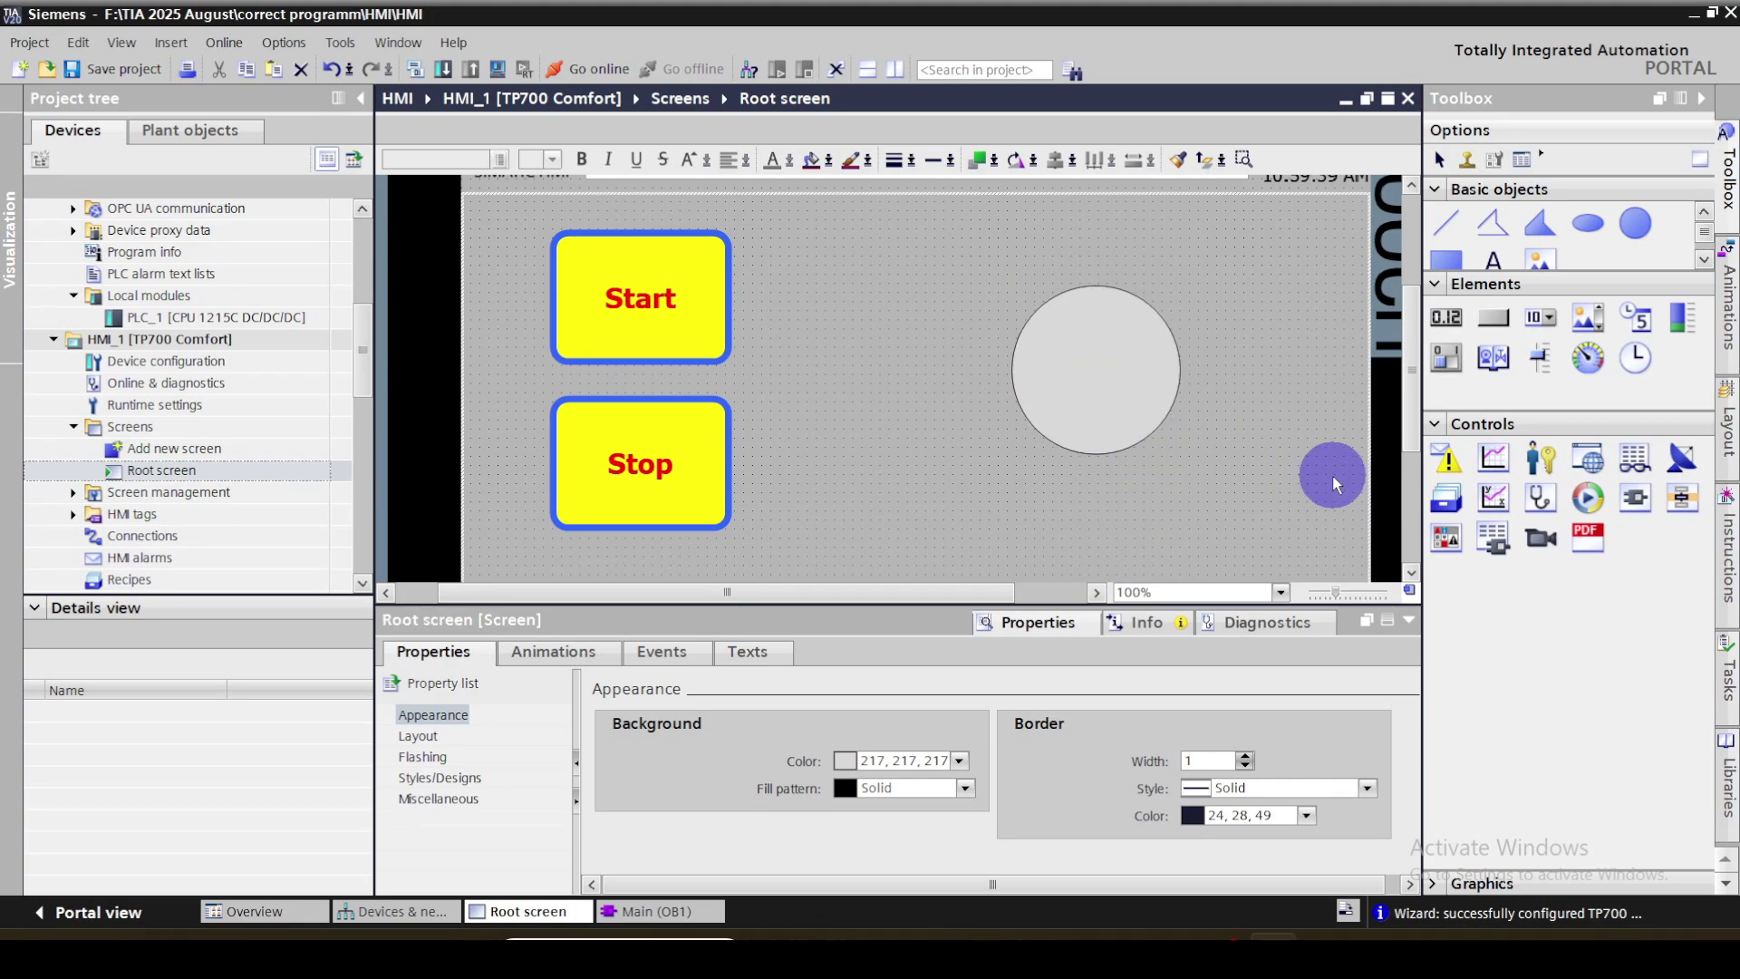
# Set the circle's background color to white (255, 255, 255)
pyautogui.scroll(-5, 742, 508)
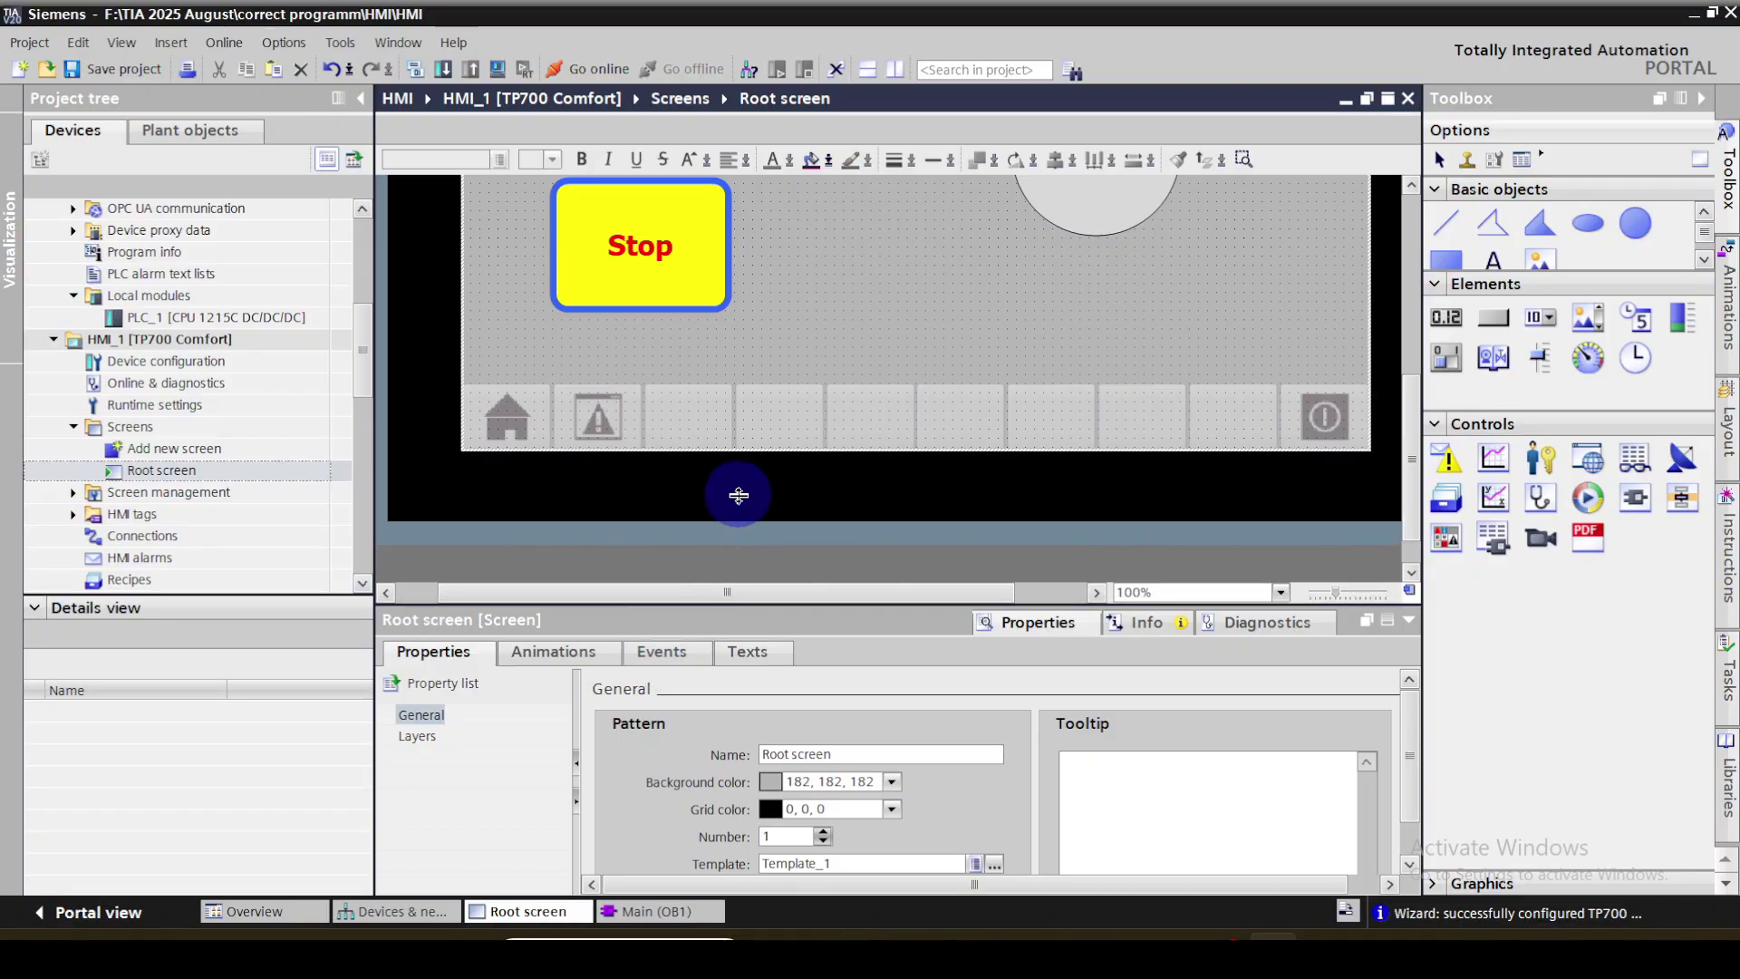
pyautogui.click(1079, 196)
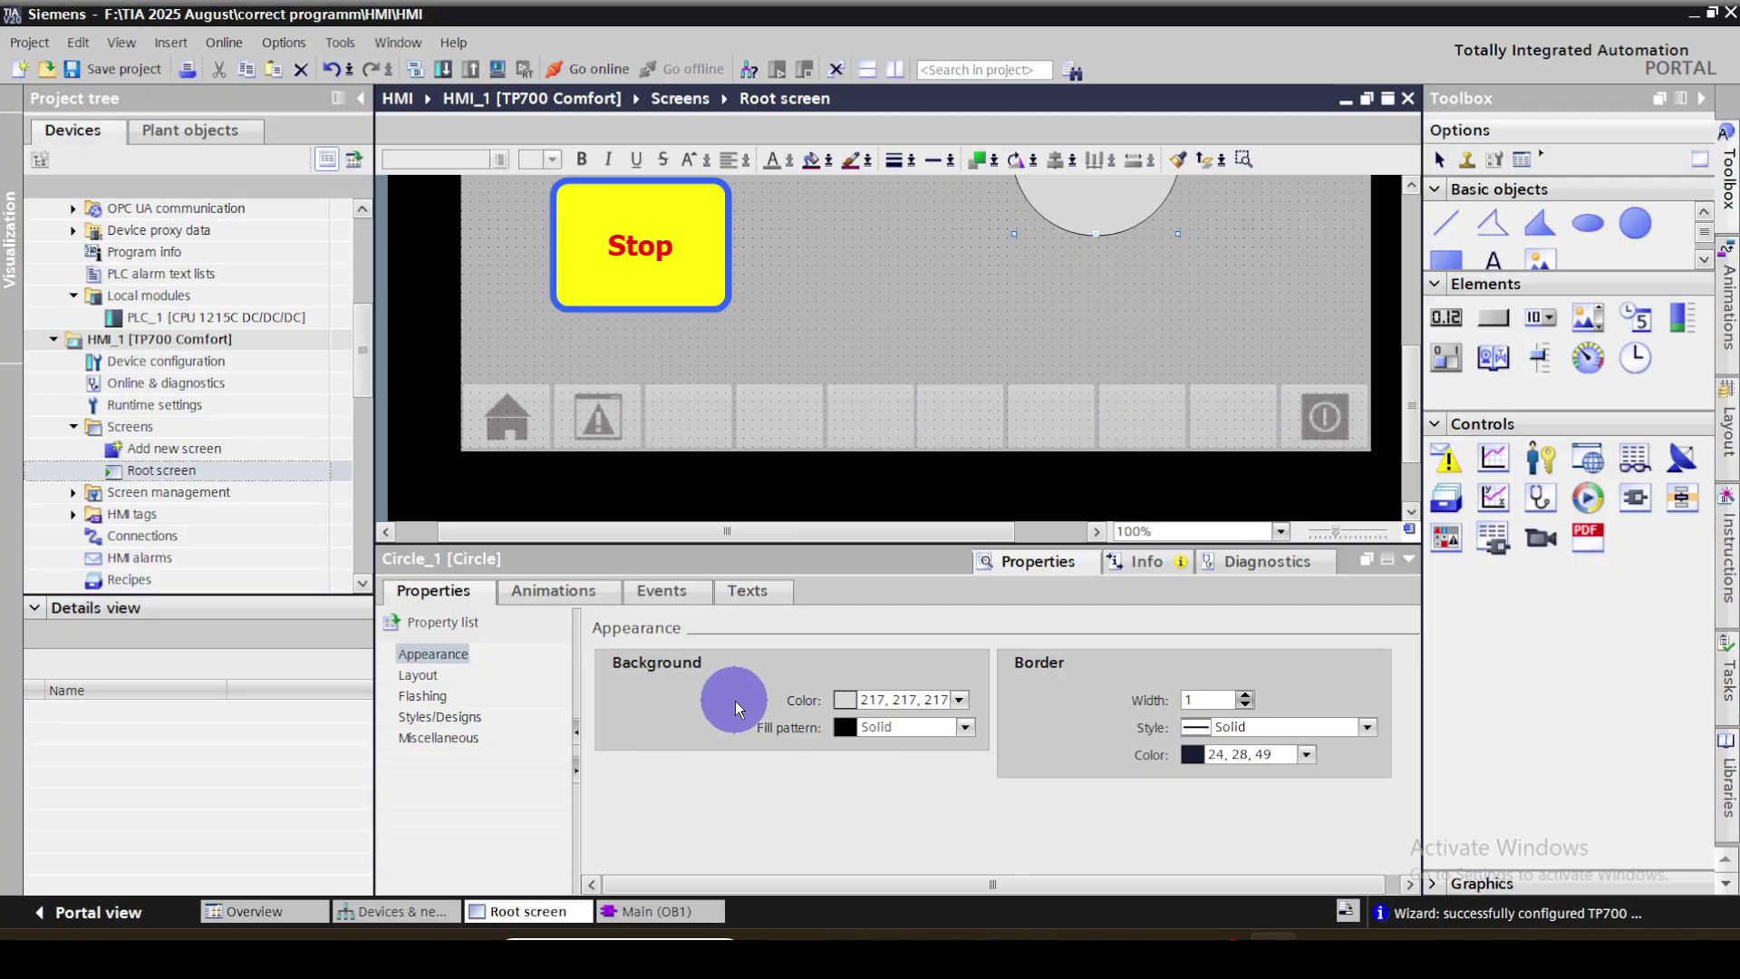
pyautogui.click(960, 700)
pyautogui.click(878, 816)
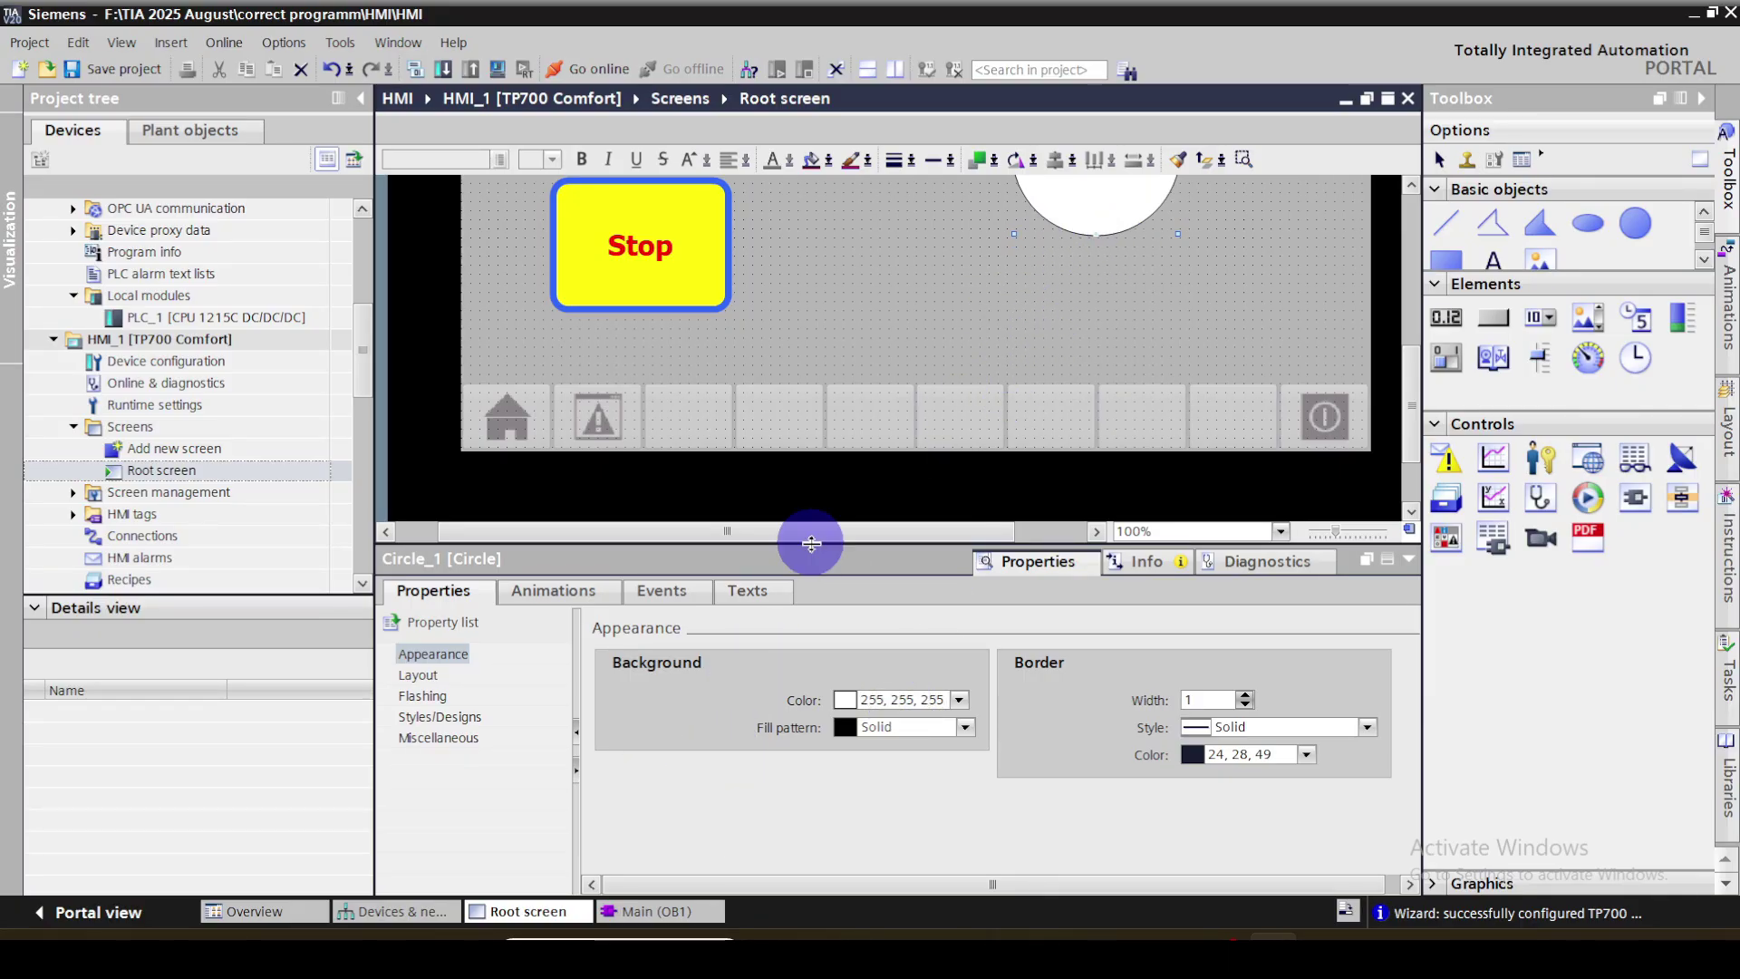
# Give the circle a solid border of width 4 in red (255, 0, 0)
pyautogui.click(1247, 694)
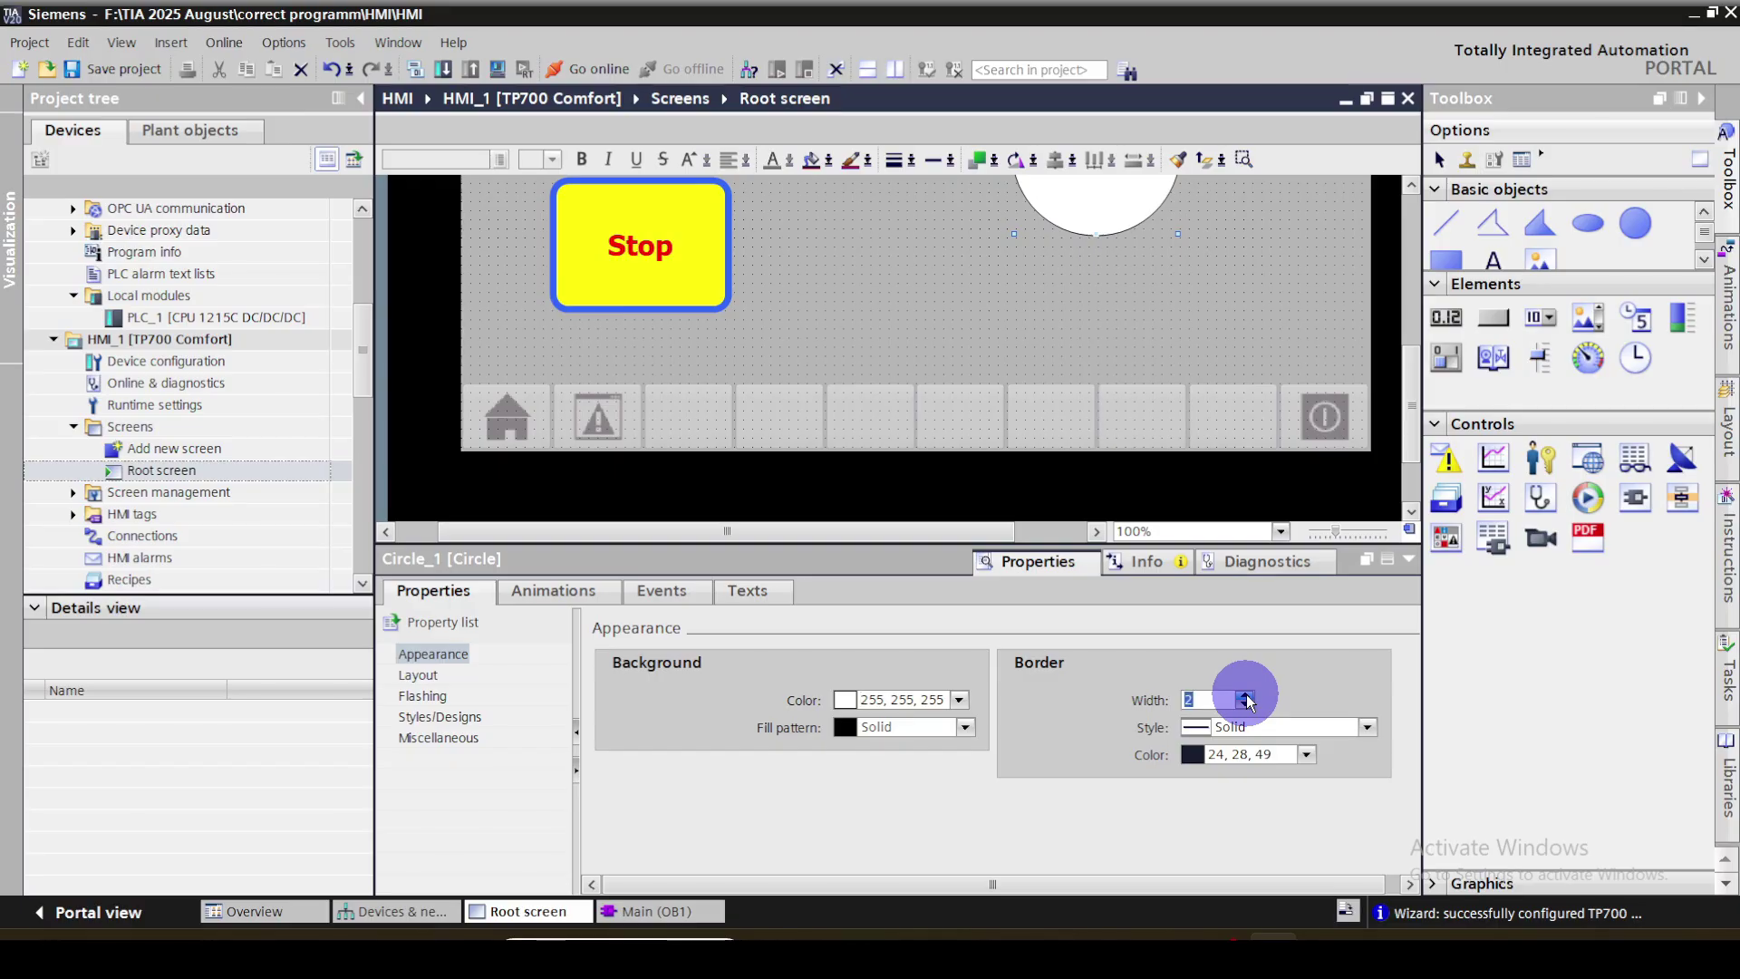
pyautogui.click(1368, 728)
pyautogui.click(1314, 633)
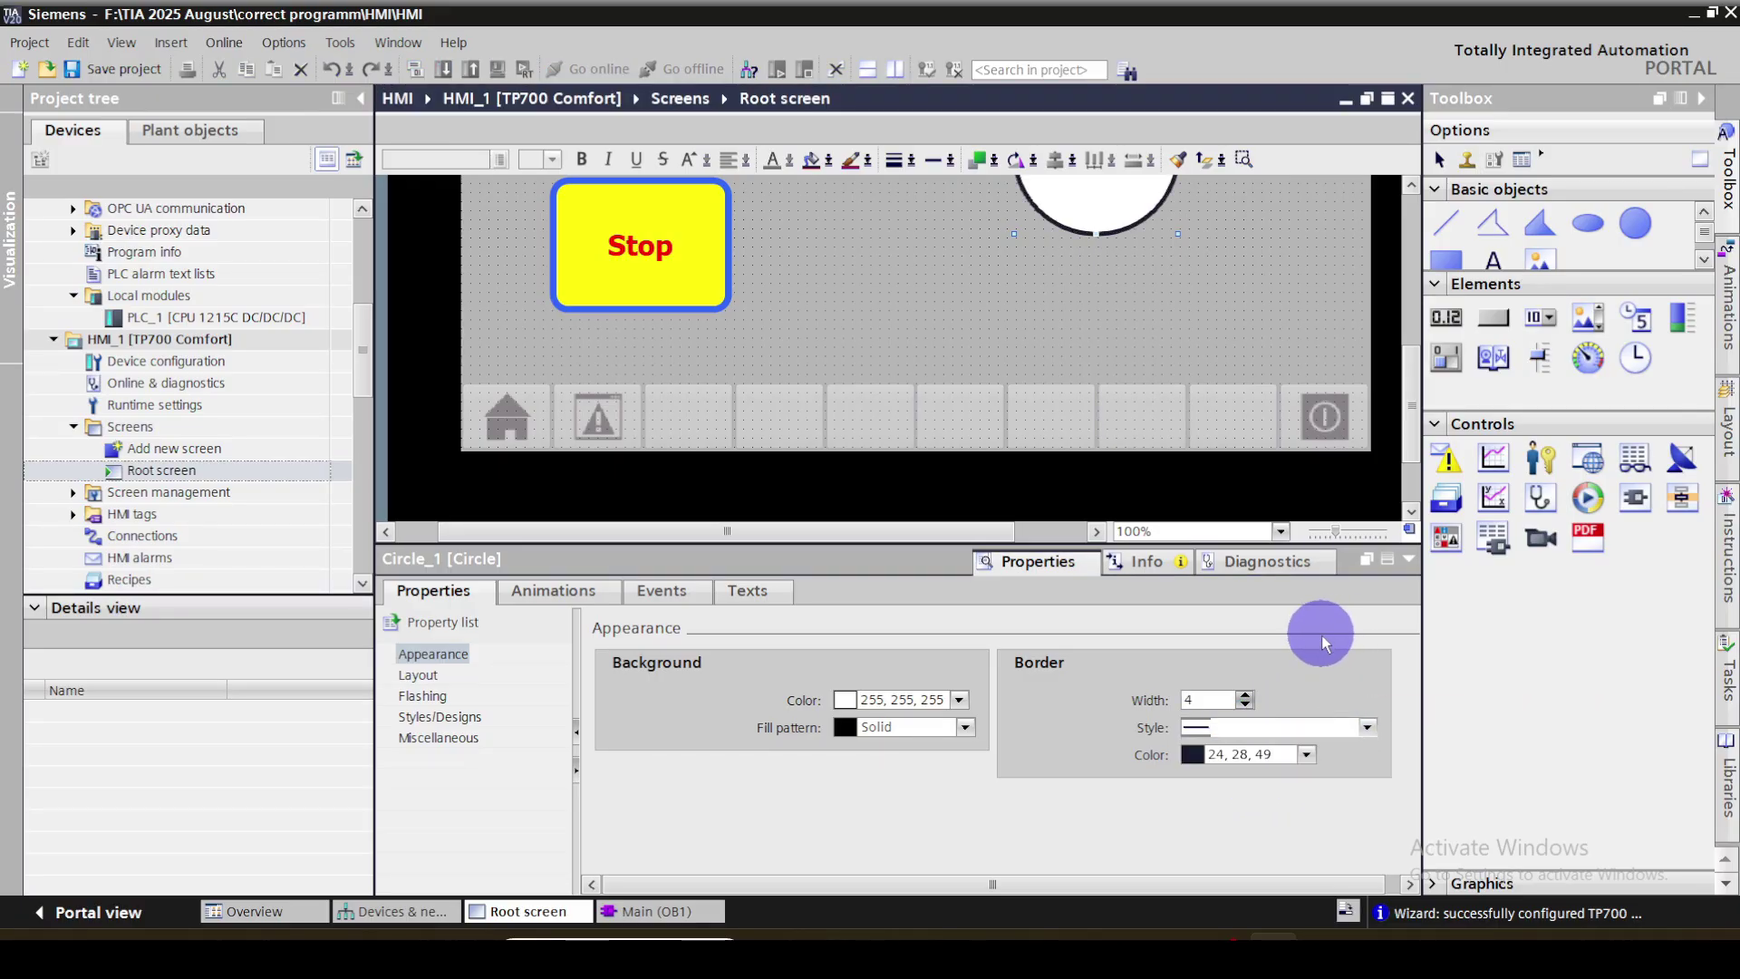
pyautogui.click(1306, 756)
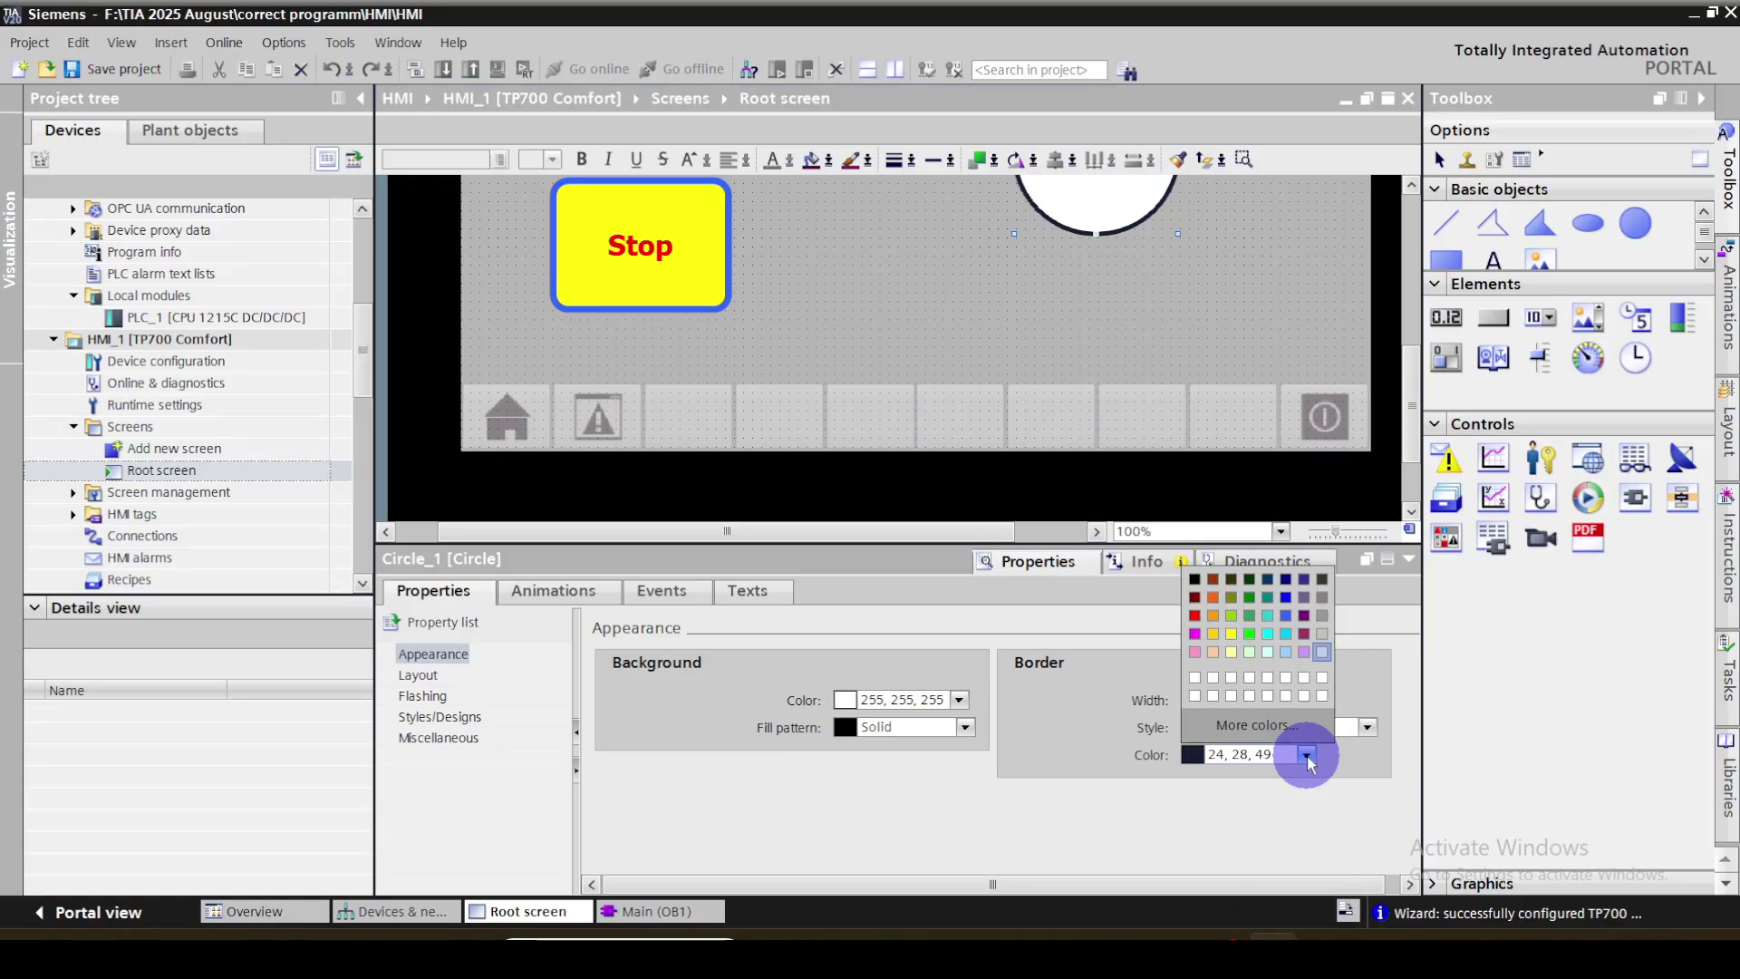
pyautogui.click(1195, 621)
pyautogui.click(878, 338)
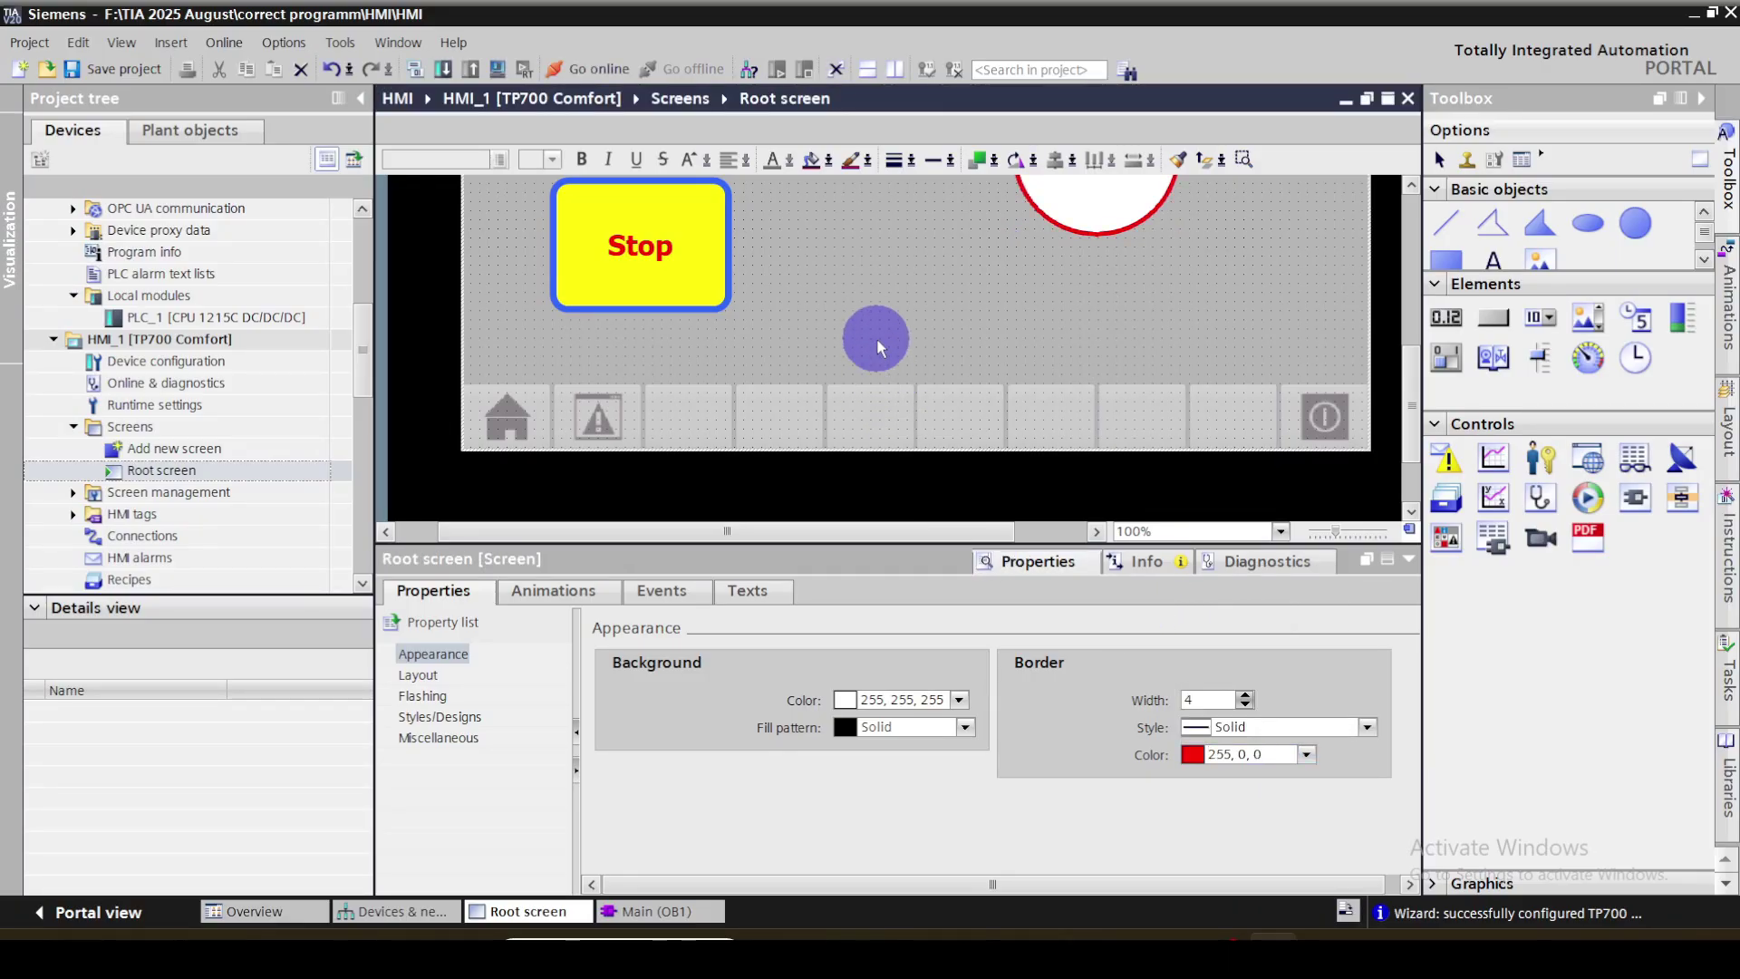
# Assign the SetBitWhileKeyPressed function from the Edit bits group to the Start button's Press event
pyautogui.scroll(2, 959, 423)
pyautogui.scroll(-2, 959, 422)
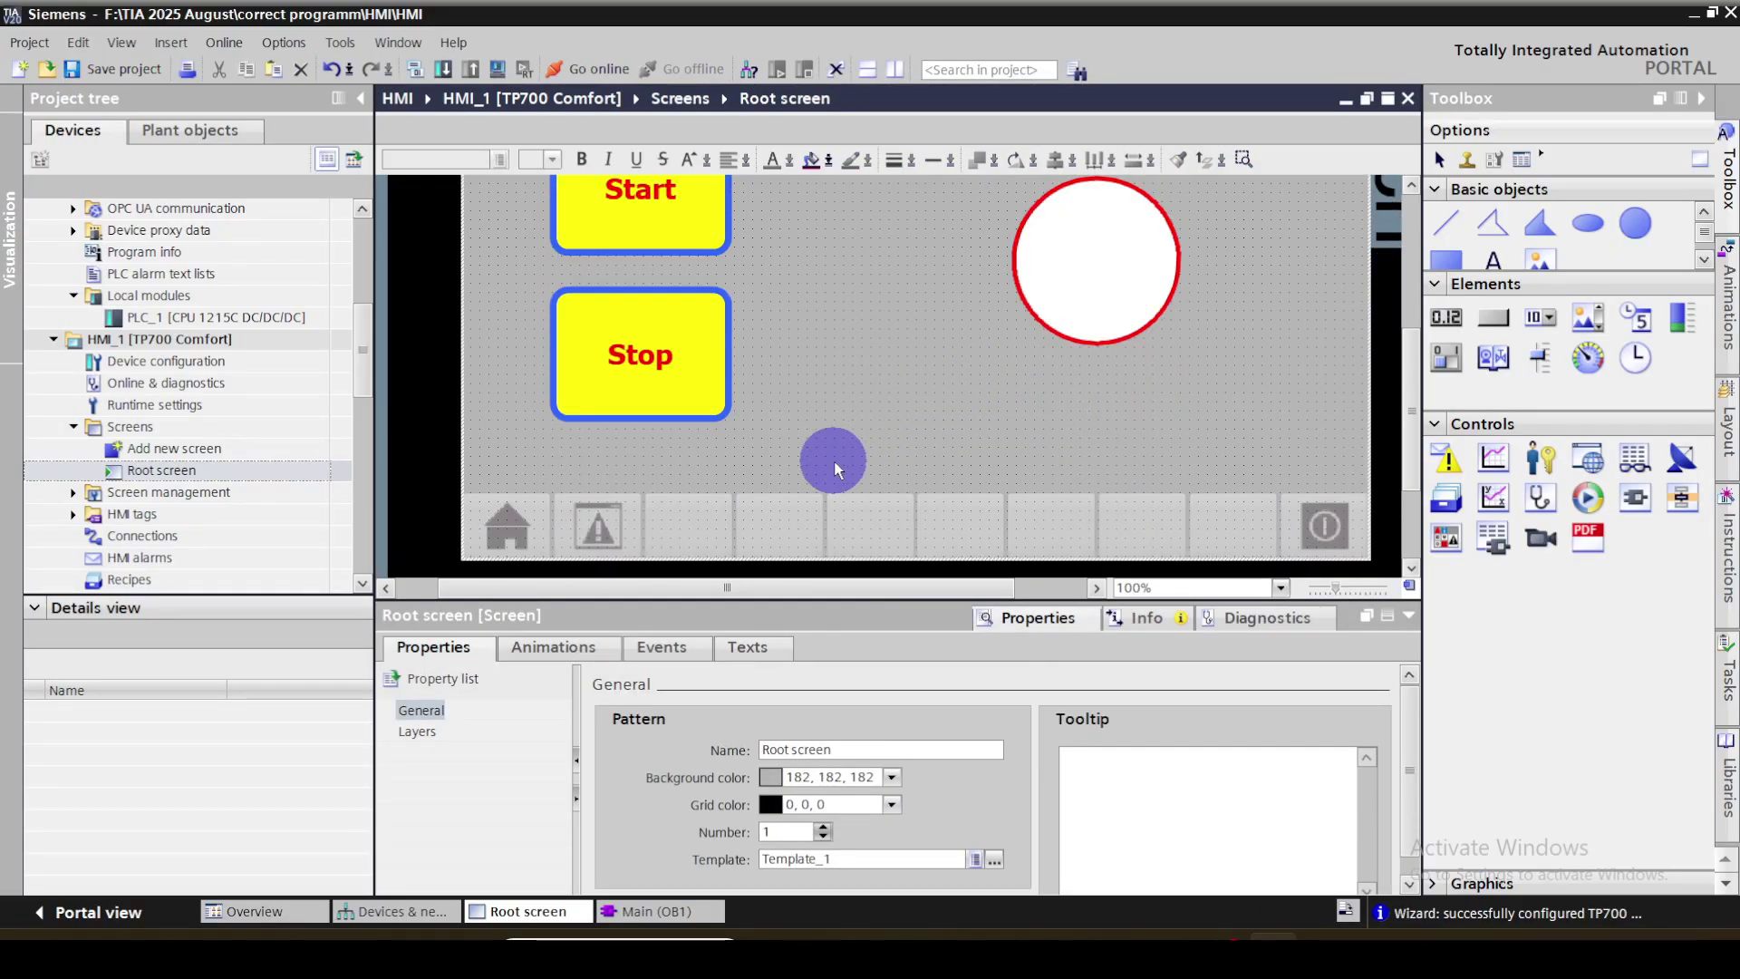
pyautogui.scroll(2, 760, 502)
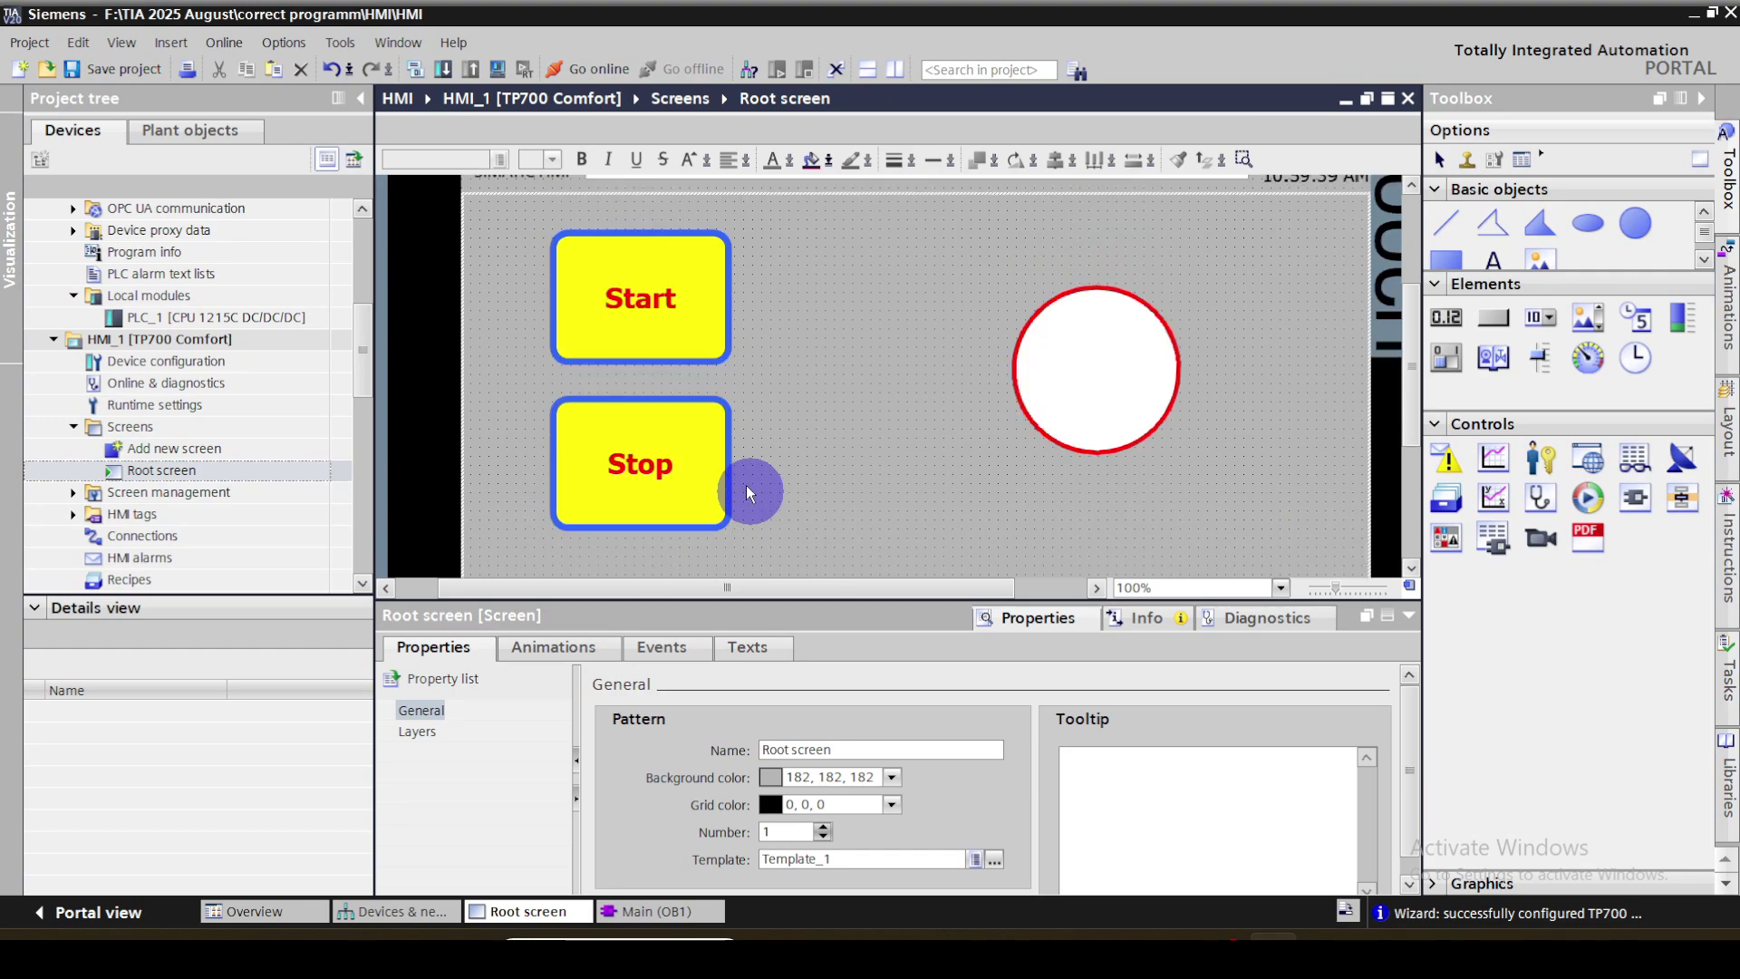
pyautogui.click(637, 311)
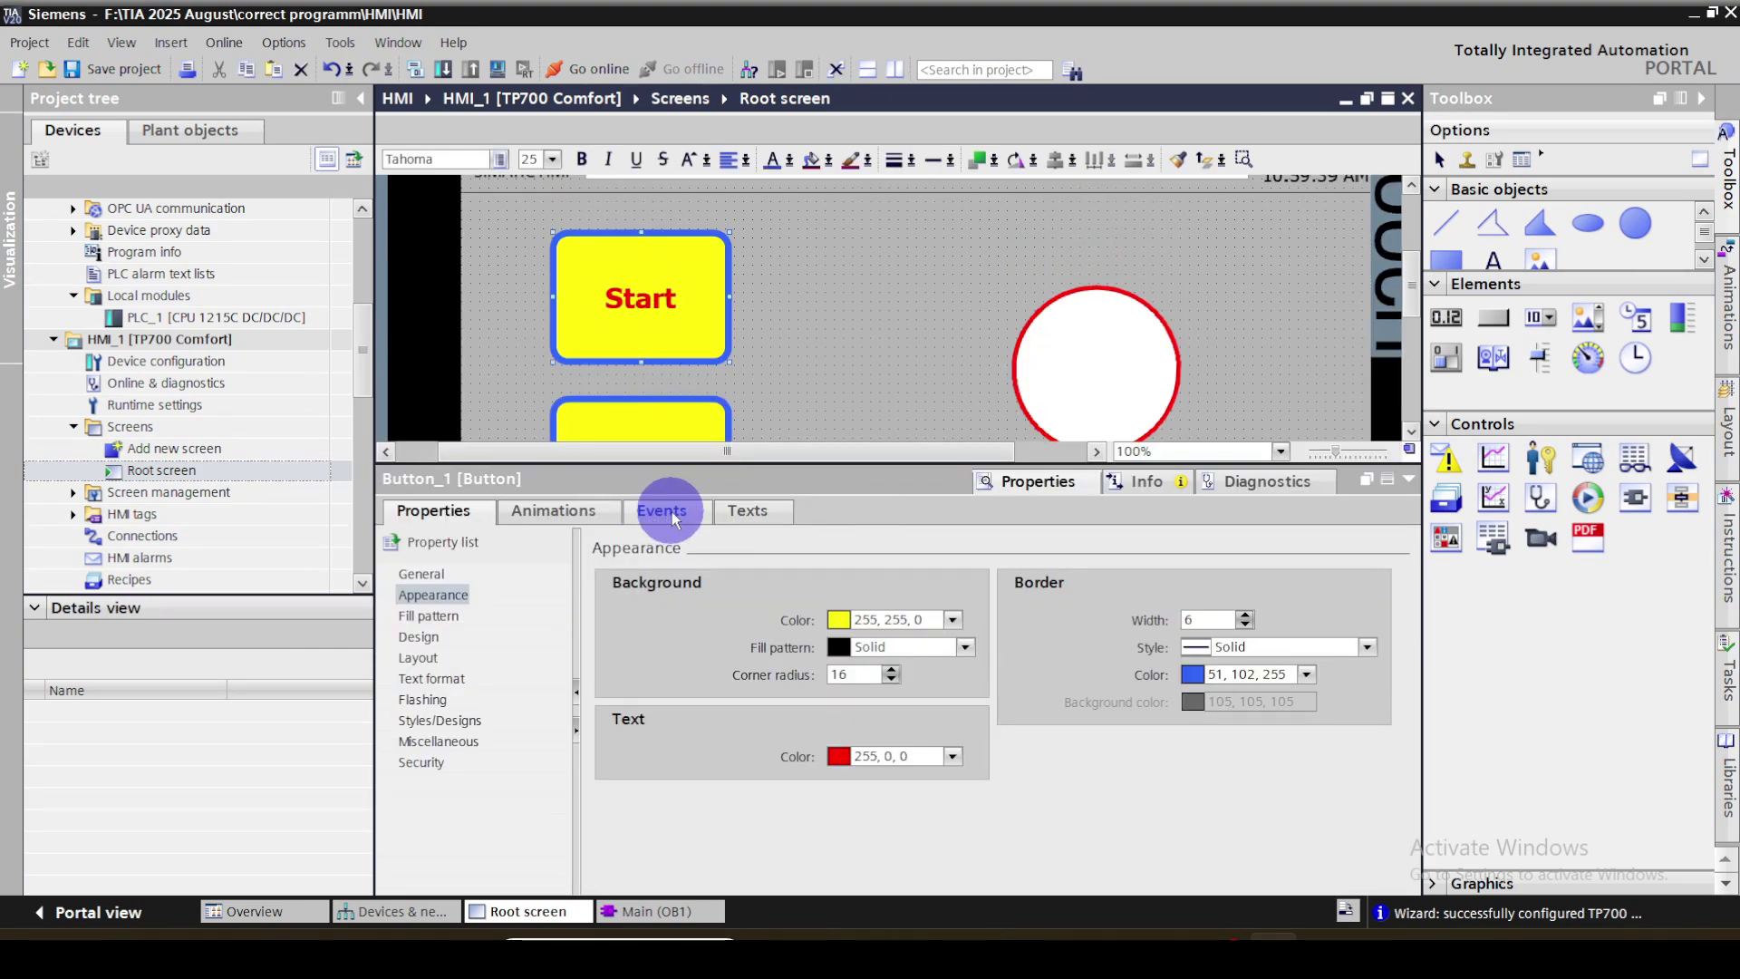
pyautogui.click(672, 513)
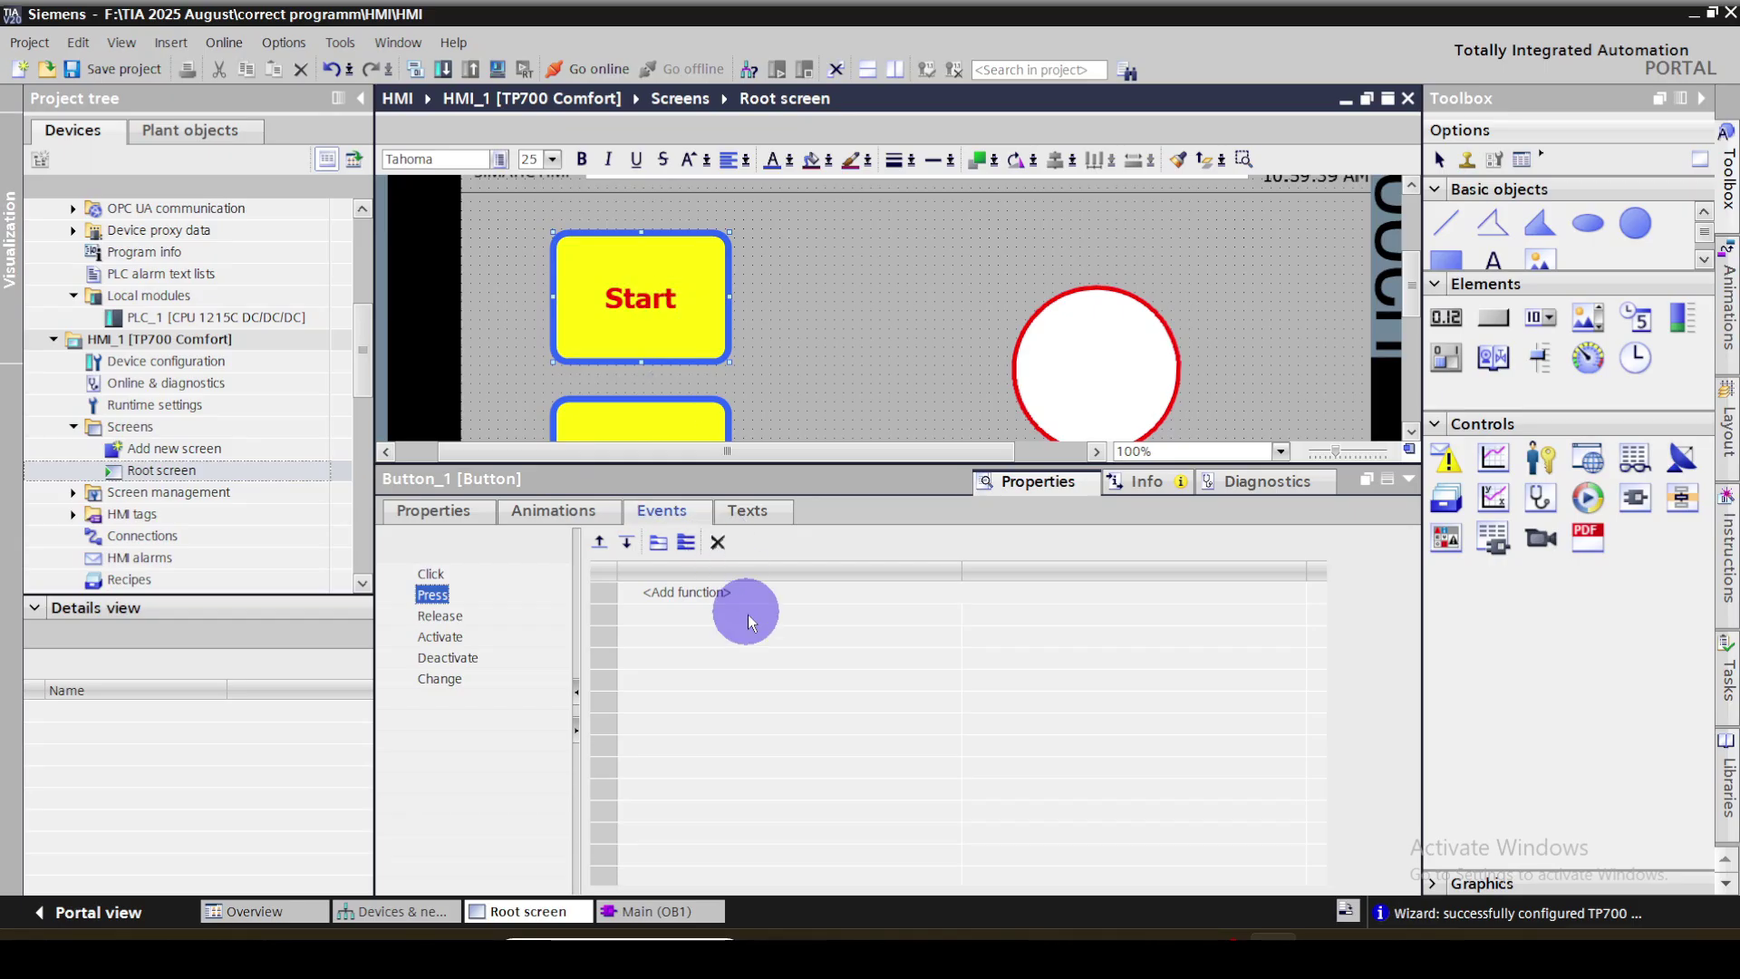
pyautogui.click(1107, 596)
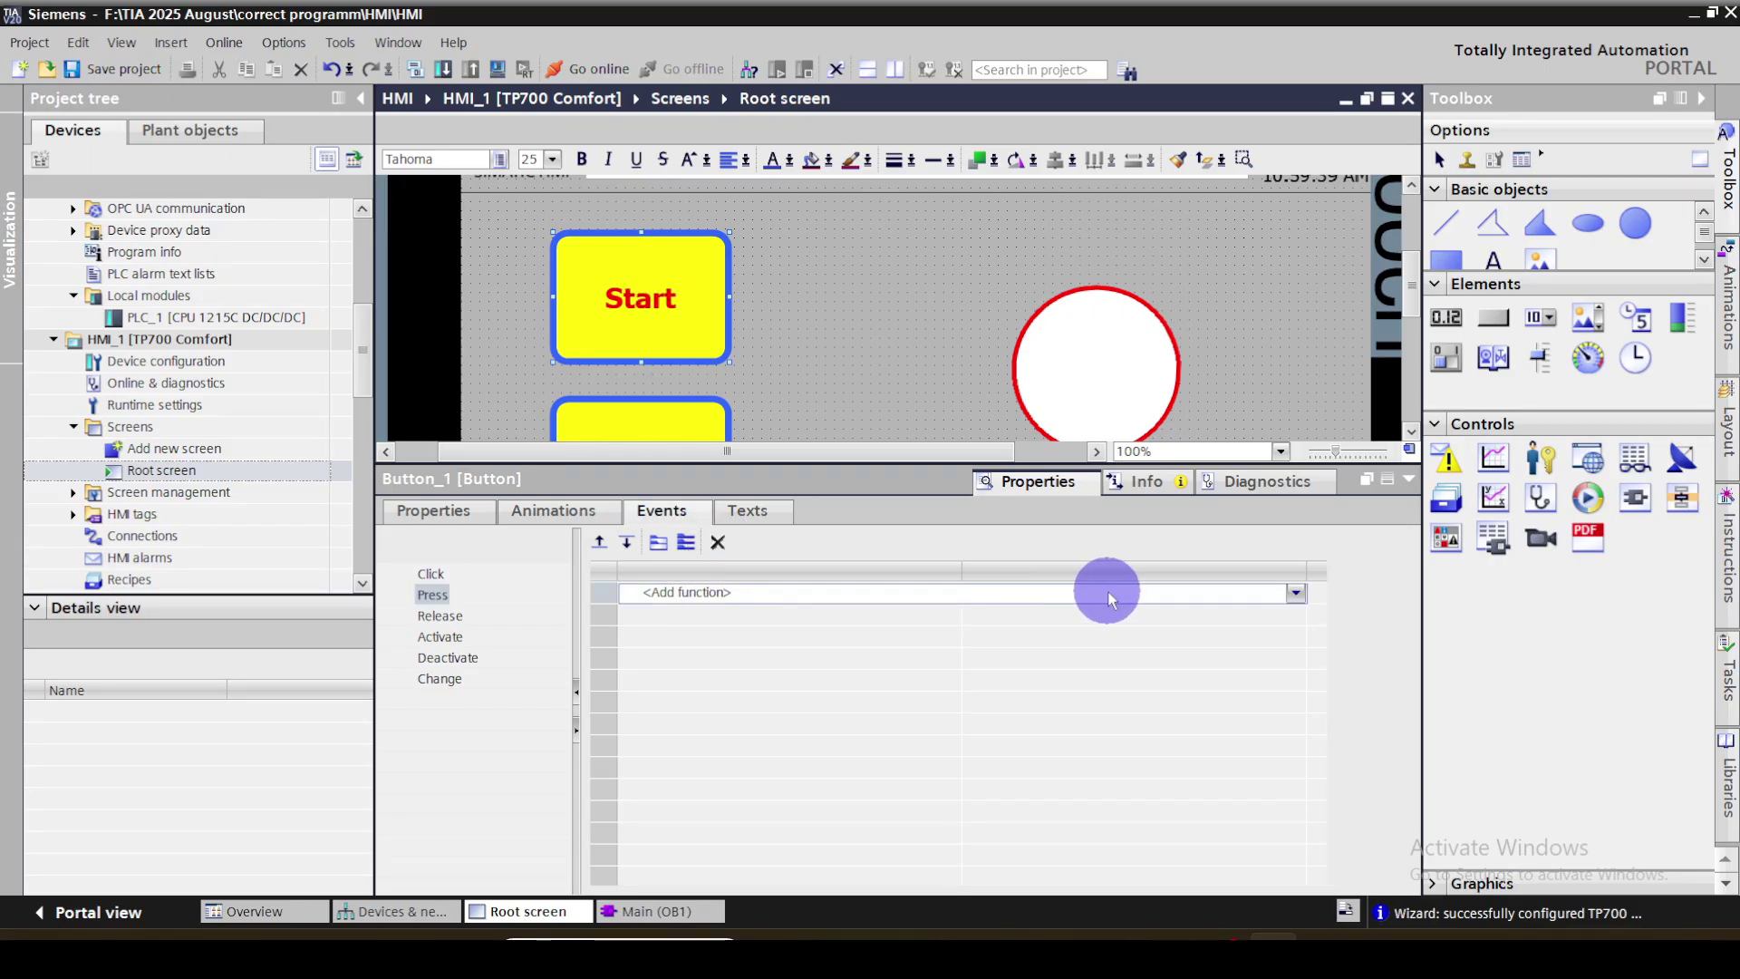
pyautogui.click(1297, 594)
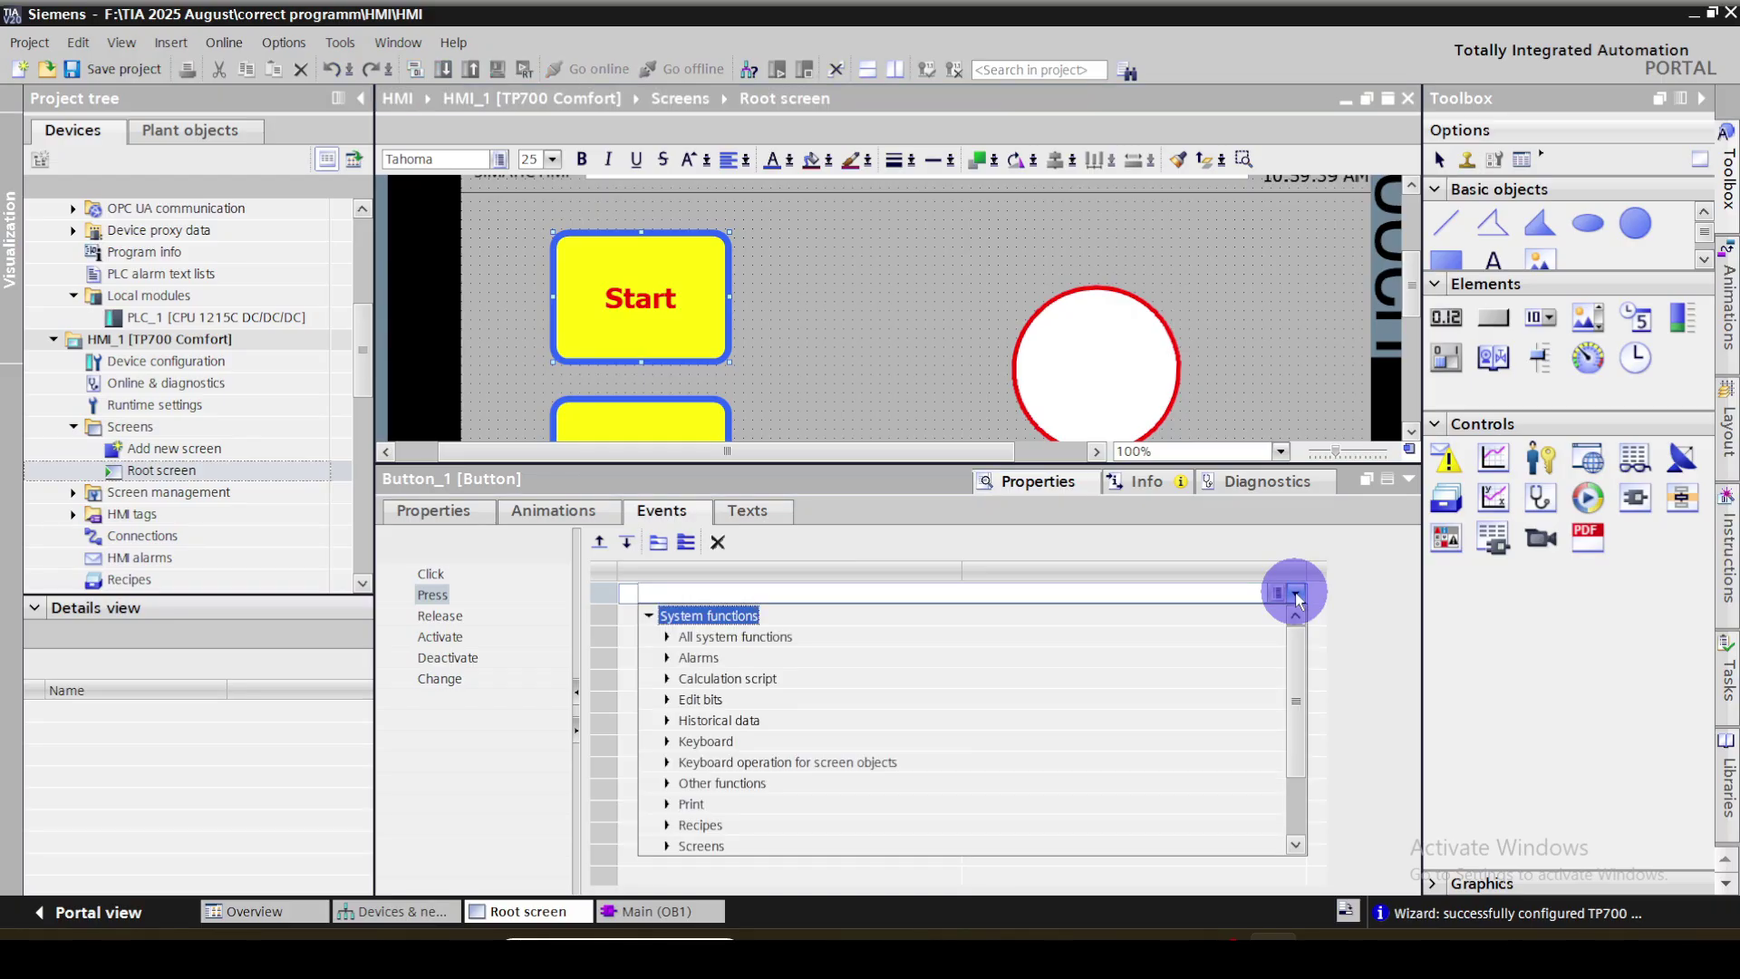
pyautogui.click(668, 701)
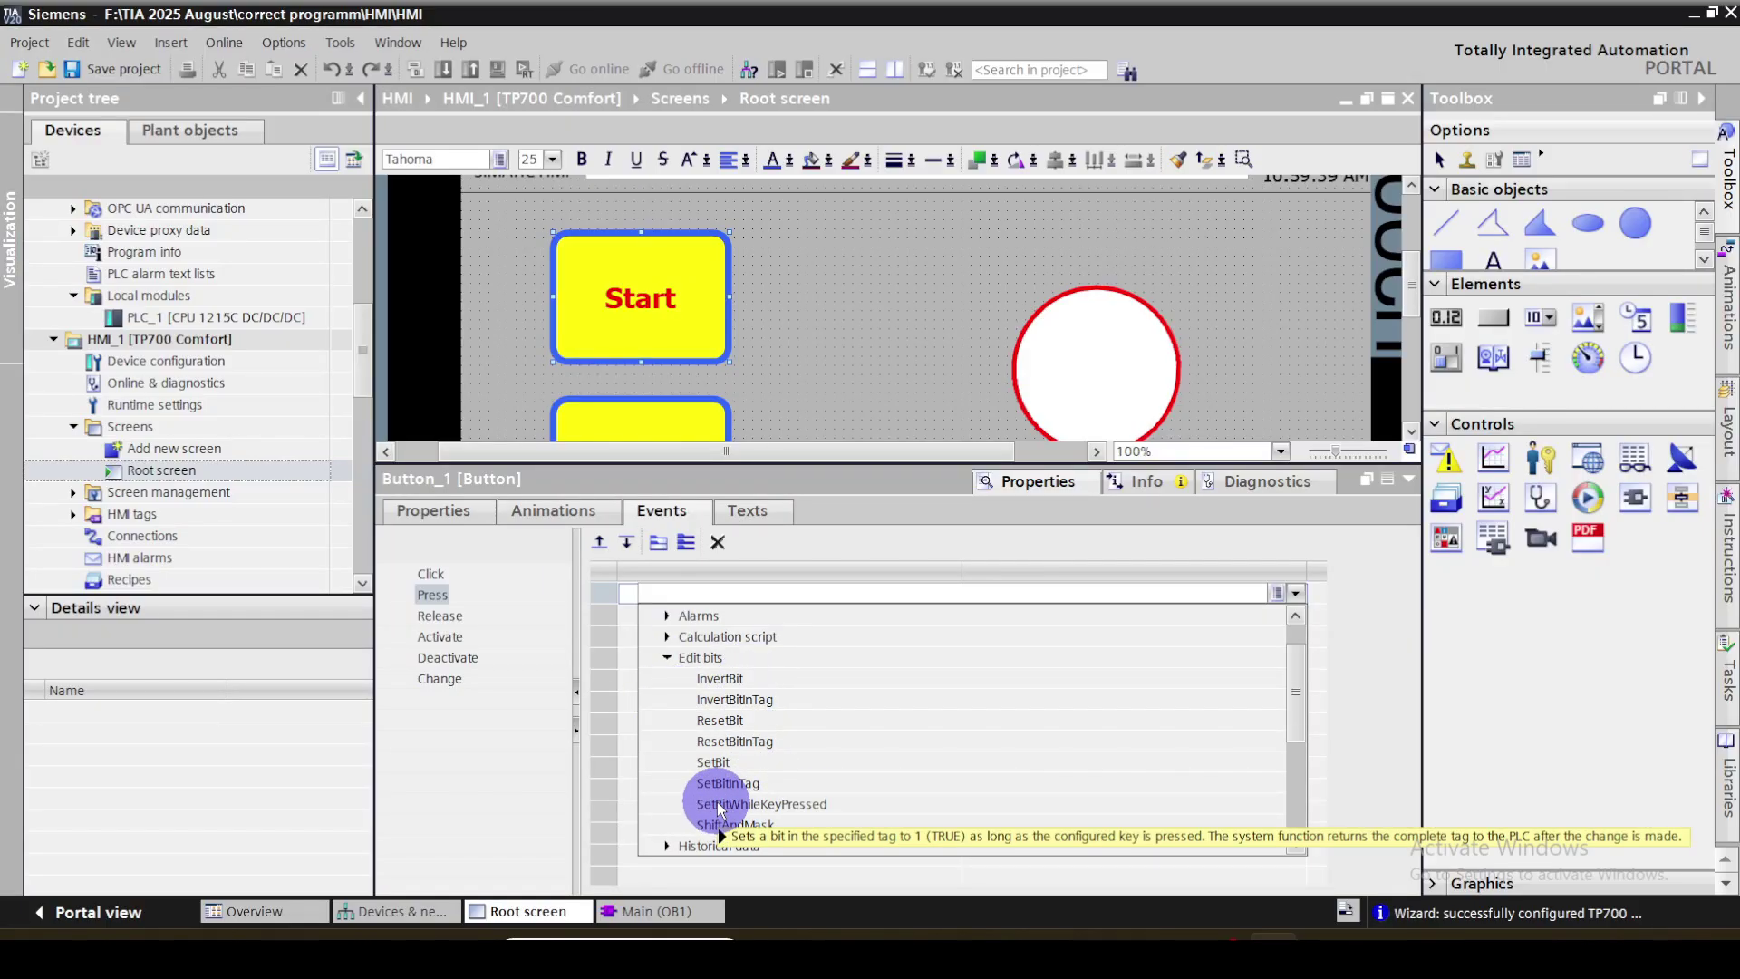
pyautogui.moveTo(739, 810)
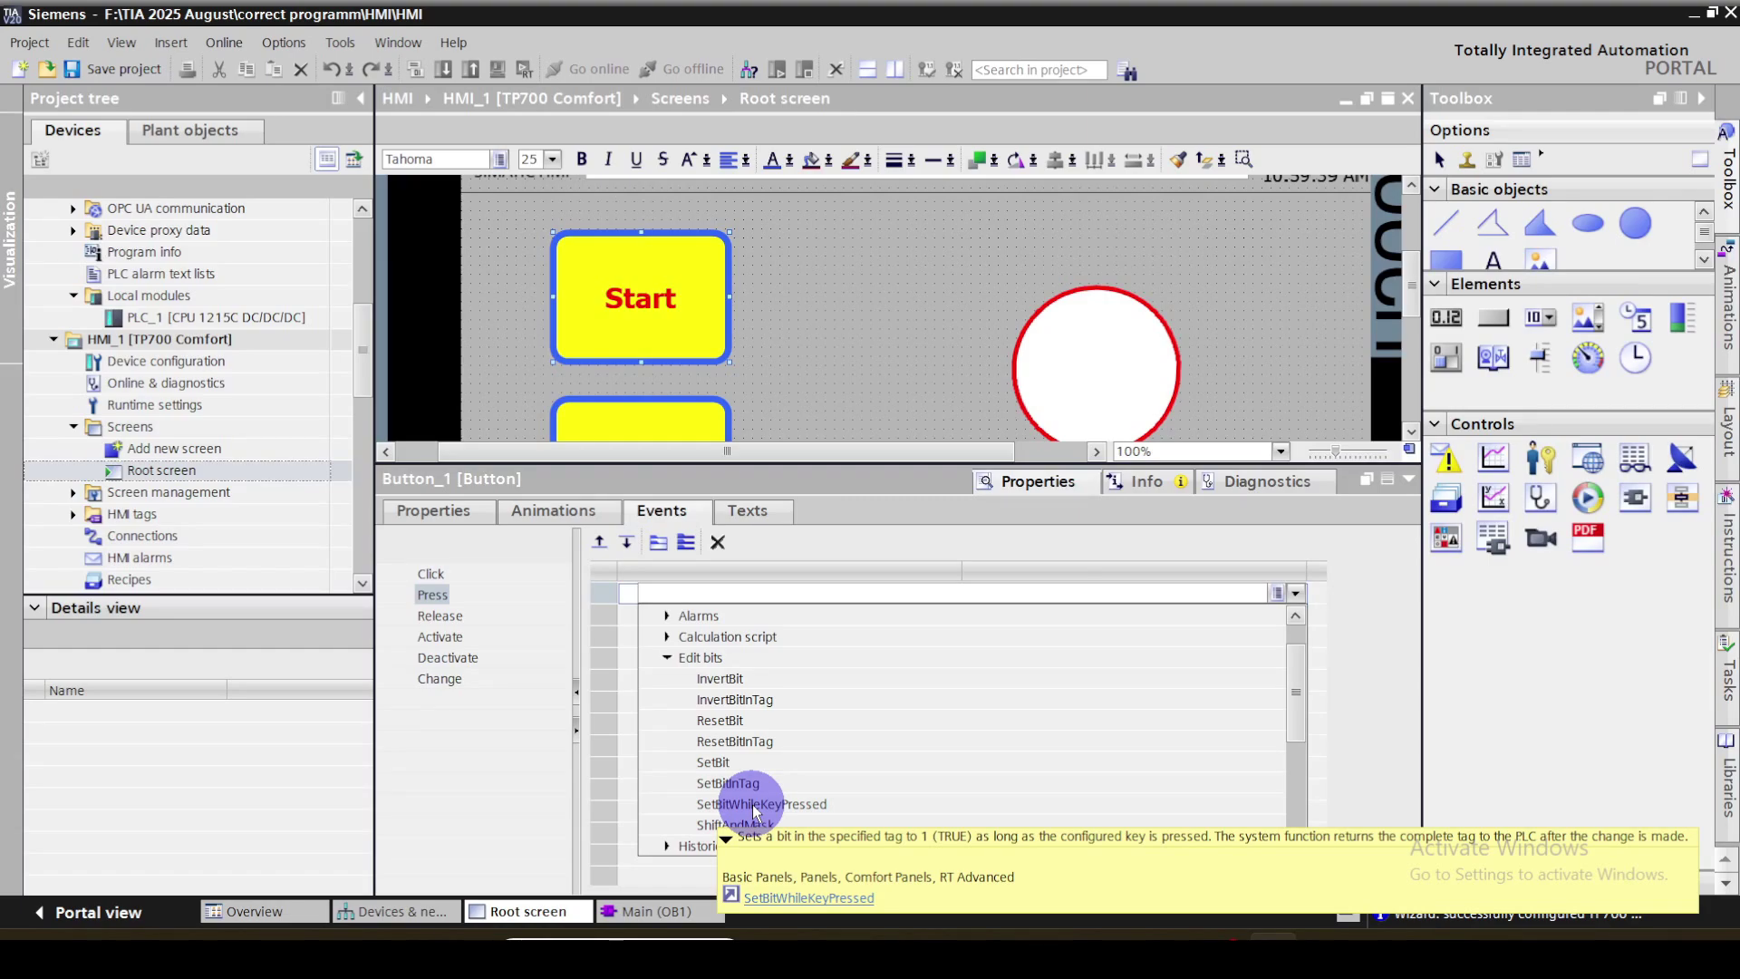
pyautogui.click(754, 805)
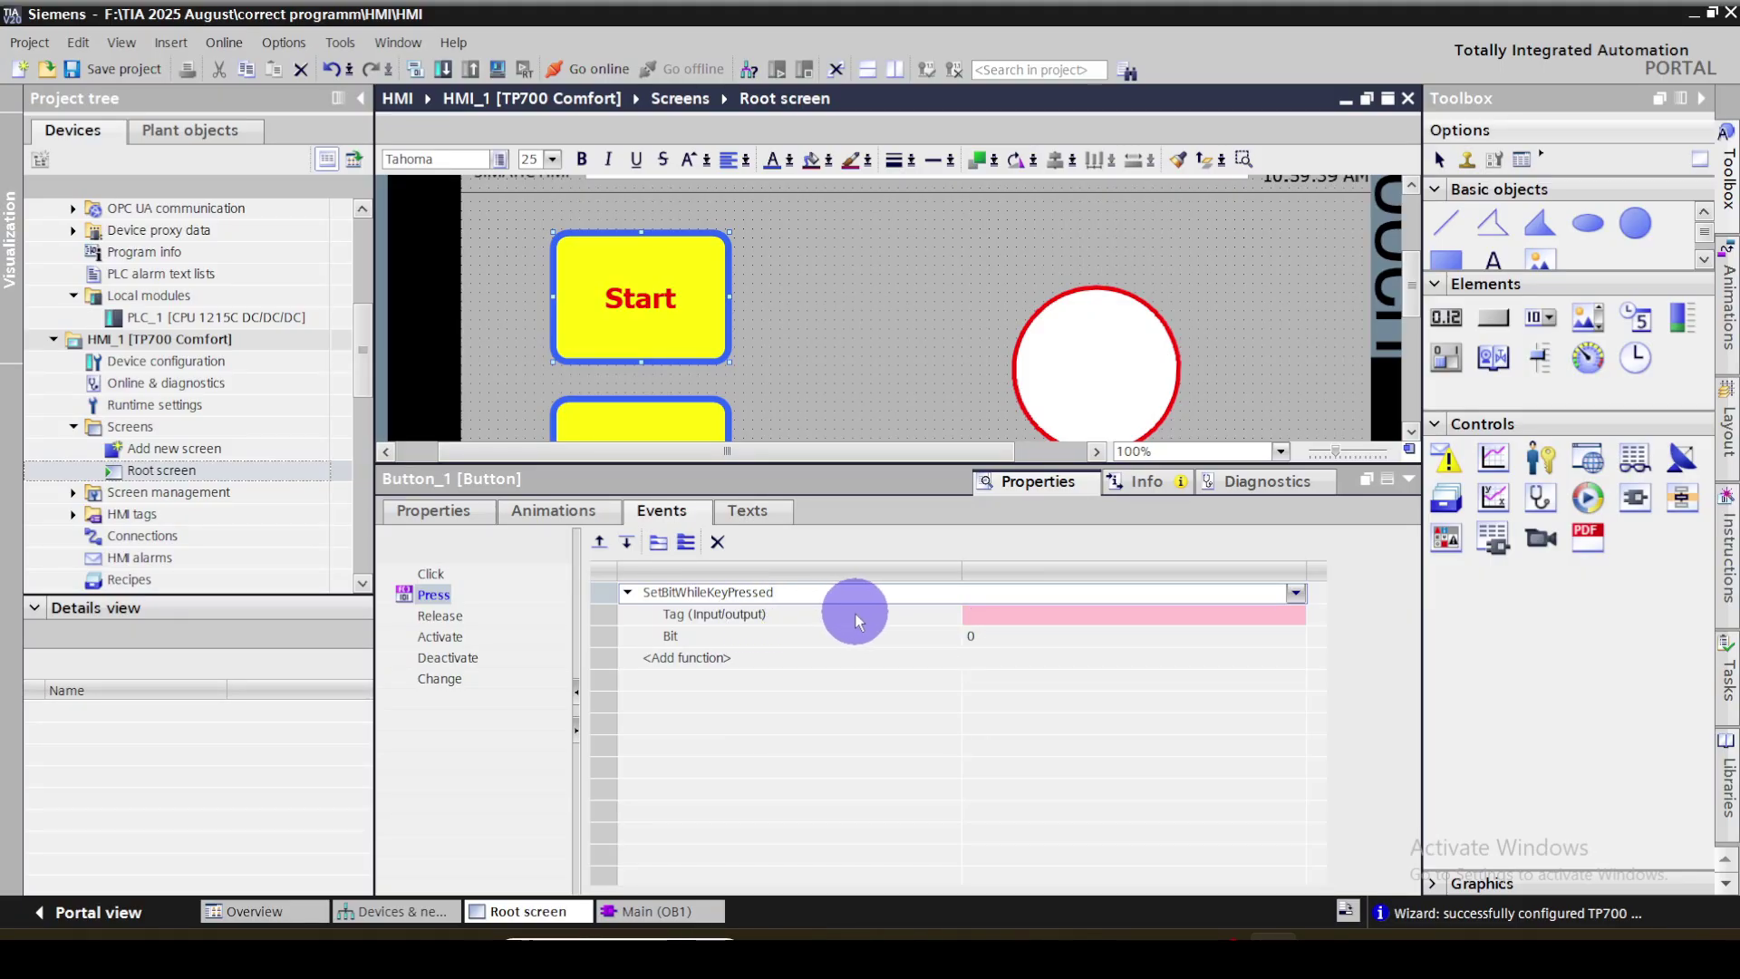
# Link the Start button's SetBitWhileKeyPressed function to the Start tag from PLC_1's default tag table
pyautogui.click(1298, 619)
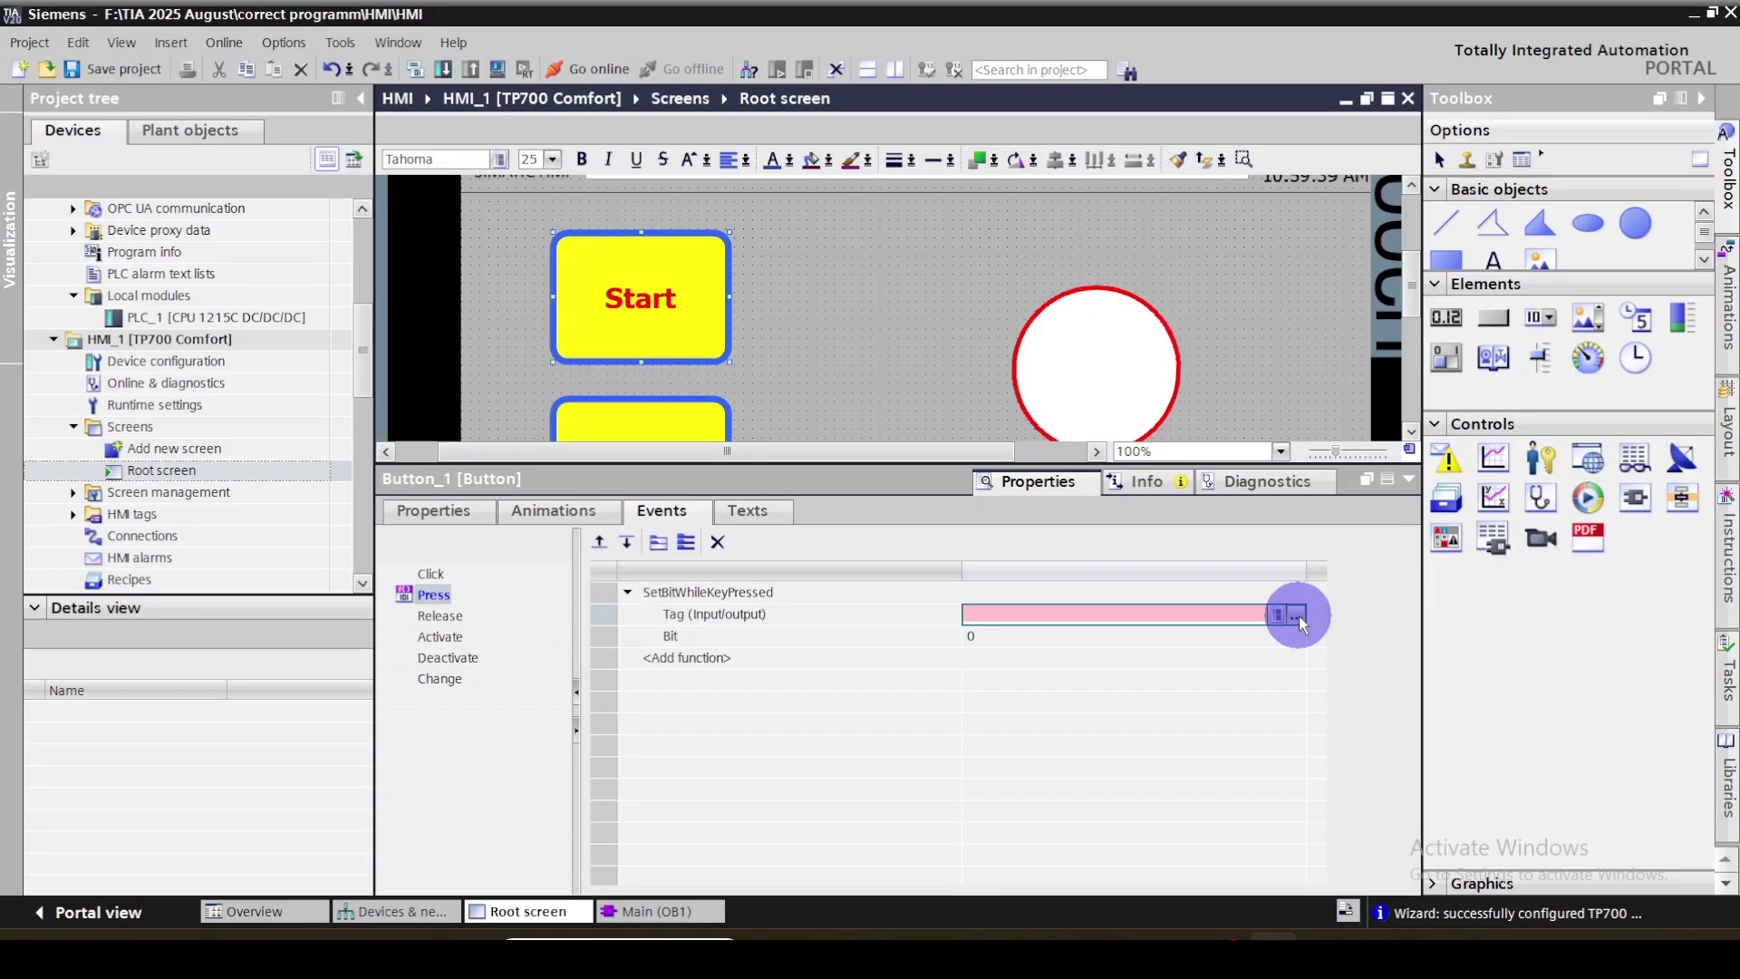
pyautogui.click(1297, 618)
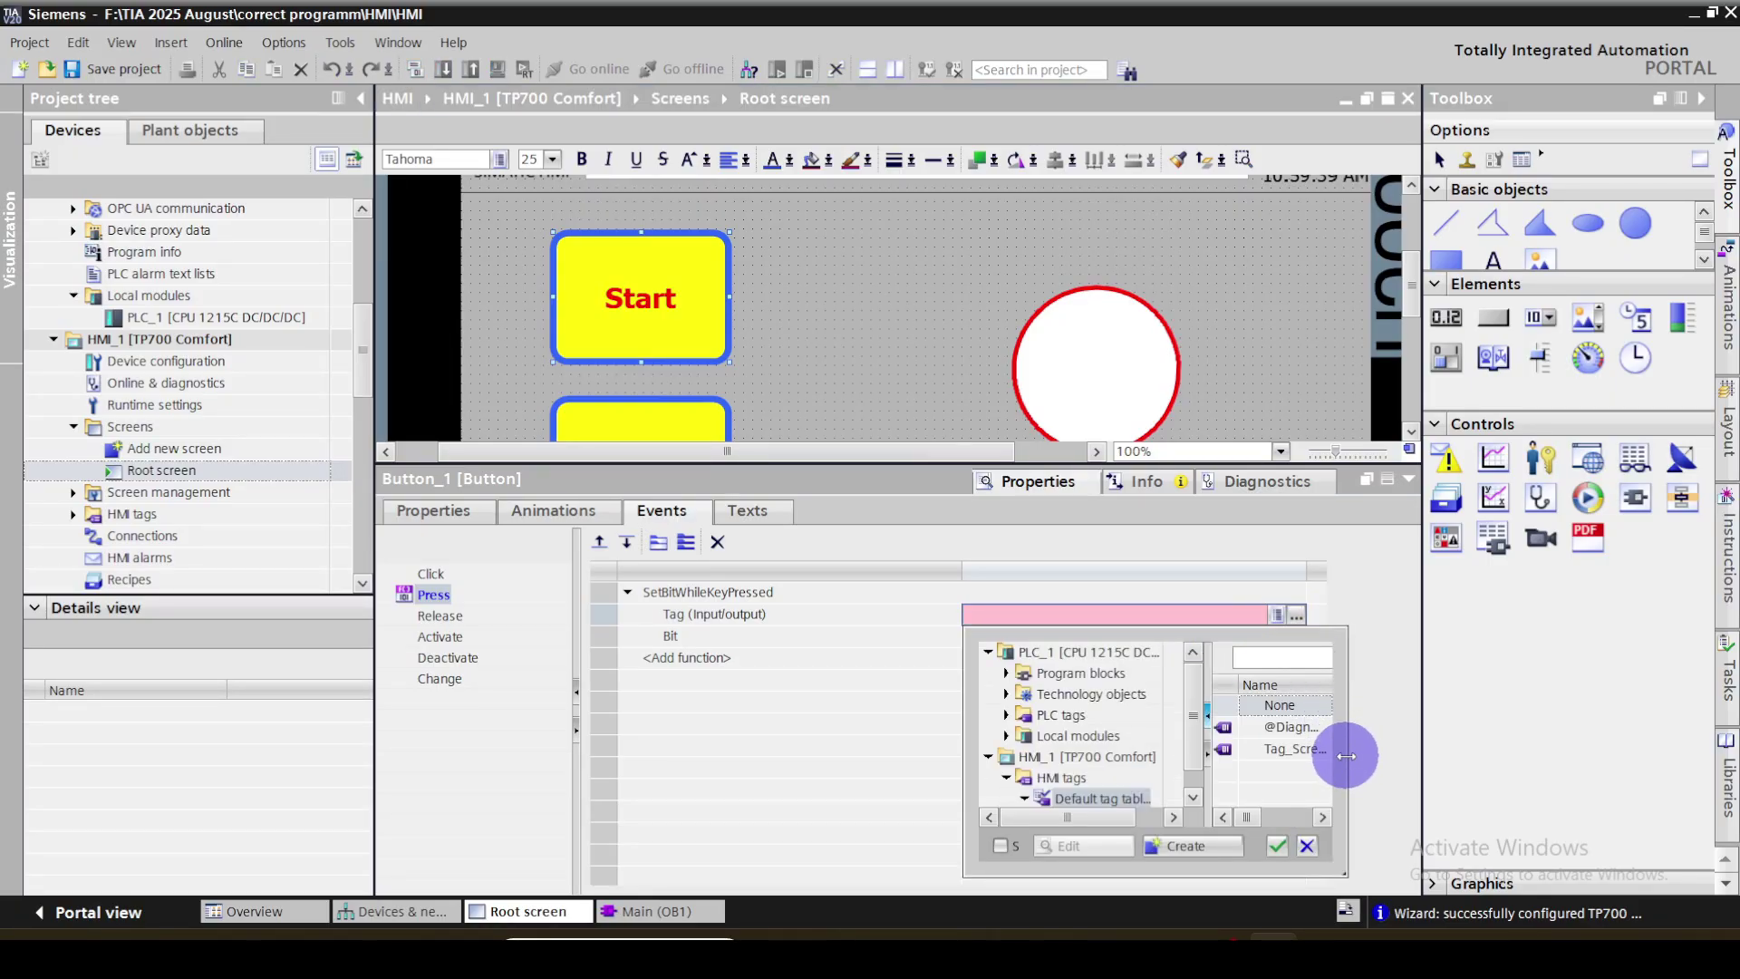
pyautogui.moveTo(1347, 755); pyautogui.dragTo(1581, 726)
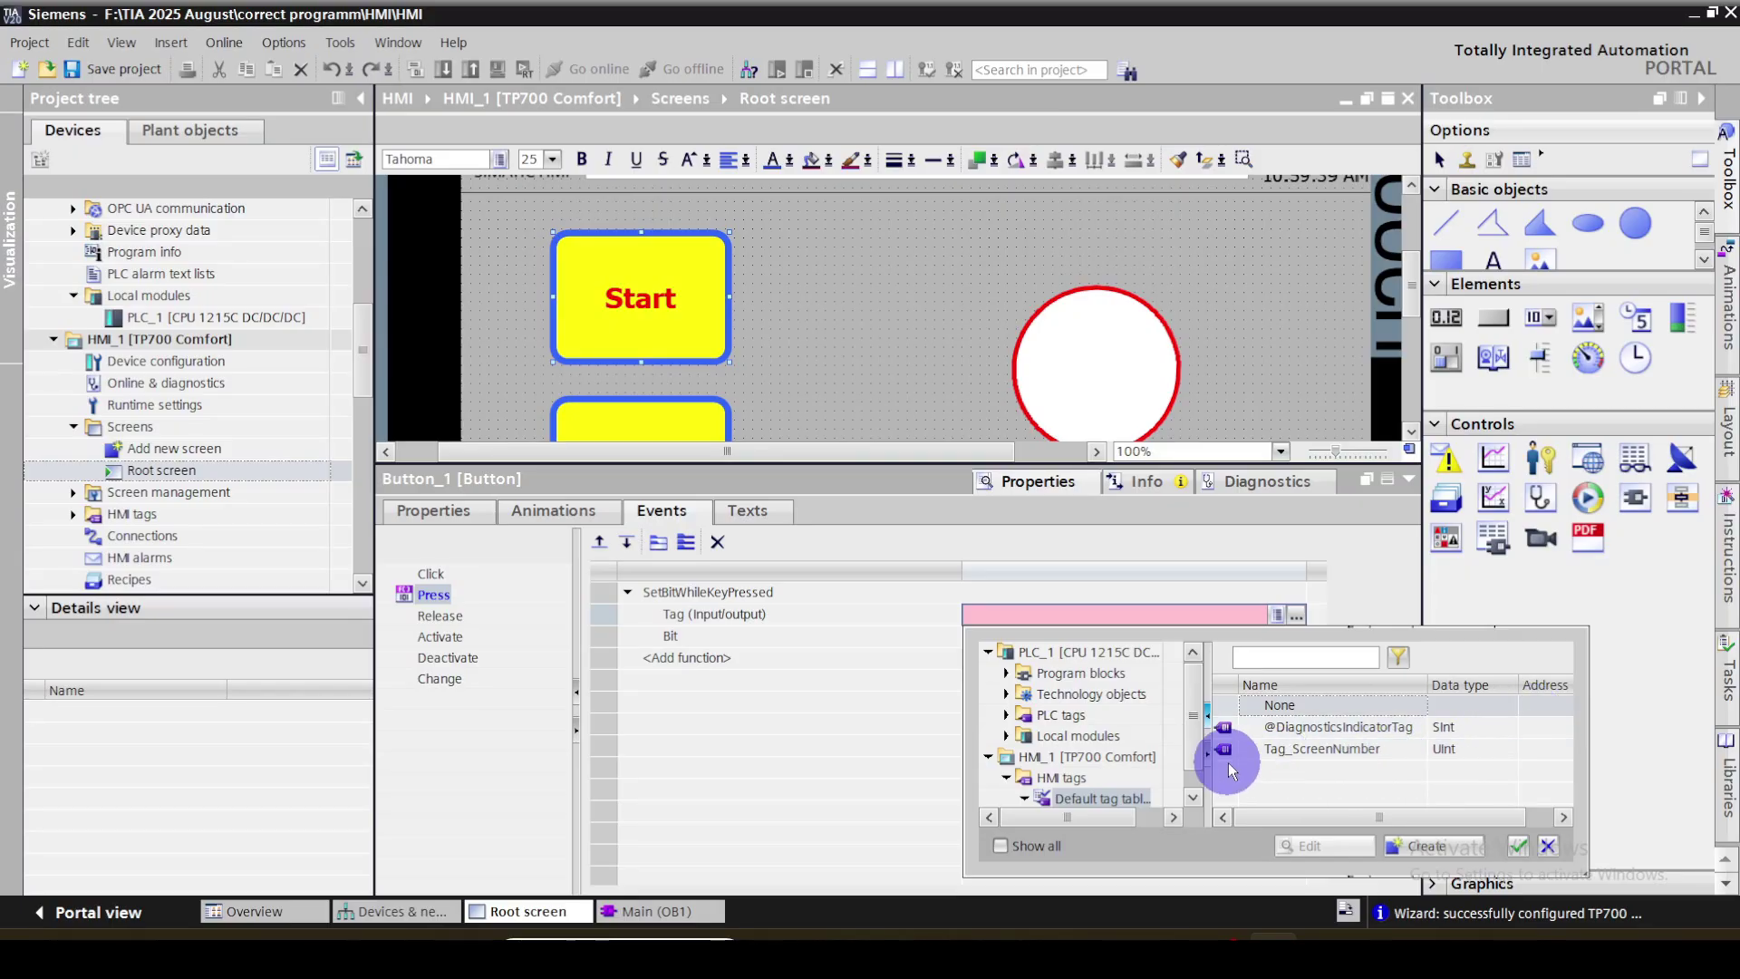
pyautogui.click(1008, 721)
pyautogui.click(1092, 736)
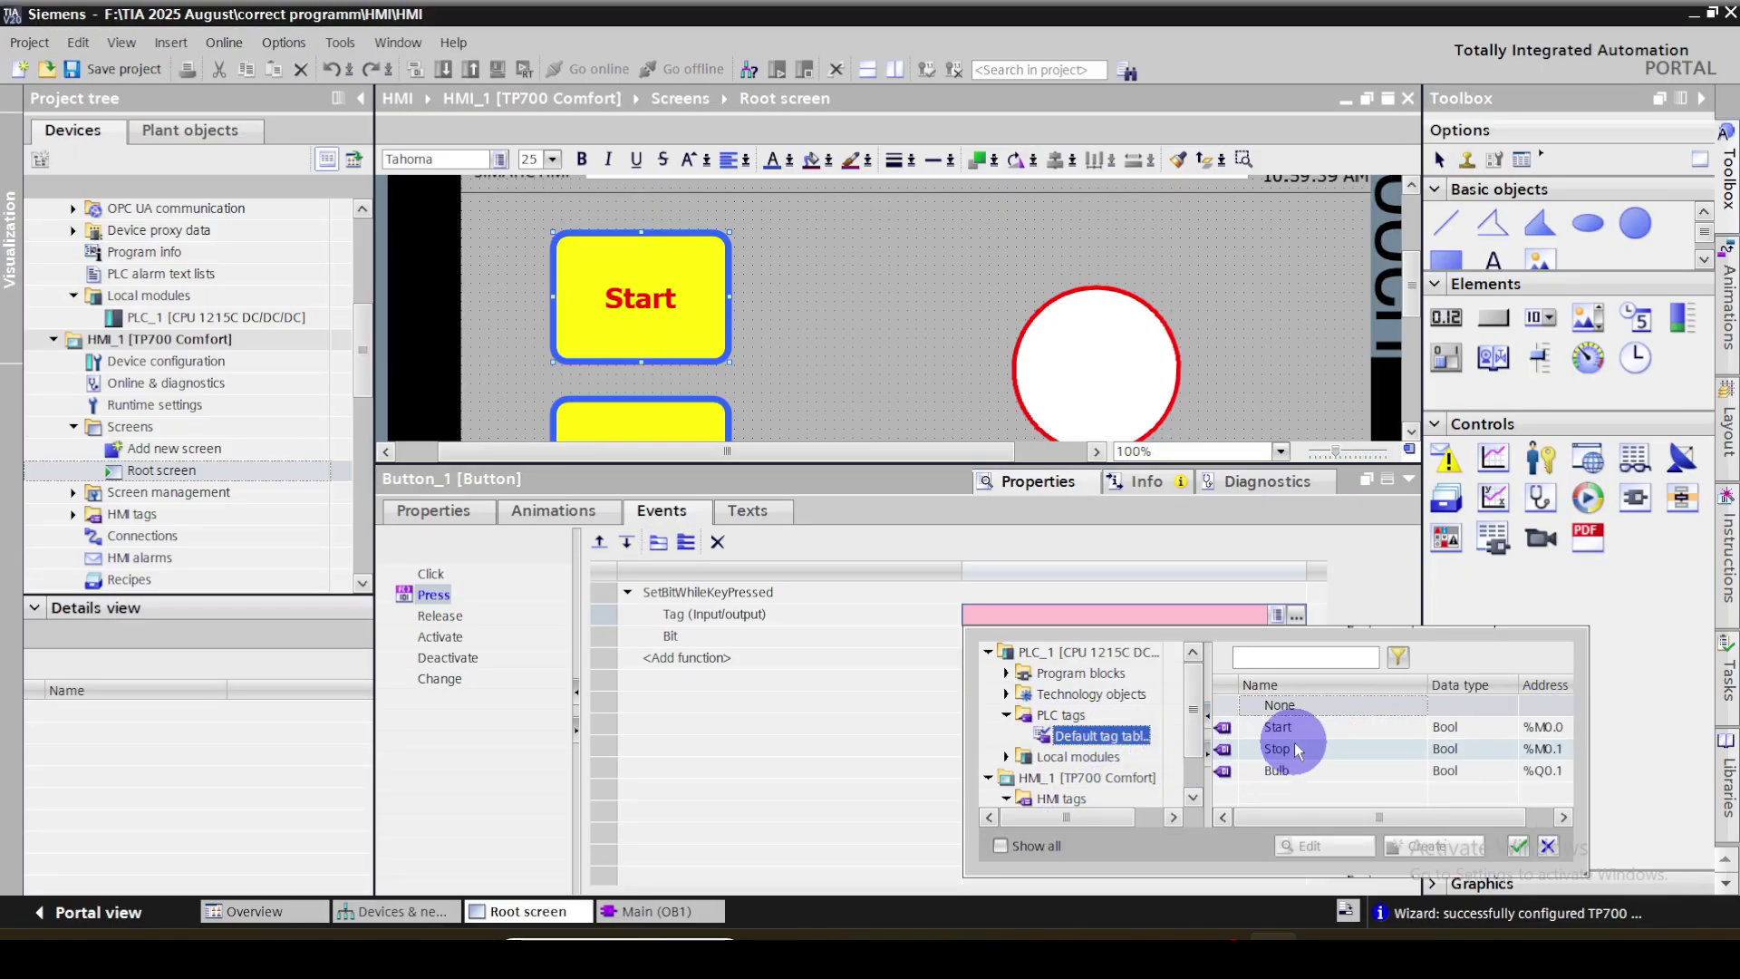
pyautogui.click(1282, 728)
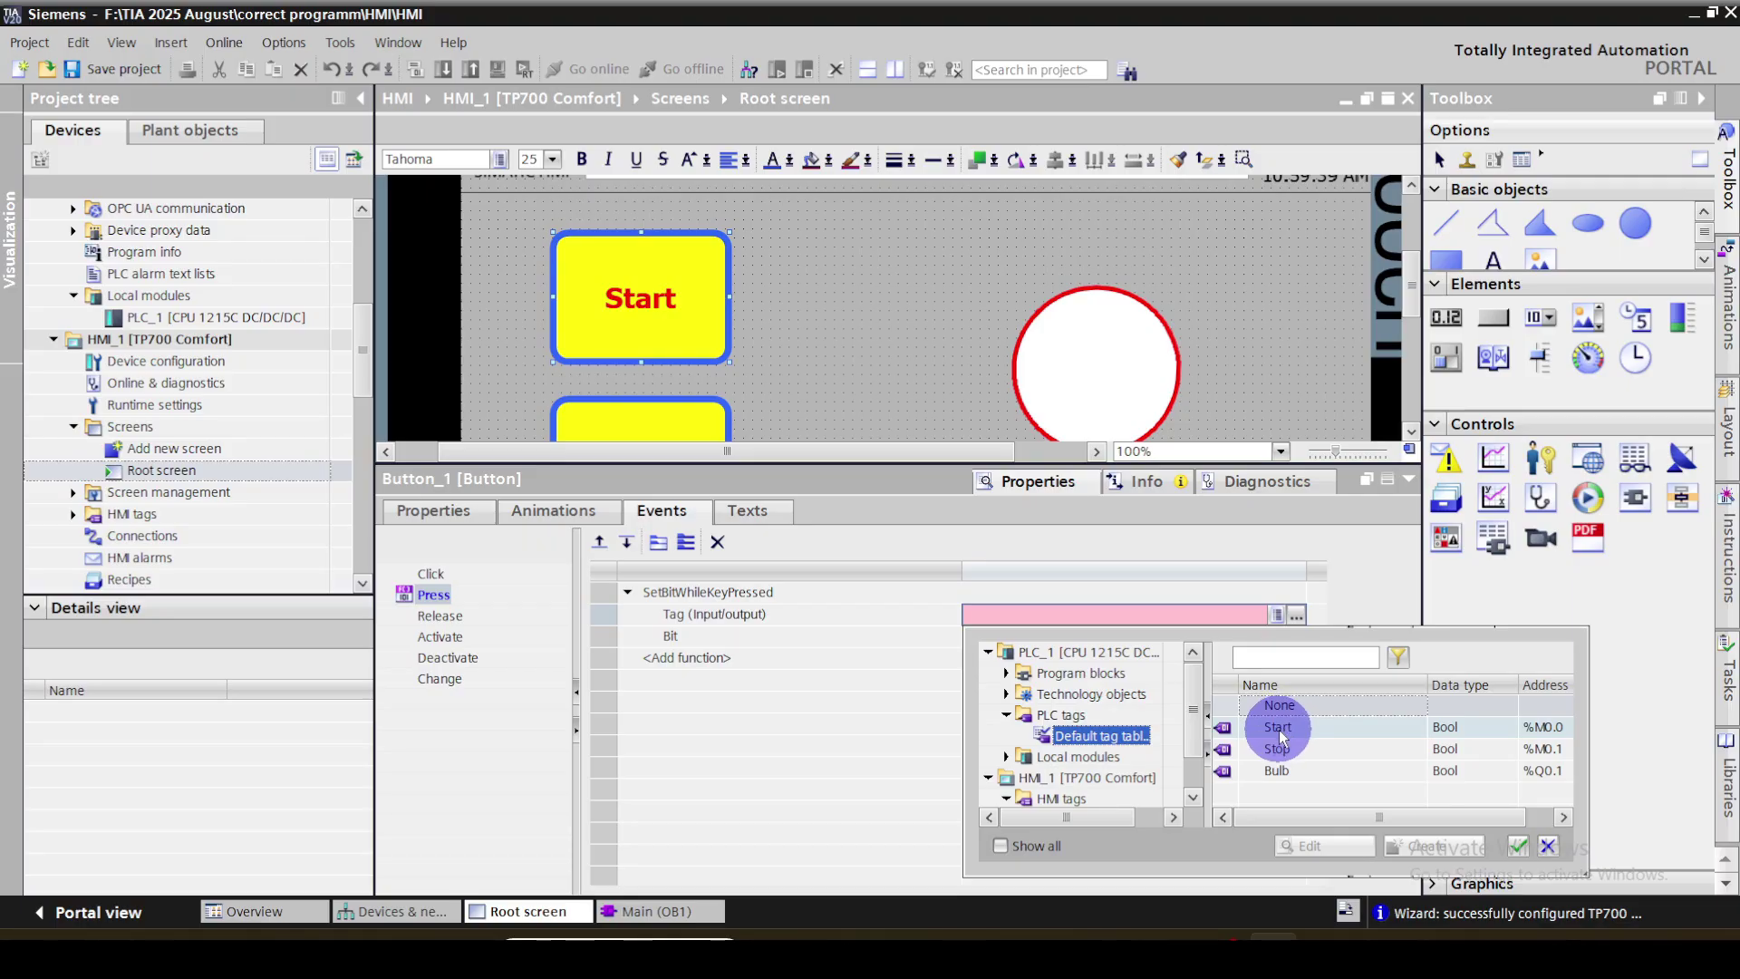
pyautogui.click(1518, 845)
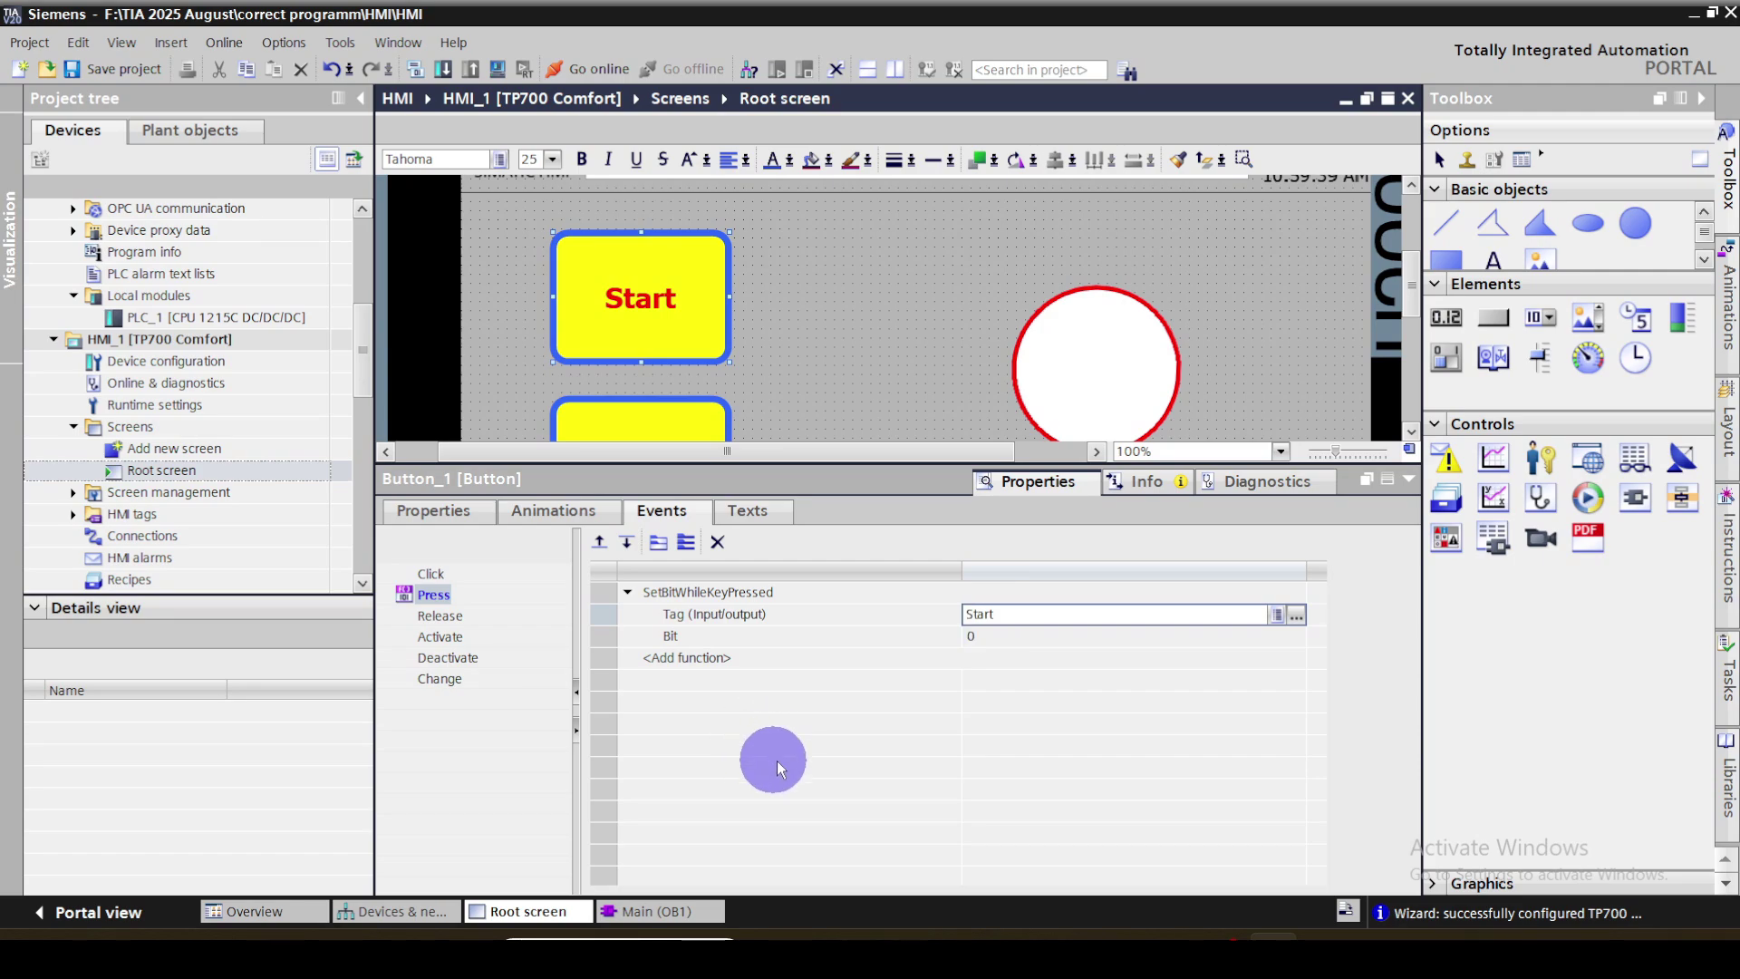
# Add an appearance animation to the Start button and link it to the Start tag from PLC_1's default tag table
pyautogui.click(546, 513)
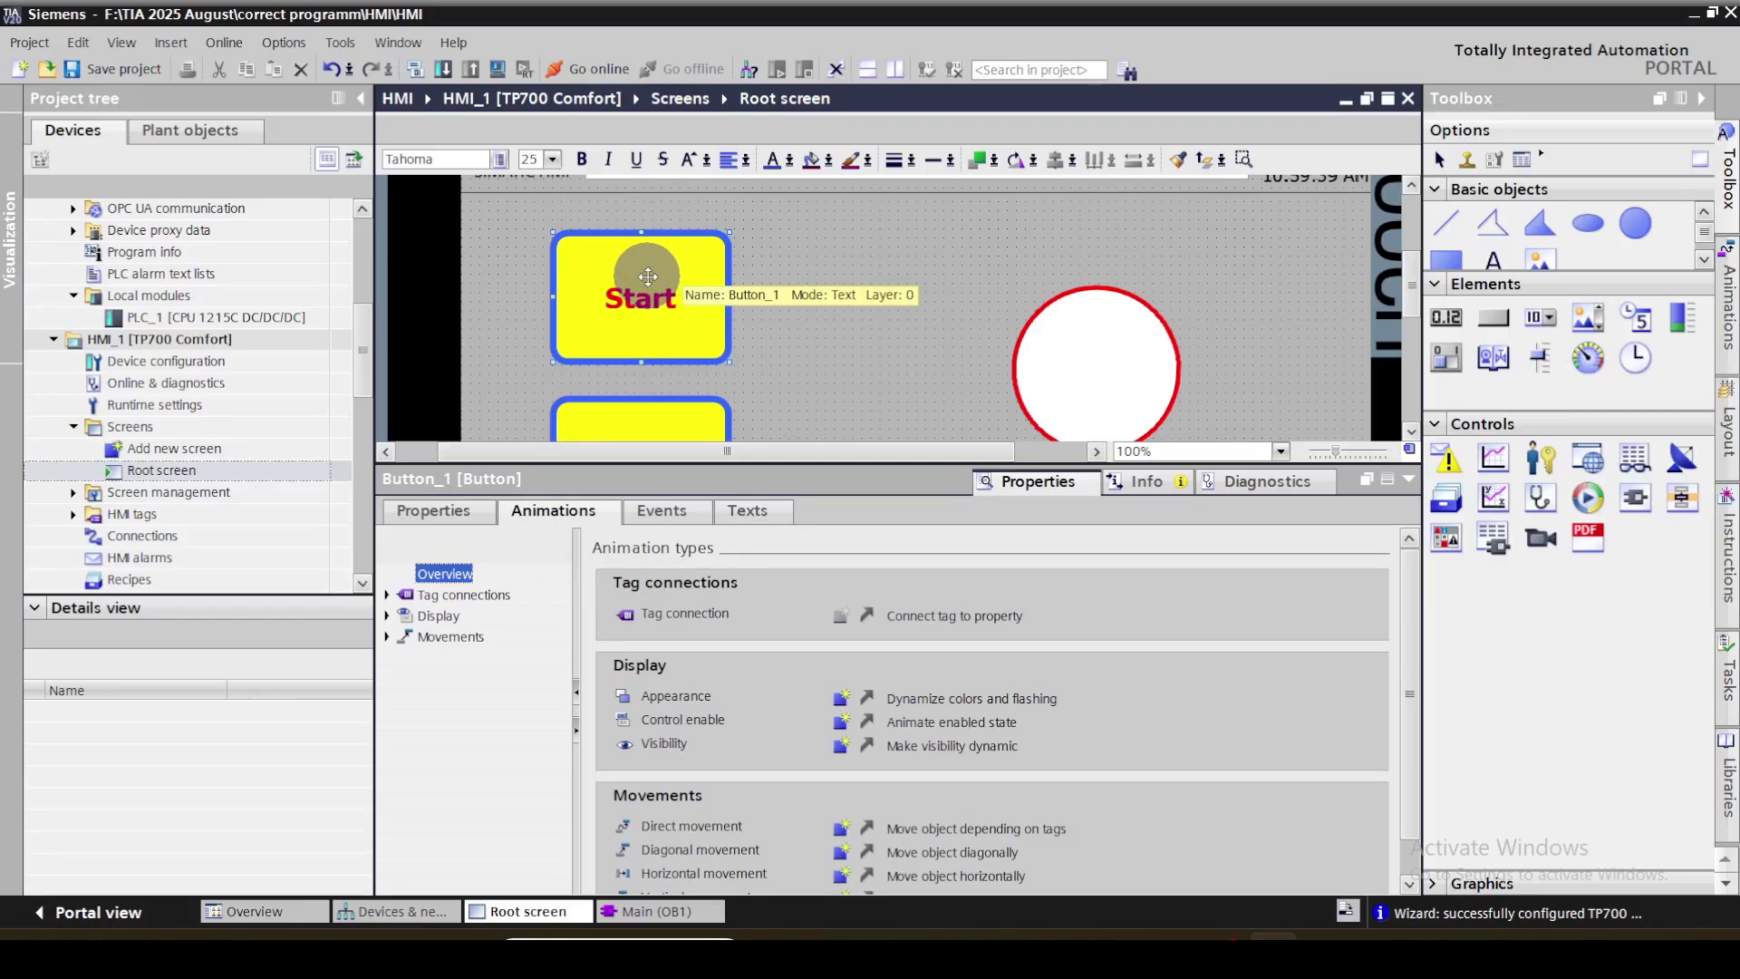
pyautogui.click(841, 698)
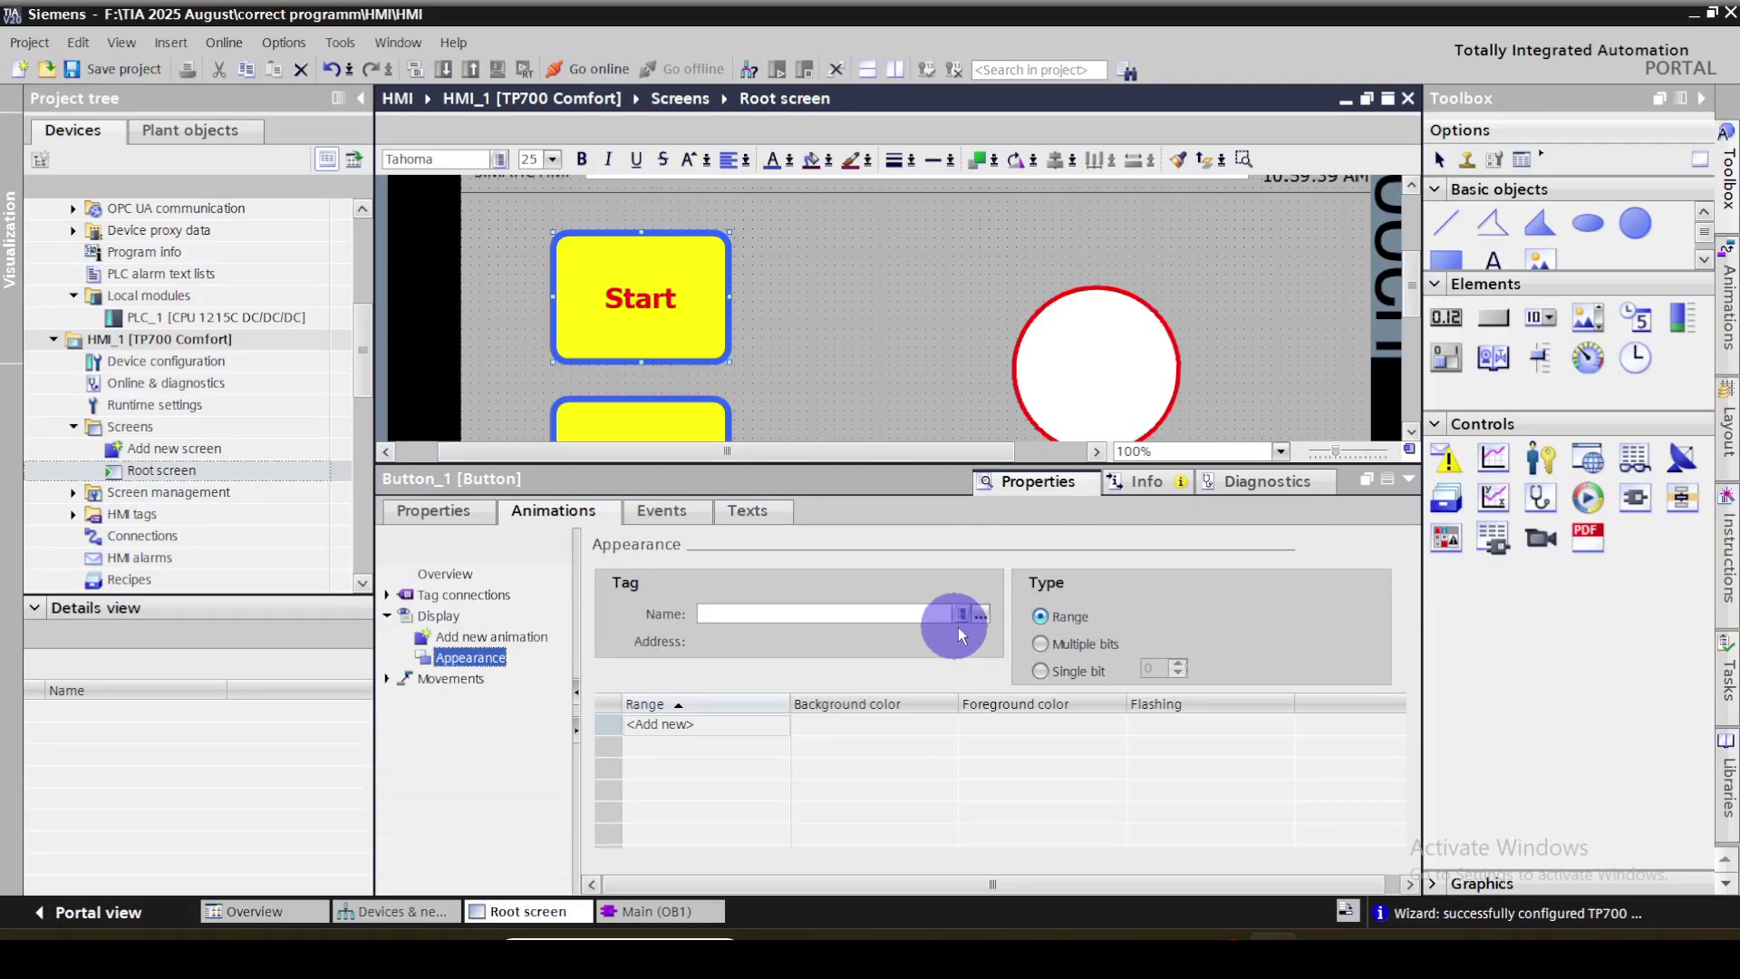
pyautogui.click(982, 615)
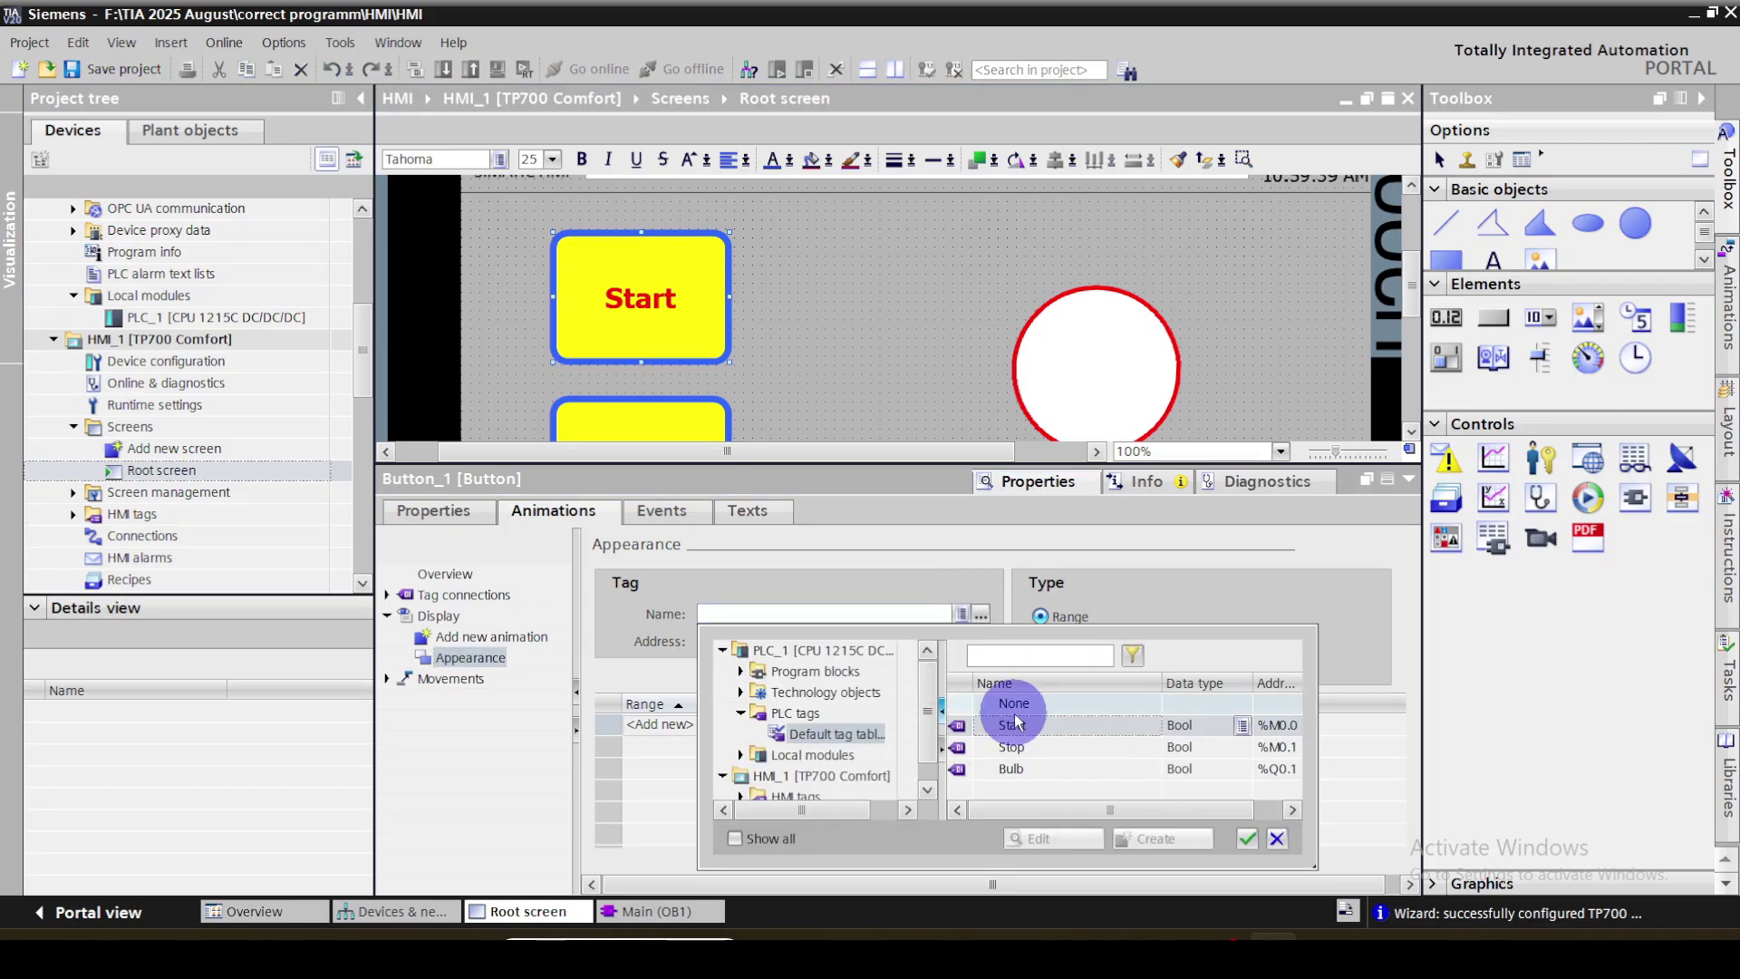
pyautogui.click(843, 575)
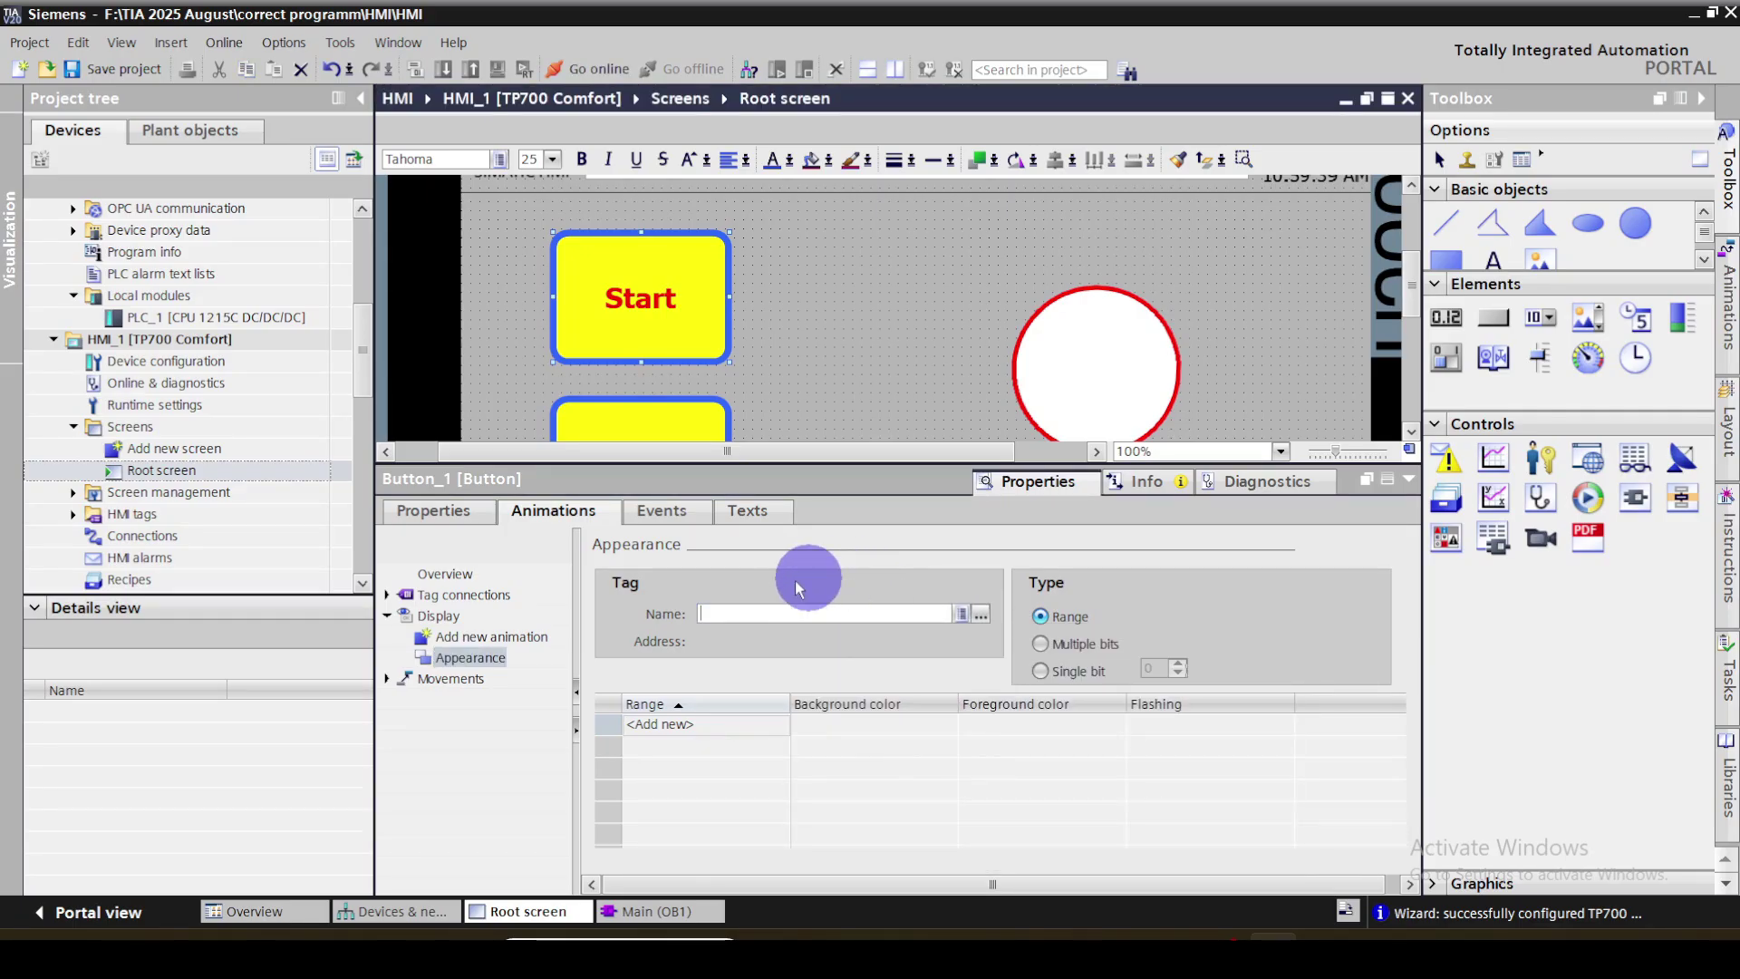
pyautogui.click(981, 616)
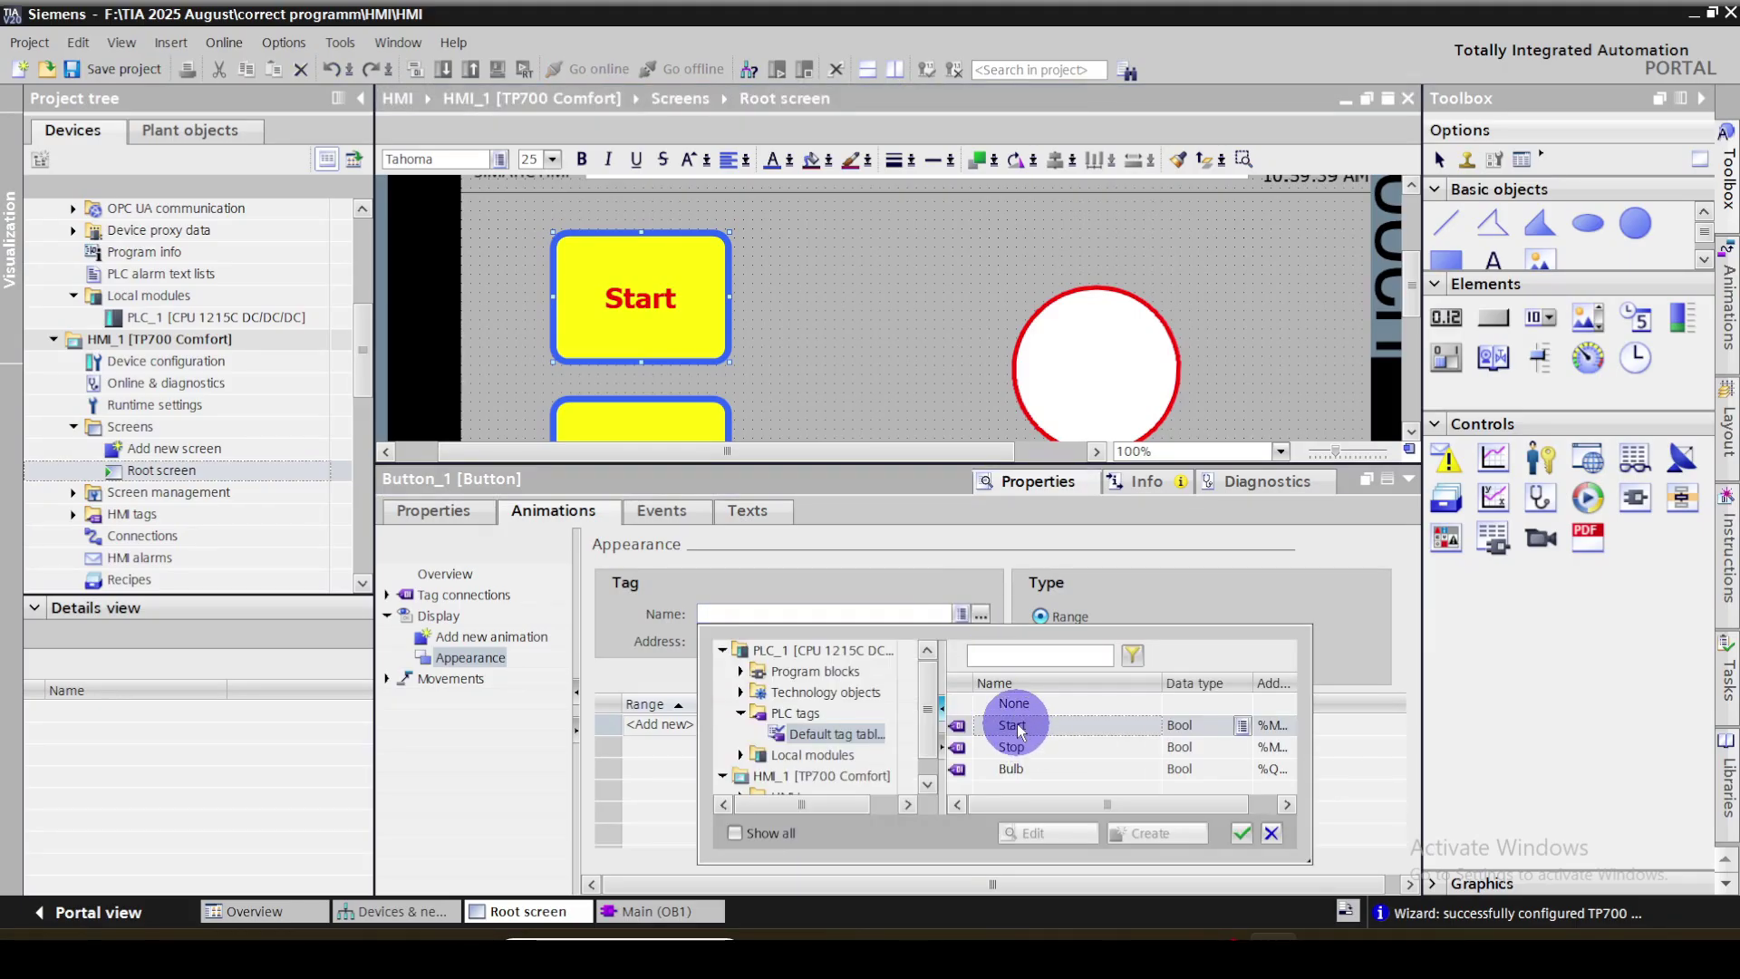
pyautogui.click(1241, 834)
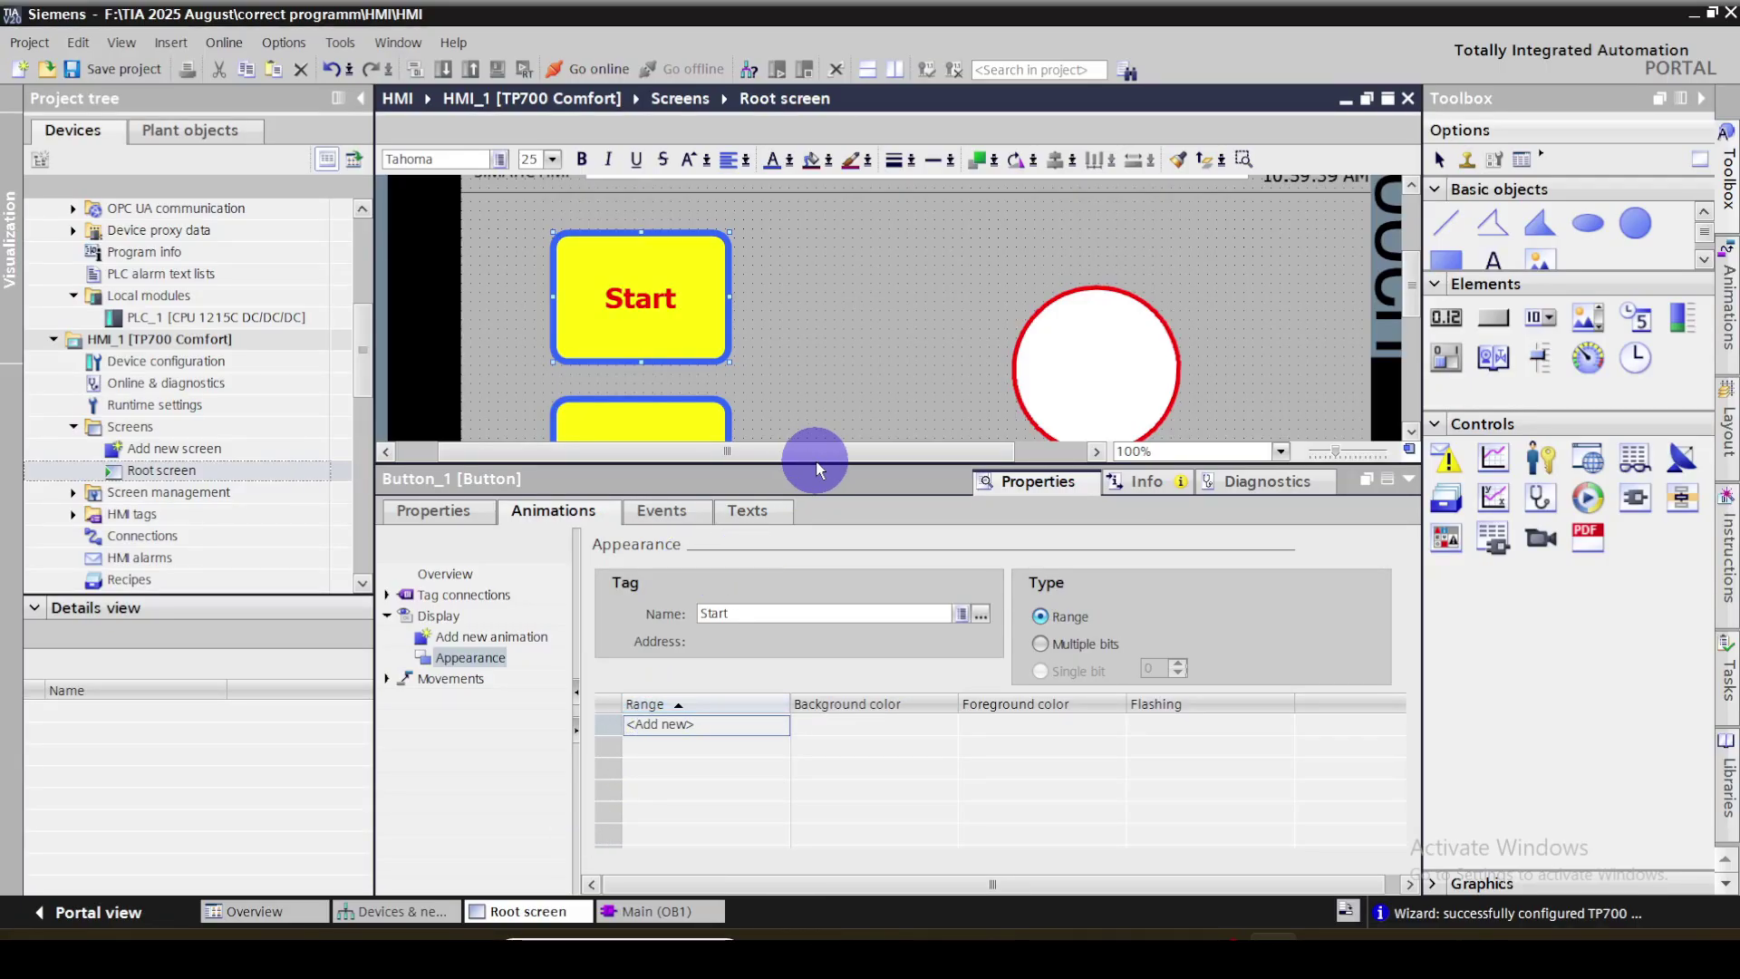
# Add range entries 0 and 1 to the Start button's appearance animation
pyautogui.moveTo(816, 462); pyautogui.dragTo(816, 431)
pyautogui.click(712, 694)
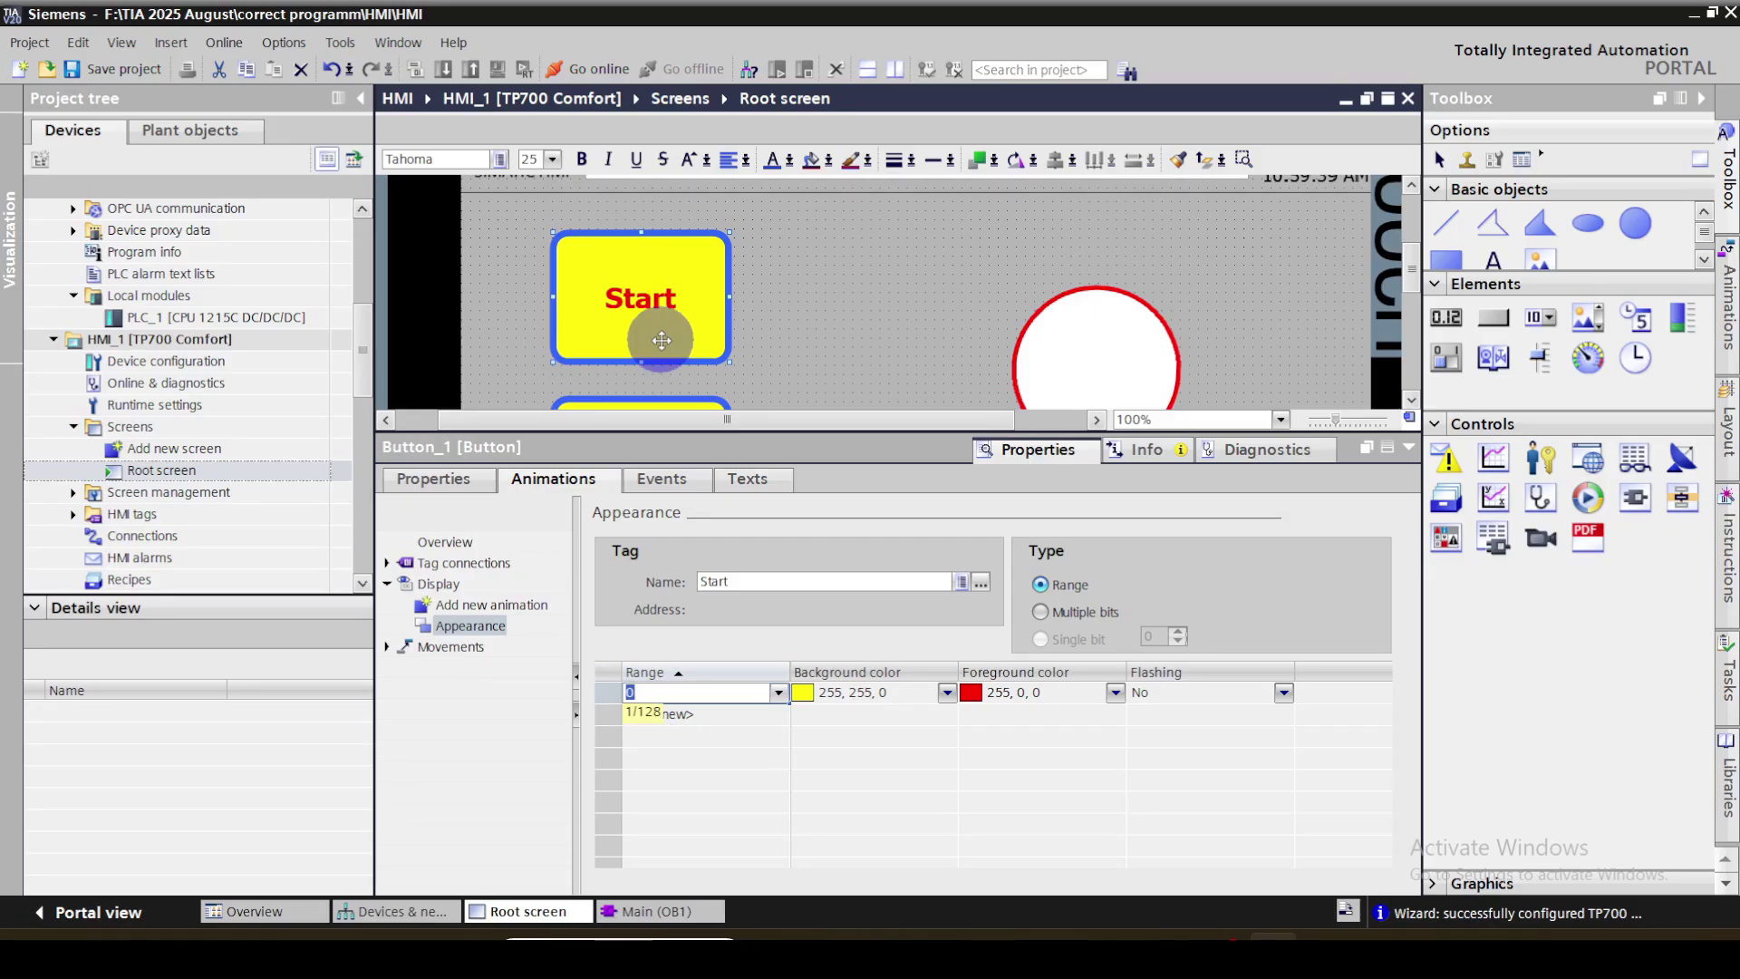
pyautogui.click(713, 582)
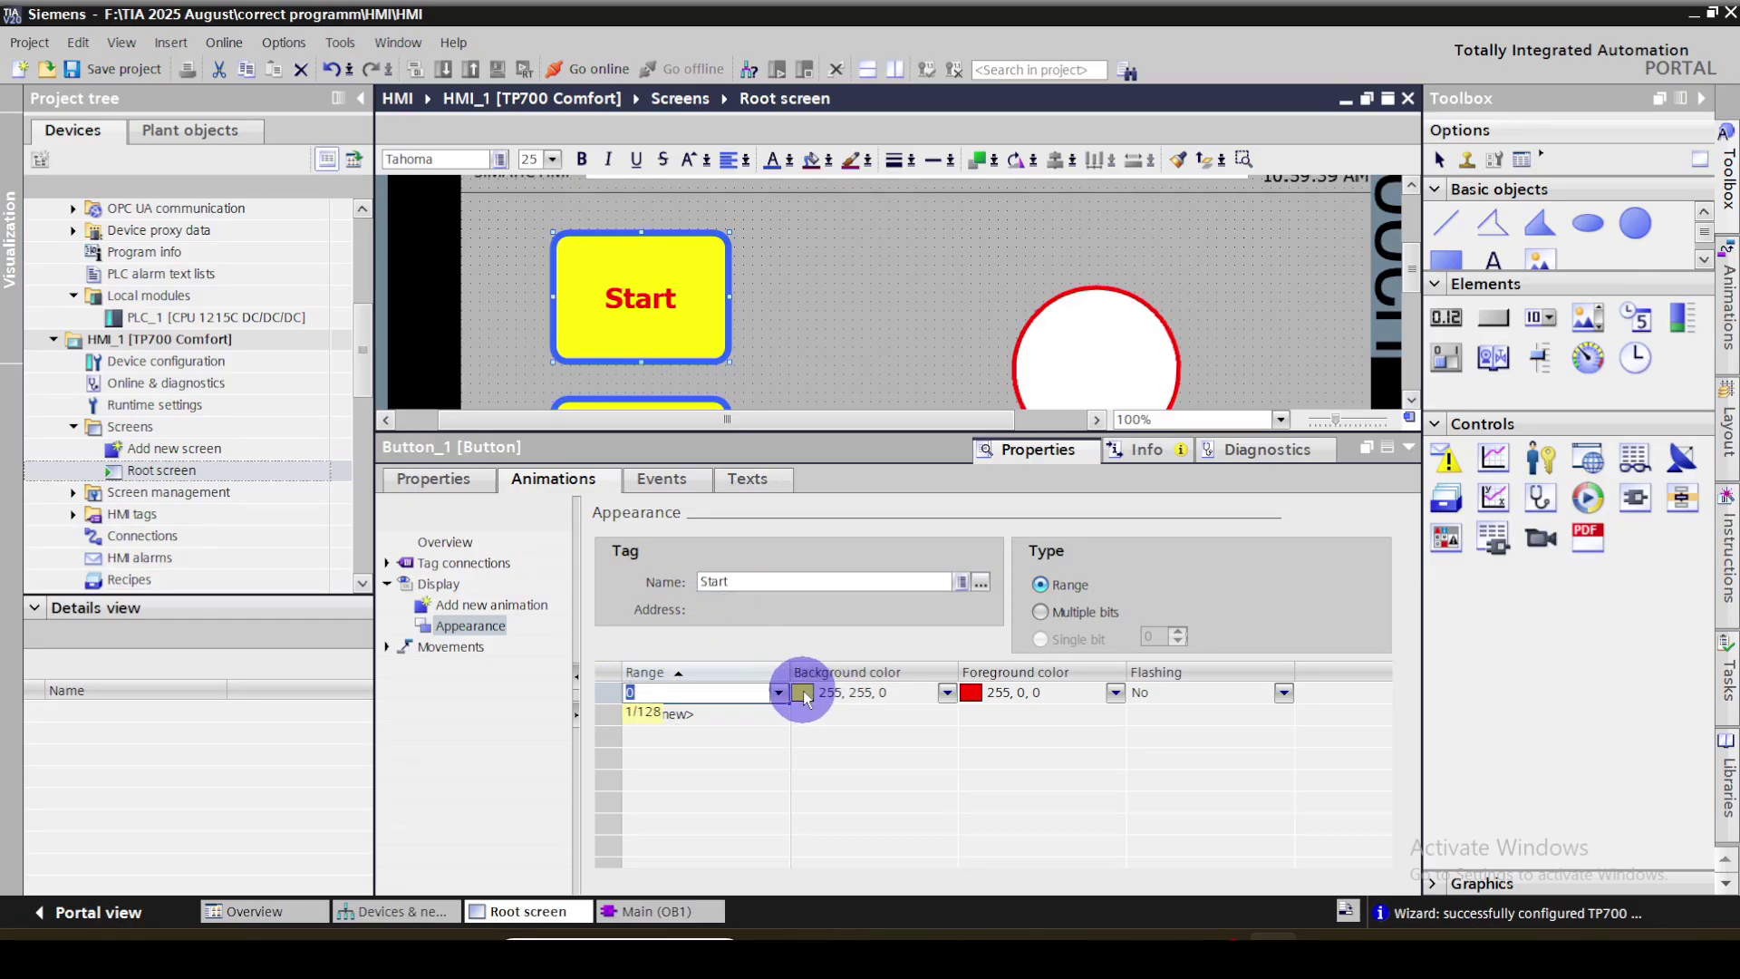
pyautogui.click(699, 714)
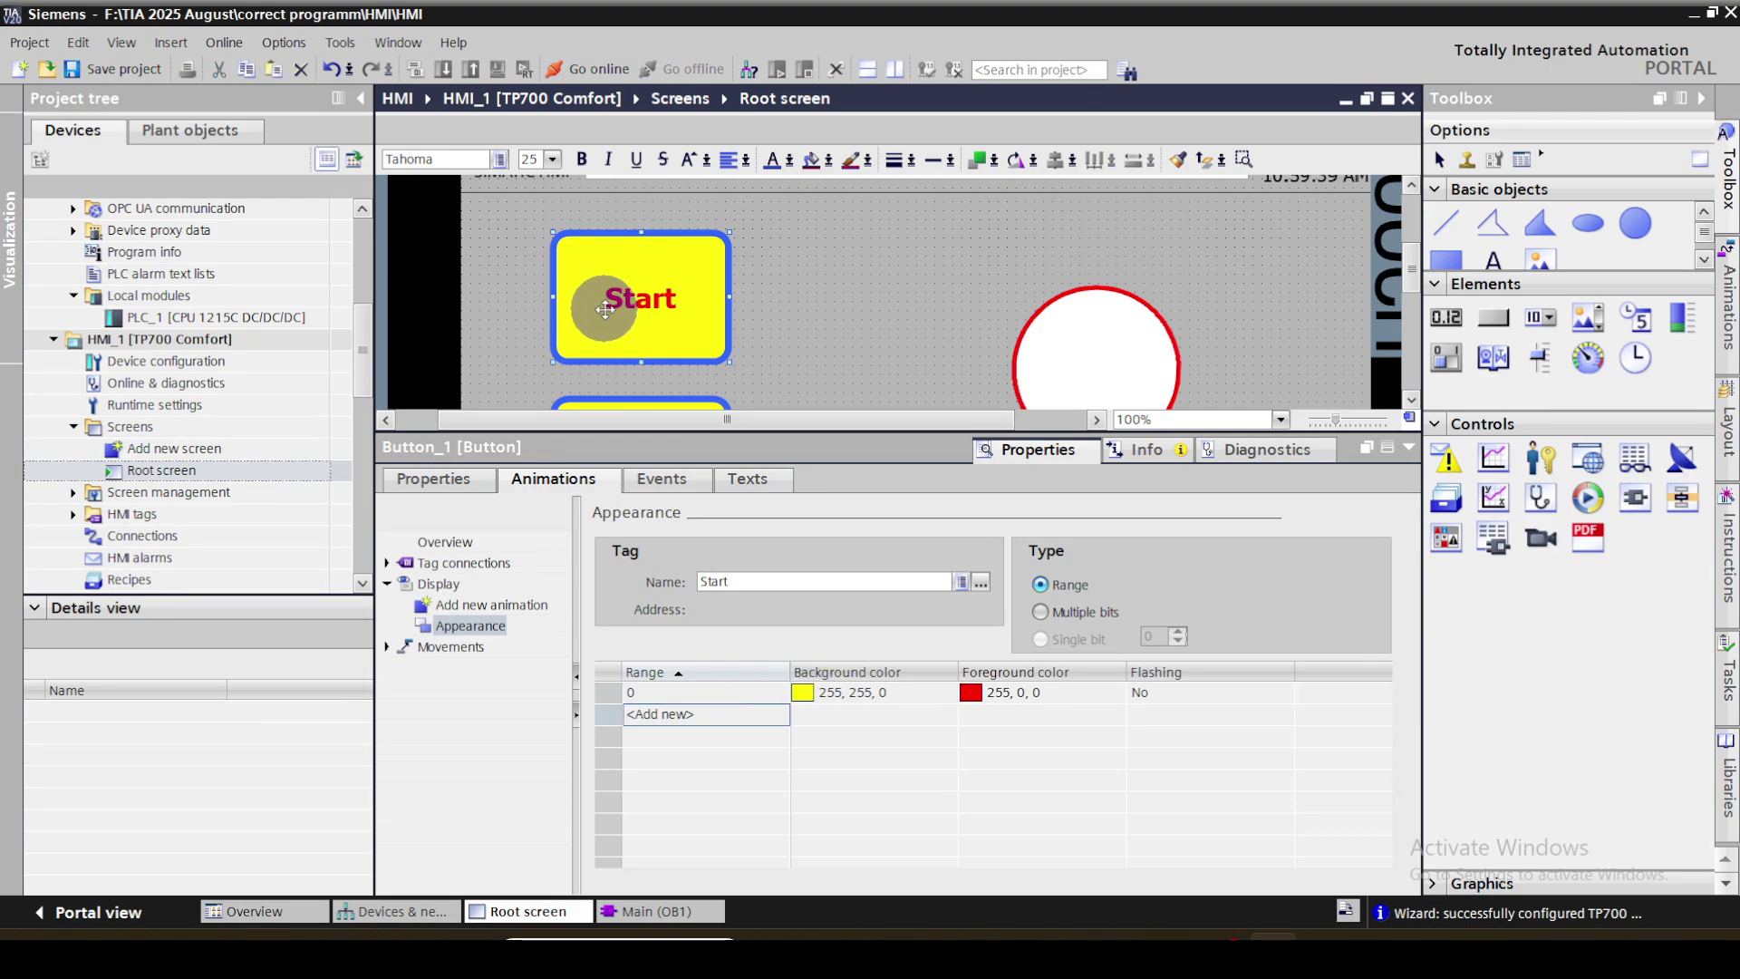
pyautogui.click(689, 714)
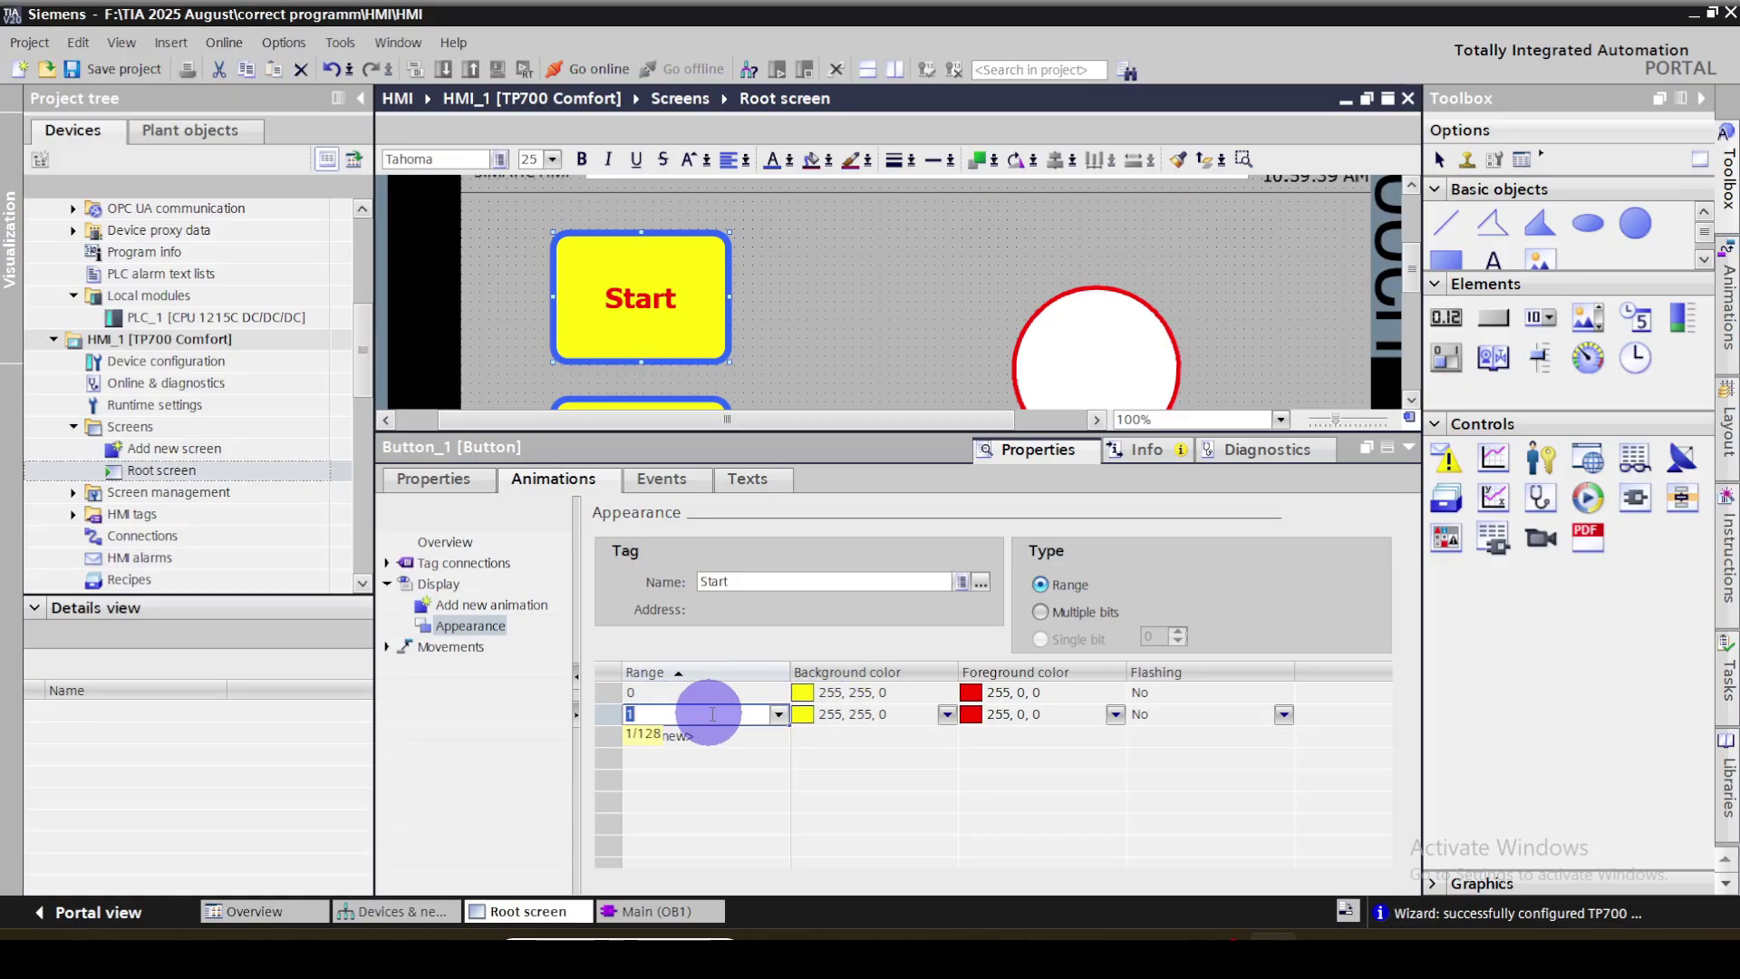
# Set the background color for range 1 of the Start button's animation to magenta (255, 0, 255)
pyautogui.click(946, 715)
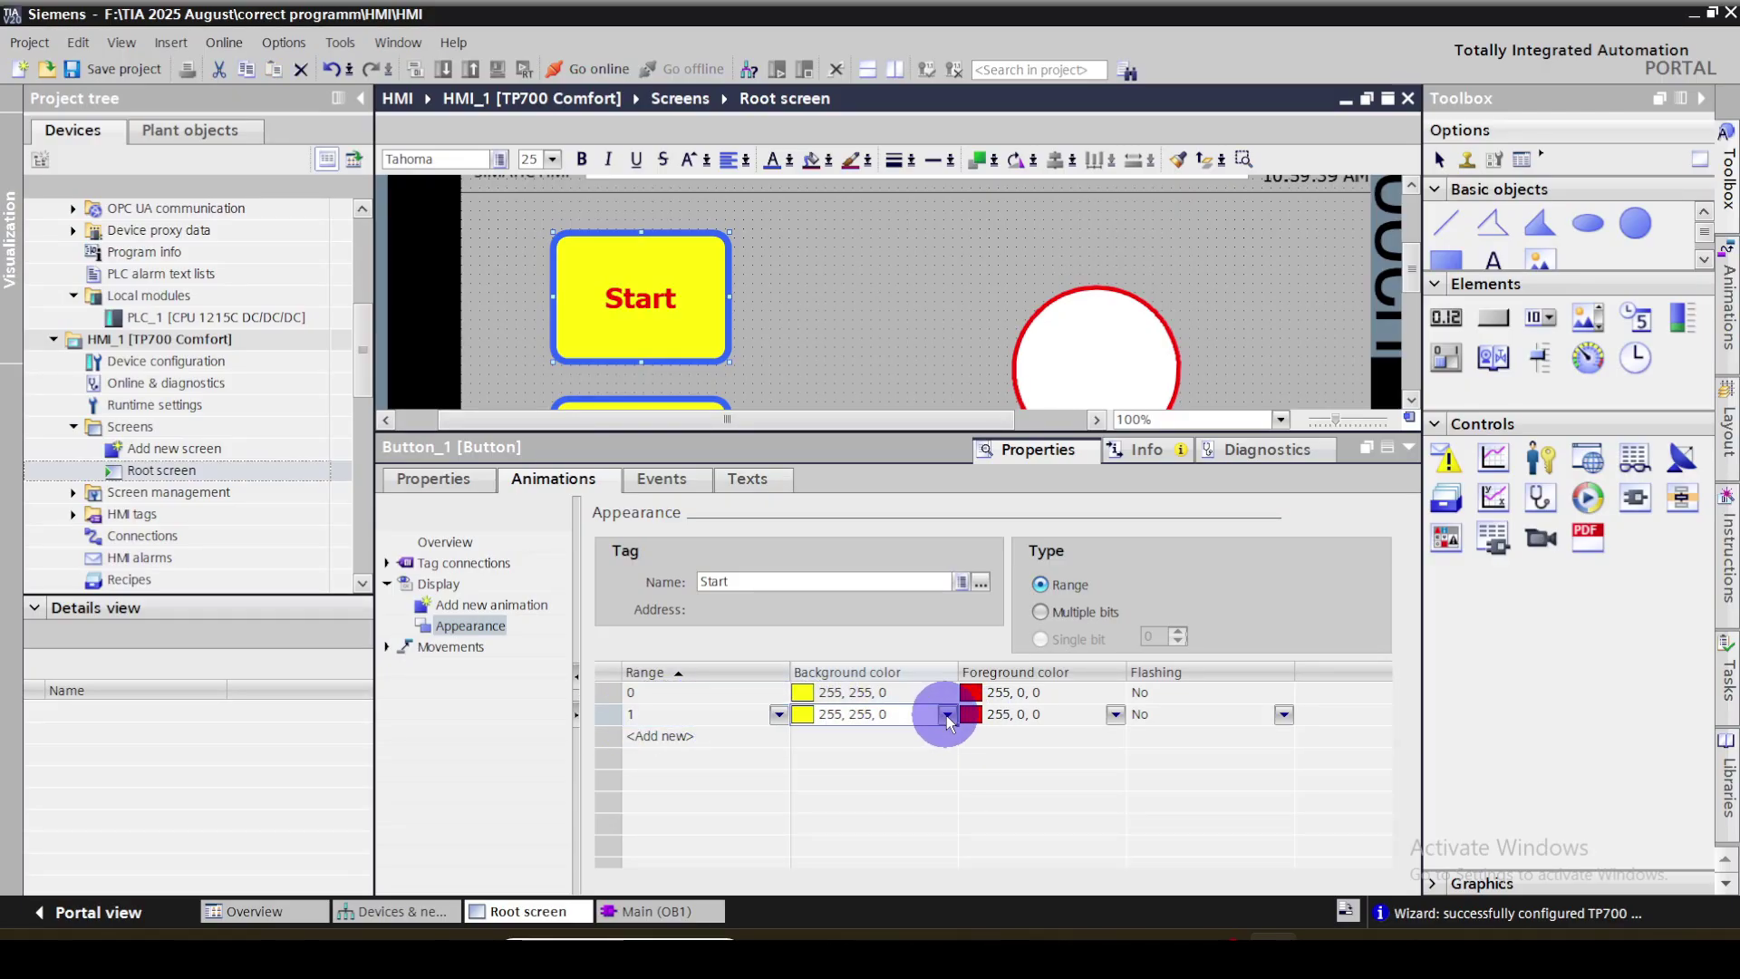
pyautogui.click(946, 715)
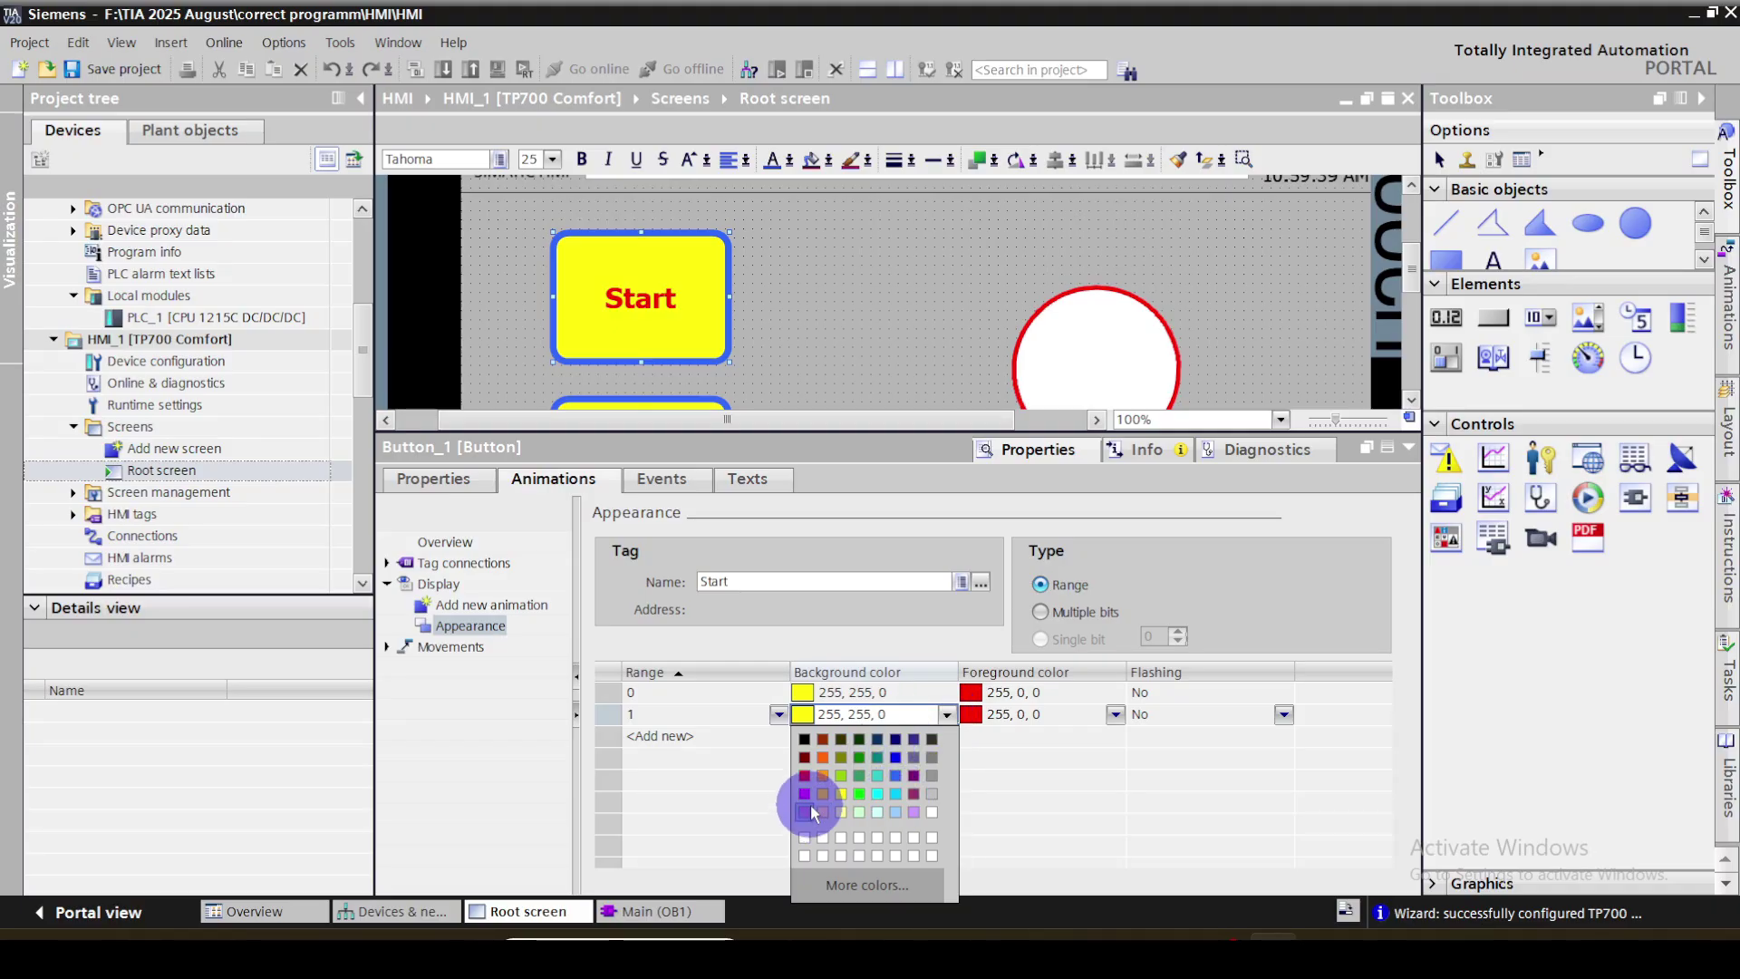
pyautogui.click(803, 793)
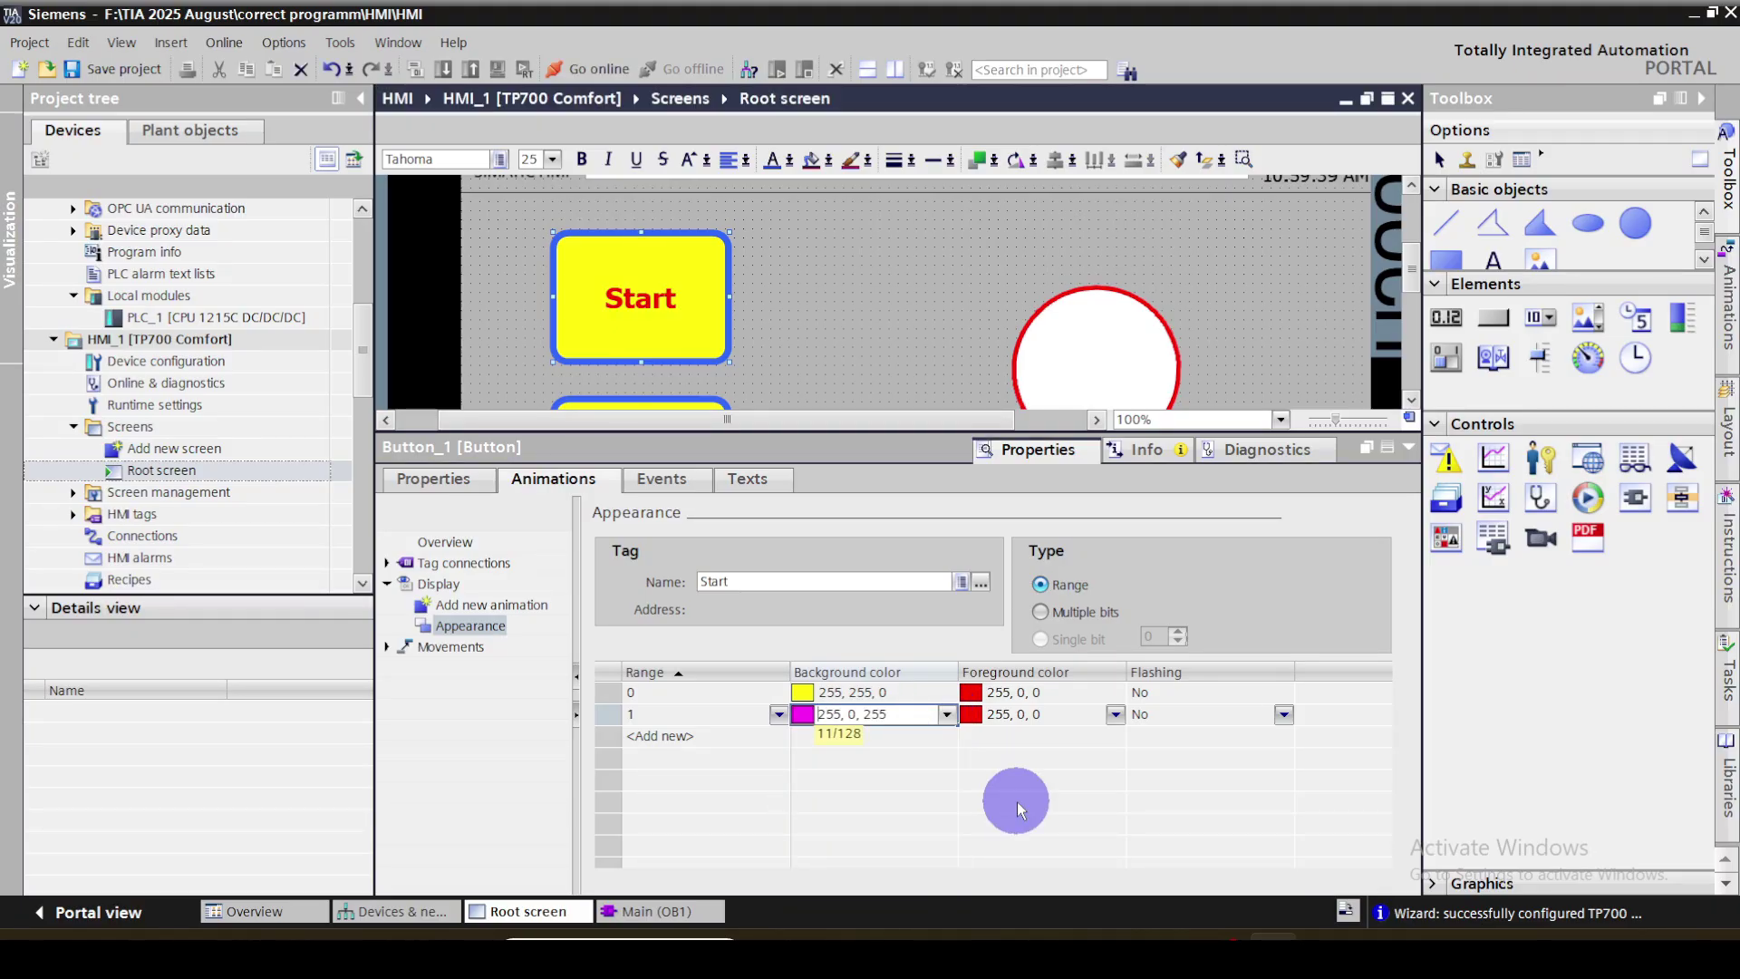
pyautogui.moveTo(790, 432); pyautogui.dragTo(802, 491)
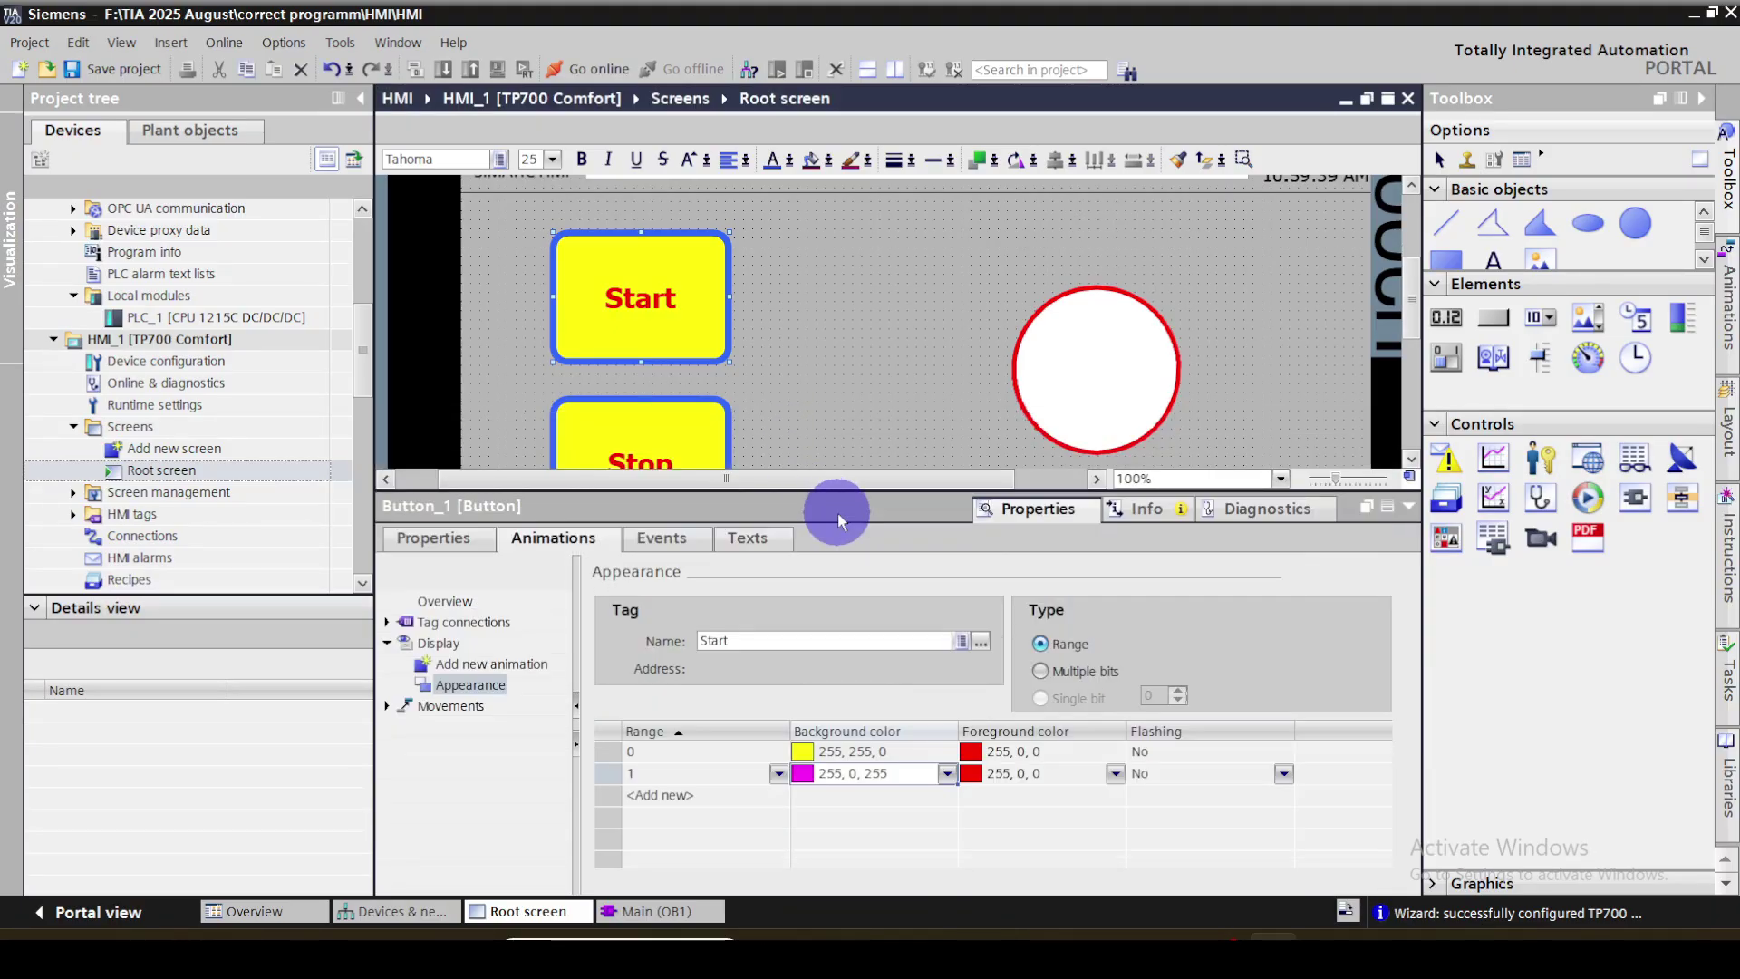
pyautogui.click(850, 373)
# Assign the SetBitWhileKeyPressed function from the Edit bits group to the Stop button's Press event
pyautogui.click(602, 431)
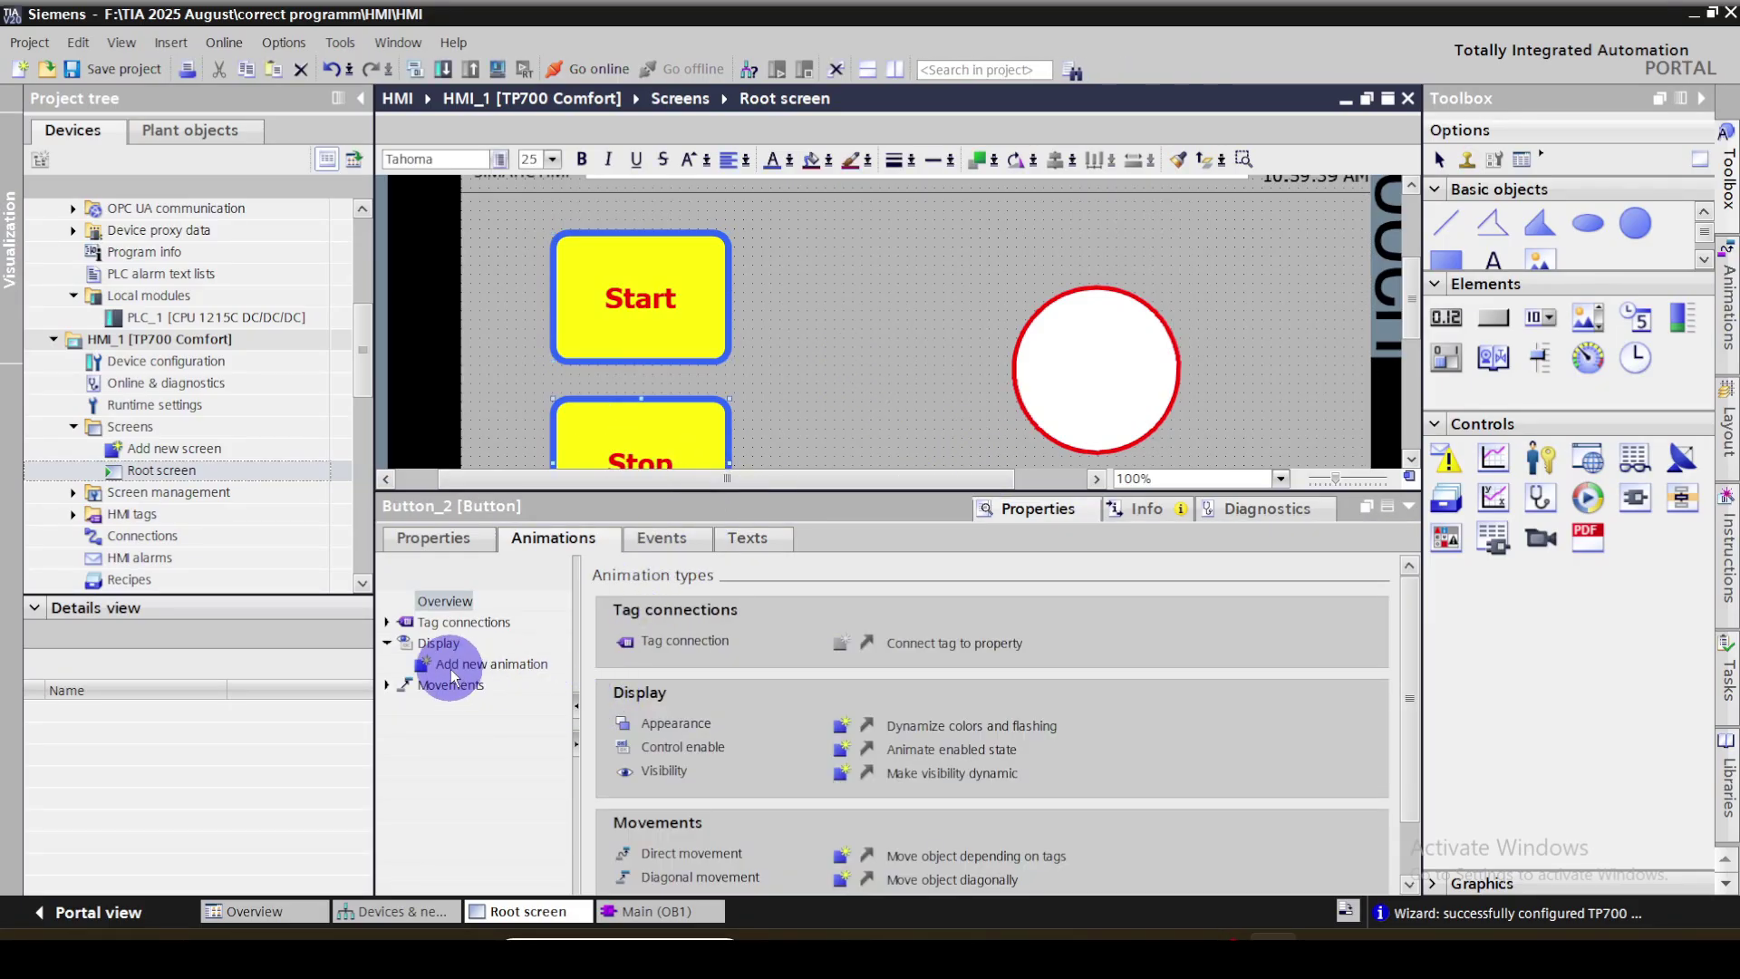
pyautogui.click(654, 540)
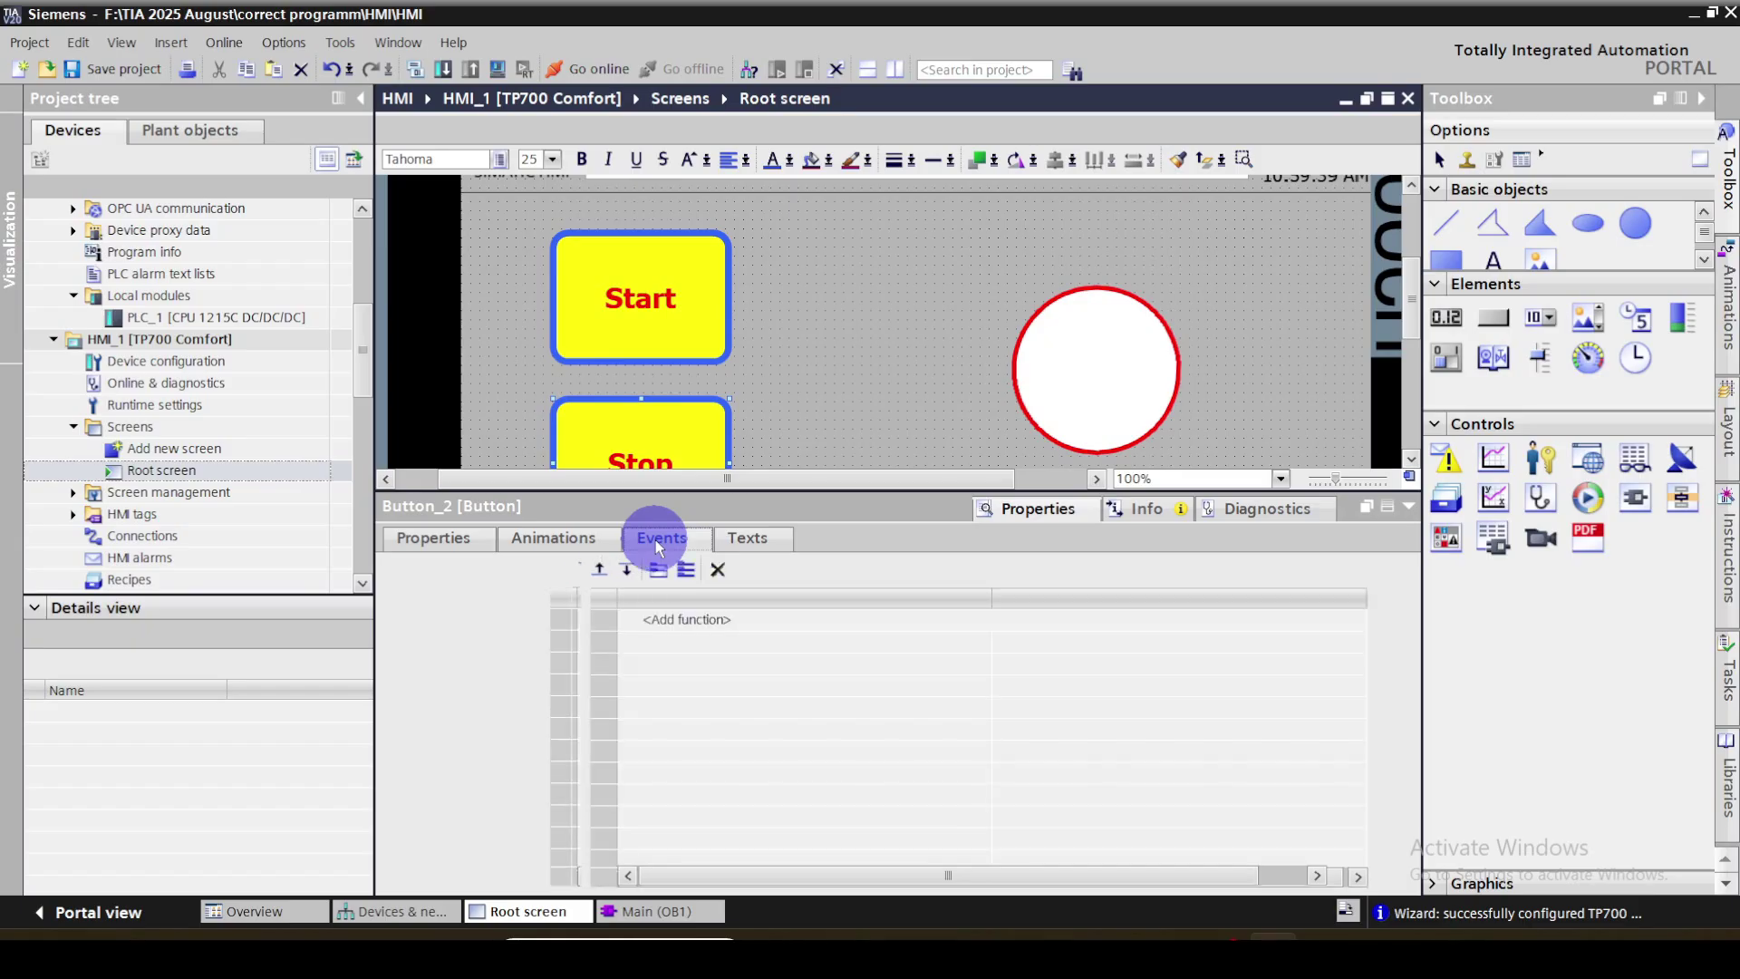
pyautogui.click(431, 625)
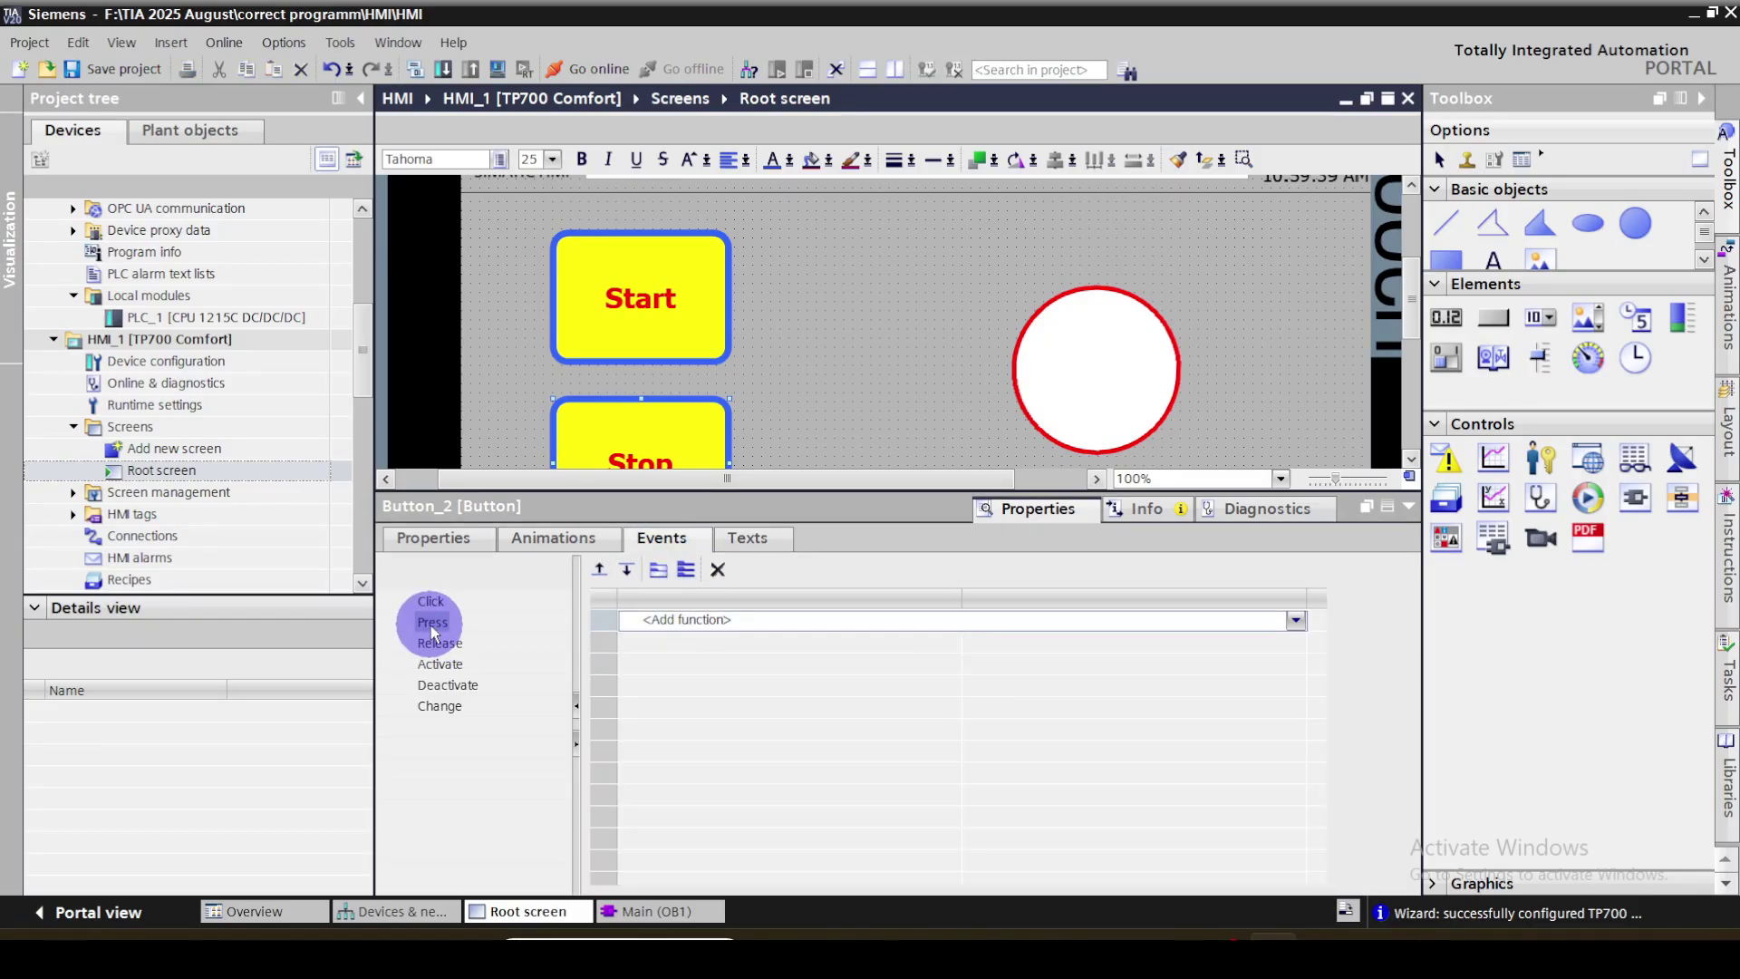
pyautogui.click(1296, 622)
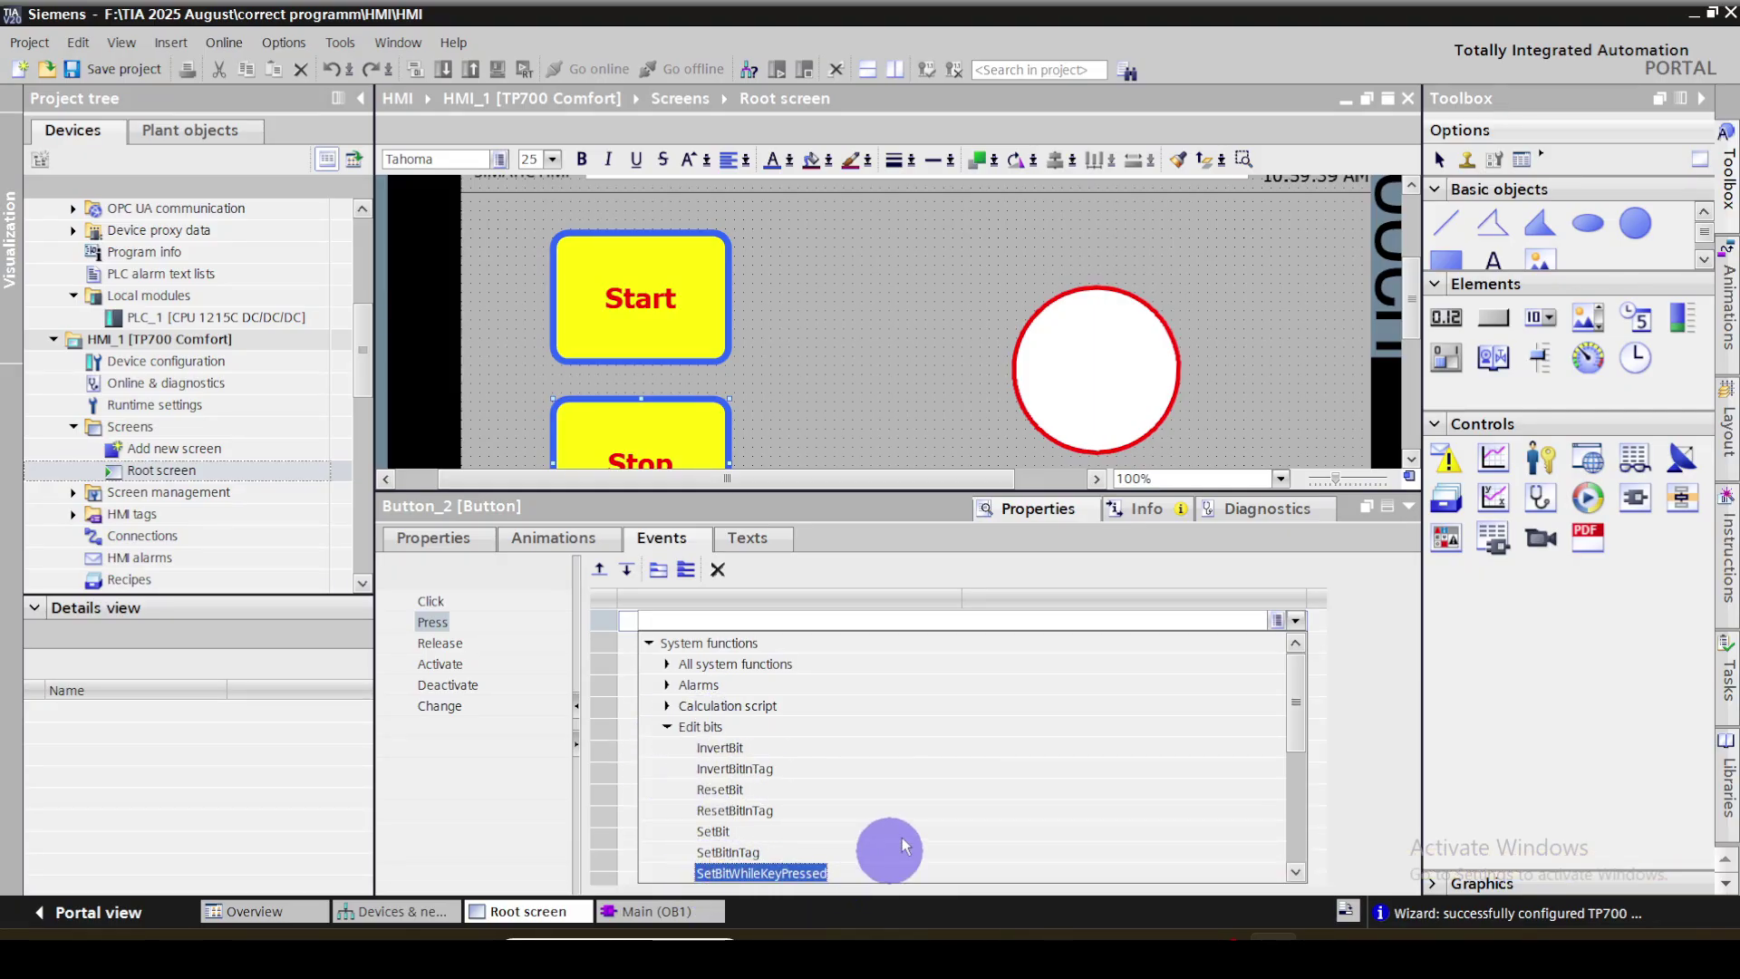
pyautogui.click(797, 875)
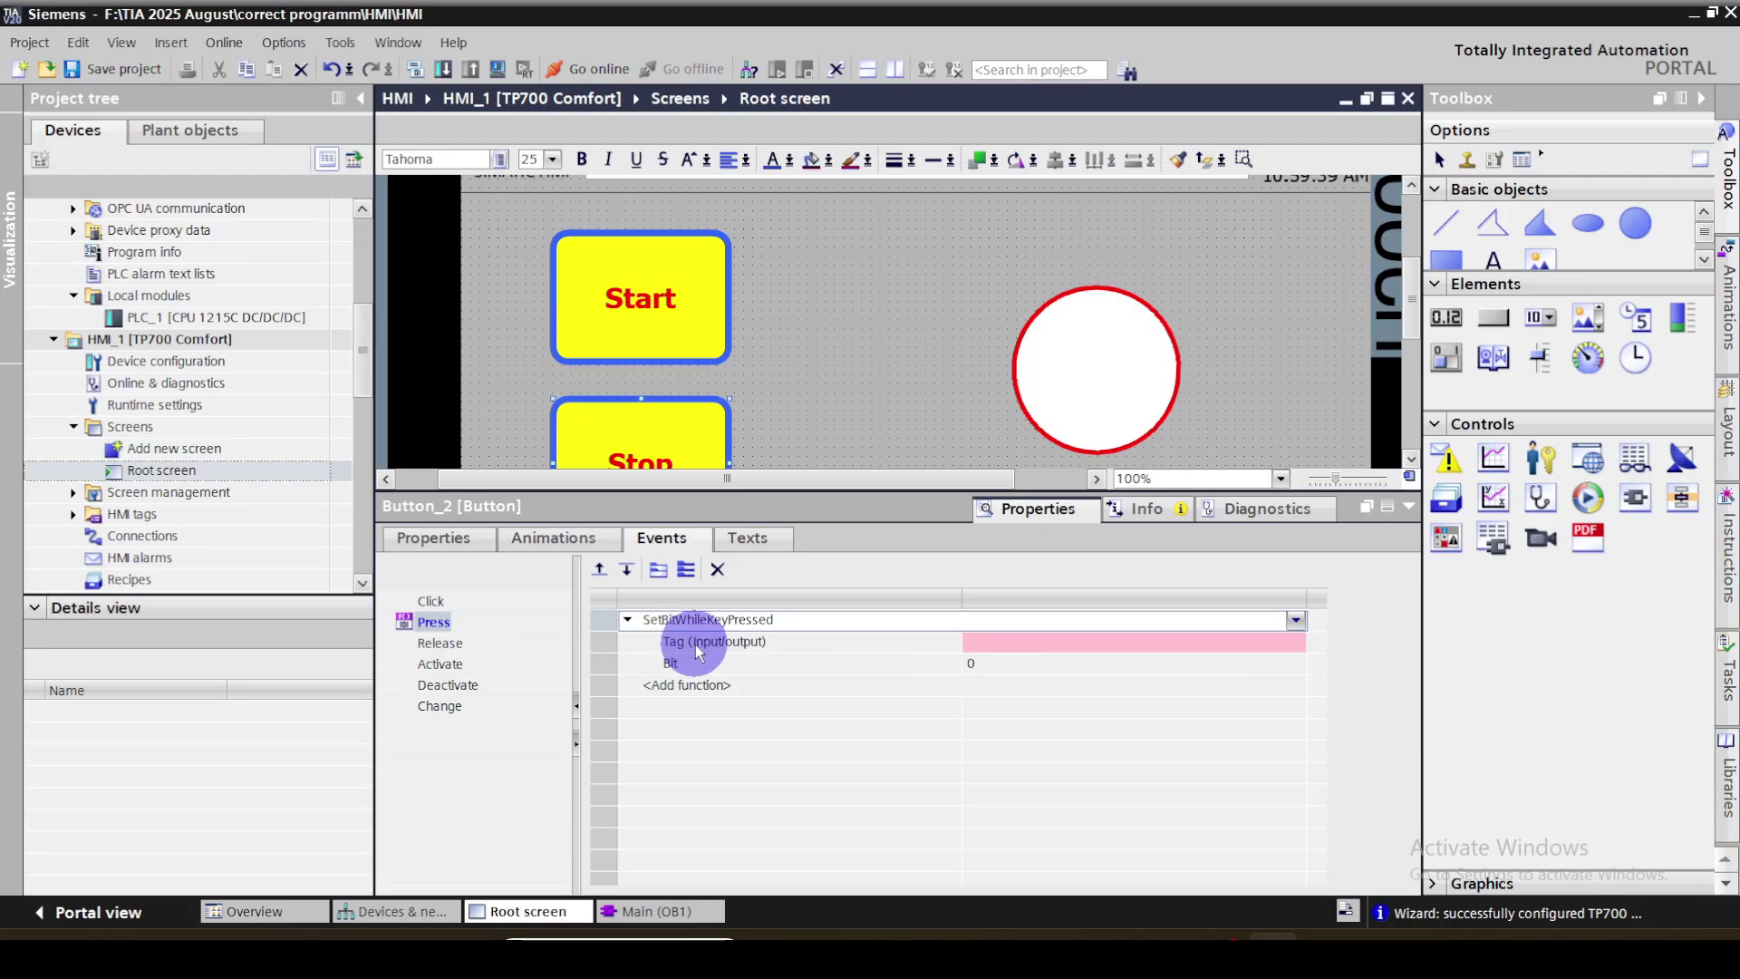
# Link the Stop button's SetBitWhileKeyPressed function to the Stop tag from PLC_1's default tag table
pyautogui.click(1223, 642)
pyautogui.click(1298, 643)
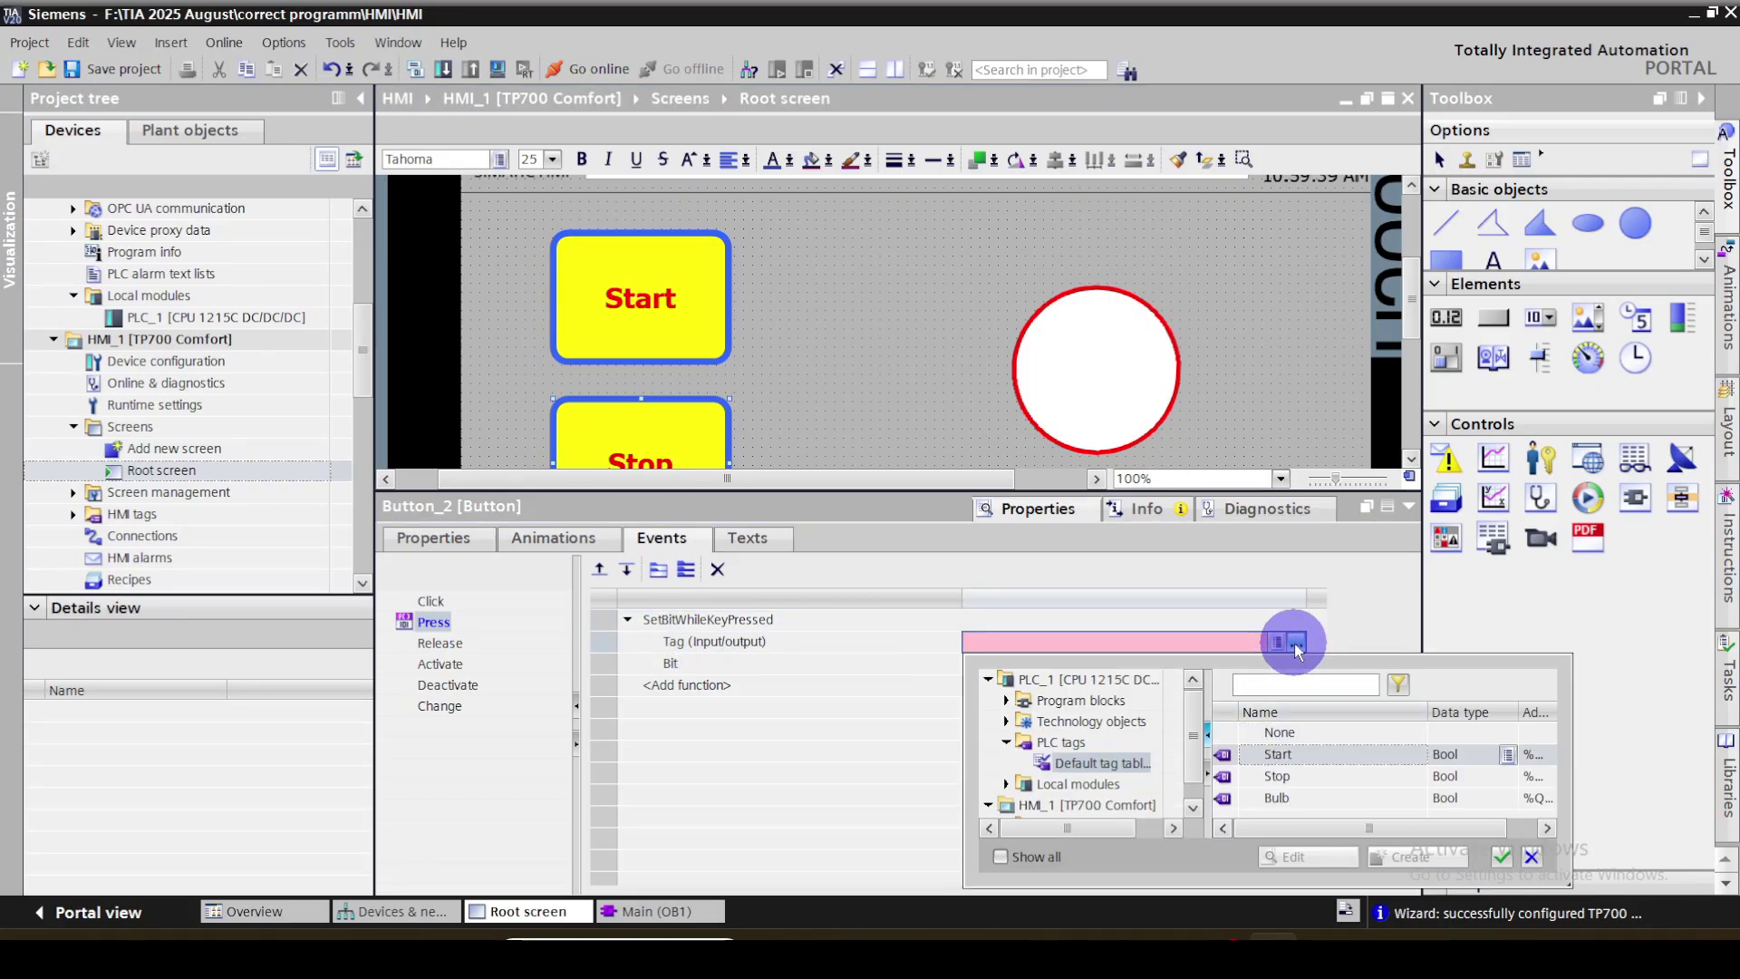
pyautogui.click(1280, 778)
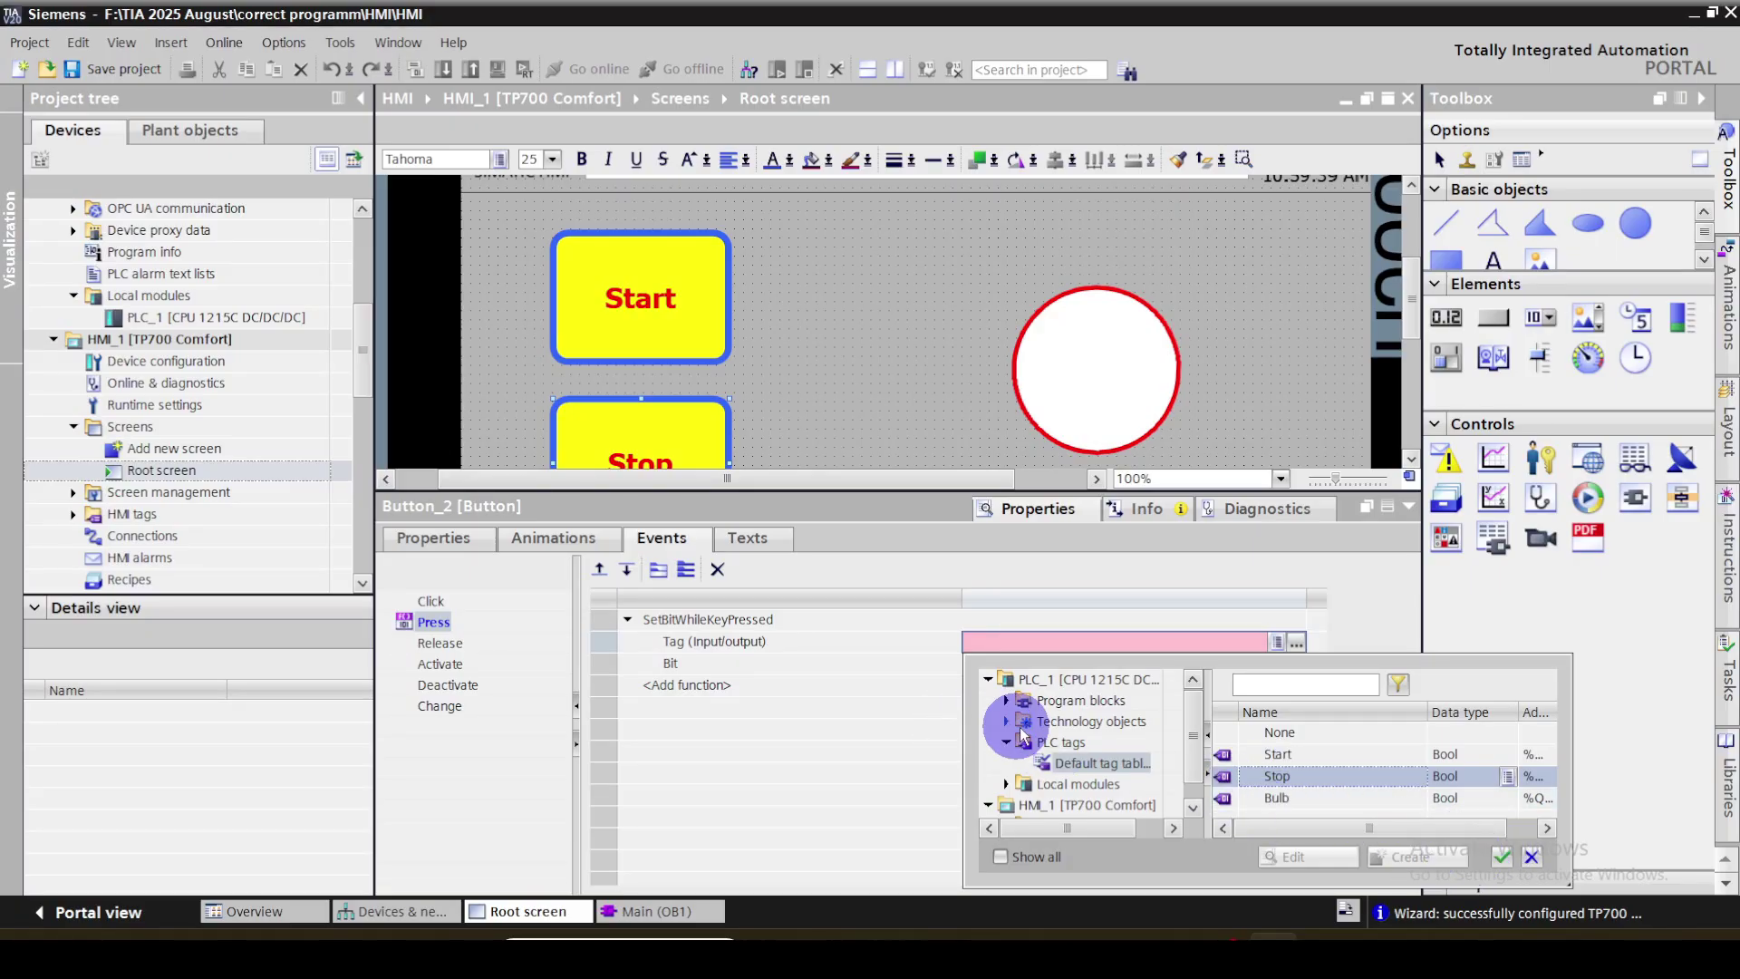
pyautogui.click(1503, 859)
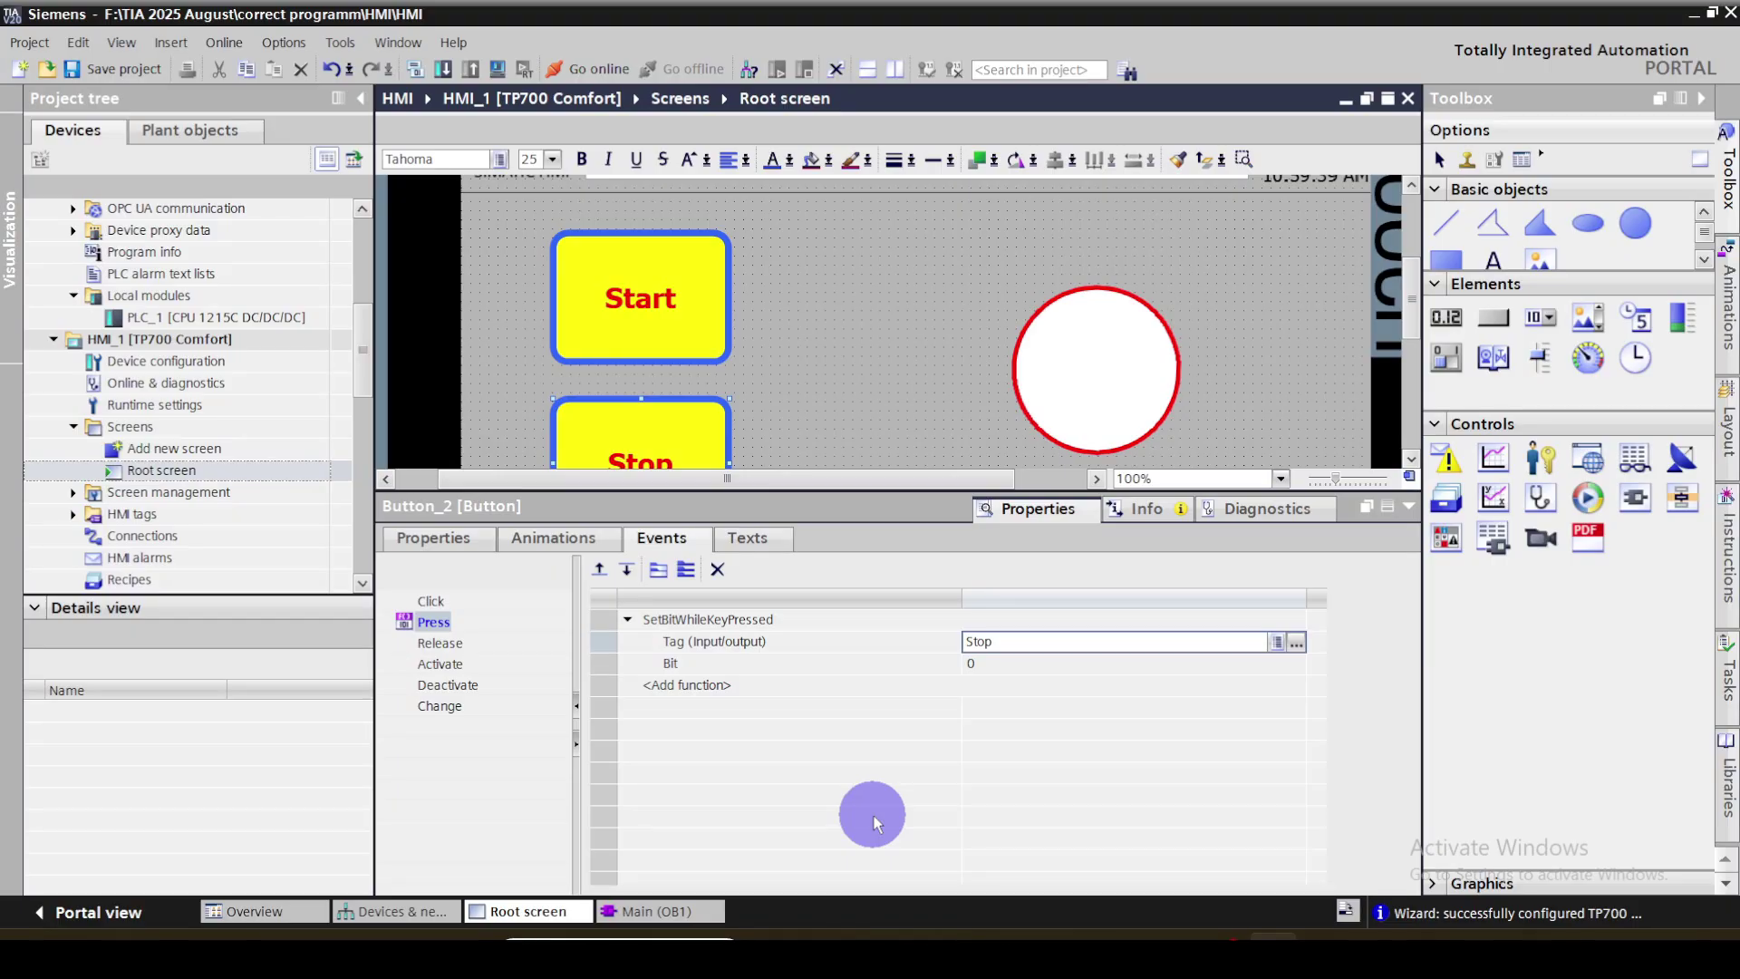
# Add an appearance animation to the Stop button, link it to the Stop tag and create range entry 0
pyautogui.click(559, 537)
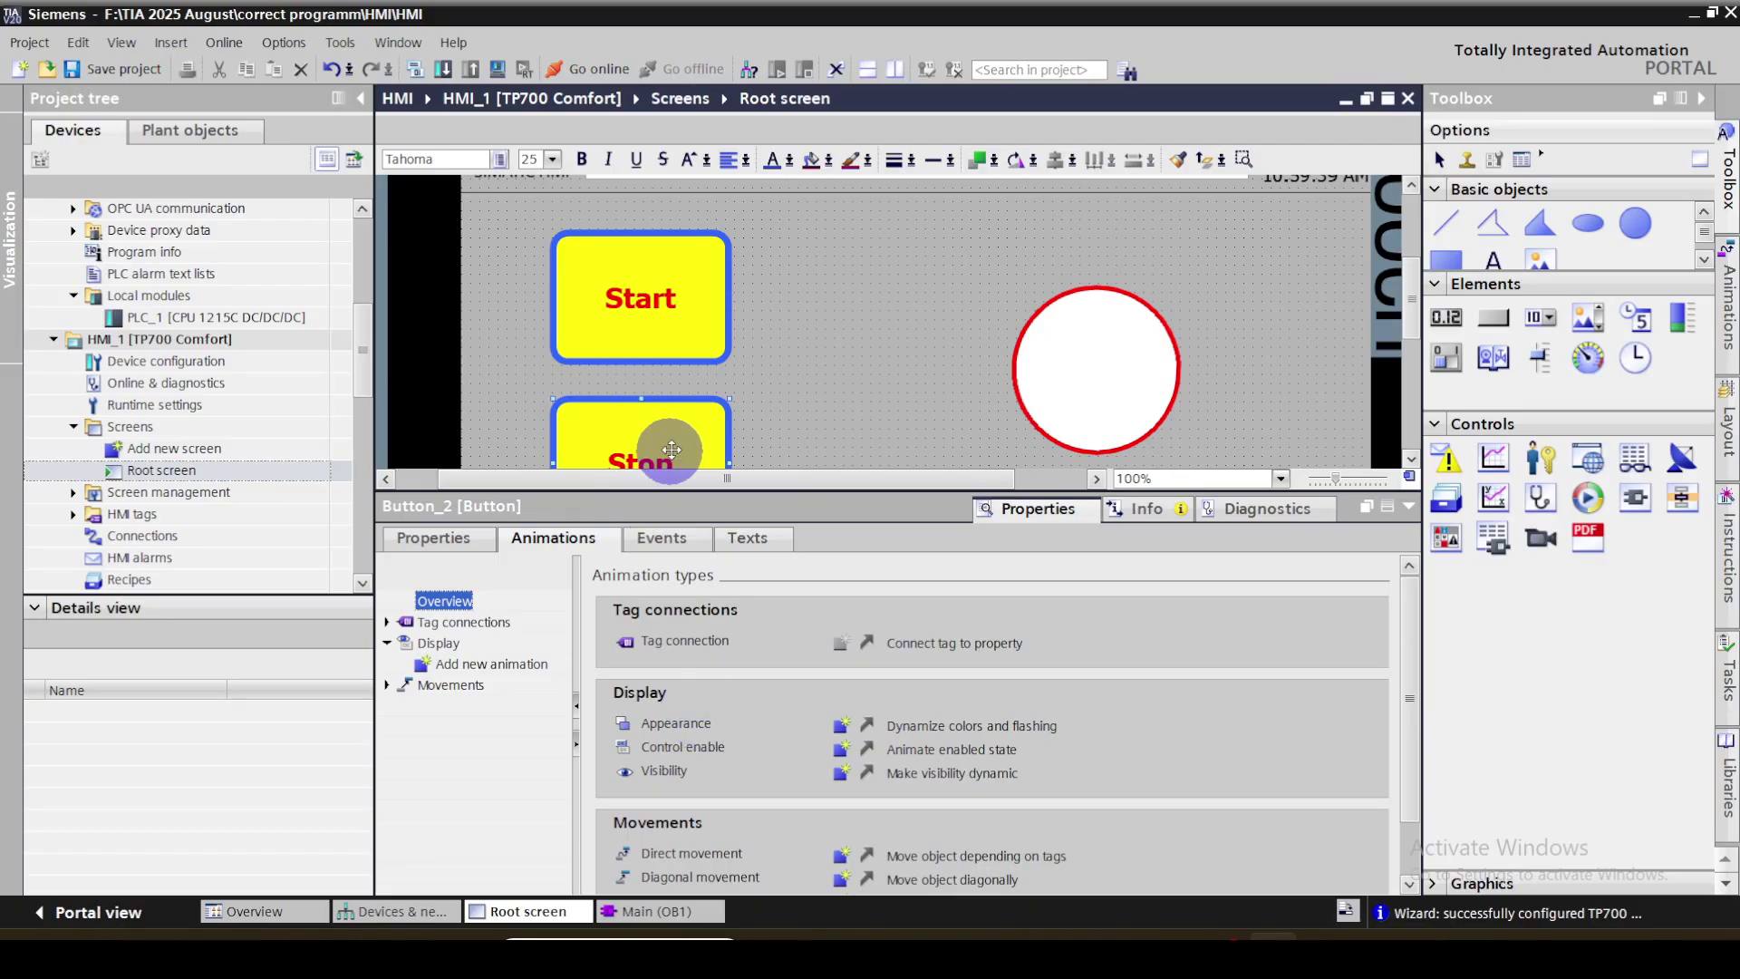
pyautogui.click(842, 726)
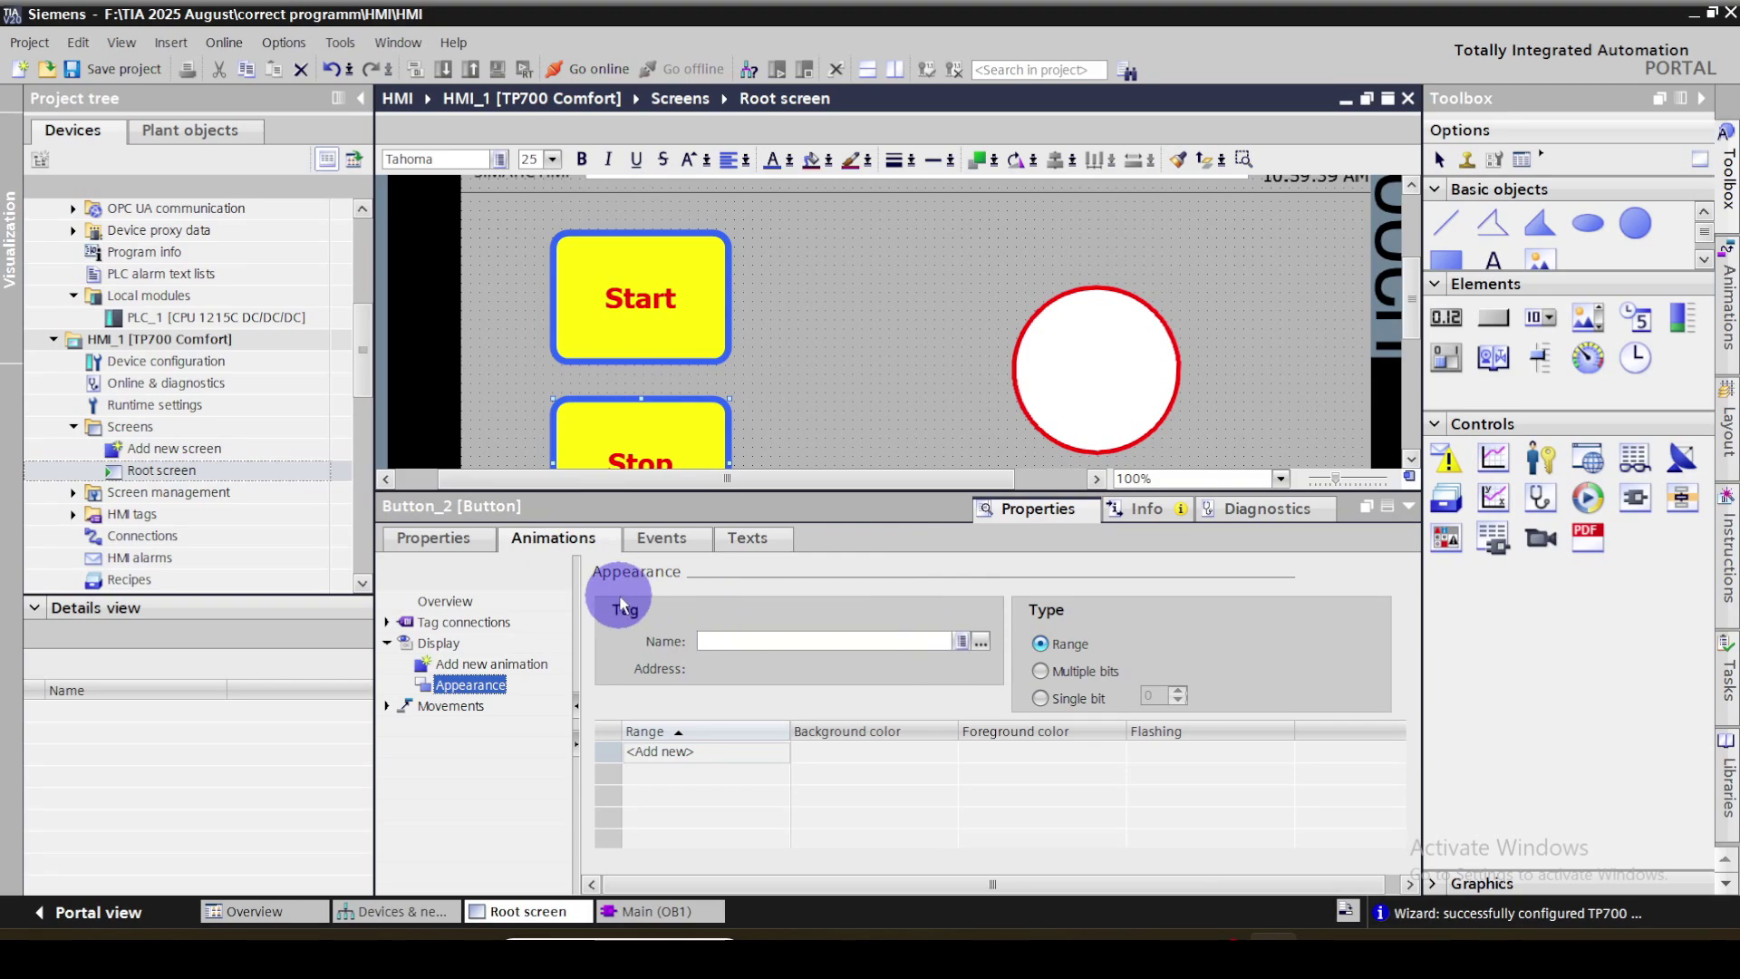
pyautogui.click(981, 646)
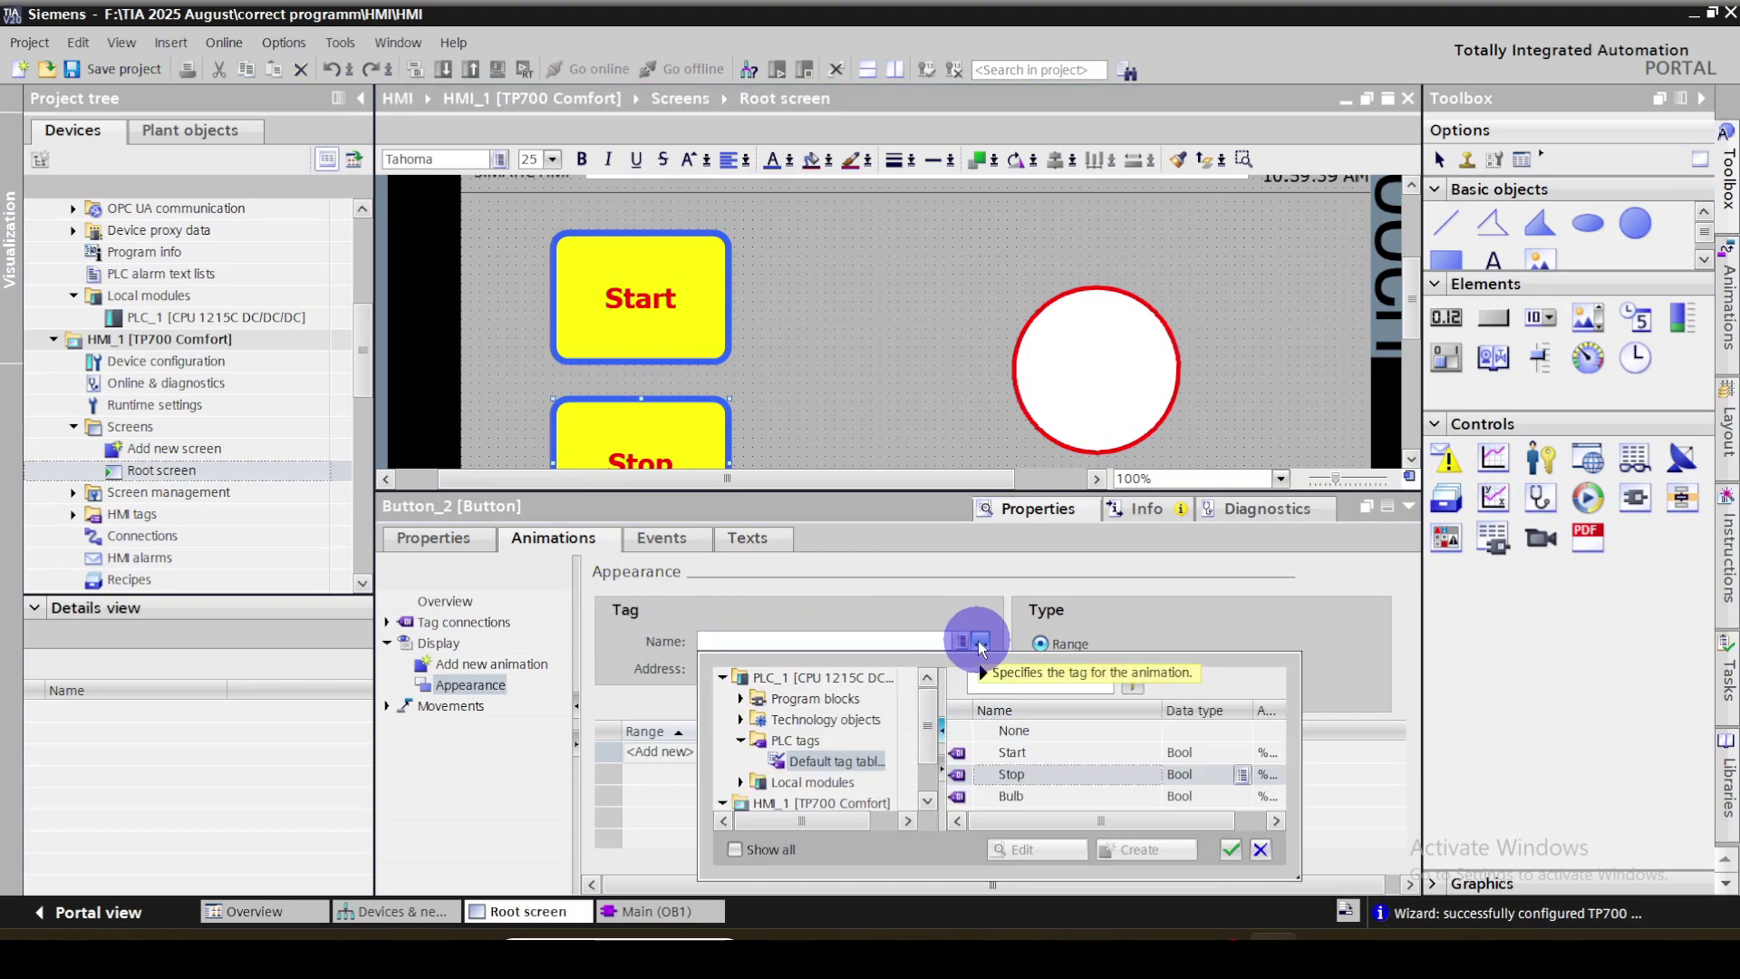
pyautogui.click(1021, 777)
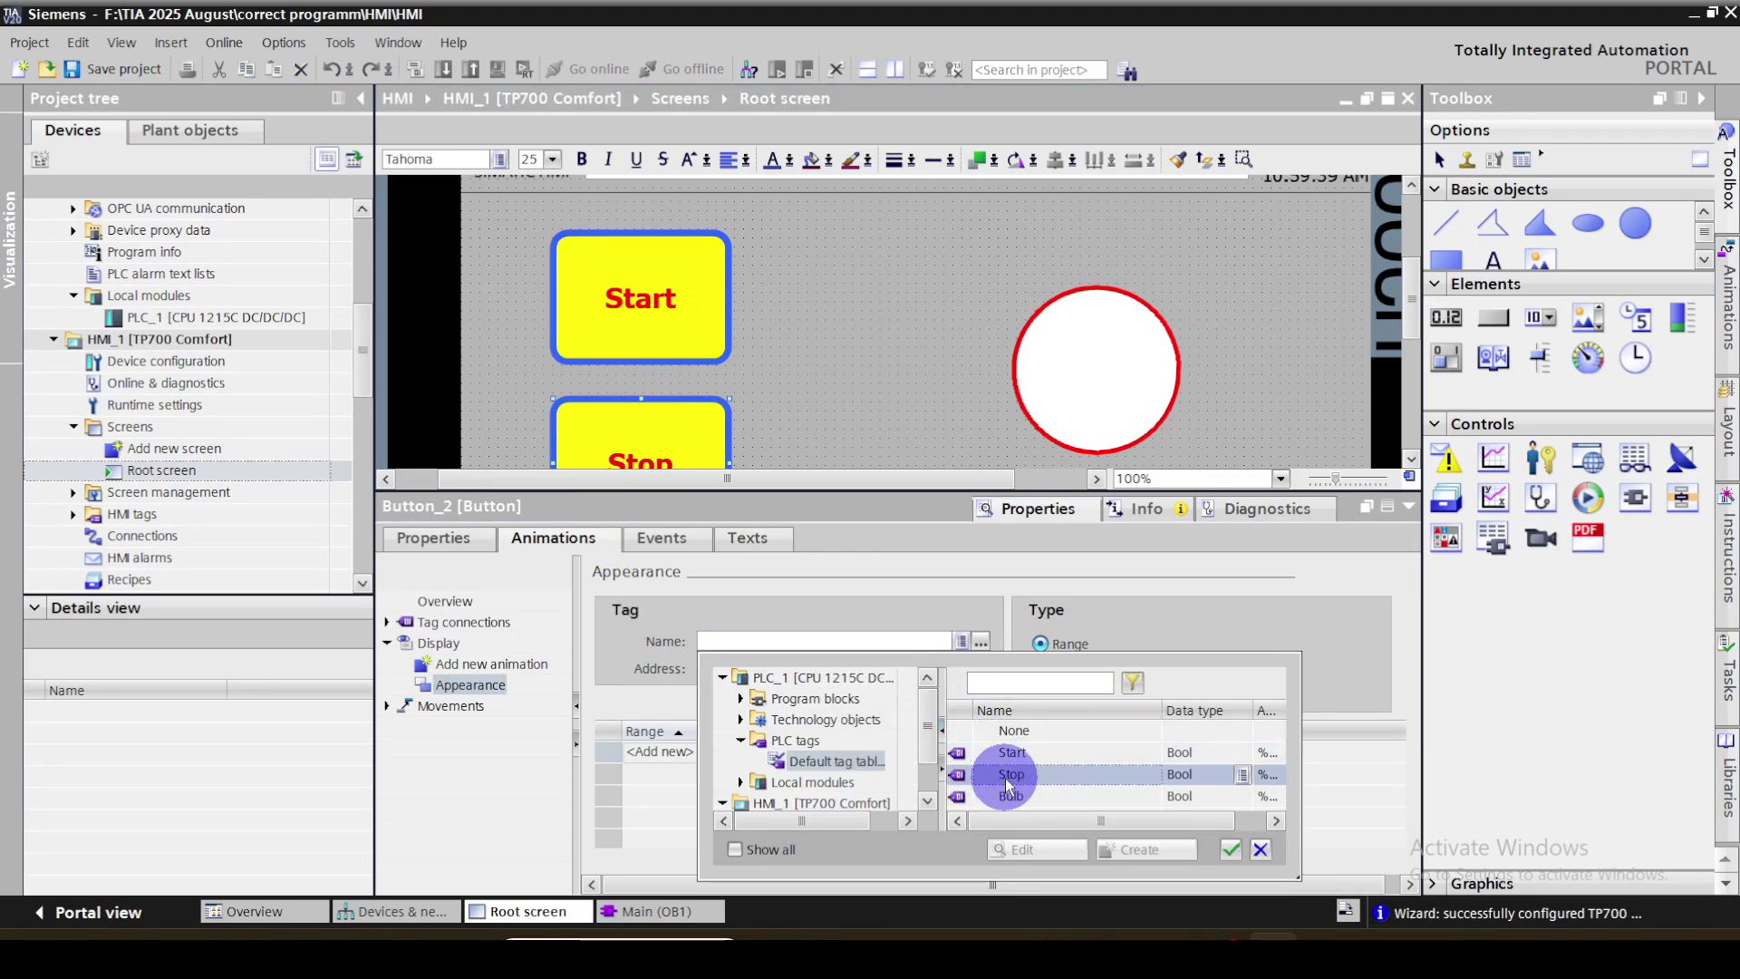
pyautogui.doubleClick(1008, 778)
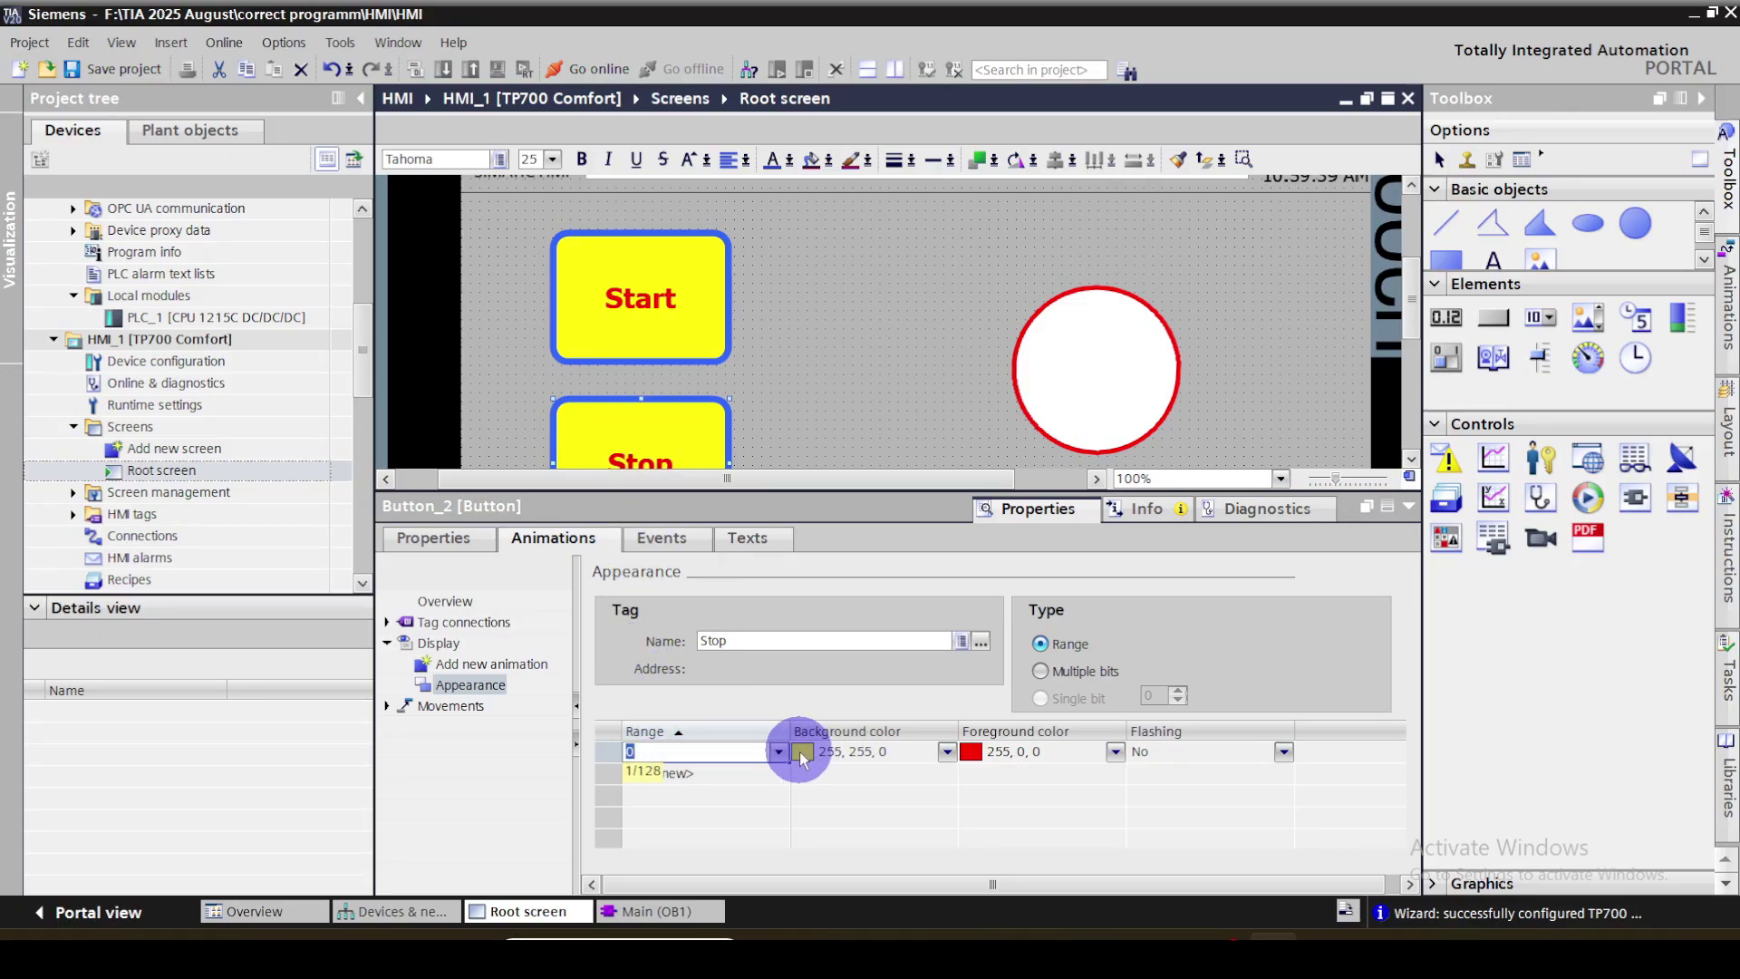
# Add range entry 1 to the Stop button's appearance animation with a magenta background color
pyautogui.click(681, 778)
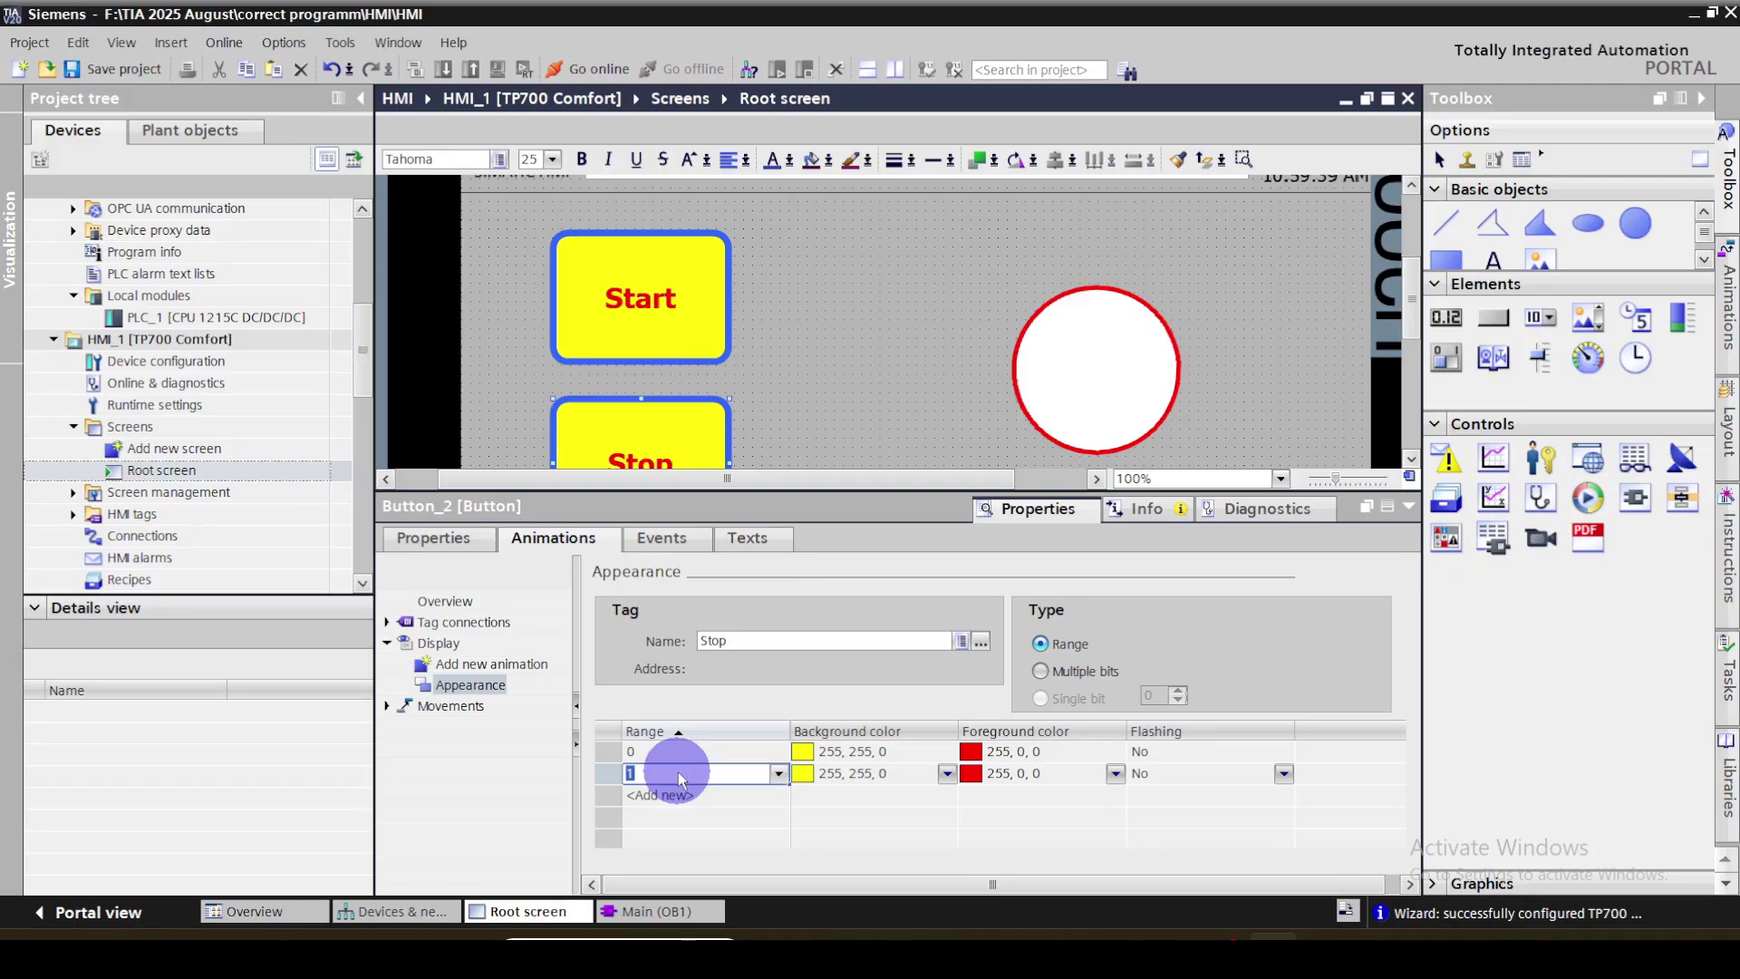
pyautogui.click(947, 775)
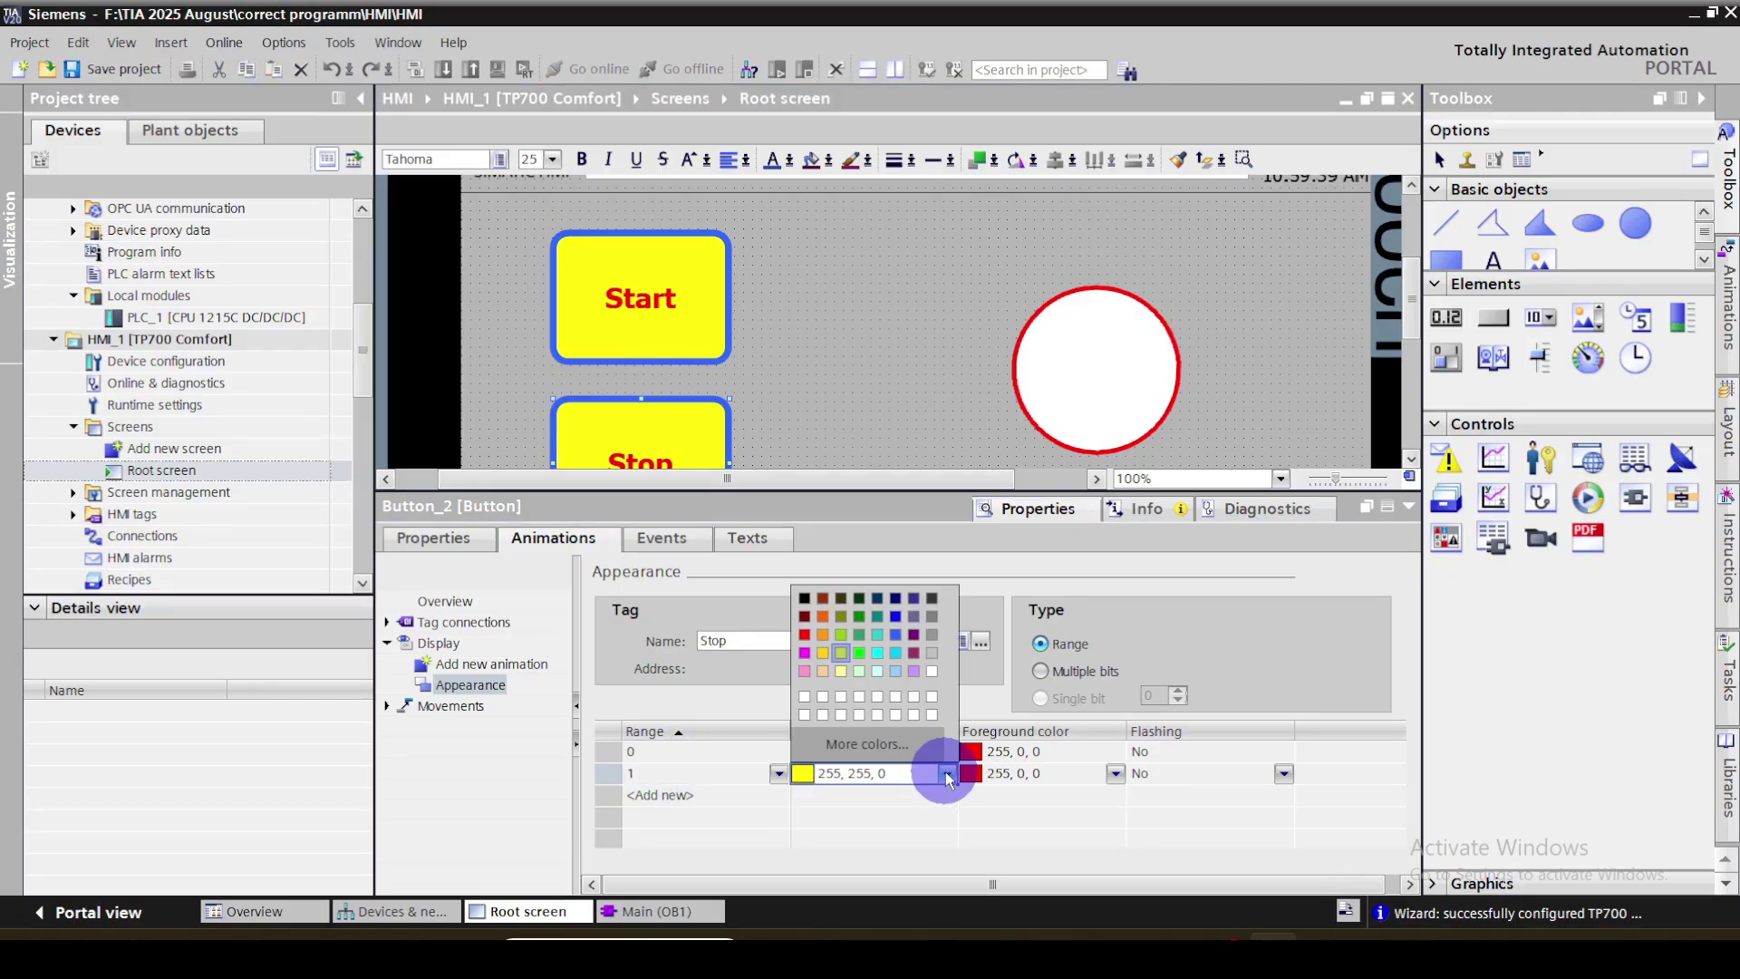
pyautogui.click(804, 653)
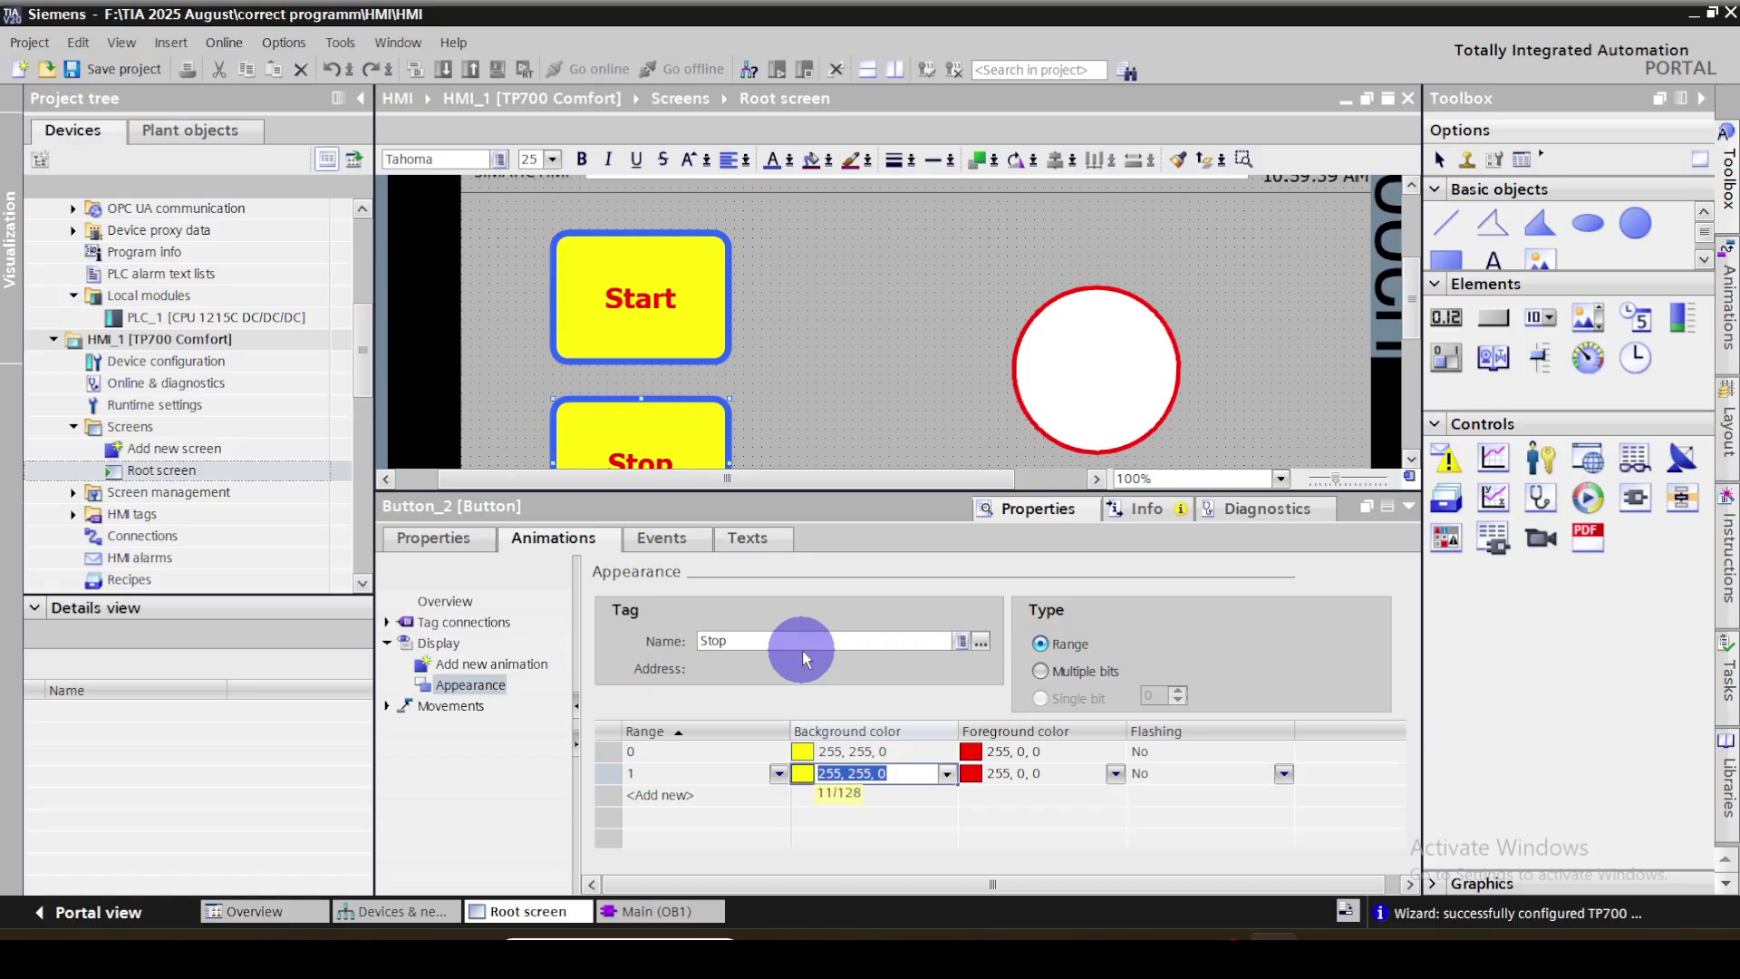
pyautogui.click(884, 394)
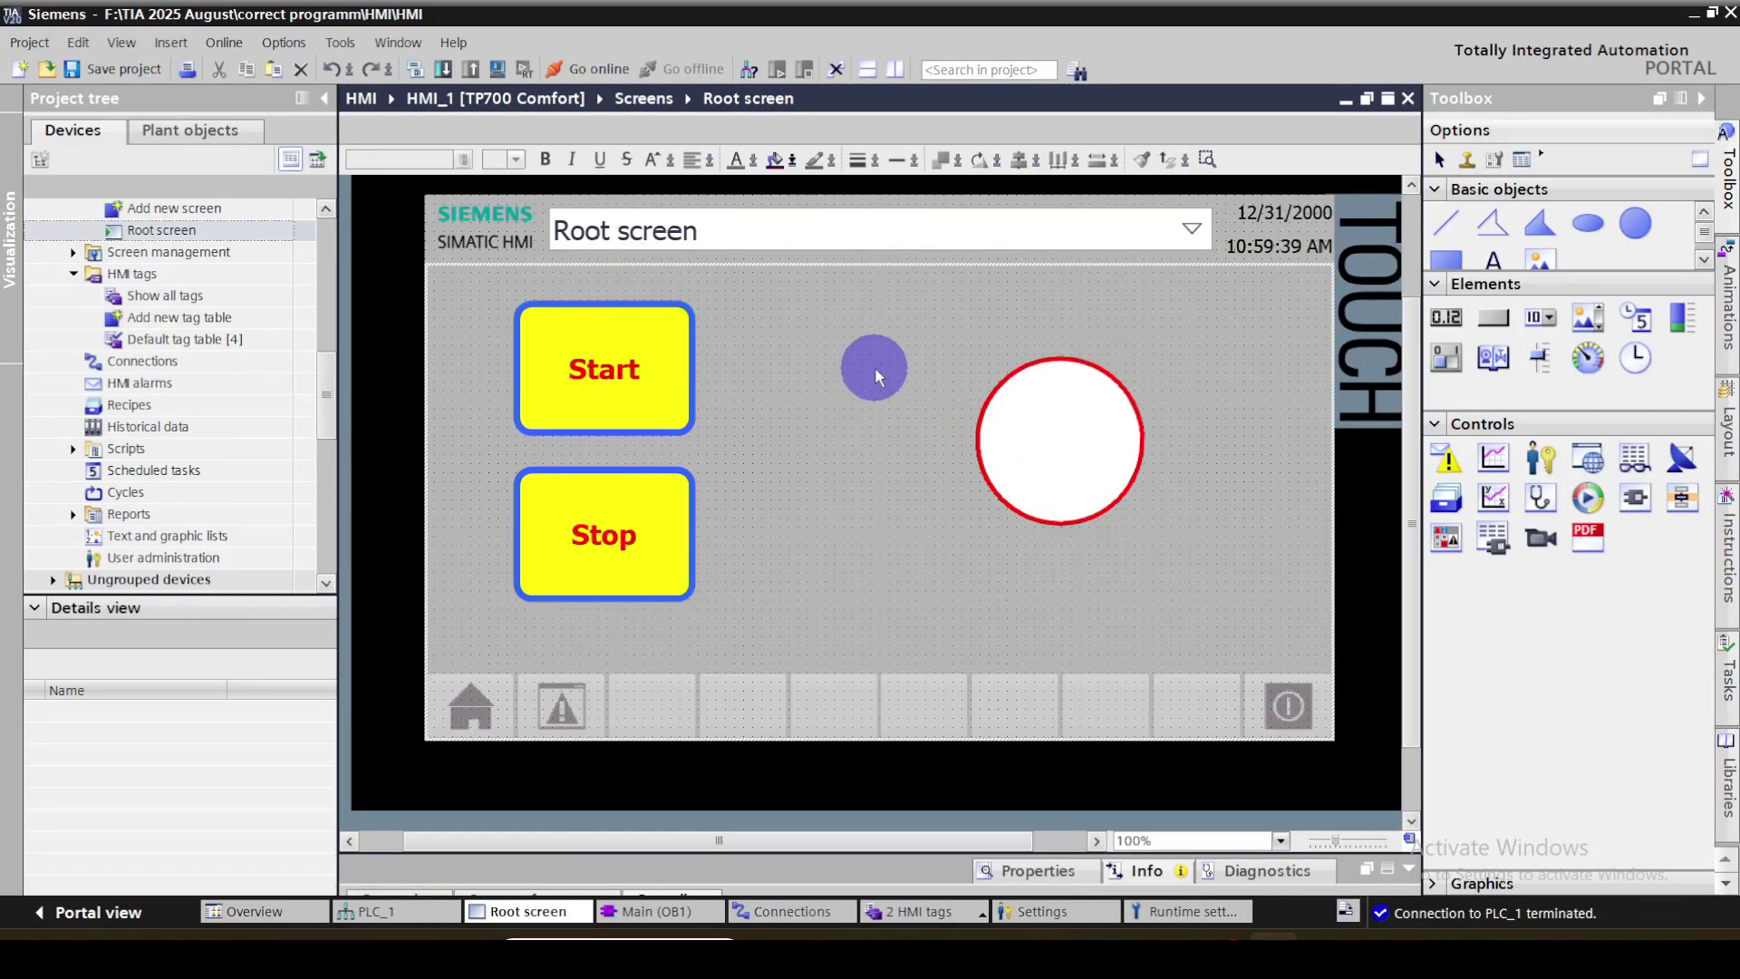
# Add an appearance animation to the circle and link it to the Bulb tag from PLC_1's default tag table
pyautogui.click(1049, 450)
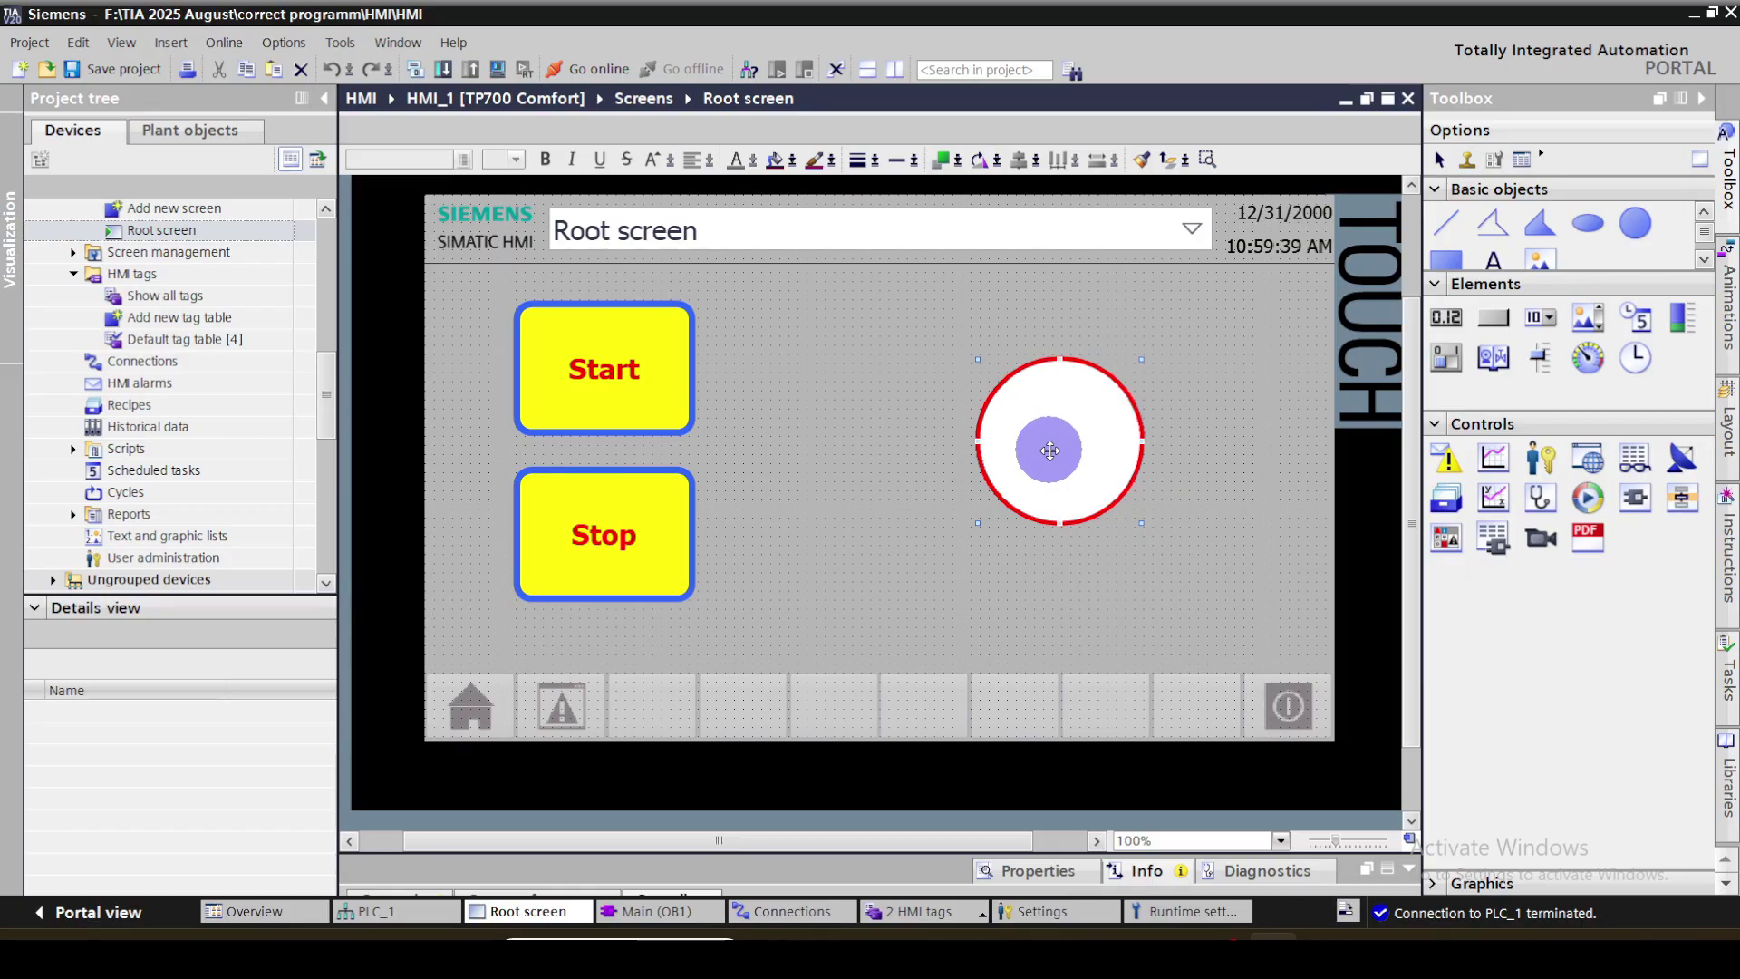
pyautogui.click(1022, 872)
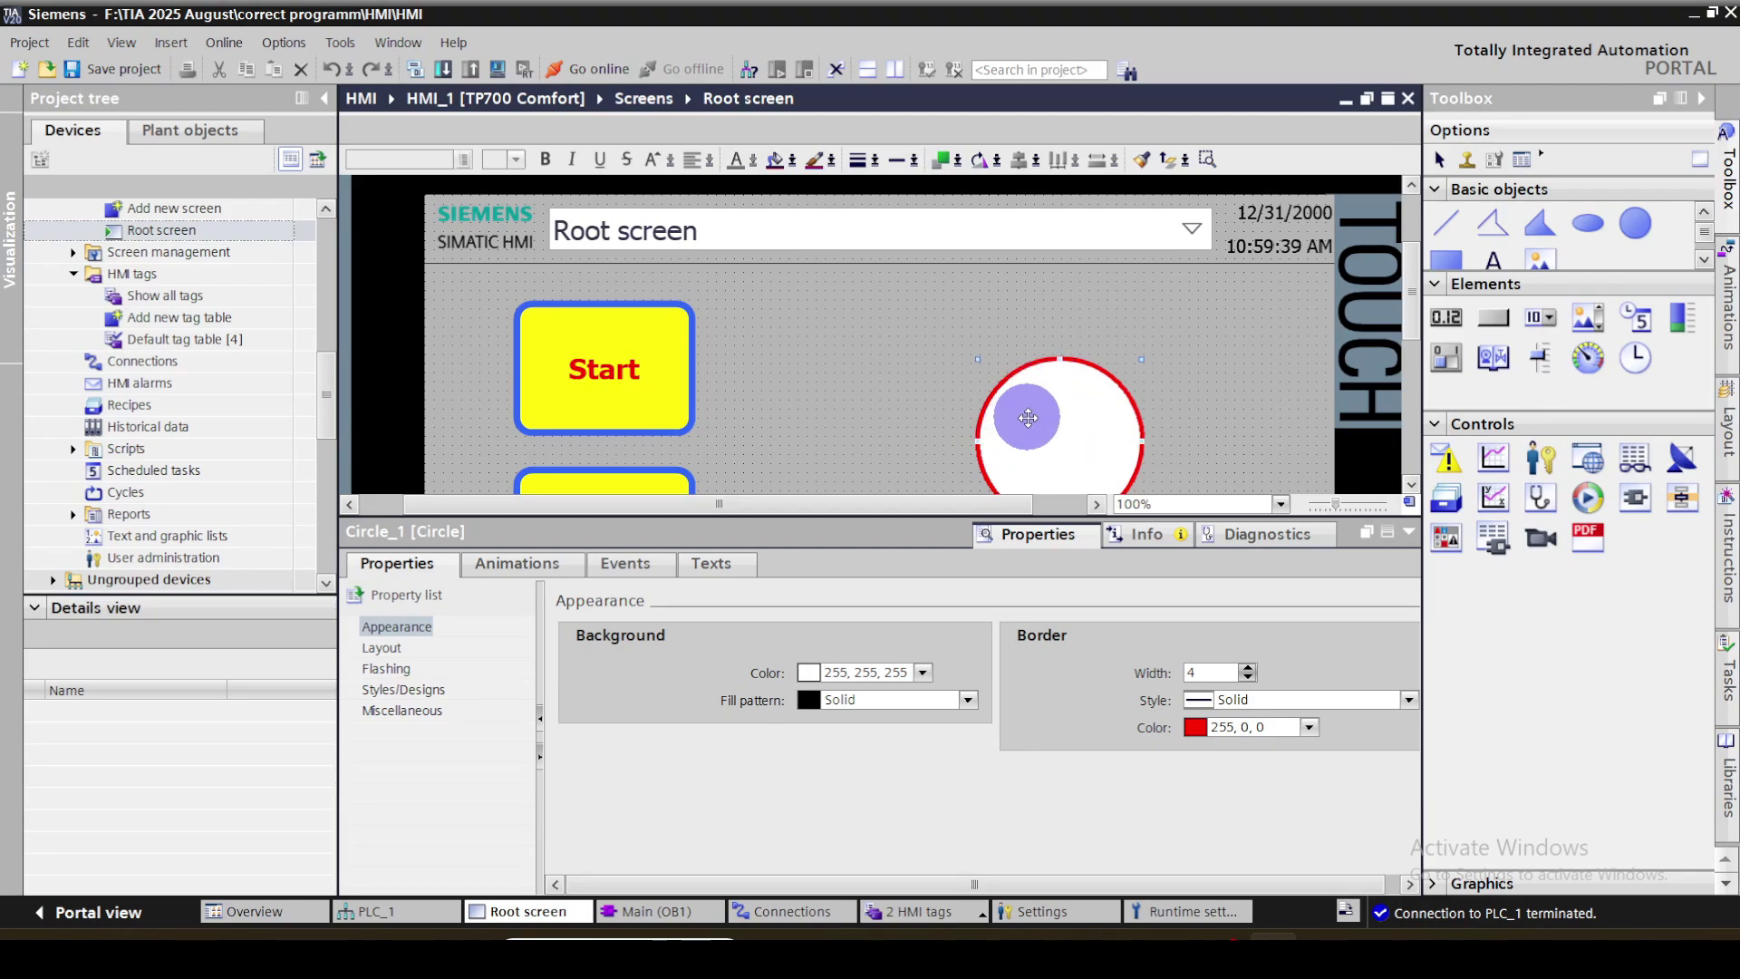
pyautogui.click(494, 566)
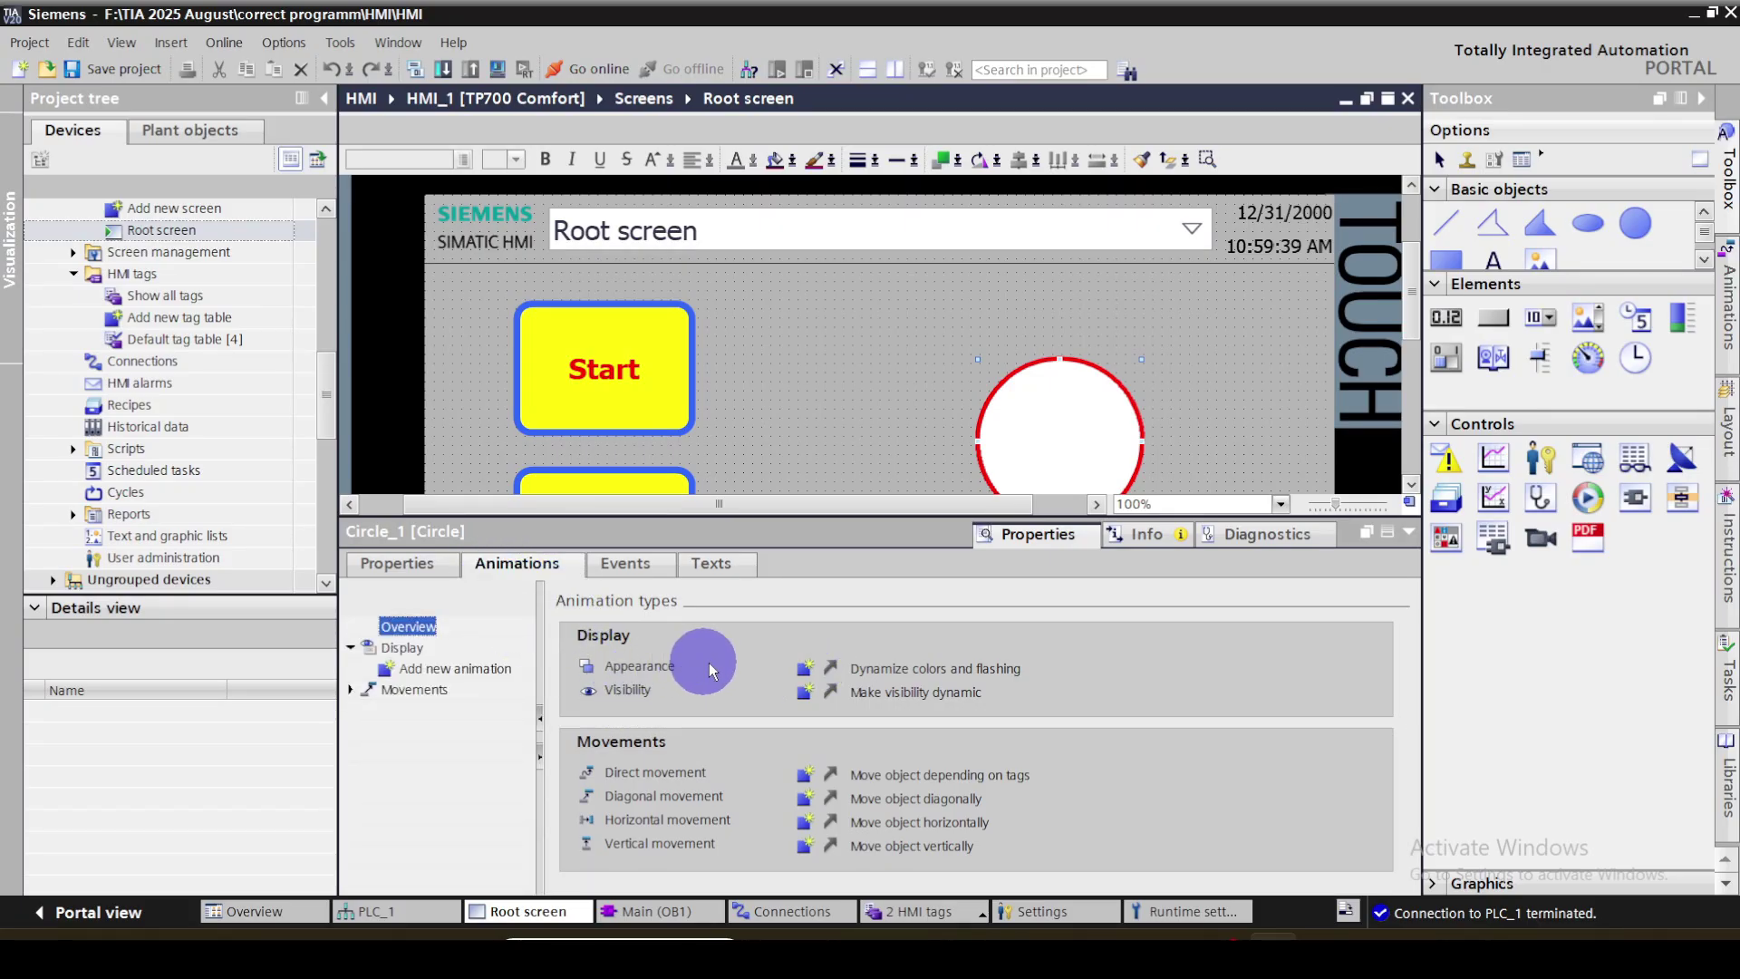
pyautogui.click(805, 675)
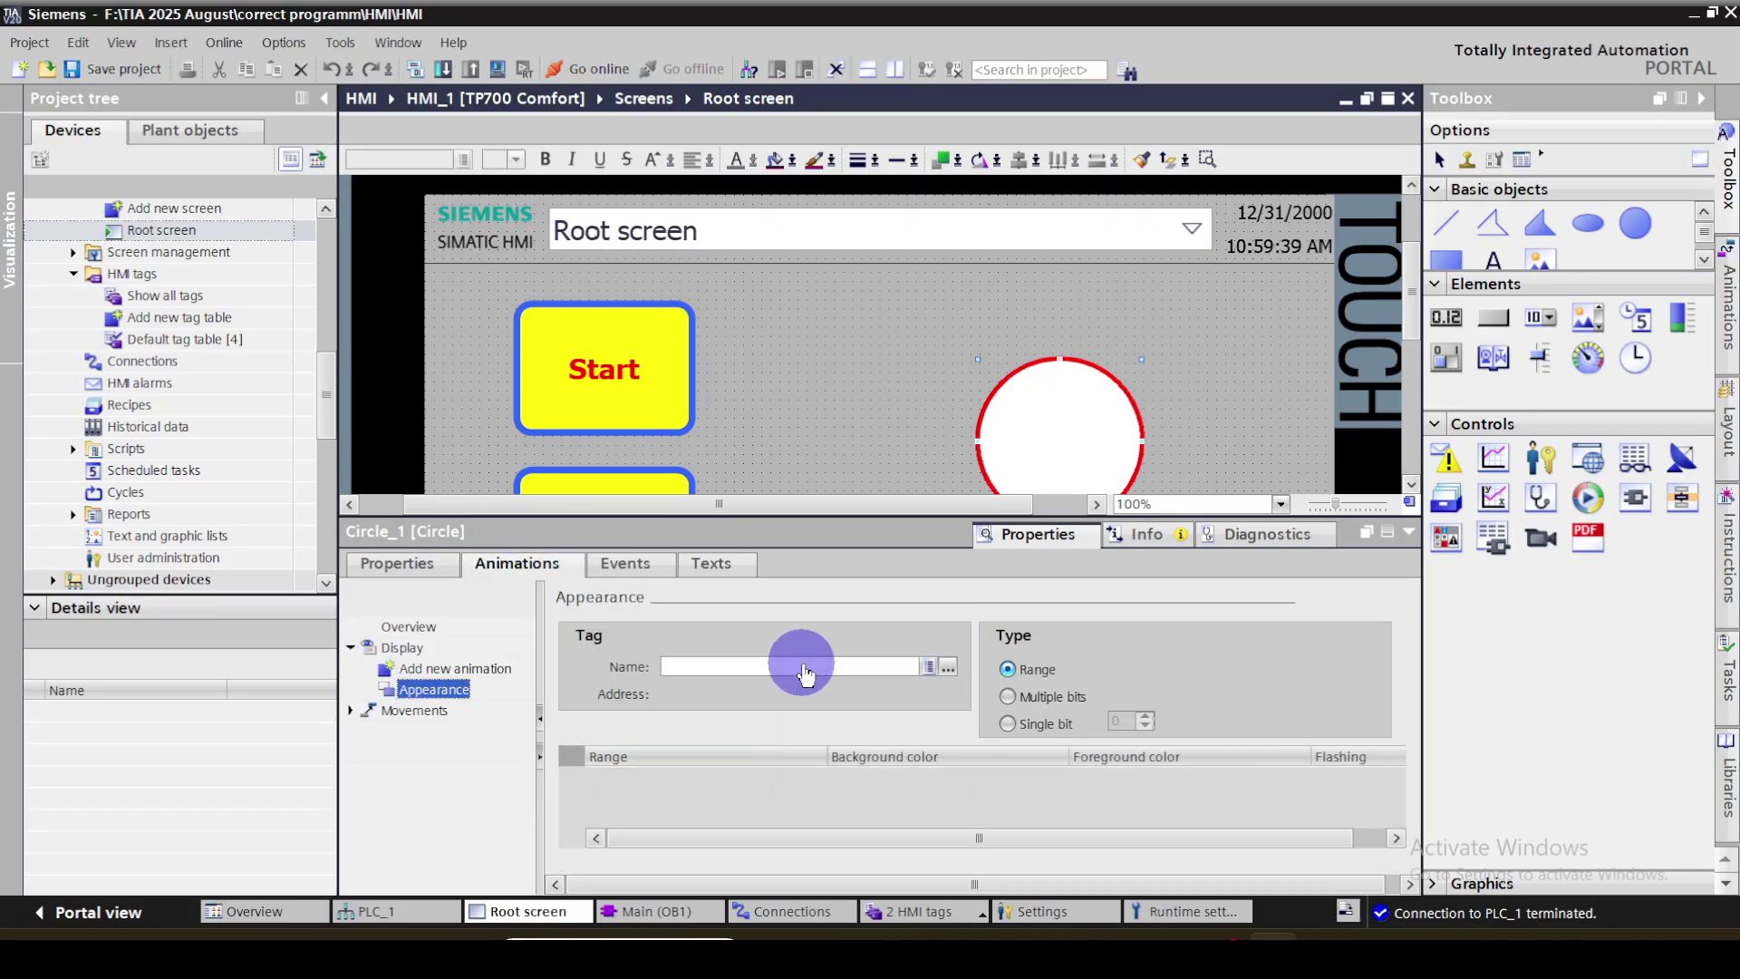
pyautogui.click(948, 668)
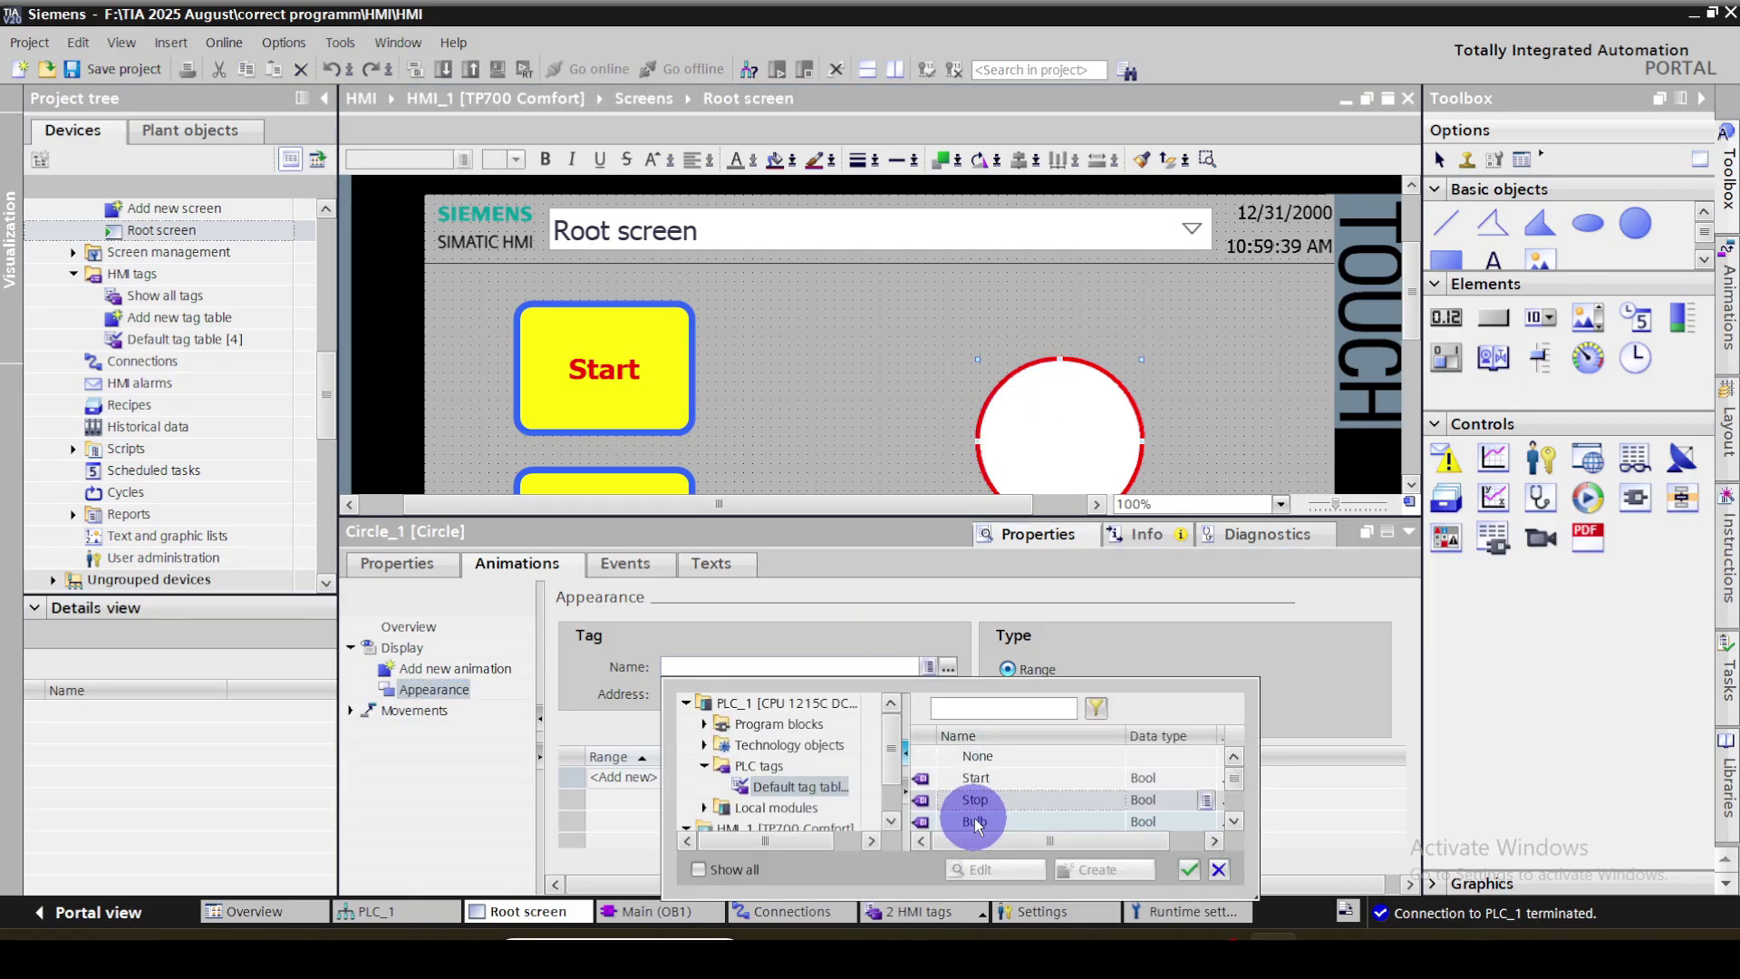
pyautogui.click(976, 819)
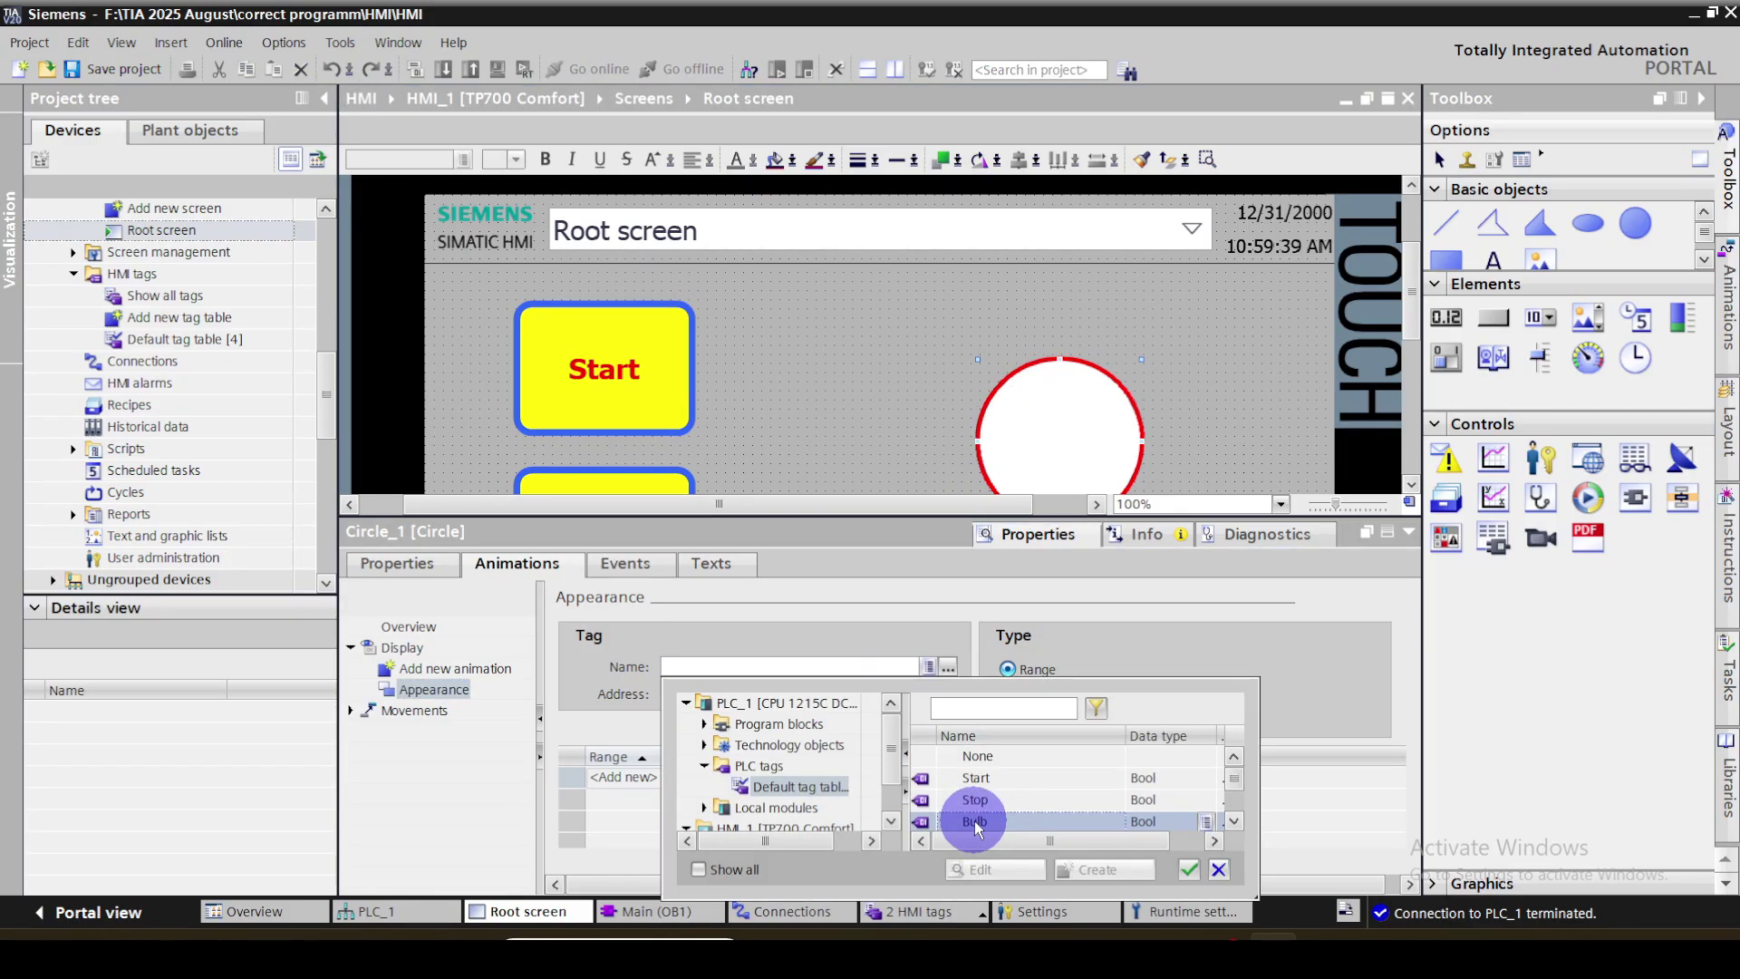
pyautogui.click(1188, 870)
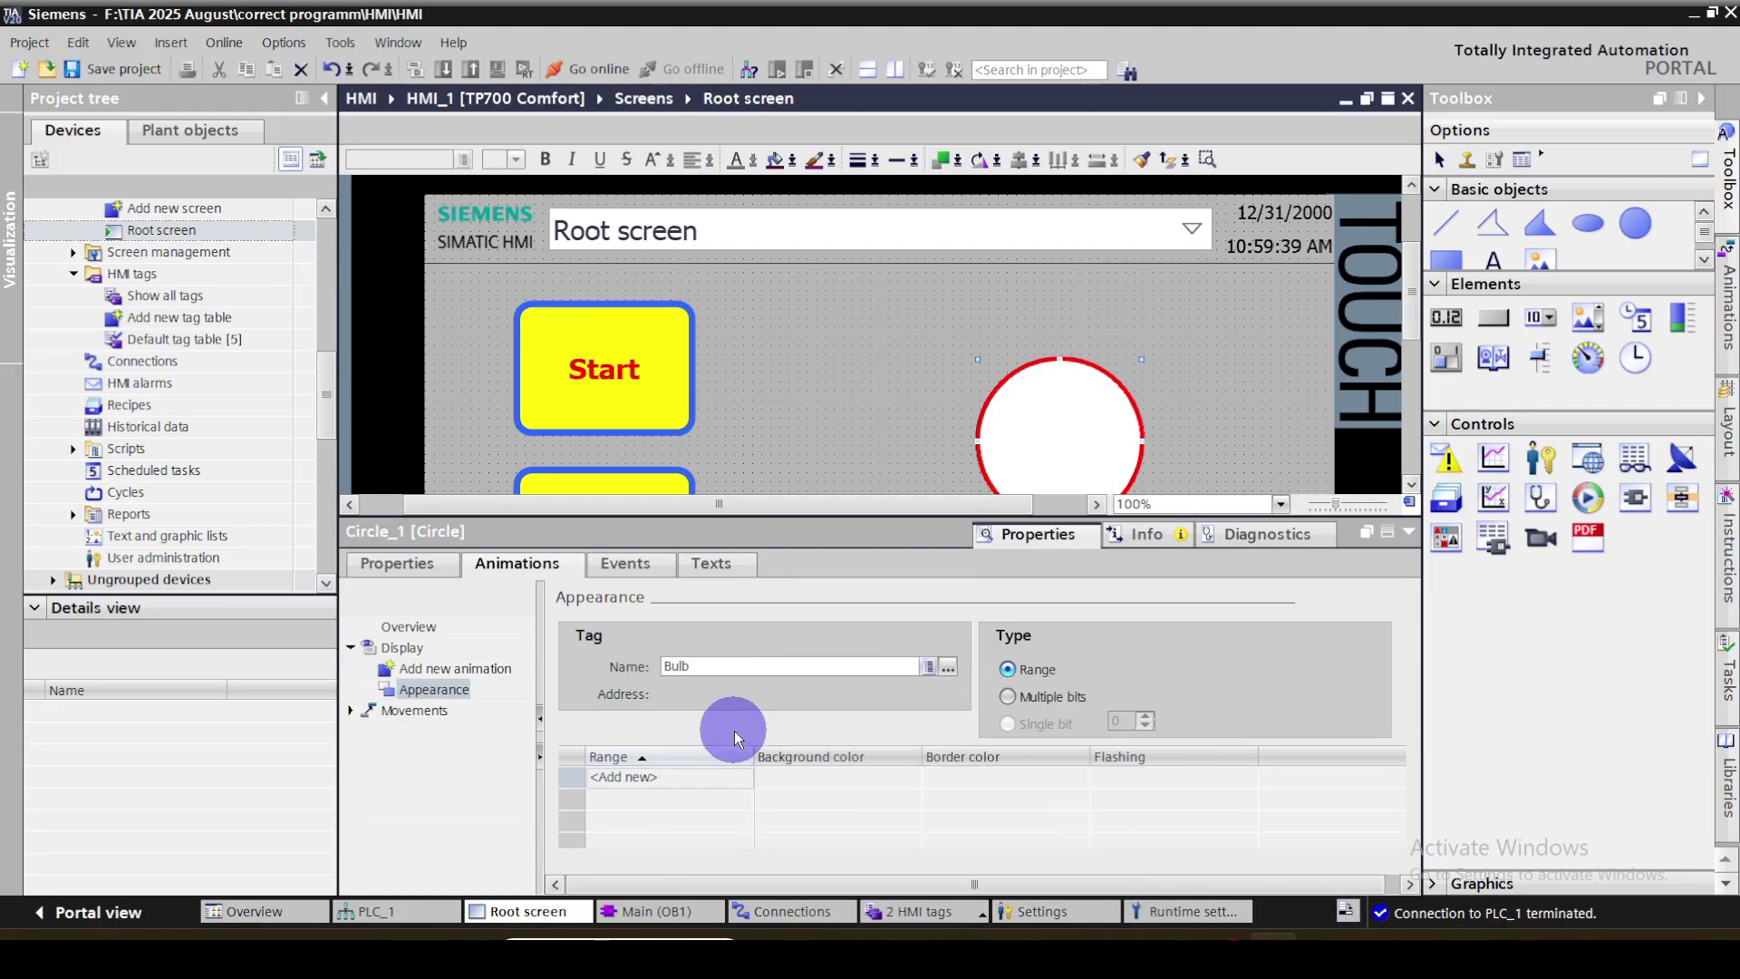
# Create range entries 0 and 1 in the circle's appearance animation and set entry 1's background color to orange (255, 153, 0)
pyautogui.click(652, 777)
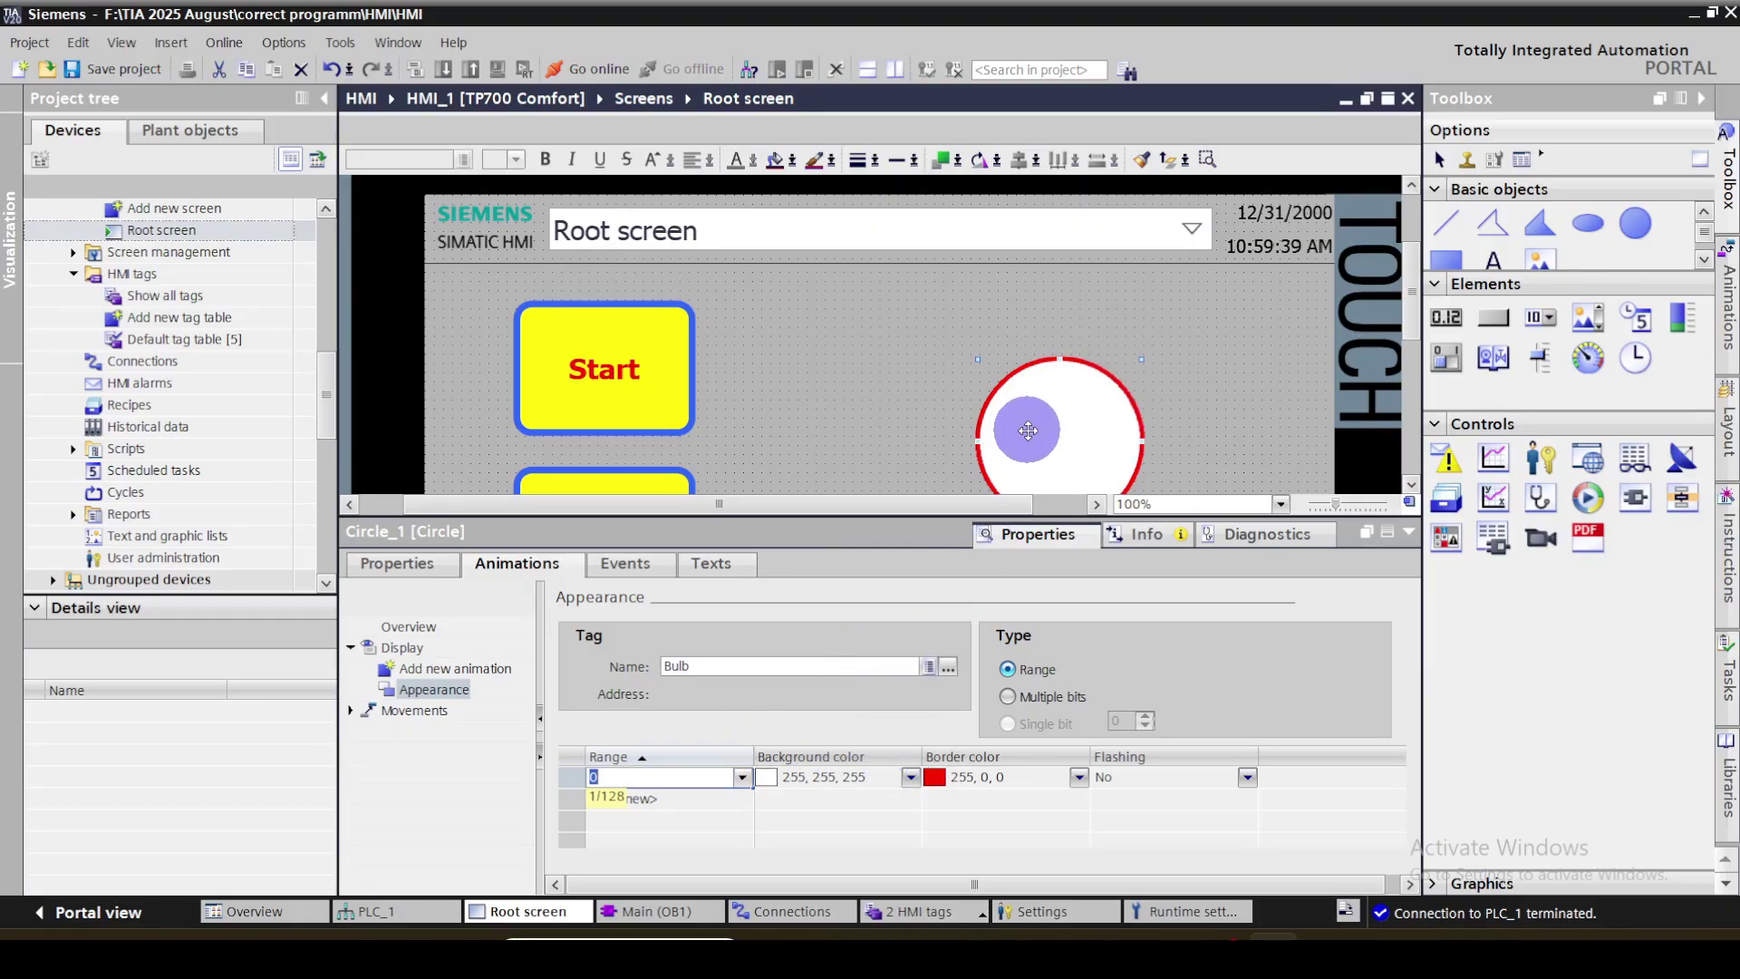
pyautogui.click(631, 799)
pyautogui.click(631, 799)
pyautogui.click(591, 798)
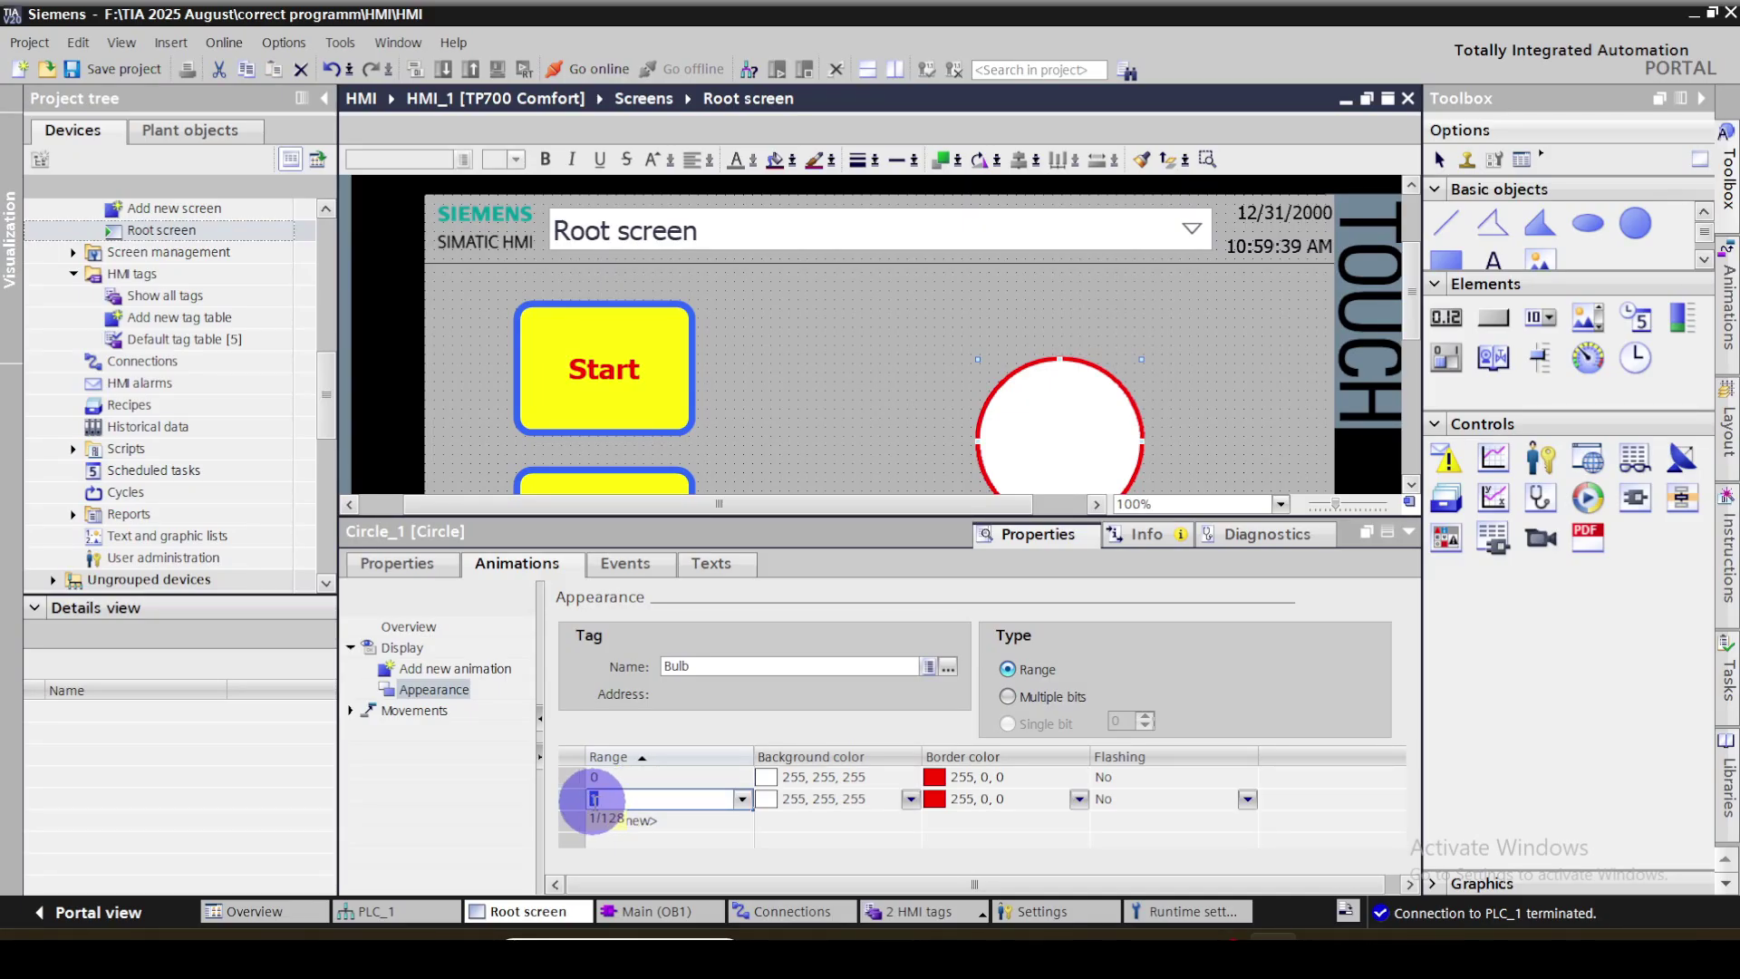
pyautogui.click(910, 799)
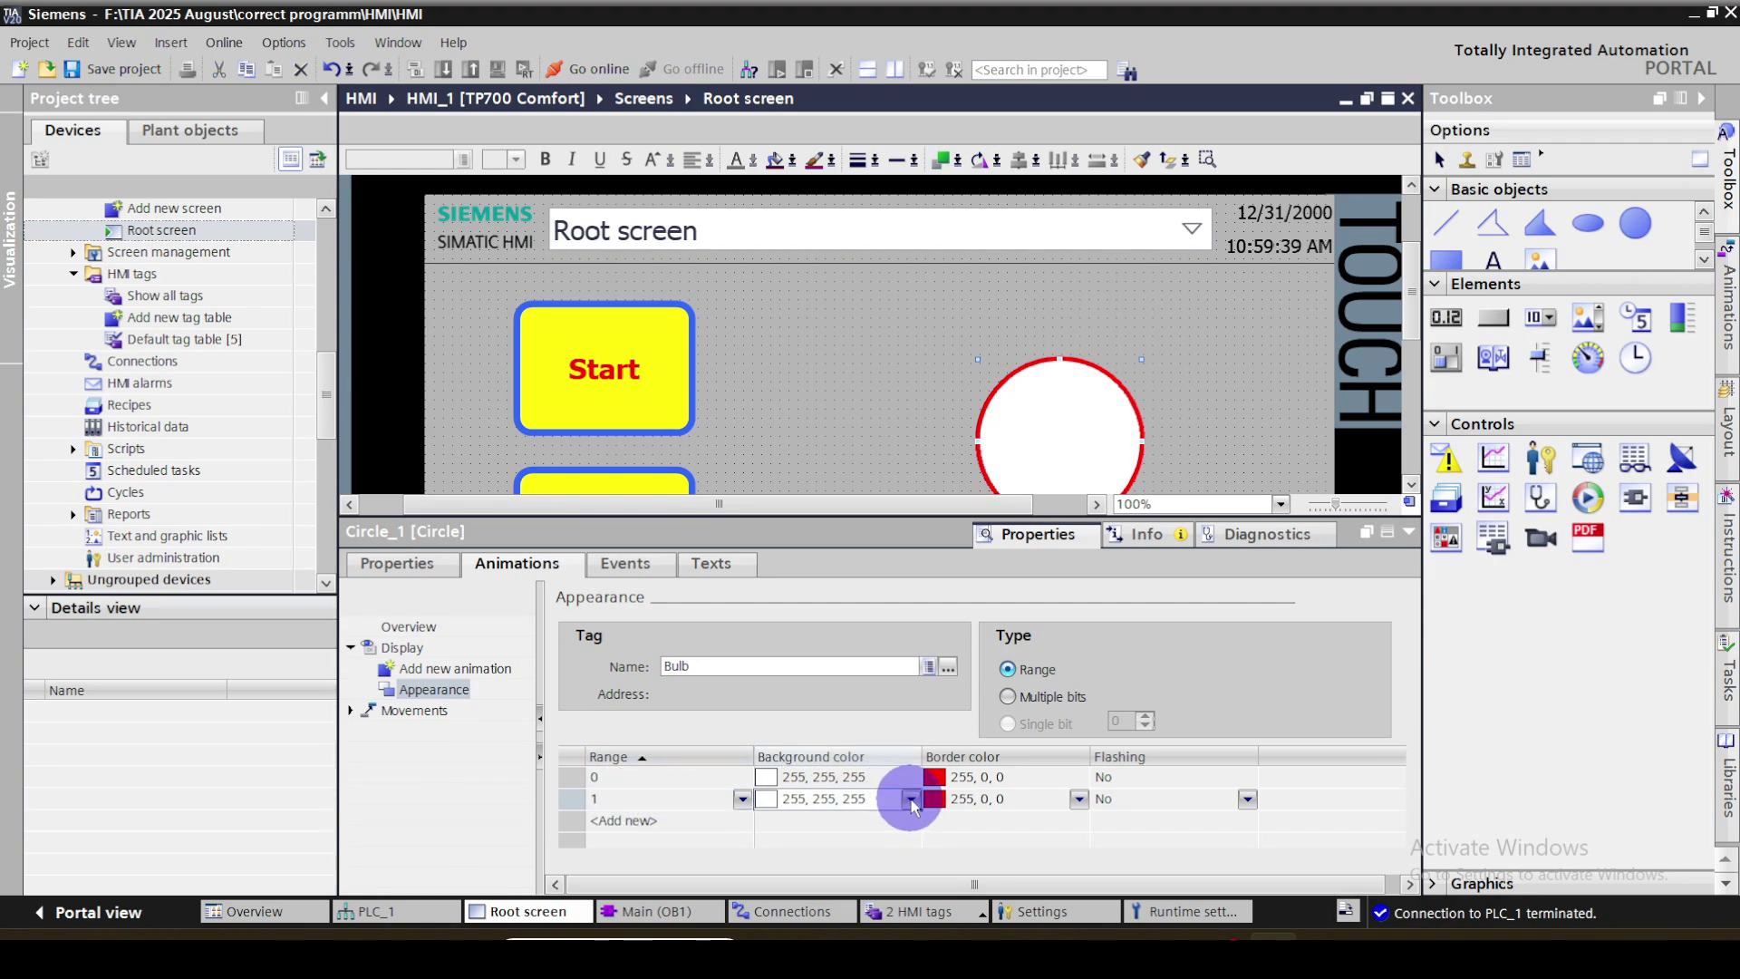
pyautogui.click(910, 799)
pyautogui.click(860, 660)
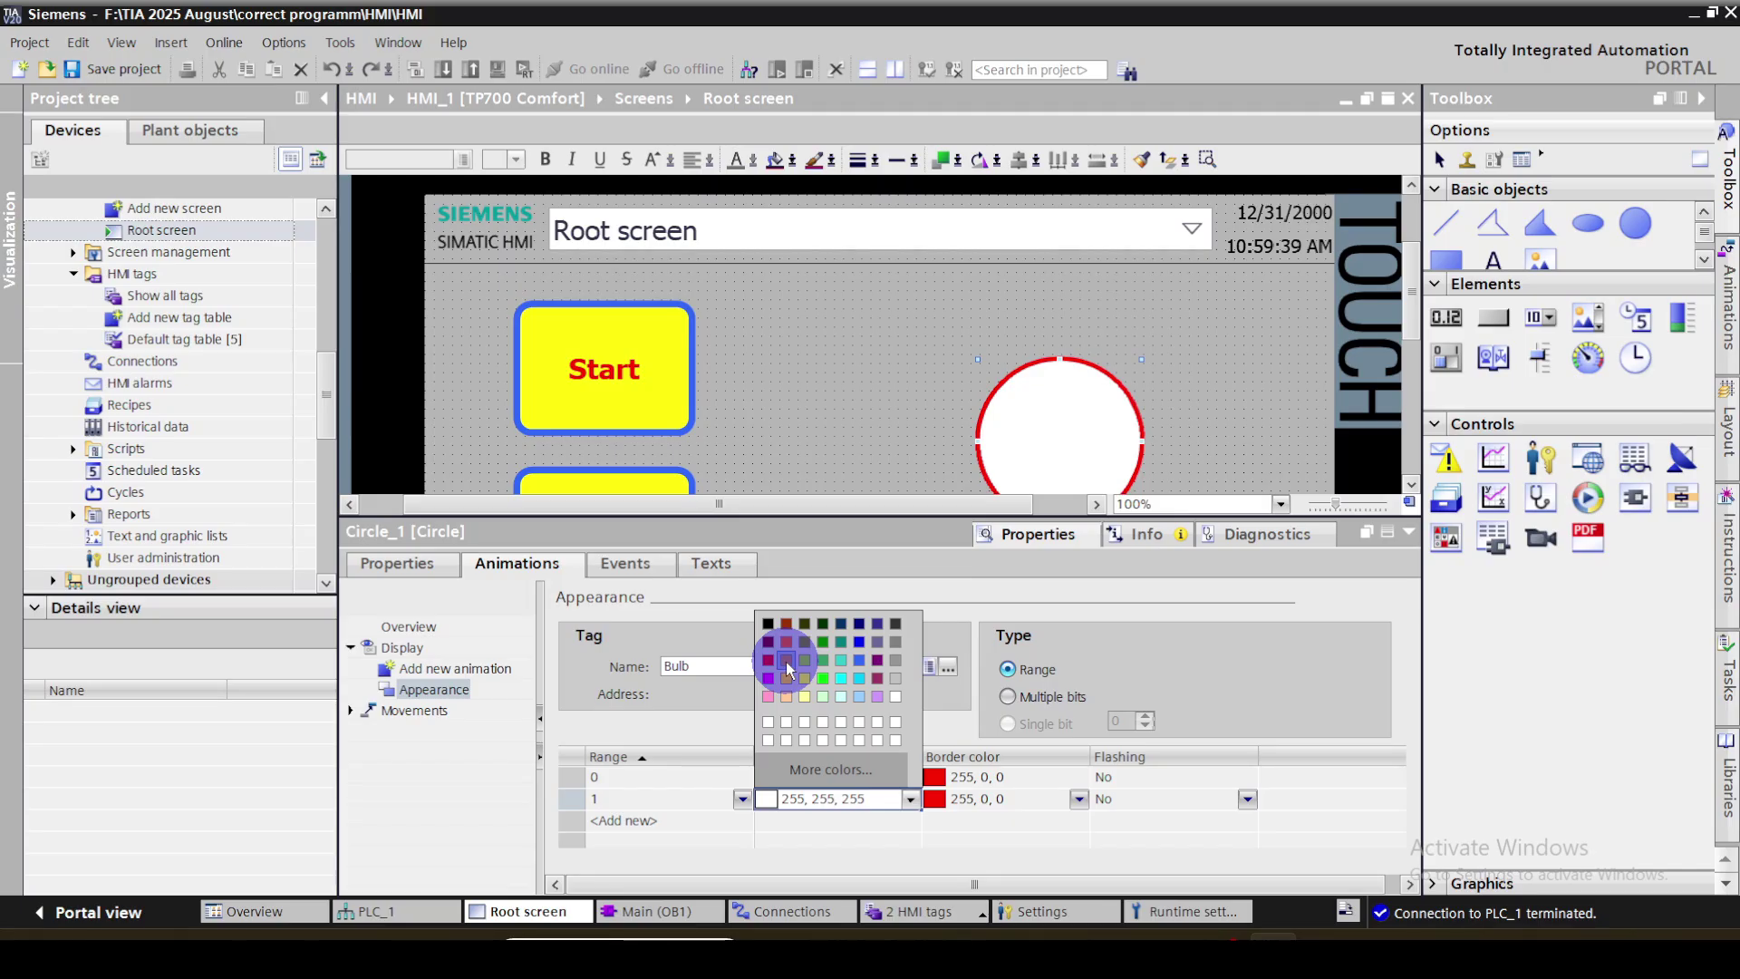
pyautogui.click(786, 662)
pyautogui.click(854, 439)
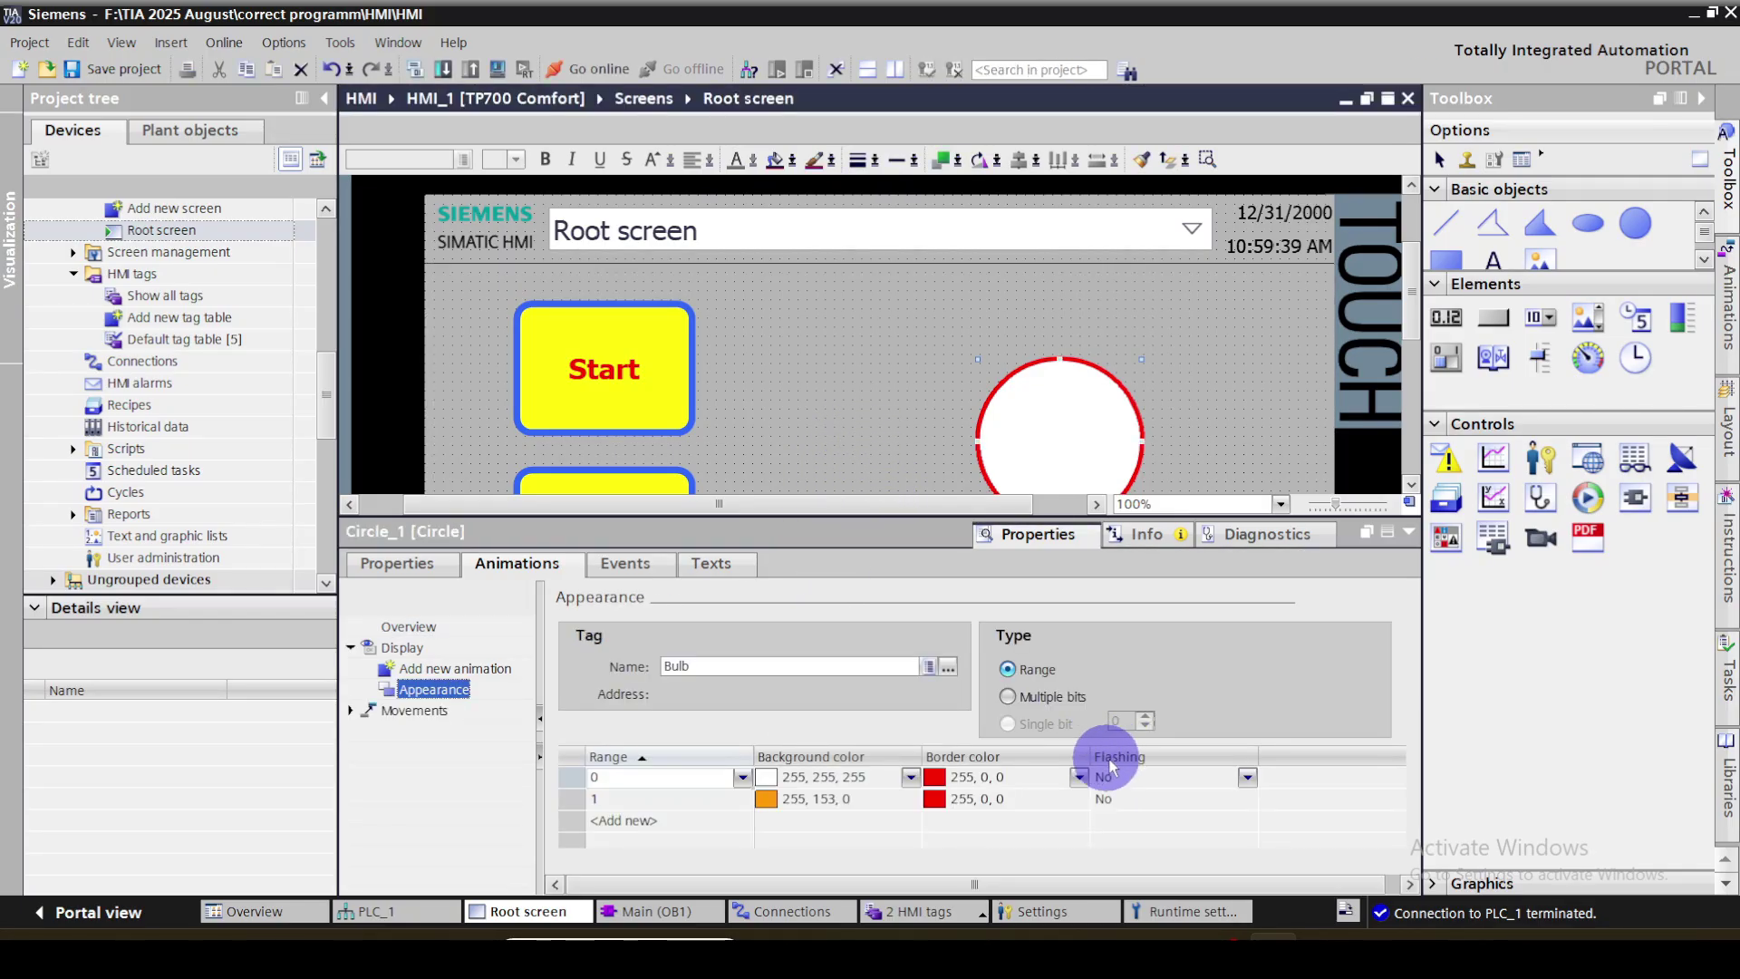
# Set flashing to Yes for range entry 1 of the circle's appearance animation
pyautogui.click(1119, 798)
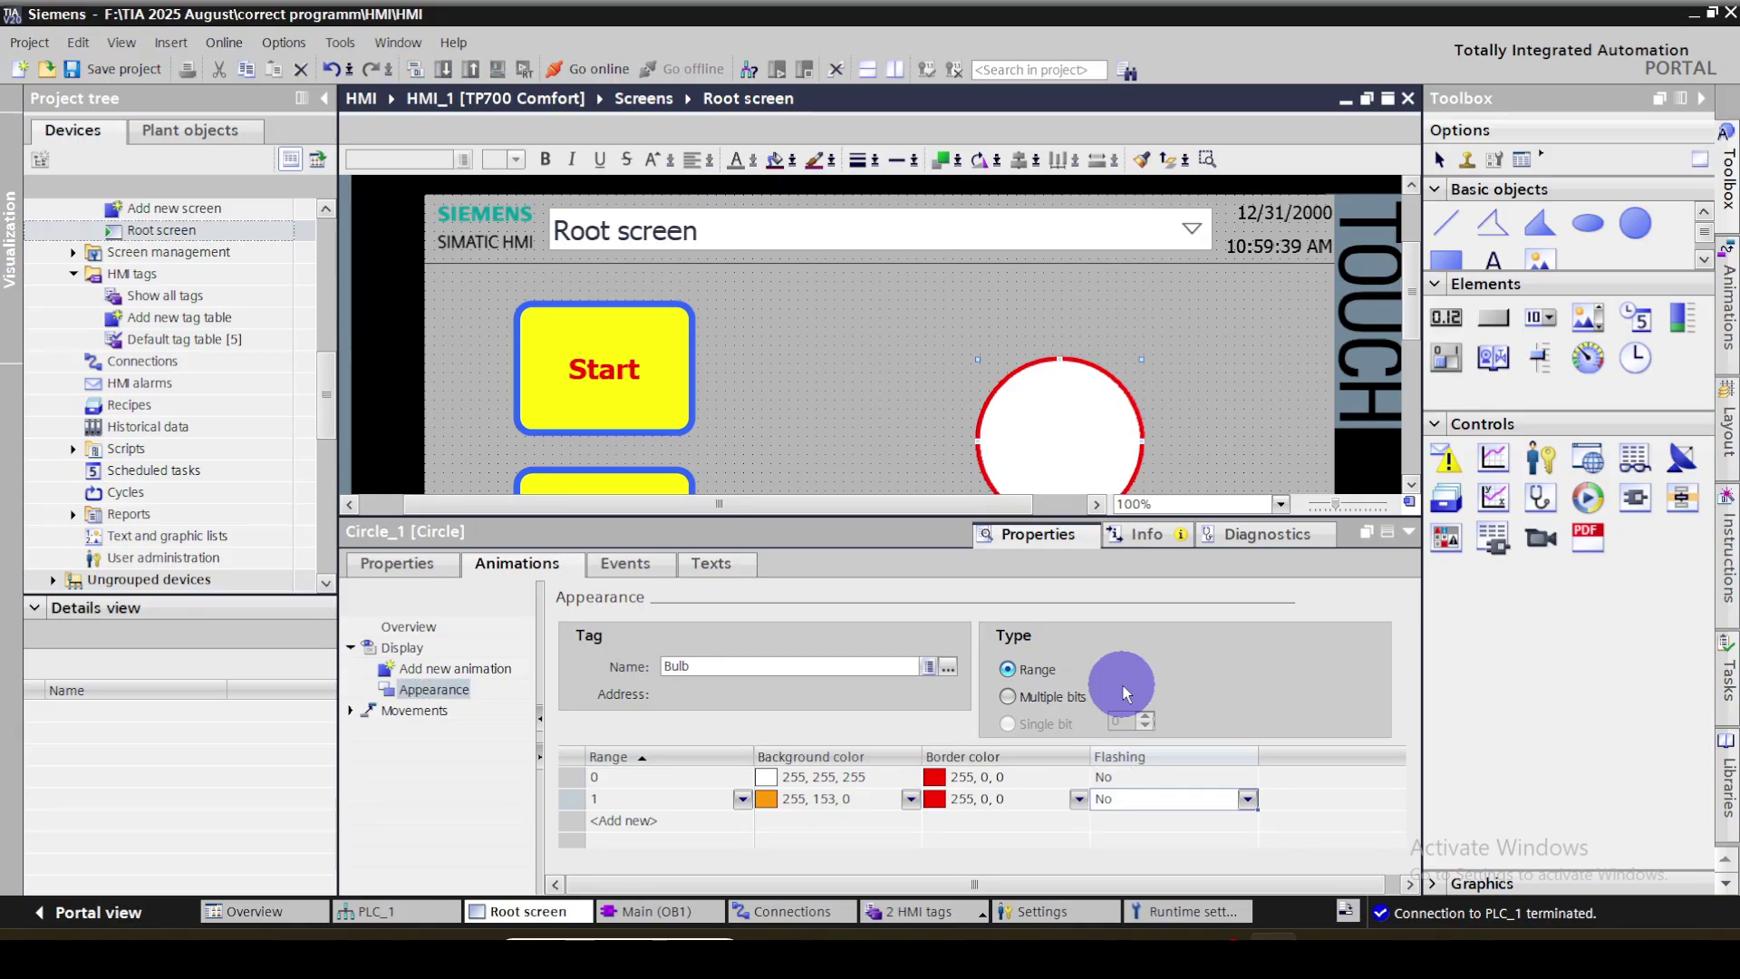
pyautogui.click(1247, 799)
pyautogui.click(1124, 845)
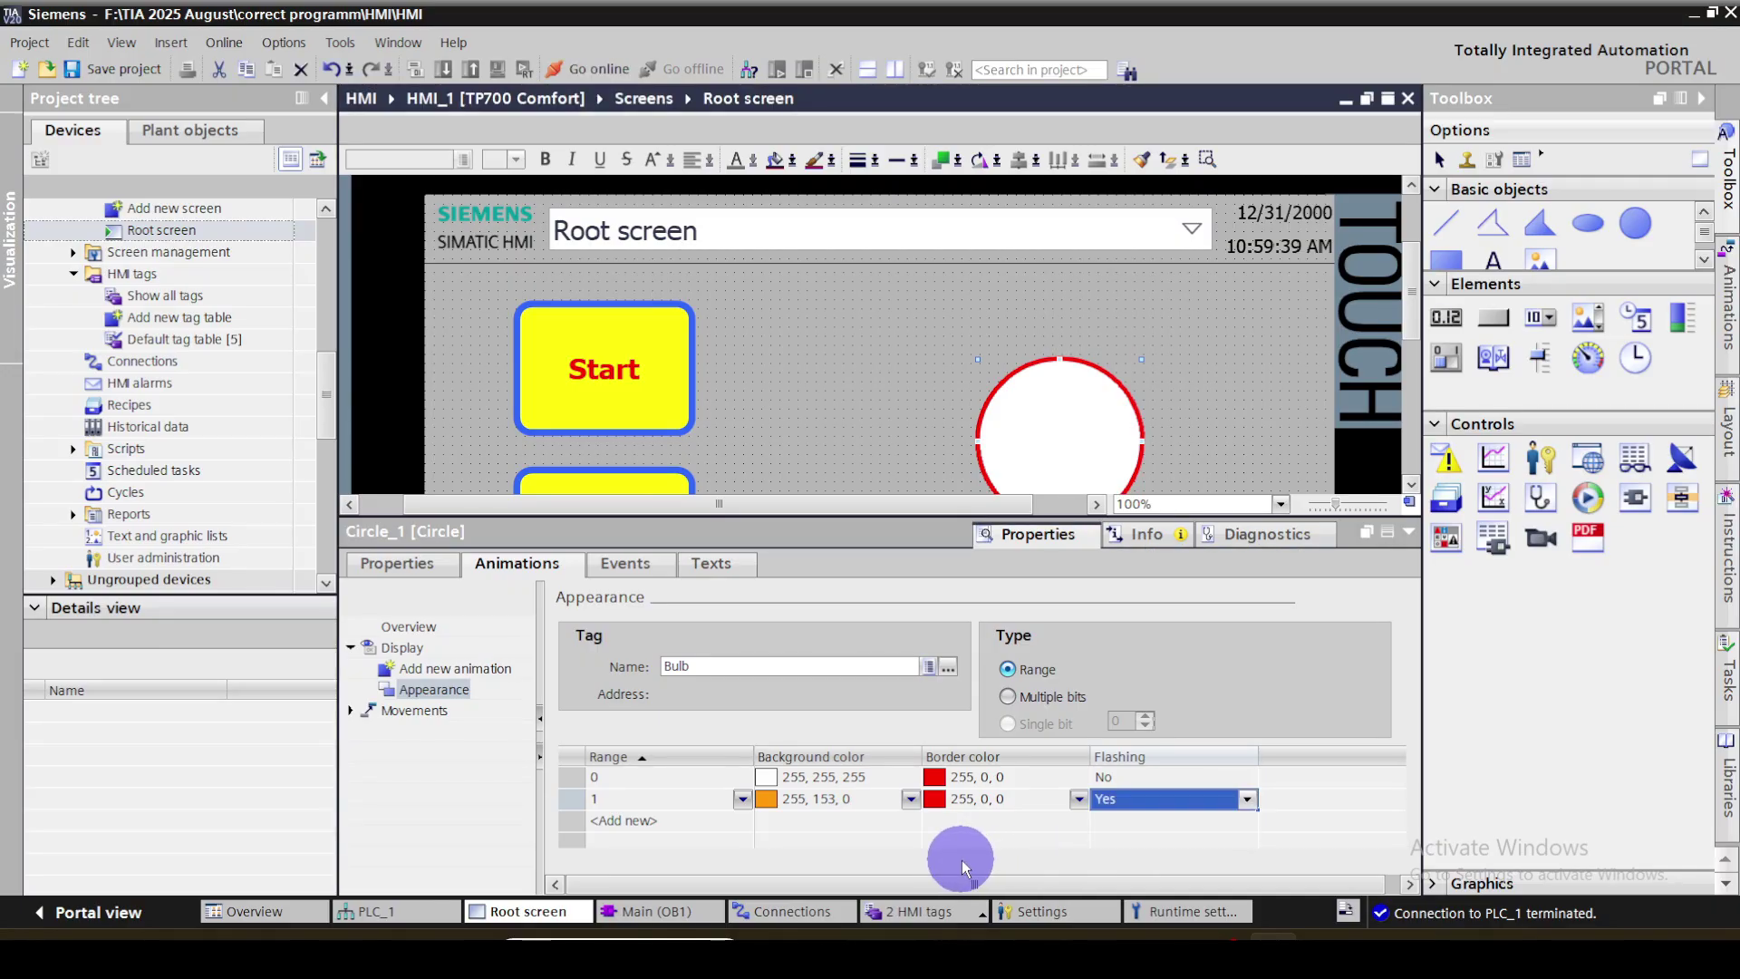
pyautogui.press('Escape')
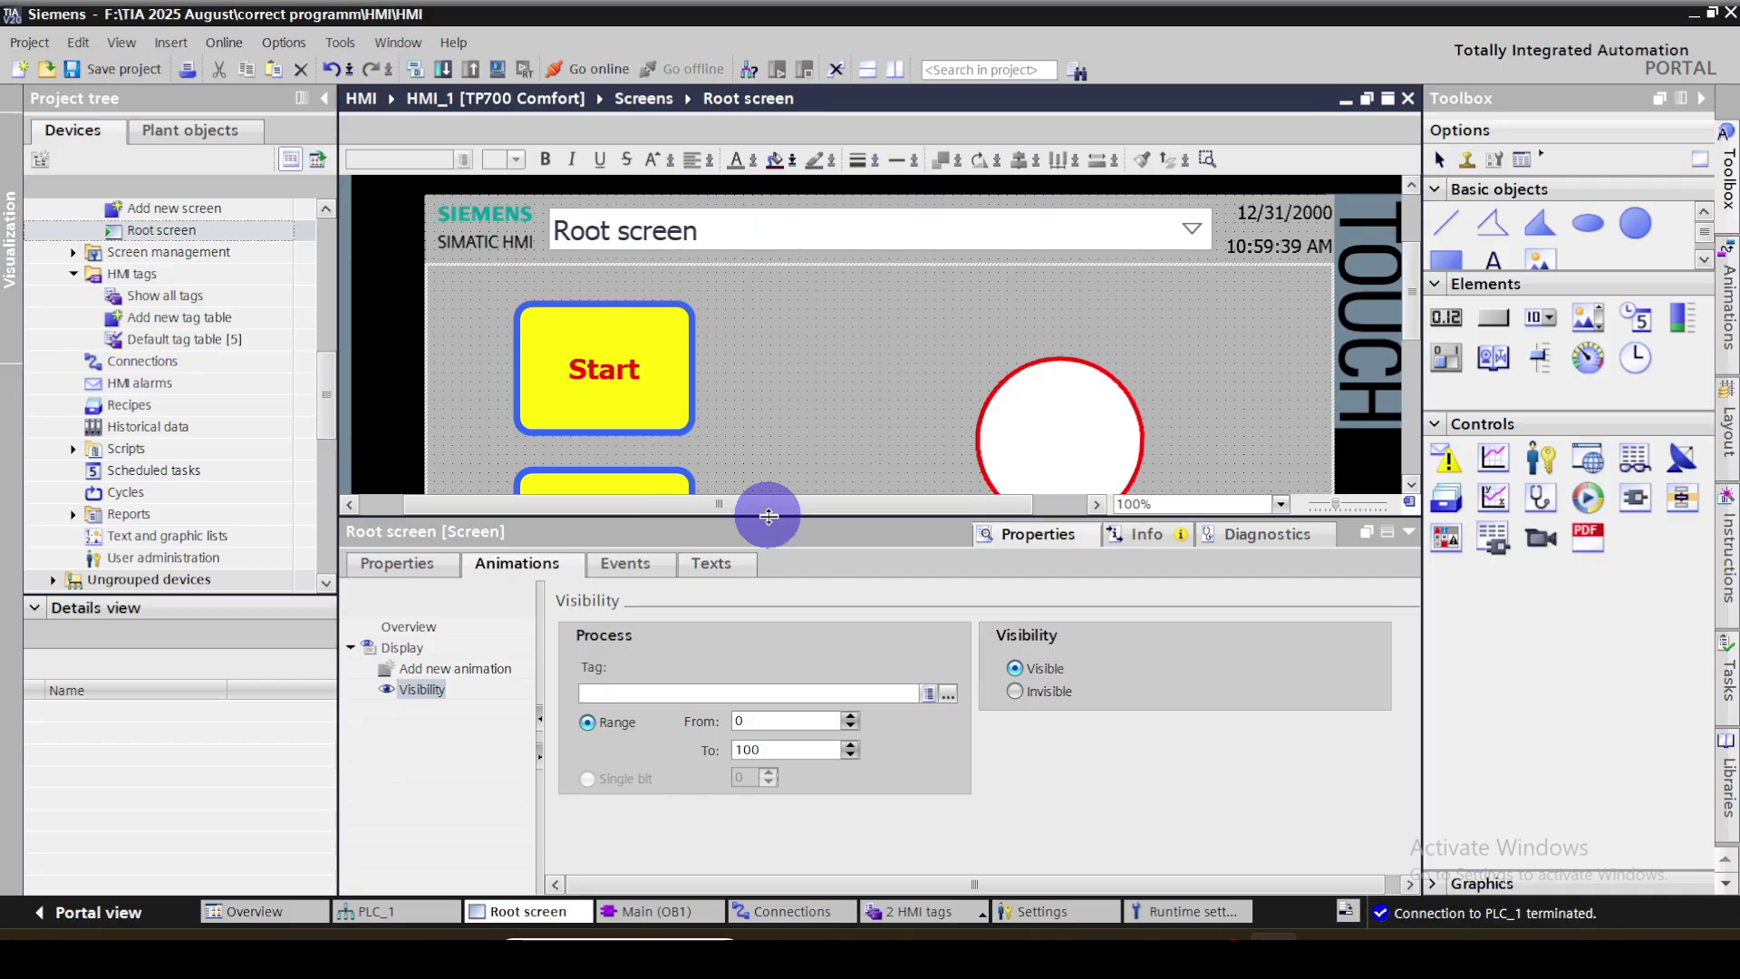
# Enlarge the view of the Root screen and compile HMI_1
pyautogui.moveTo(768, 516); pyautogui.dragTo(758, 738)
pyautogui.click(415, 69)
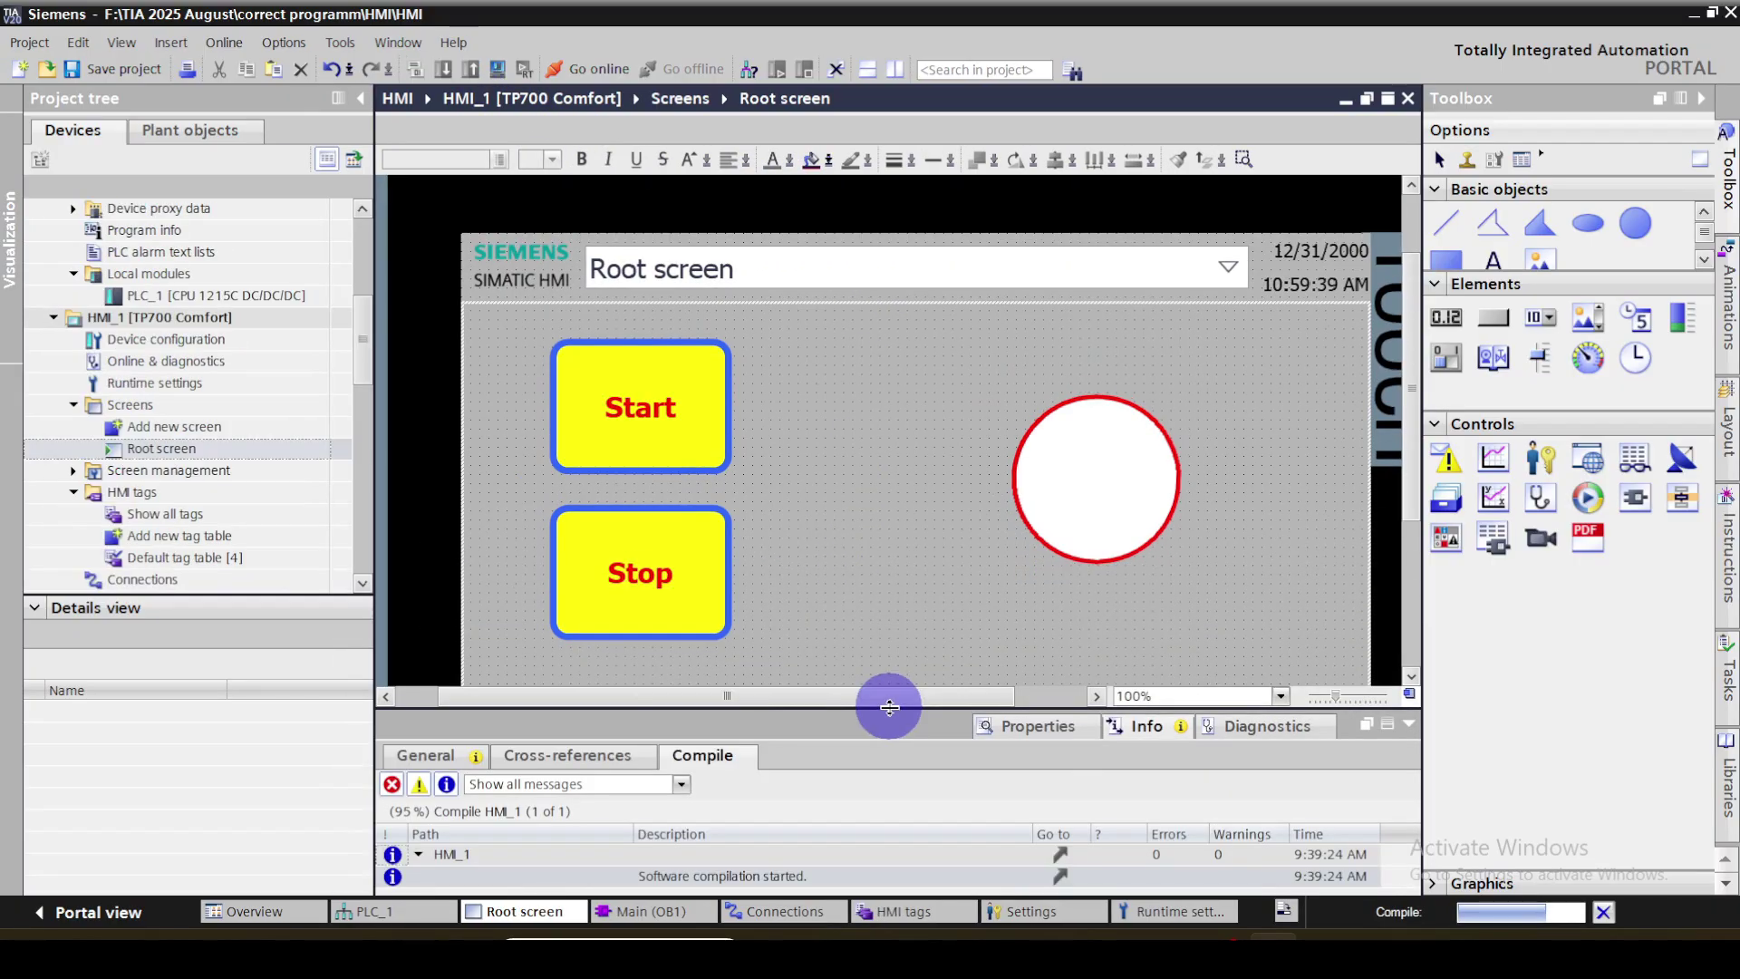
pyautogui.moveTo(889, 707)
pyautogui.mouseDown()
pyautogui.moveTo(886, 498)
pyautogui.moveTo(874, 723)
pyautogui.mouseUp()
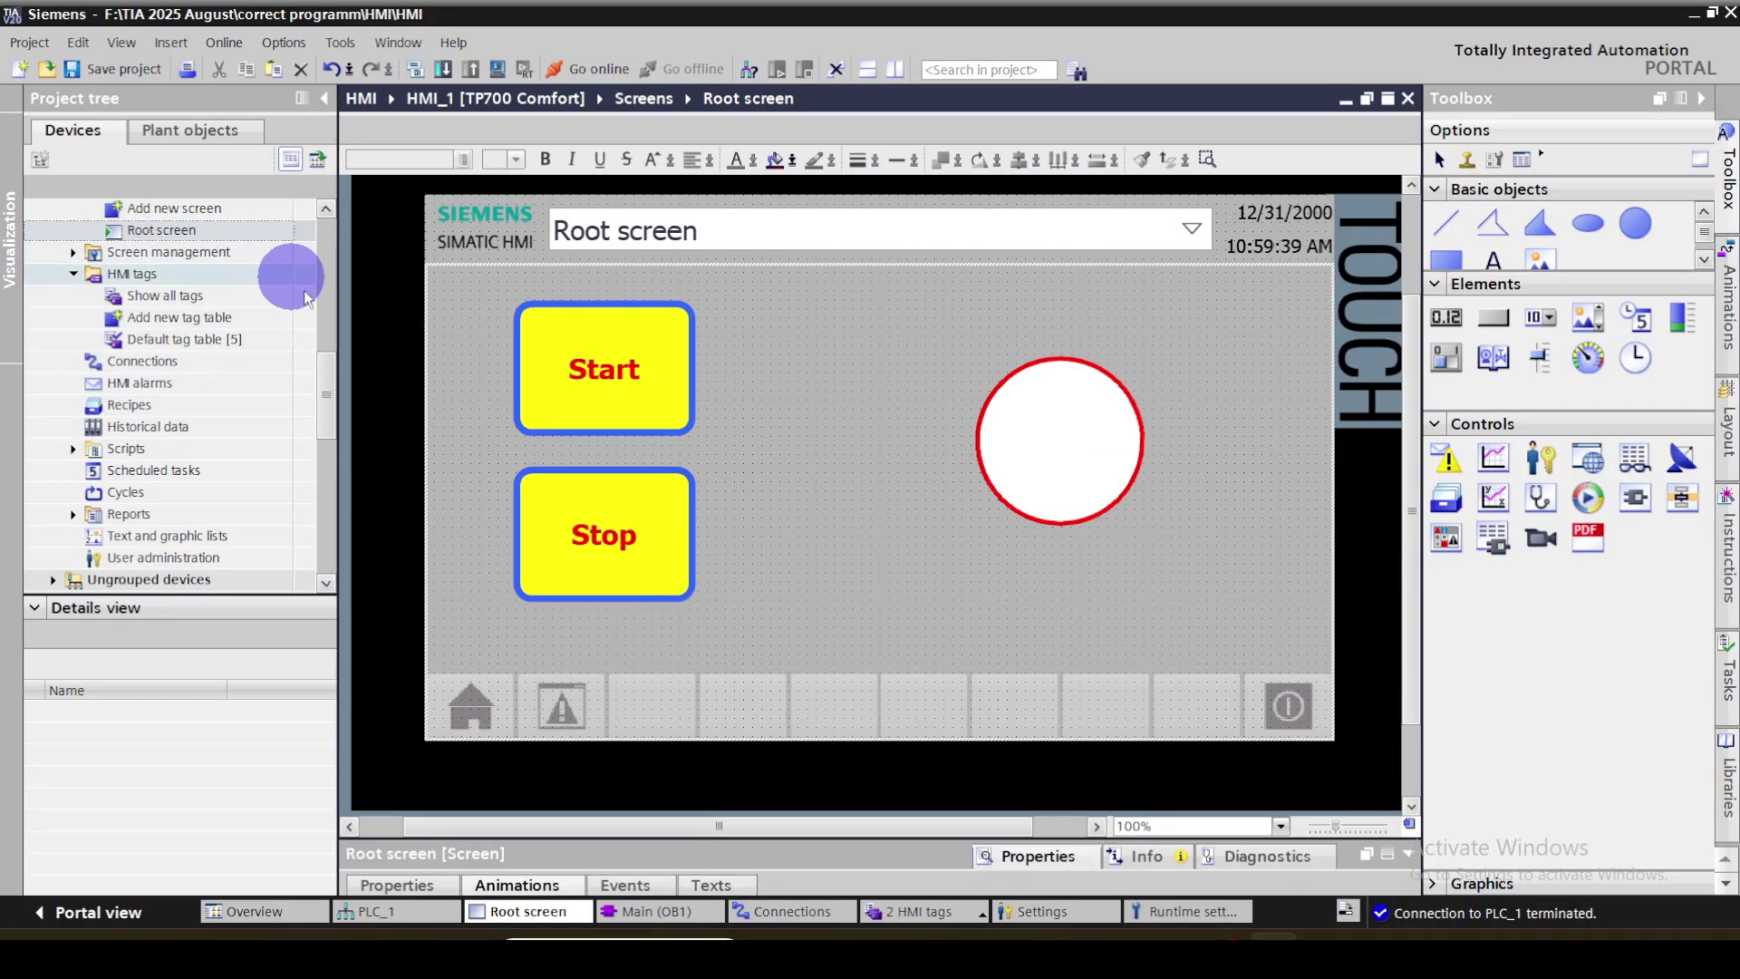
# Open PLC_1's Main [OB1] block, start the PLC simulation and minimize the S7-PLCSIM window
pyautogui.moveTo(328, 435); pyautogui.dragTo(330, 303)
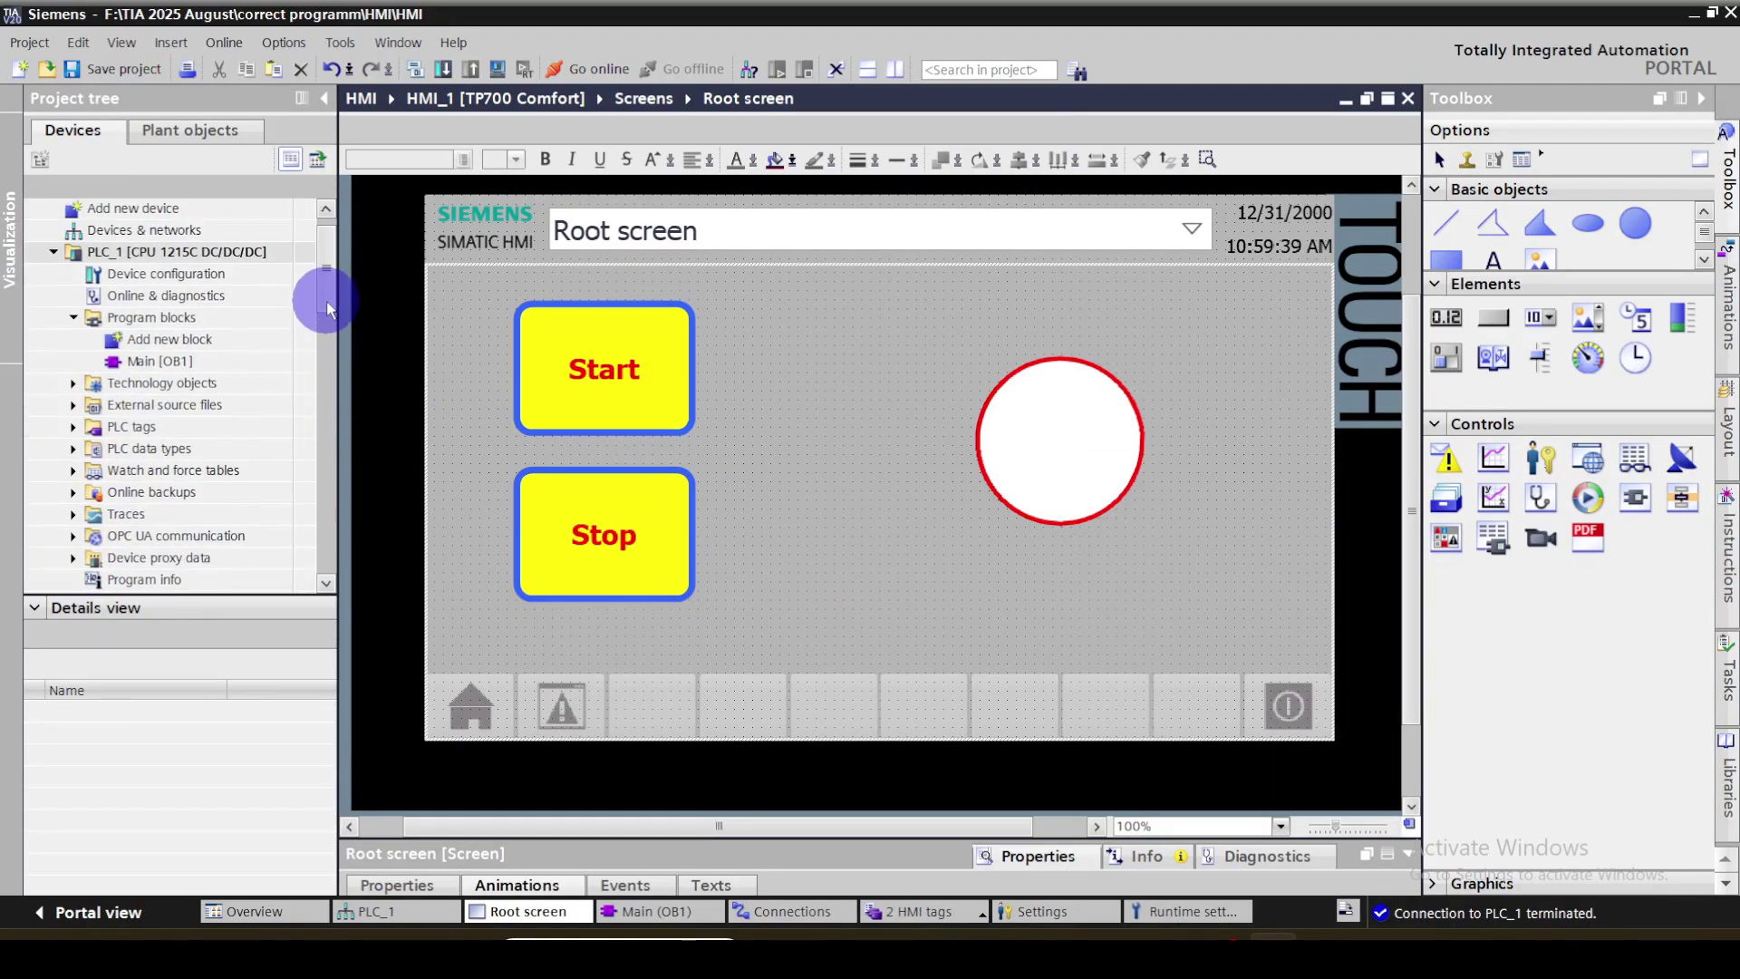
pyautogui.click(177, 362)
pyautogui.doubleClick(176, 362)
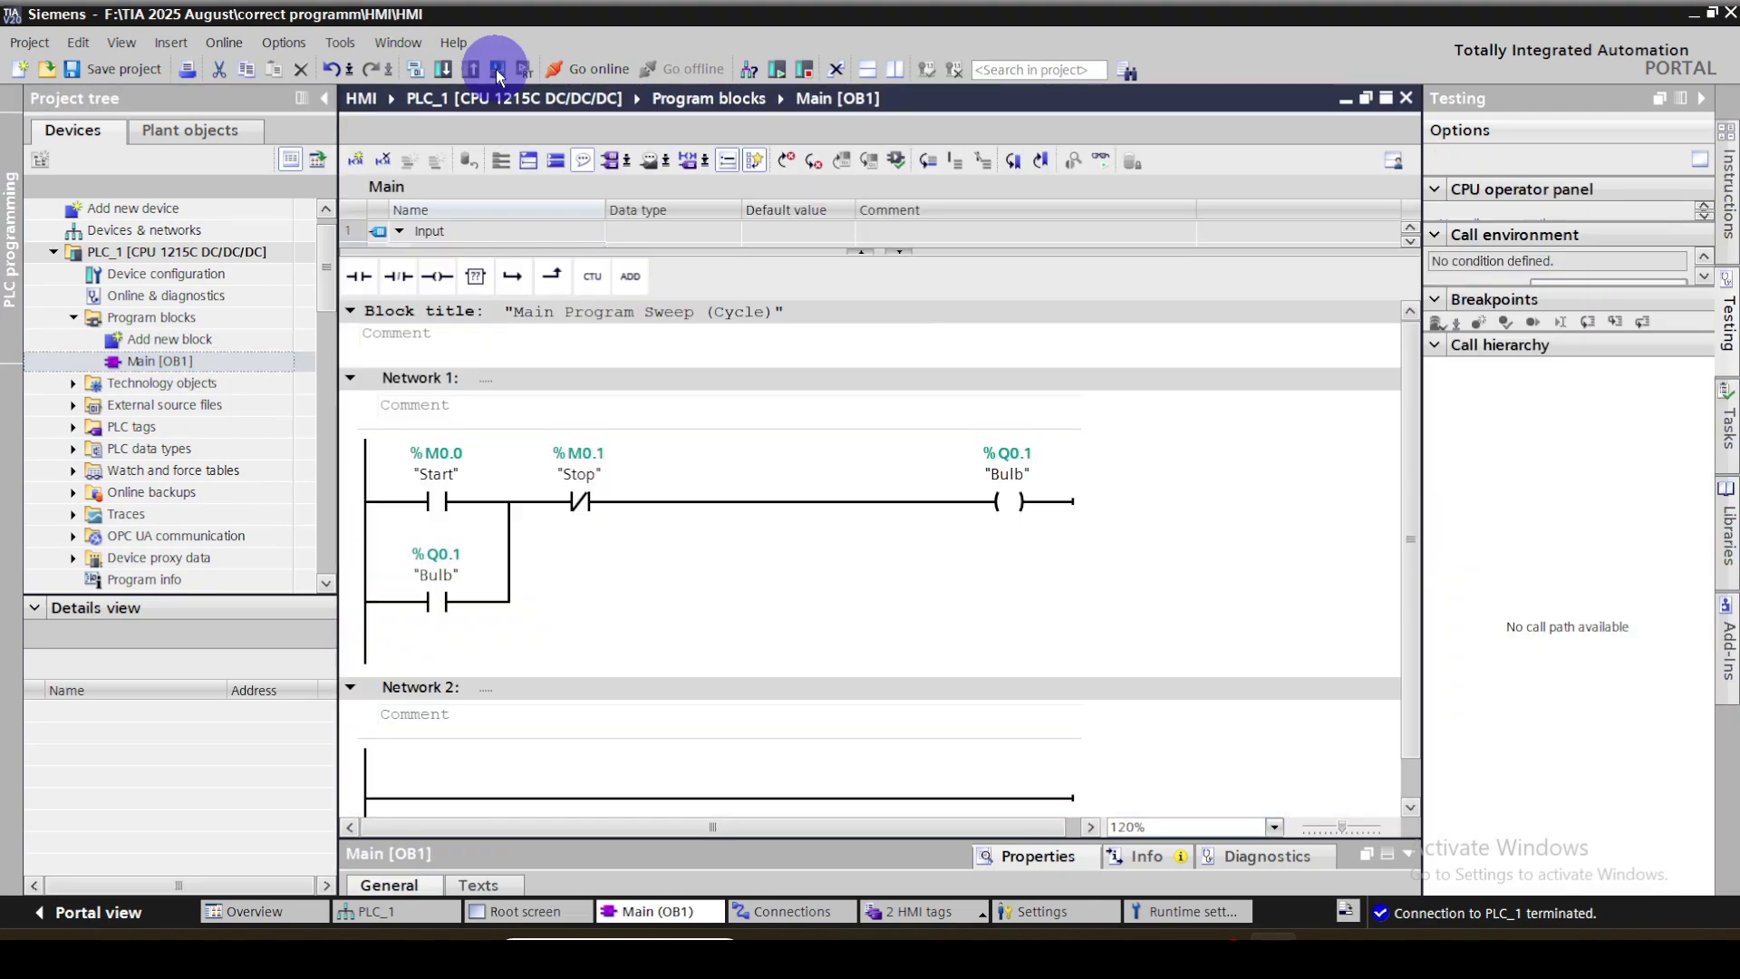
pyautogui.click(496, 69)
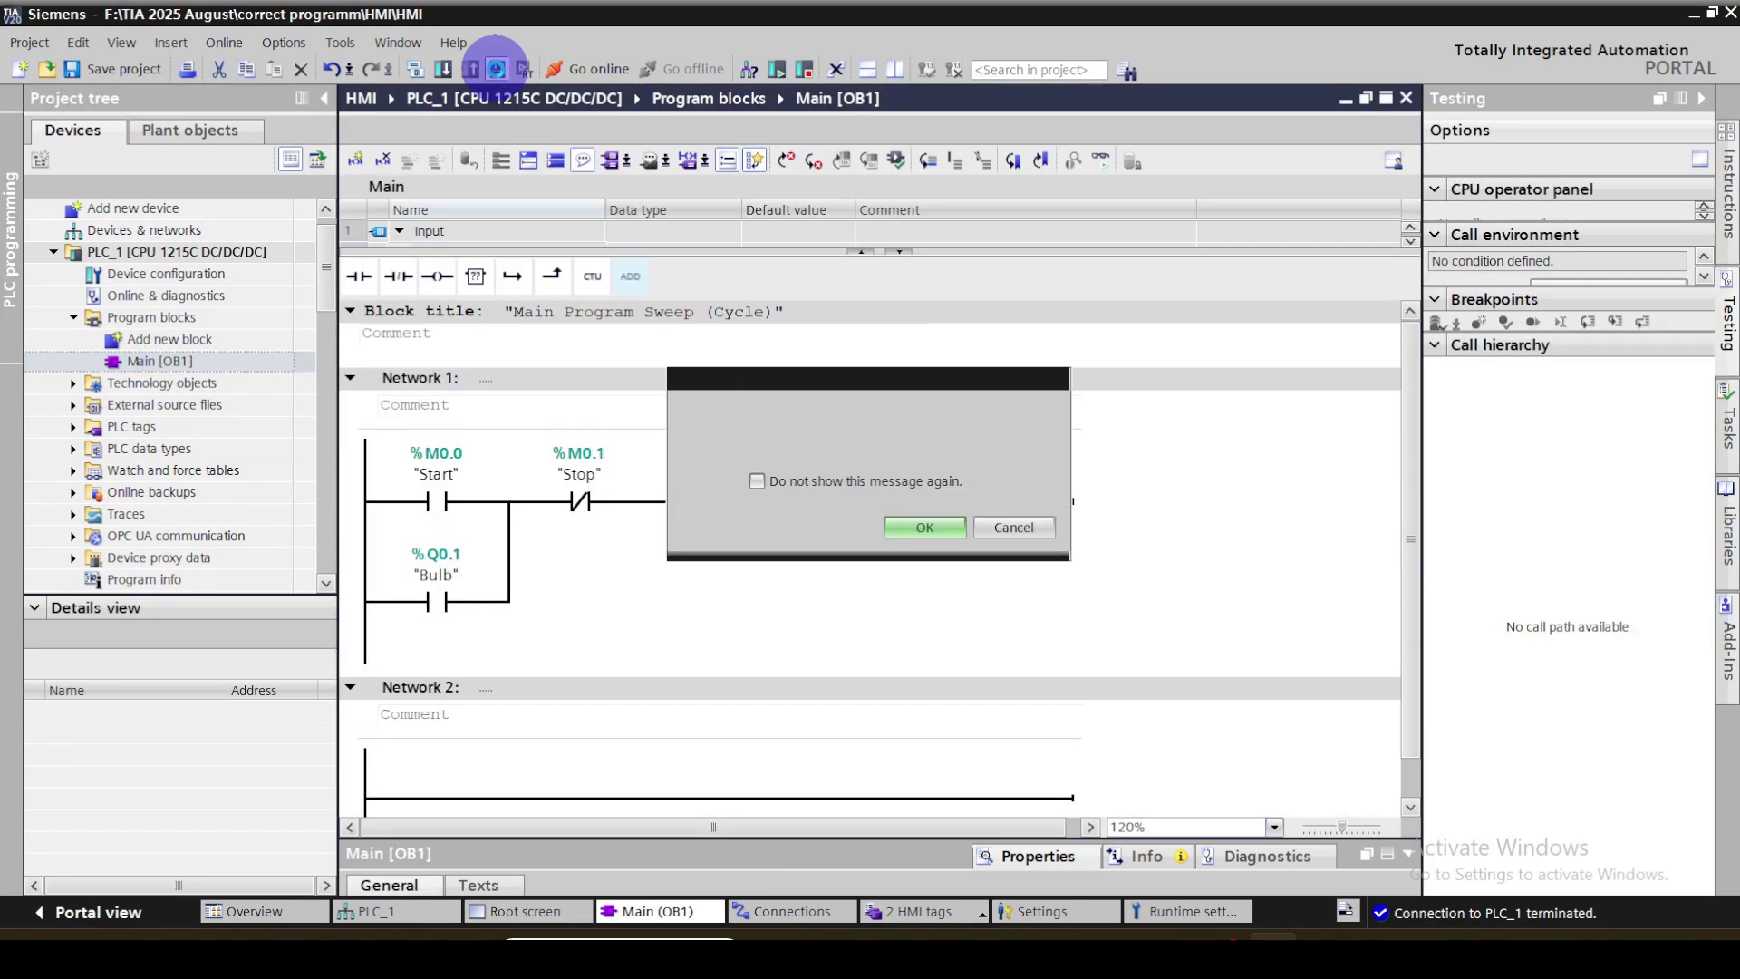
pyautogui.click(920, 525)
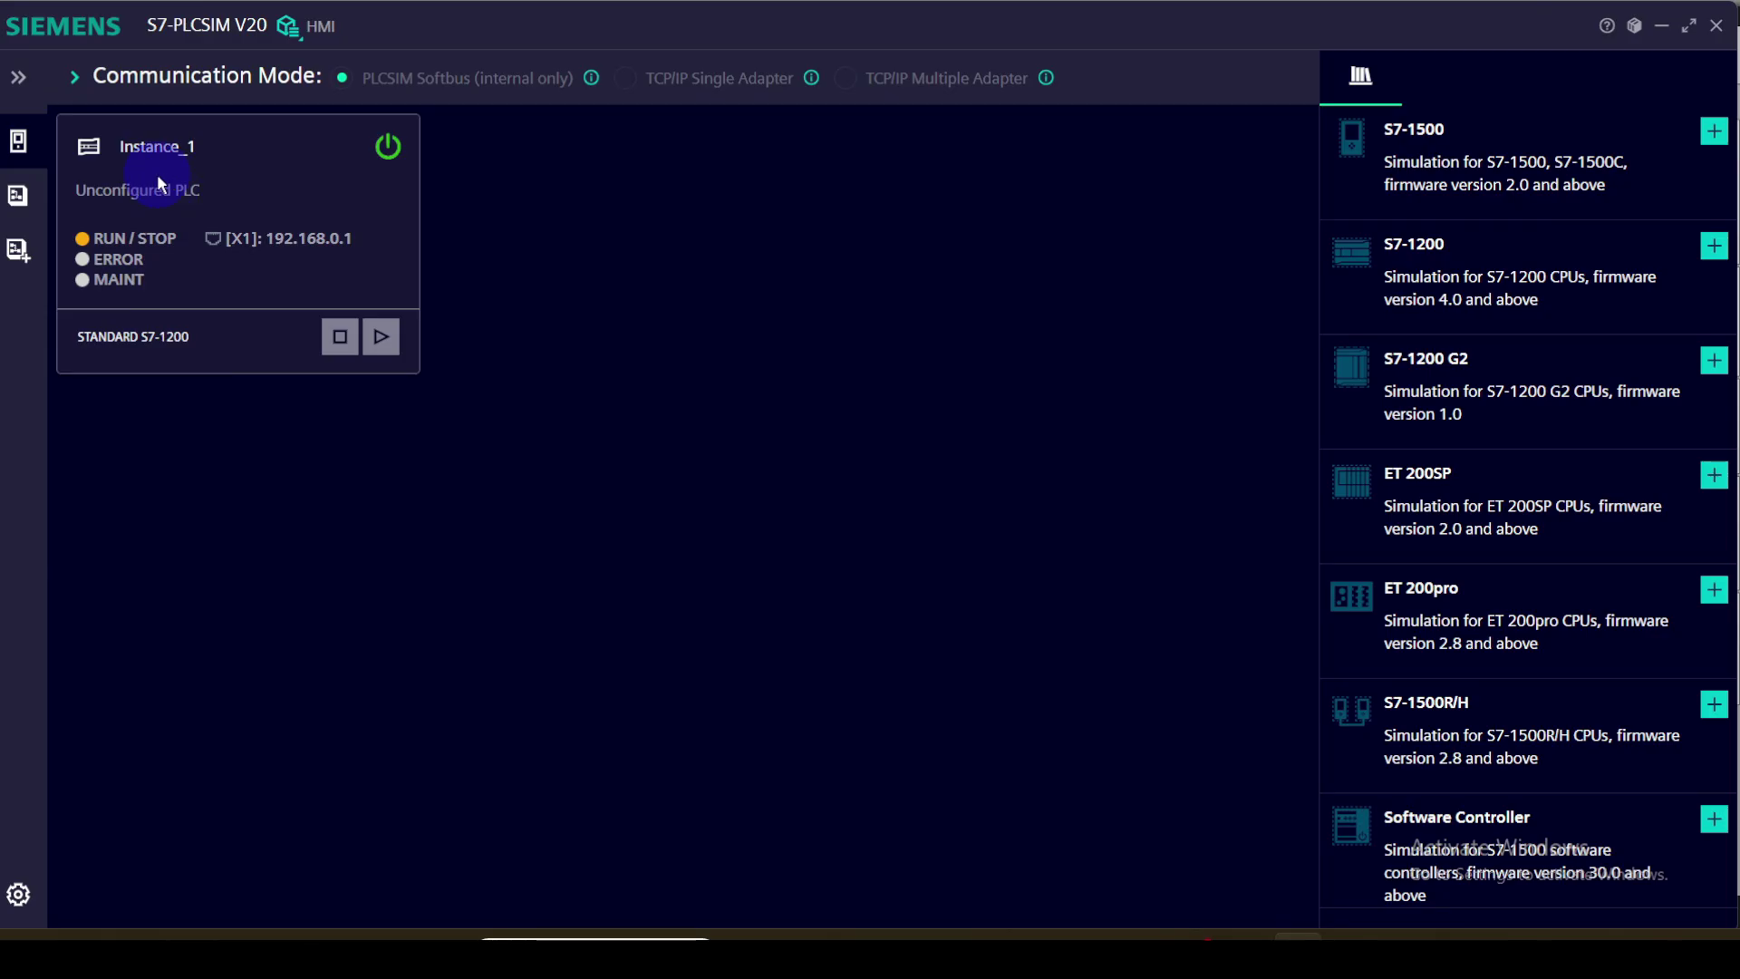
pyautogui.click(1662, 28)
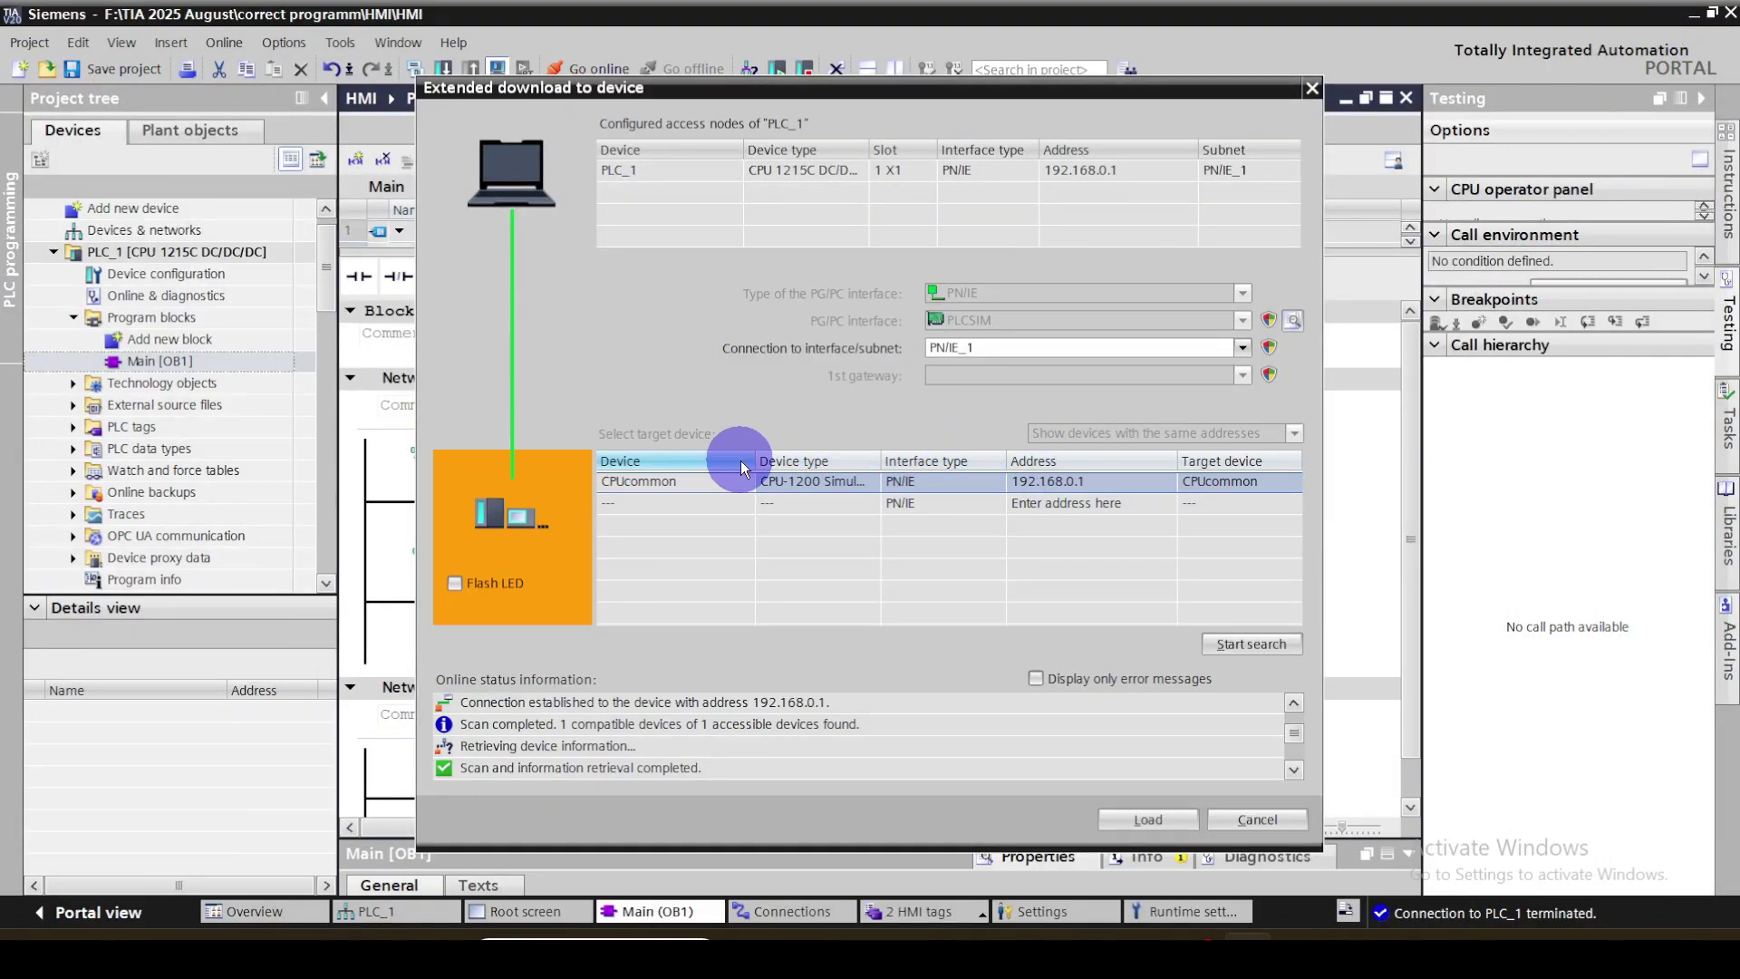
# Load PLC_1 into the simulated CPUcommon device, accepting the connection despite the certificate warning
pyautogui.click(1147, 820)
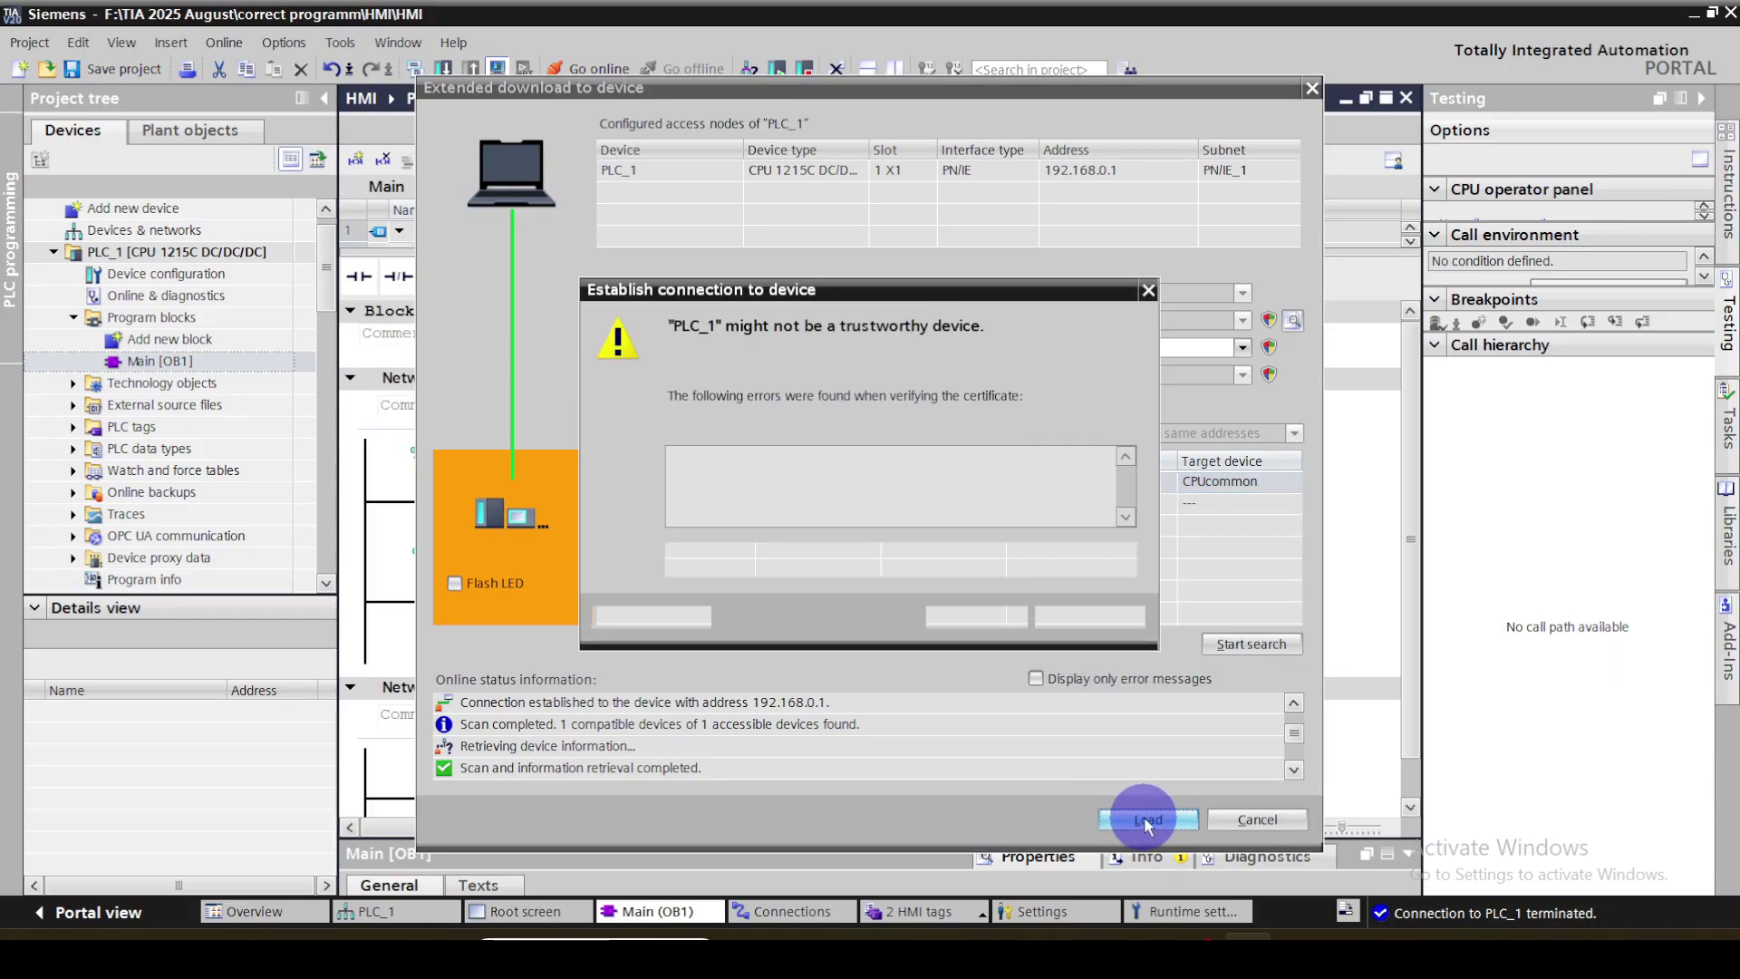
pyautogui.click(984, 620)
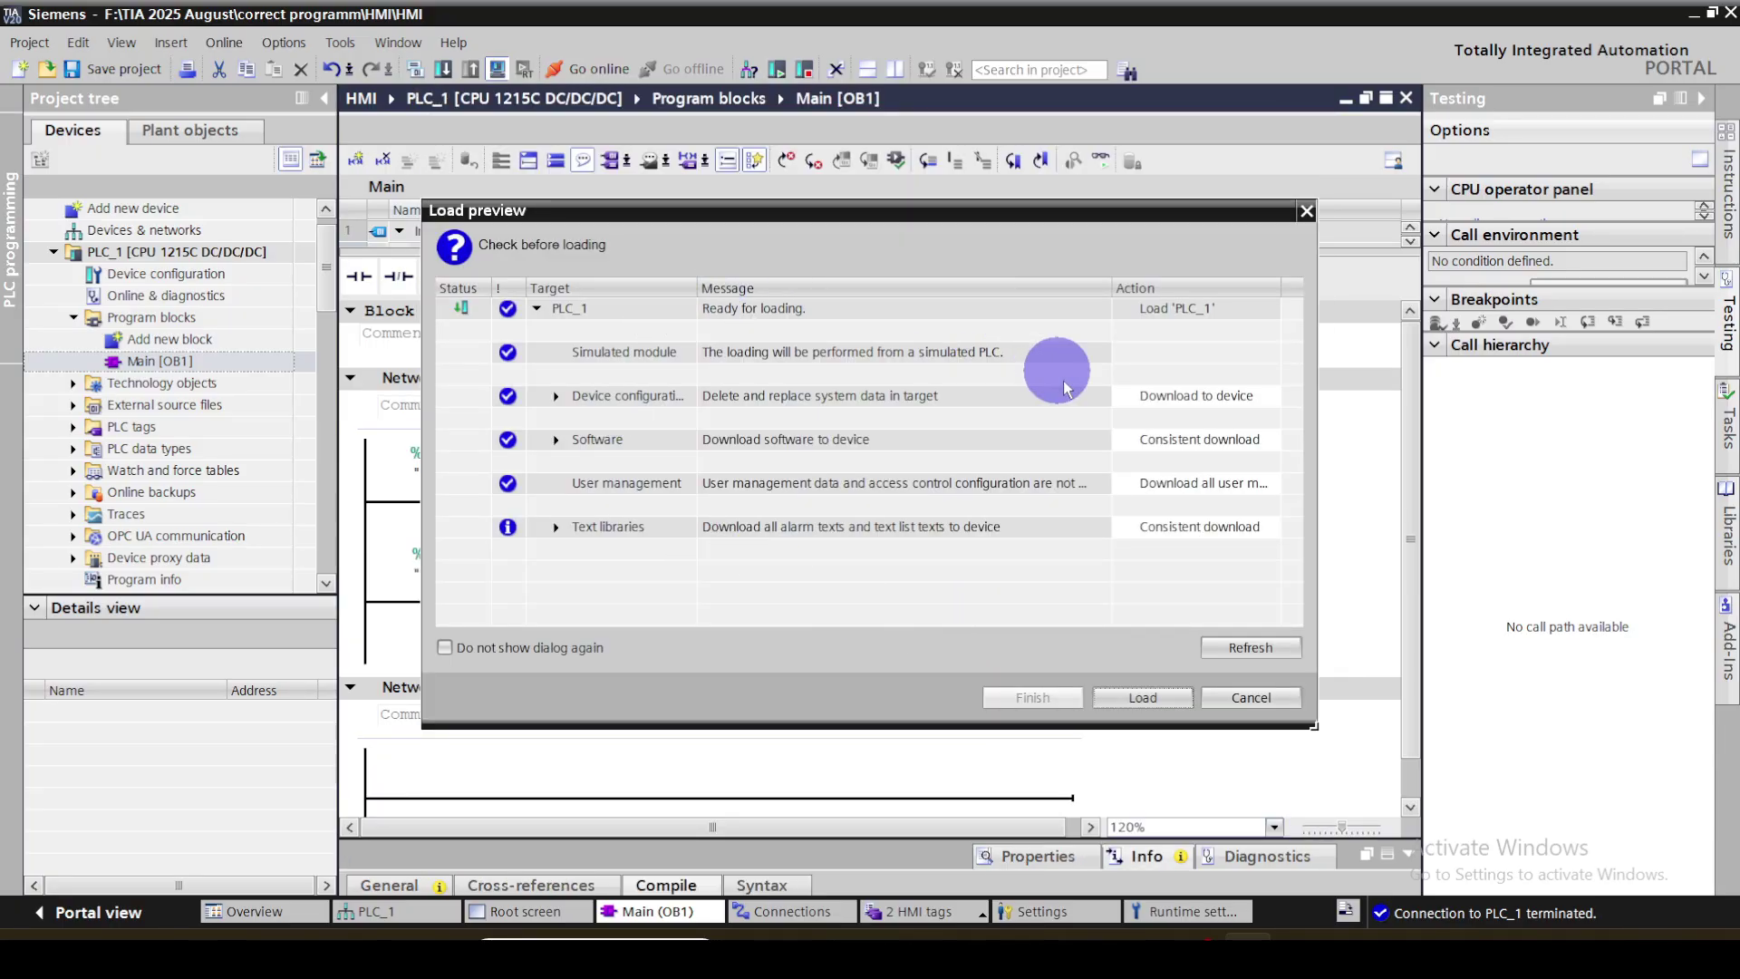
pyautogui.click(1143, 699)
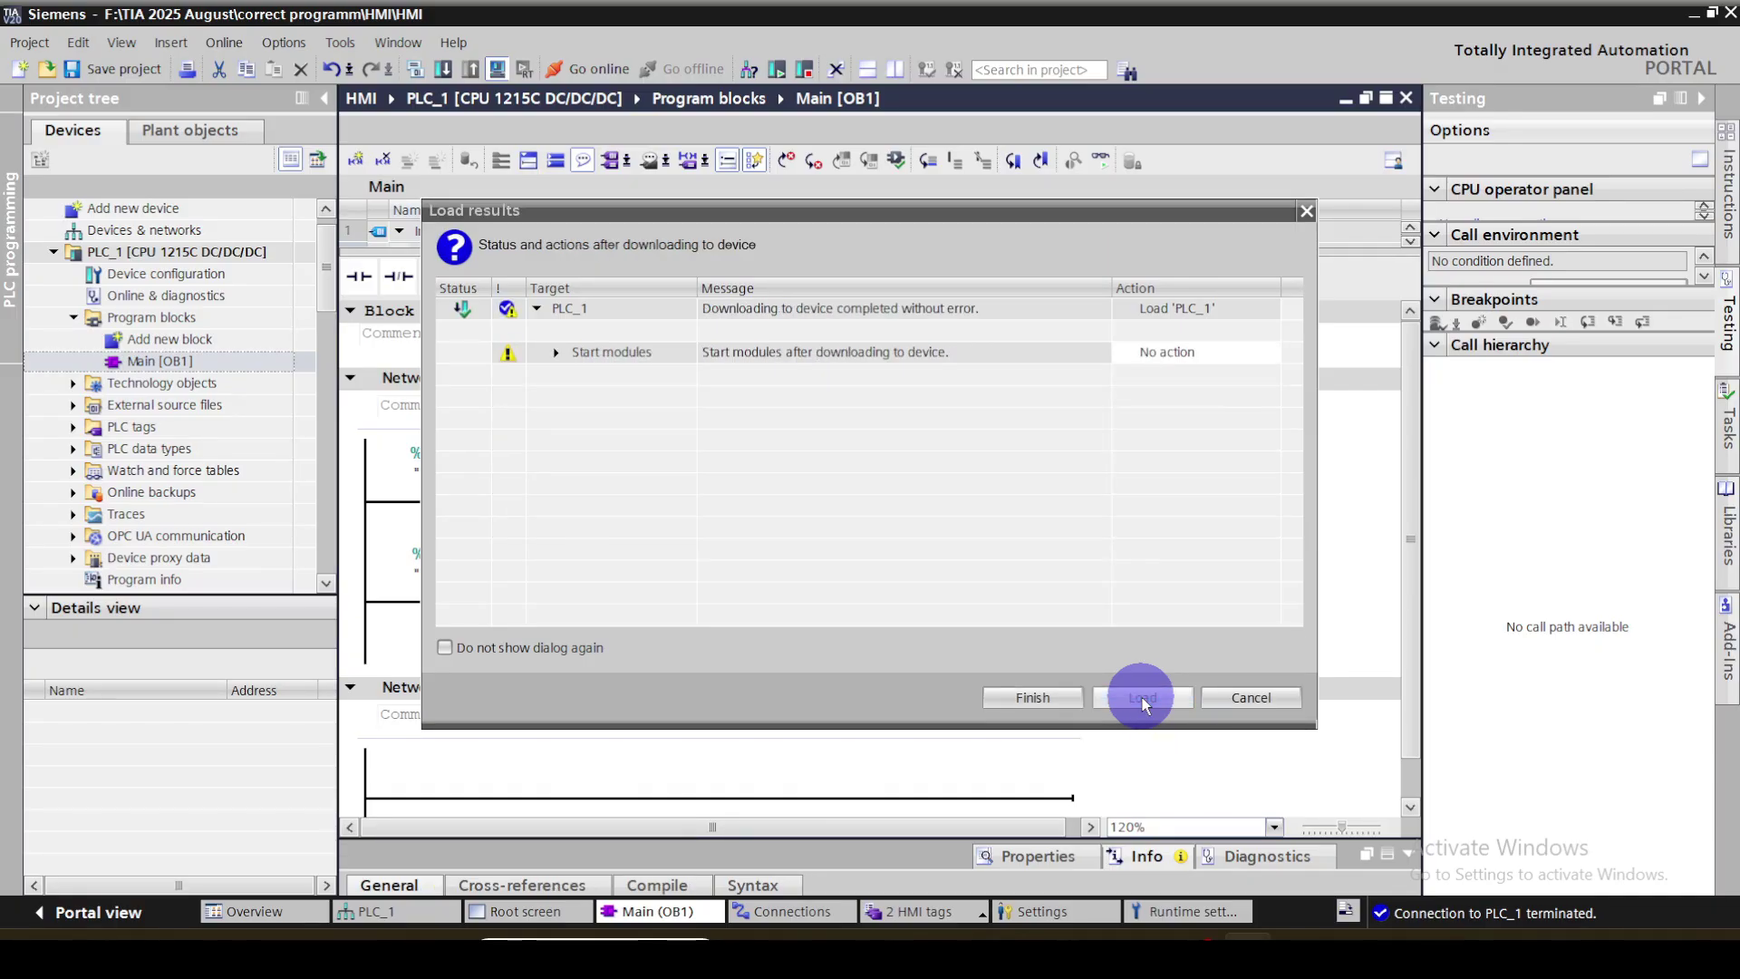
# Finish the download with the Start module action and turn on monitoring for Main [OB1]
pyautogui.click(1243, 351)
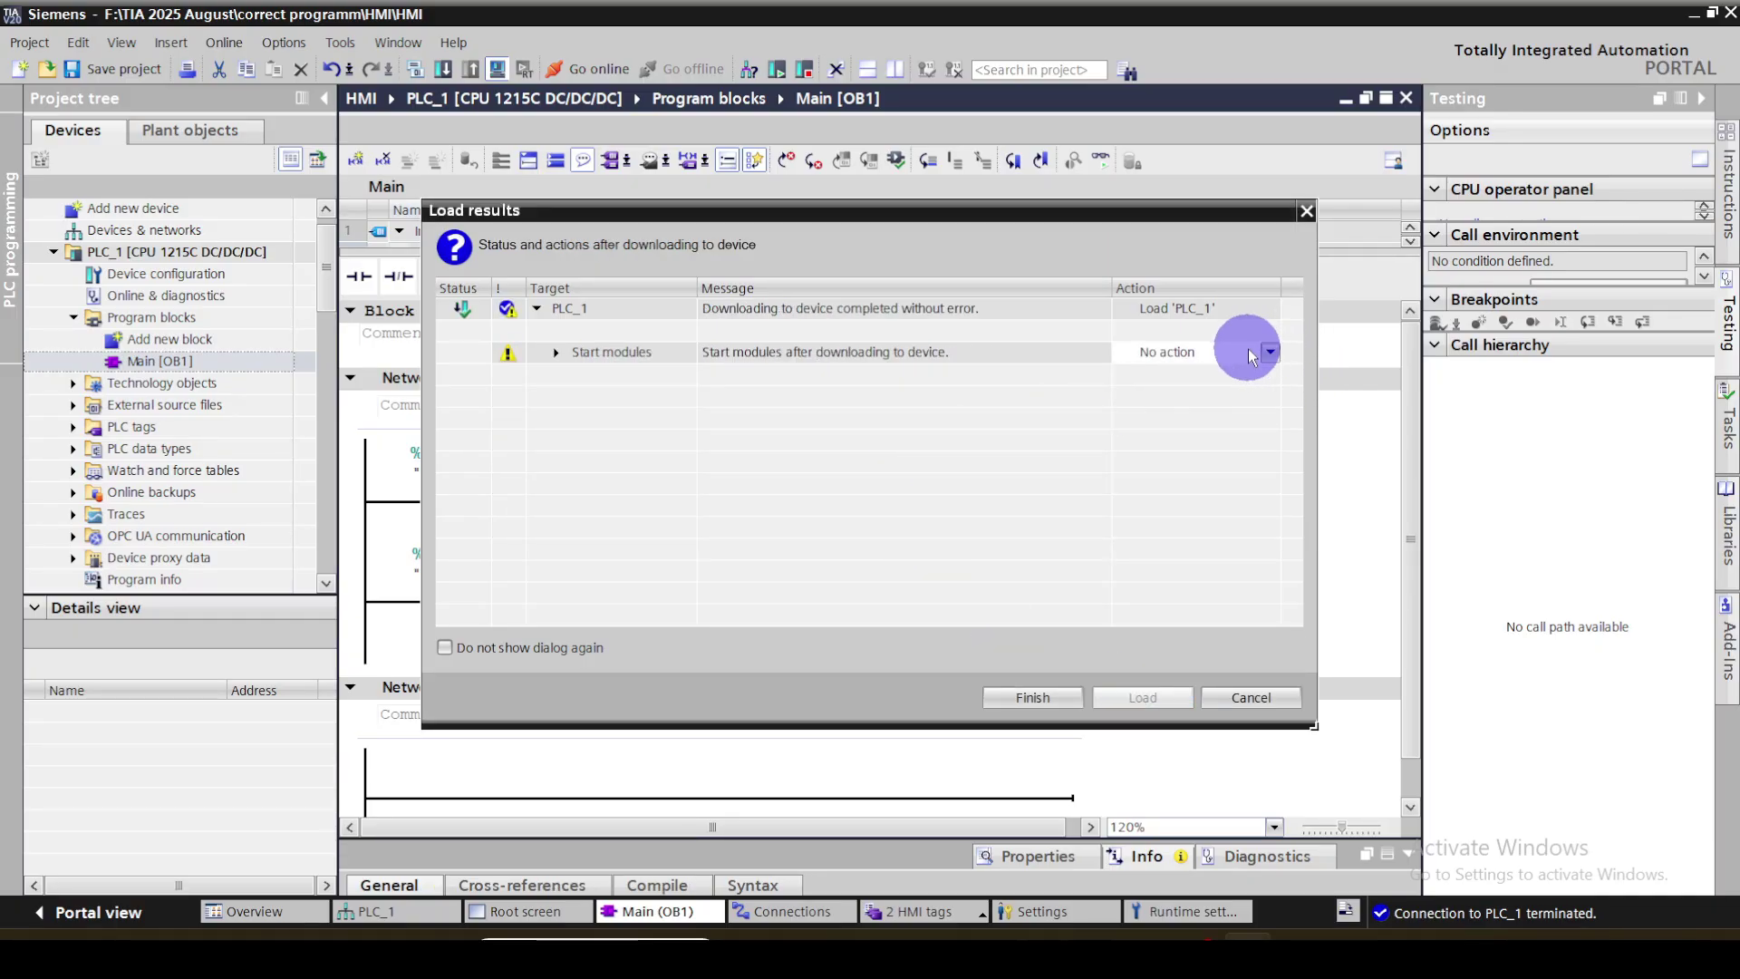
pyautogui.click(1271, 355)
pyautogui.click(1271, 354)
pyautogui.click(1270, 353)
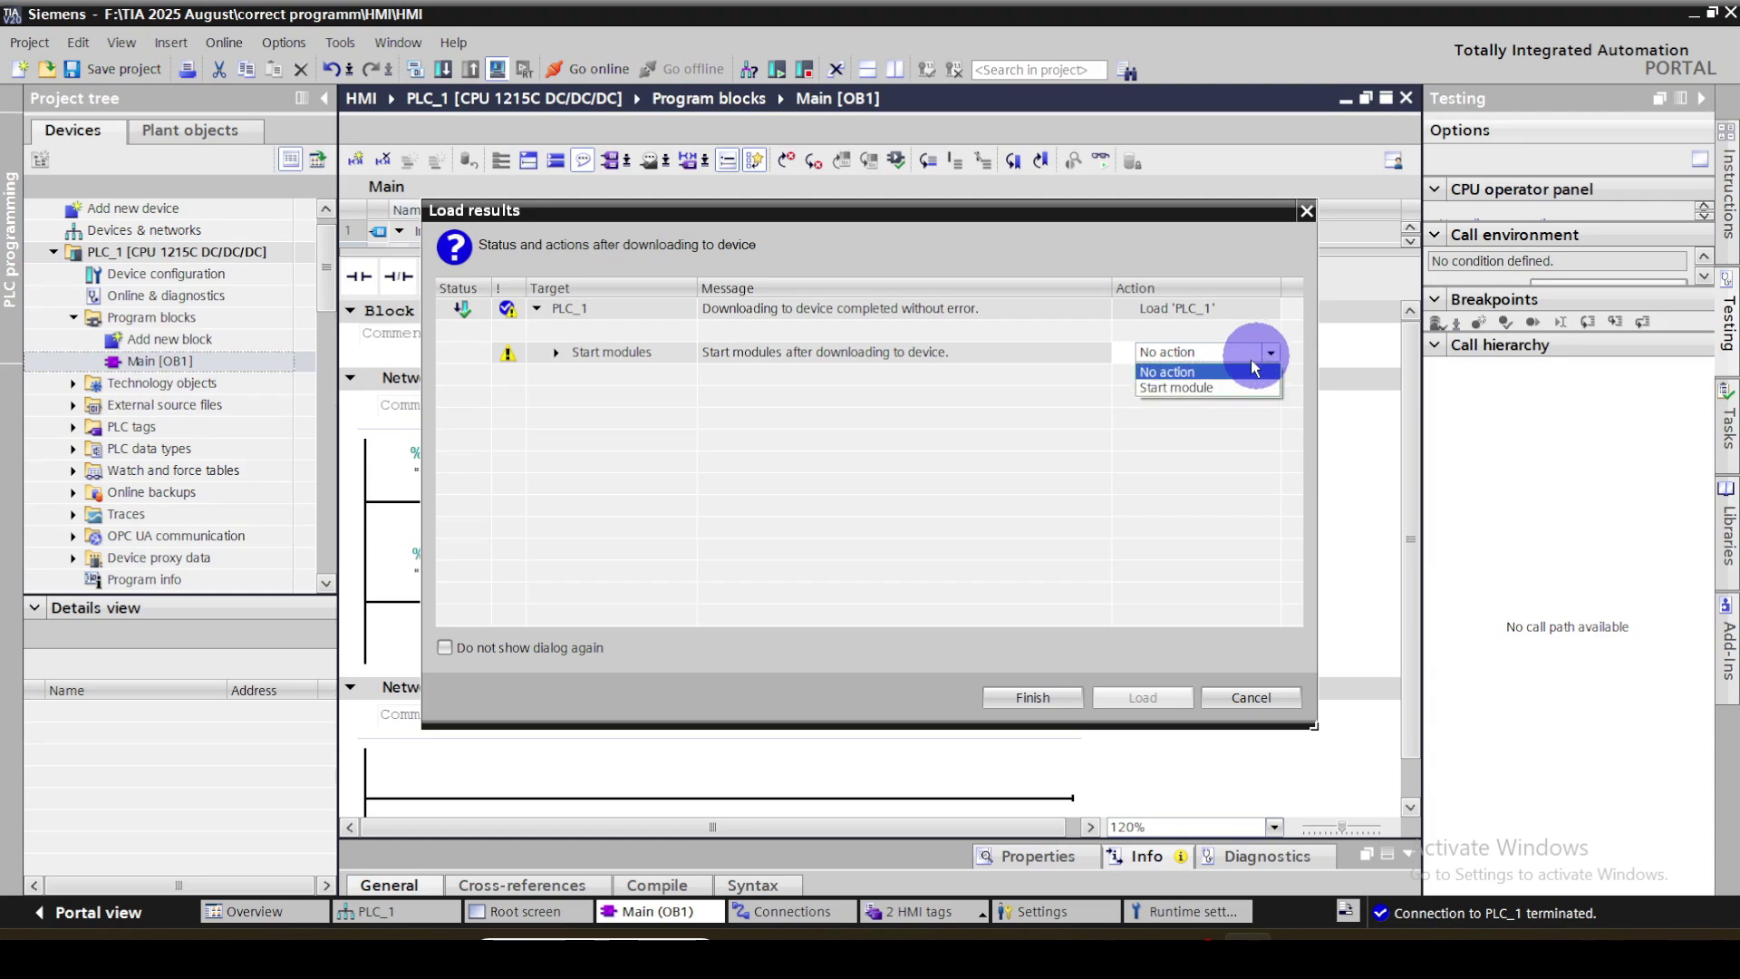
pyautogui.click(1196, 386)
pyautogui.click(1038, 698)
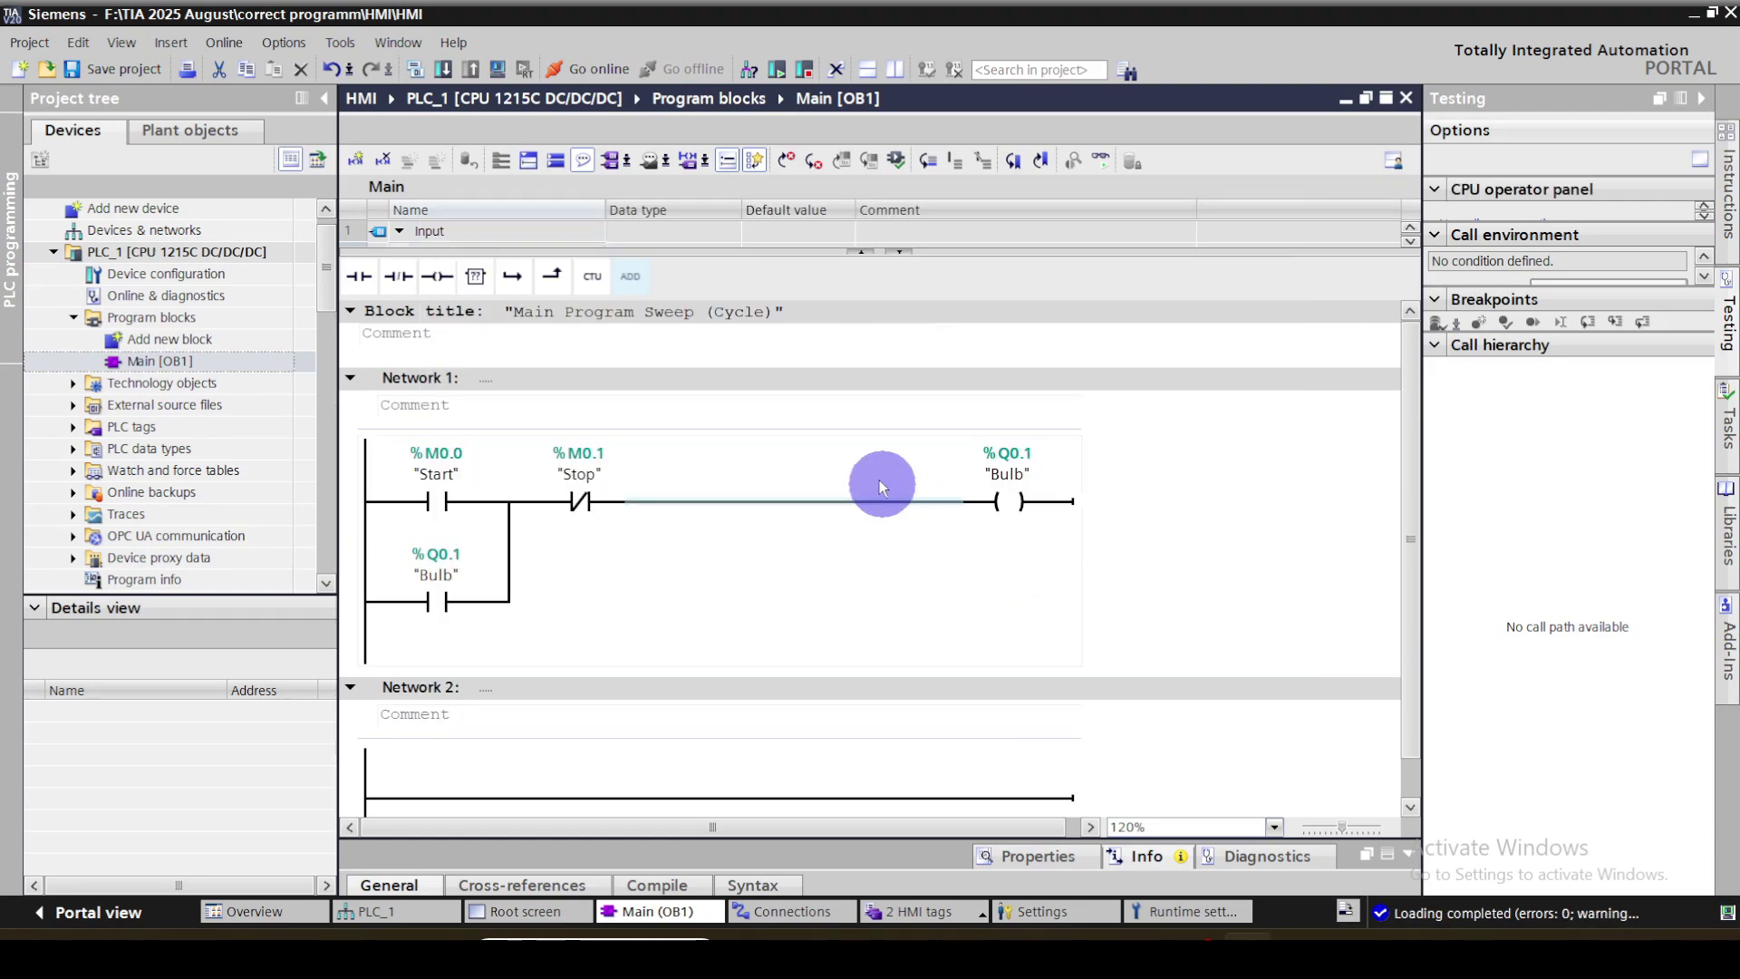
pyautogui.click(1101, 163)
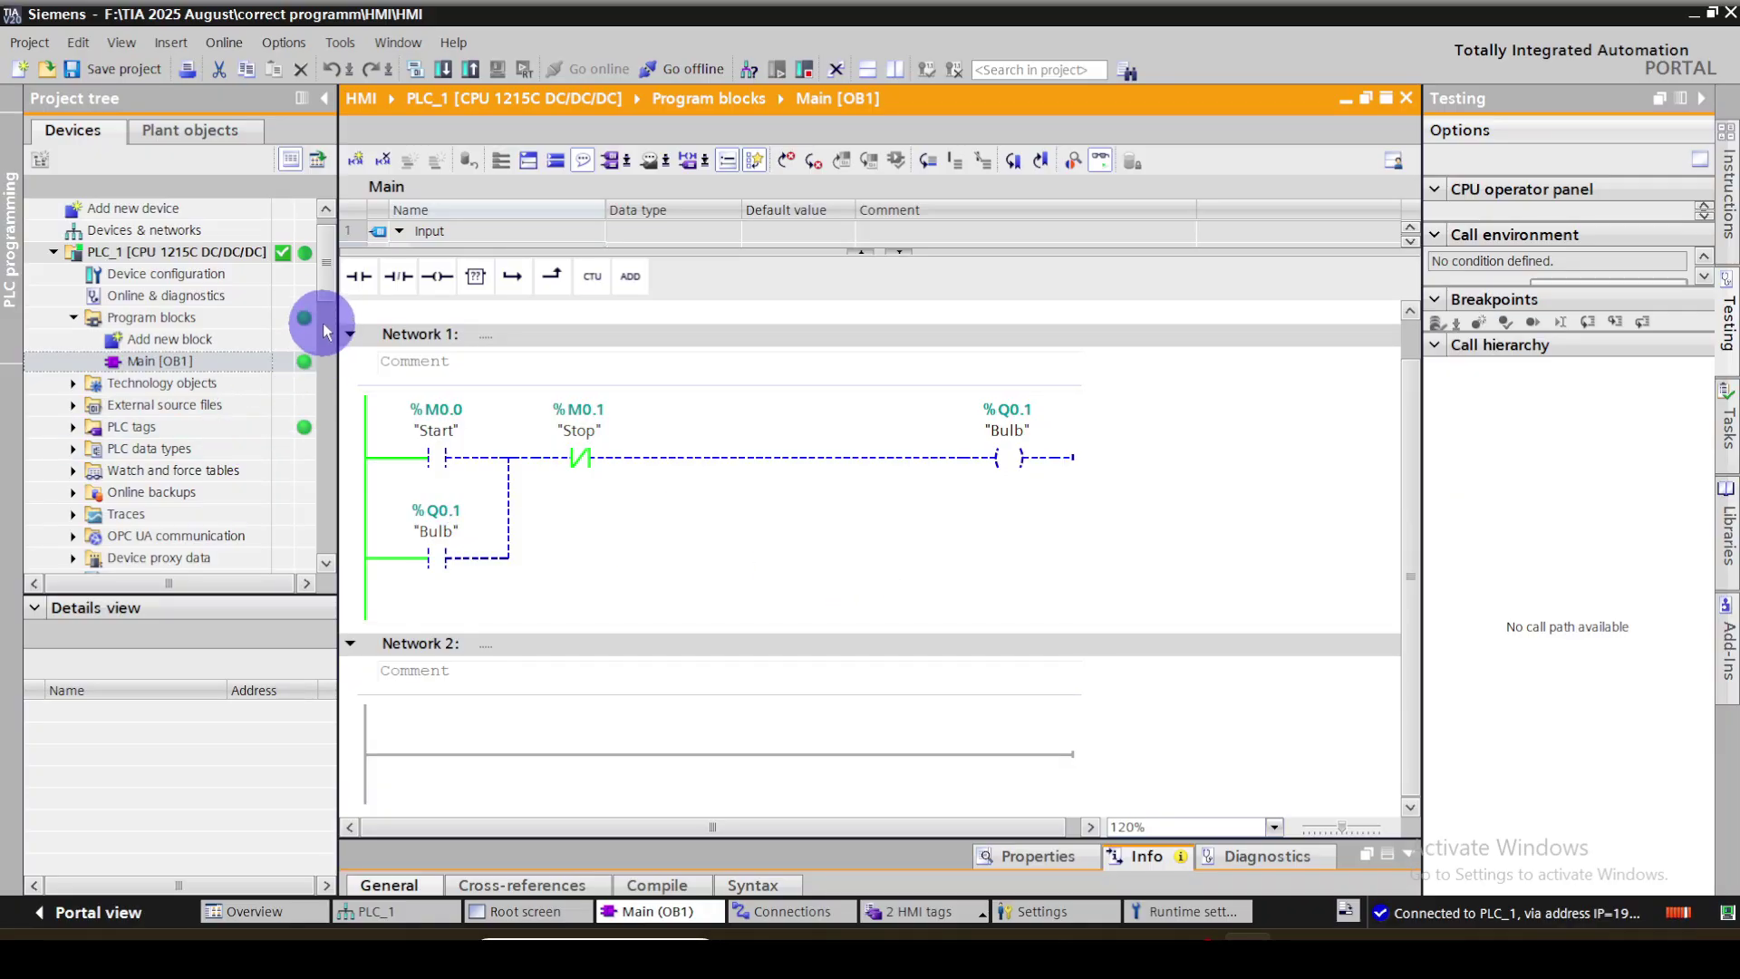
# Open HMI_1's Root screen, start its simulation and move the runtime window clear of the project tree
pyautogui.scroll(-5, 323, 300)
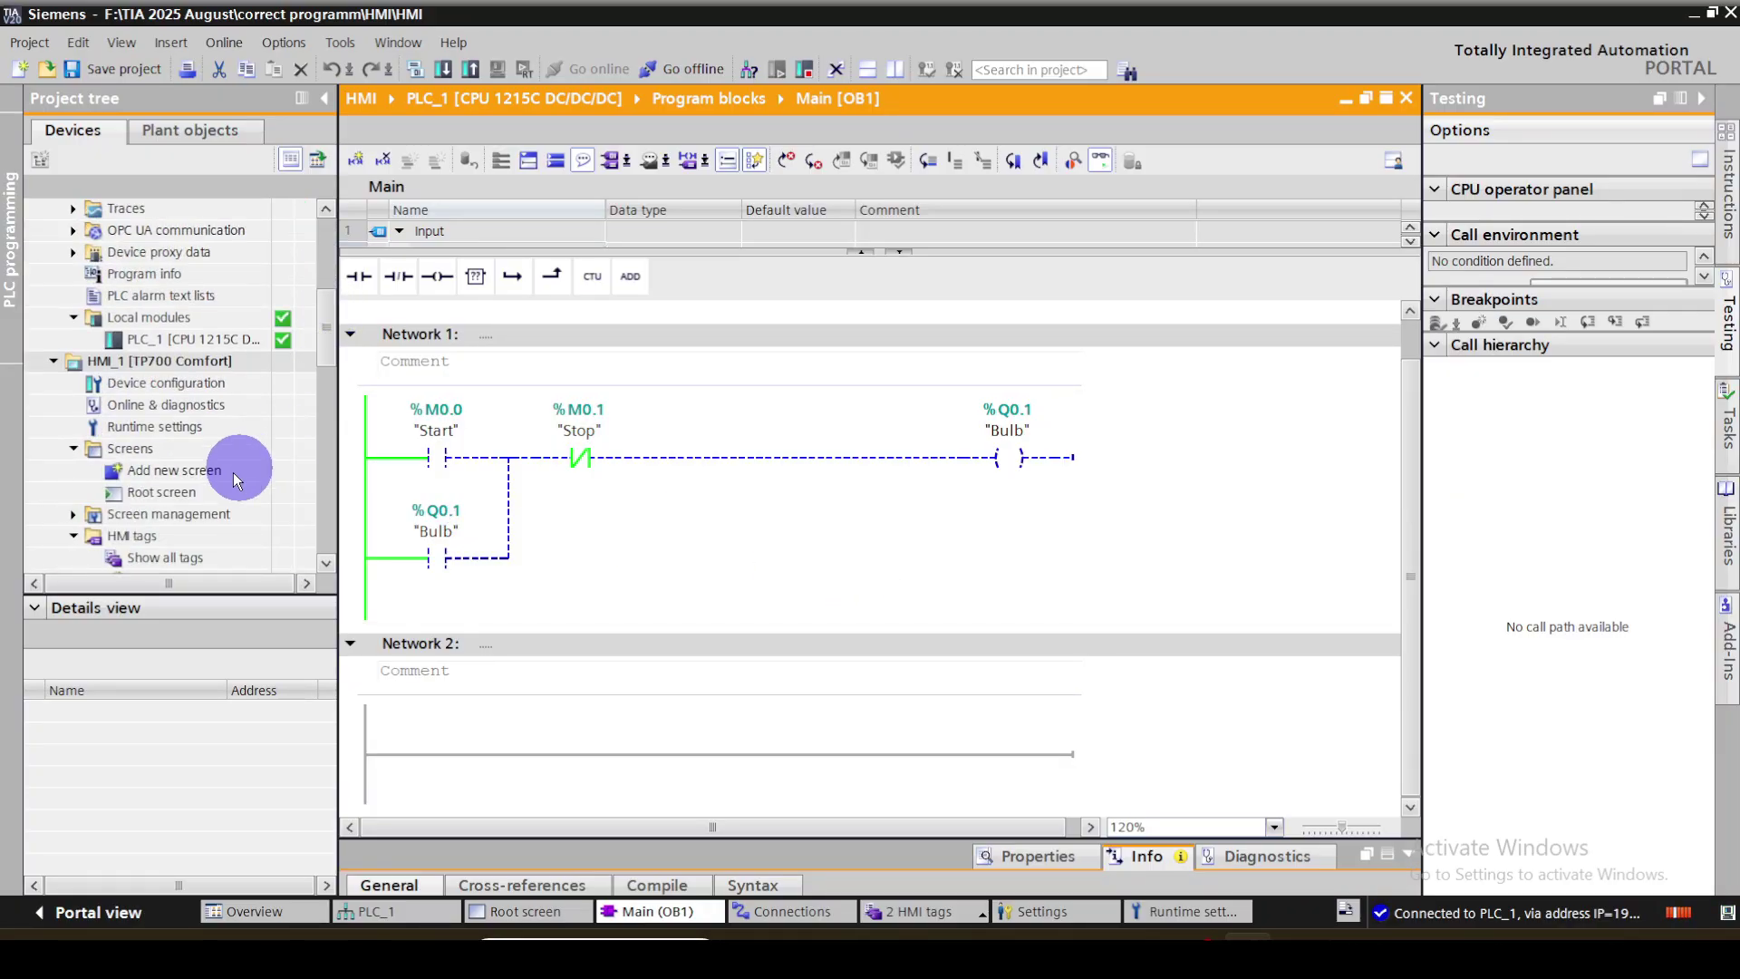
pyautogui.doubleClick(175, 500)
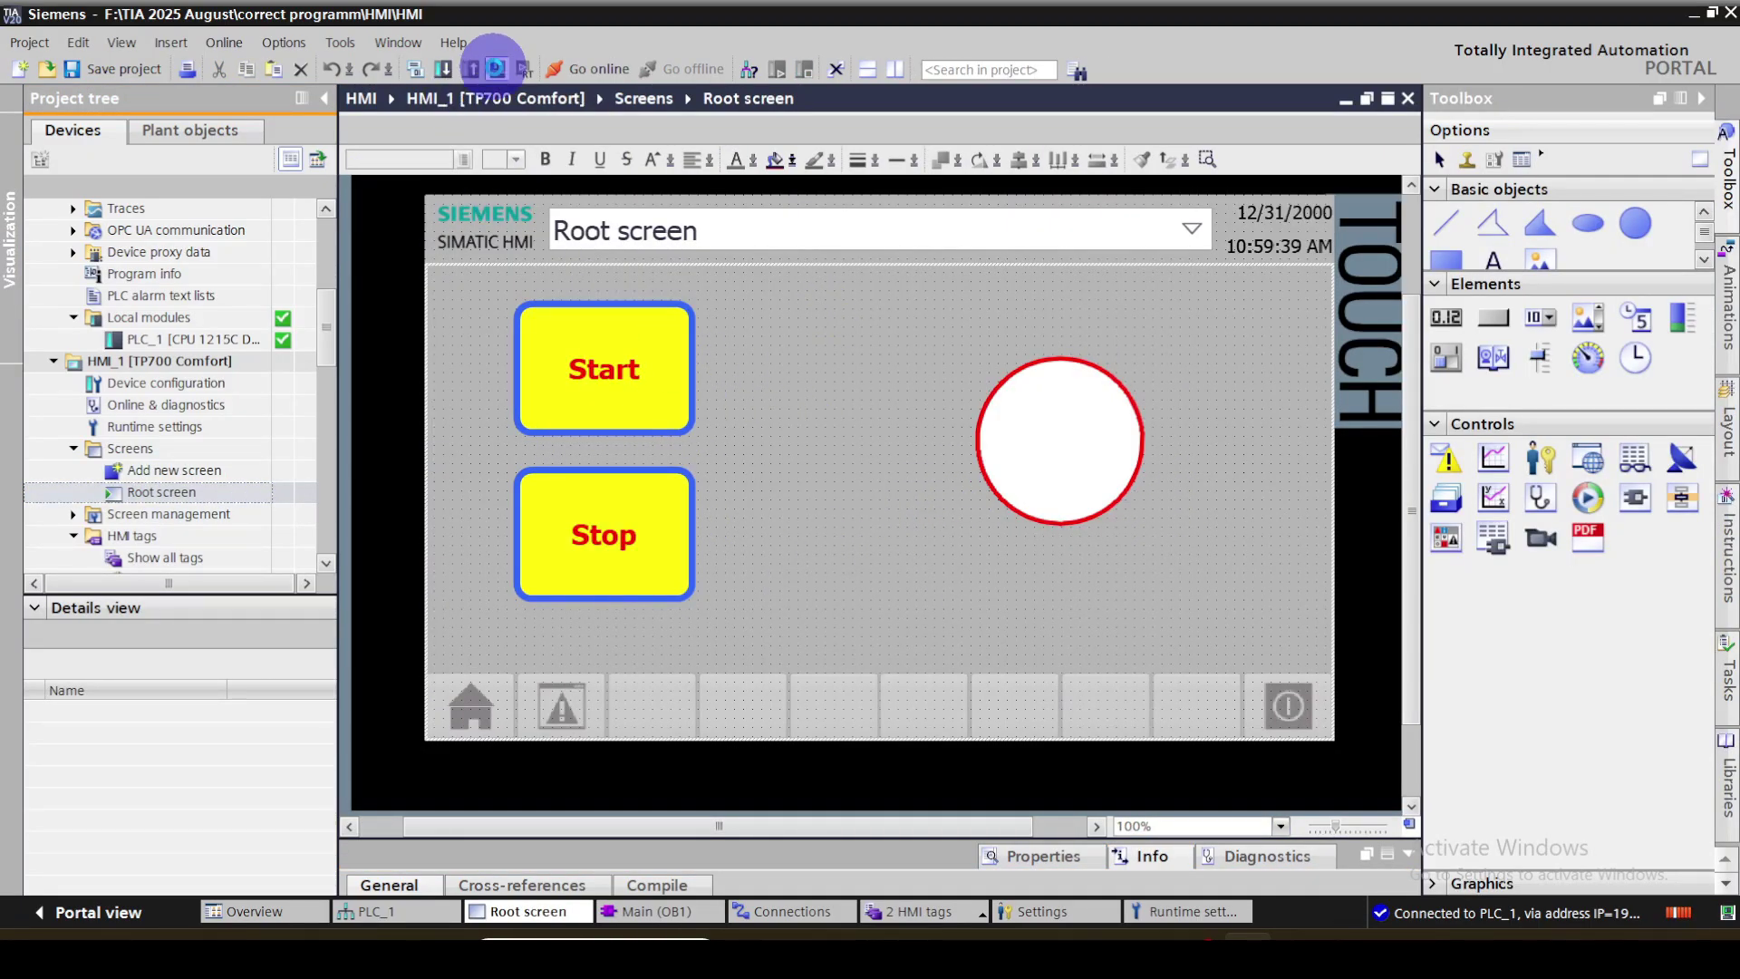
pyautogui.click(497, 70)
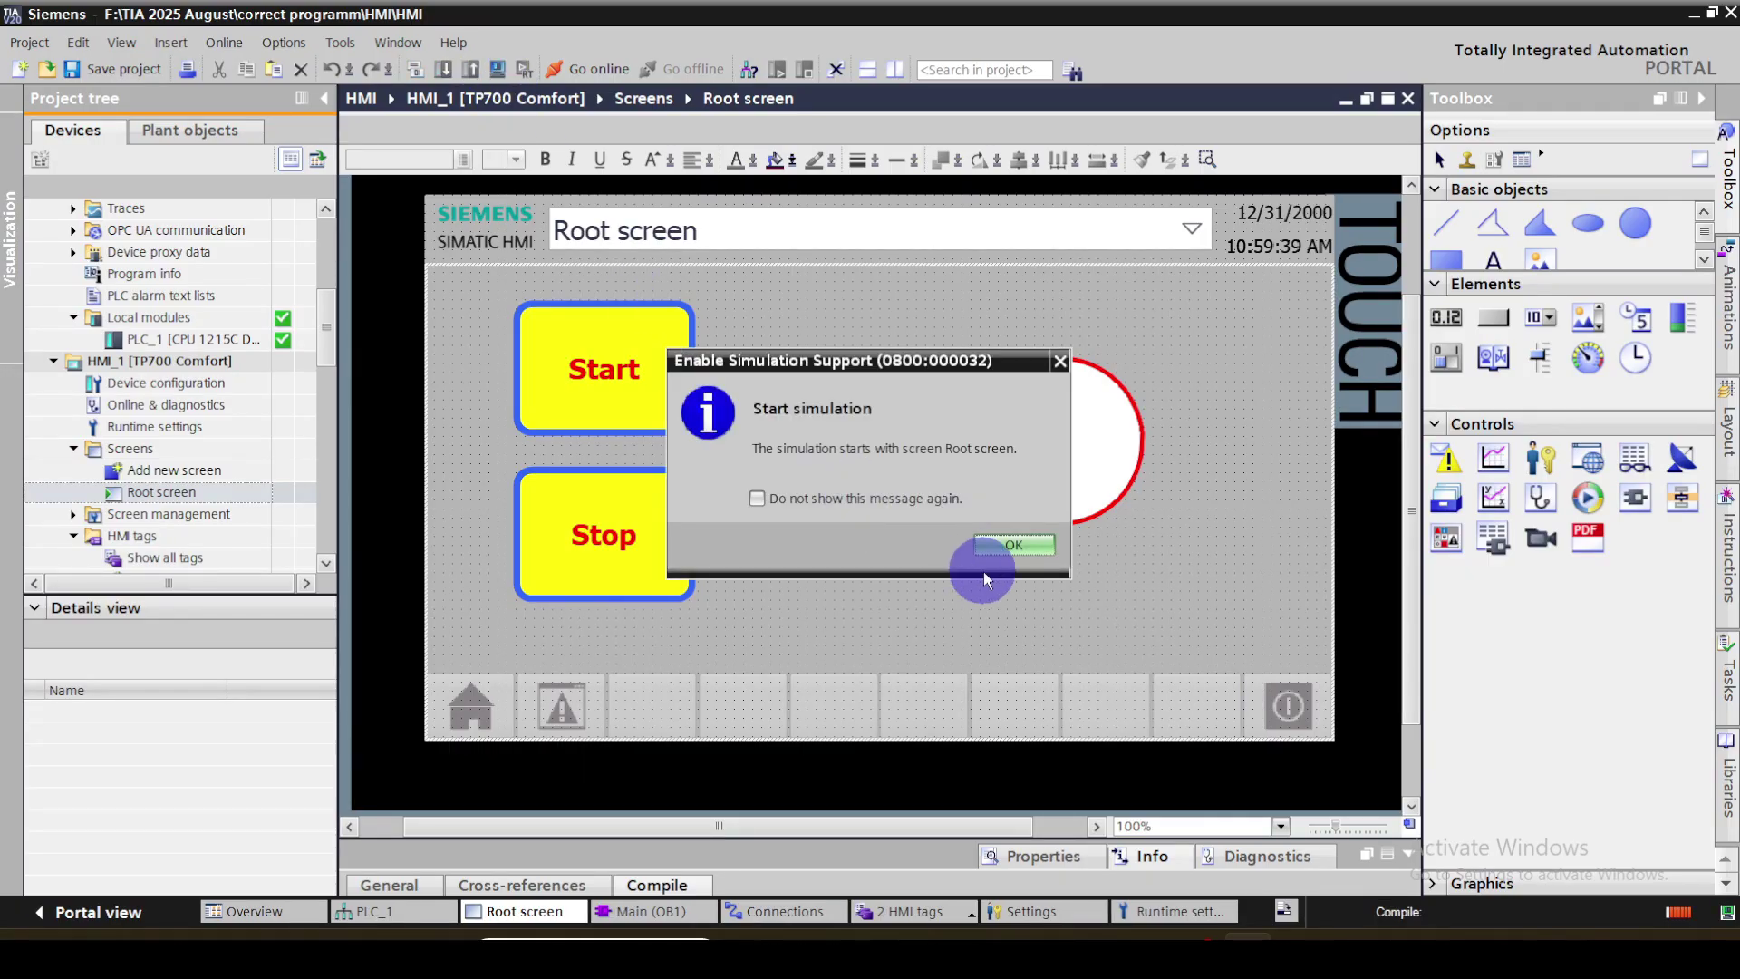
pyautogui.click(1013, 544)
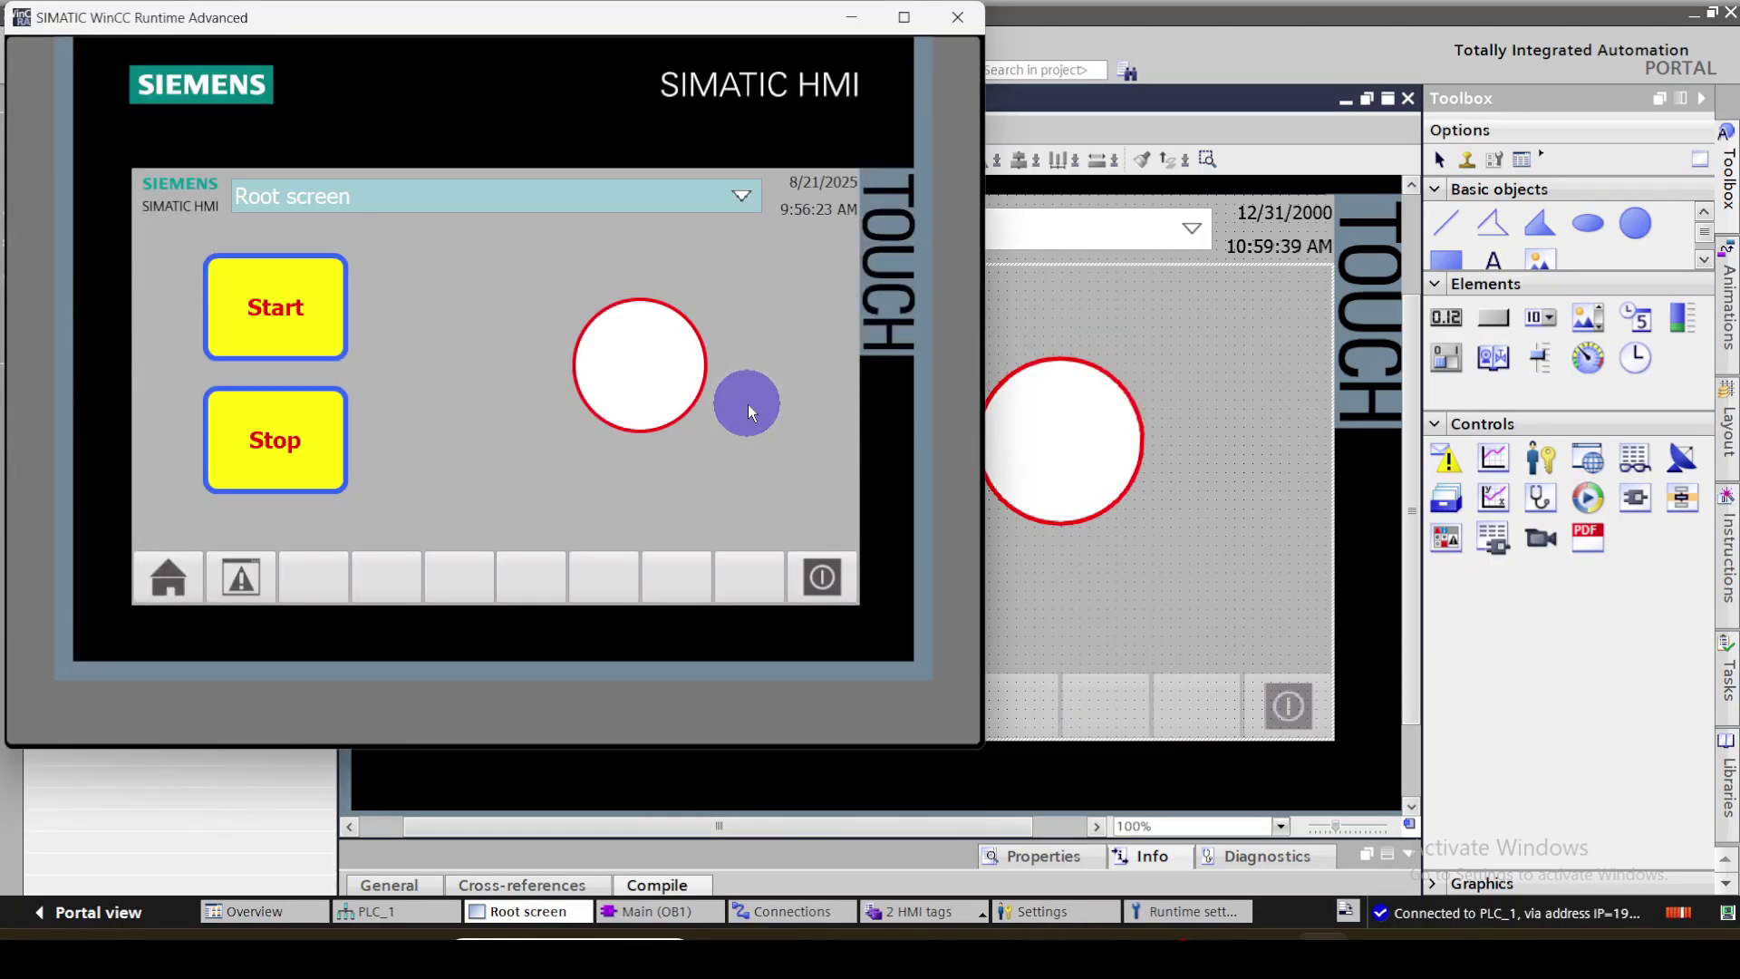
pyautogui.moveTo(497, 29); pyautogui.dragTo(1274, 55)
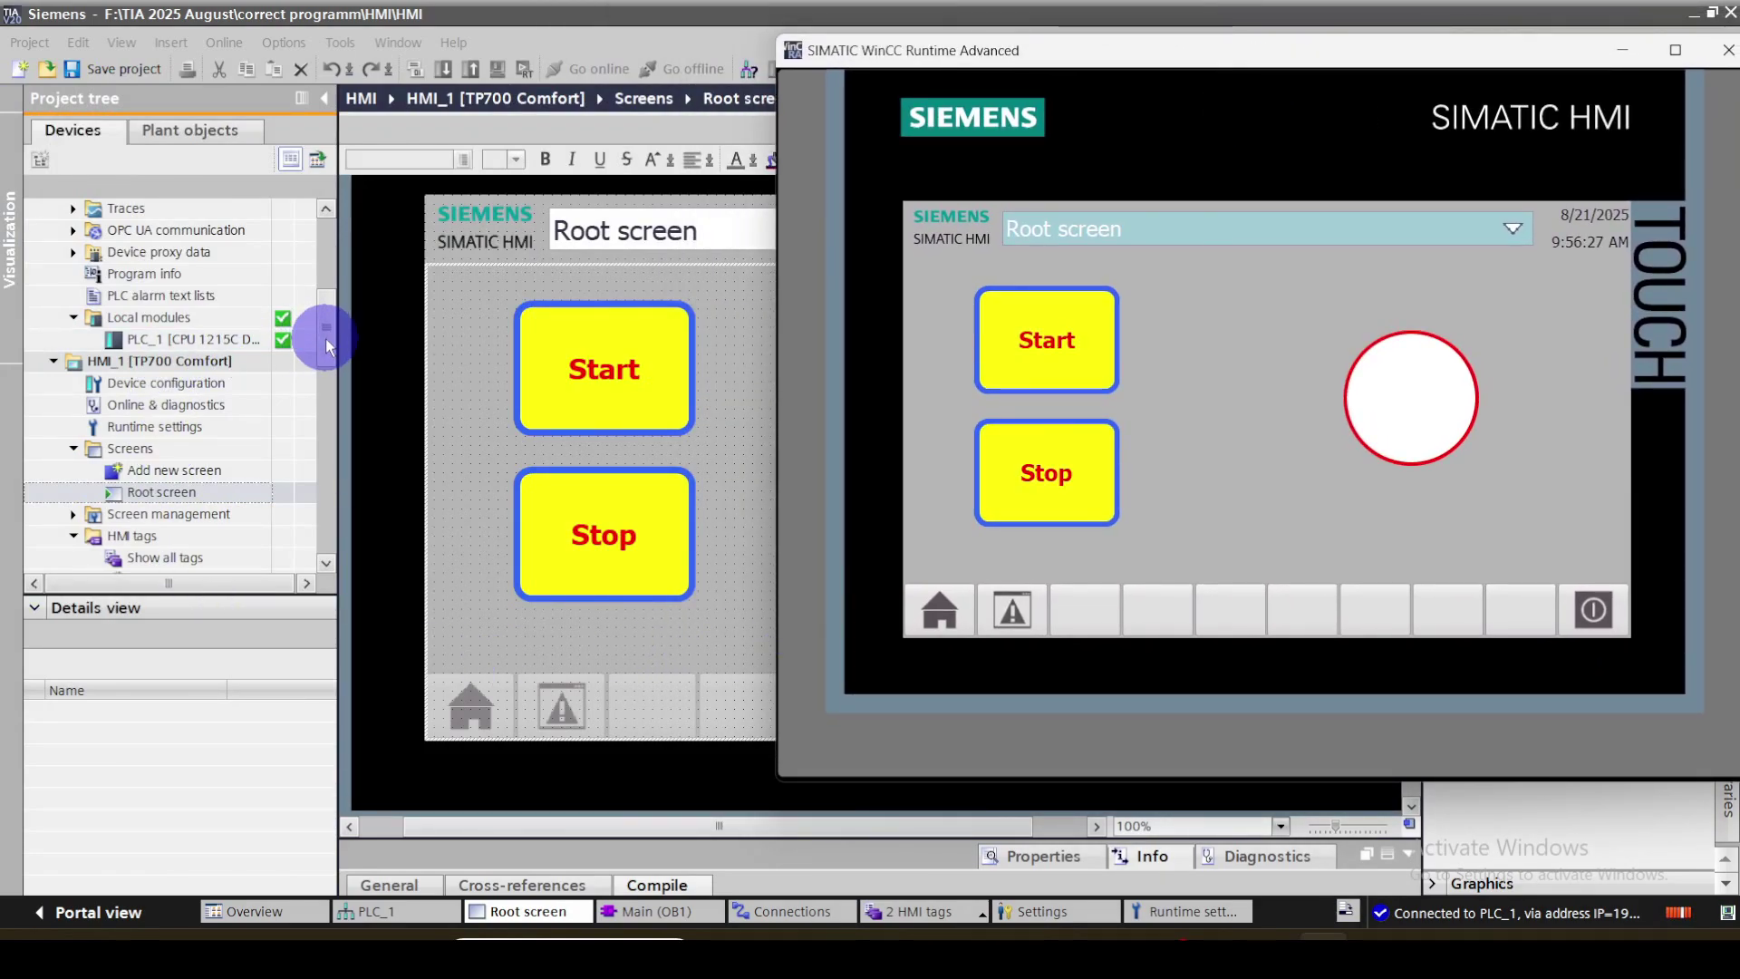
# Open PLC_1's Main [OB1] block in a floating editor, enlarge it downwards and arrange it beside the HMI runtime window
pyautogui.moveTo(326, 342); pyautogui.dragTo(330, 237)
pyautogui.doubleClick(151, 339)
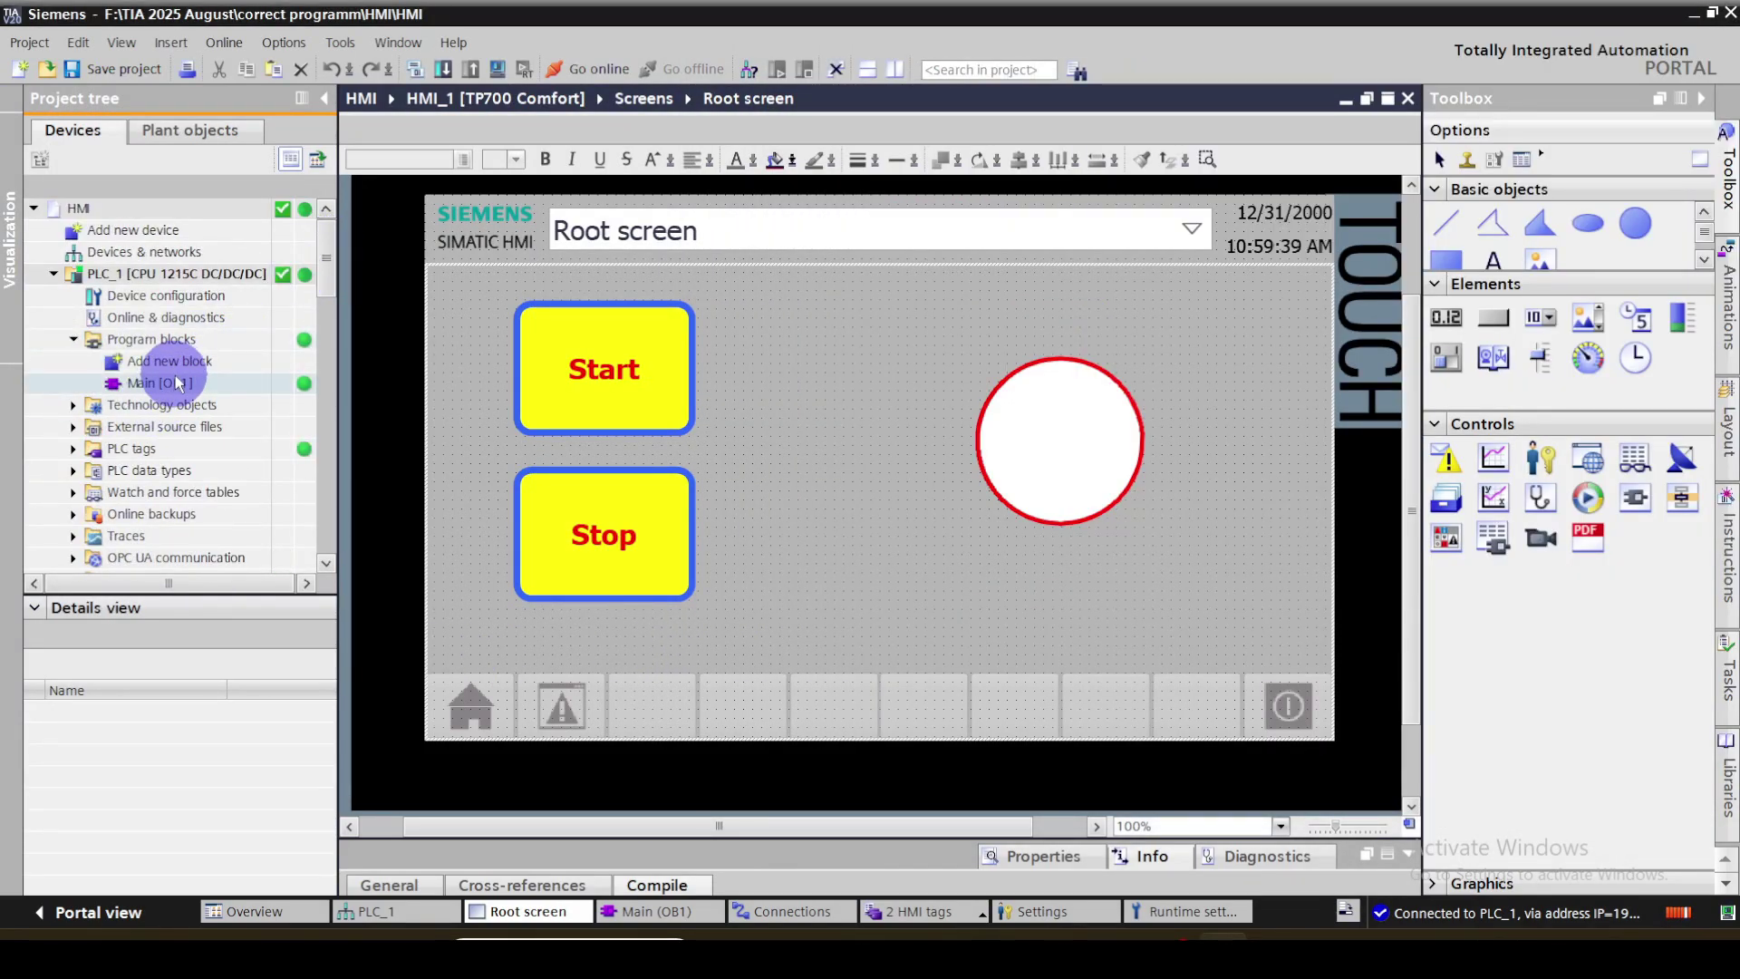
pyautogui.click(177, 385)
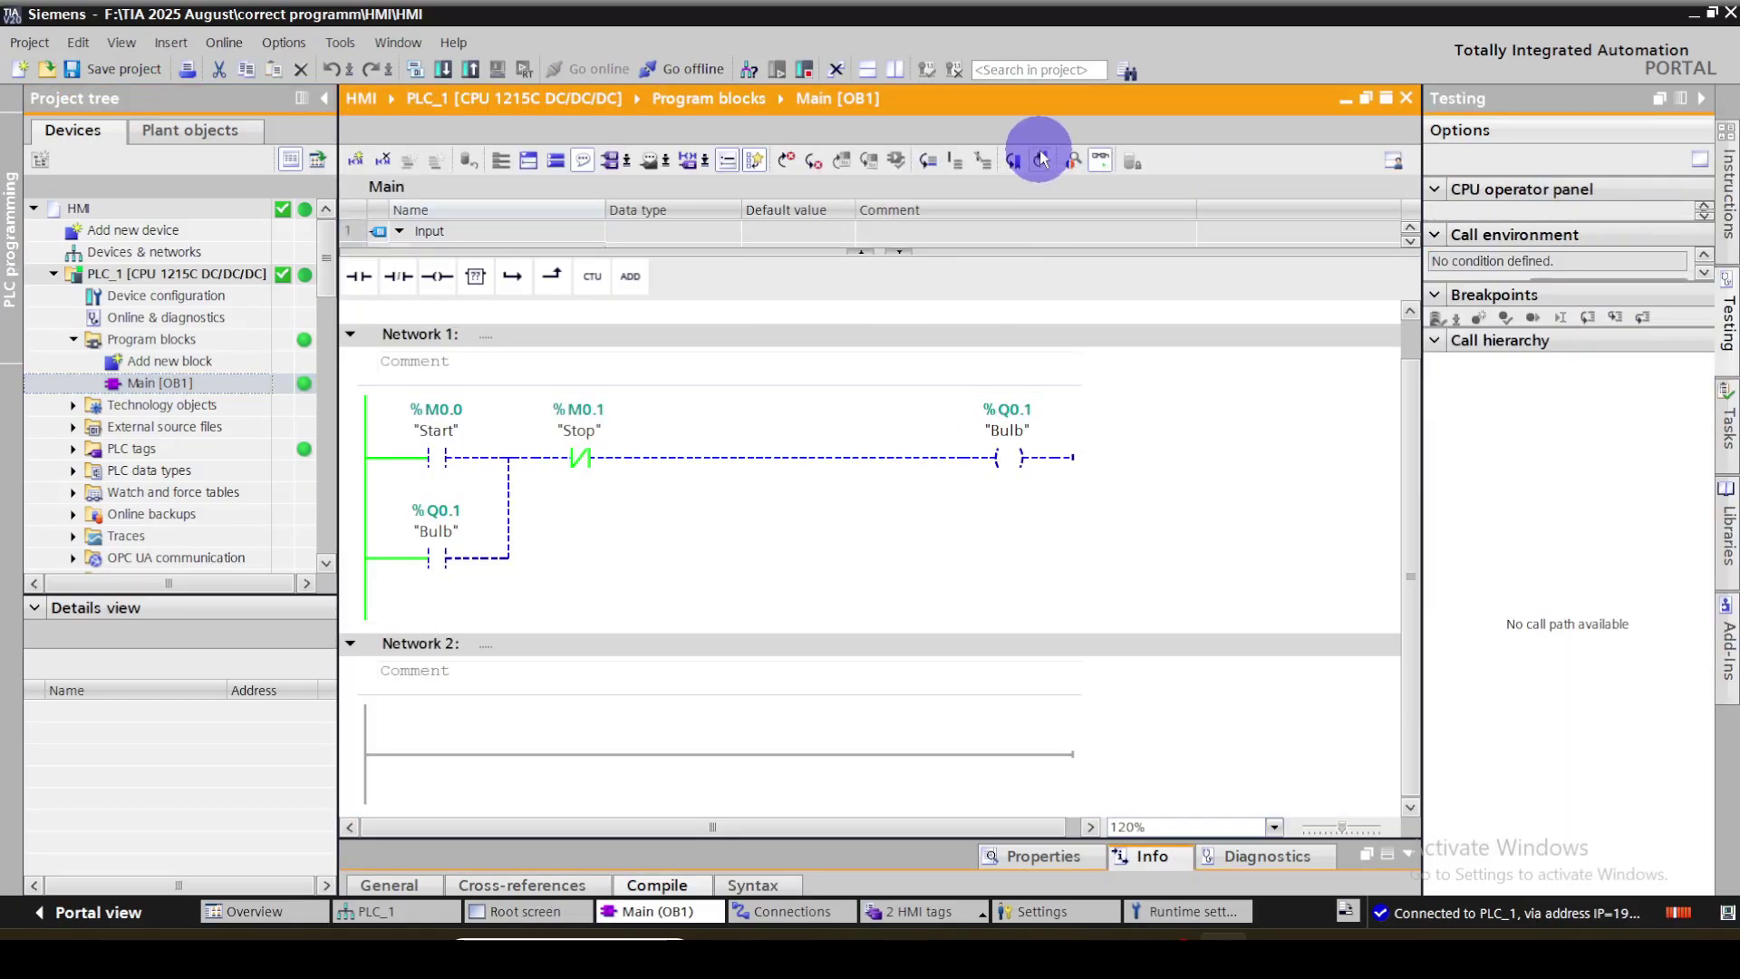
pyautogui.click(1112, 150)
pyautogui.click(1366, 102)
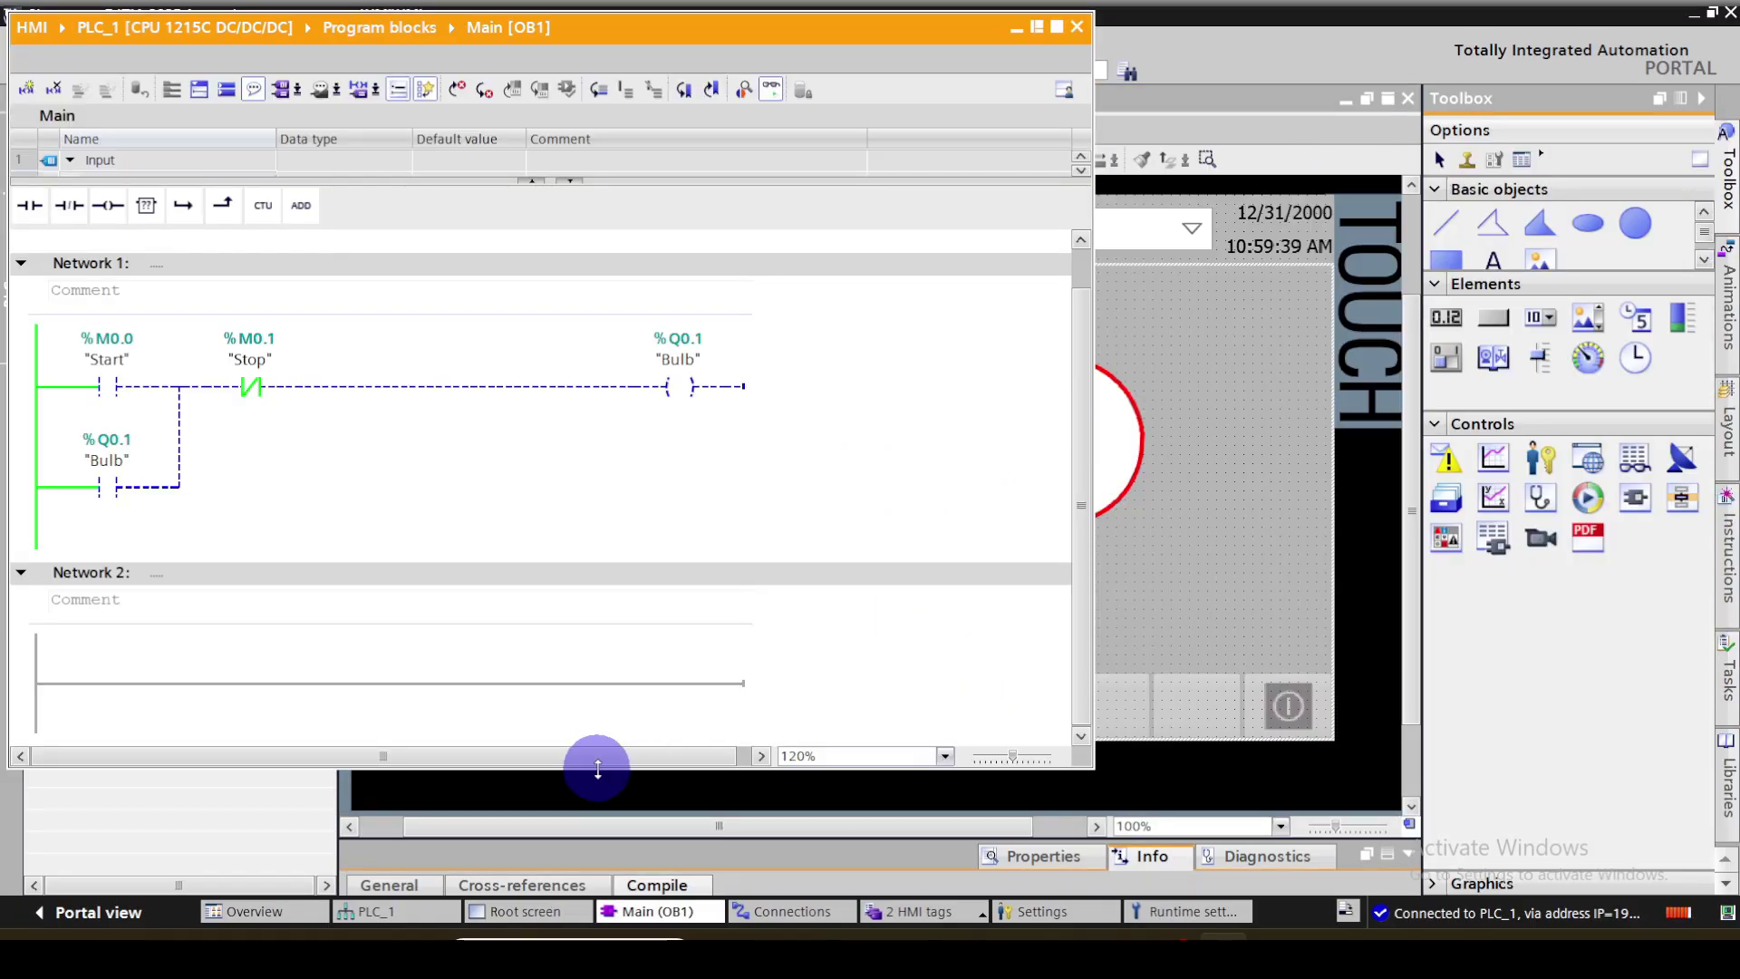
pyautogui.moveTo(598, 769); pyautogui.dragTo(600, 893)
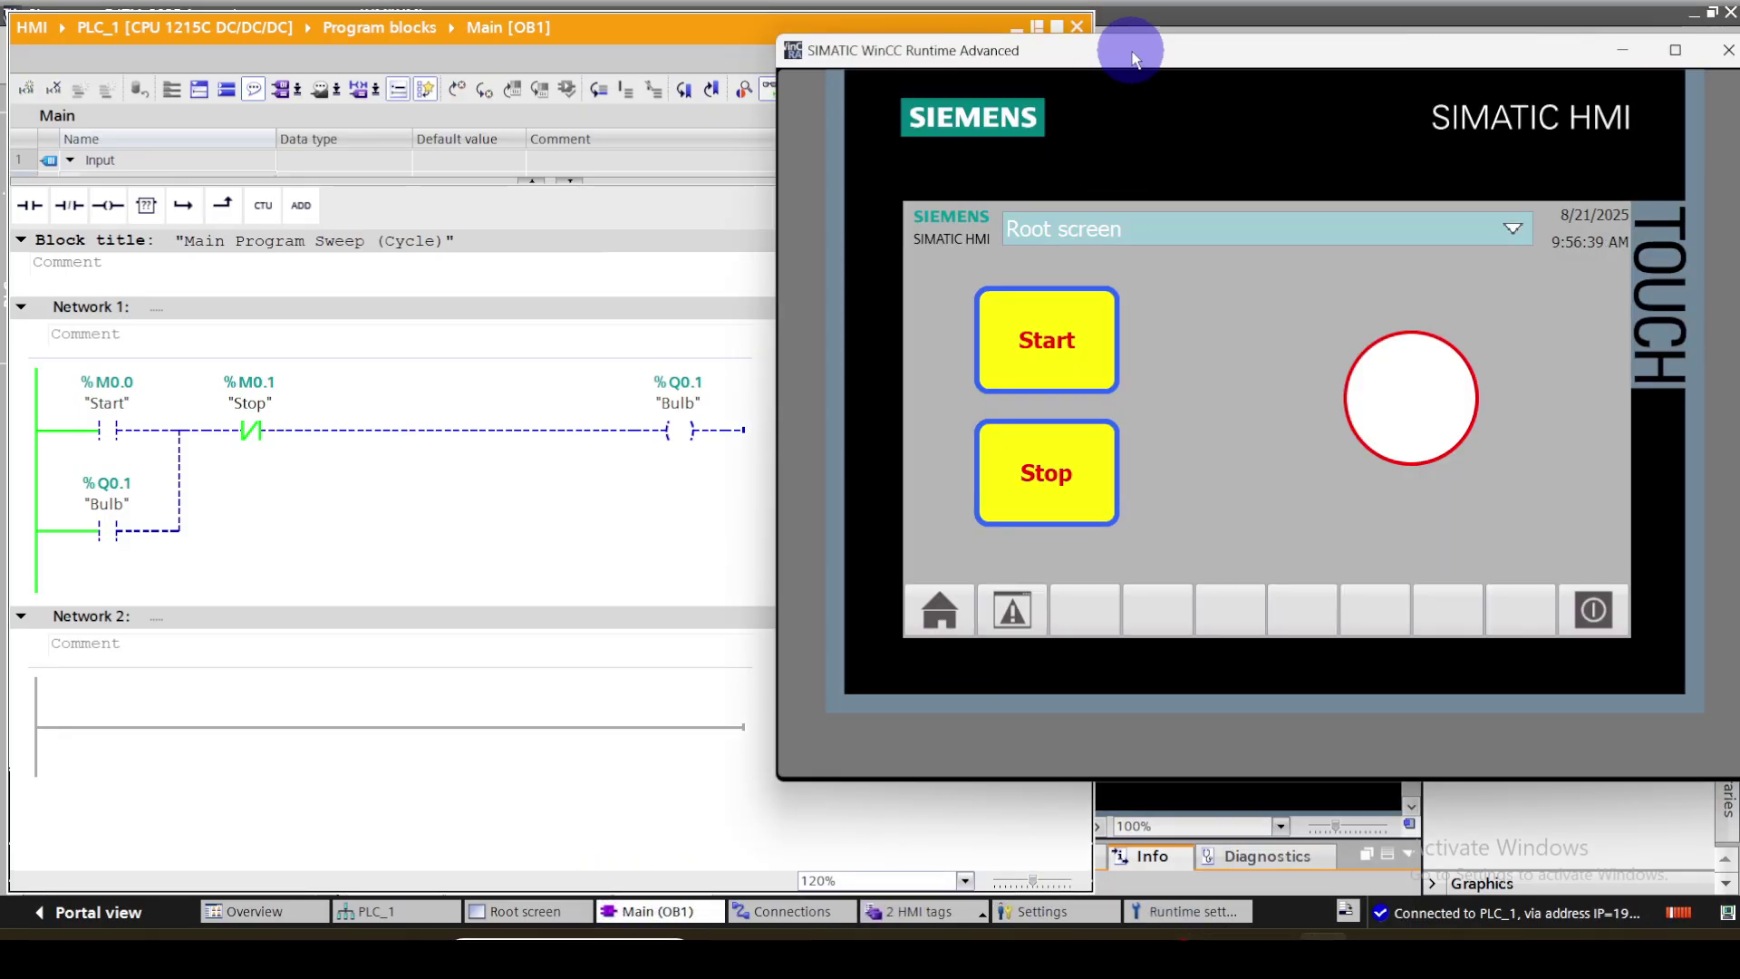
pyautogui.moveTo(1133, 59); pyautogui.dragTo(1131, 51)
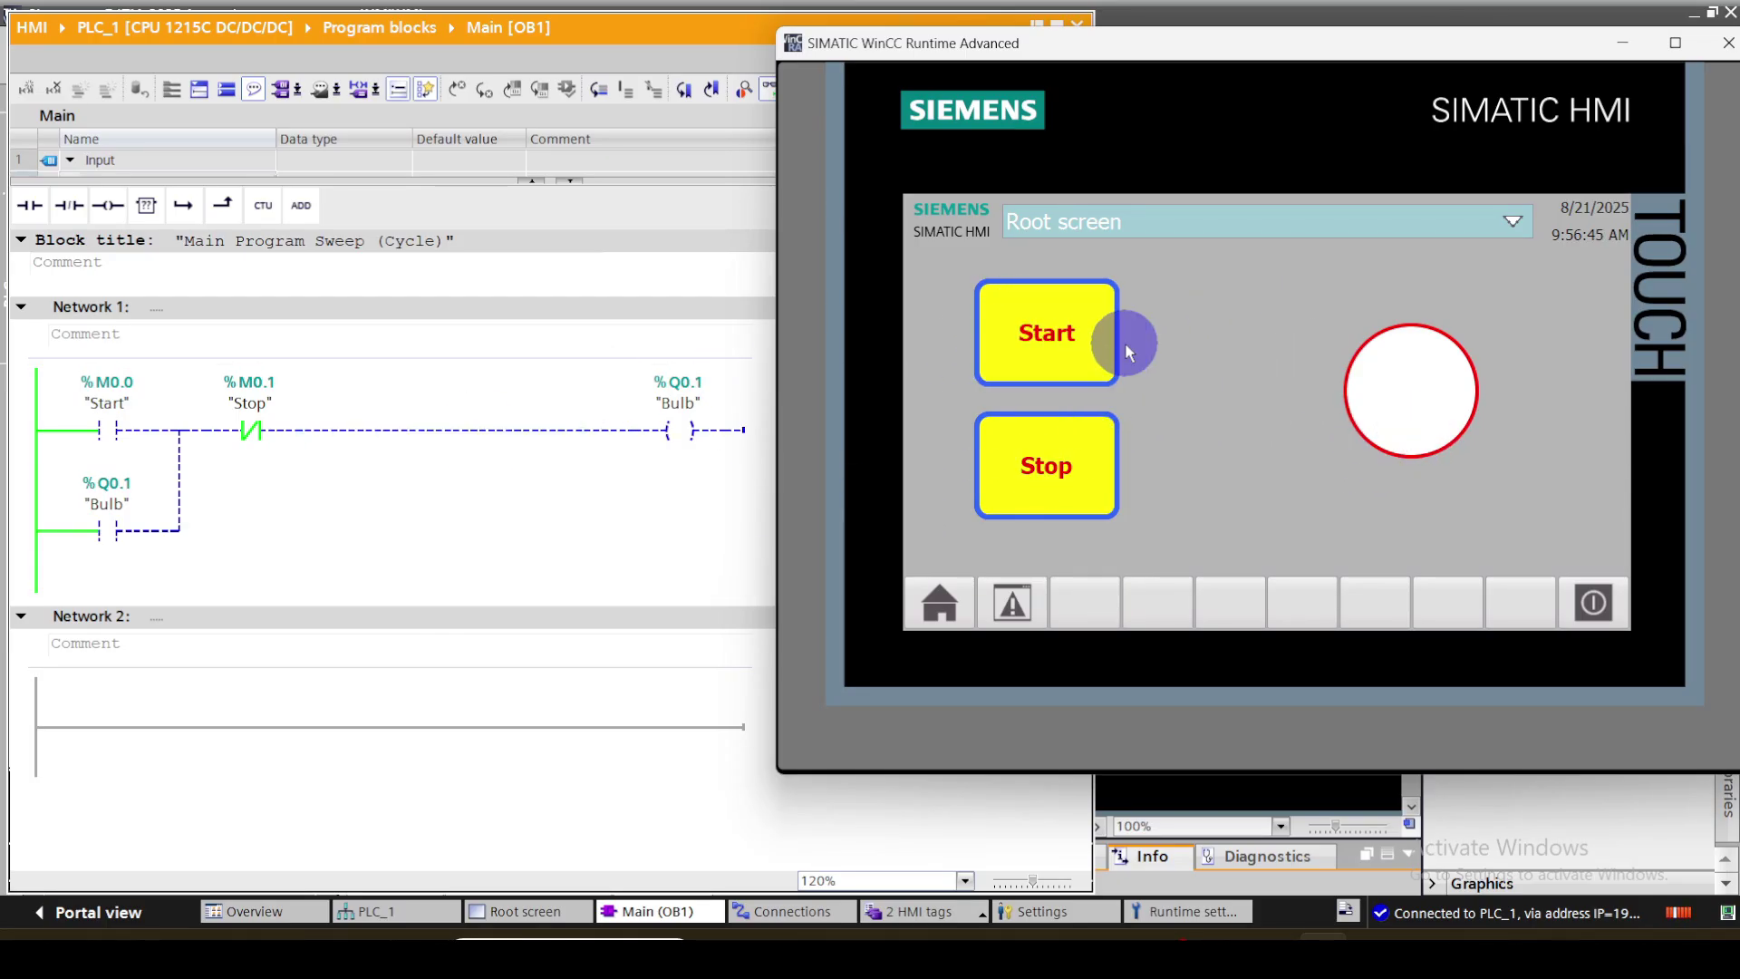
# Test Start followed by Stop in the HMI runtime and check the Stop contact and Bulb coil in Network 1
pyautogui.click(1062, 344)
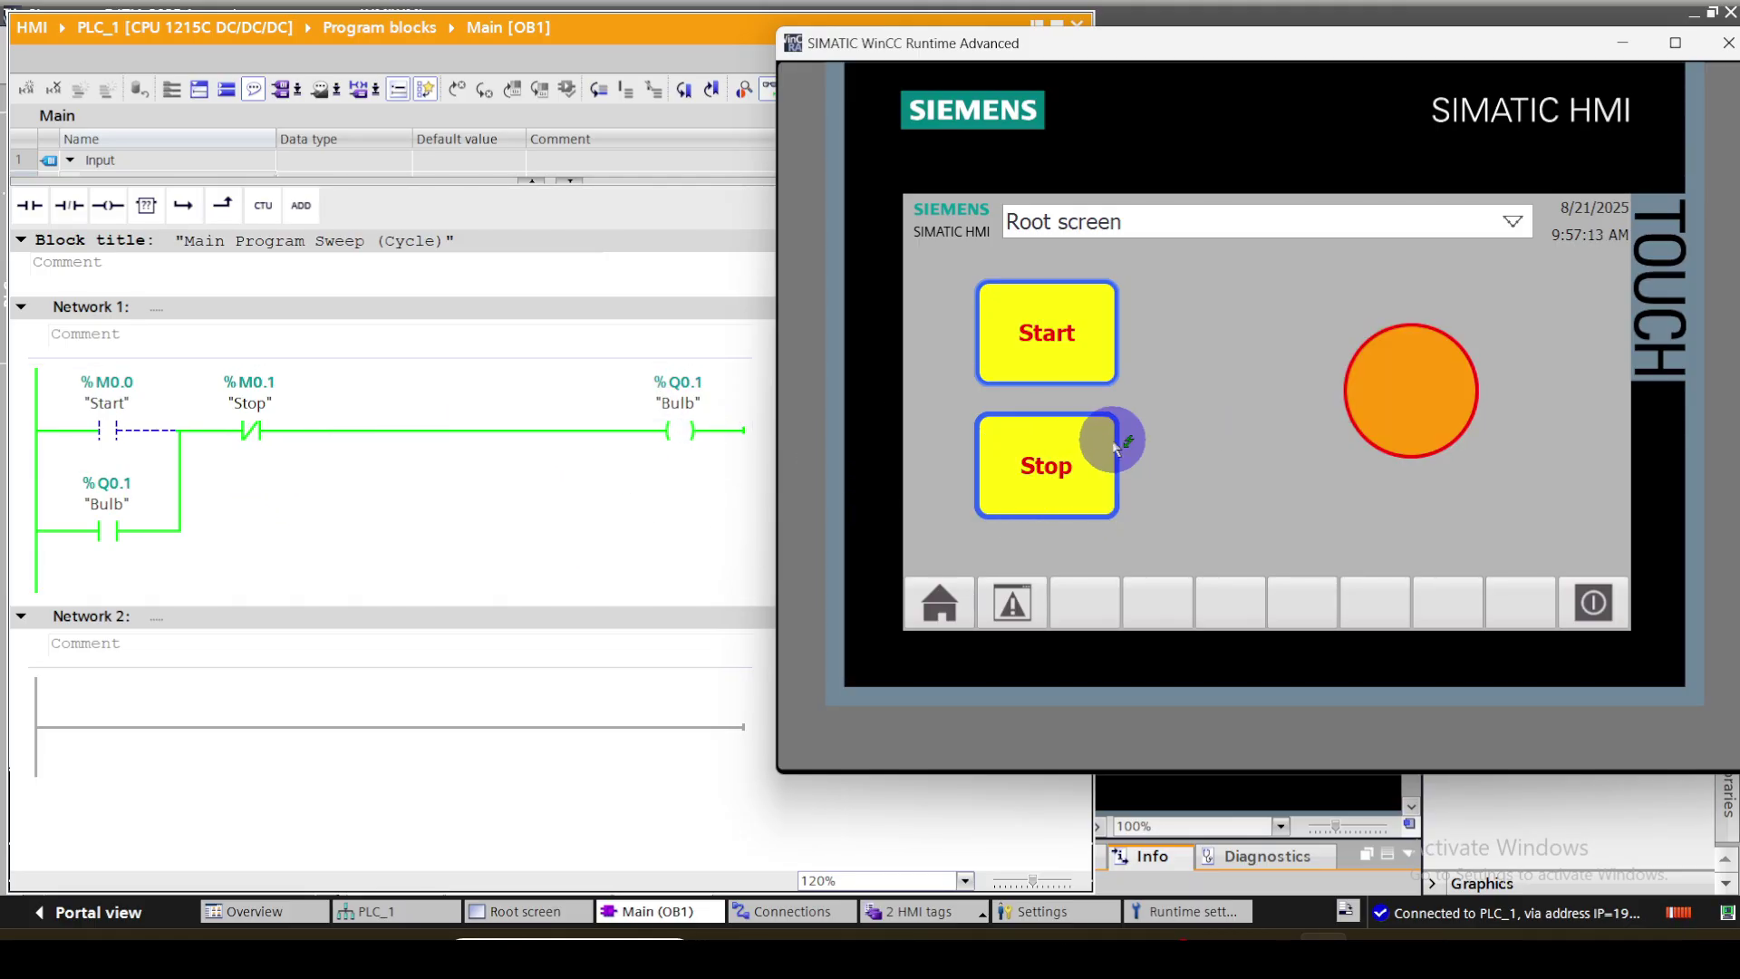
pyautogui.click(1038, 478)
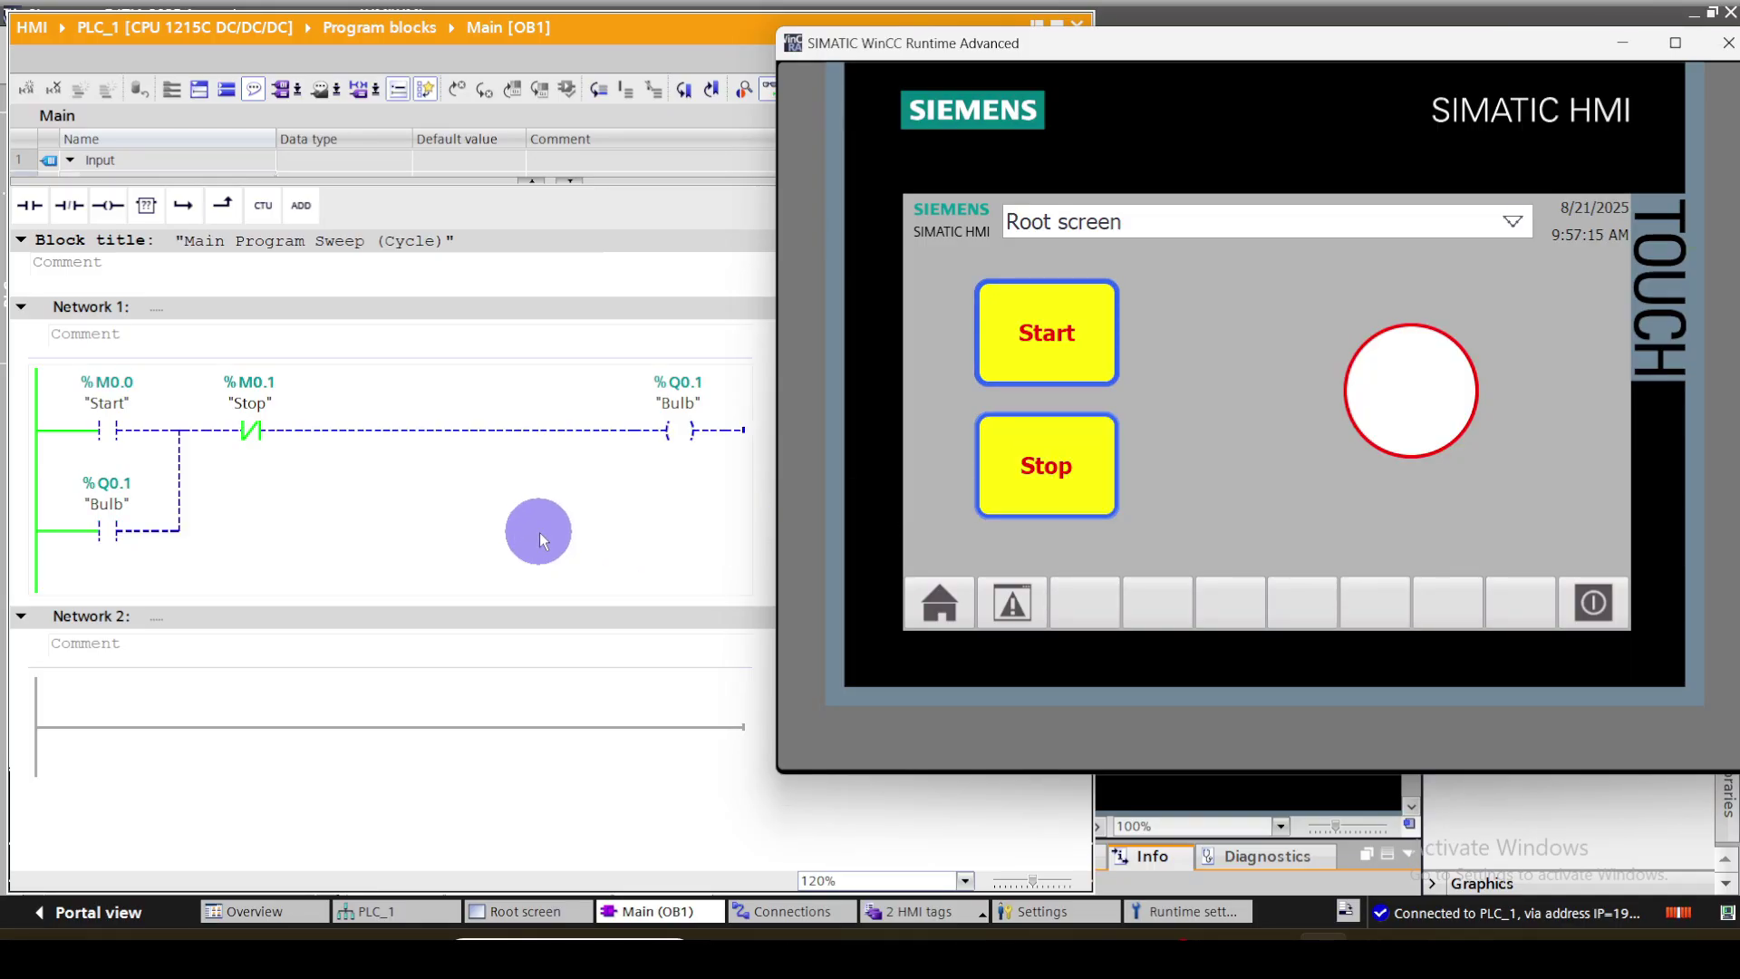
pyautogui.click(237, 435)
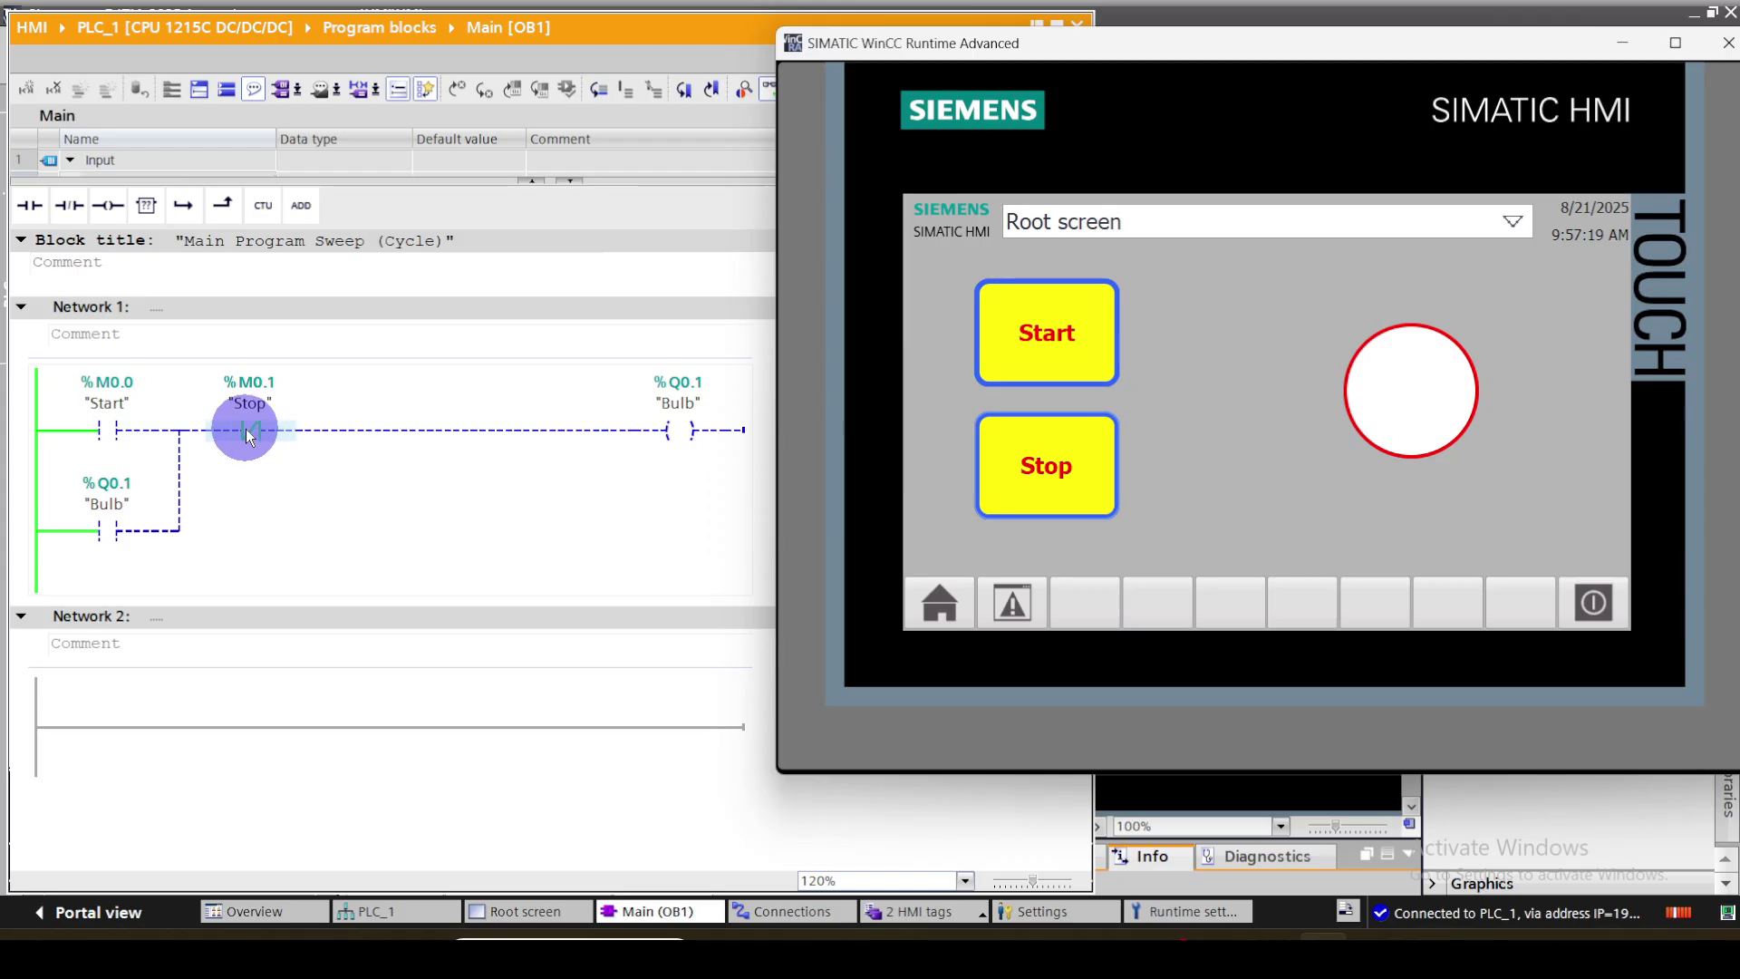
pyautogui.click(682, 436)
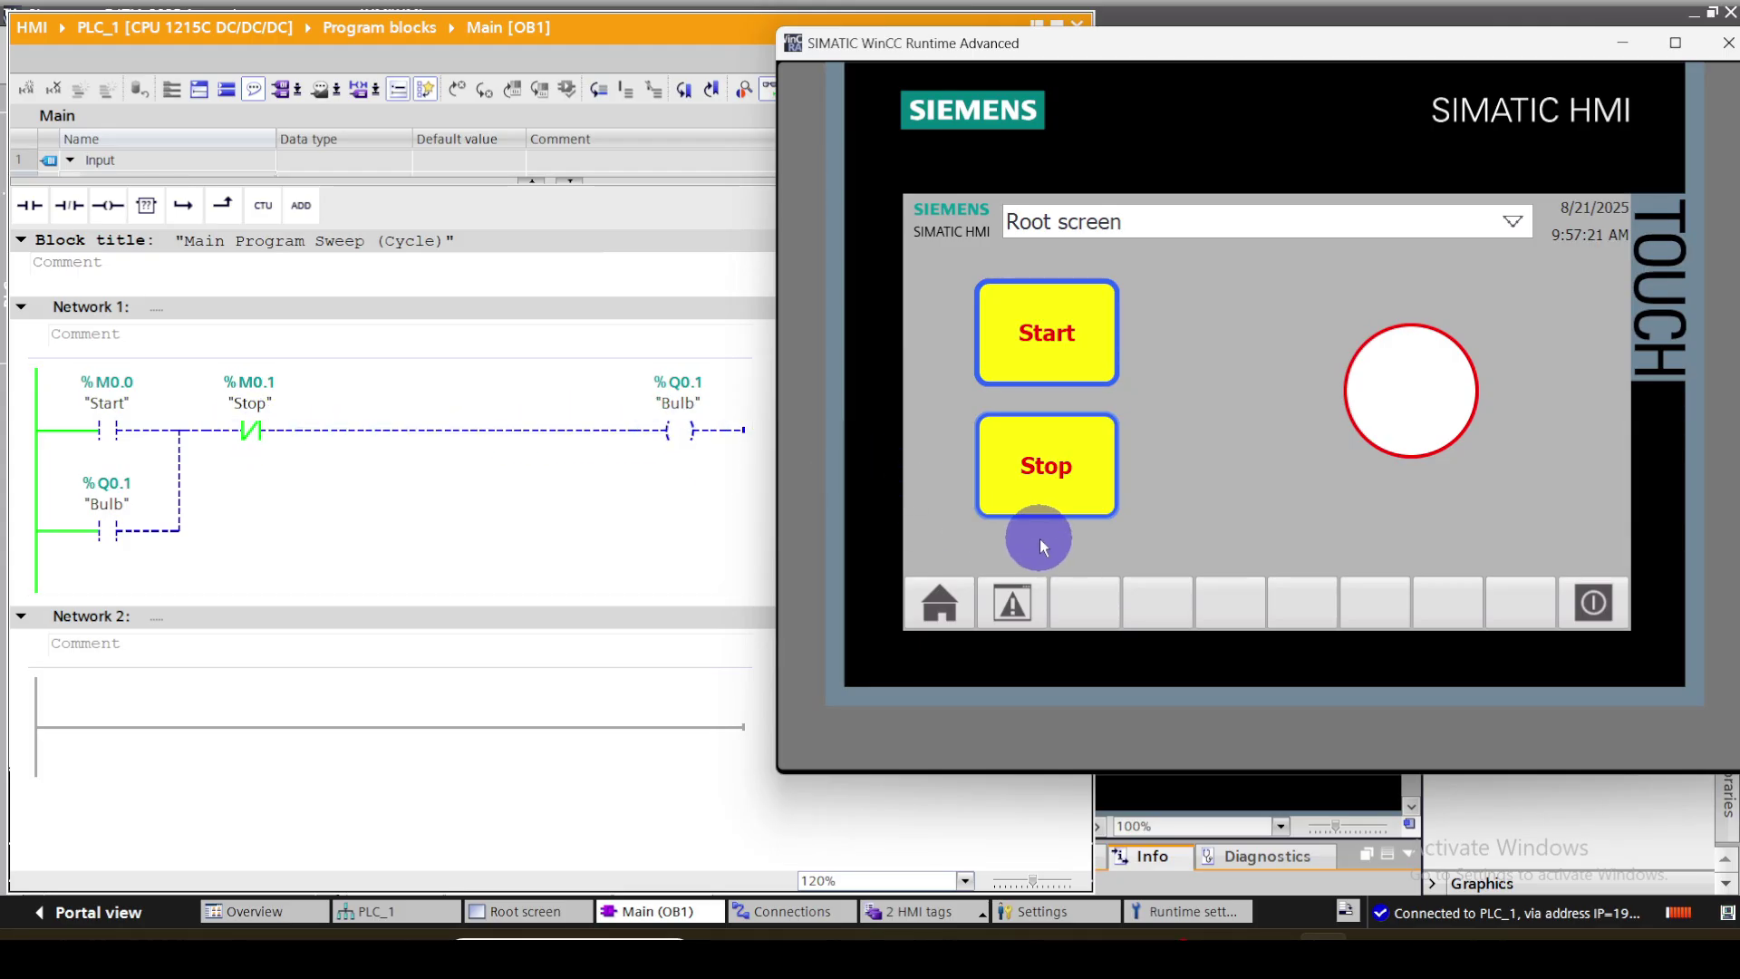
pyautogui.click(703, 461)
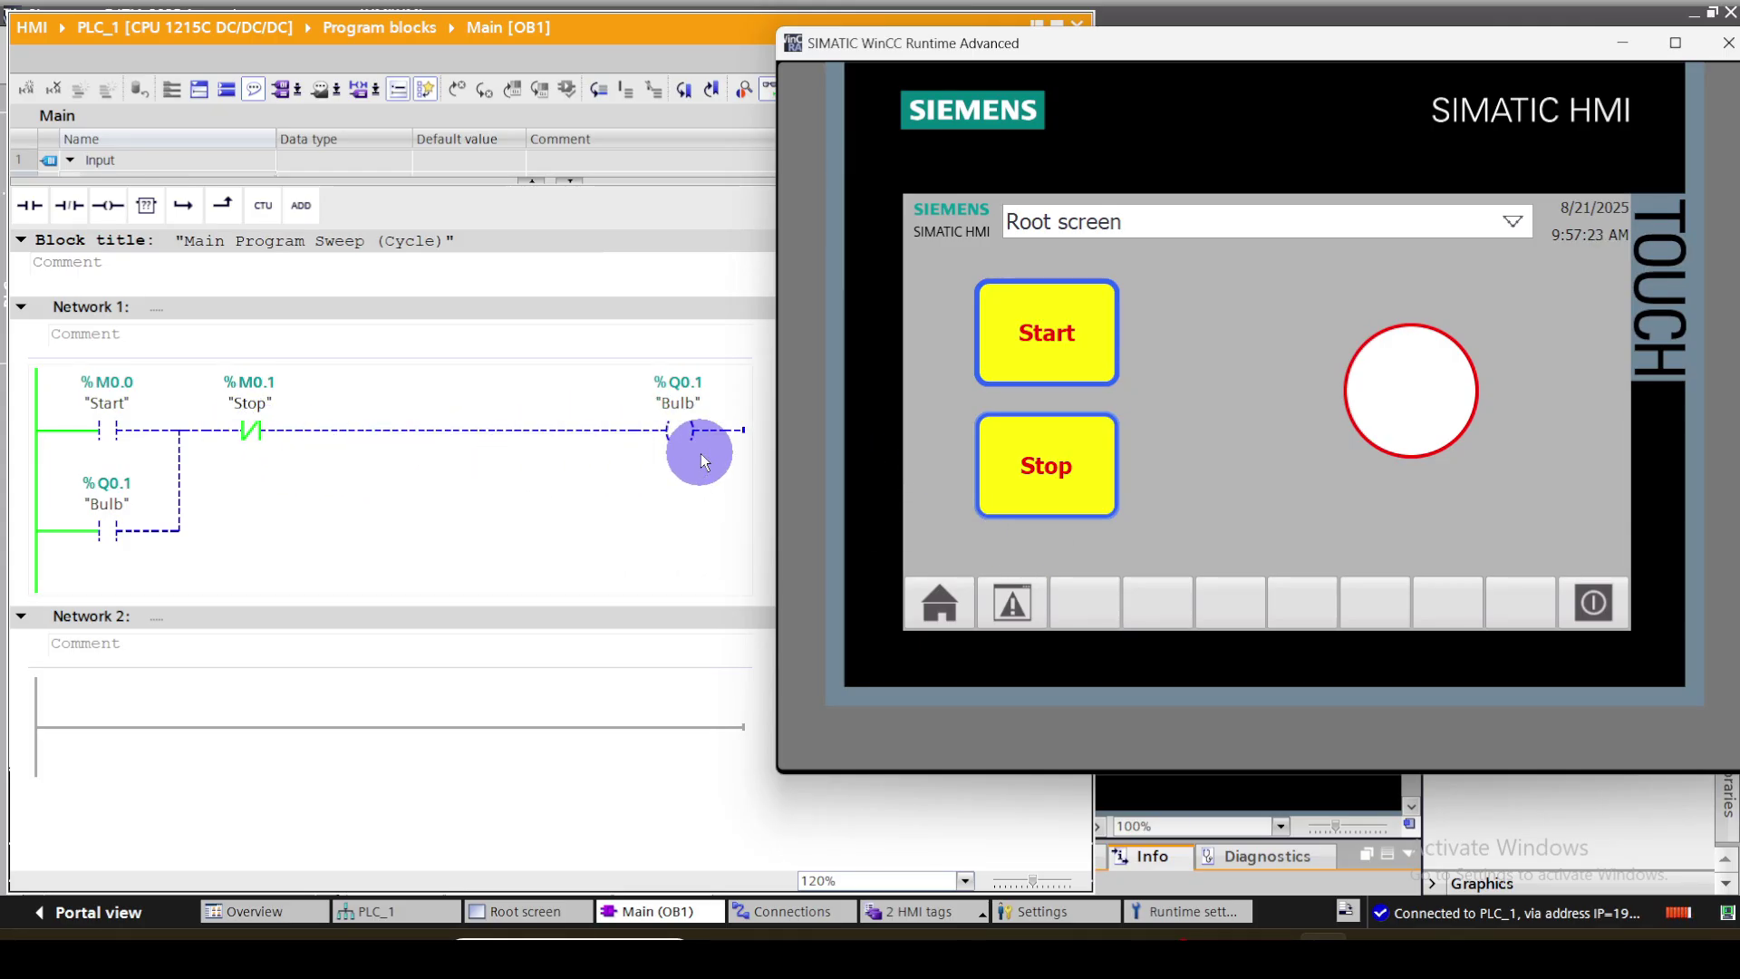
# Repeat the Start and Stop test in the HMI runtime, comparing the bulb indicator with the monitored ladder logic
pyautogui.click(1047, 335)
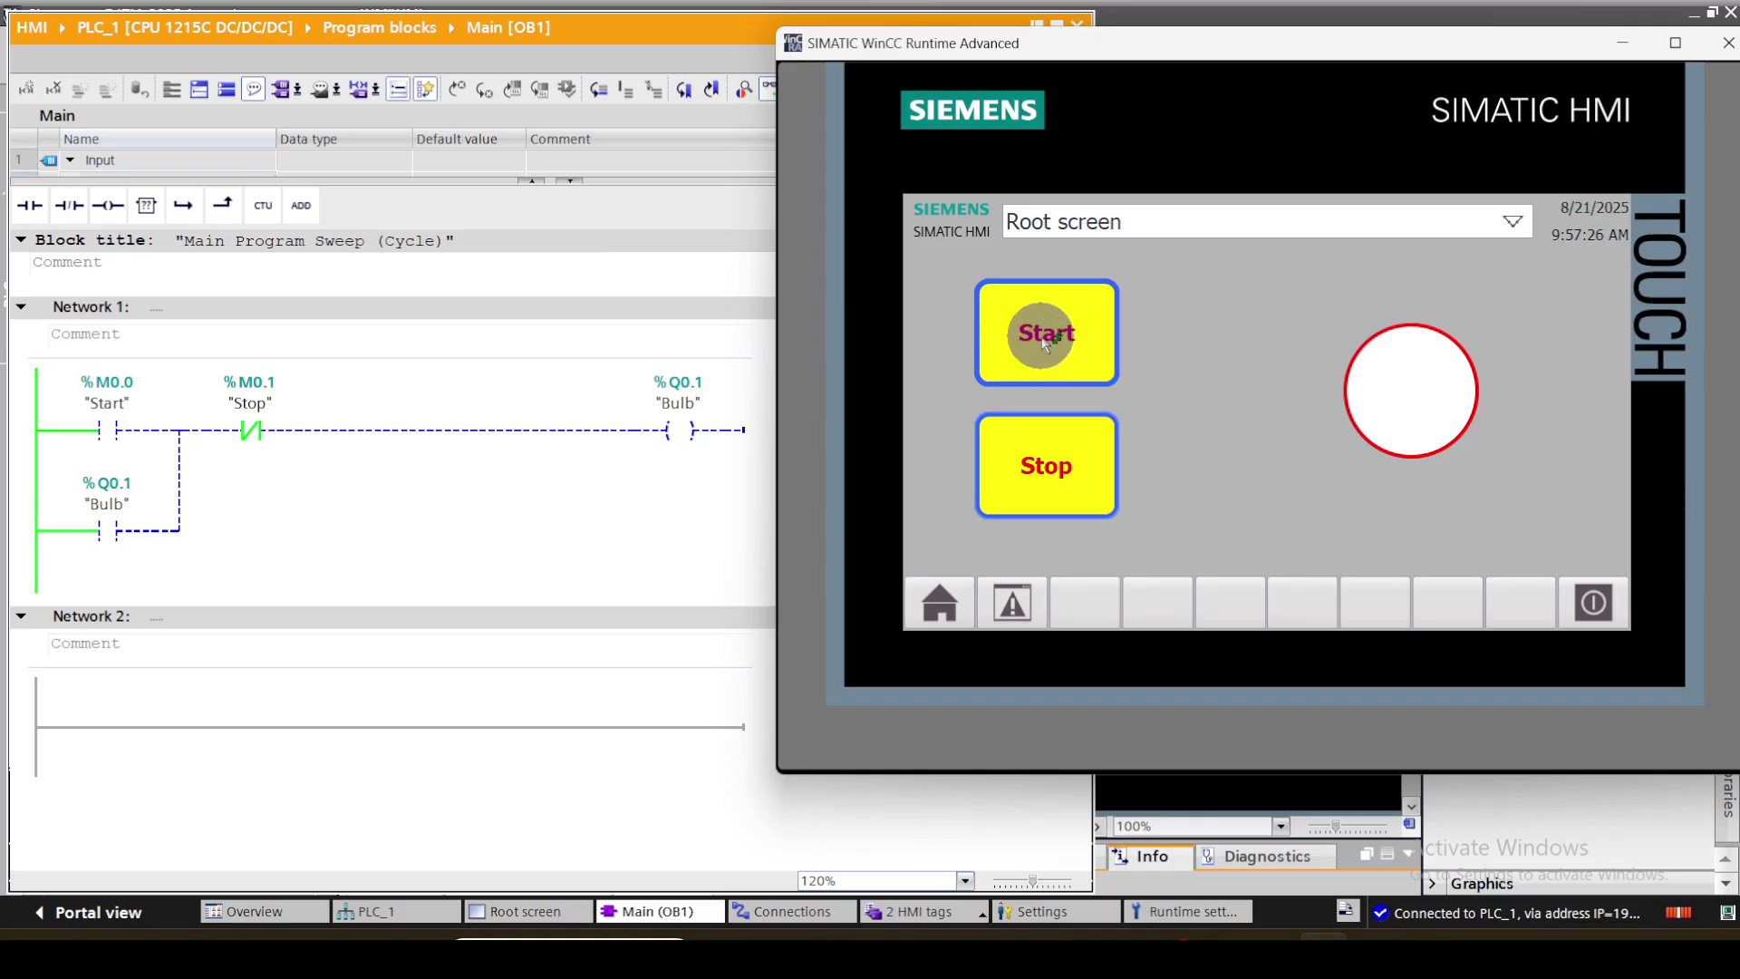
pyautogui.click(1047, 335)
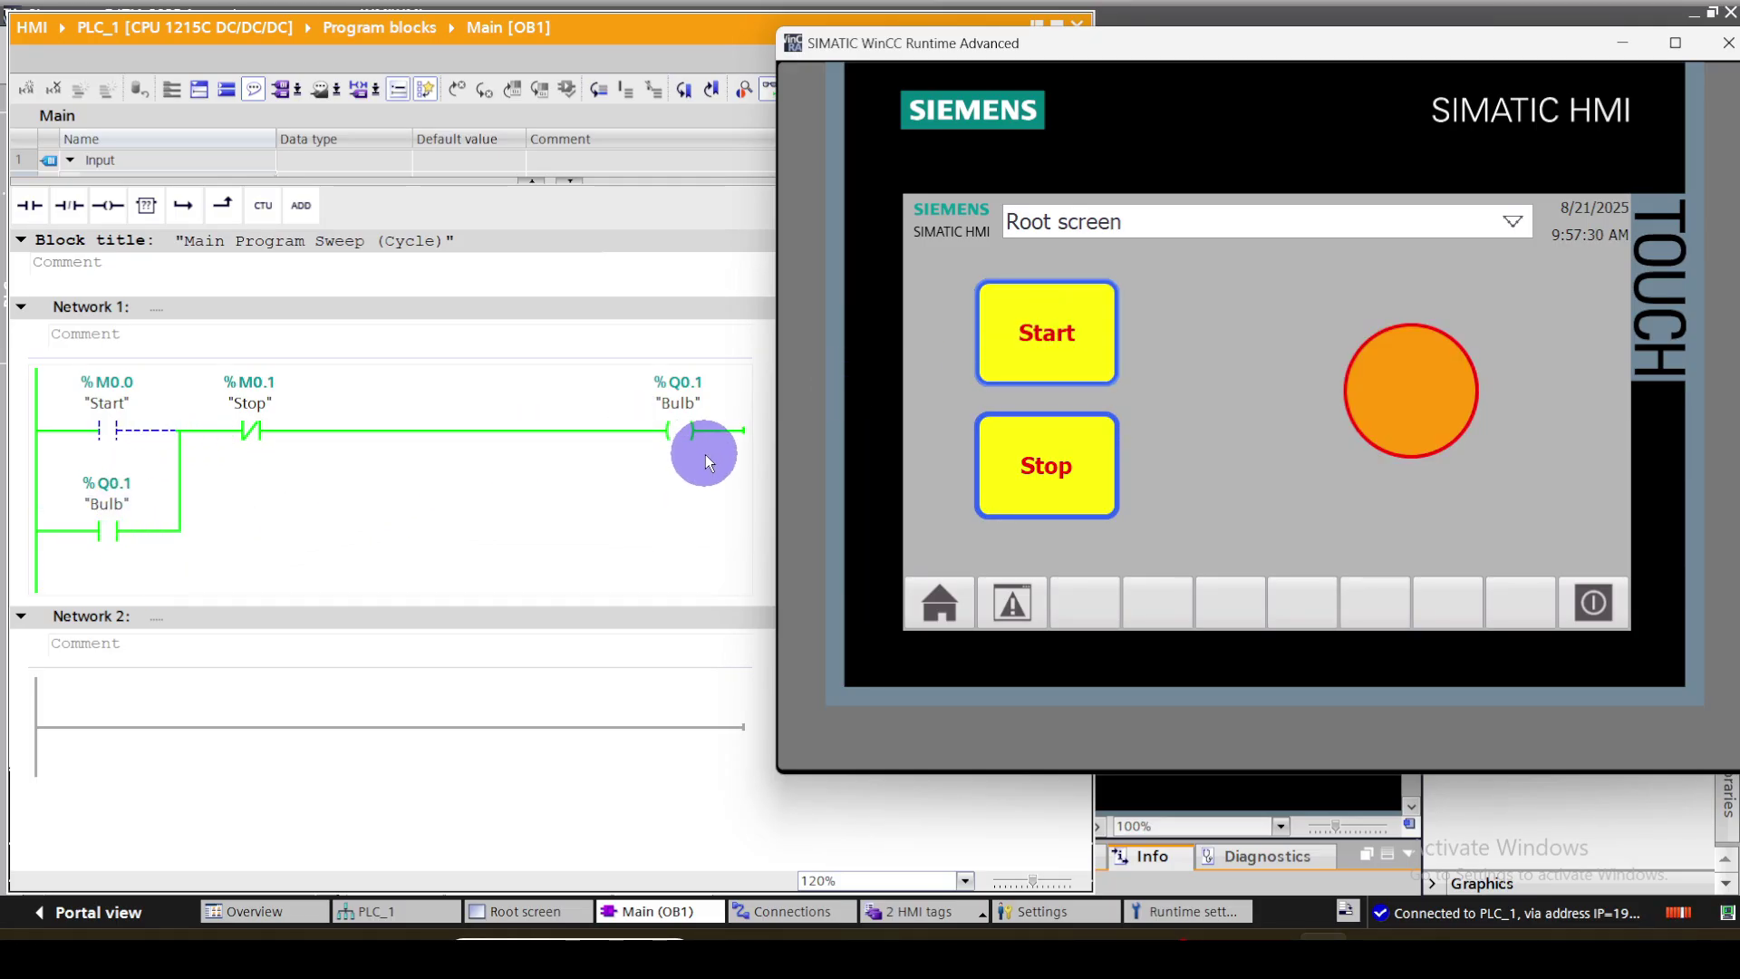
pyautogui.click(1042, 485)
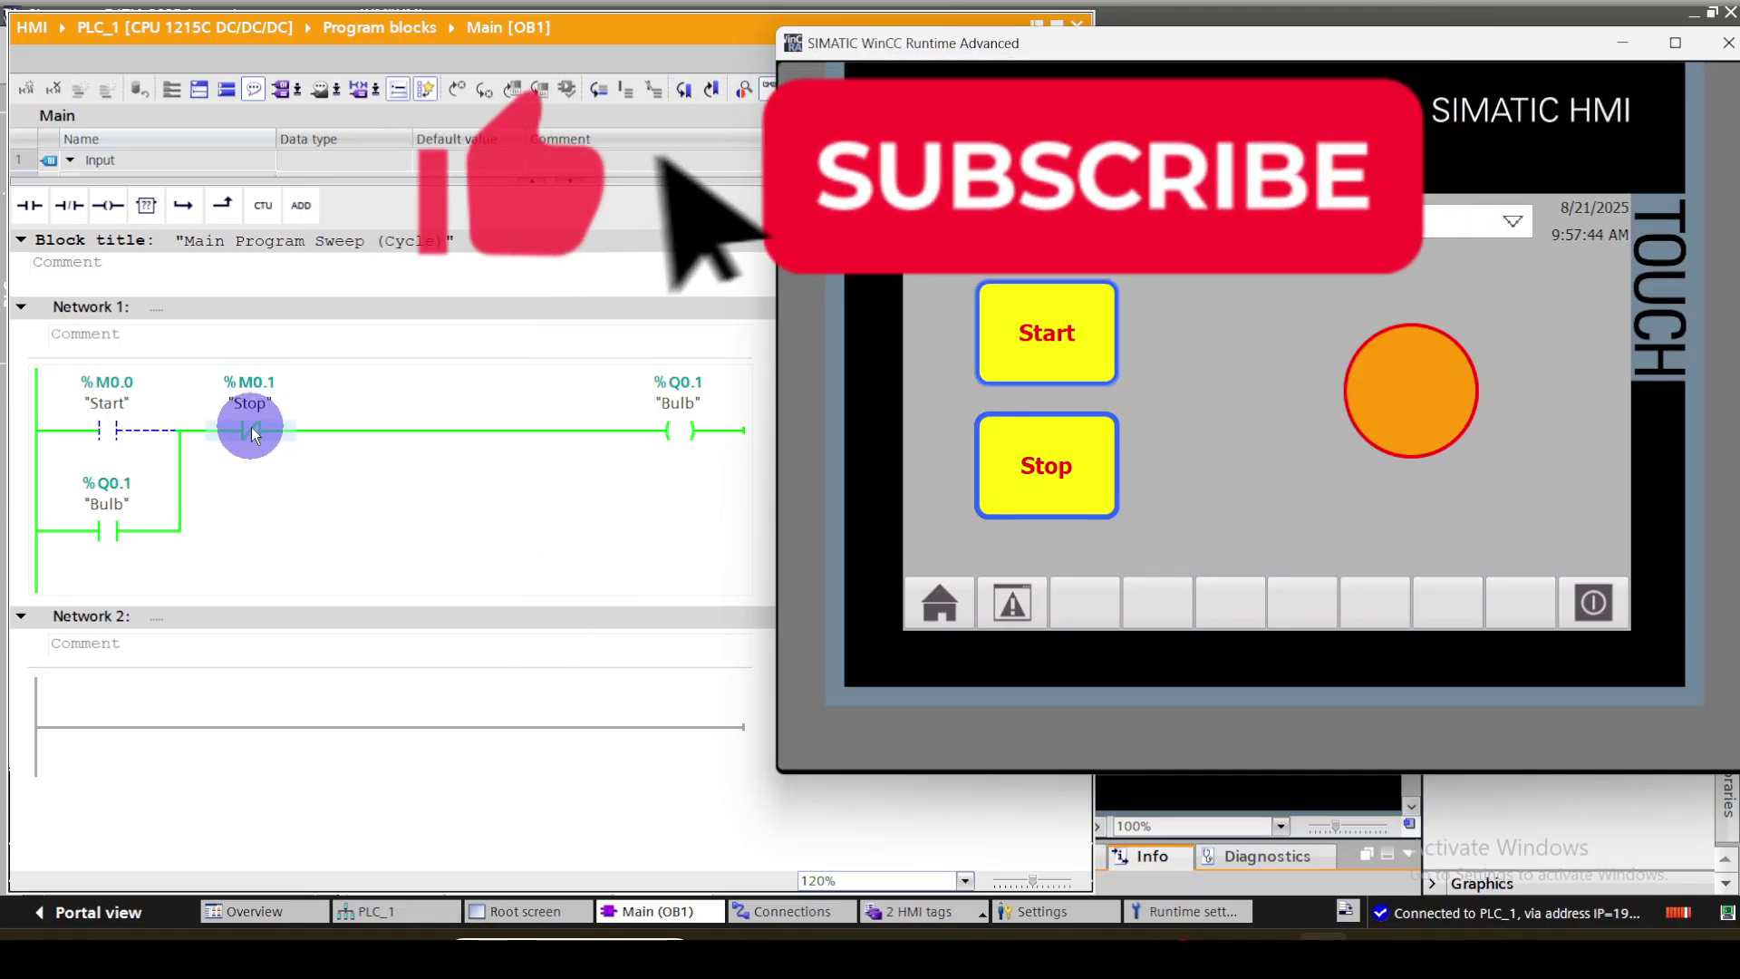
pyautogui.click(1043, 476)
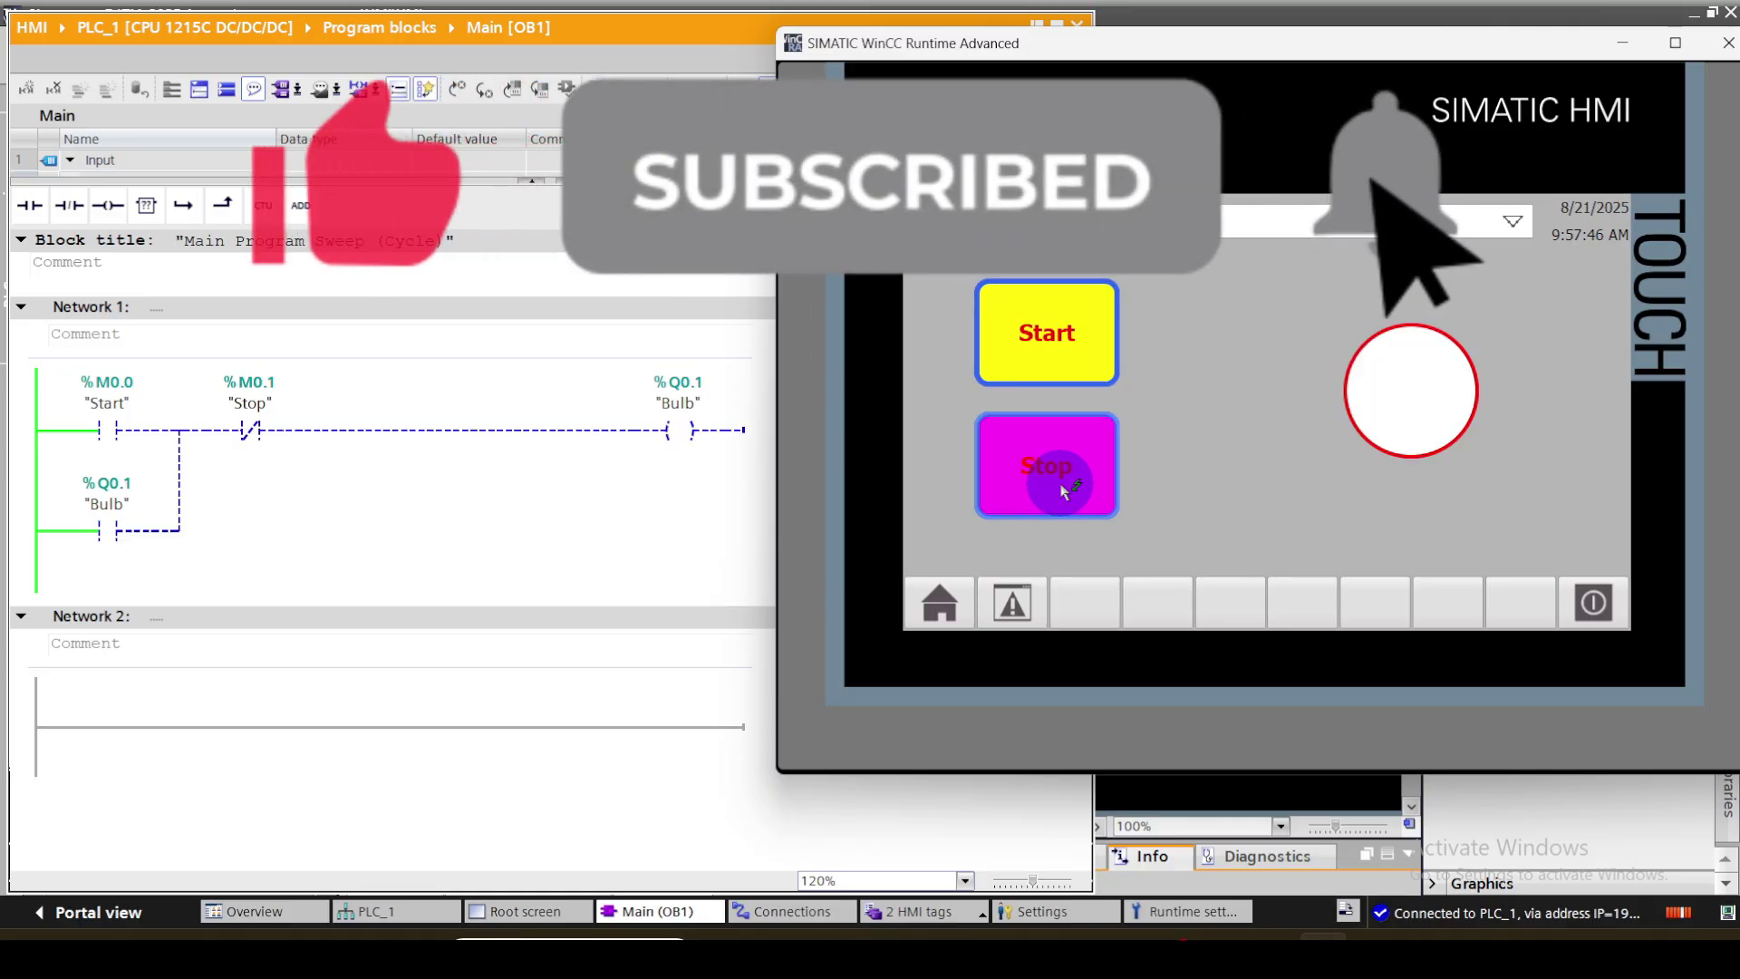